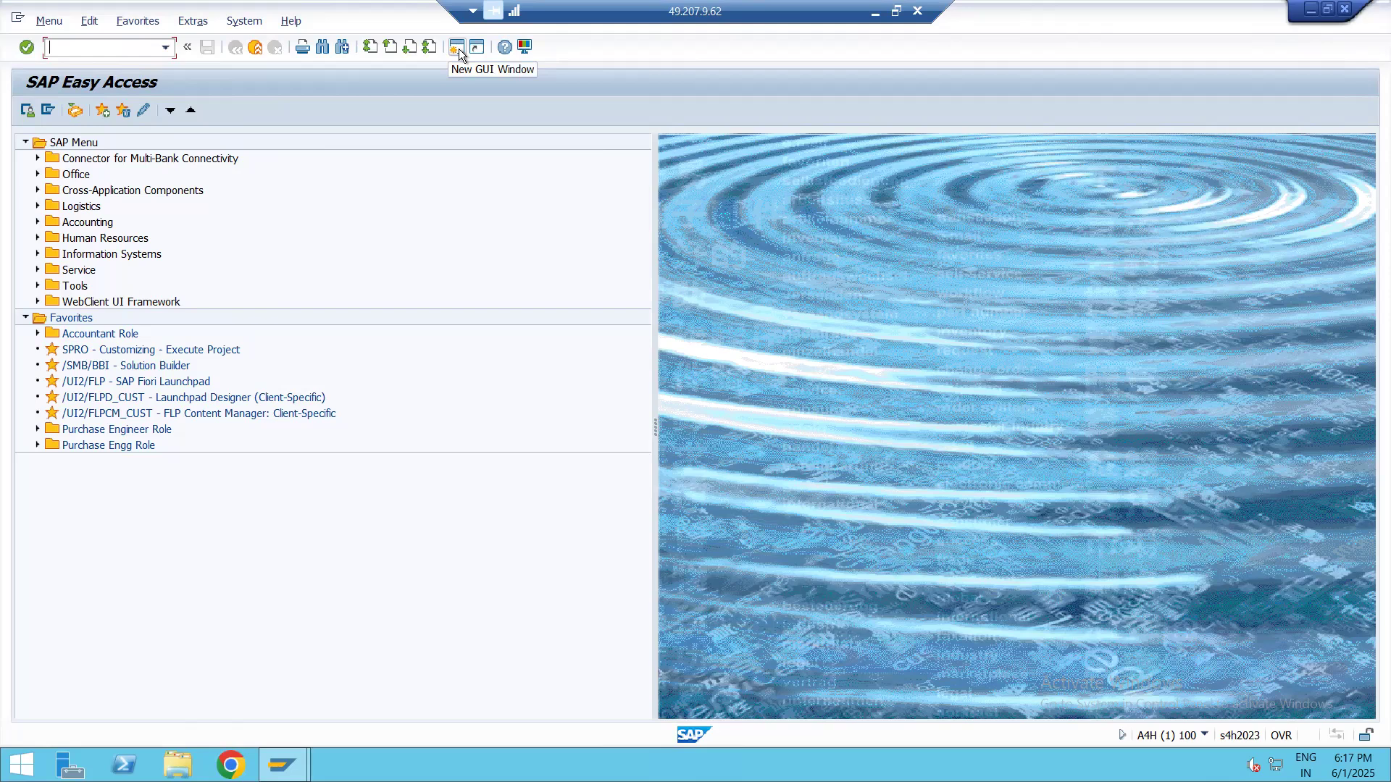
Set the monospaced font to Courier New Regular, size 14, in the GUI options' font settings
click(525, 47)
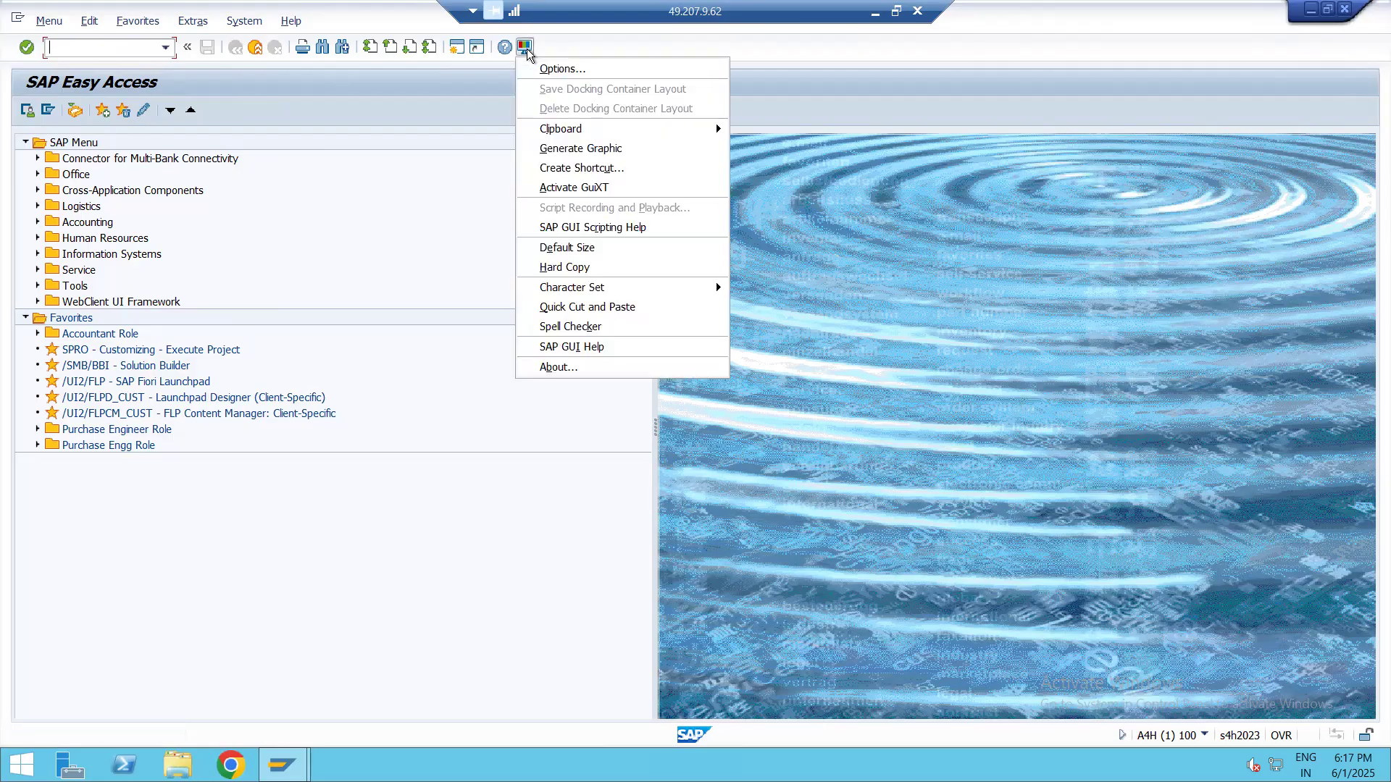
click(563, 71)
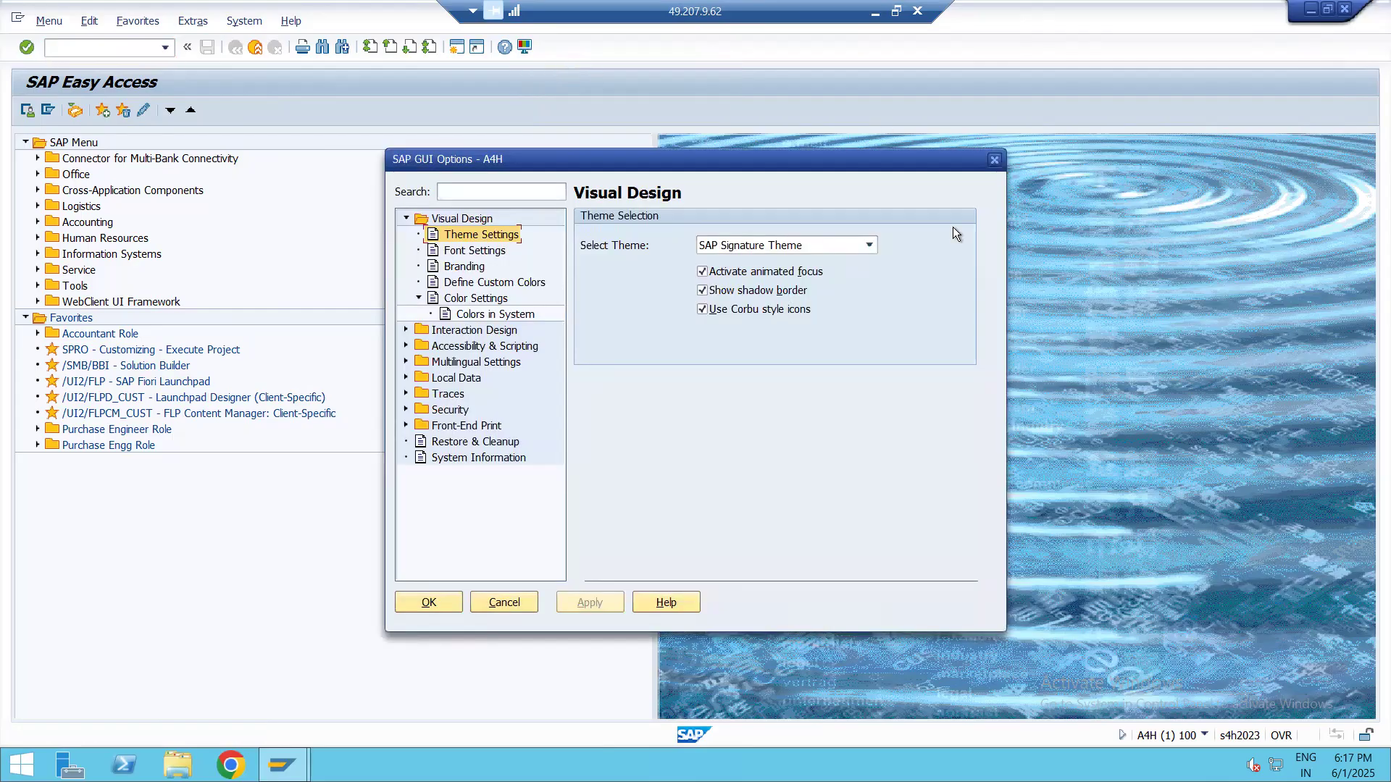
click(455, 250)
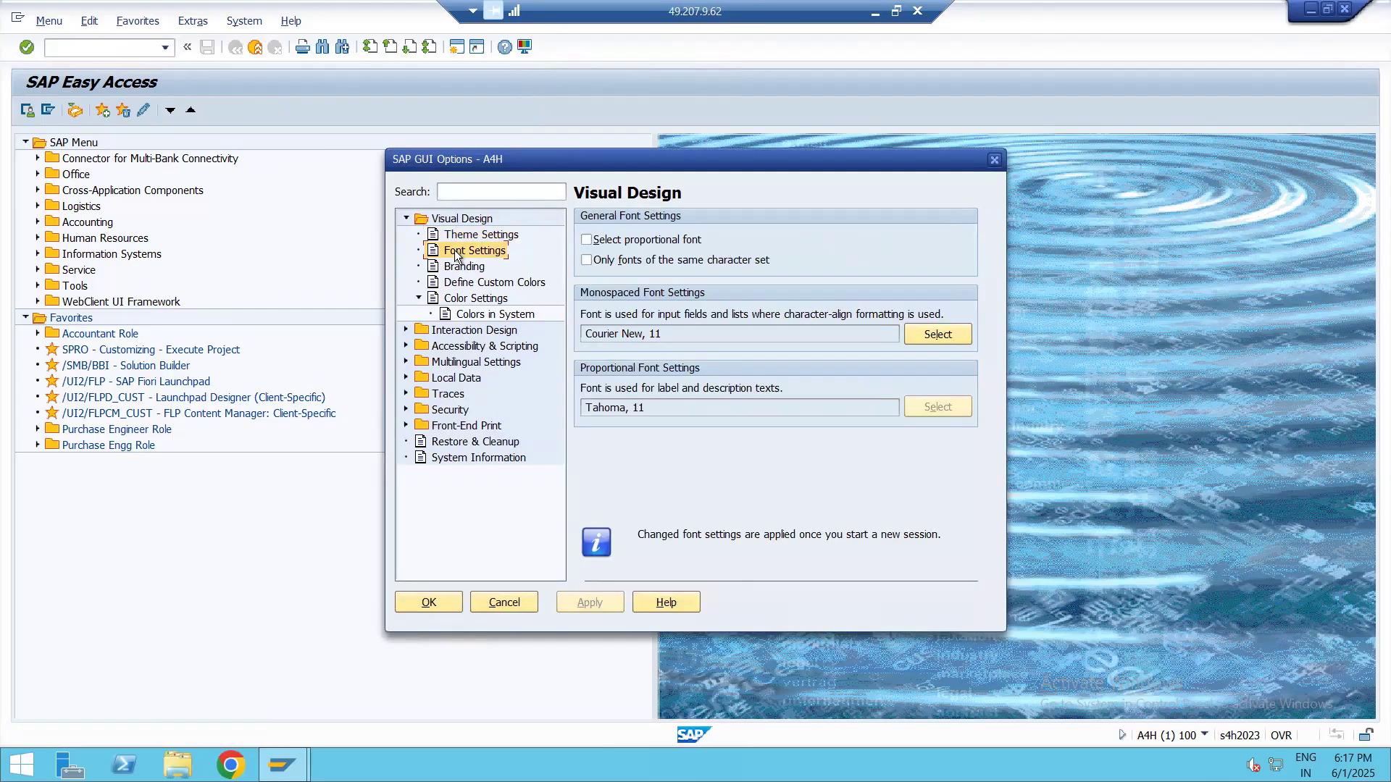
click(937, 334)
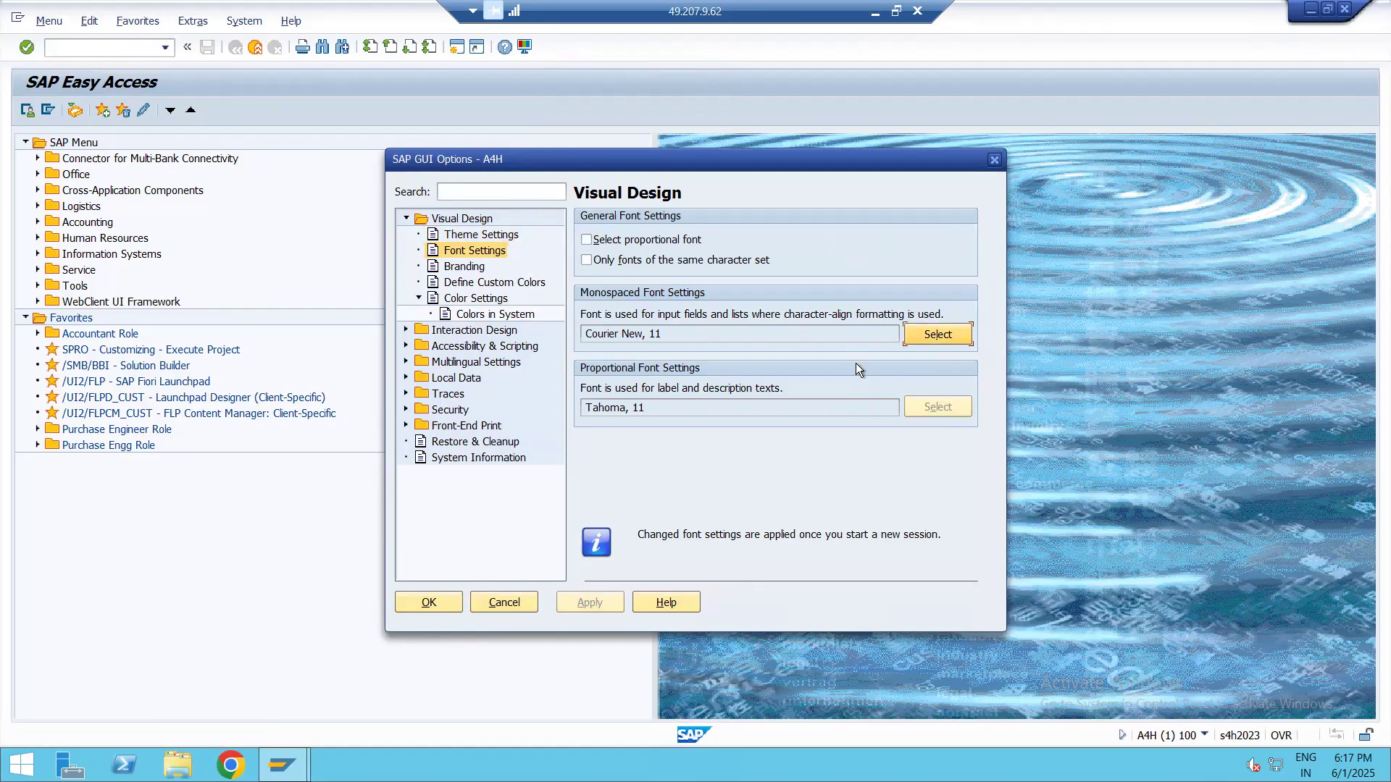
click(772, 341)
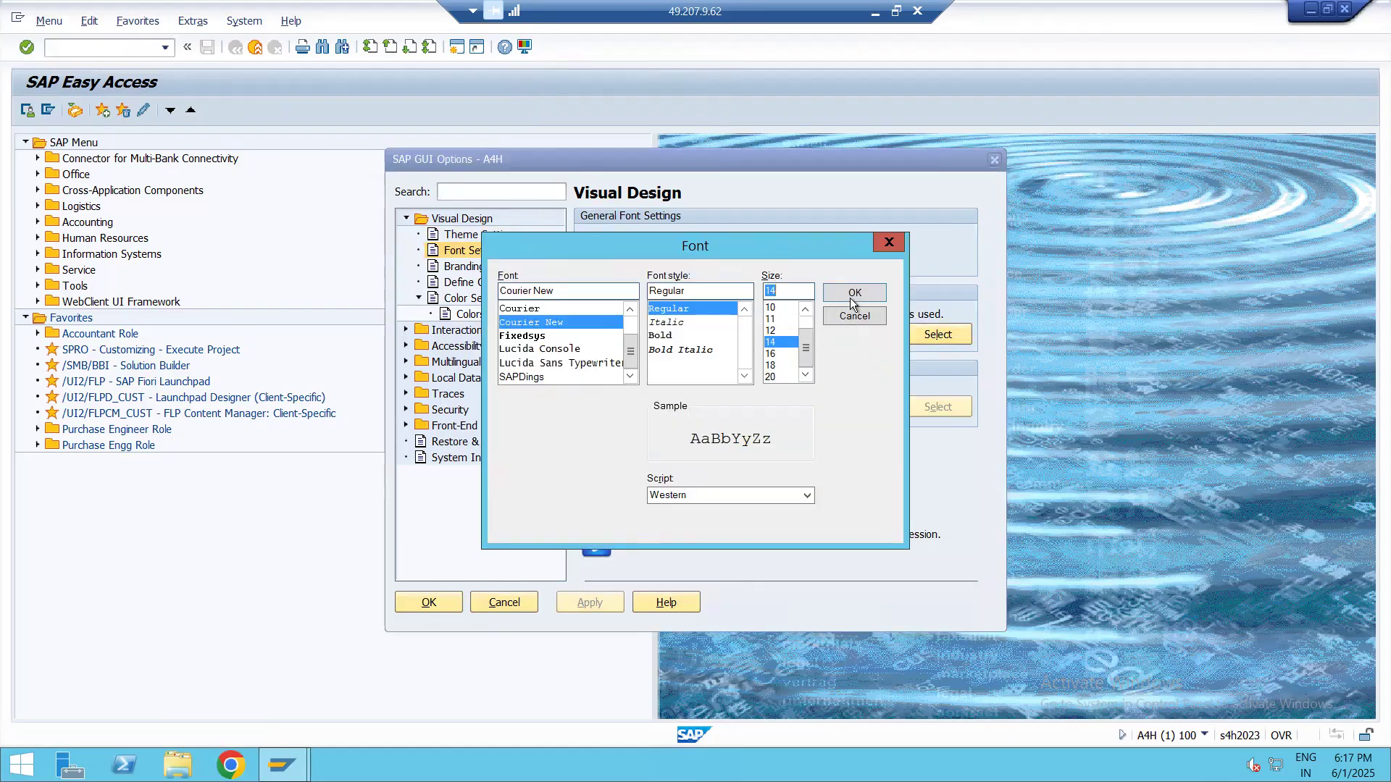
click(851, 298)
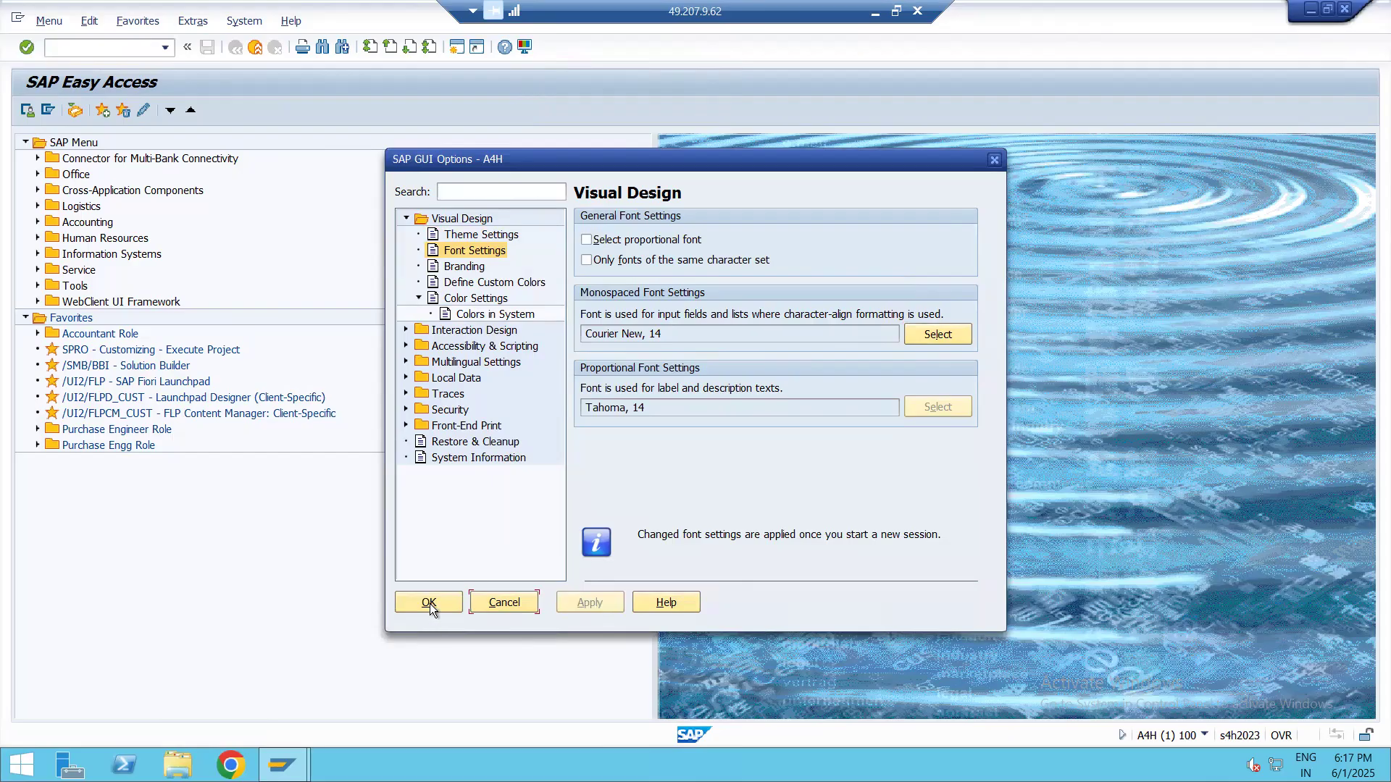
click(429, 603)
Run transaction SPRO in a new GUI window and display the SAP Reference IMG
click(458, 50)
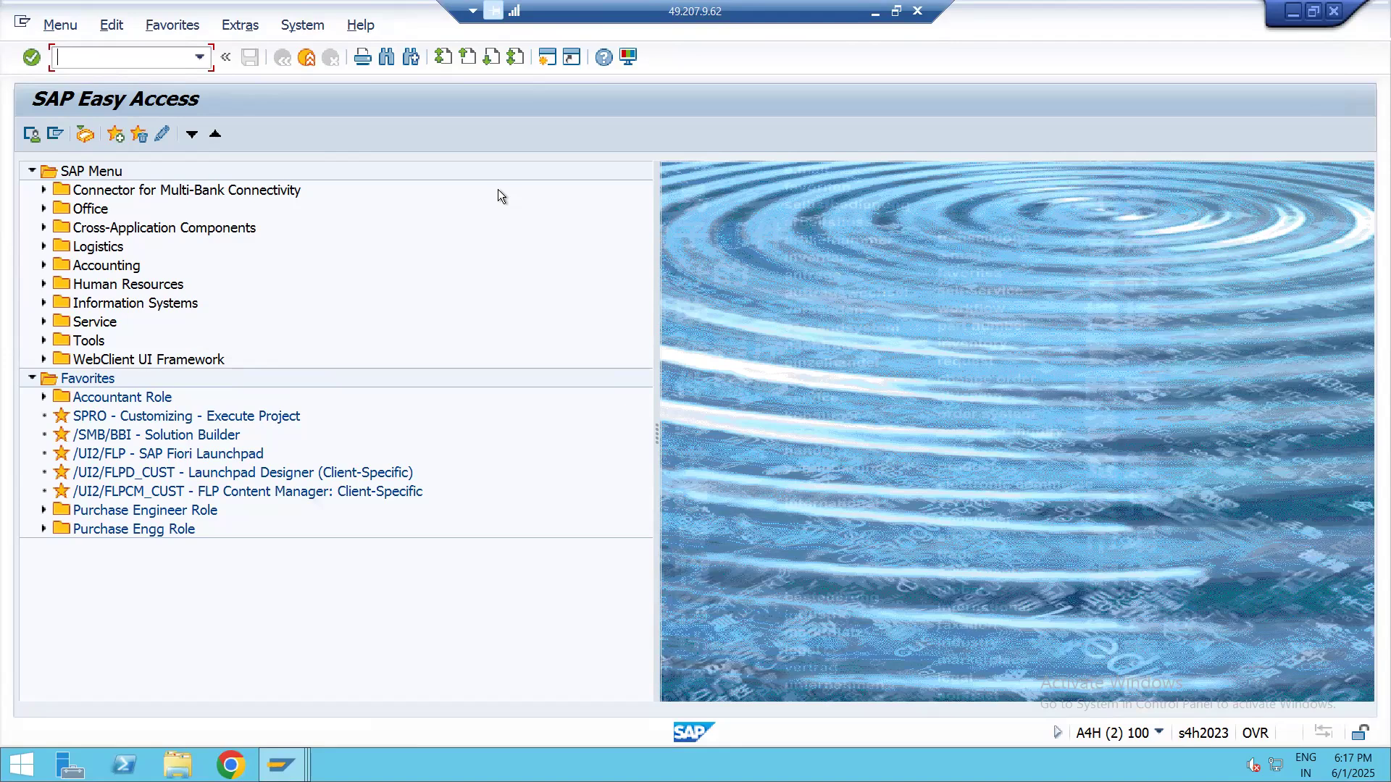
text(spro)
key(Return)
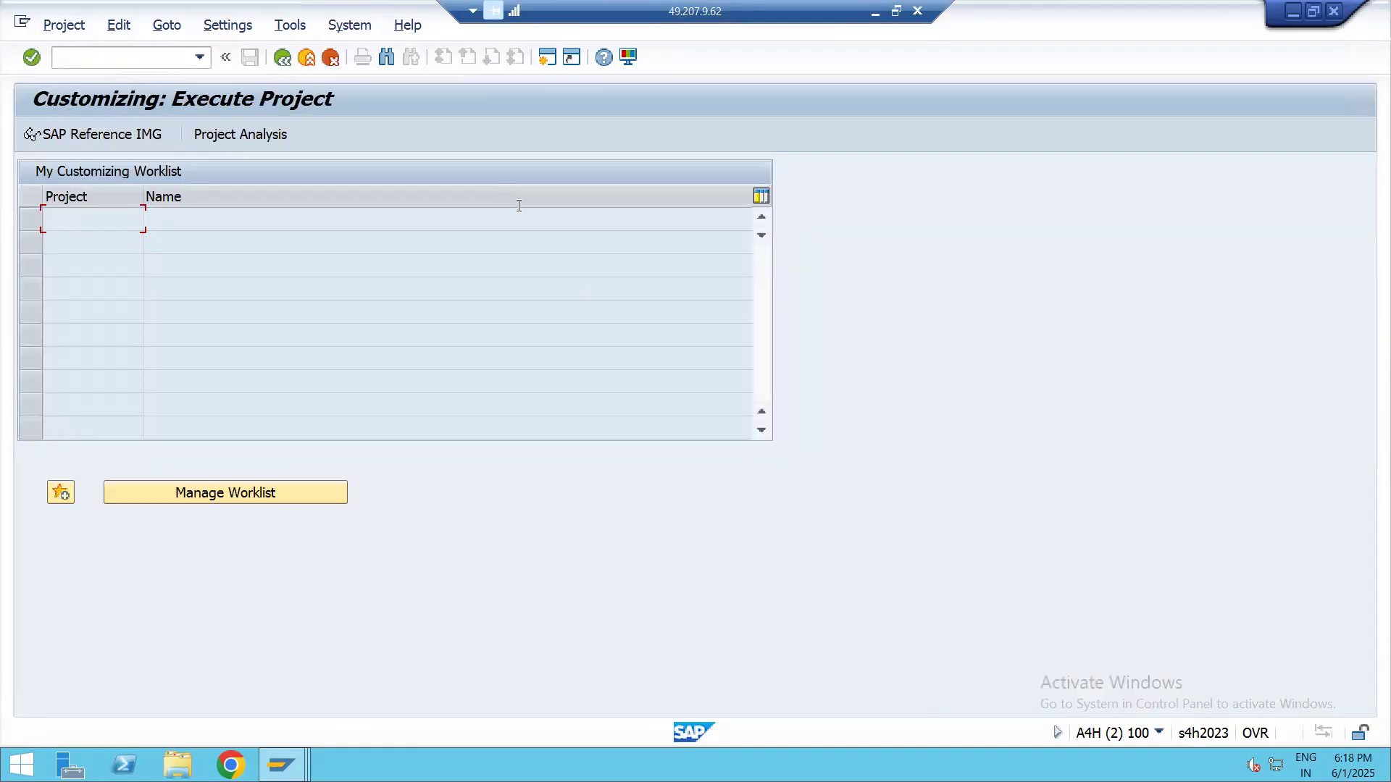
click(103, 140)
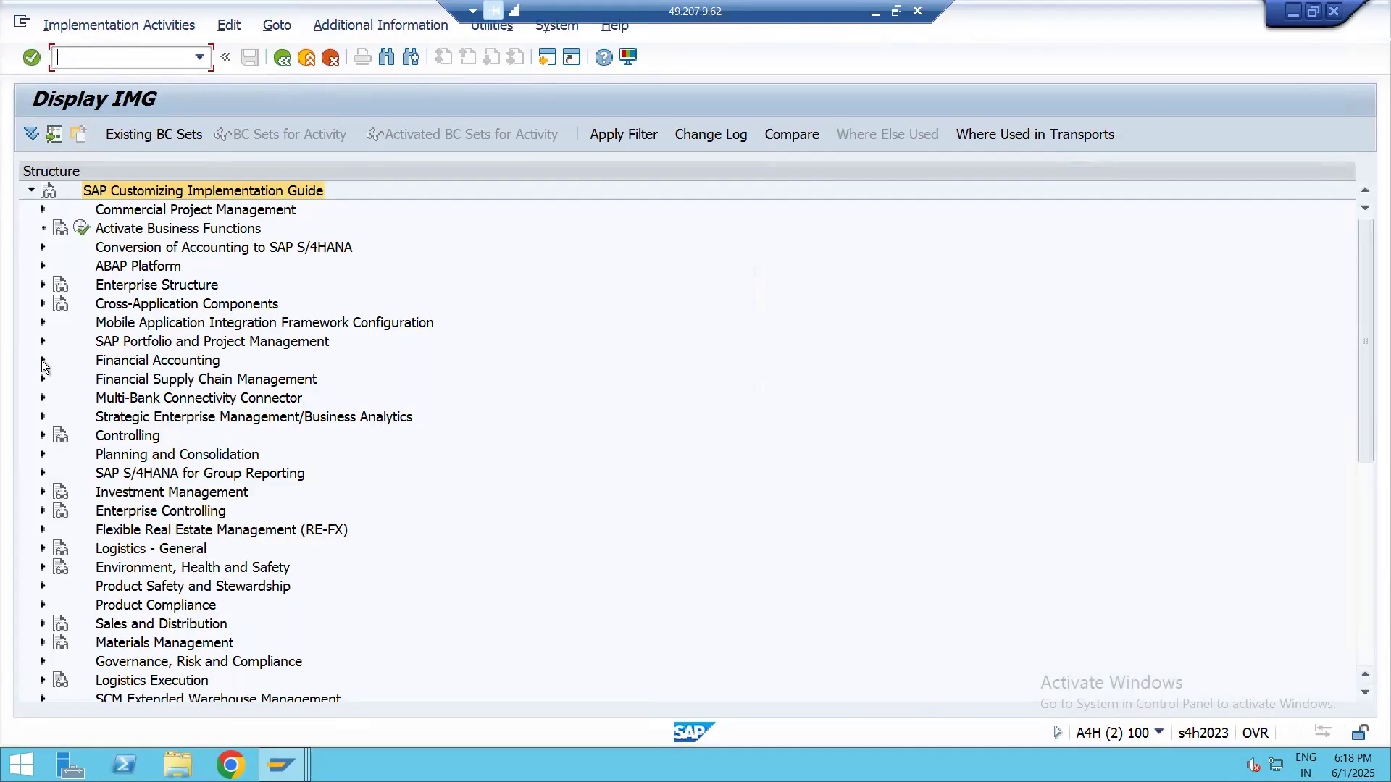
click(141, 366)
click(42, 360)
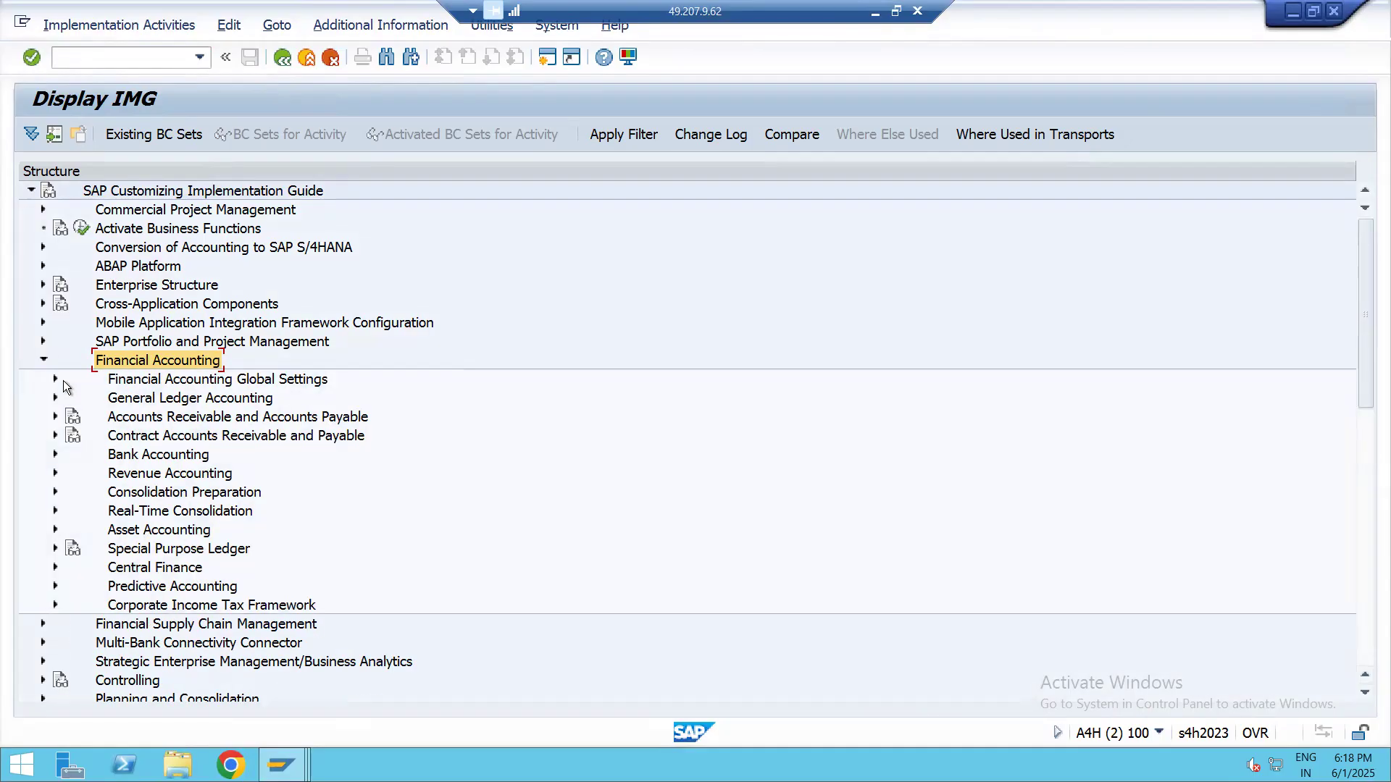
scroll(92, 394, down, 1)
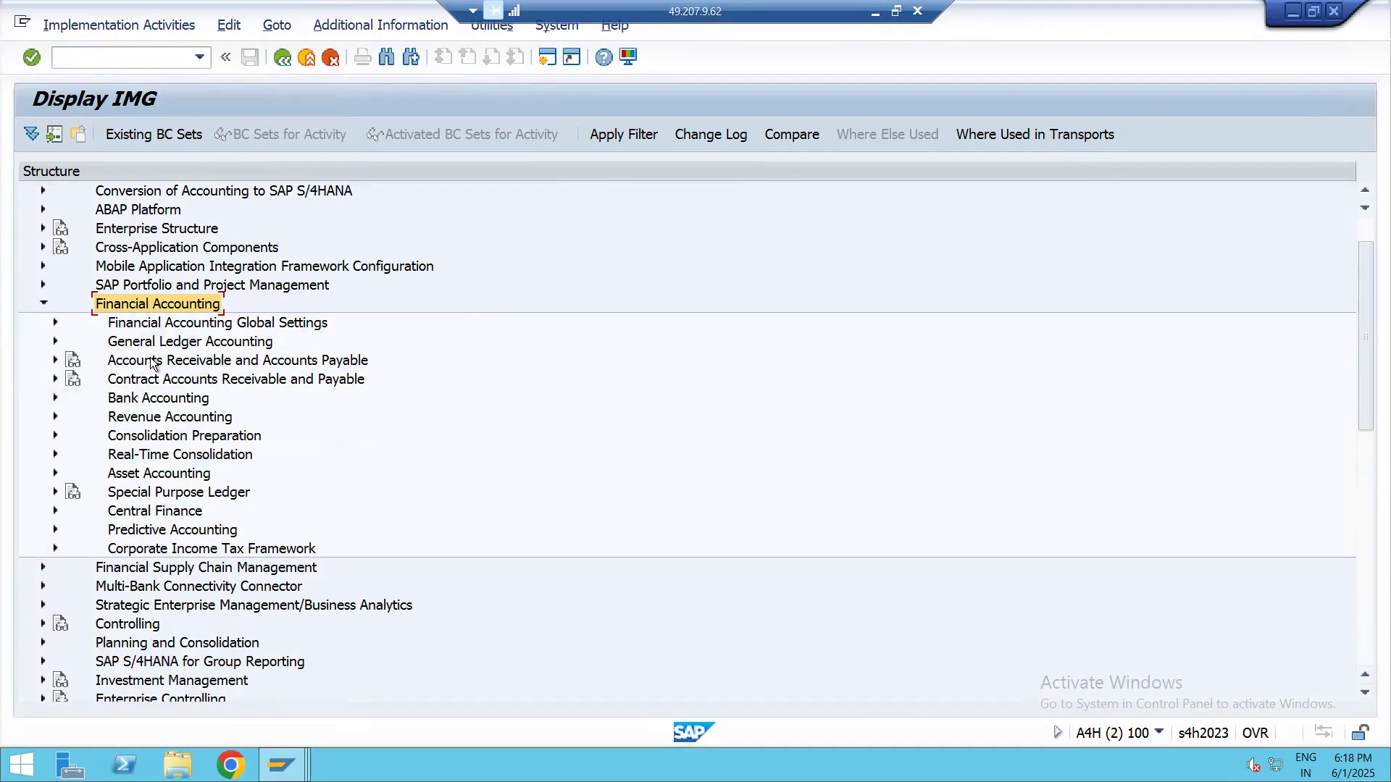
click(43, 303)
scroll(106, 316, up, 1)
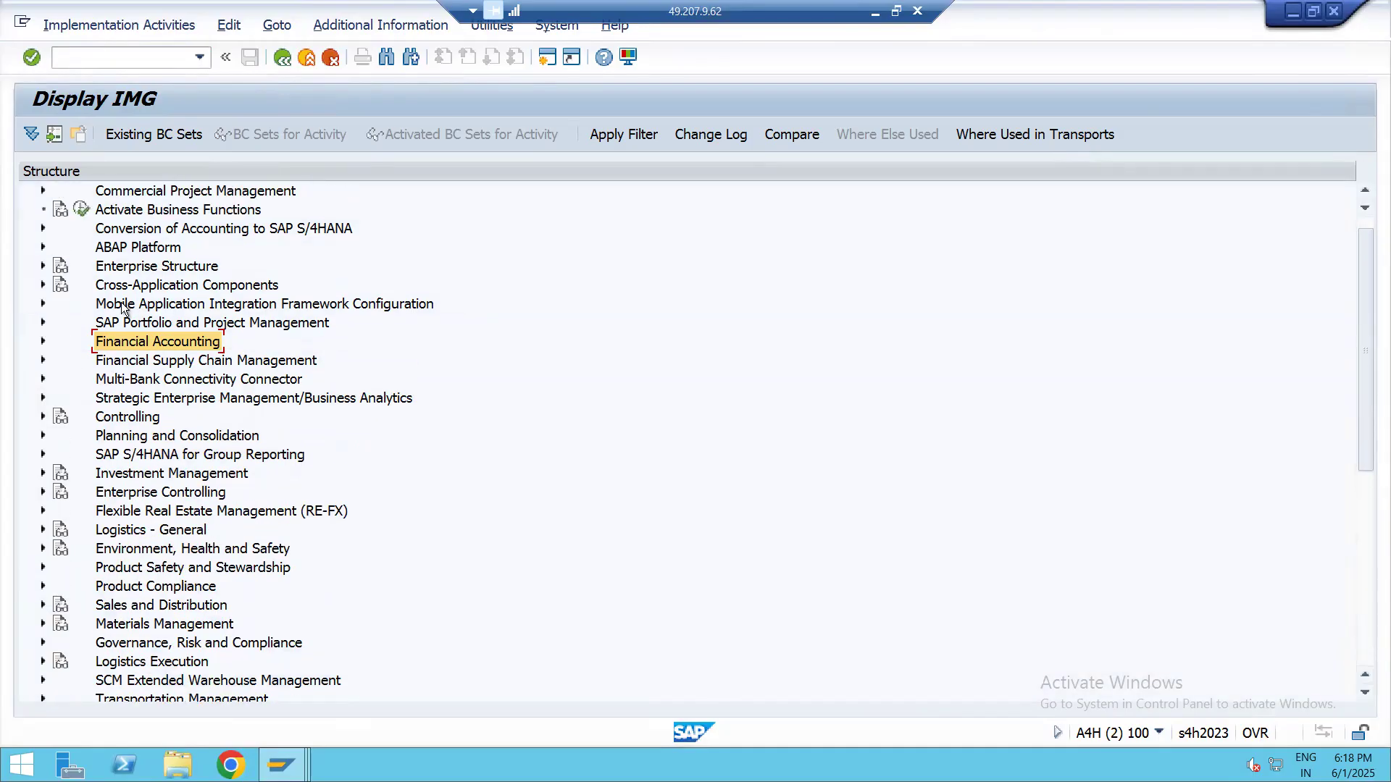
Expand Enterprise Structure, Definition and Financial Accounting in the IMG and select the Define company activity
click(122, 267)
click(76, 341)
click(123, 268)
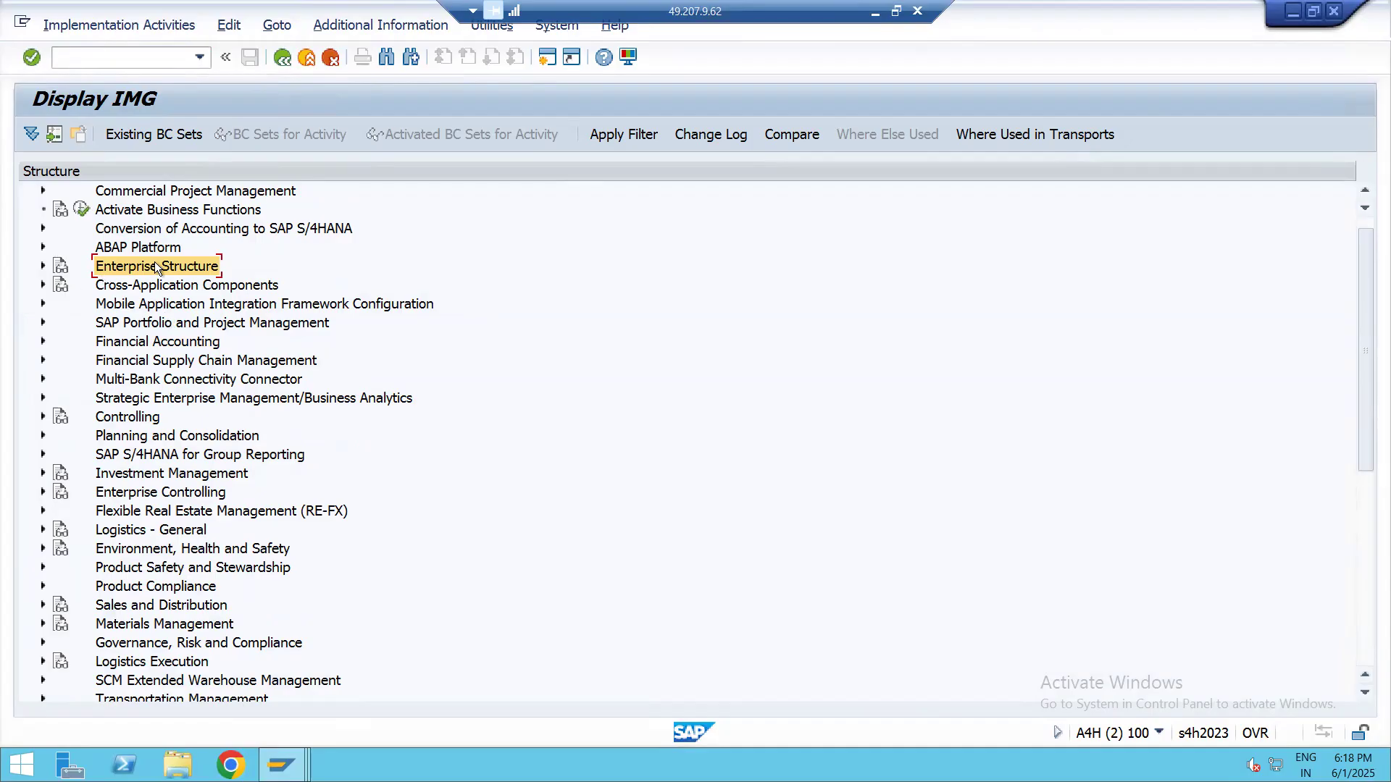
click(44, 265)
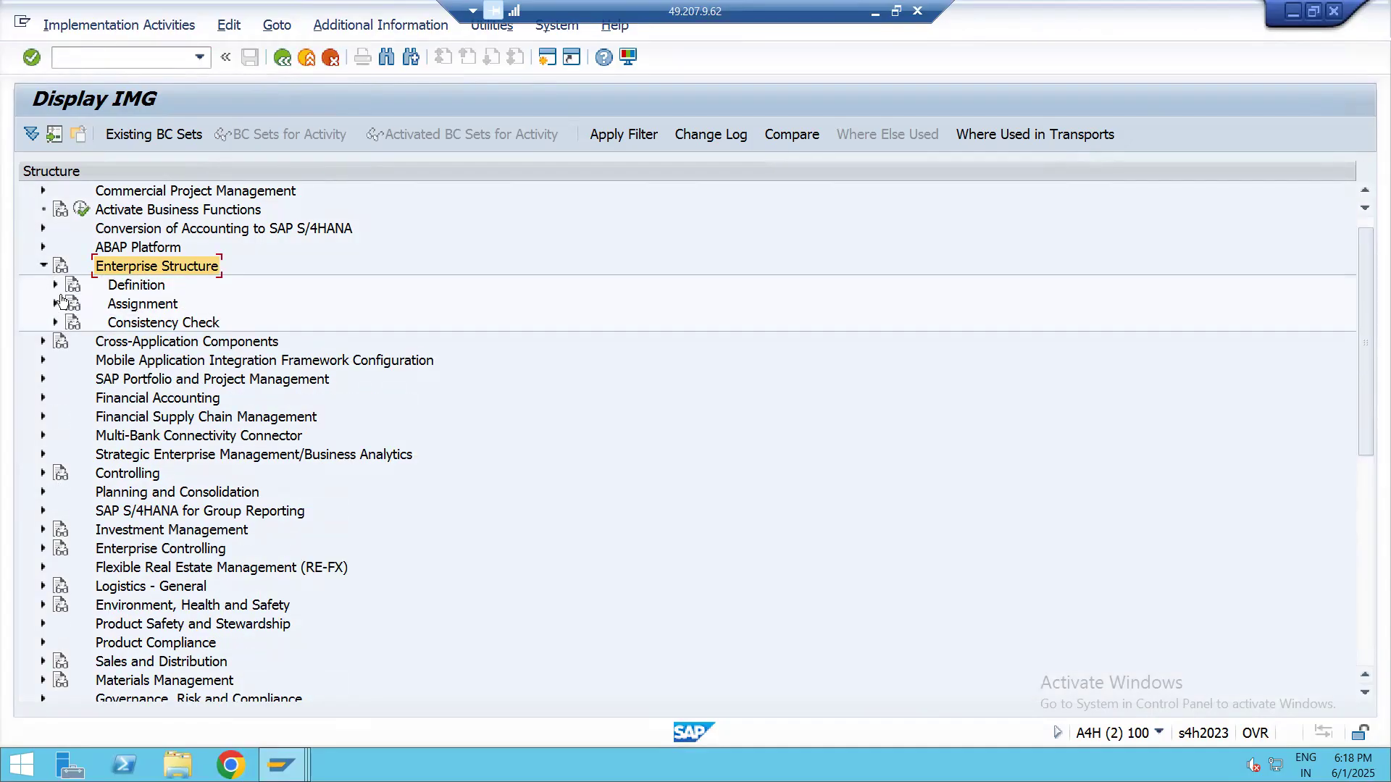
click(55, 285)
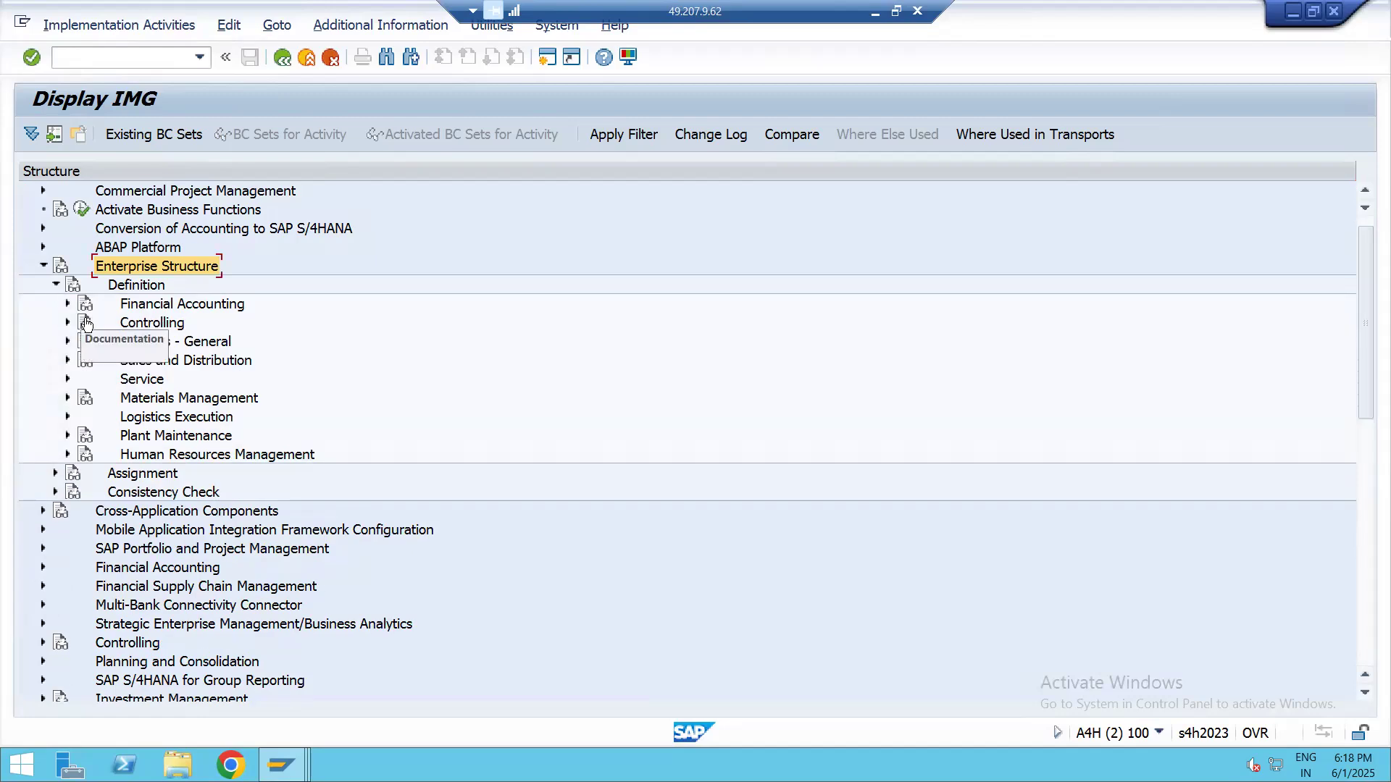
click(68, 303)
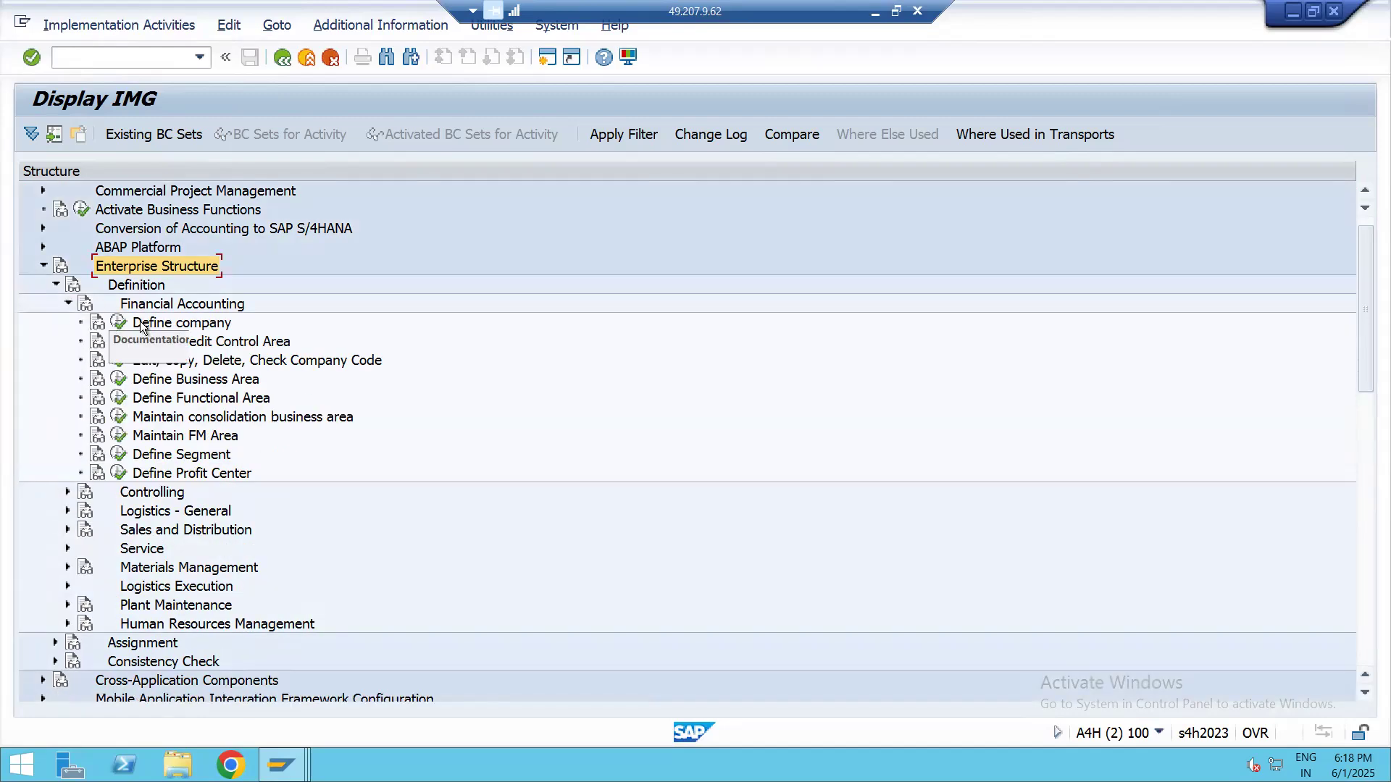
click(165, 324)
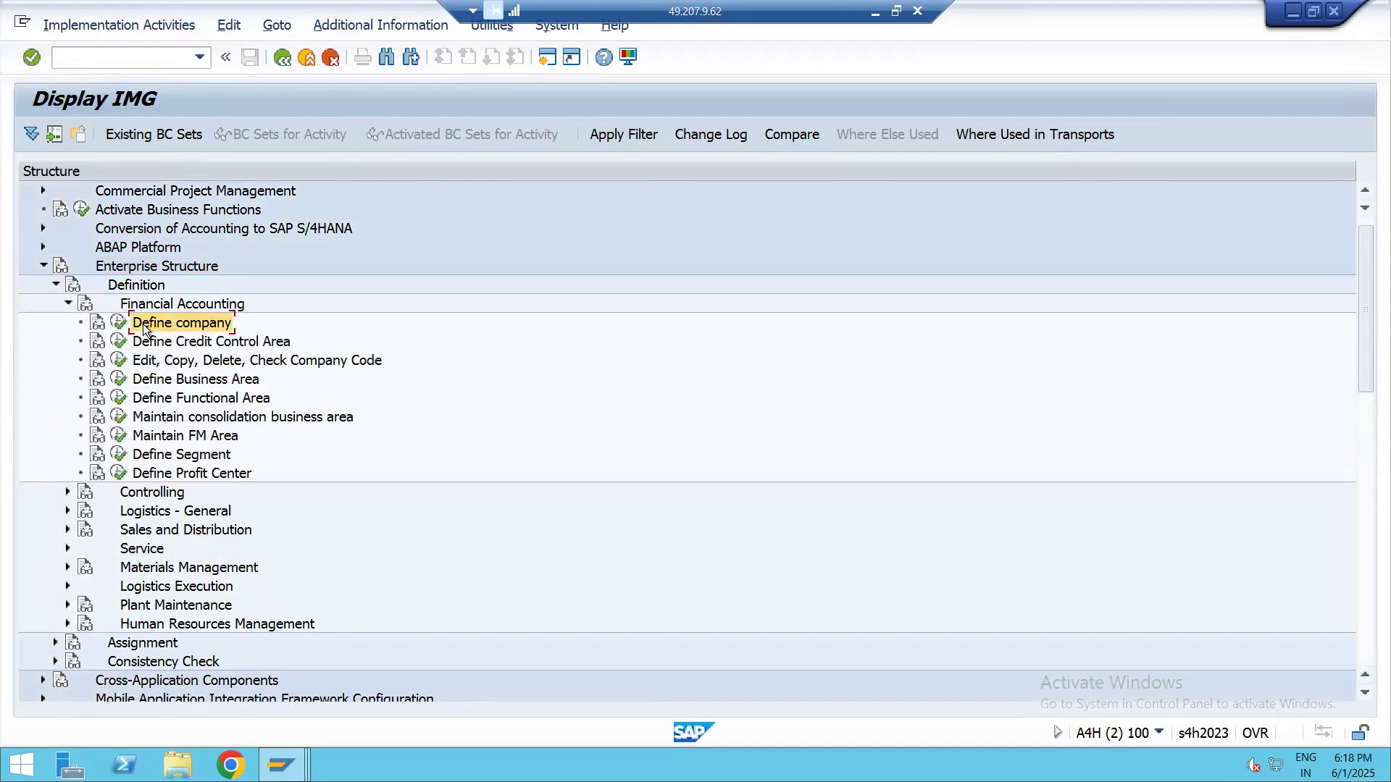
View the existing entries of the Define company activity and read its IMG documentation
click(118, 323)
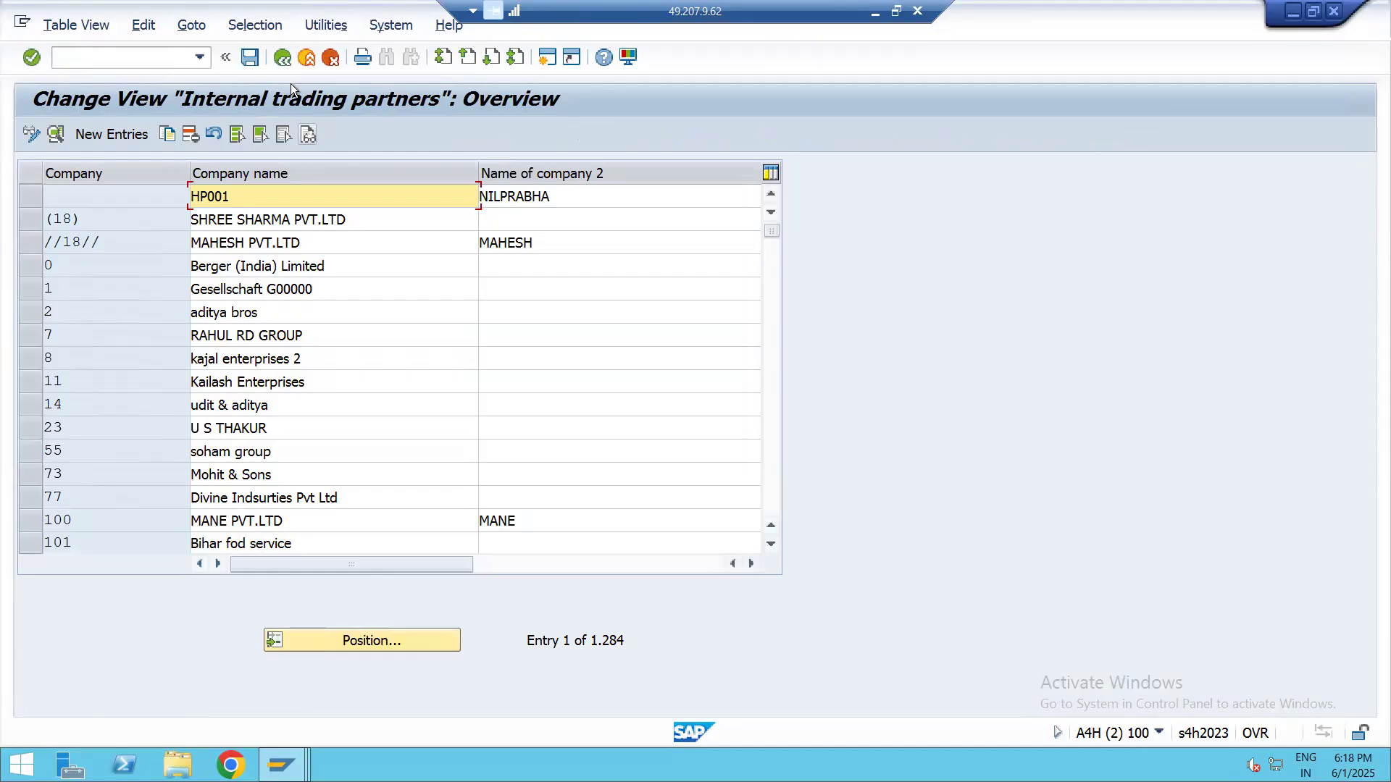
click(282, 58)
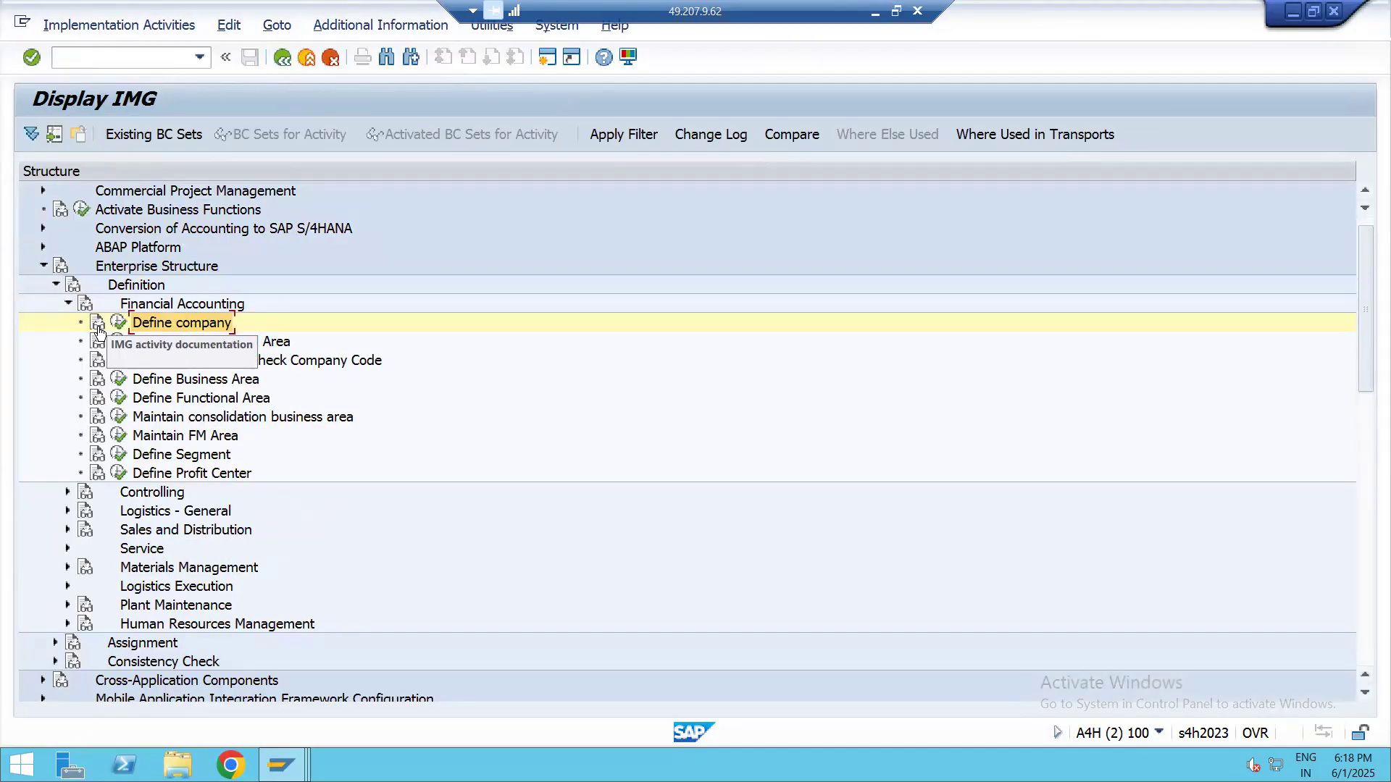
click(99, 328)
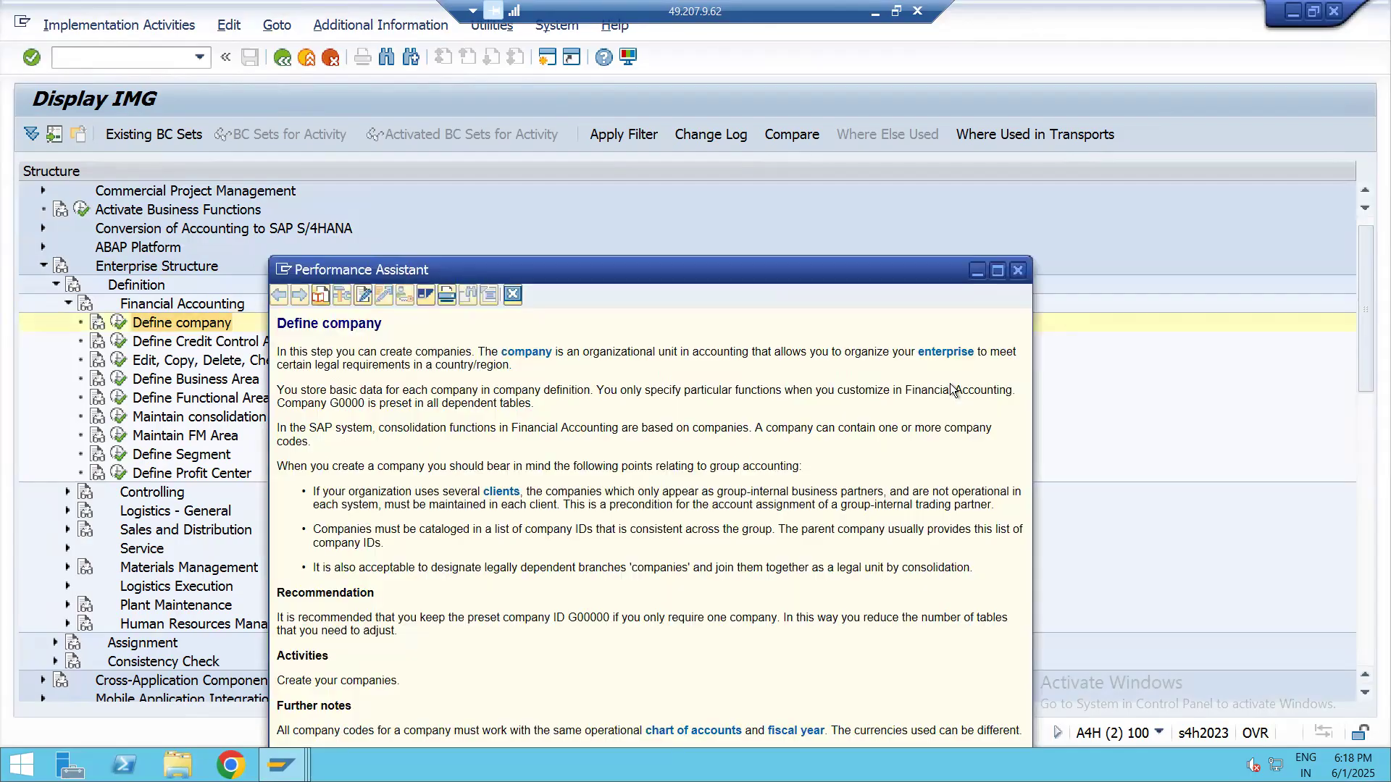
click(1018, 274)
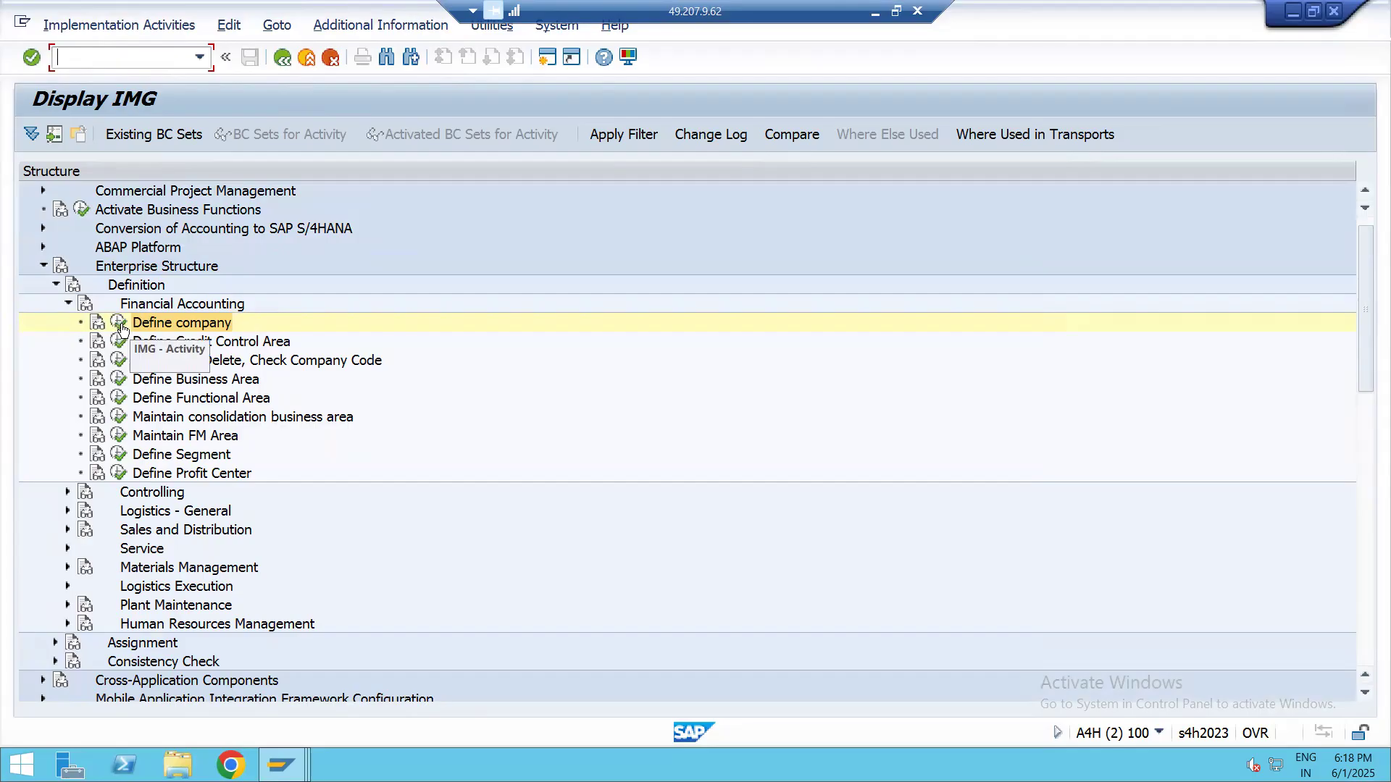
Open the Define company activity and start a new entry in the internal trading partners view
click(120, 325)
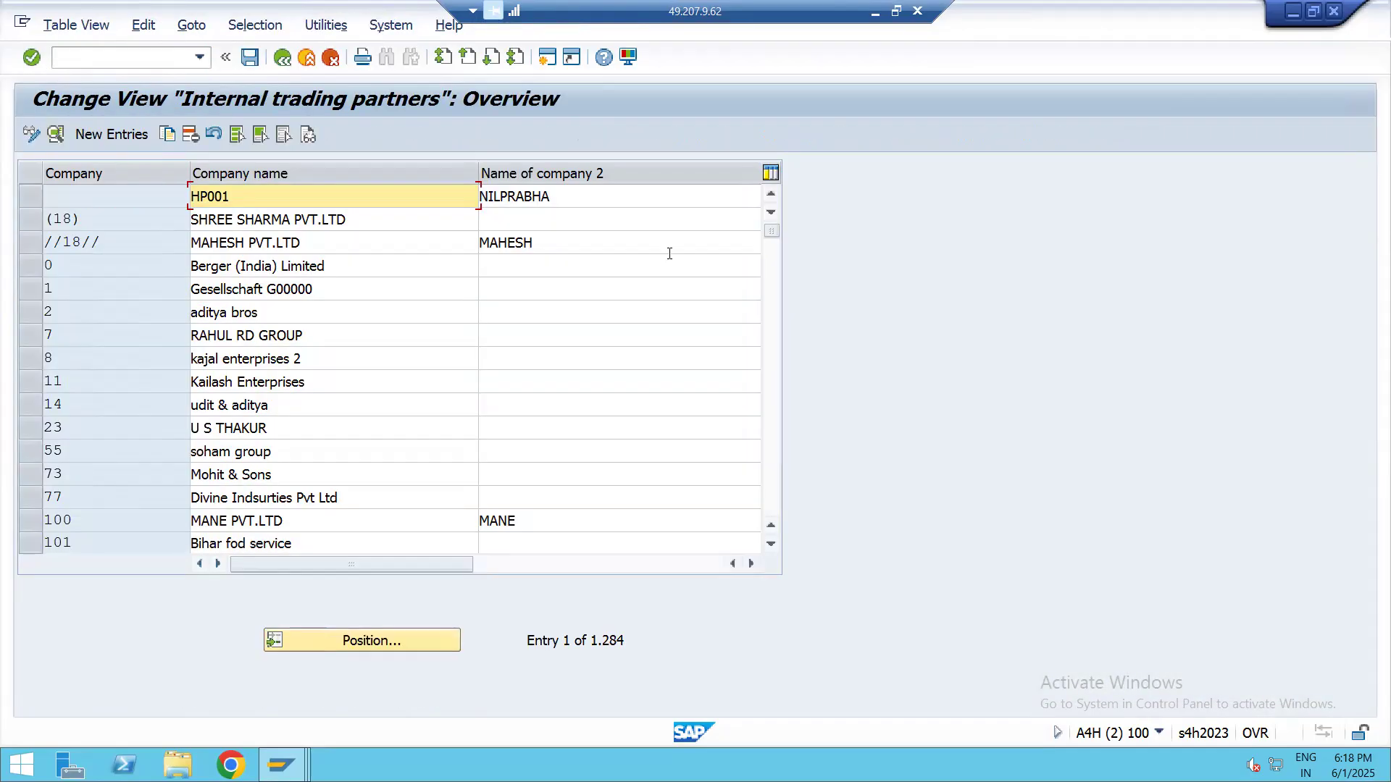
scroll(362, 289, down, 5)
scroll(363, 311, up, 5)
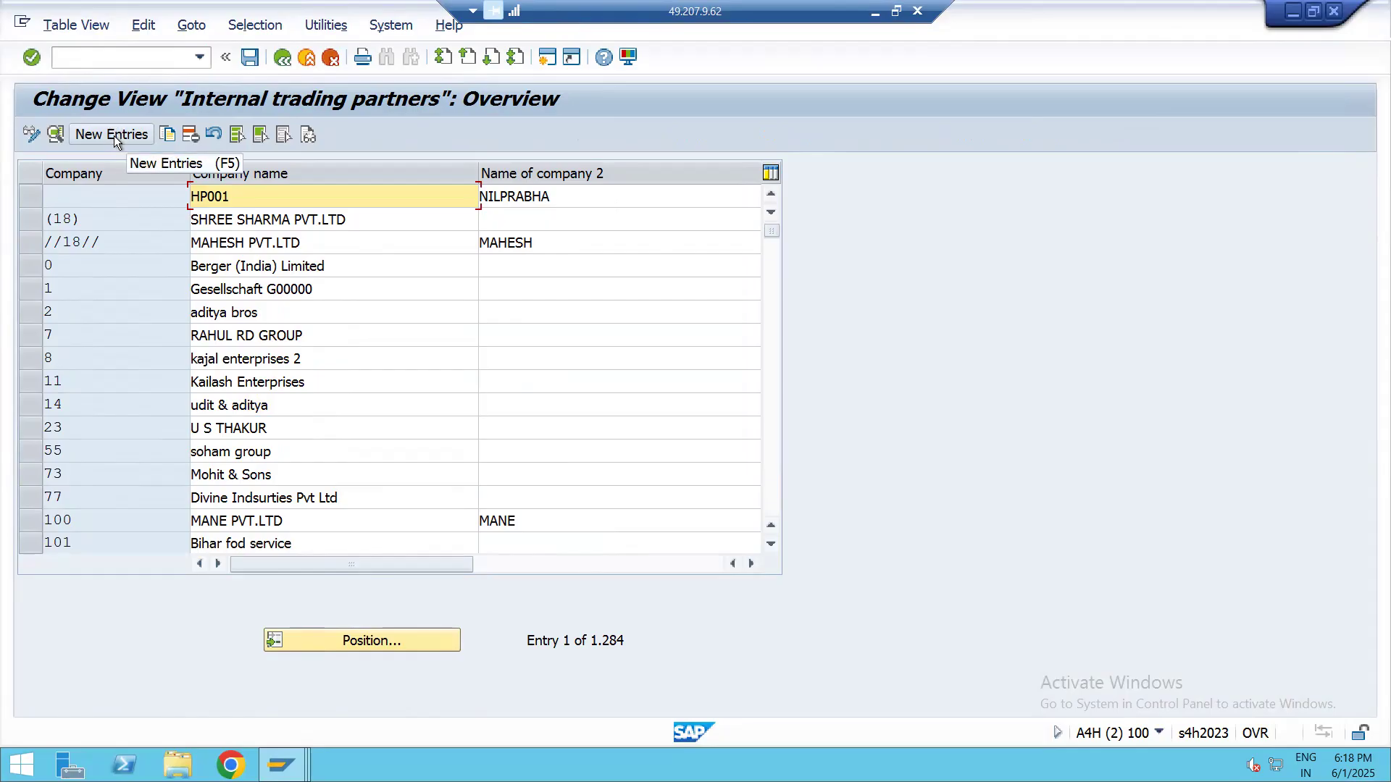
click(114, 136)
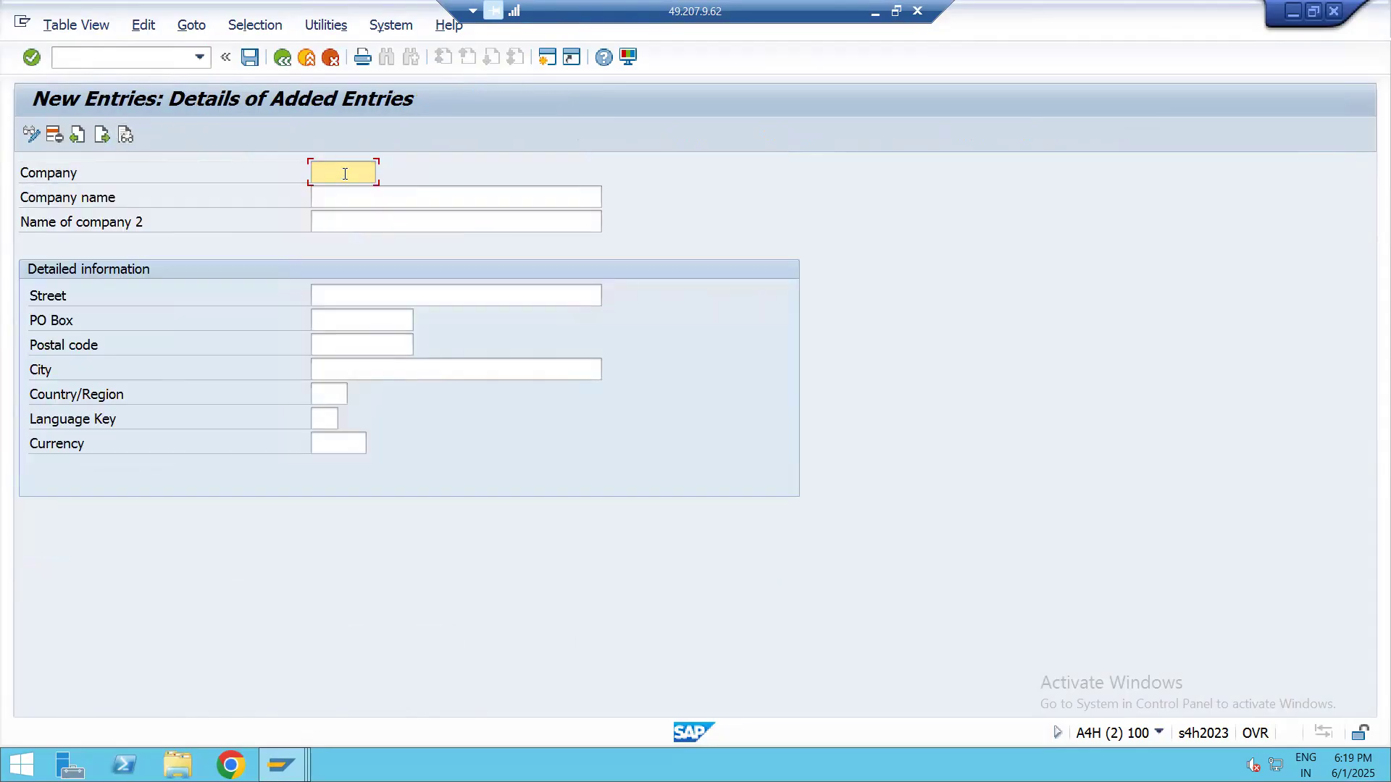
click(365, 196)
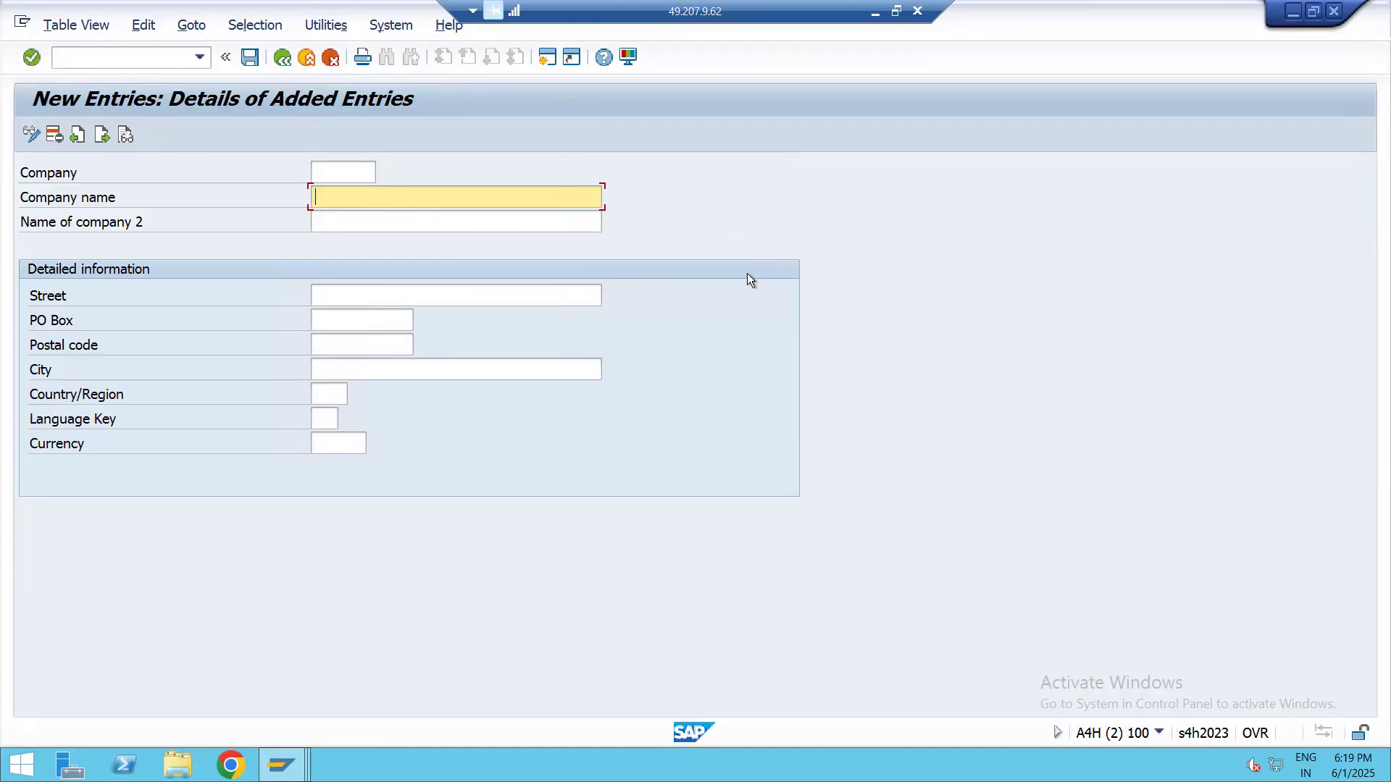
click(354, 172)
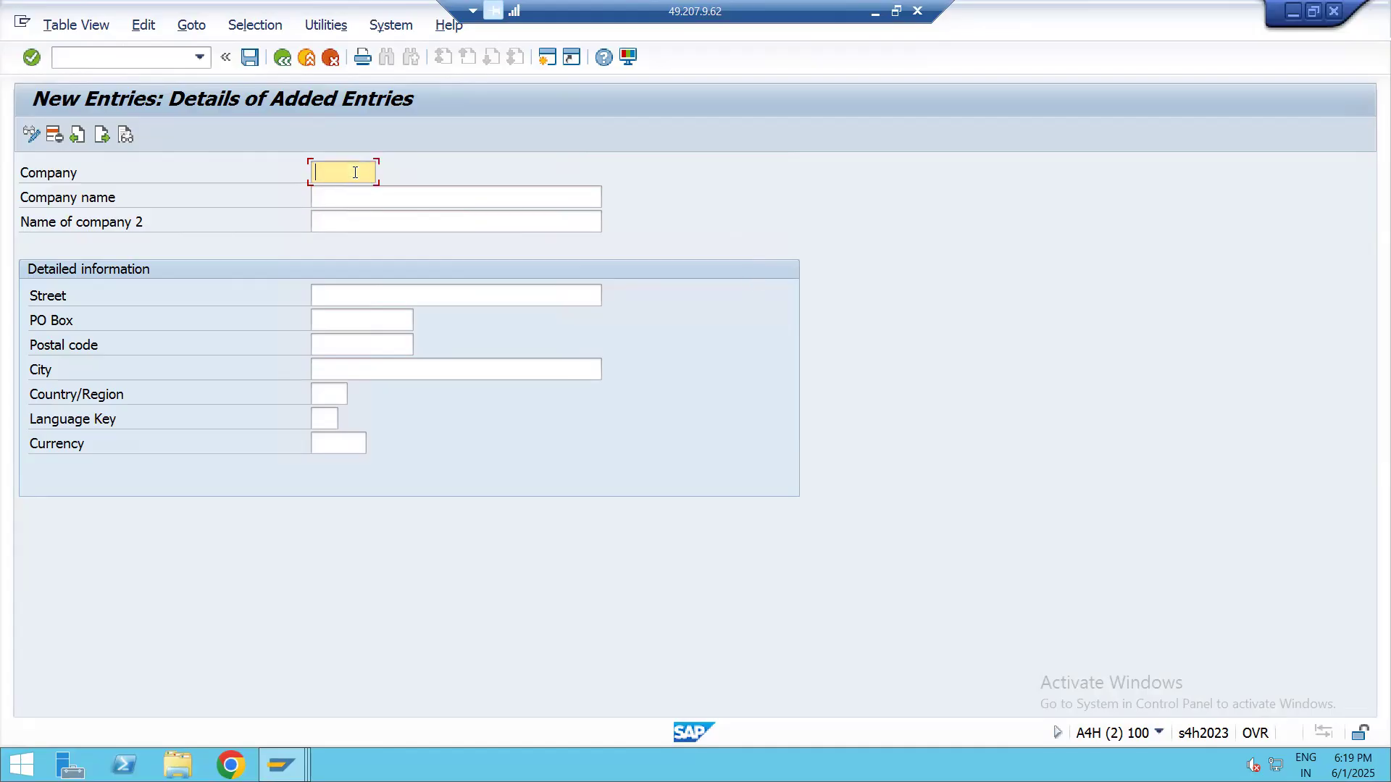
click(351, 193)
click(349, 175)
click(354, 199)
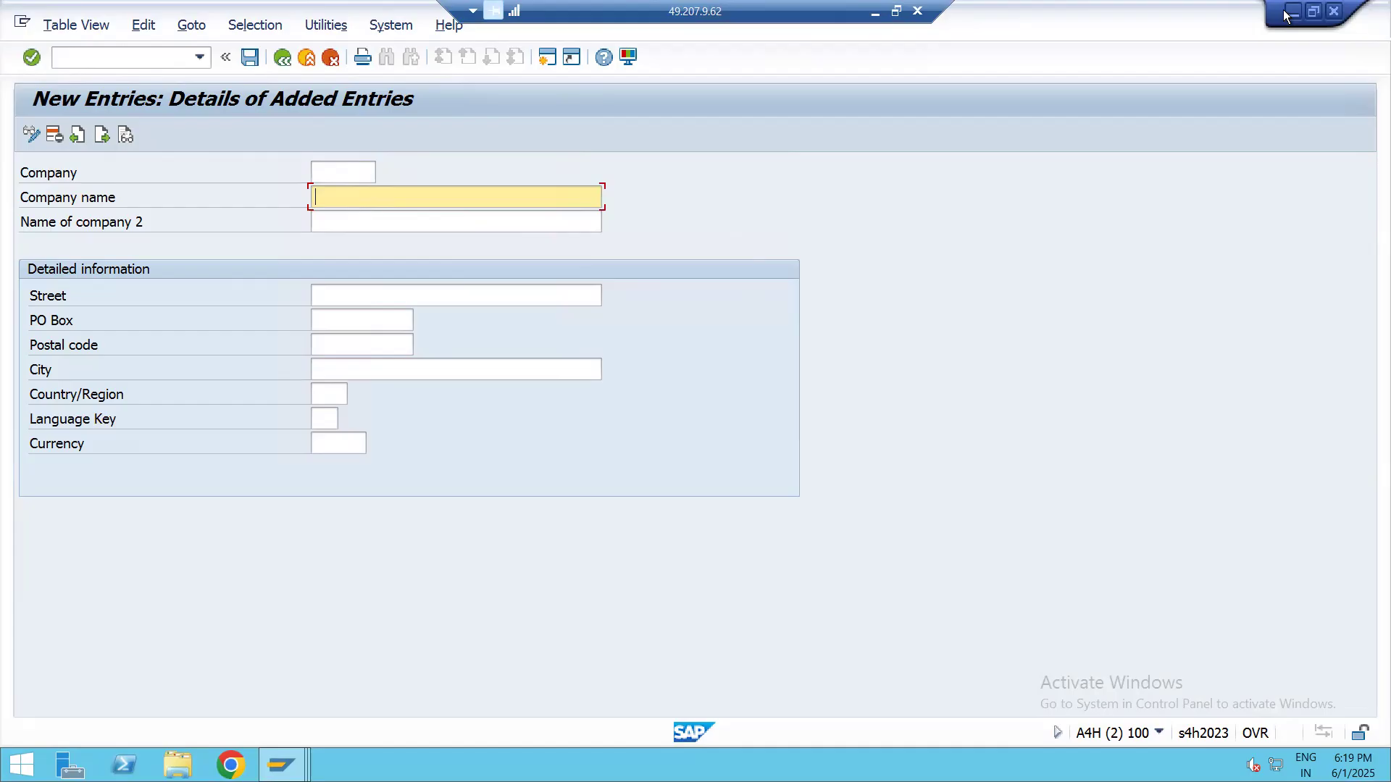
Switch to the Excel workbook and examine the Define Company row's T-code and the names in C2 and C3
click(875, 12)
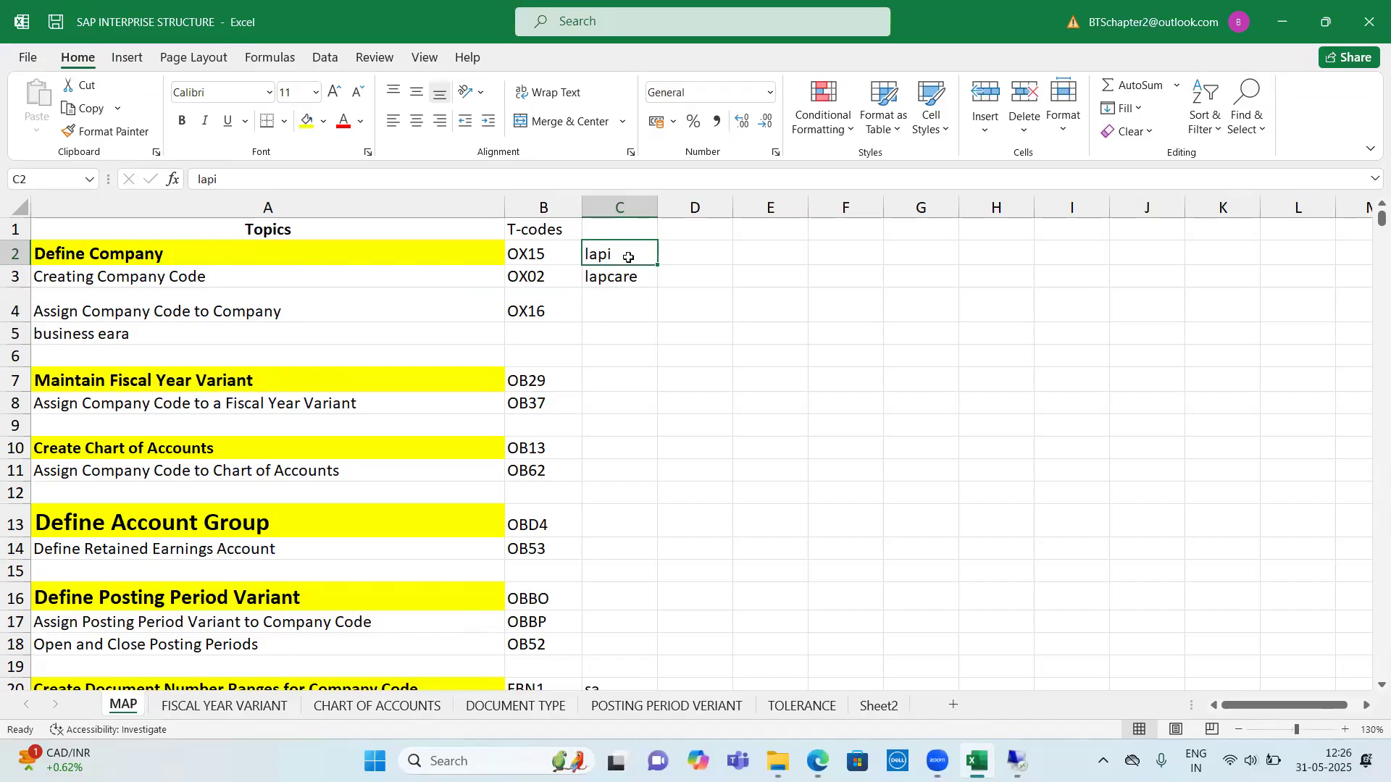
drag(311, 254, 621, 251)
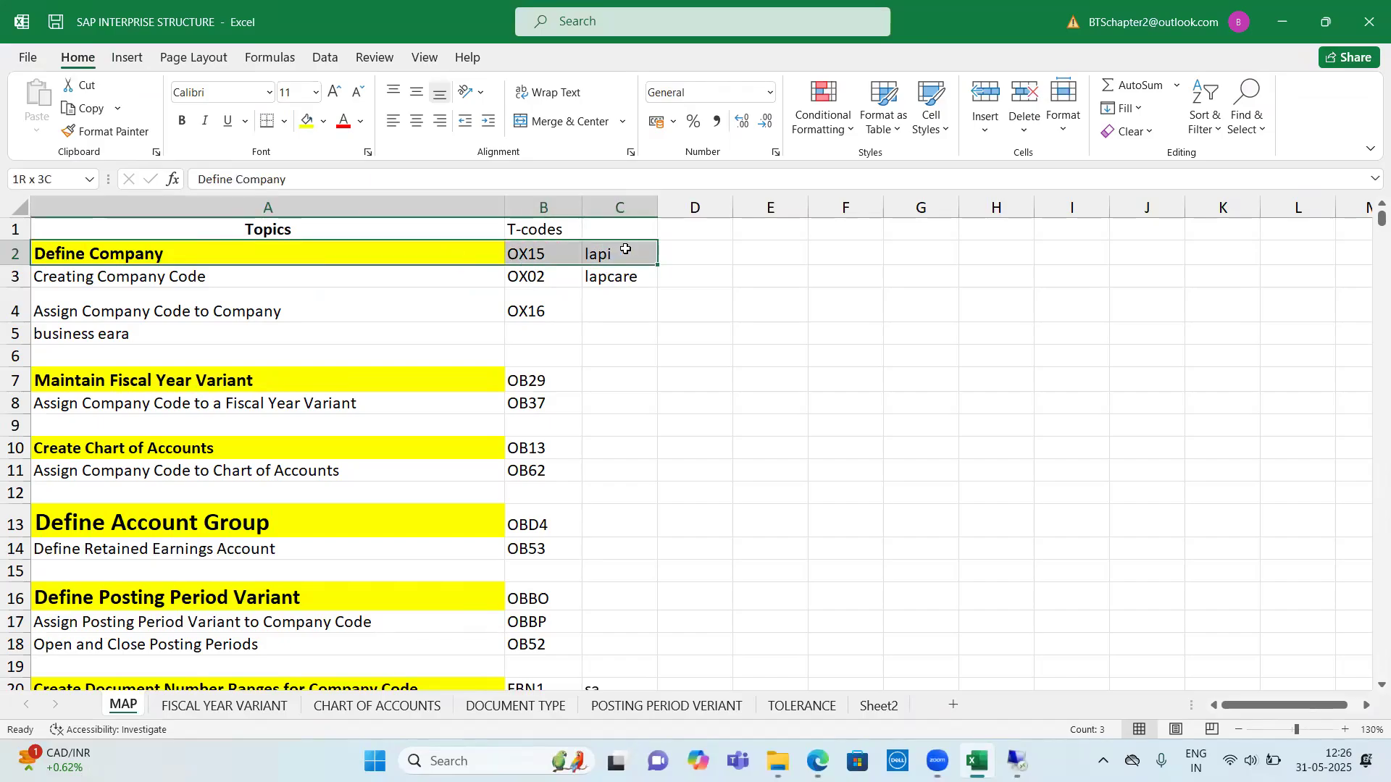
drag(314, 255, 600, 258)
click(616, 258)
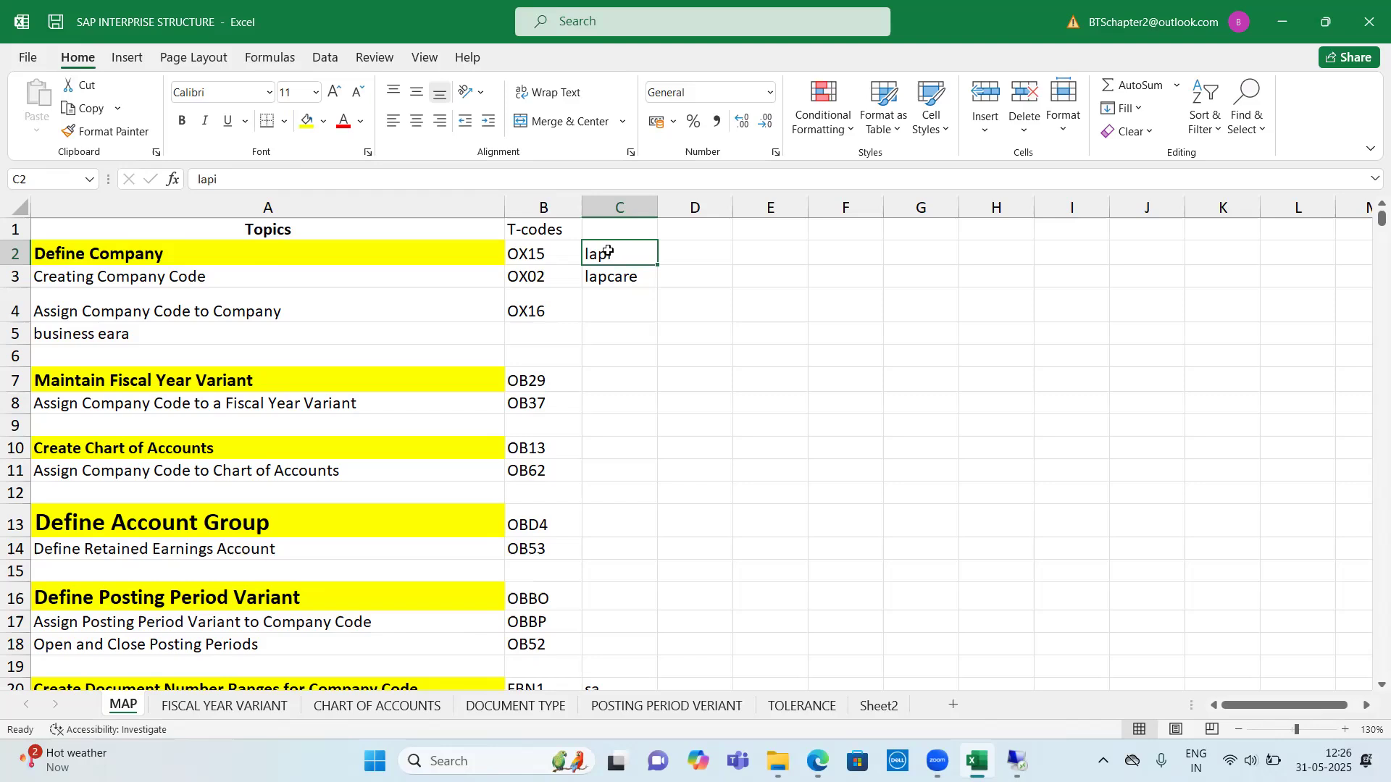
drag(205, 261, 652, 260)
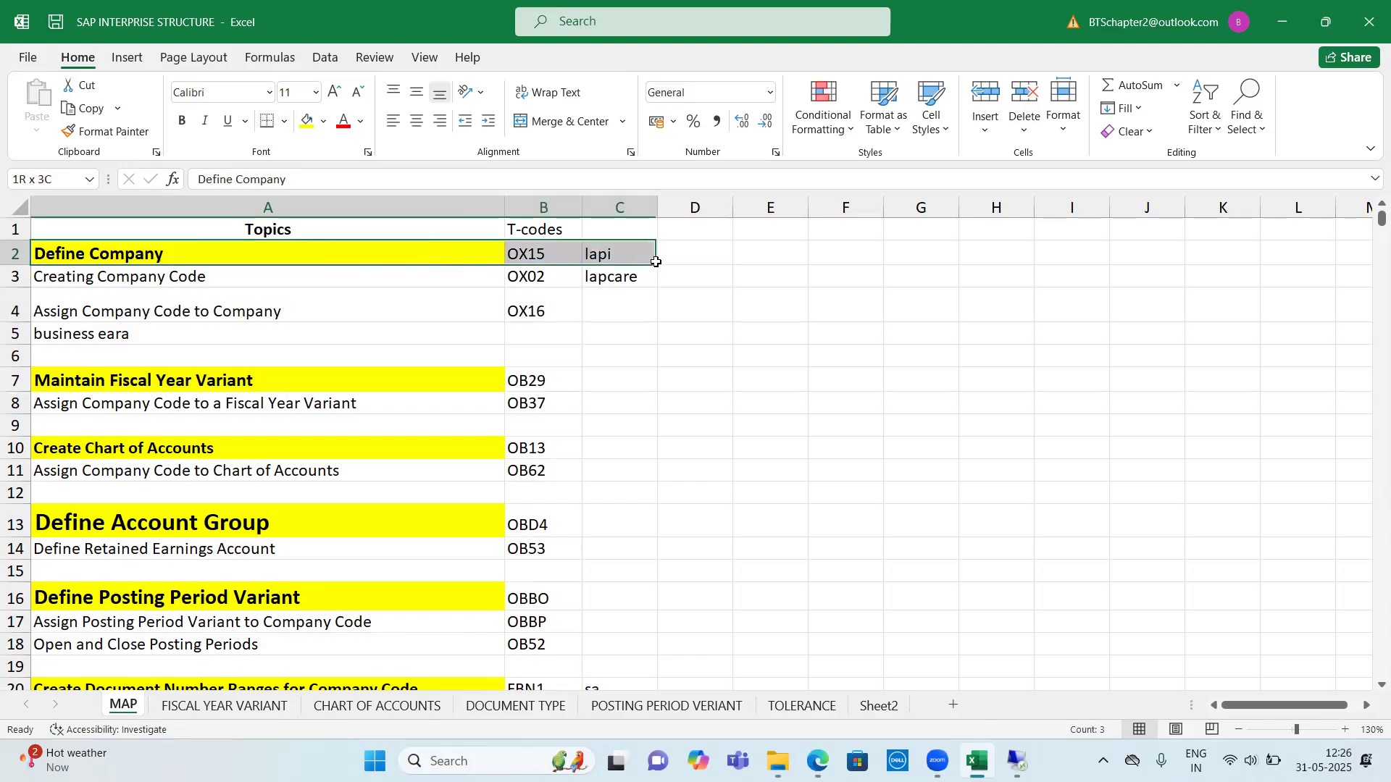
click(618, 252)
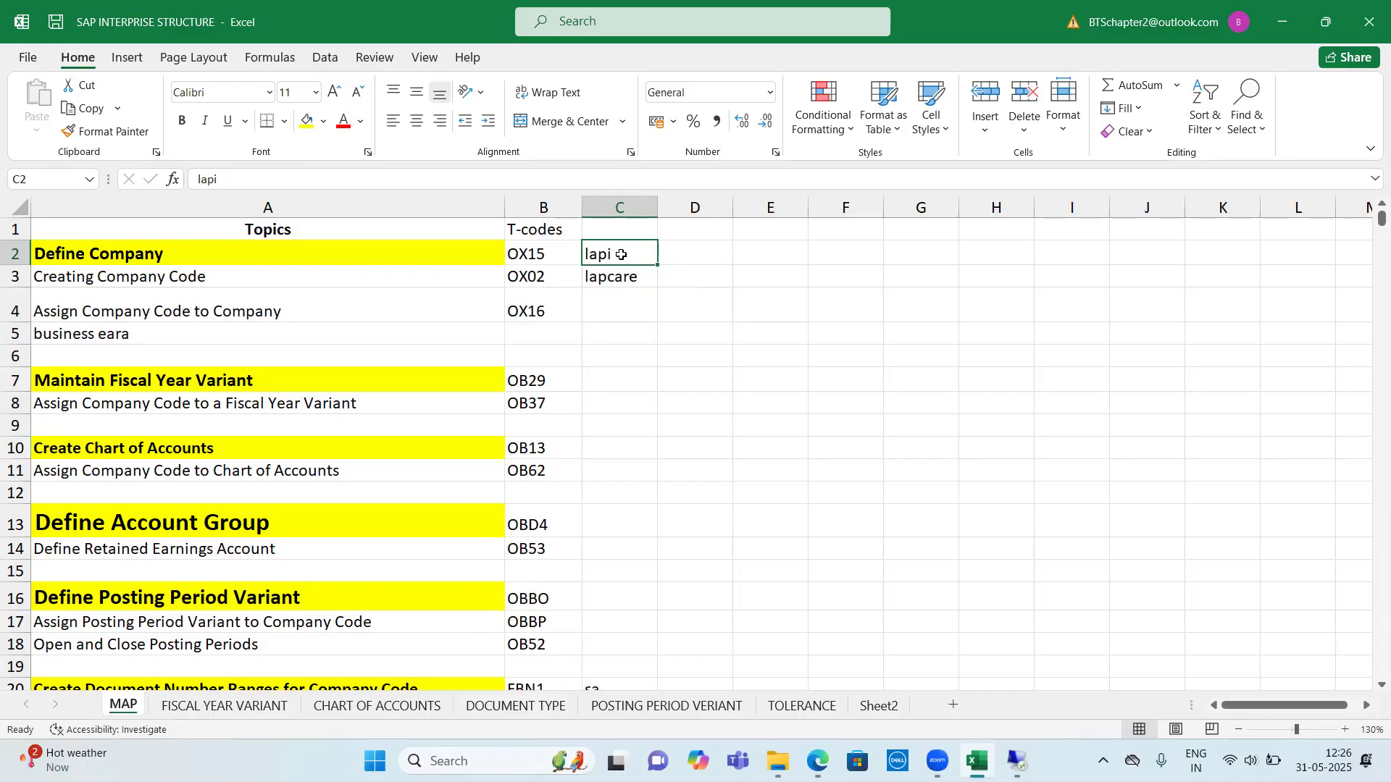
drag(621, 254, 623, 277)
click(624, 276)
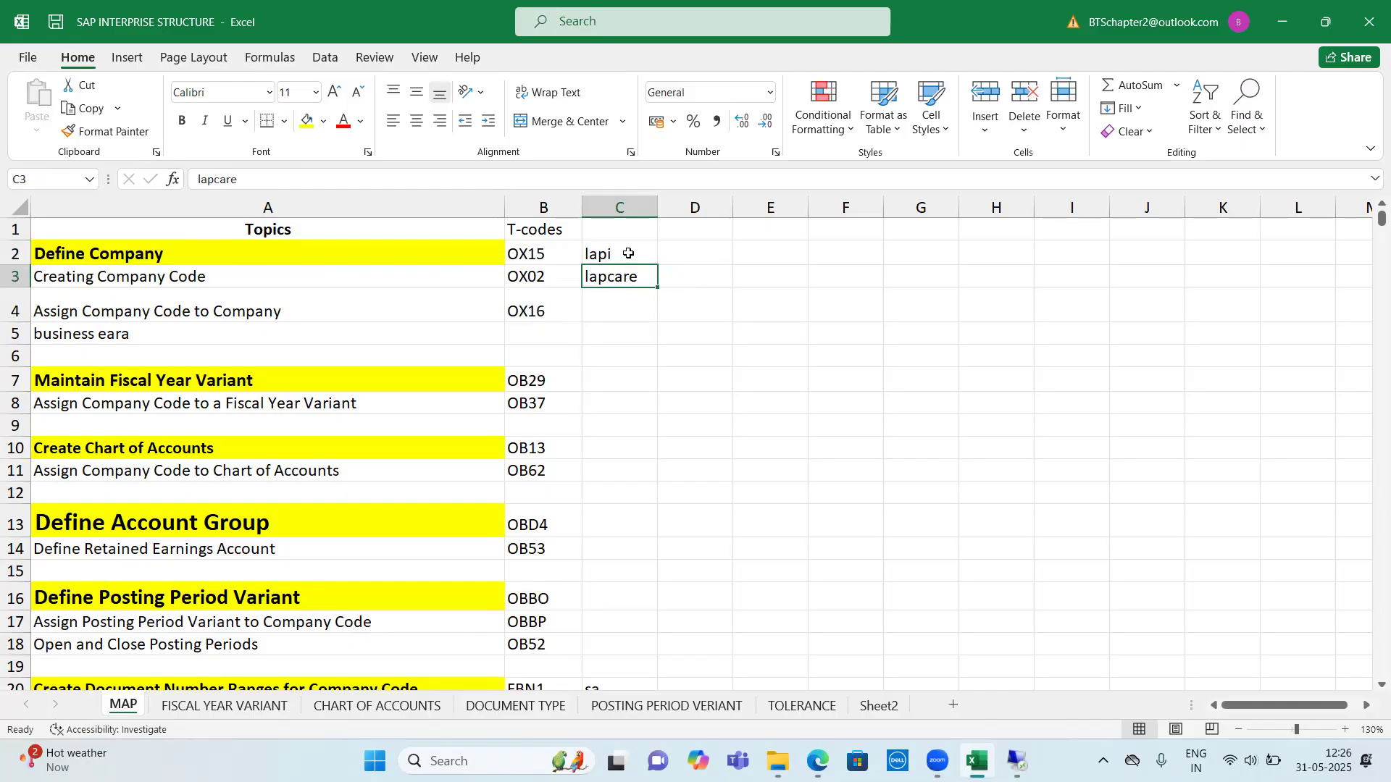
click(628, 253)
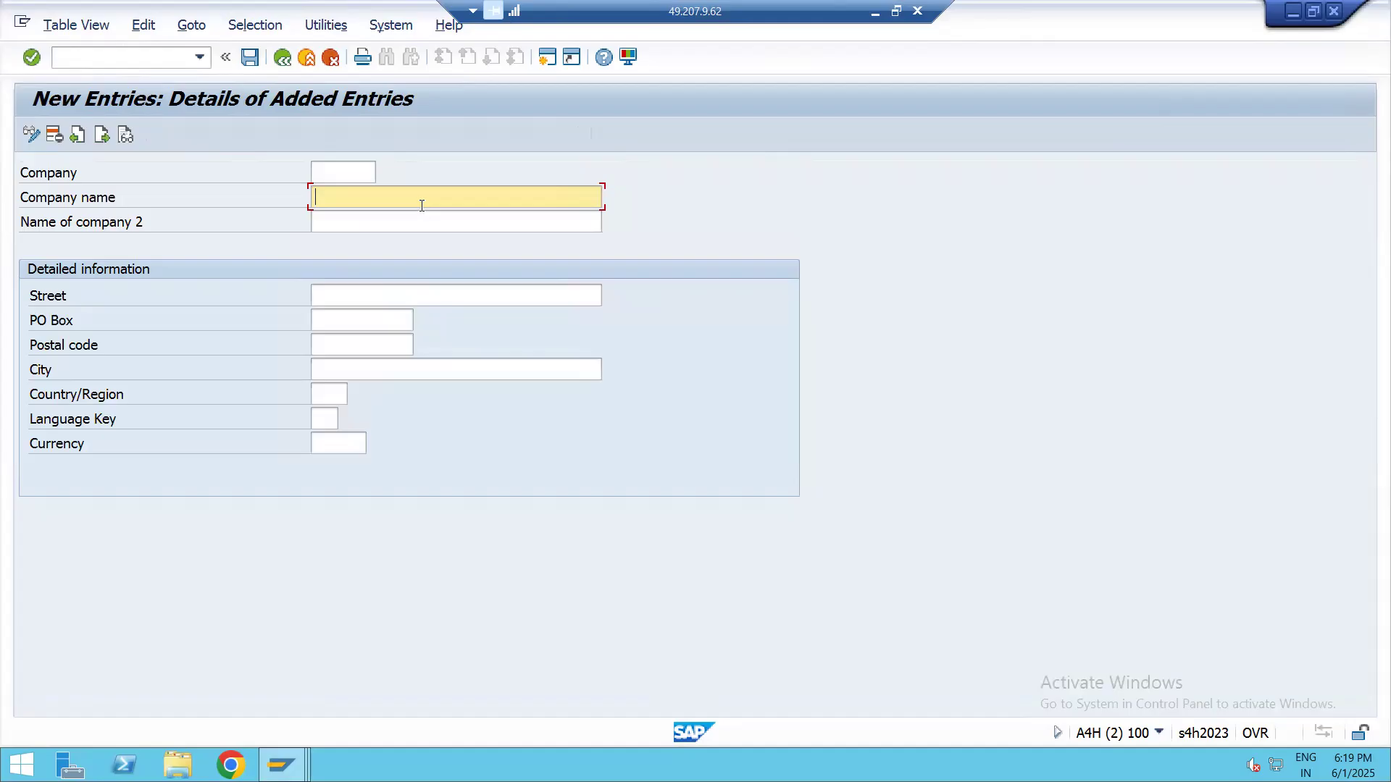
Enter "Lapi private limited" as the company name of the new entry and go to its Company field
text(Lapi)
text( pirvate)
key(BackSpace)
key(BackSpace)
key(BackSpace)
key(BackSpace)
key(BackSpace)
key(BackSpace)
key(BackSpace)
text(rivate limited)
key(shift+Tab)
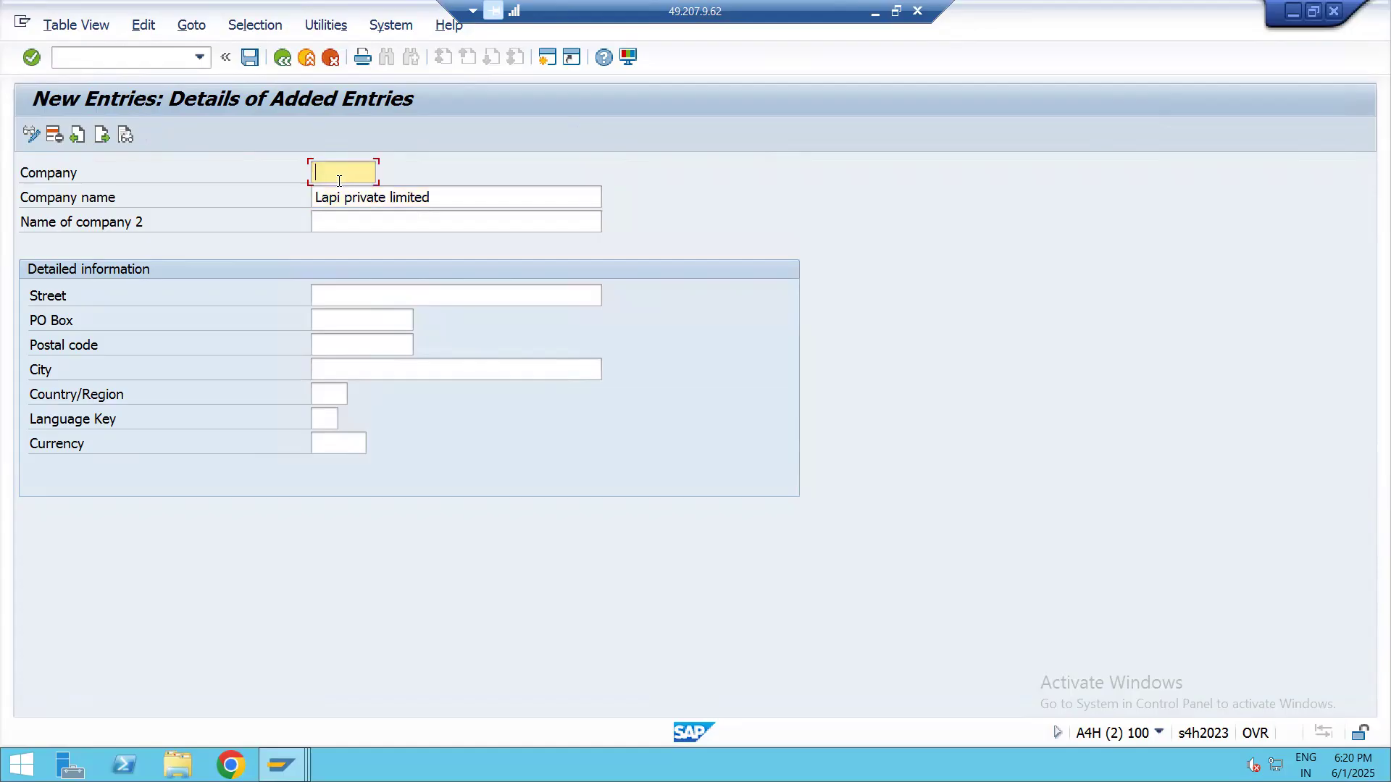
Enter lapi01 as the Company ID of the new entry, leaving Name of company 2 blank
text(lapi01)
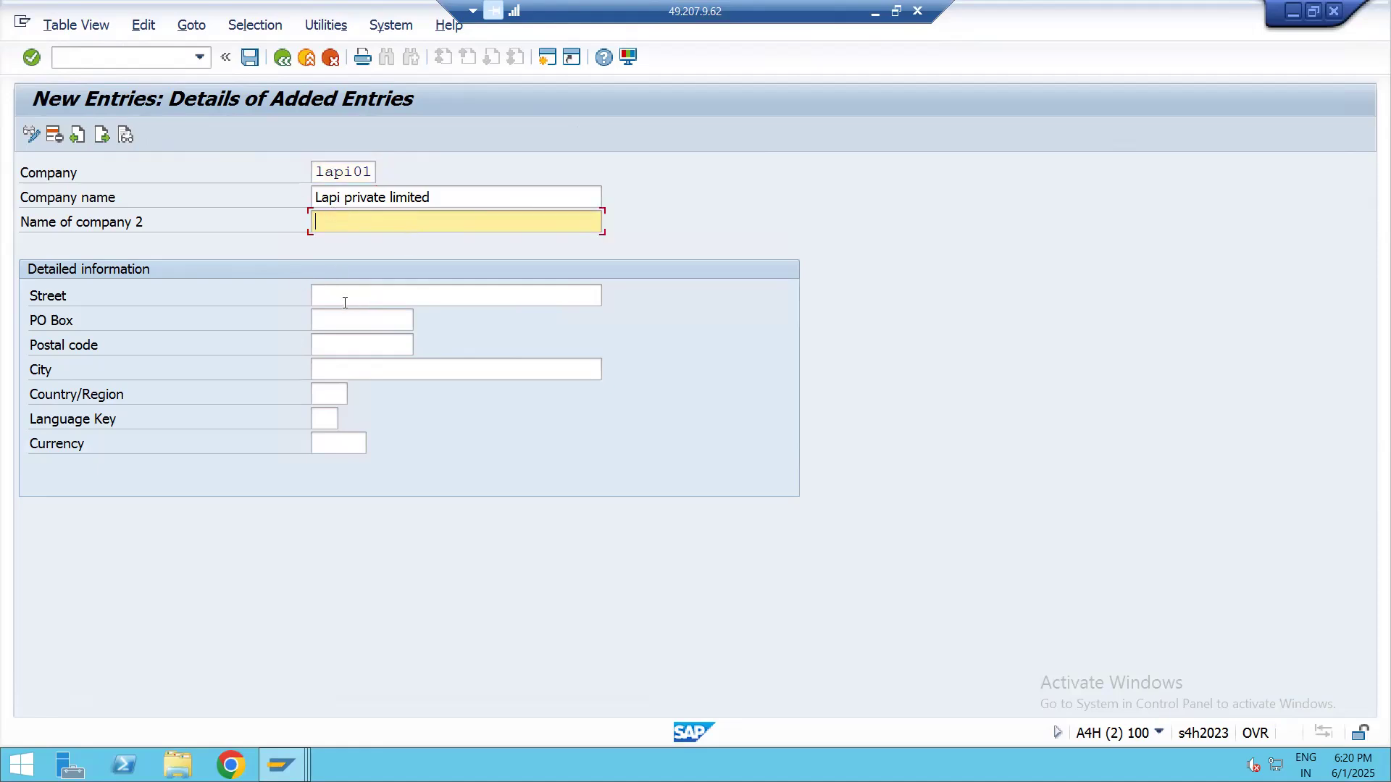
click(433, 197)
click(345, 232)
Fill in the company's street and postal code, leave the PO Box empty, and enter mumbai as the city
click(334, 298)
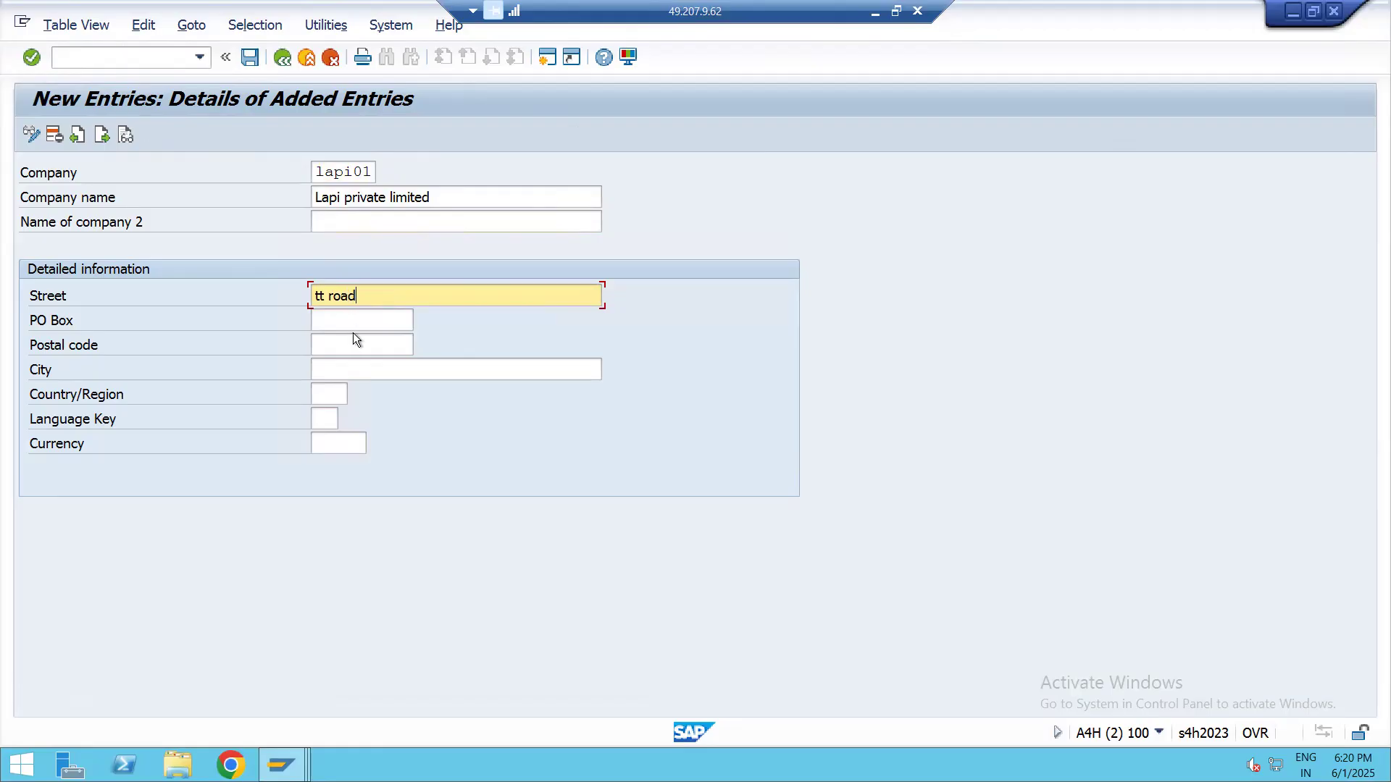
click(353, 327)
click(338, 348)
click(345, 321)
click(350, 340)
text(456123)
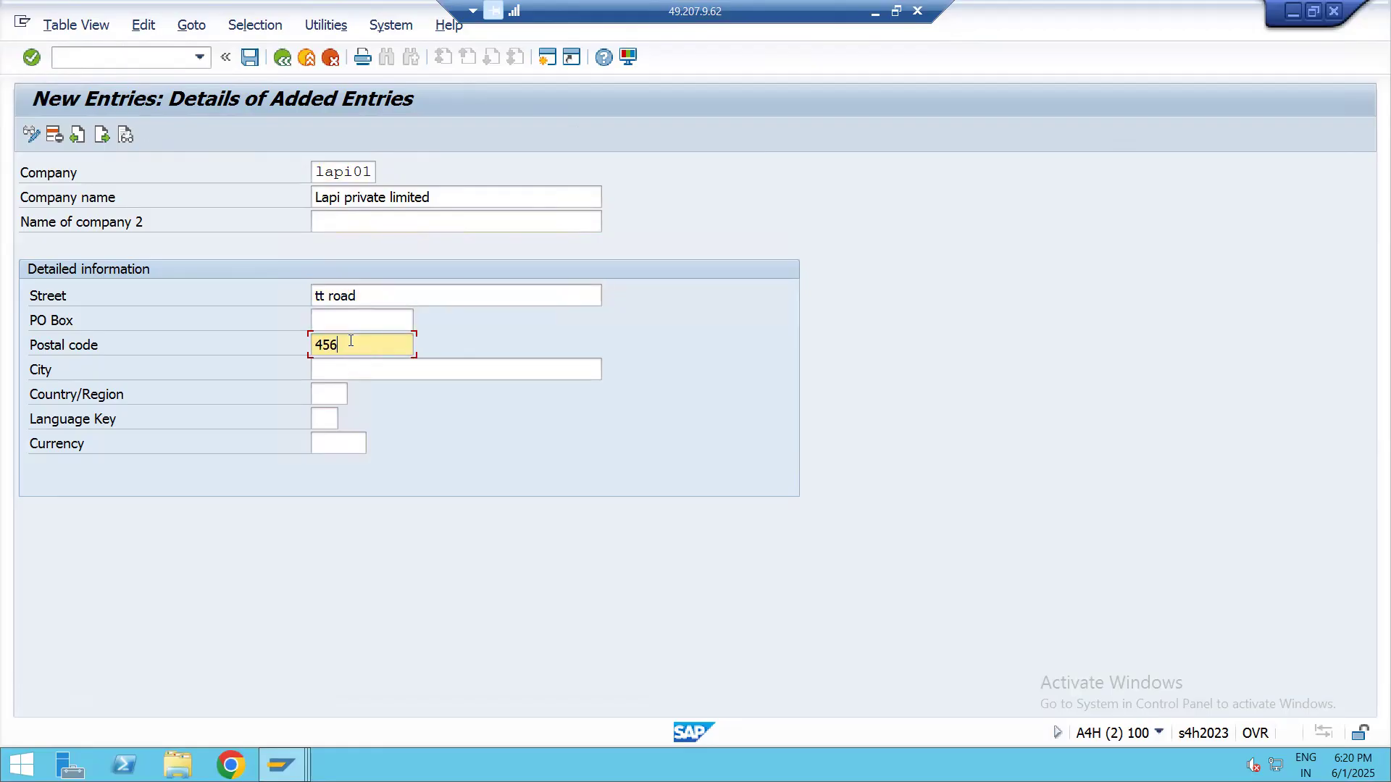
click(355, 368)
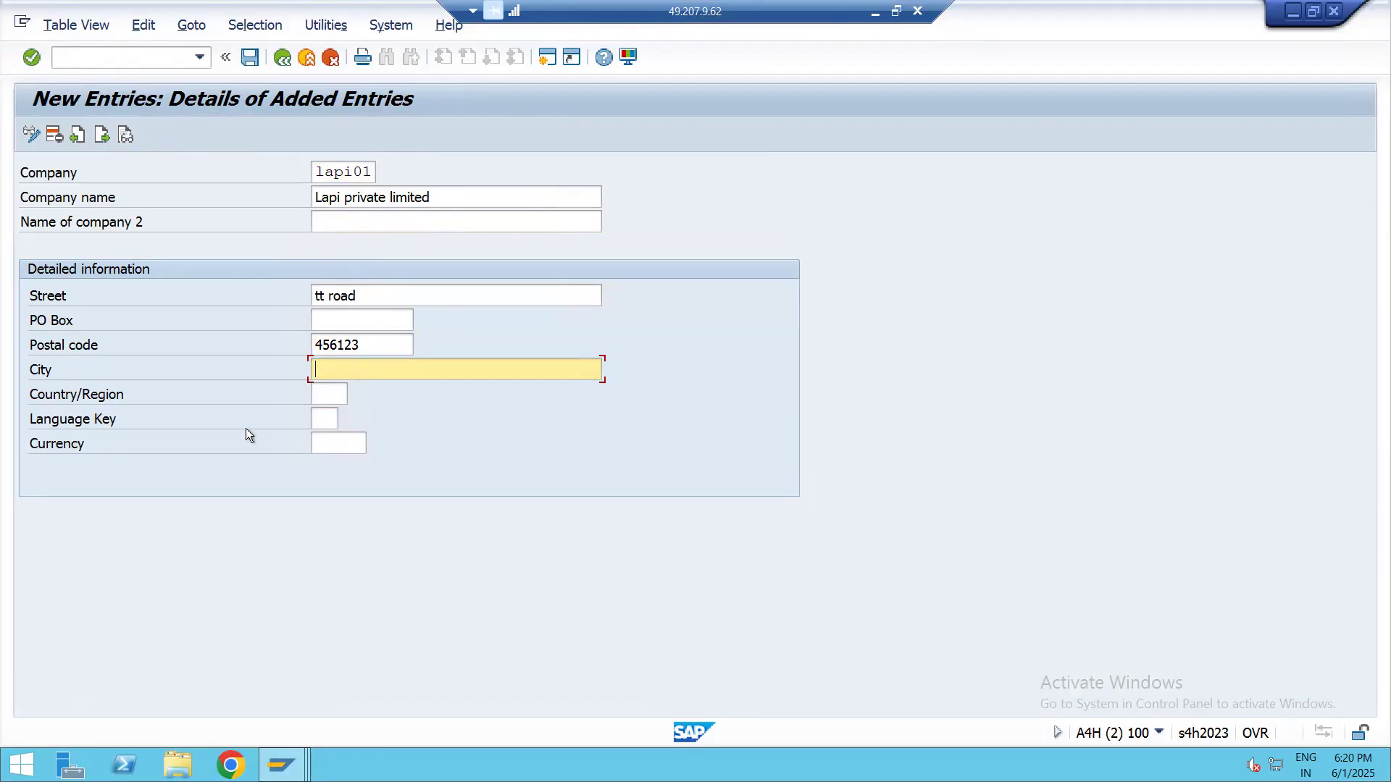
text(mumbai)
Search the country/region value list for "india" and choose IN for the company
click(327, 395)
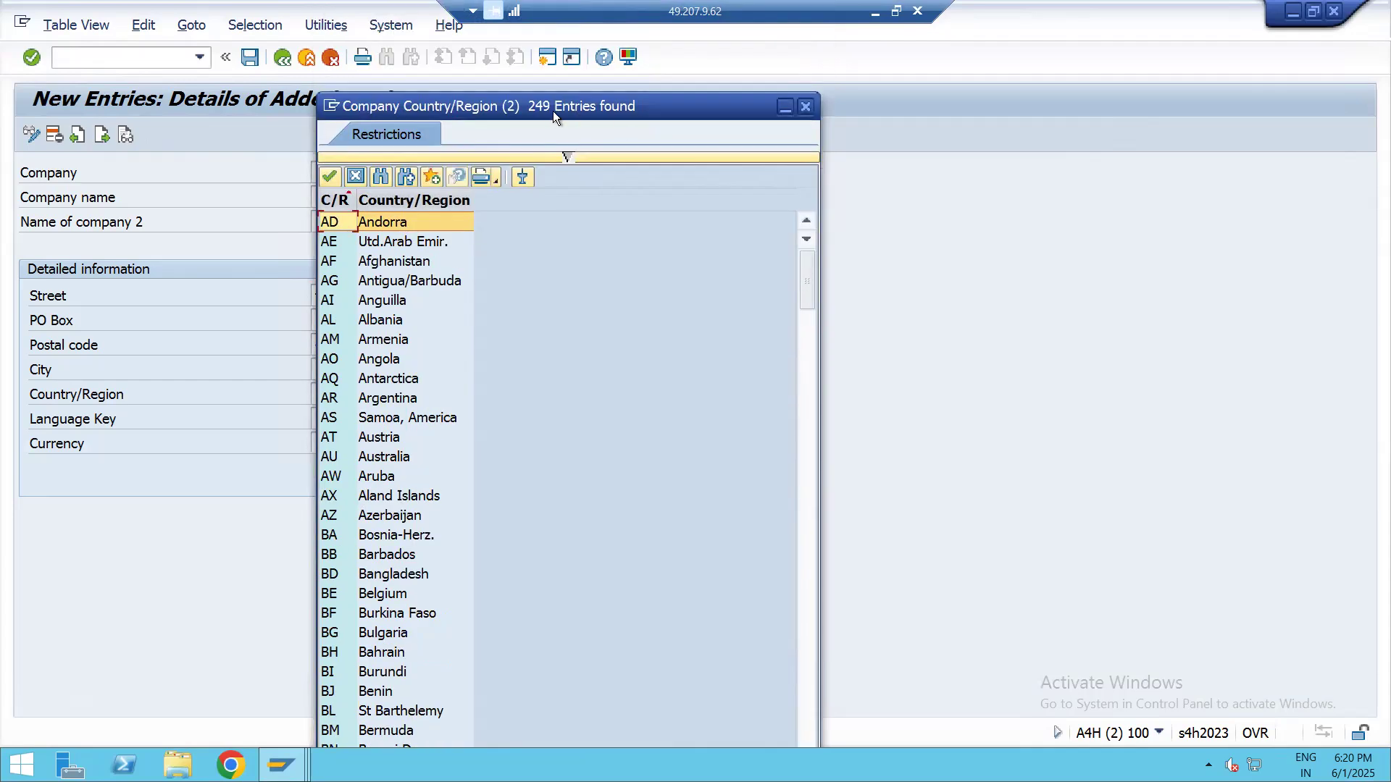
click(381, 179)
text(ind)
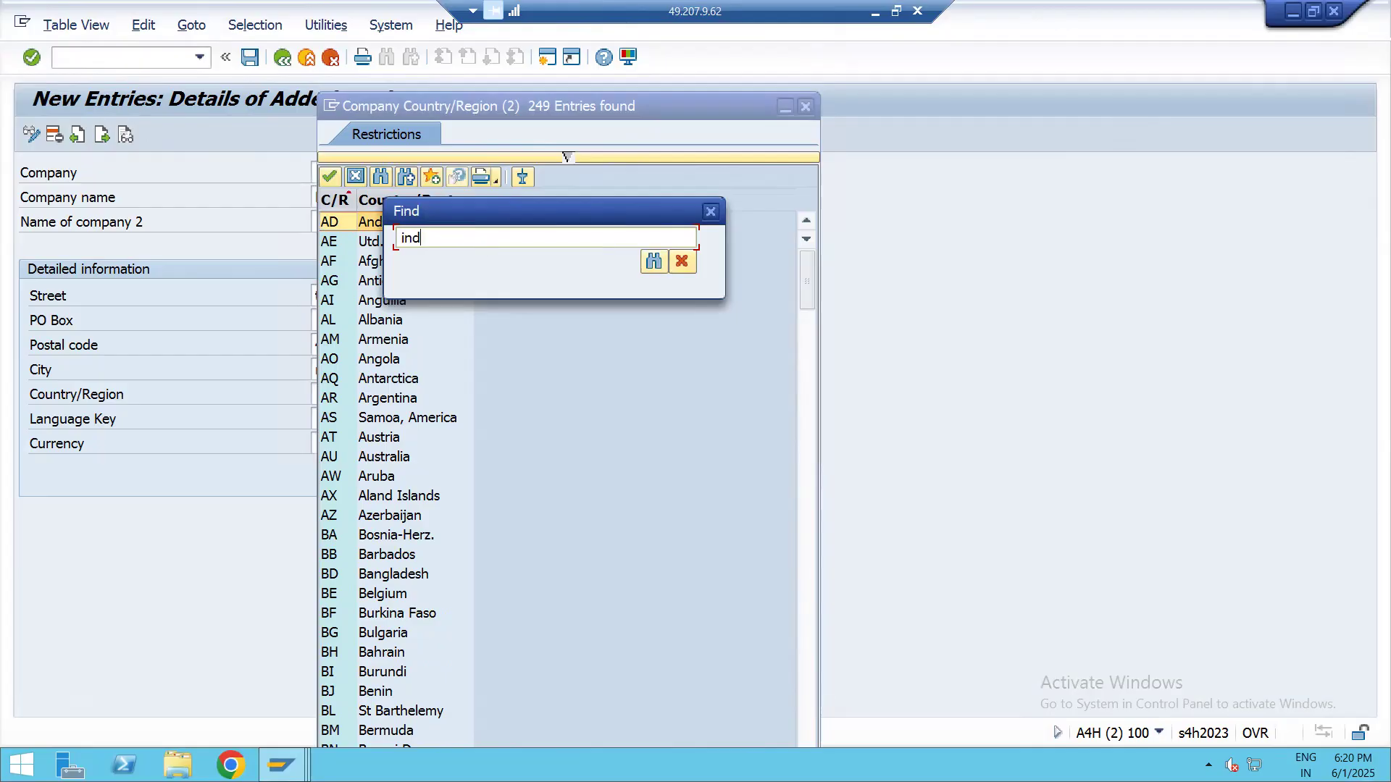
text(ia)
click(662, 265)
double_click(328, 223)
Clear the Country/Region value, re-enter it as IN for India, and continue to the Language Key
click(335, 395)
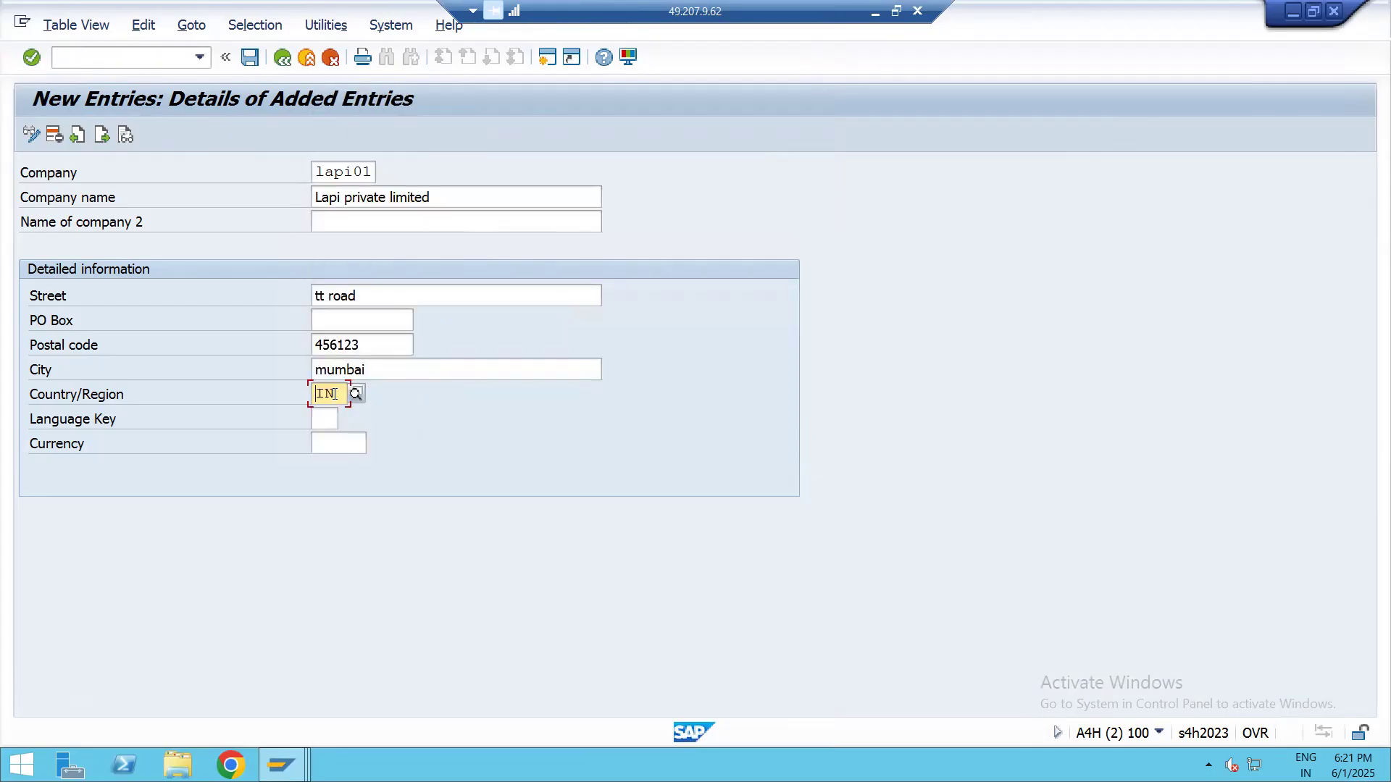
key(BackSpace)
key(BackSpace)
text(in)
key(Return)
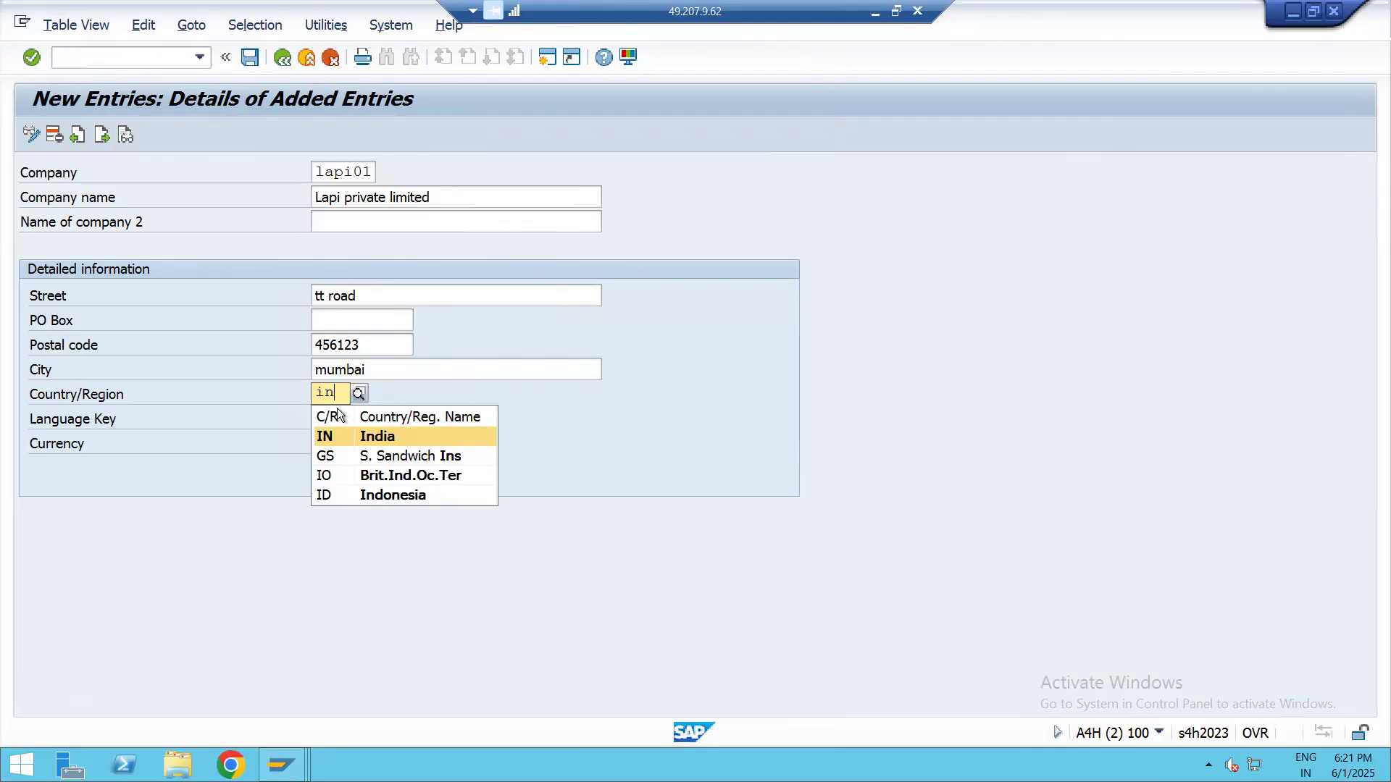
click(335, 435)
key(Tab)
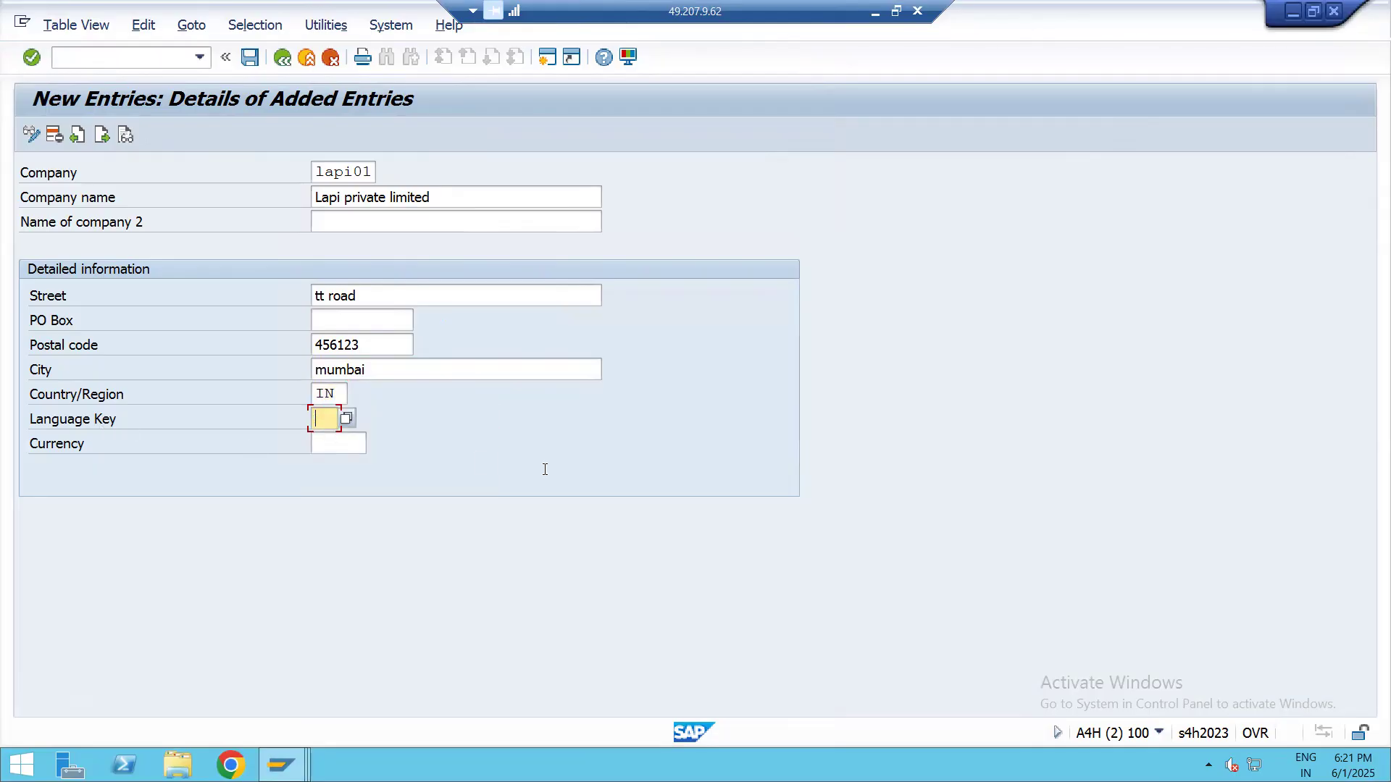
Set the language key to en and the currency to INR, viewing the value lists of both fields
click(346, 418)
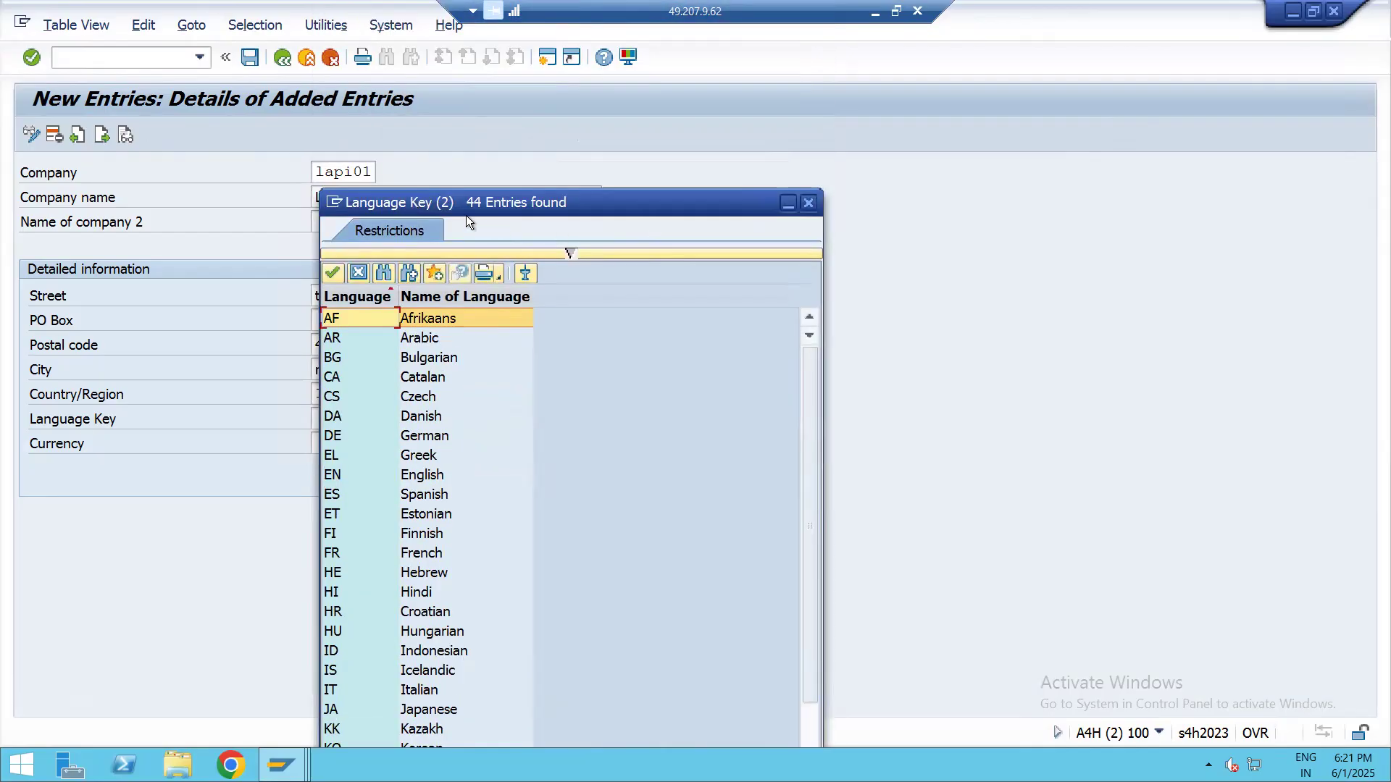
click(808, 202)
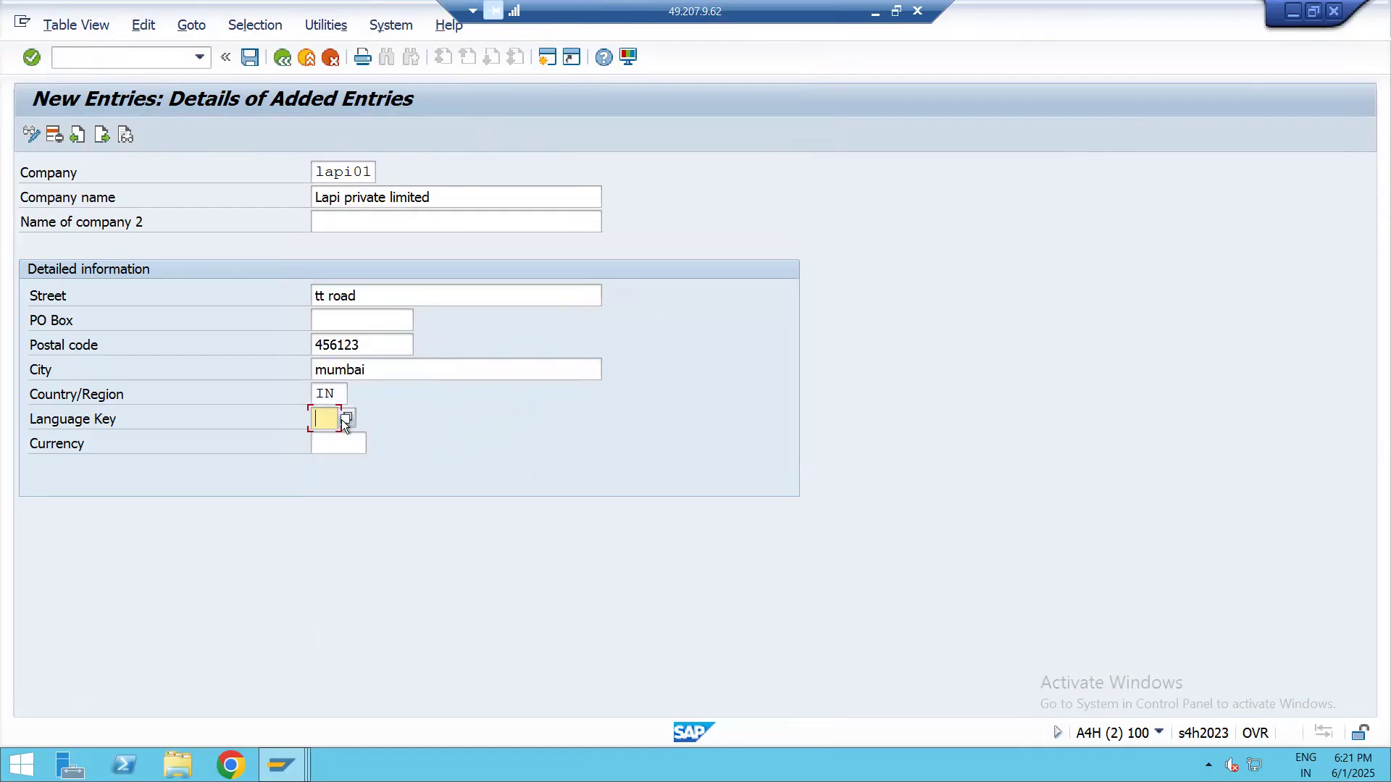
text(en)
click(333, 449)
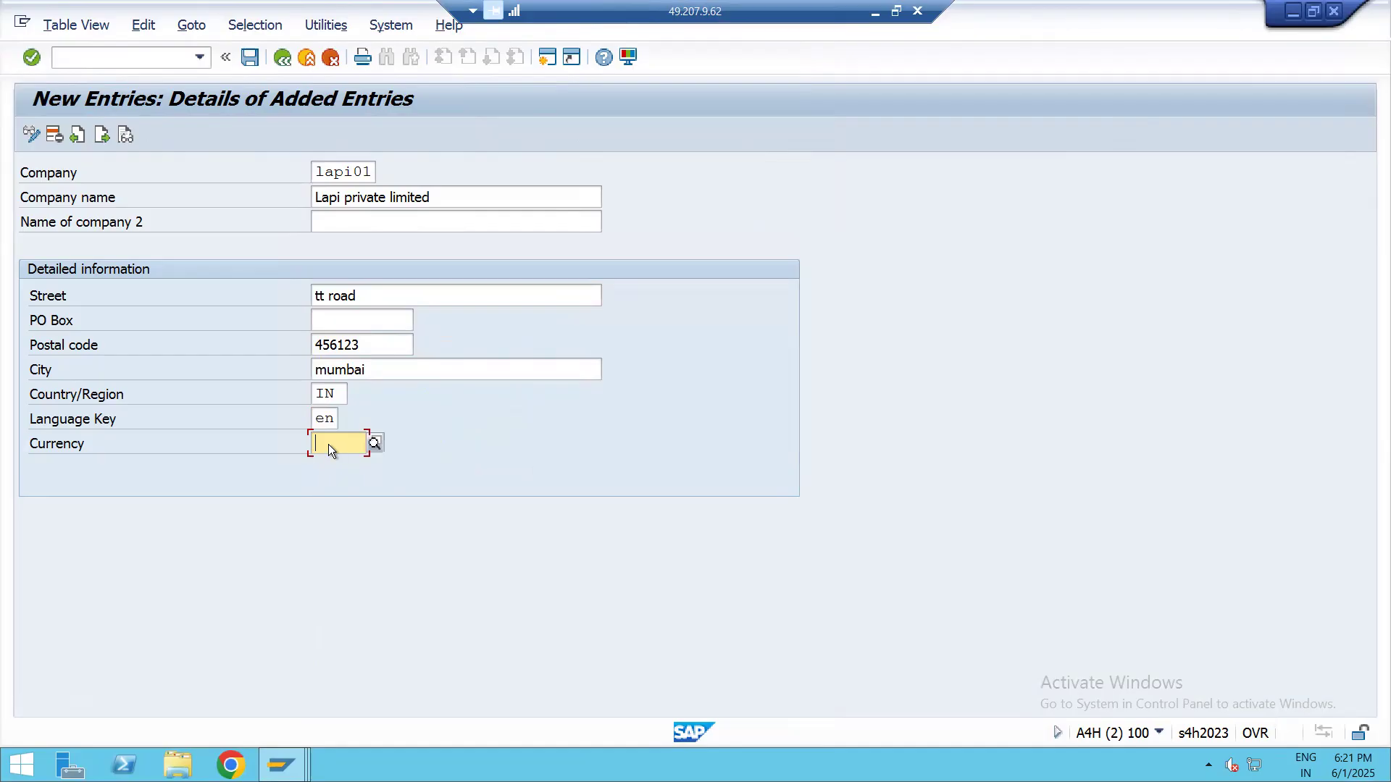
text(inr)
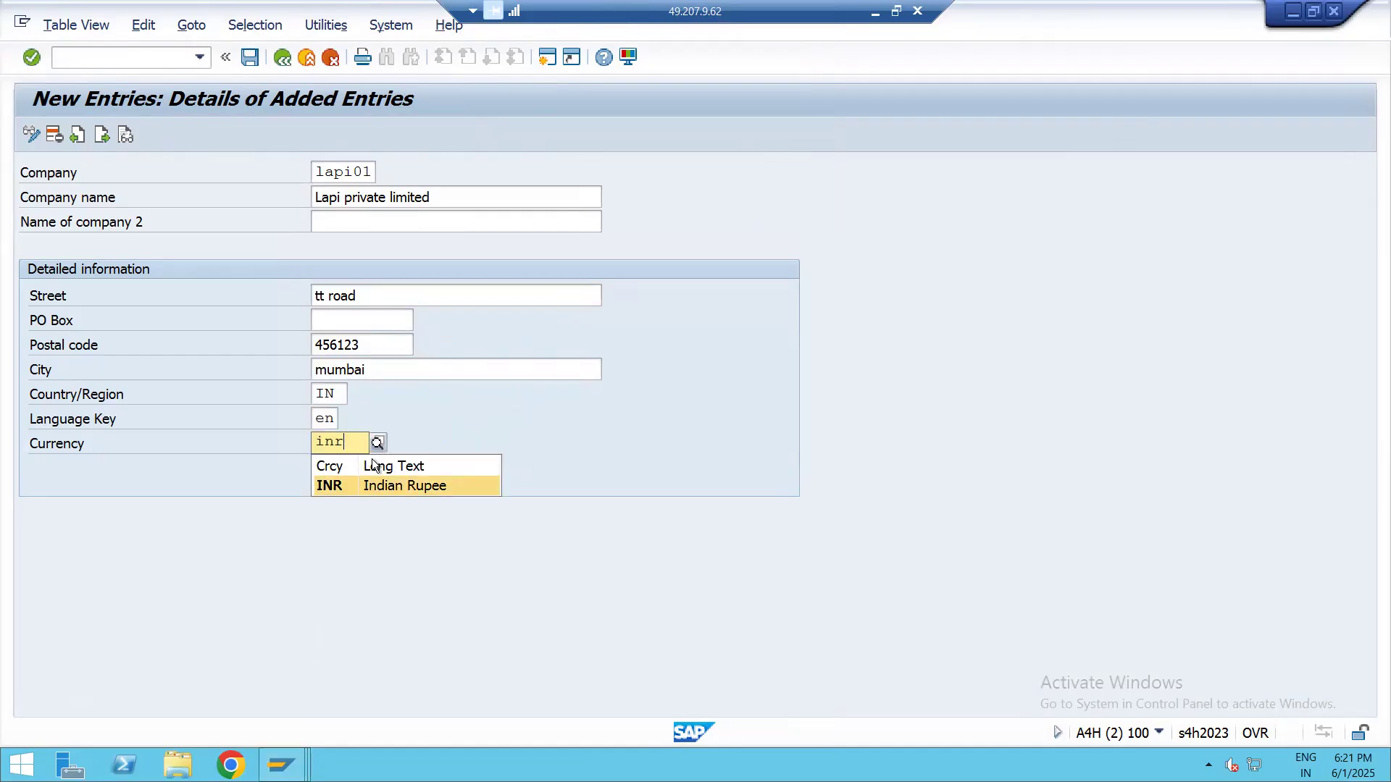
key(ctrl+s)
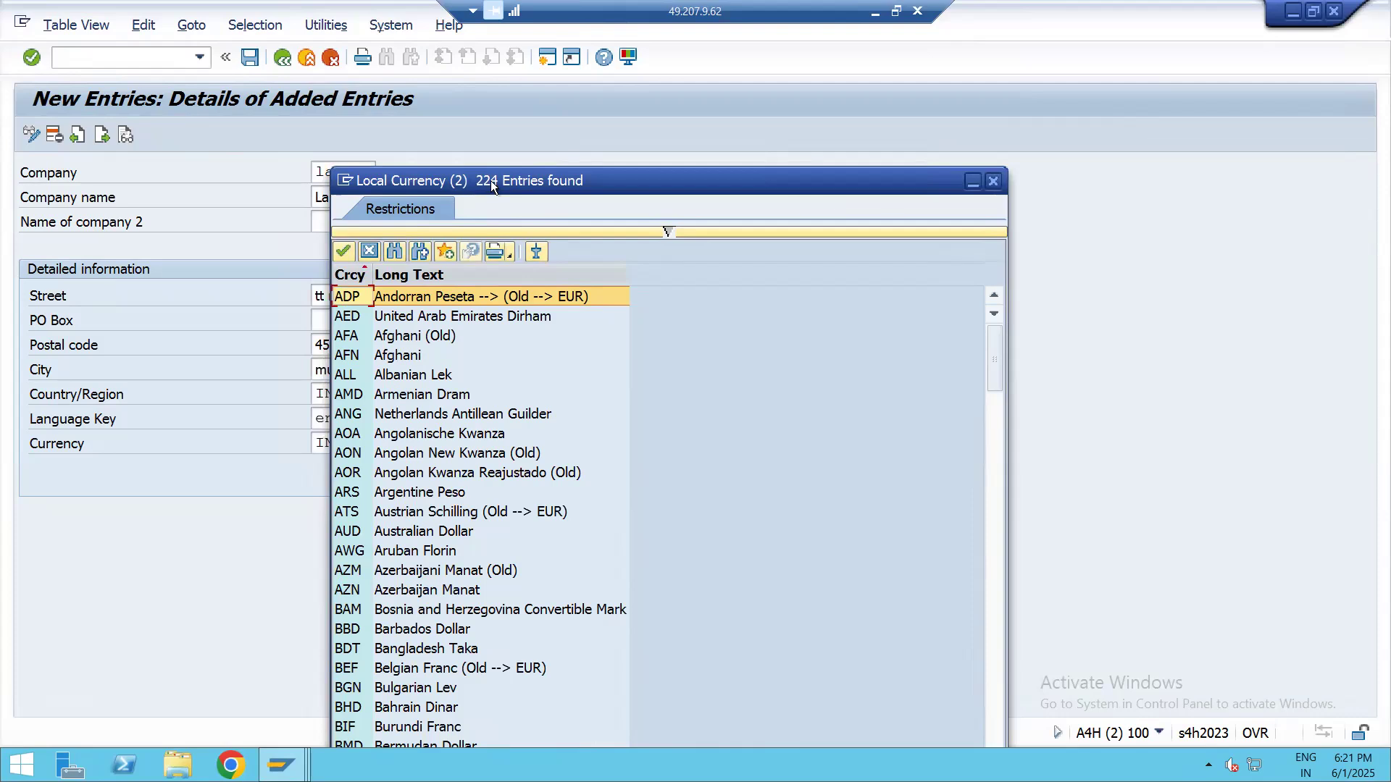
click(991, 181)
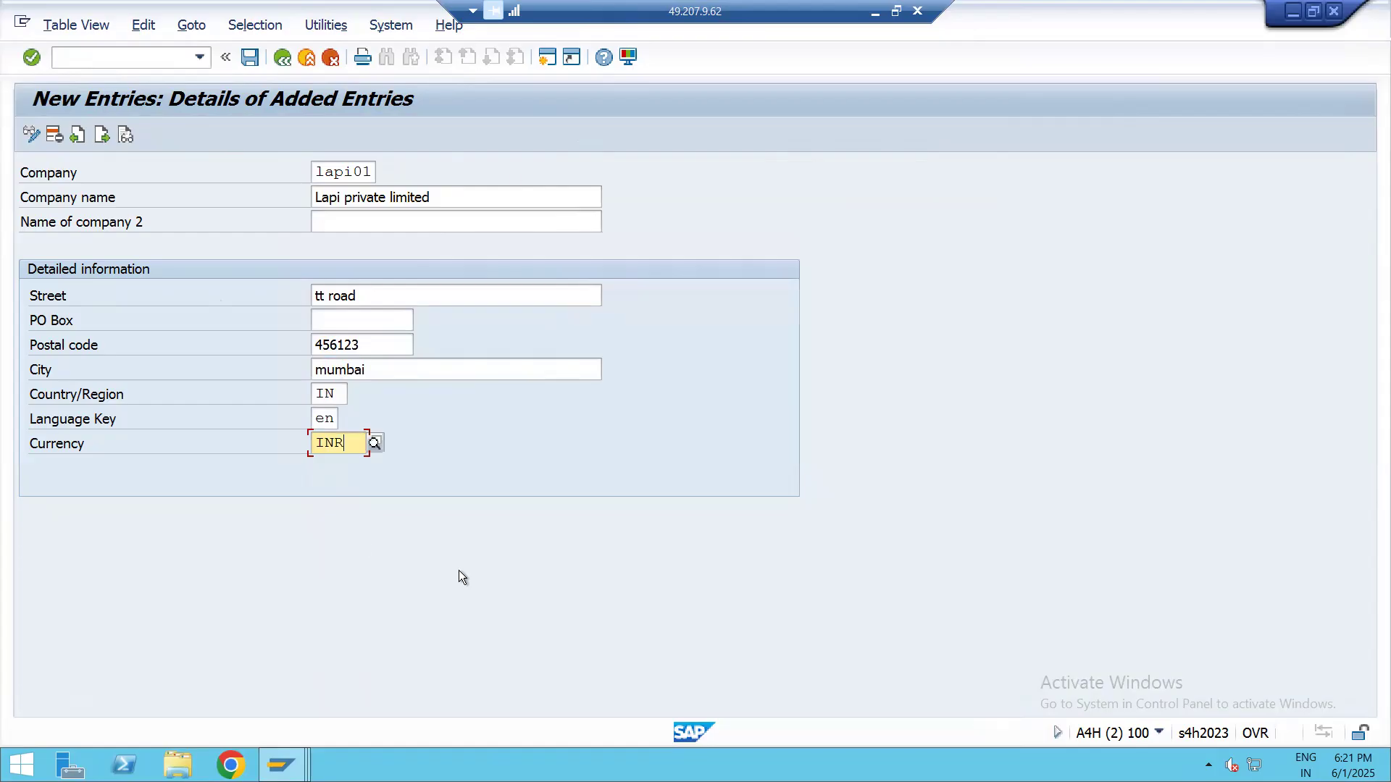
Save the new company entry with its postal code shortened to five digits, recording it in customizing request A4HK903093
click(251, 58)
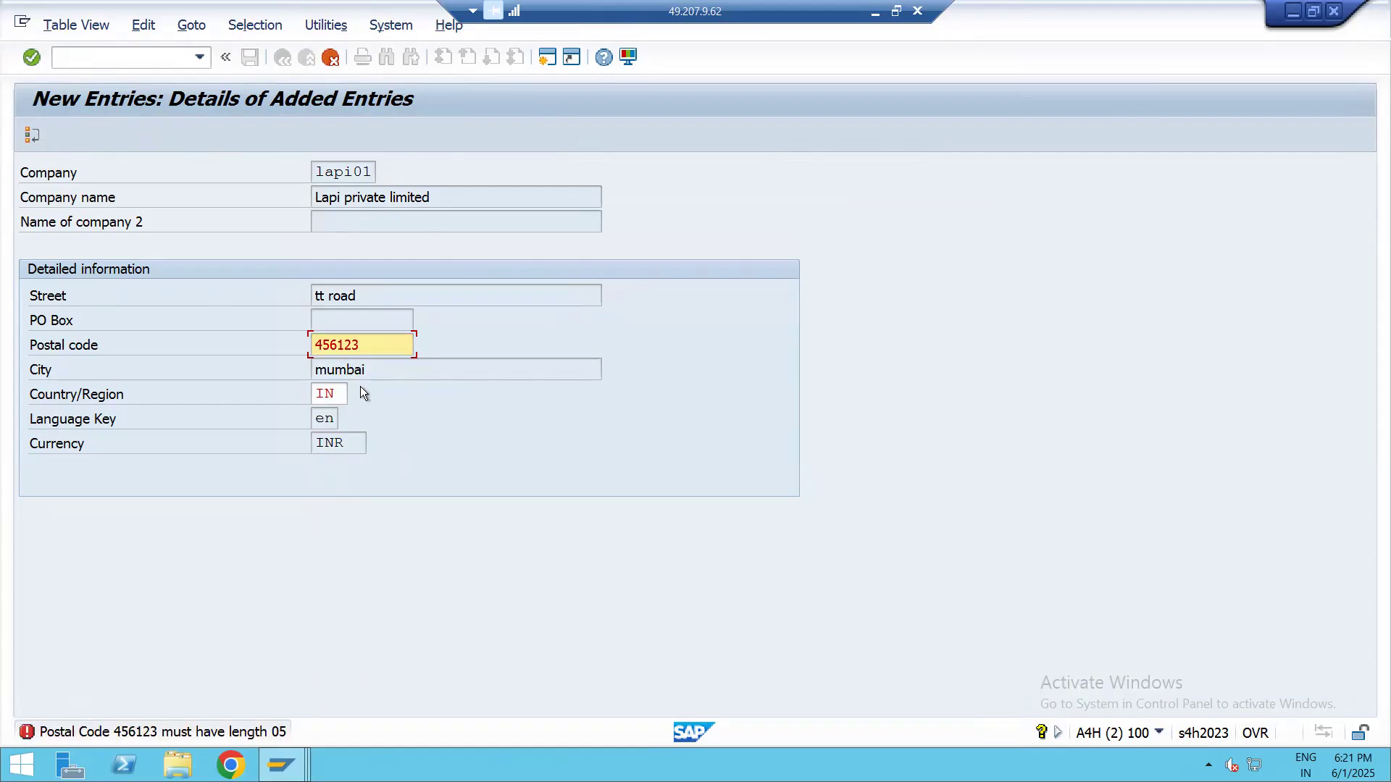
click(371, 345)
key(BackSpace)
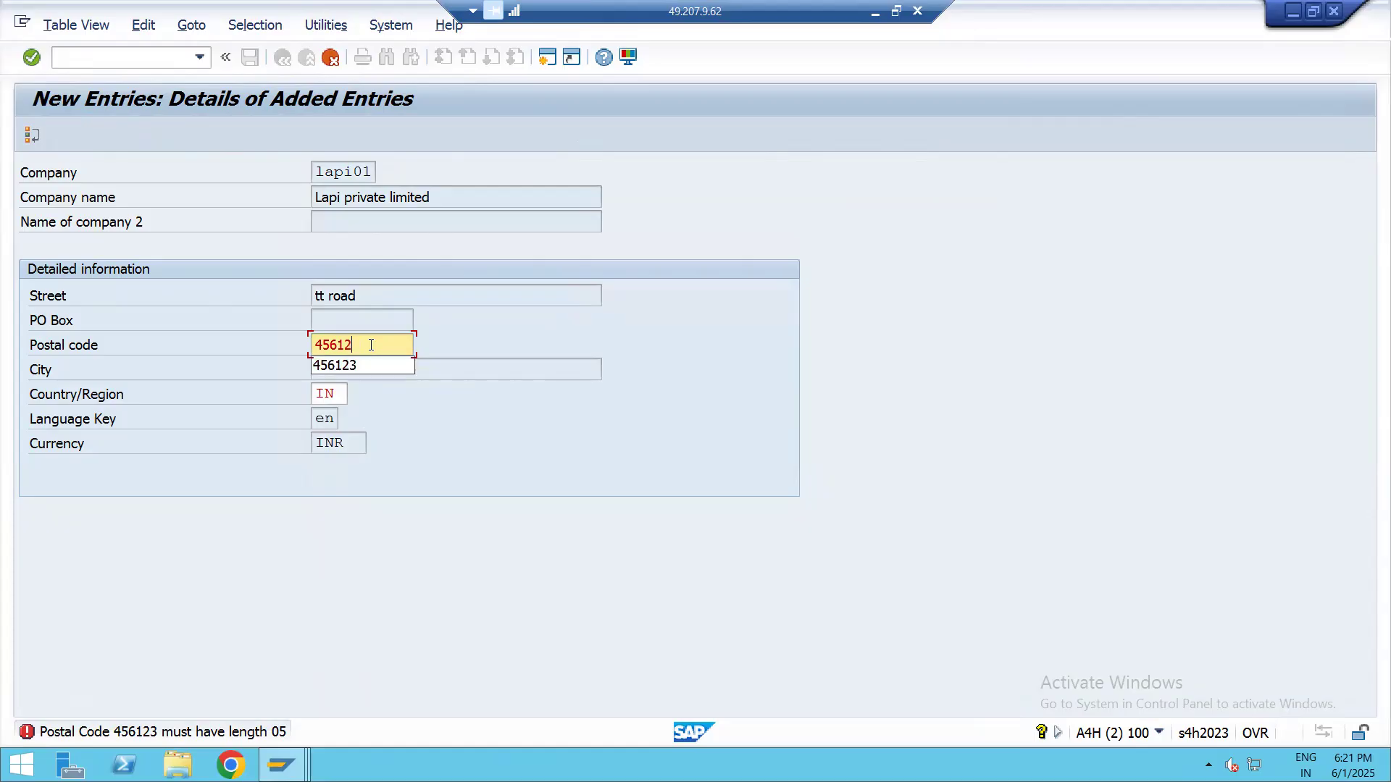
key(Return)
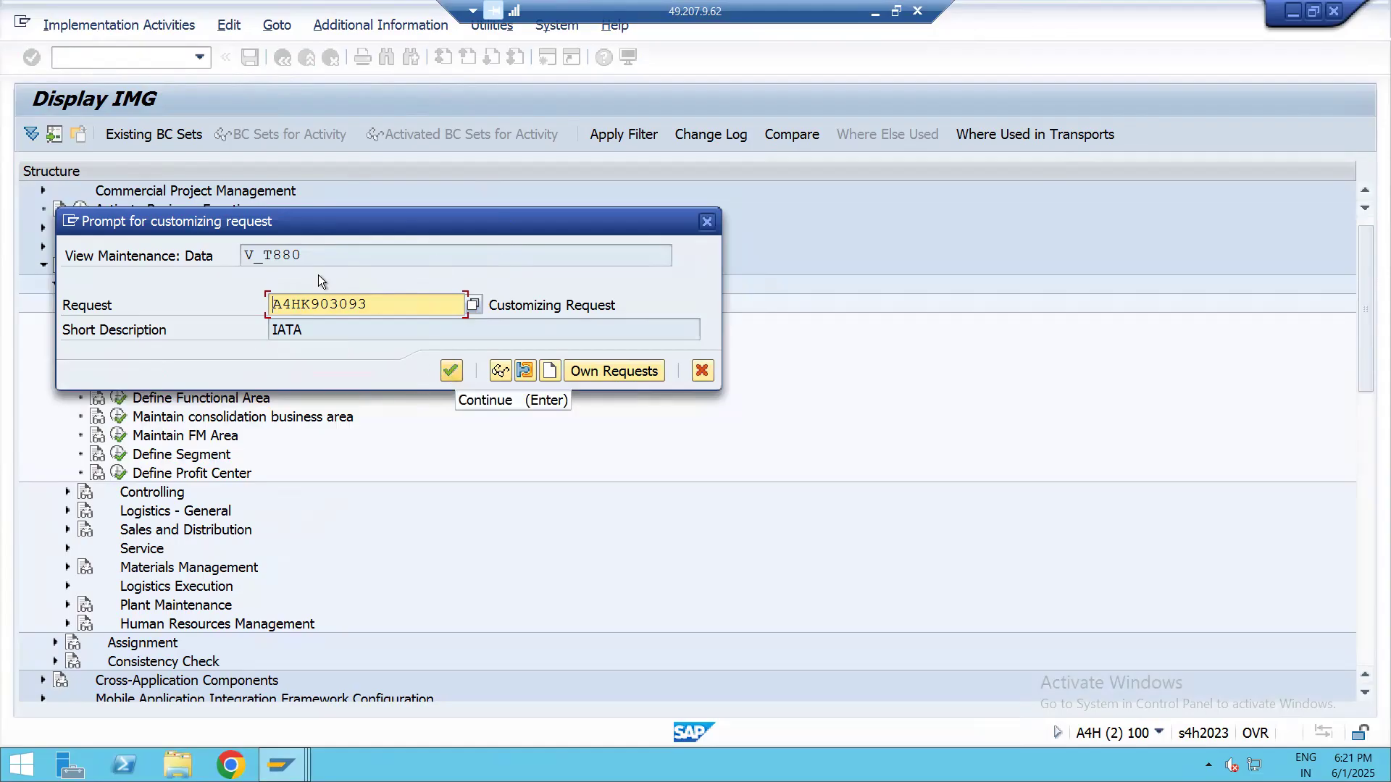
click(452, 371)
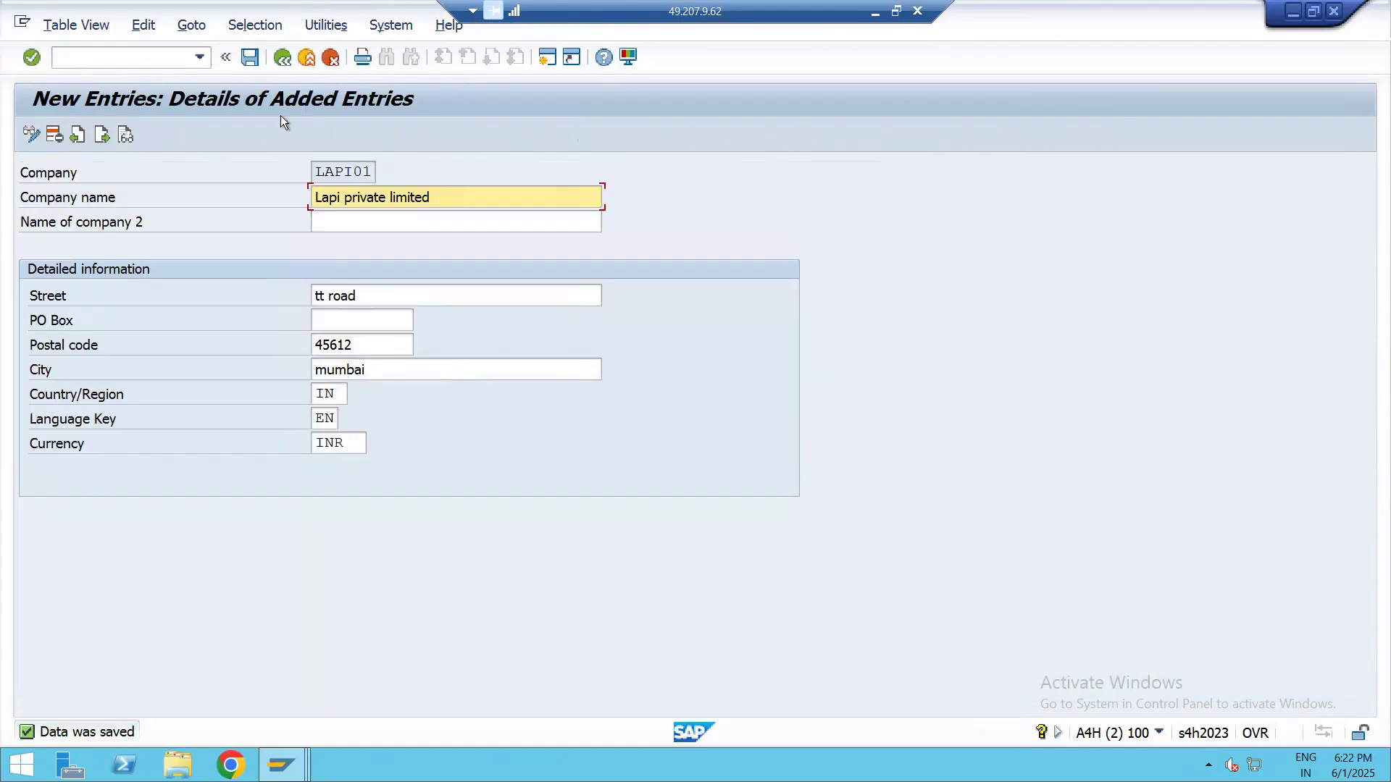
Switch to the Excel workbook and record the company ID lapi01 in cell D2 of the Define Company row
drag(314, 172, 383, 190)
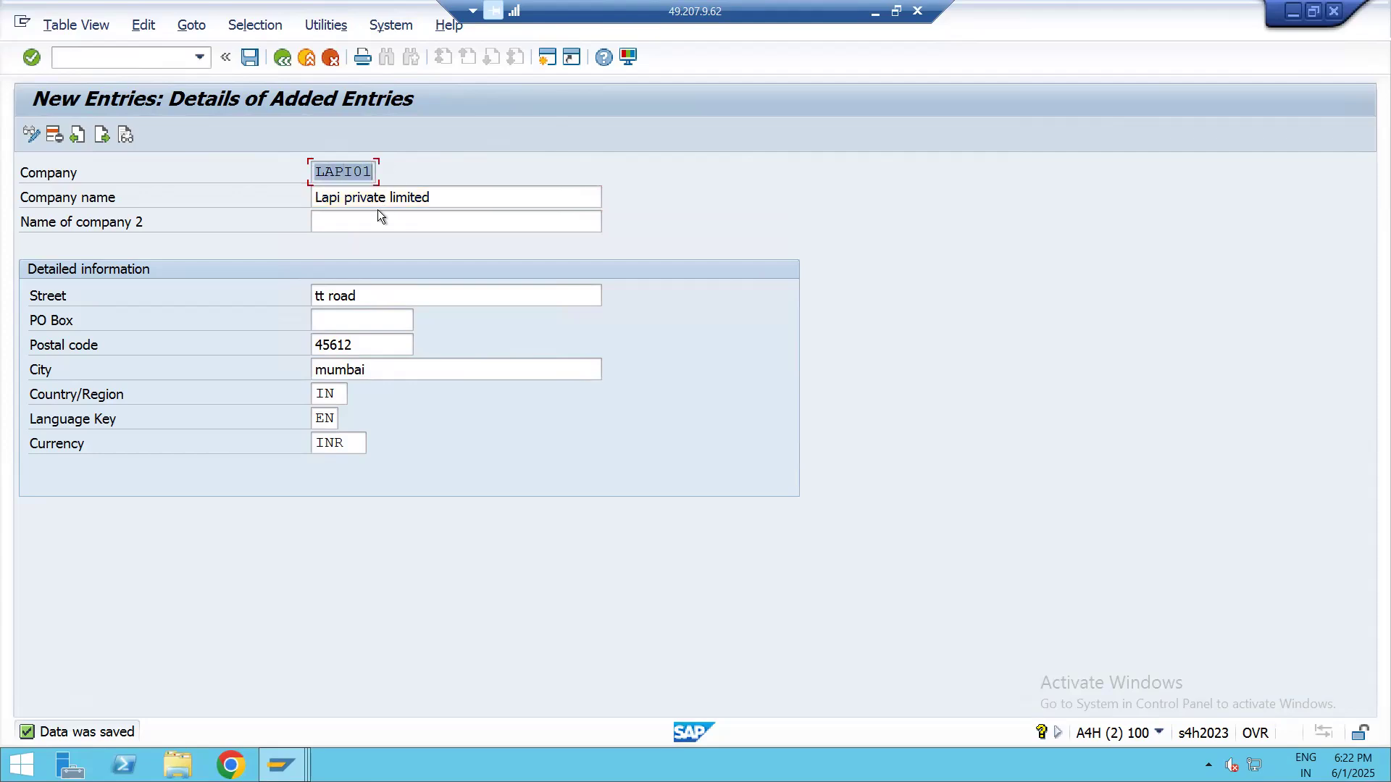
click(873, 10)
click(699, 254)
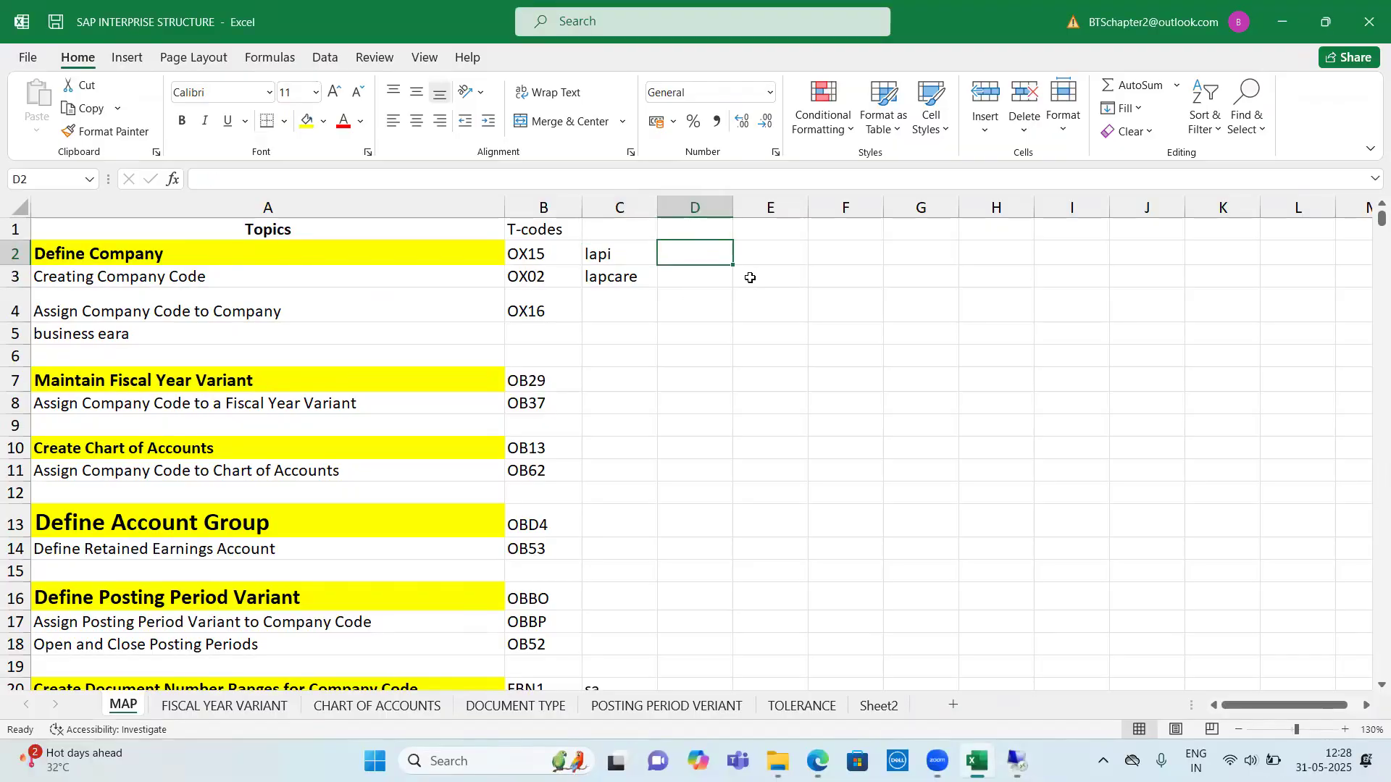
text(l)
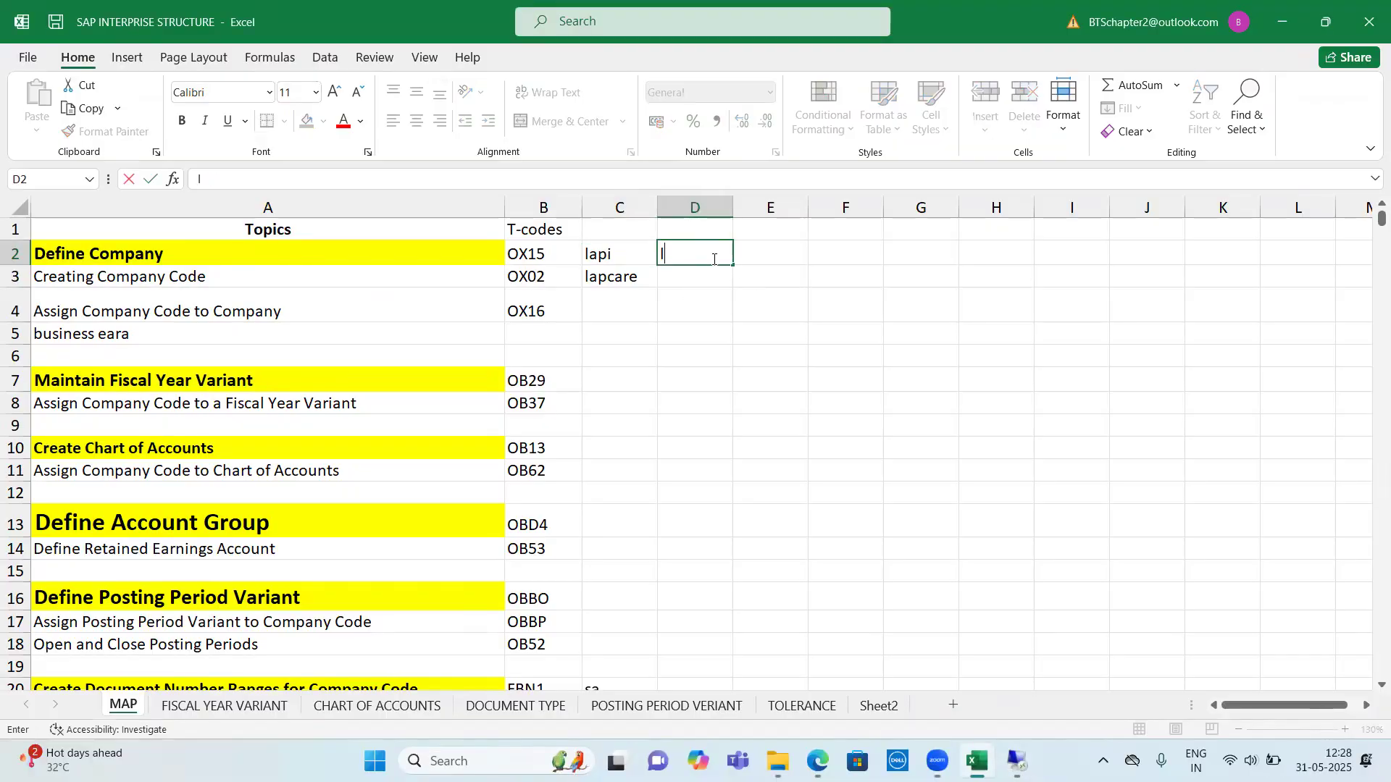
text(api01)
click(705, 229)
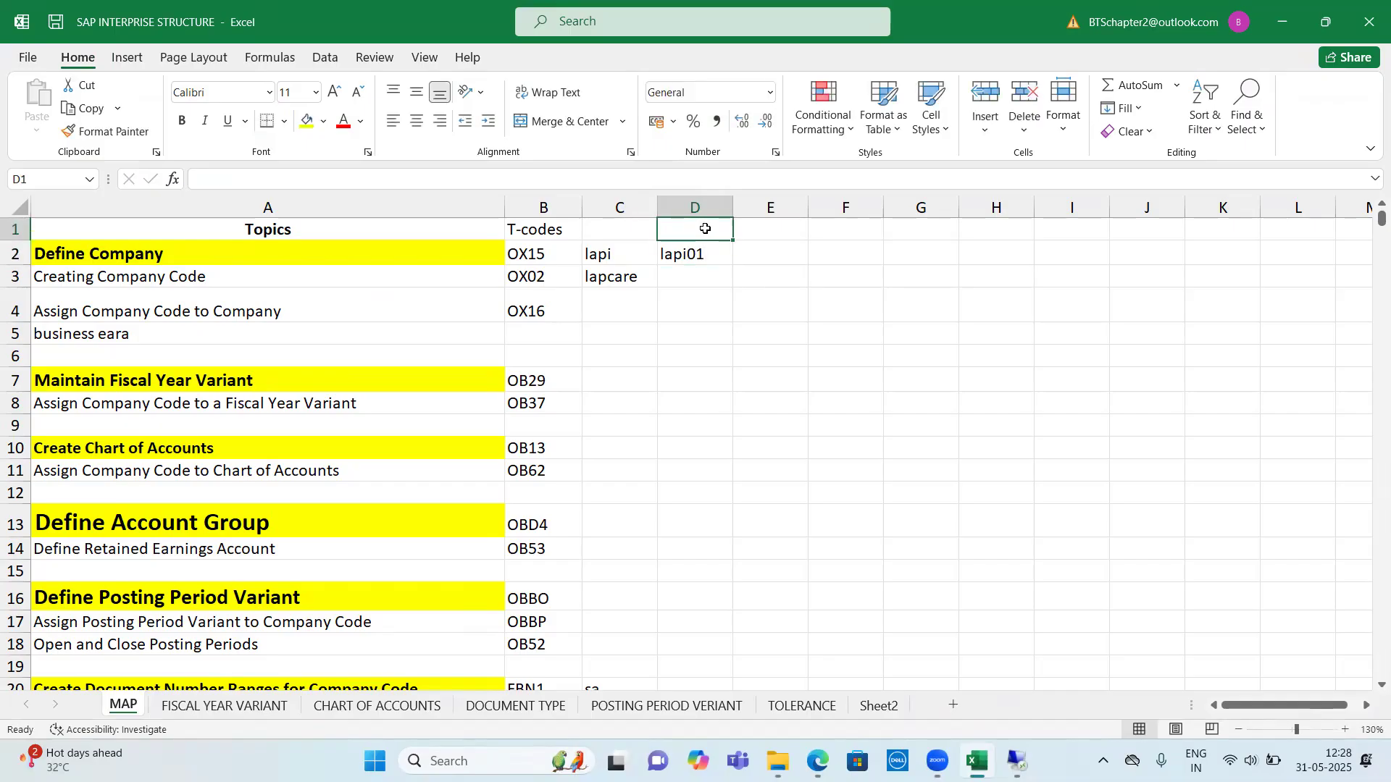
click(706, 259)
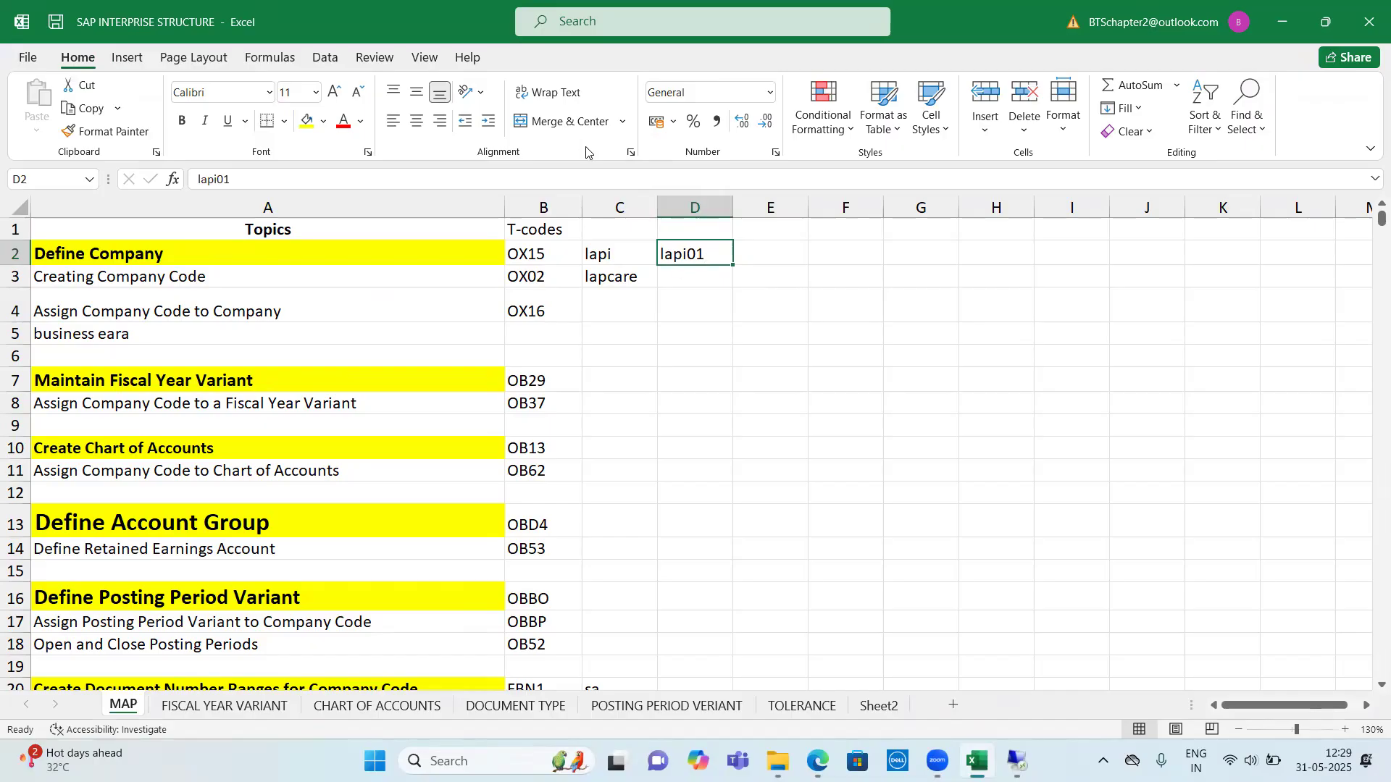
drag(253, 250, 717, 249)
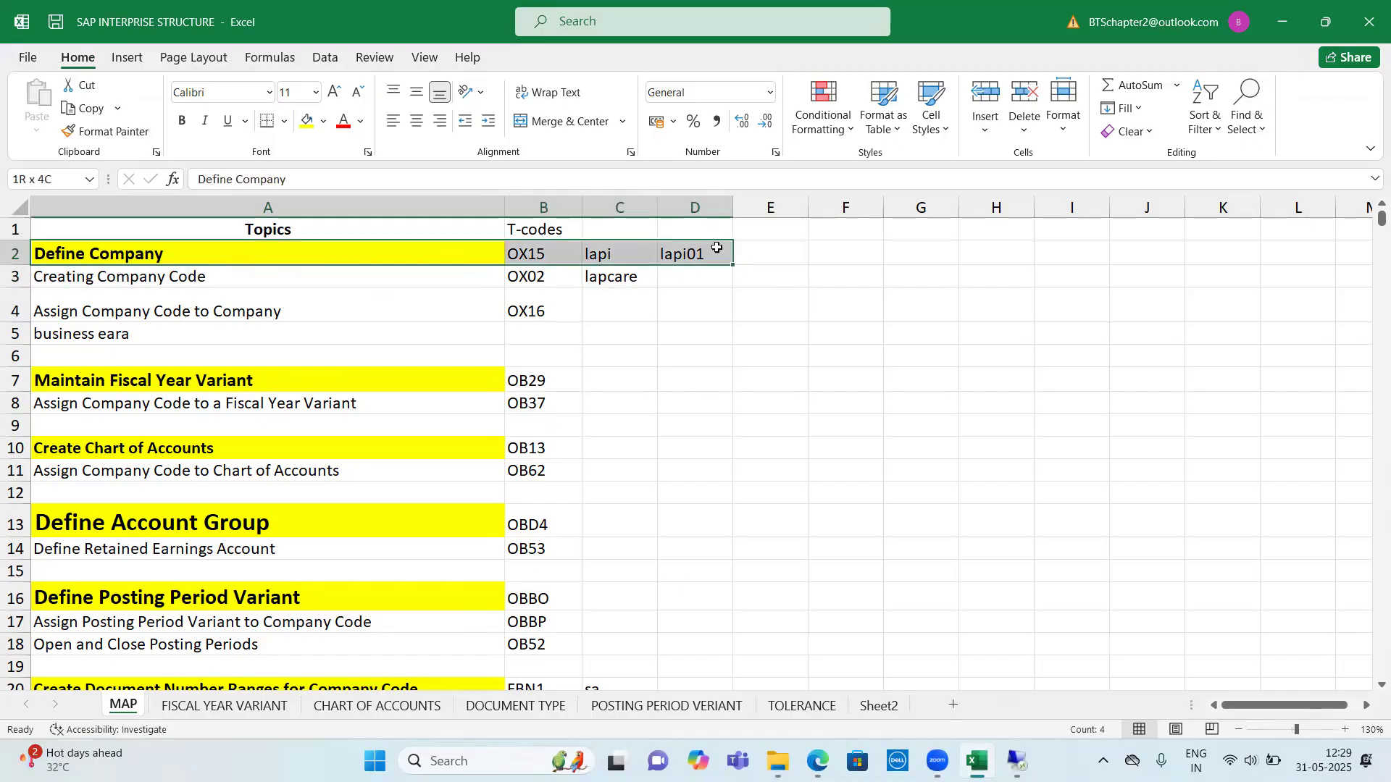
click(706, 254)
Switch to ENTERPRISE STRUCTURE.pdf in Edge, review the Define Company section's SPRO path, transaction code and sample entry, and return to SAP
click(1284, 21)
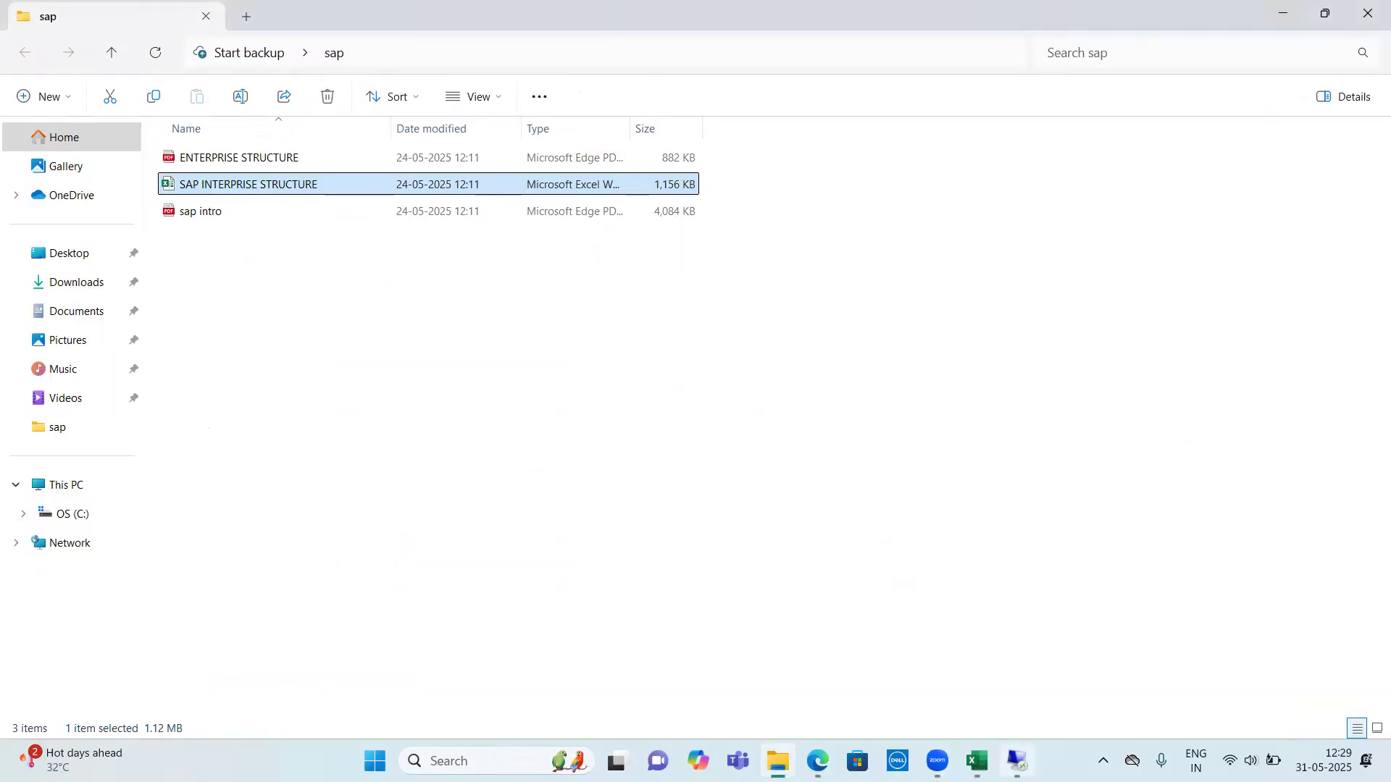
click(817, 762)
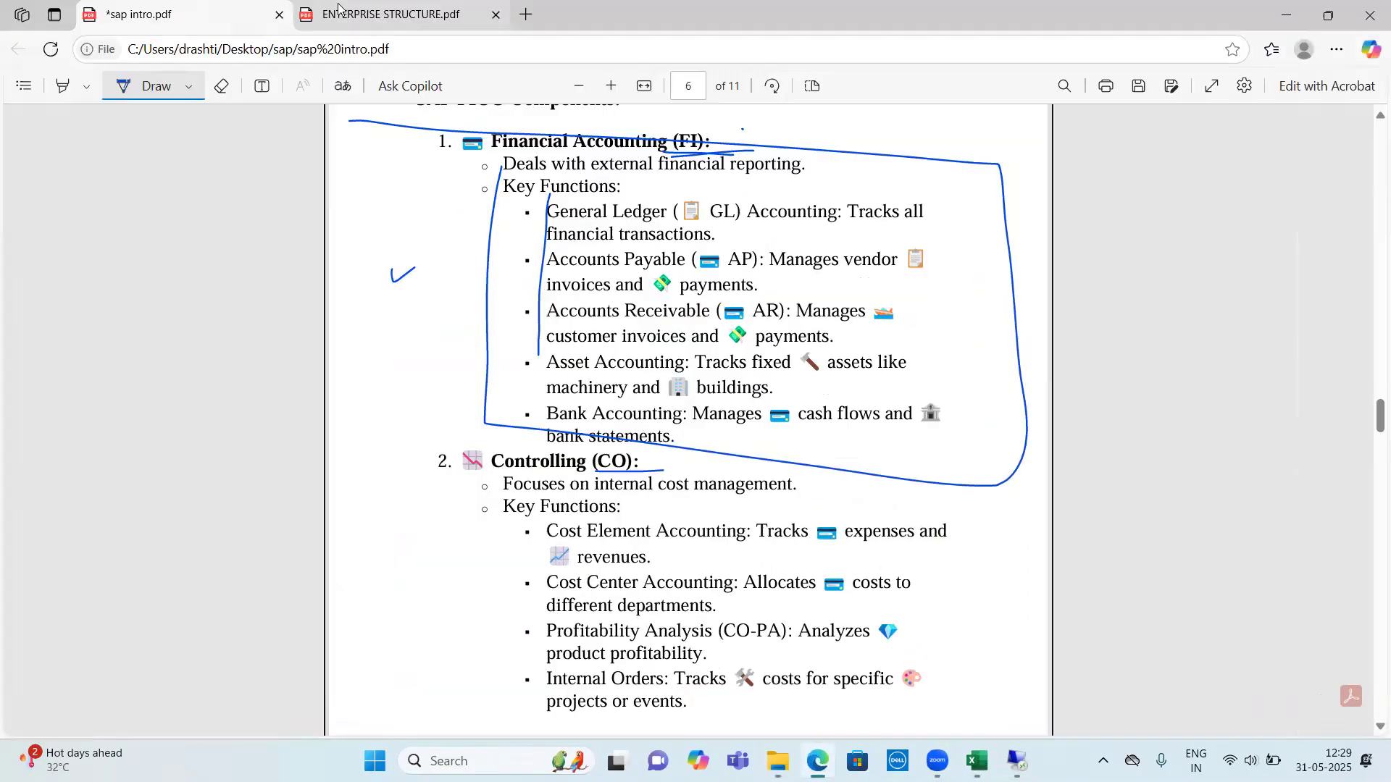
click(344, 14)
scroll(451, 408, up, 2)
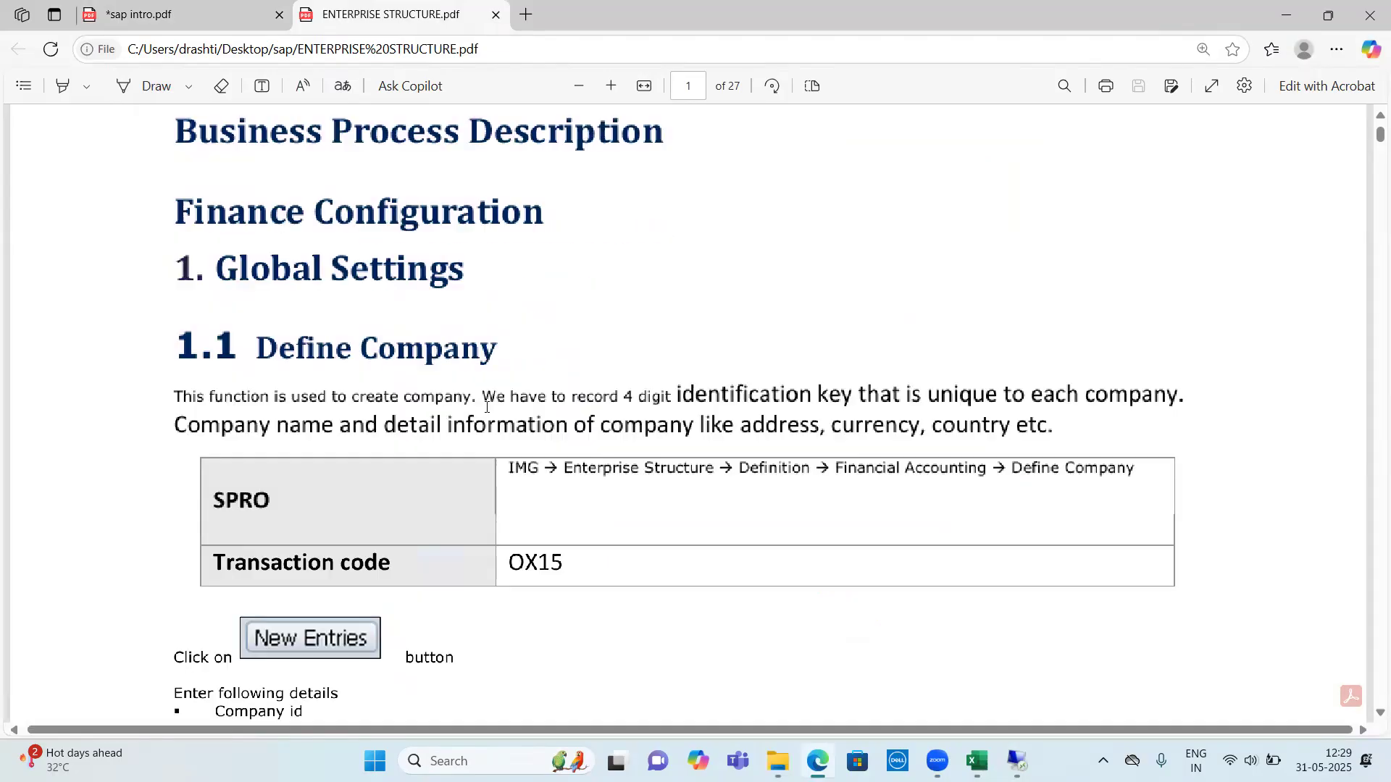
drag(192, 397, 1019, 457)
scroll(1019, 456, down, 2)
drag(515, 378, 1137, 382)
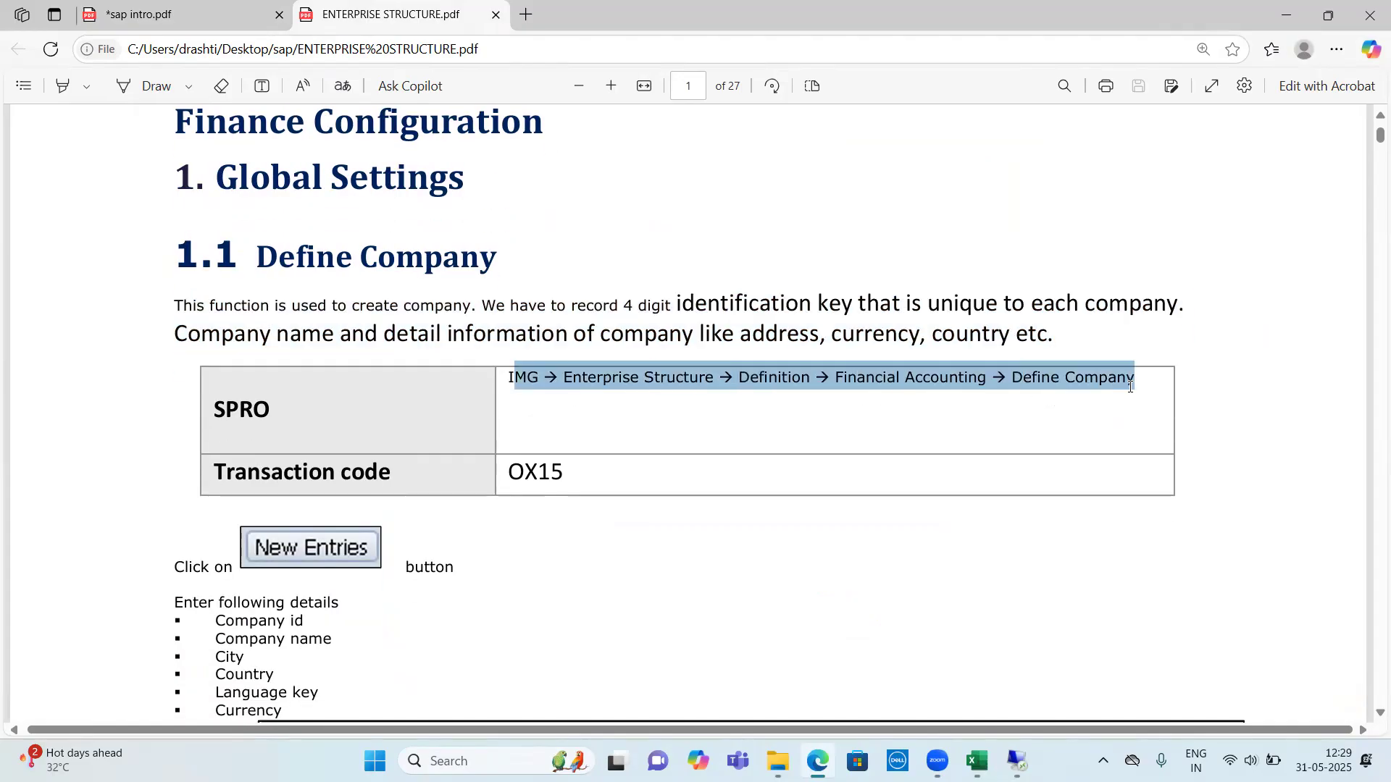
scroll(559, 434, down, 1)
scroll(521, 360, down, 3)
drag(508, 291, 588, 292)
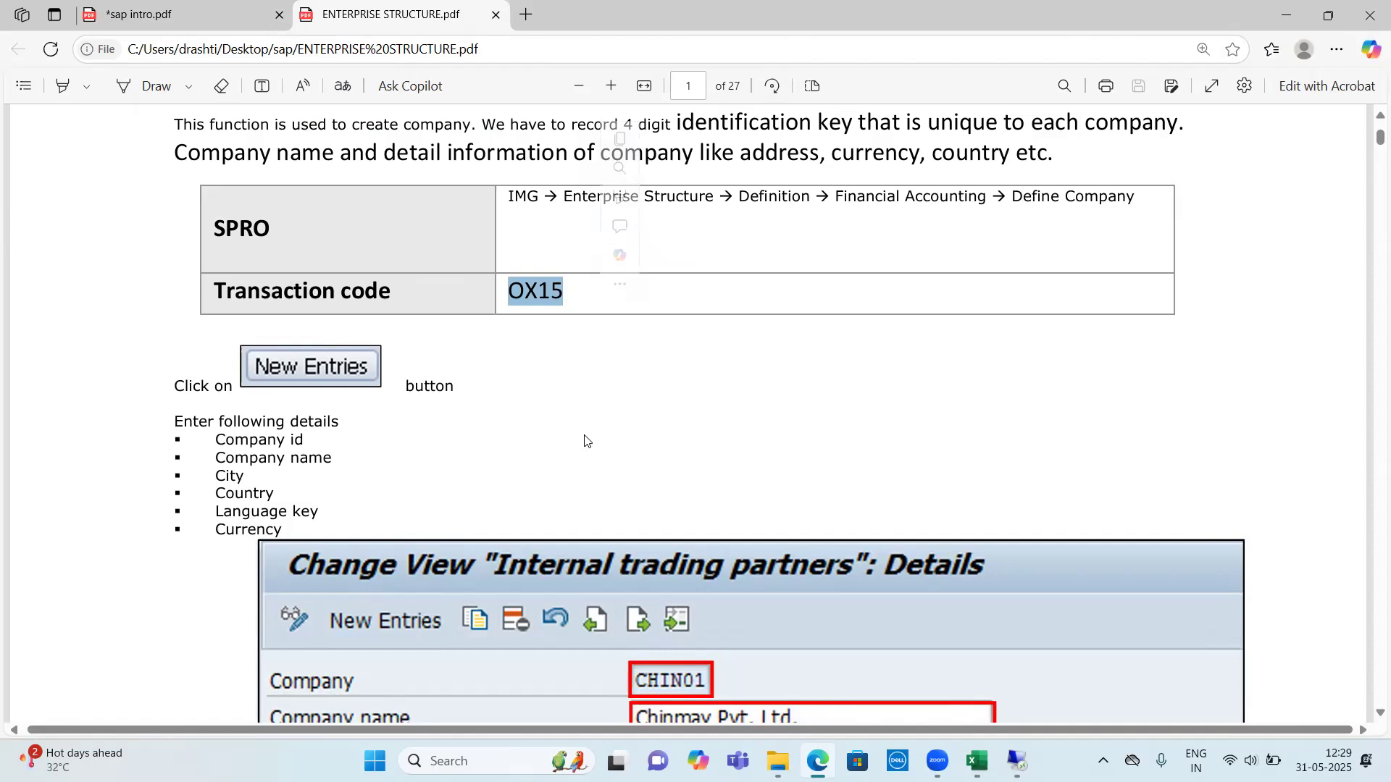
scroll(594, 326, down, 12)
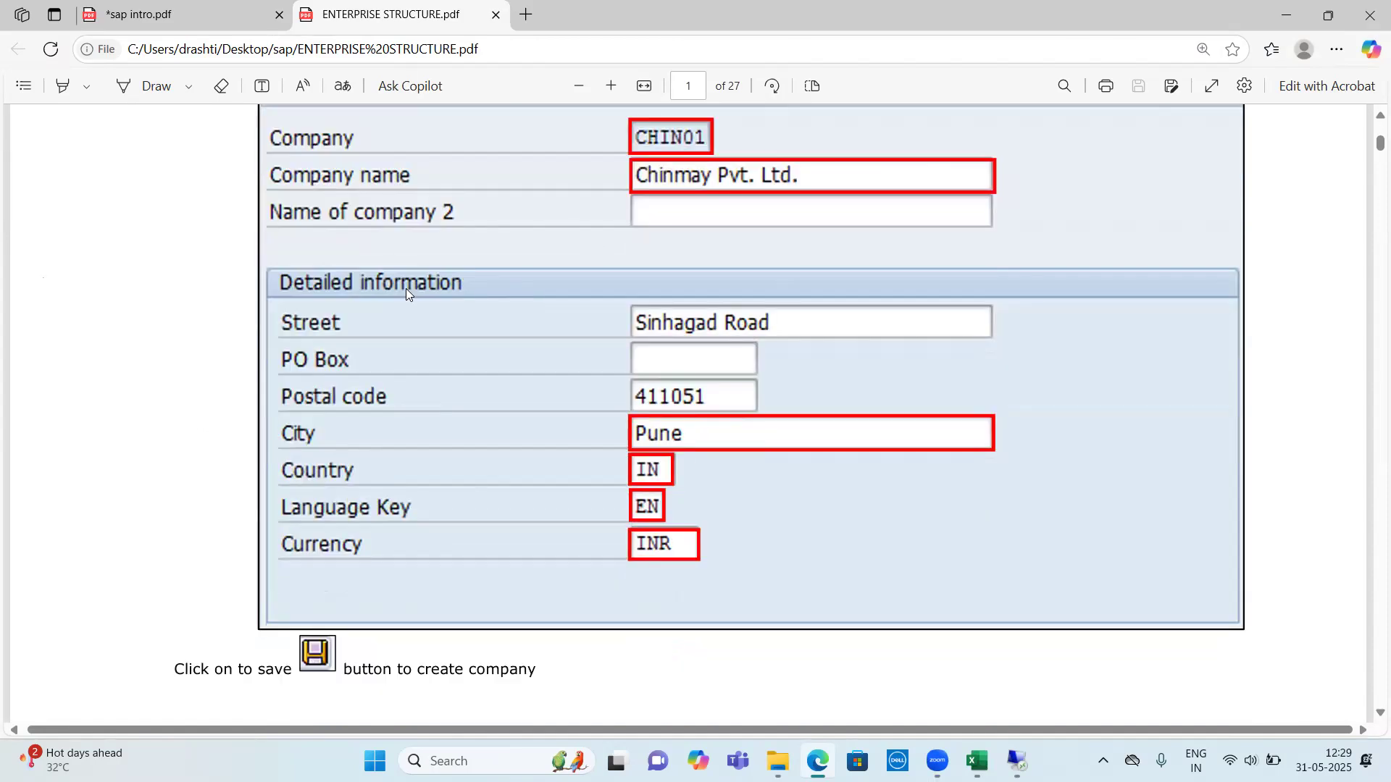
scroll(794, 350, down, 20)
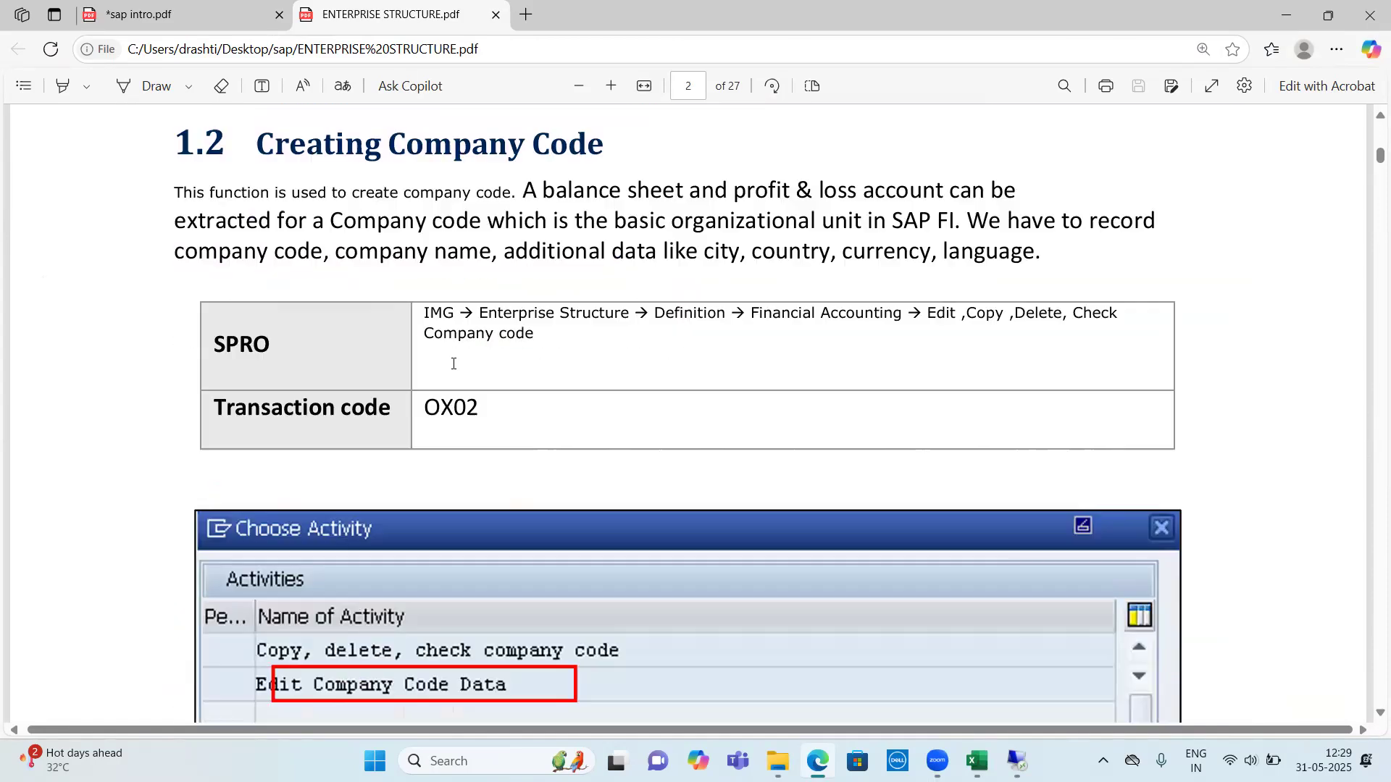
scroll(588, 350, up, 20)
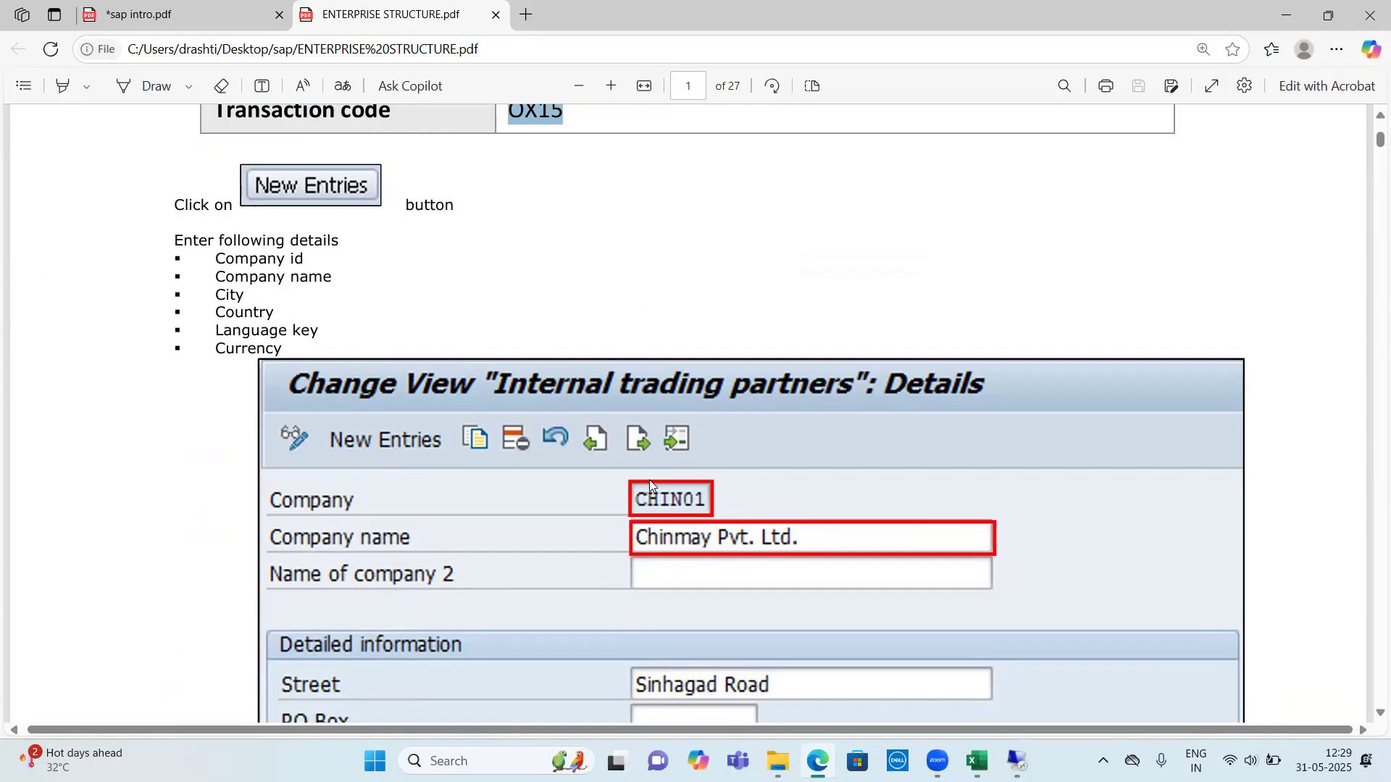
click(1286, 15)
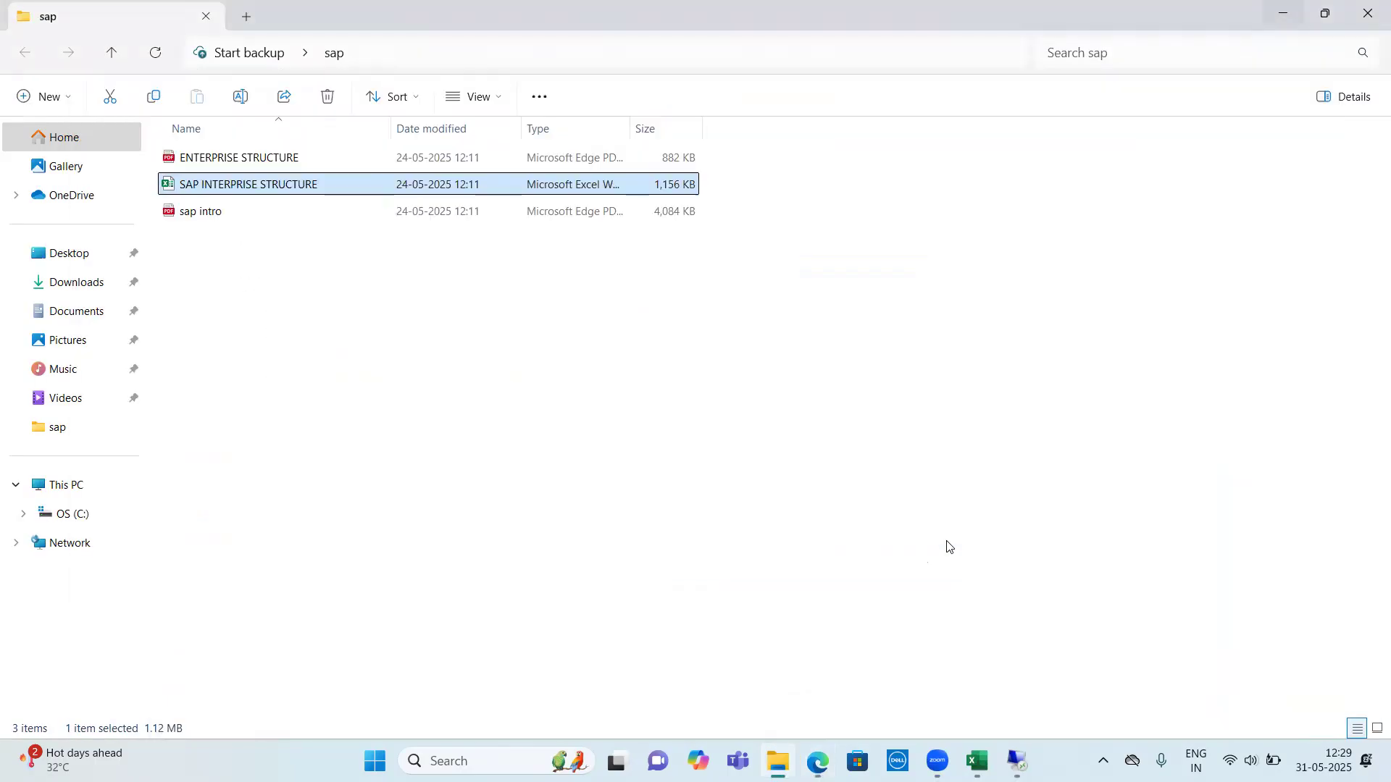
click(1003, 763)
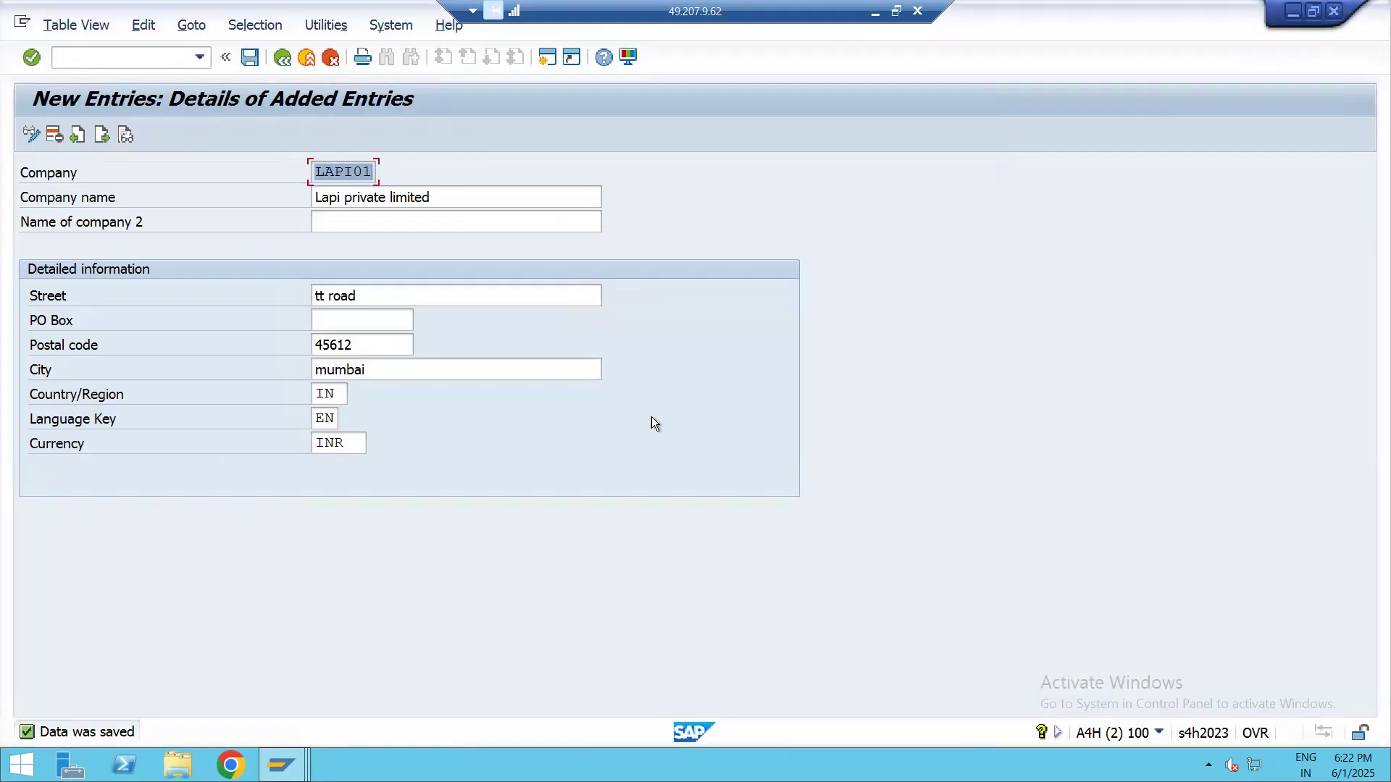
Save the Lapi private limited company entry again and leave the company overview for SAP Easy Access with /n
click(250, 57)
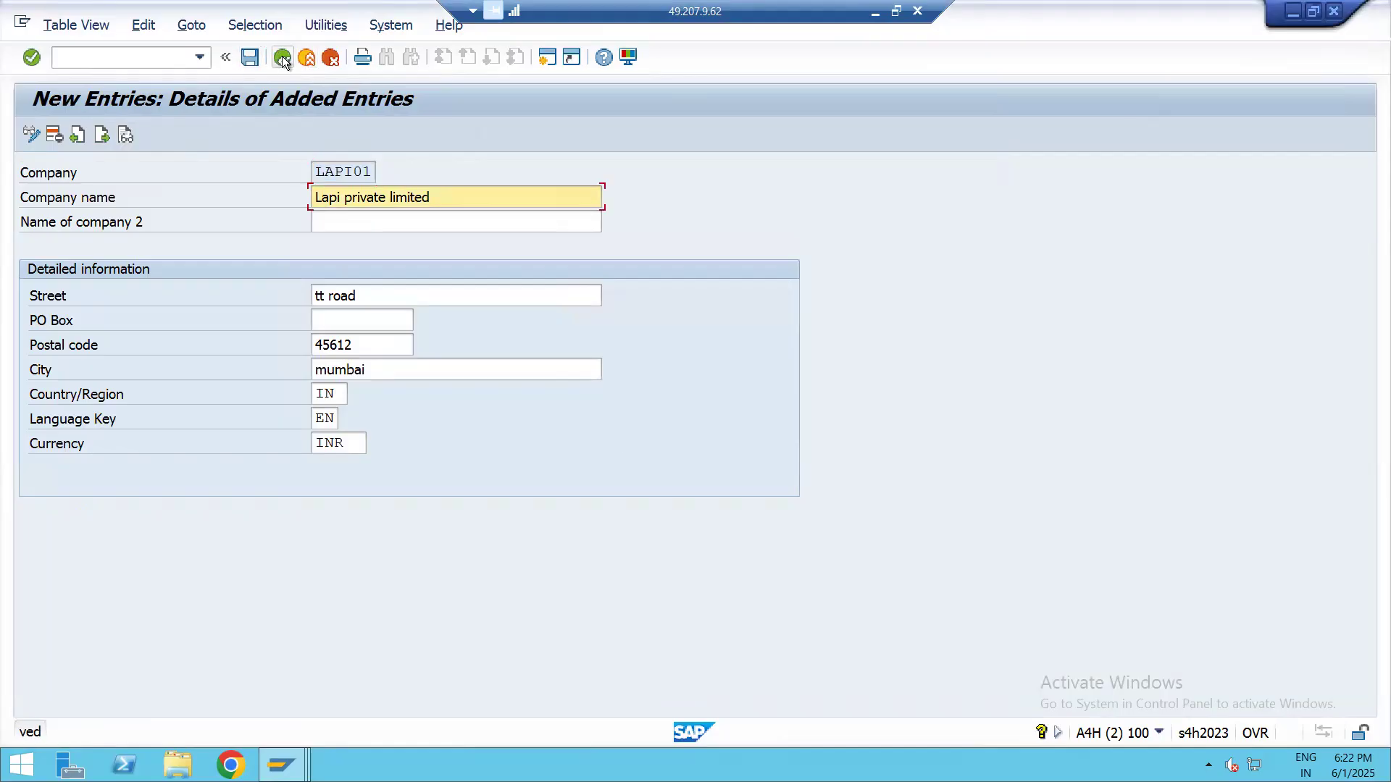
click(282, 60)
click(152, 57)
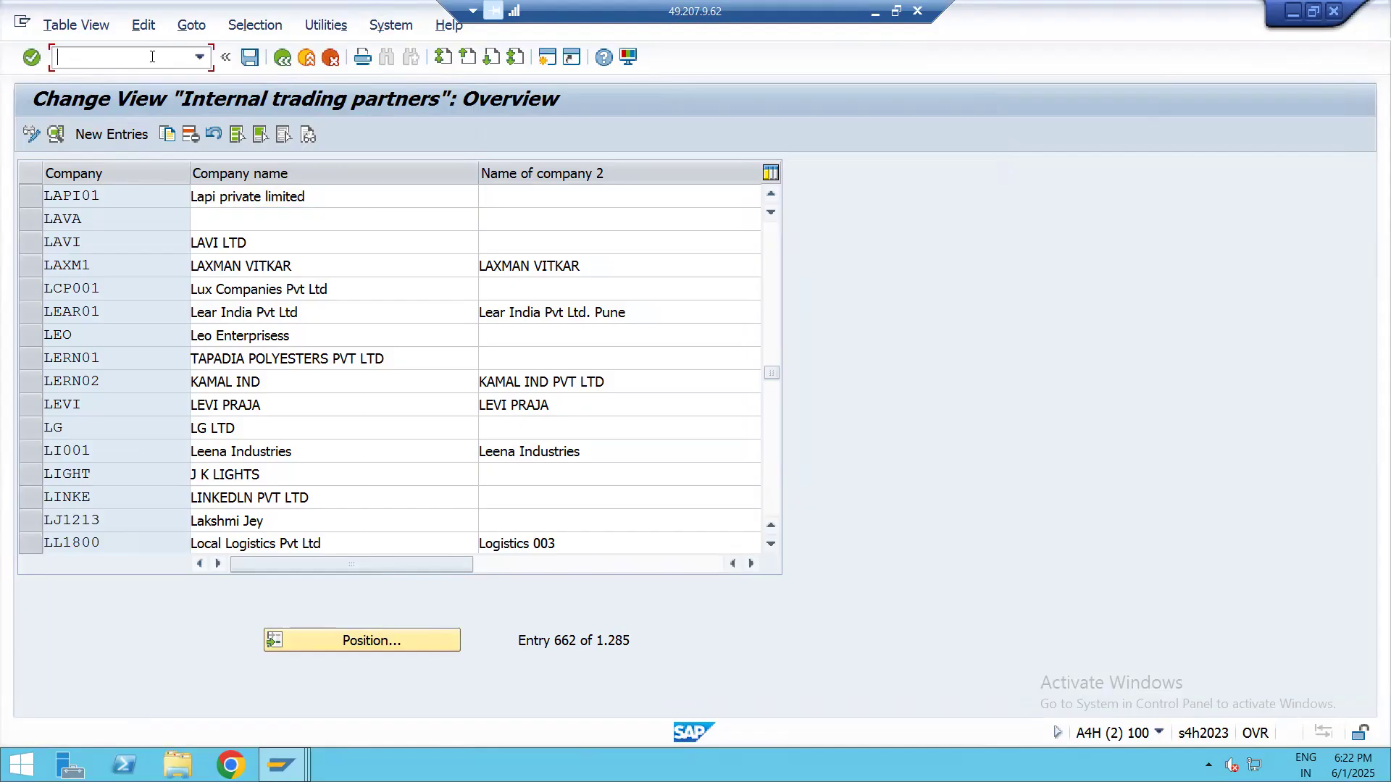
text(/n)
key(Return)
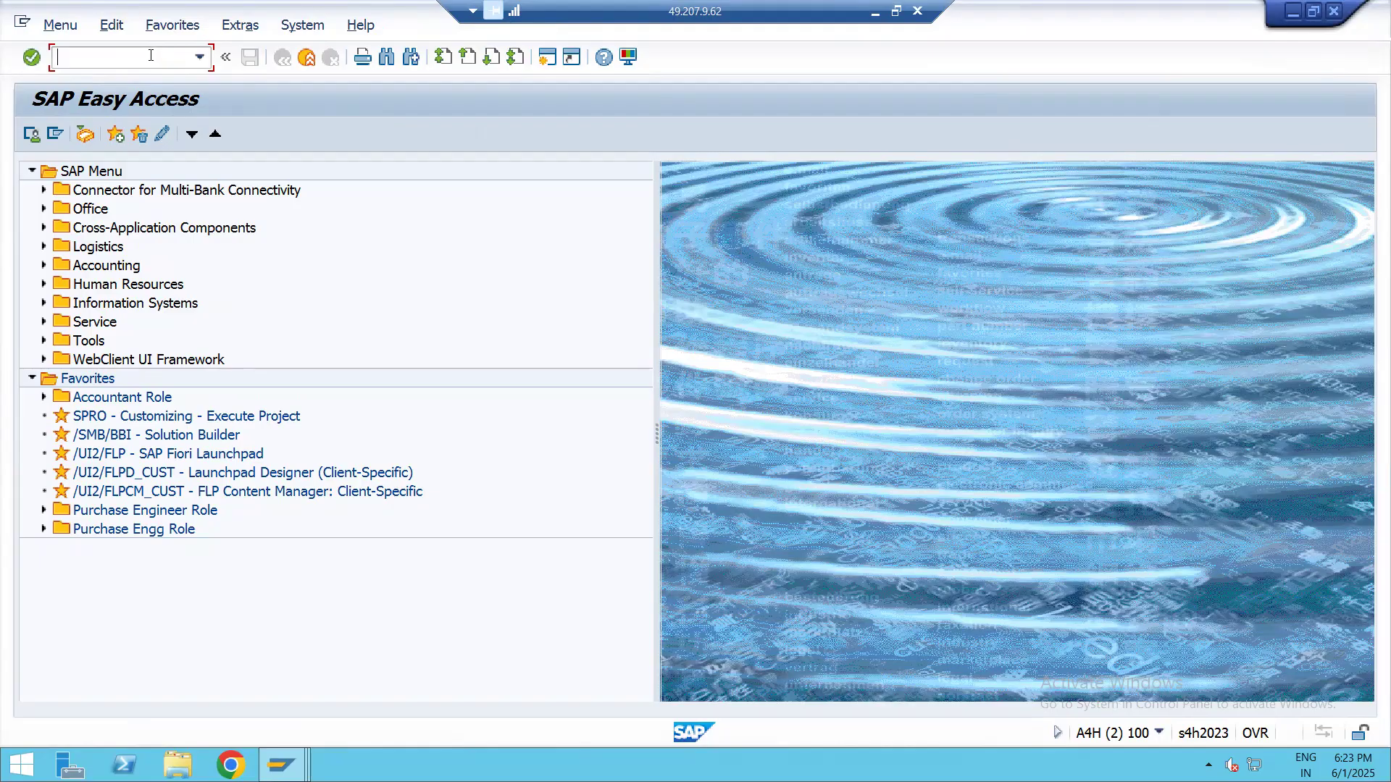
Close the sap folder window, switch to the Excel workbook and select cell D3 in the Creating Company Code row
click(874, 11)
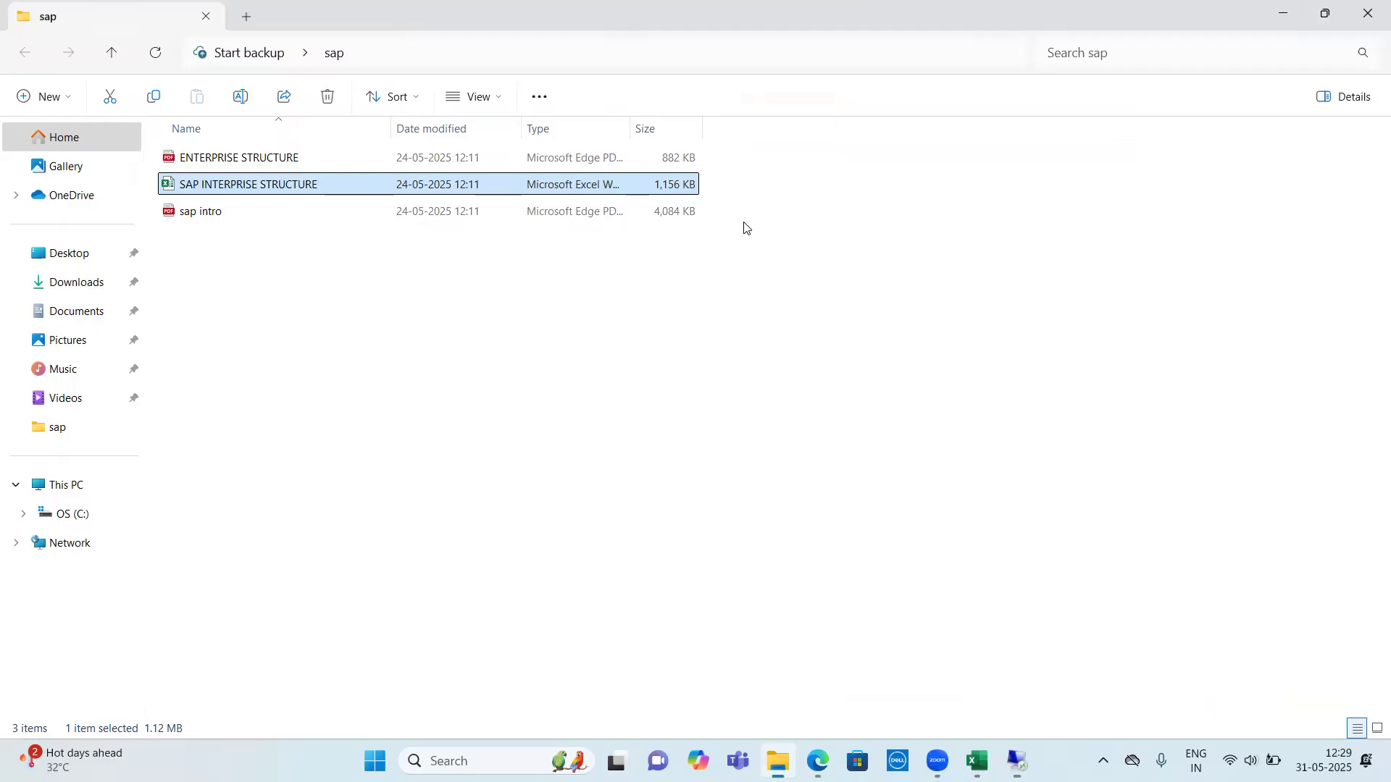
click(1368, 10)
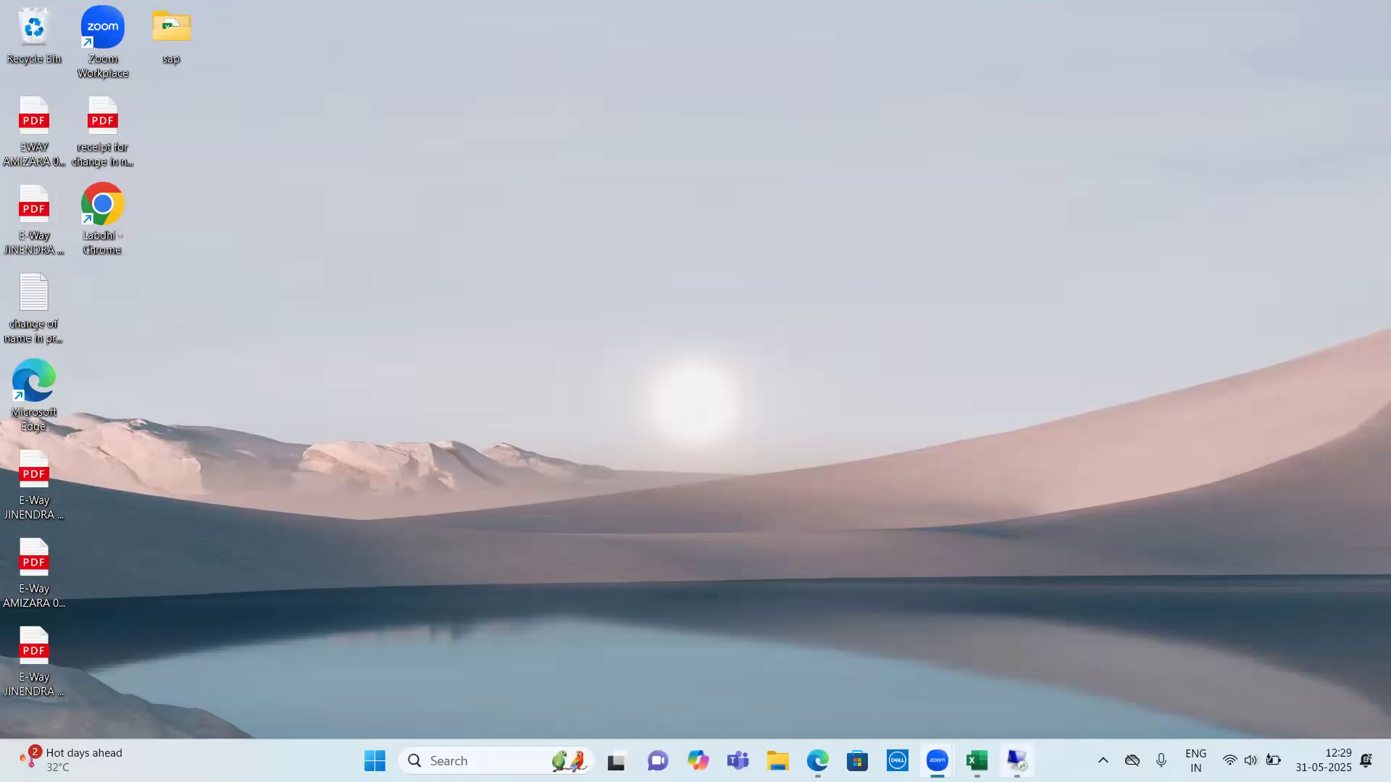
click(976, 760)
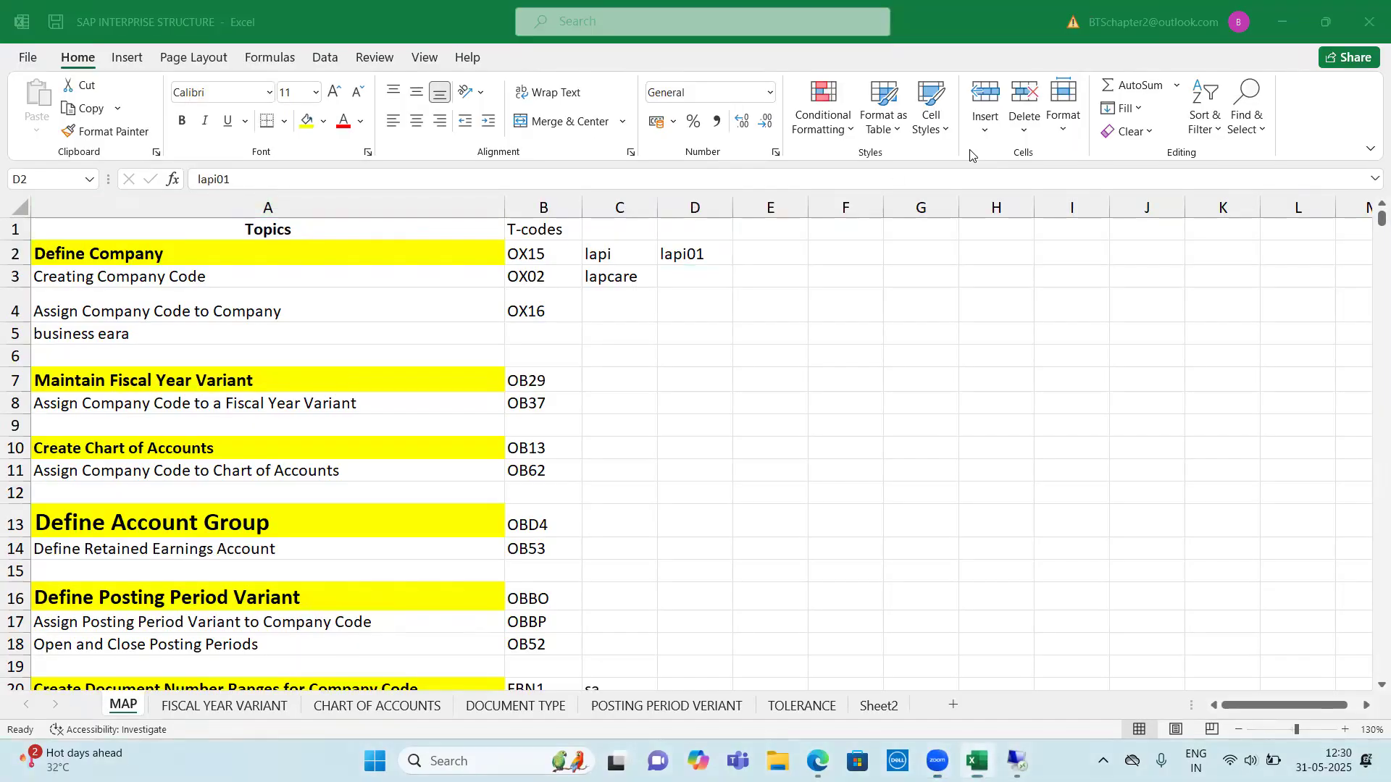
click(624, 300)
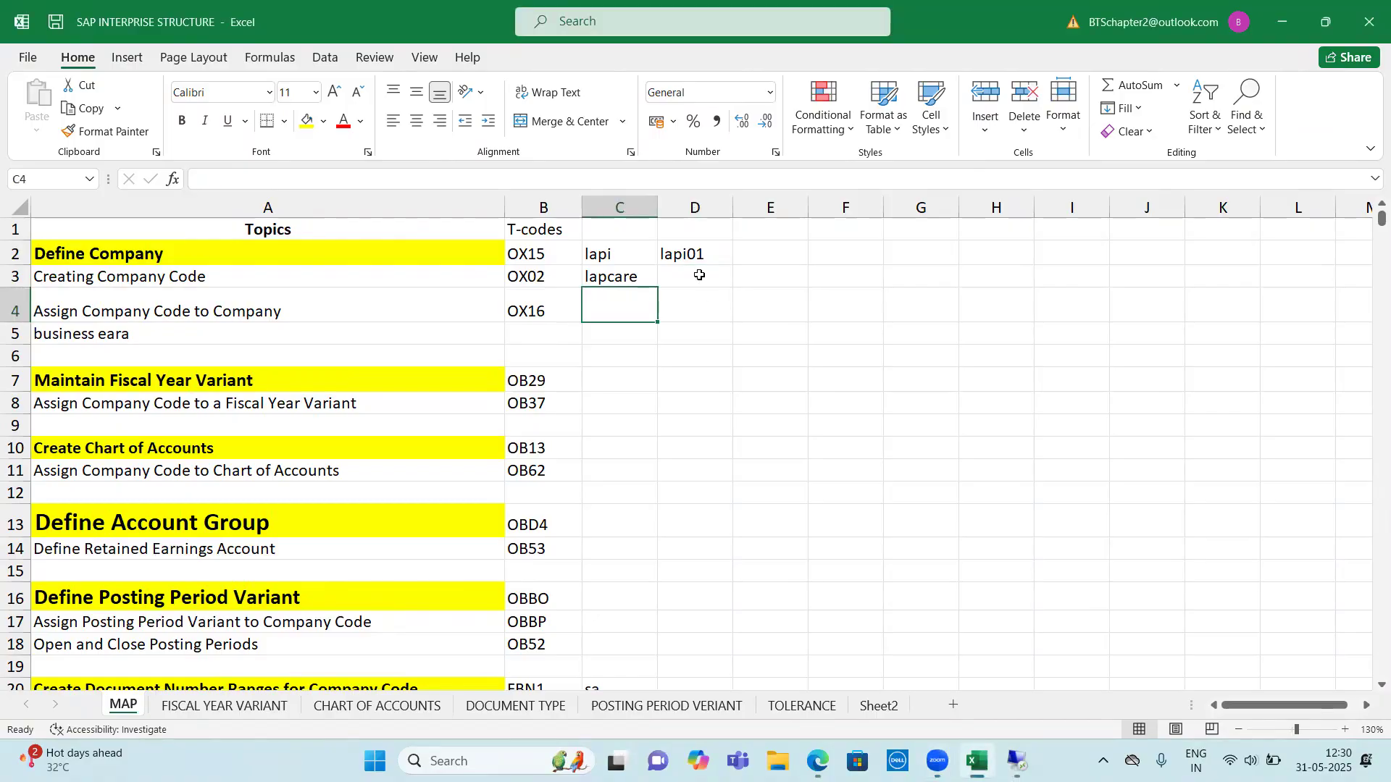
key(Up)
key(Right)
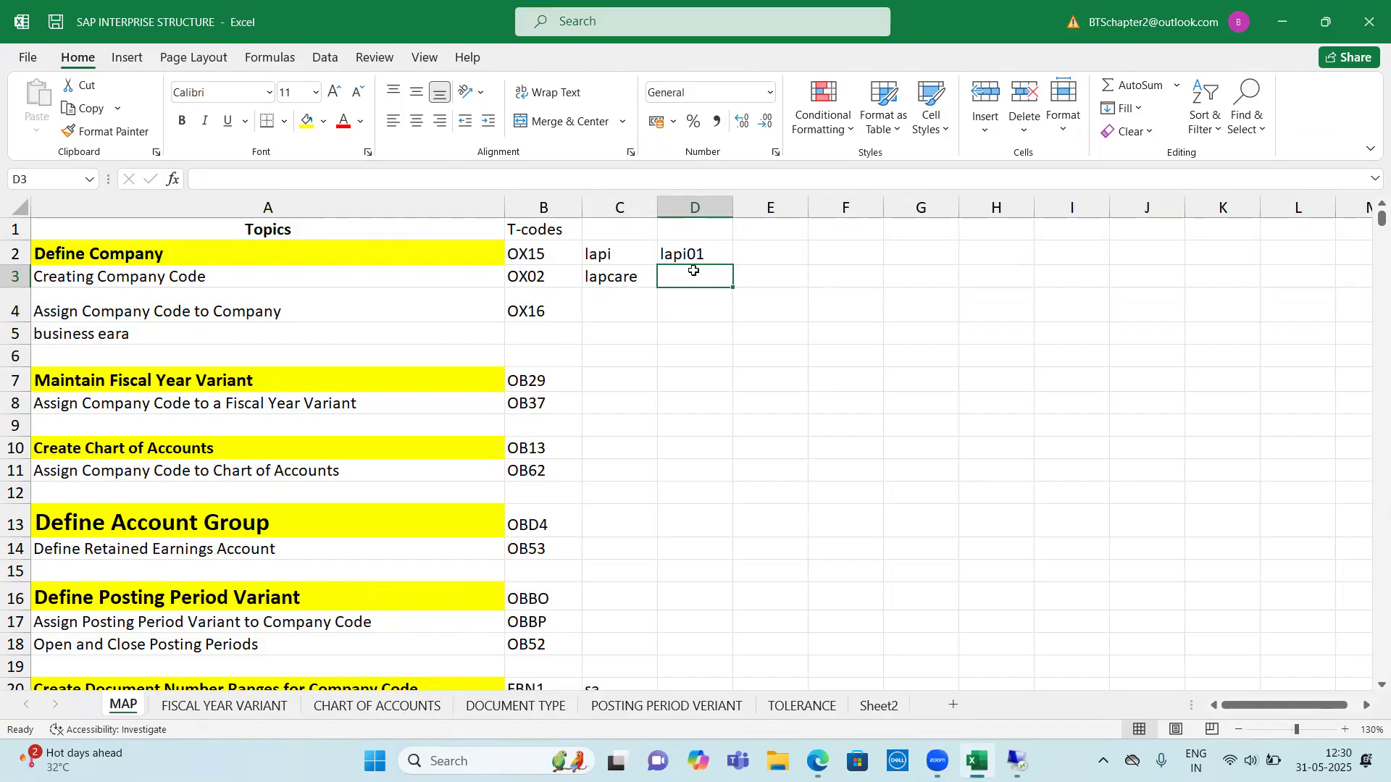
text(lapi)
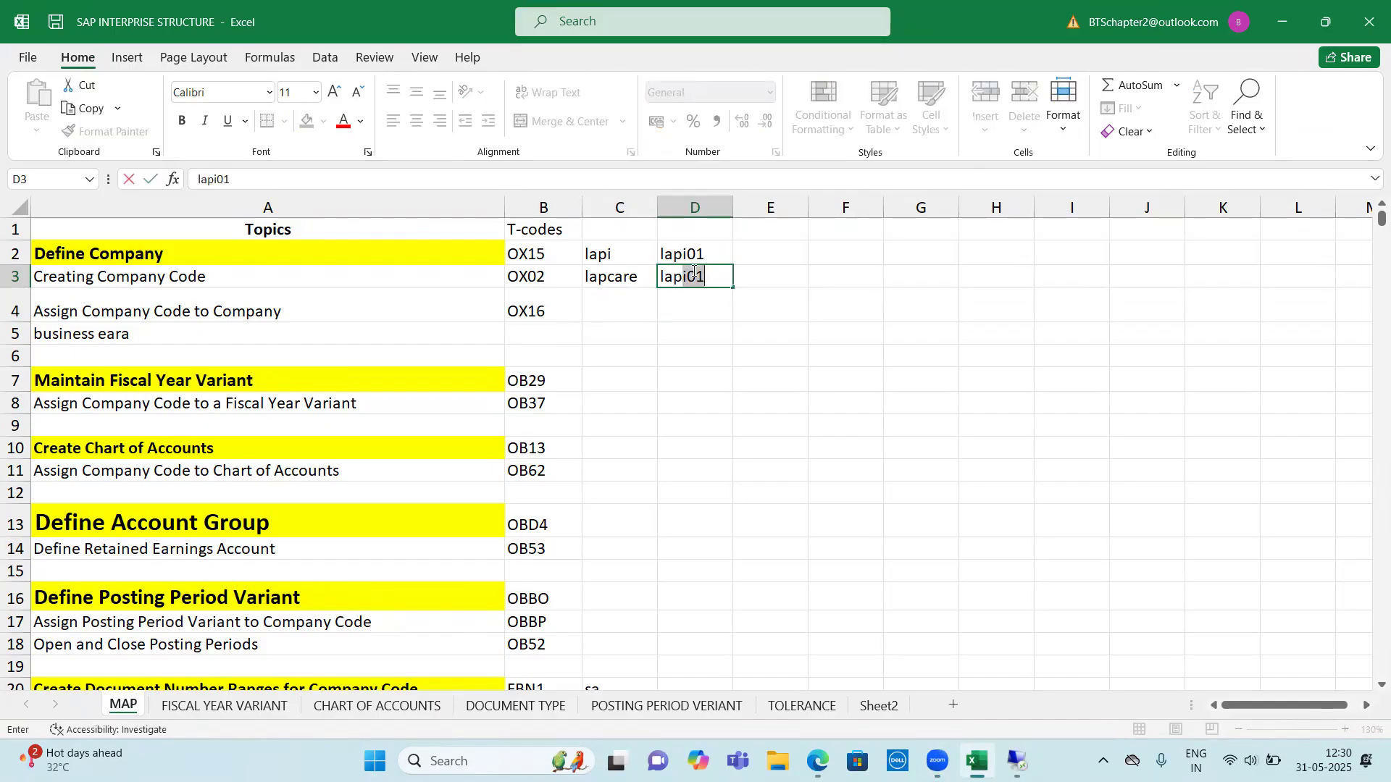
key(BackSpace)
key(BackSpace)
key(BackSpace)
key(BackSpace)
key(BackSpace)
key(Escape)
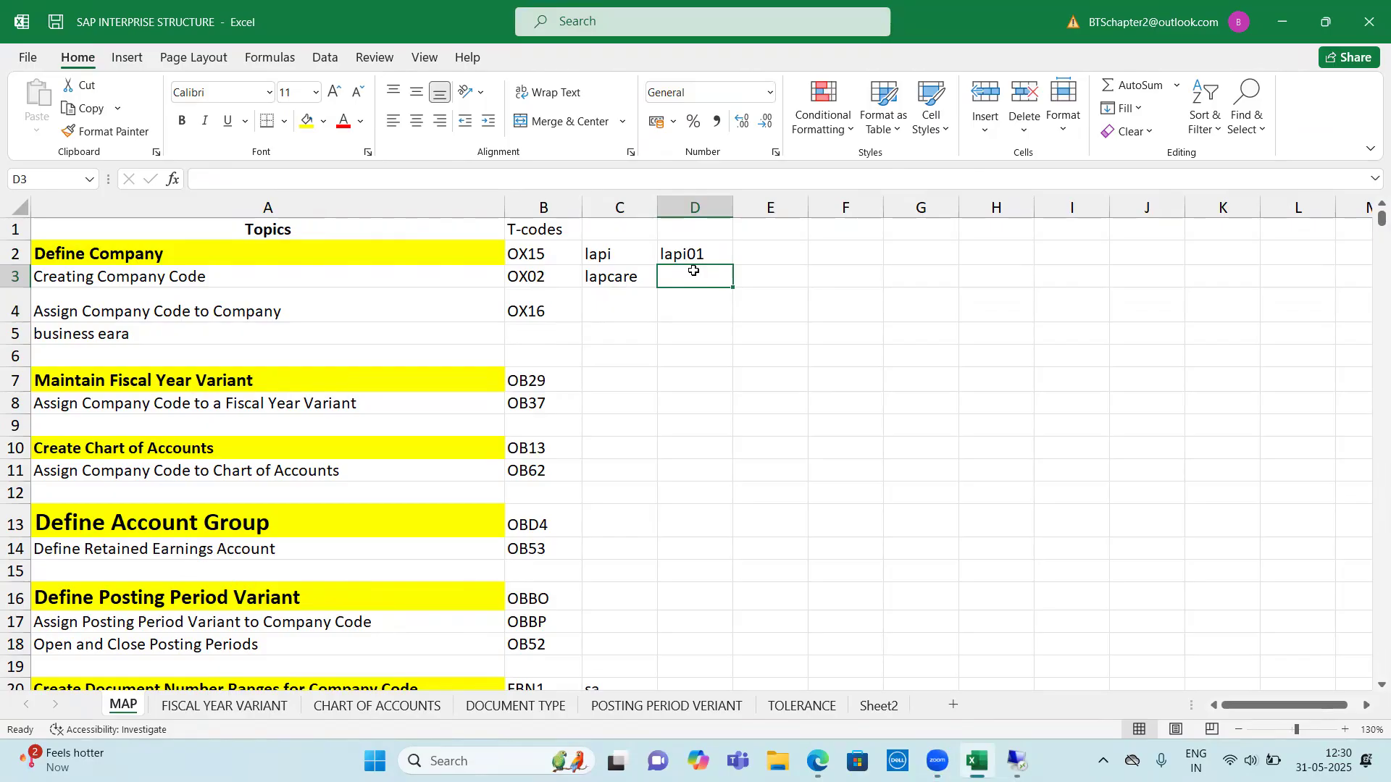
Record the company code lap1 in cell D3 of the Creating Company Code row
text(sap)
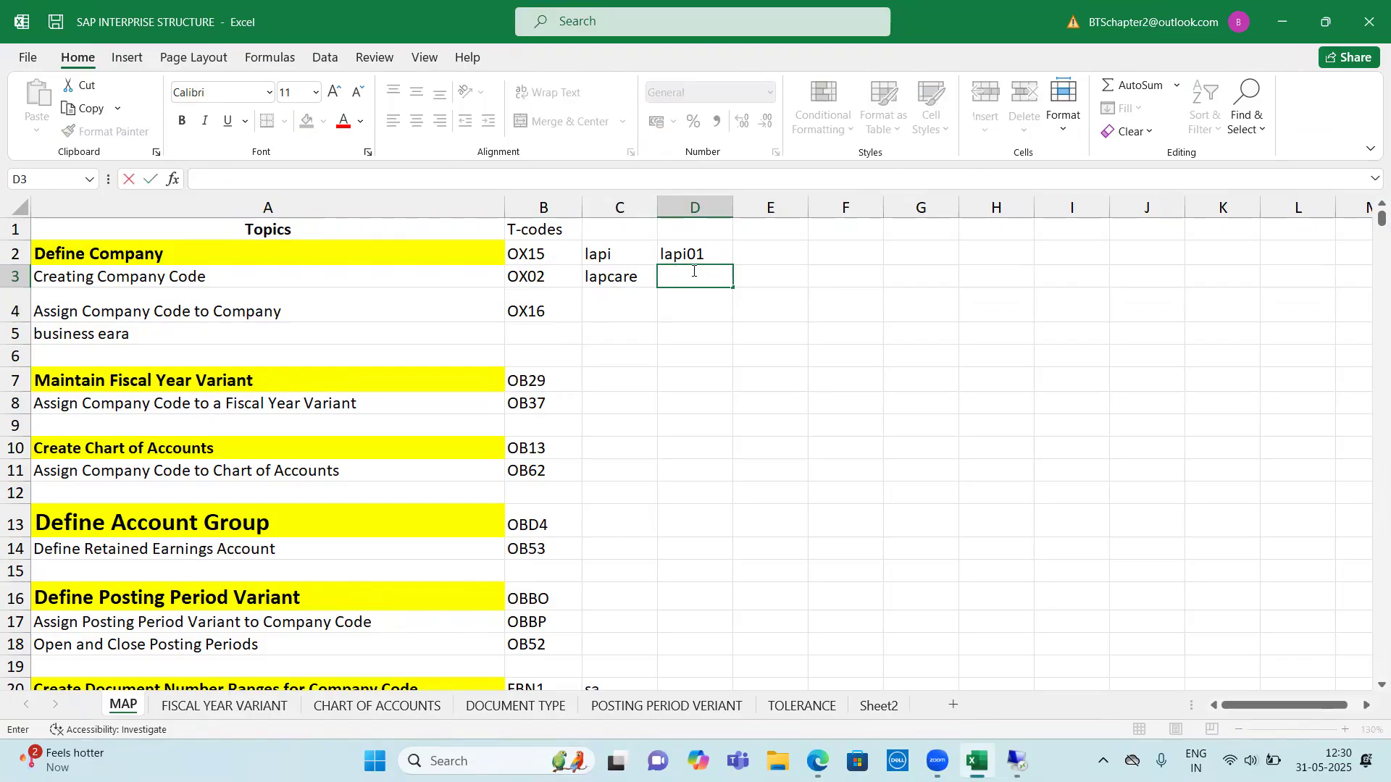
text(lapi)
key(BackSpace)
key(BackSpace)
text(1)
click(709, 319)
click(702, 279)
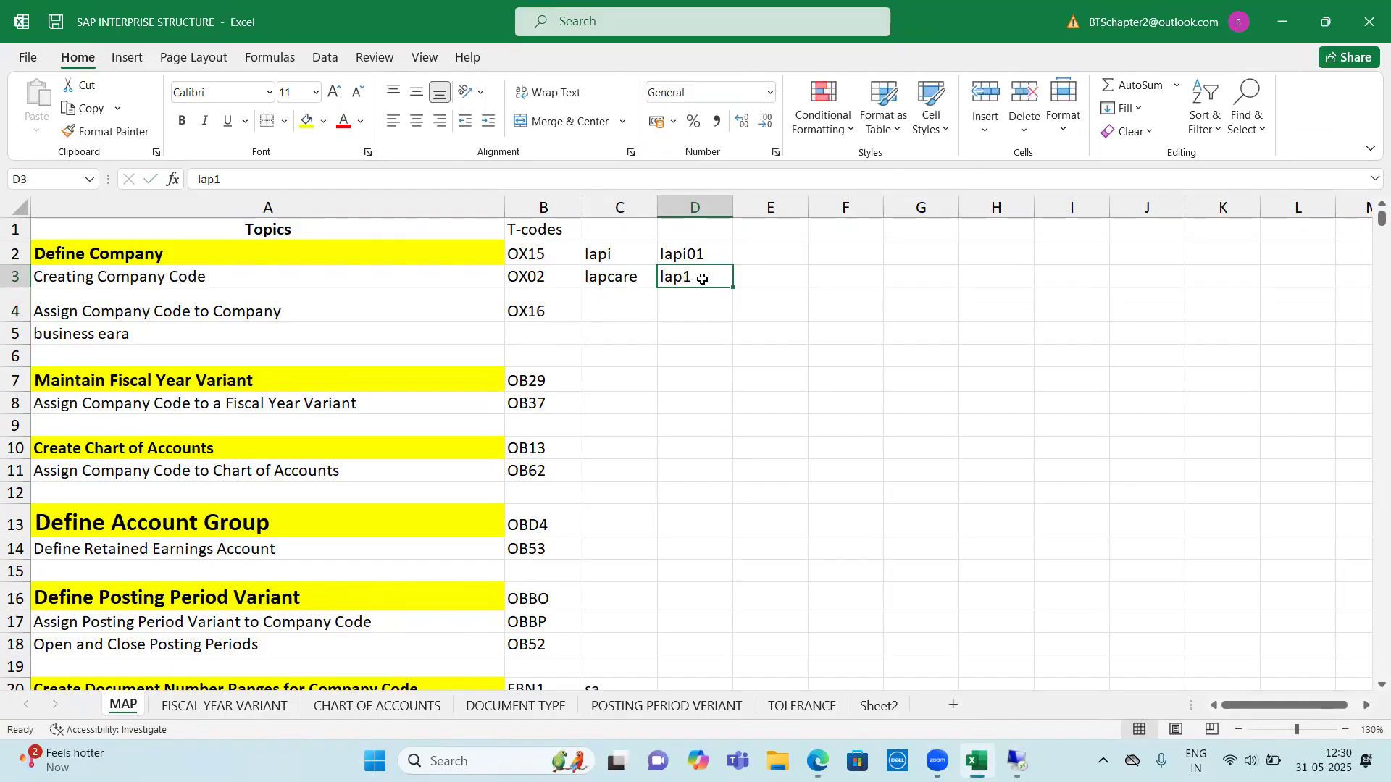
drag(639, 279, 687, 273)
click(687, 276)
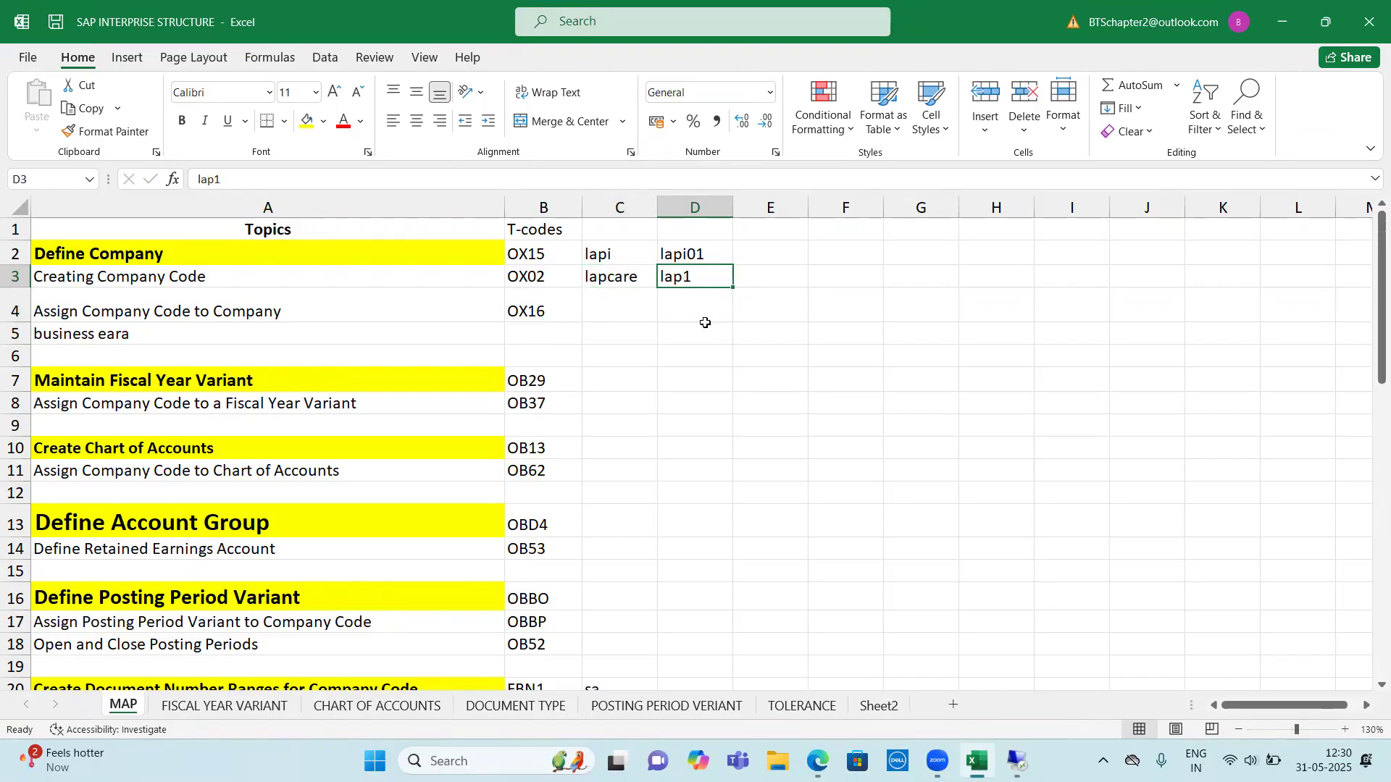
Switch back to the SAP session and open the SAP Customizing Implementation Guide through transaction spro
click(1016, 760)
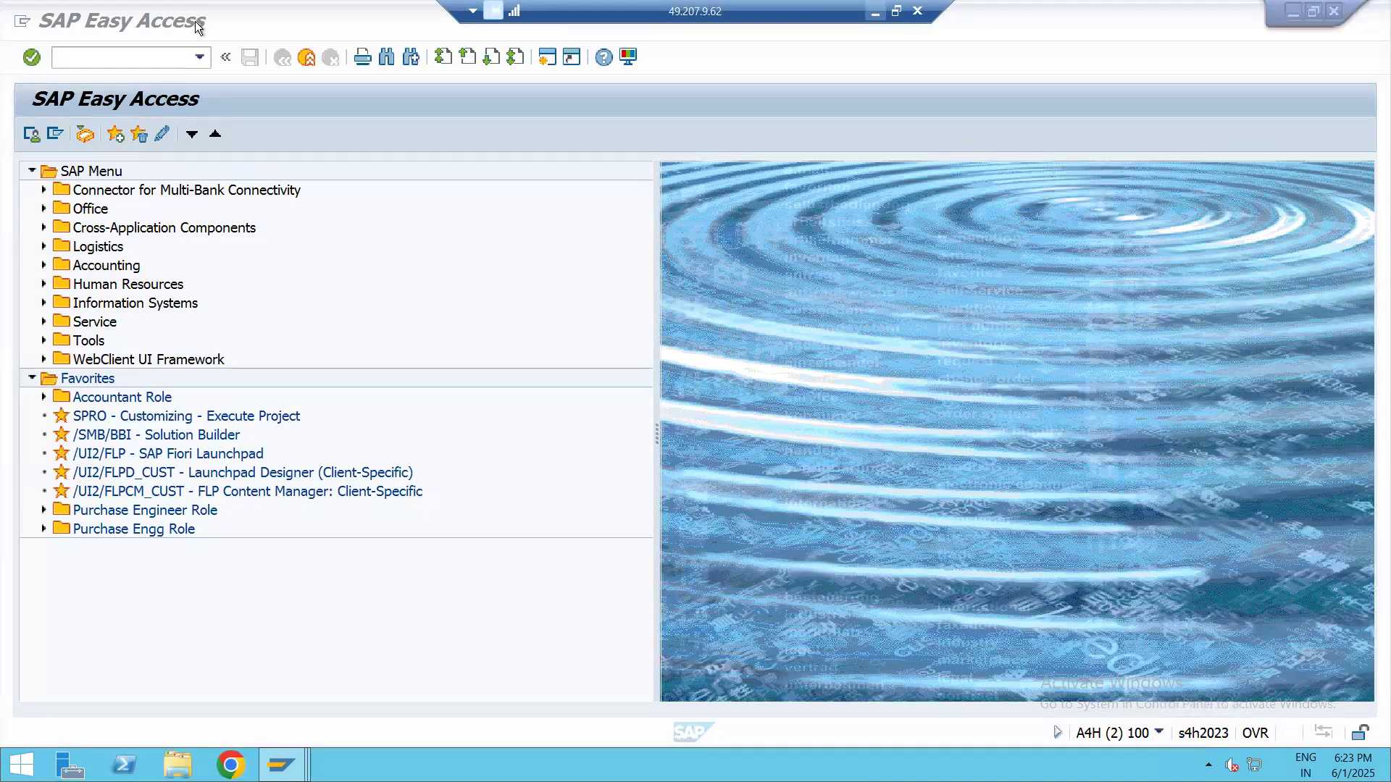
drag(205, 8, 231, 11)
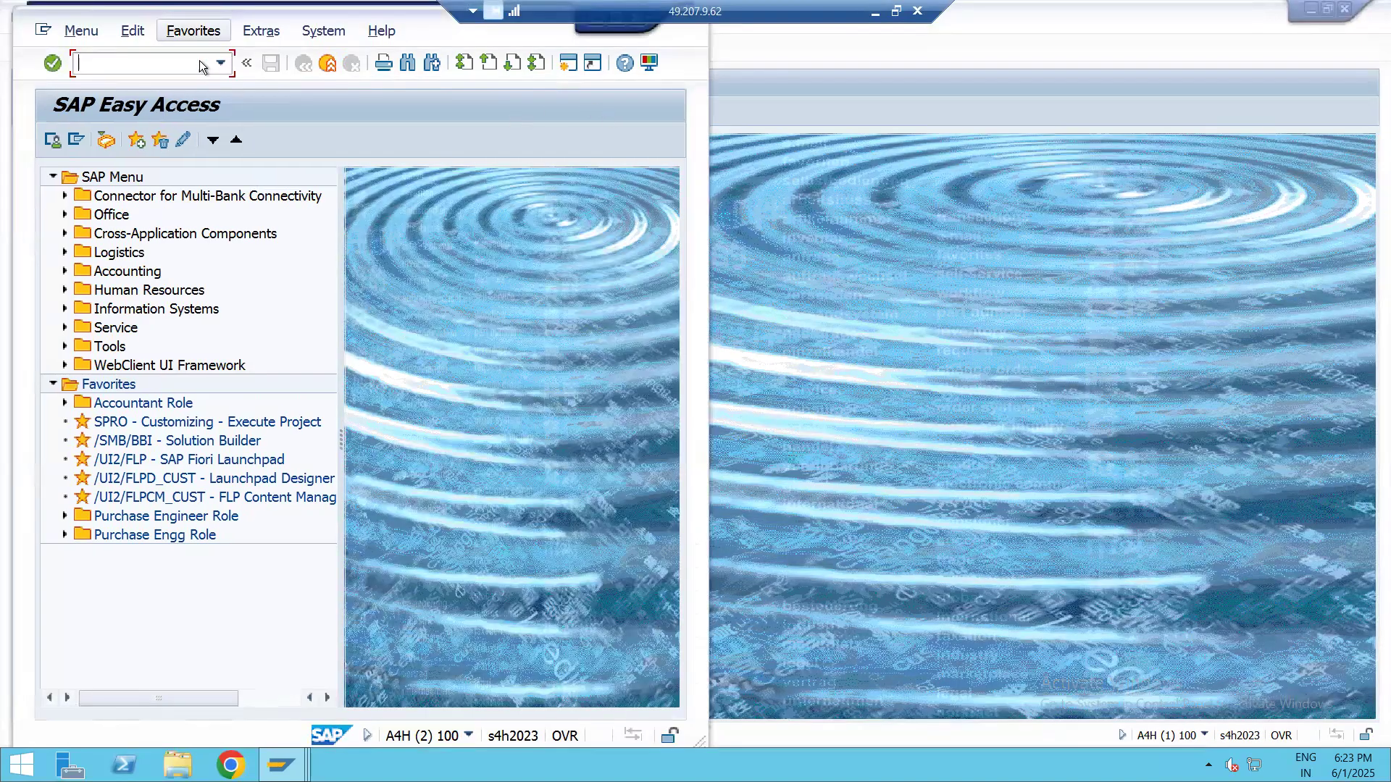
text(spro)
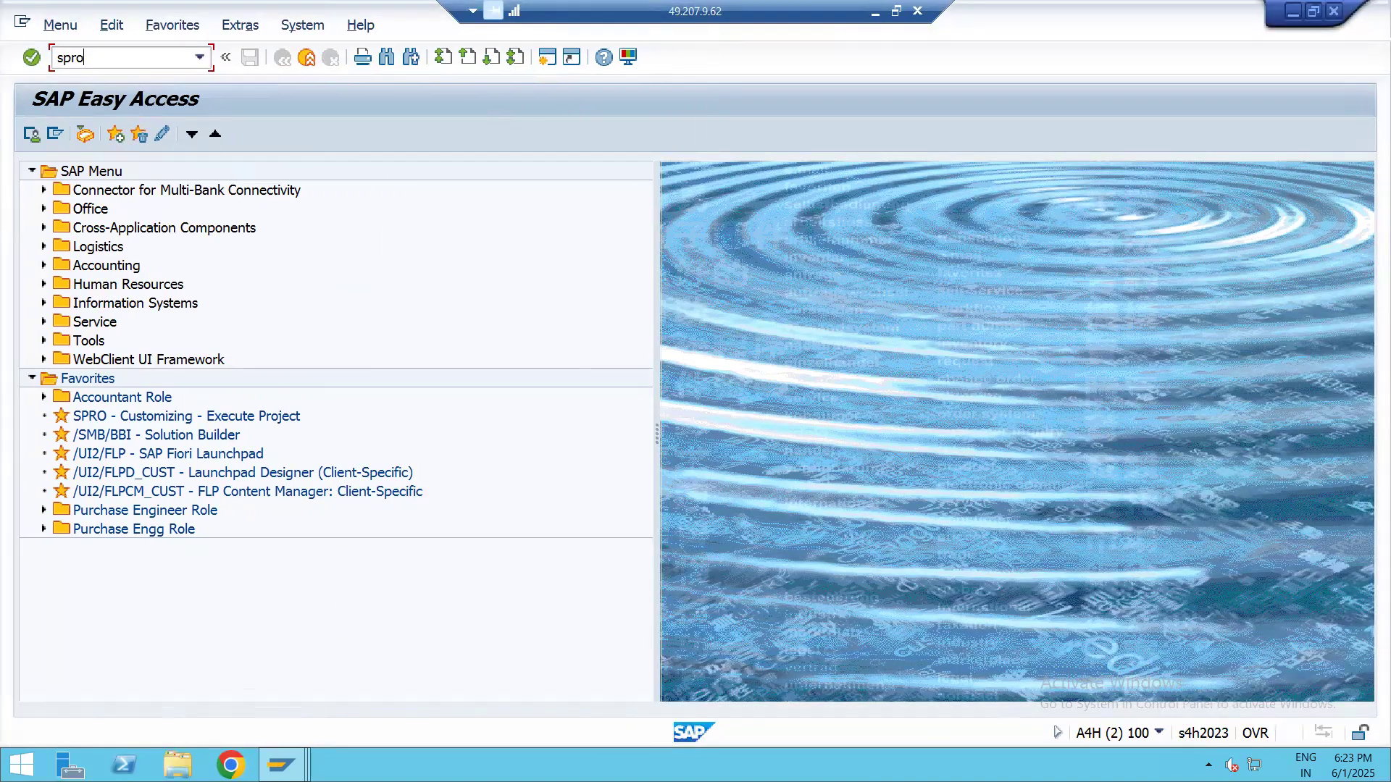
key(Return)
click(107, 132)
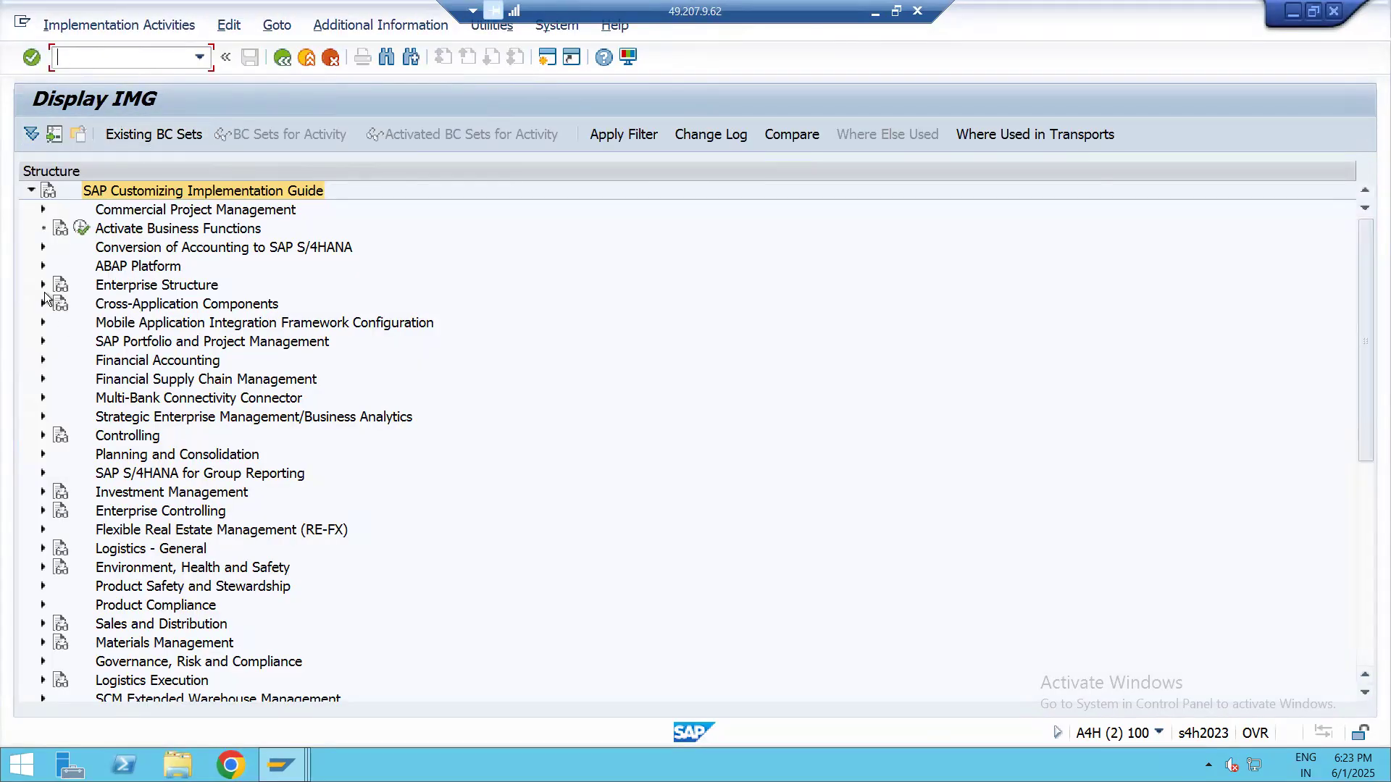
Expand Enterprise Structure, Definition and Financial Accounting in the implementation guide to reach the company activities
click(42, 286)
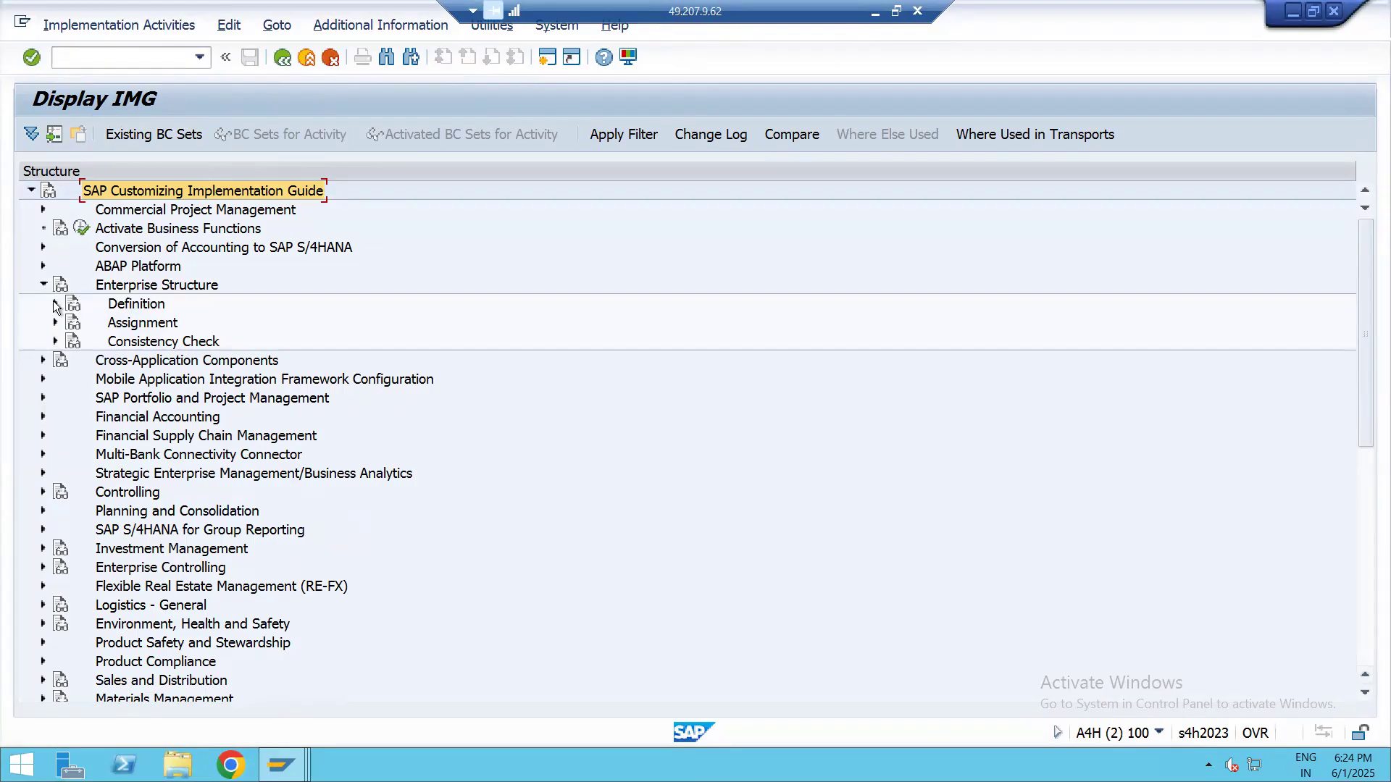
click(55, 303)
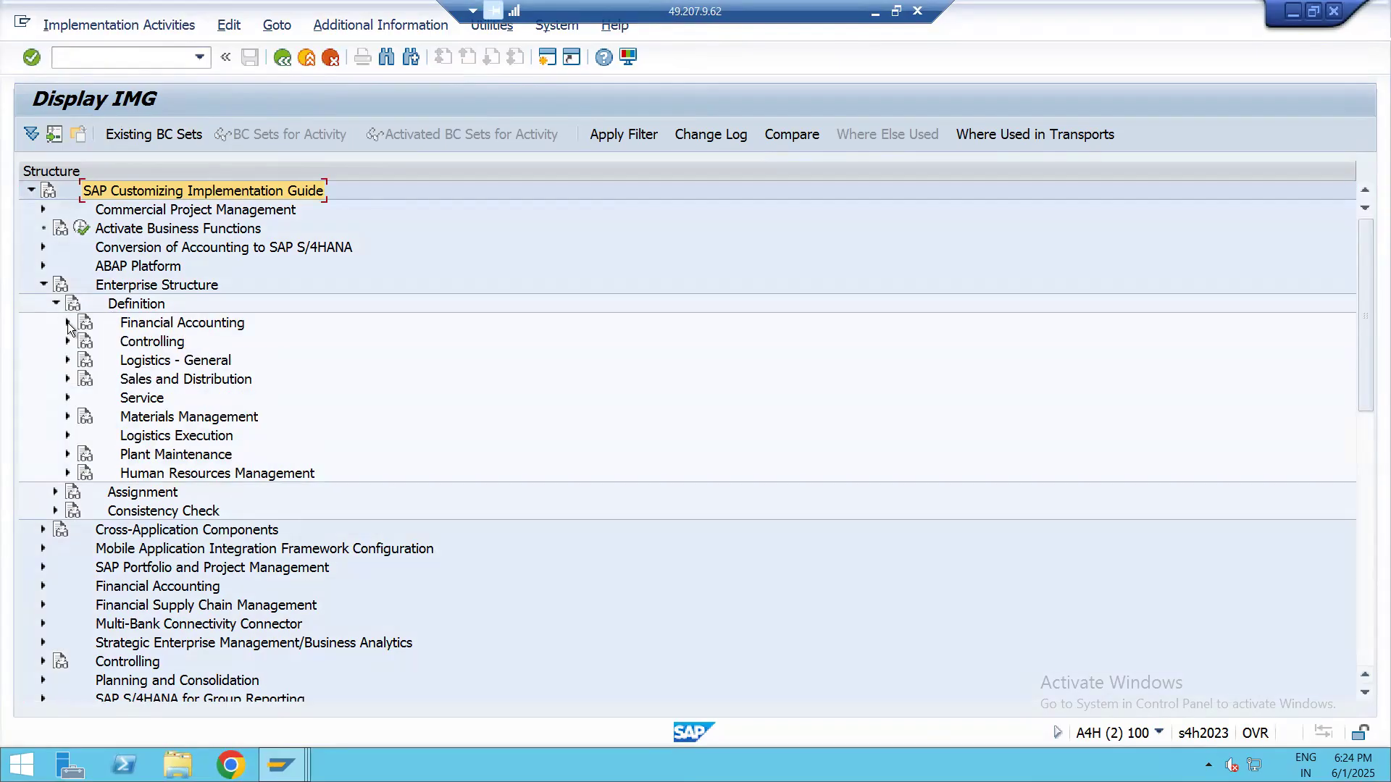
click(176, 328)
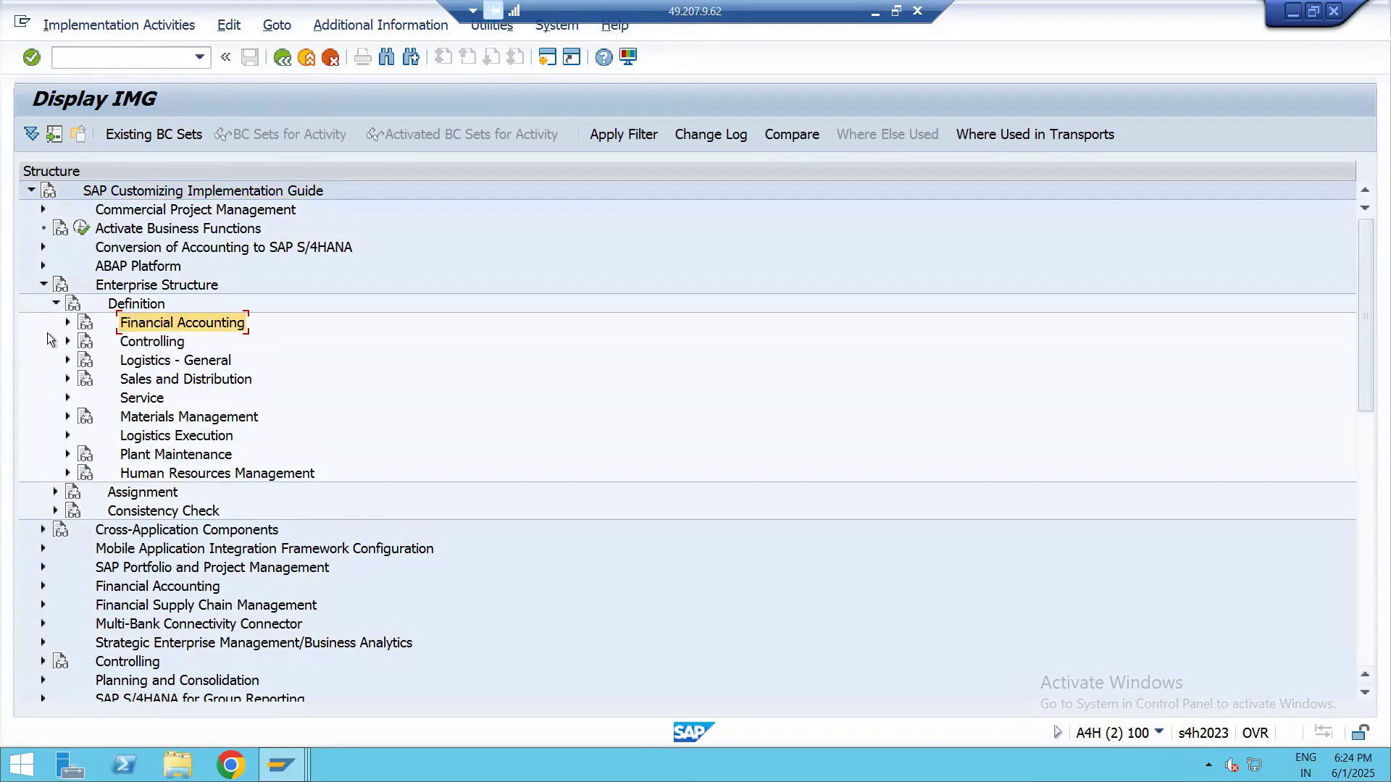
click(67, 321)
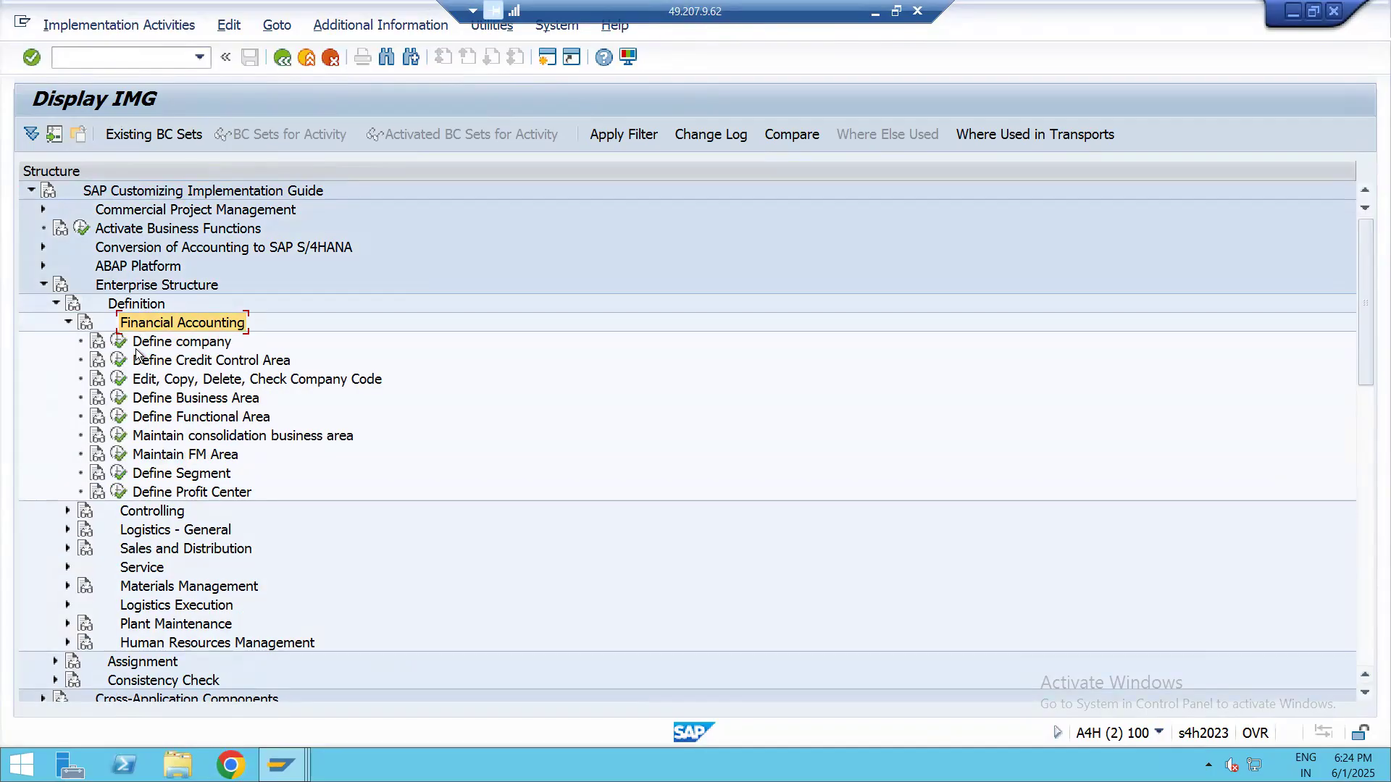
click(188, 351)
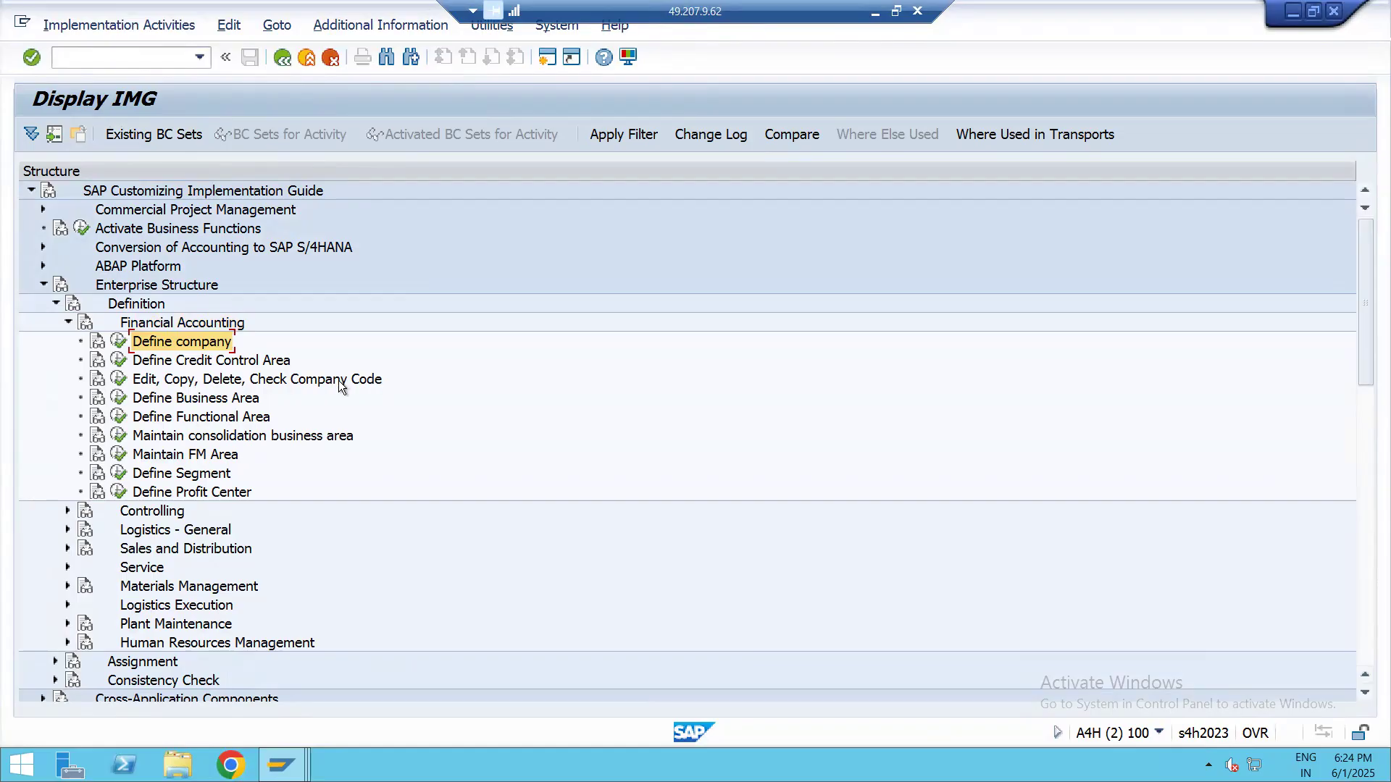
Run the Edit Company Code Data activity of Edit, Copy, Delete, Check Company Code and start a new entry
click(119, 379)
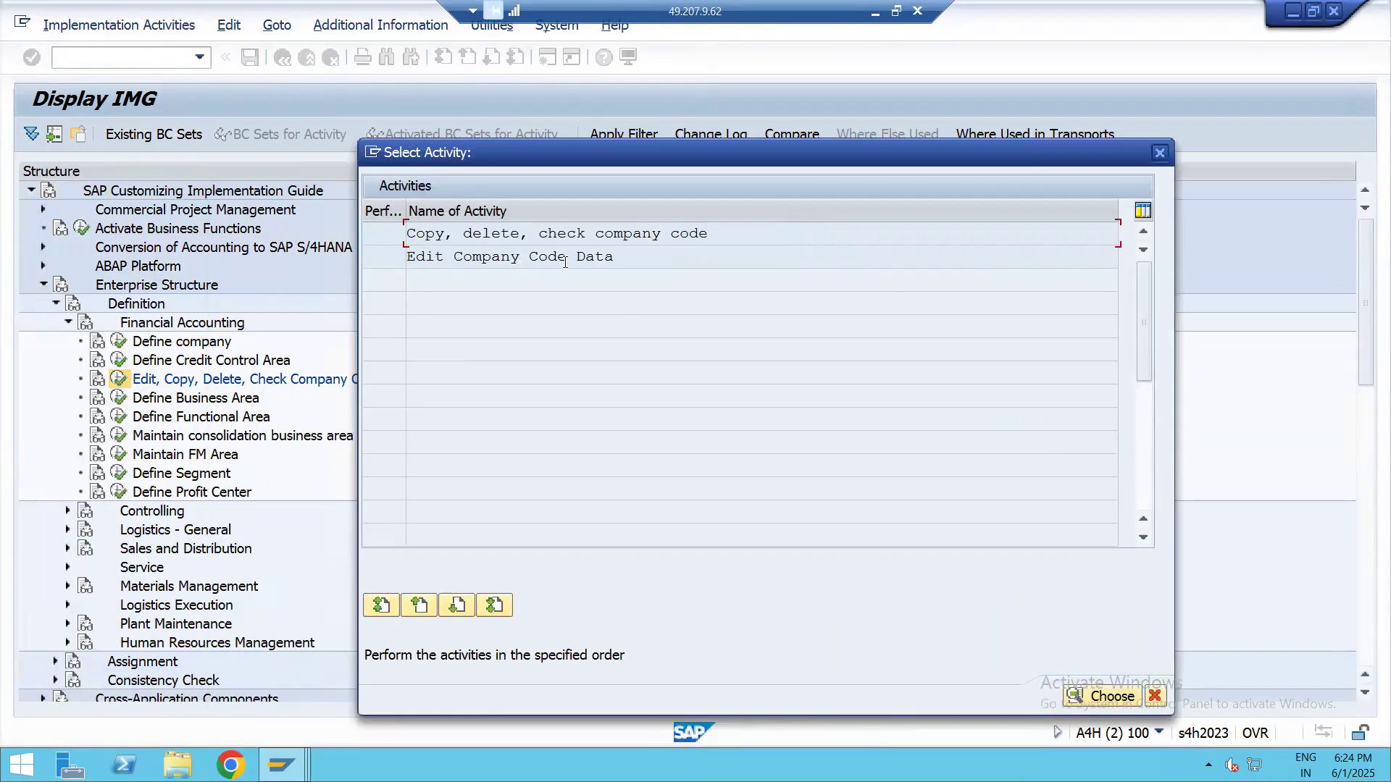
double_click(497, 258)
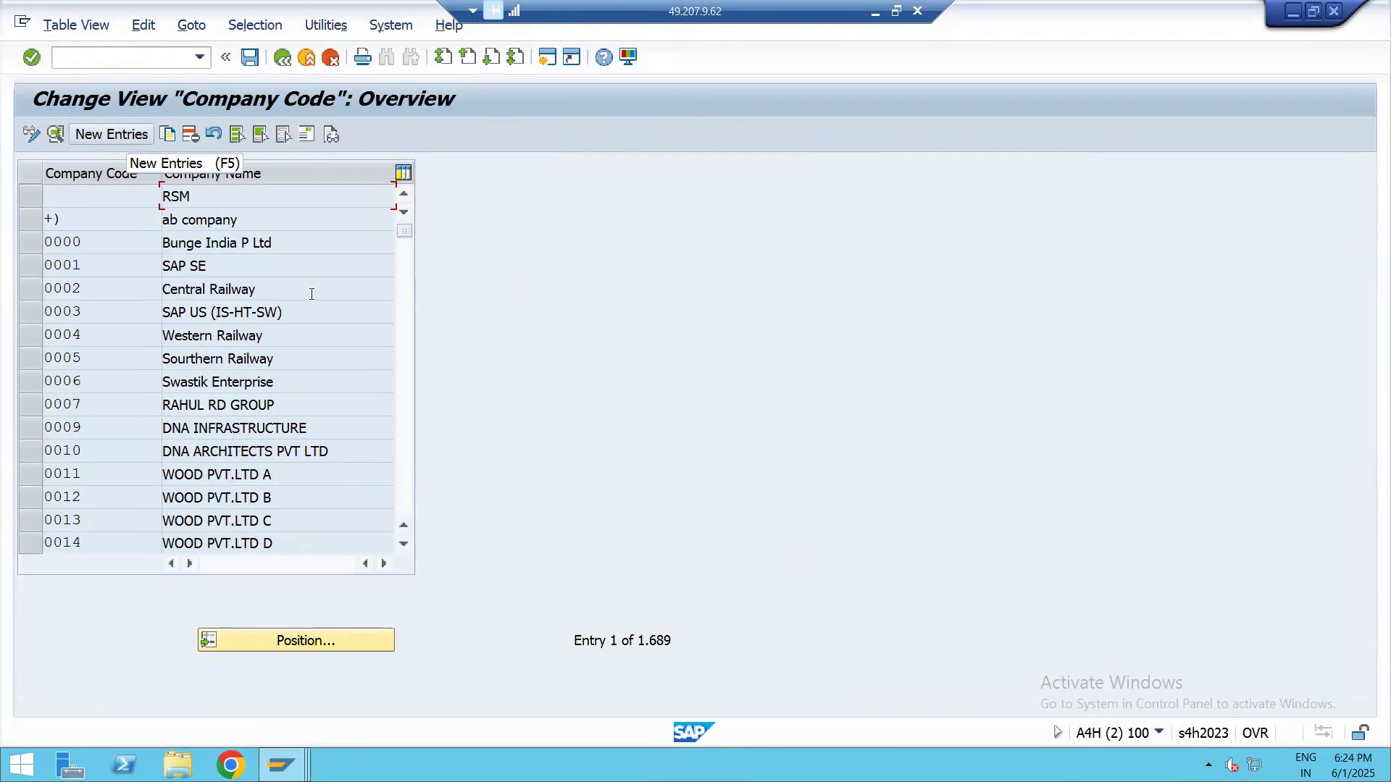
scroll(246, 355, down, 4)
scroll(246, 355, up, 4)
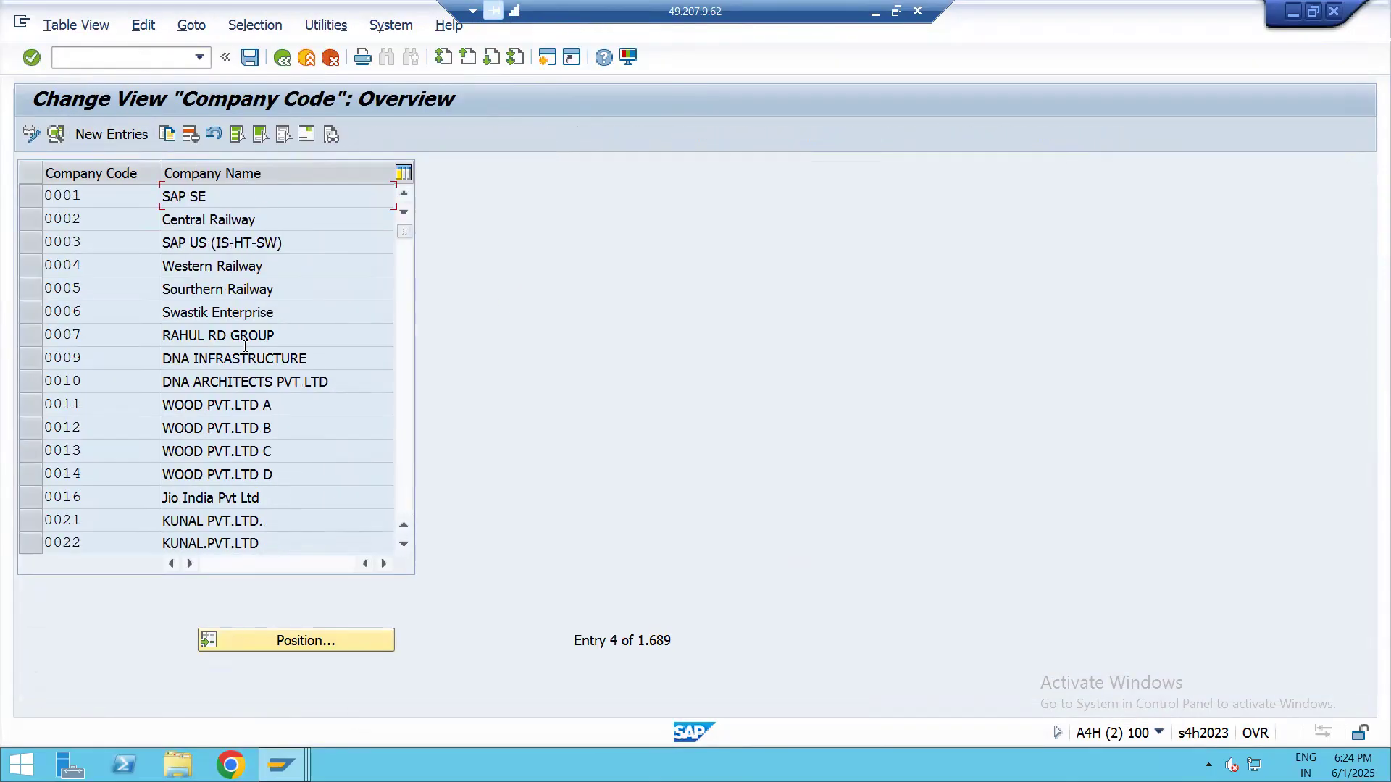
click(116, 135)
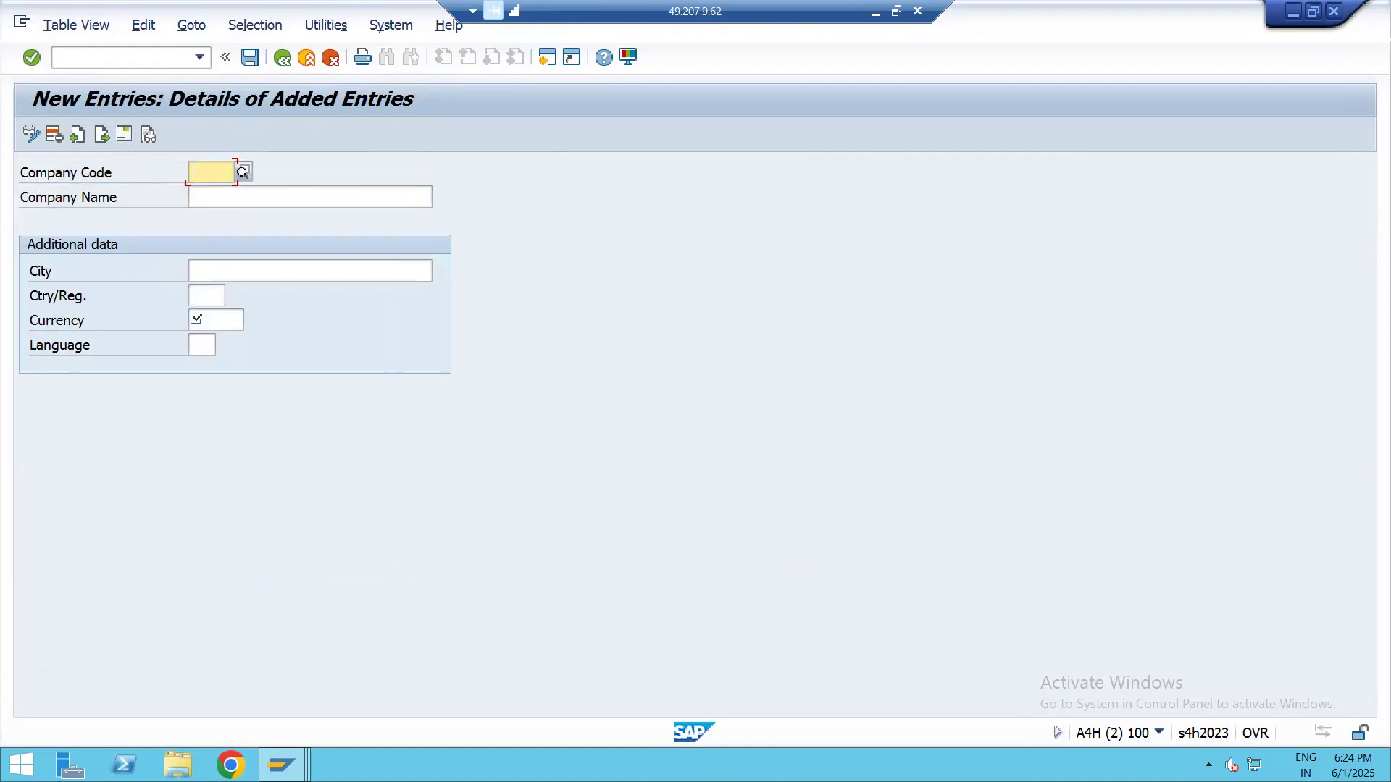
Enter the company code lap1 and the company name lapcare private limited for the new entry
text(lap1)
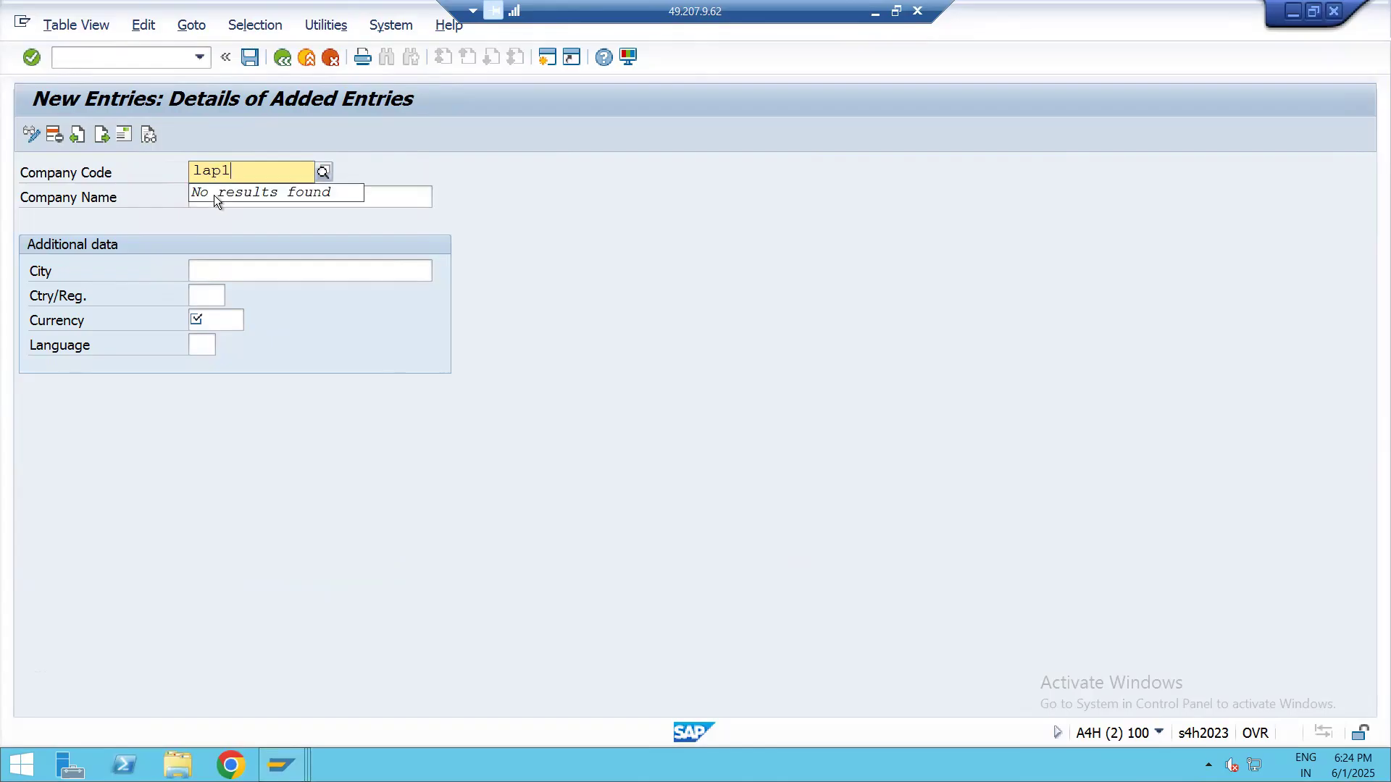
click(181, 216)
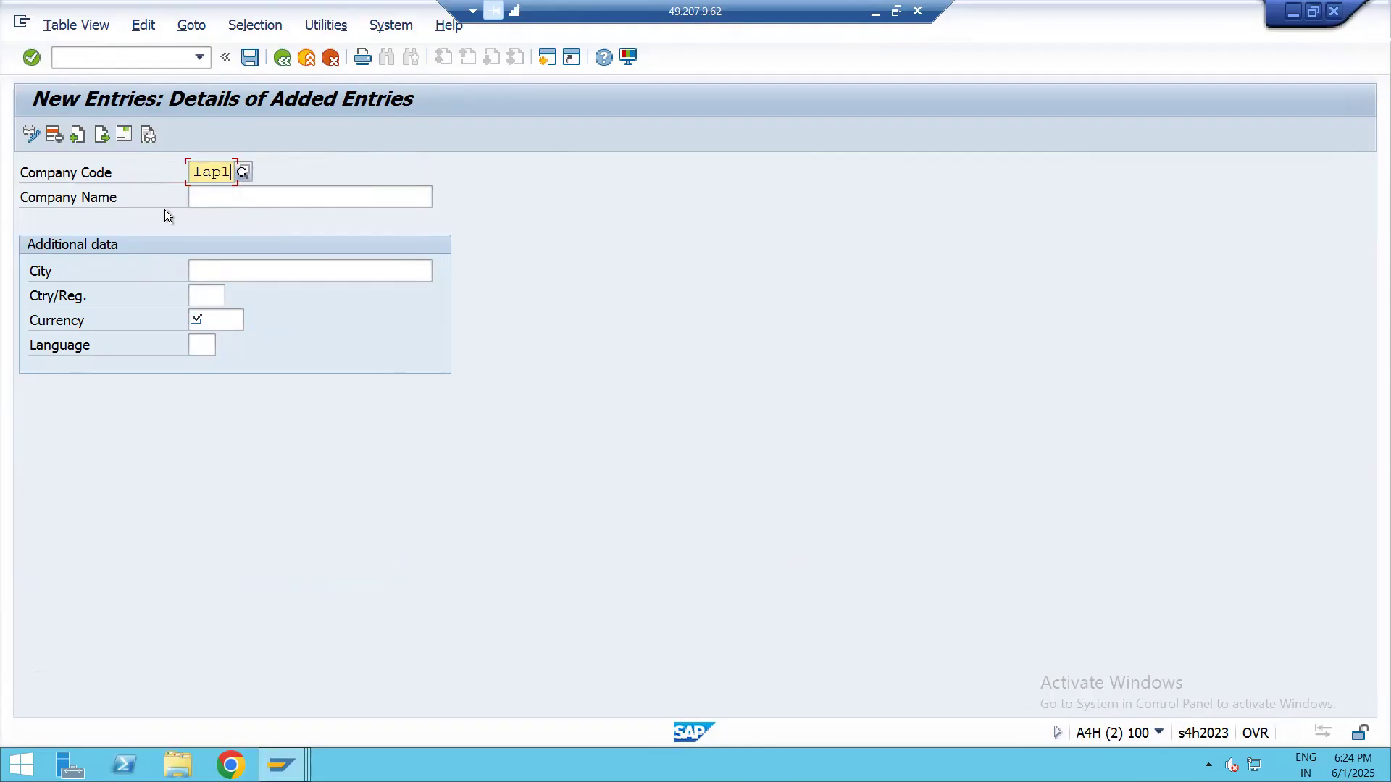
click(229, 198)
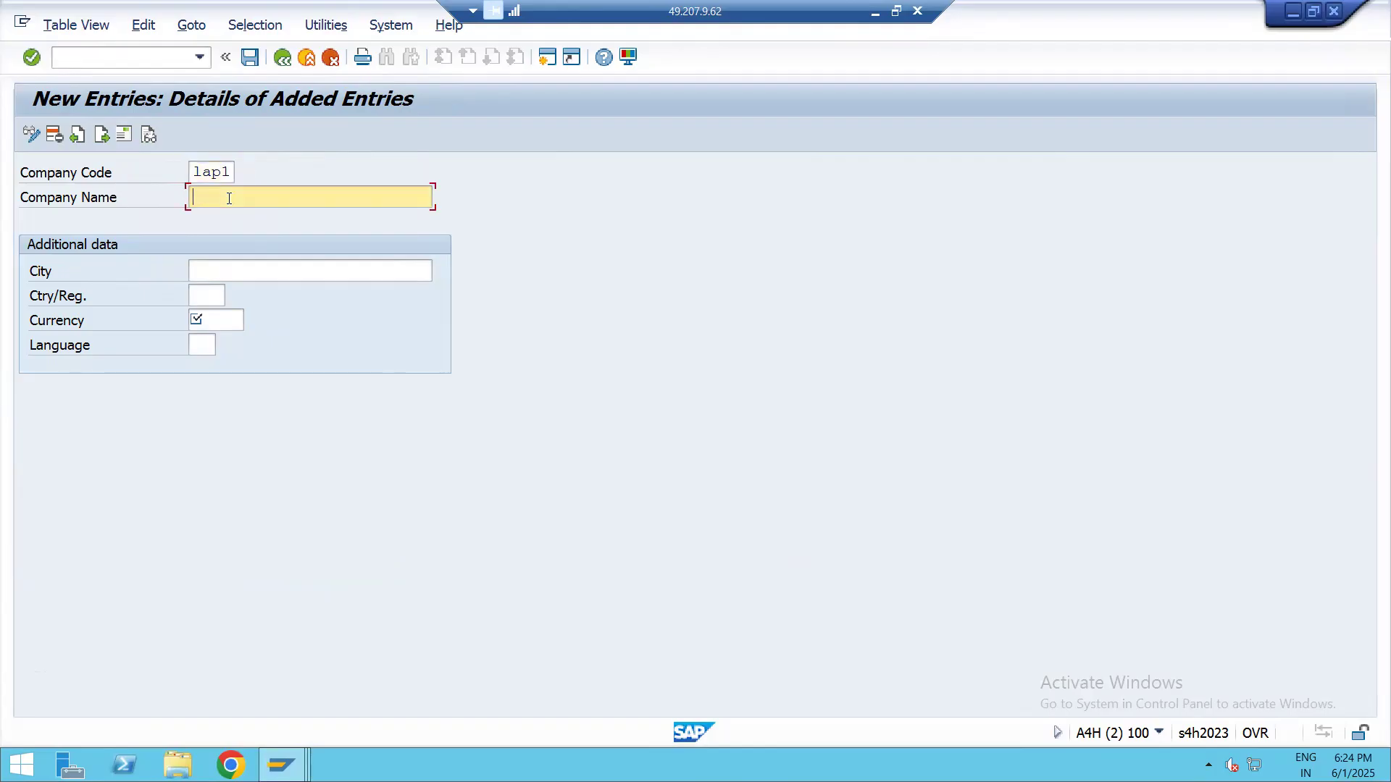
text(lapcare )
text(pir)
key(BackSpace)
text(rivate limired)
key(BackSpace)
key(BackSpace)
key(BackSpace)
text(ted)
Set the company code's city to pune and its country to IN (India)
click(227, 271)
text(pune)
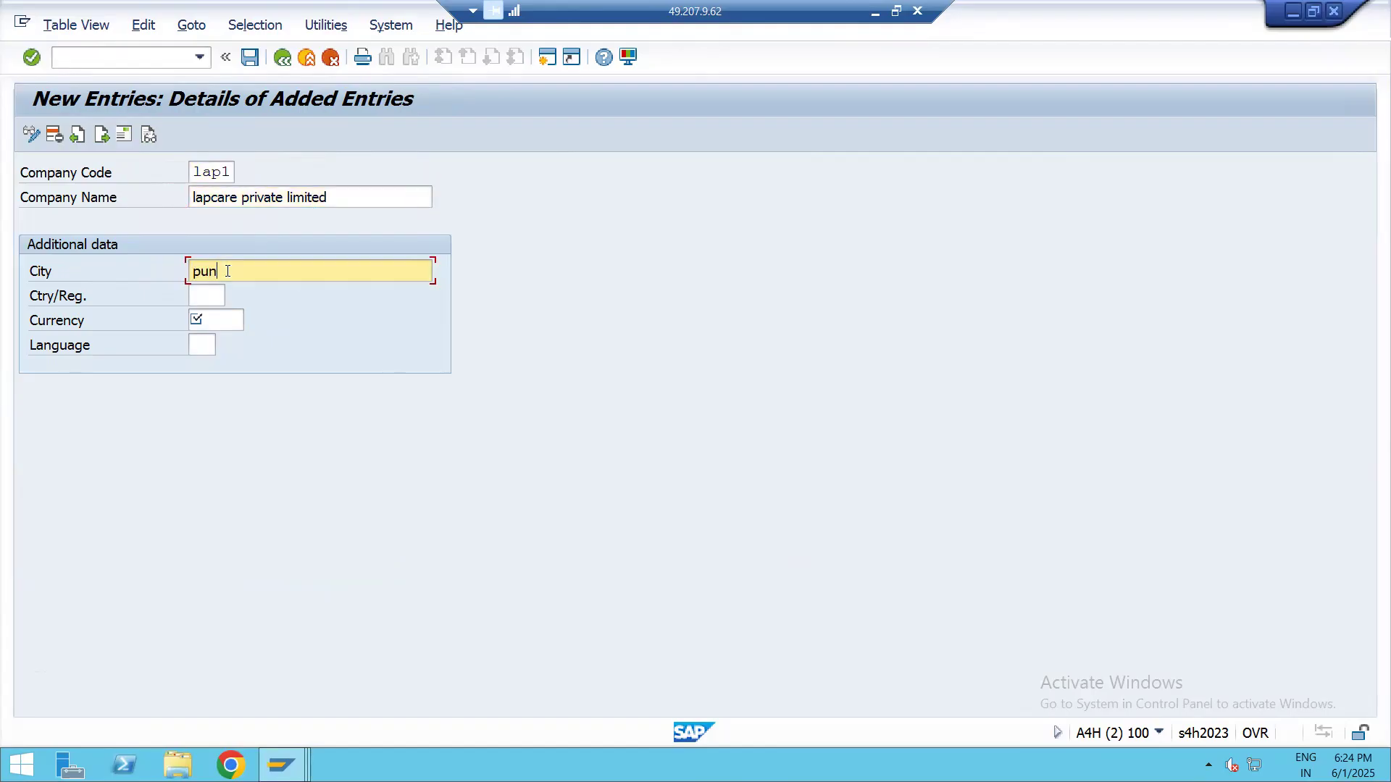
click(206, 296)
text(in)
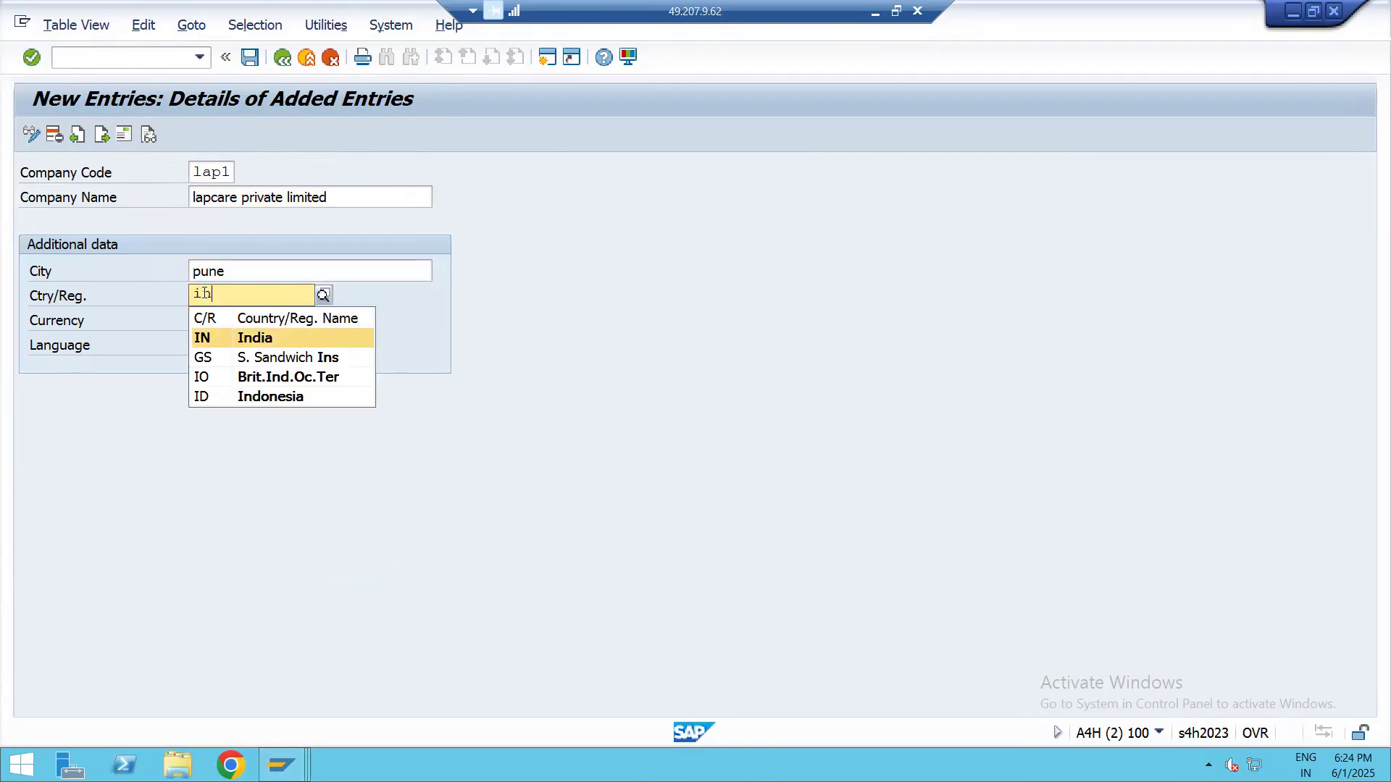
click(217, 338)
Set the company code's currency to INR (Indian Rupee) and its language to en
click(229, 320)
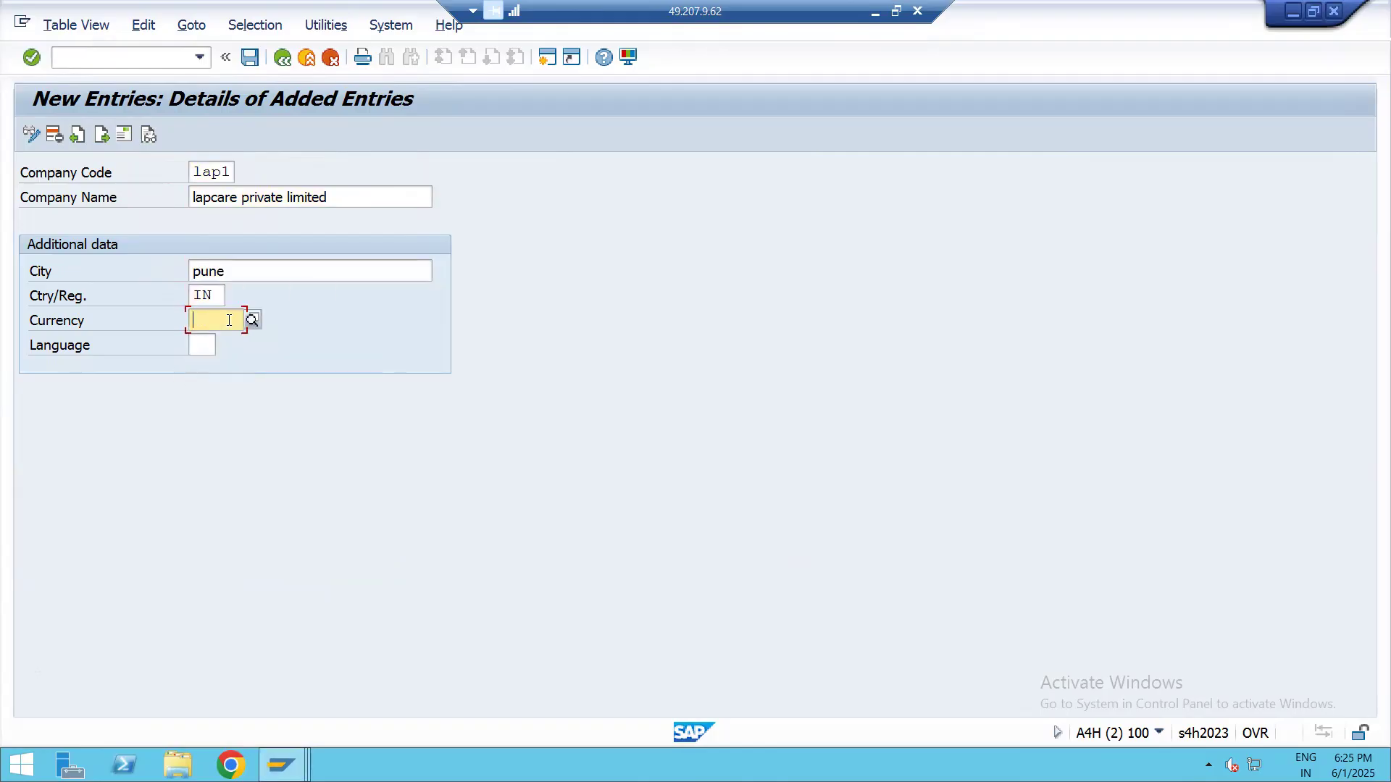
text(inr)
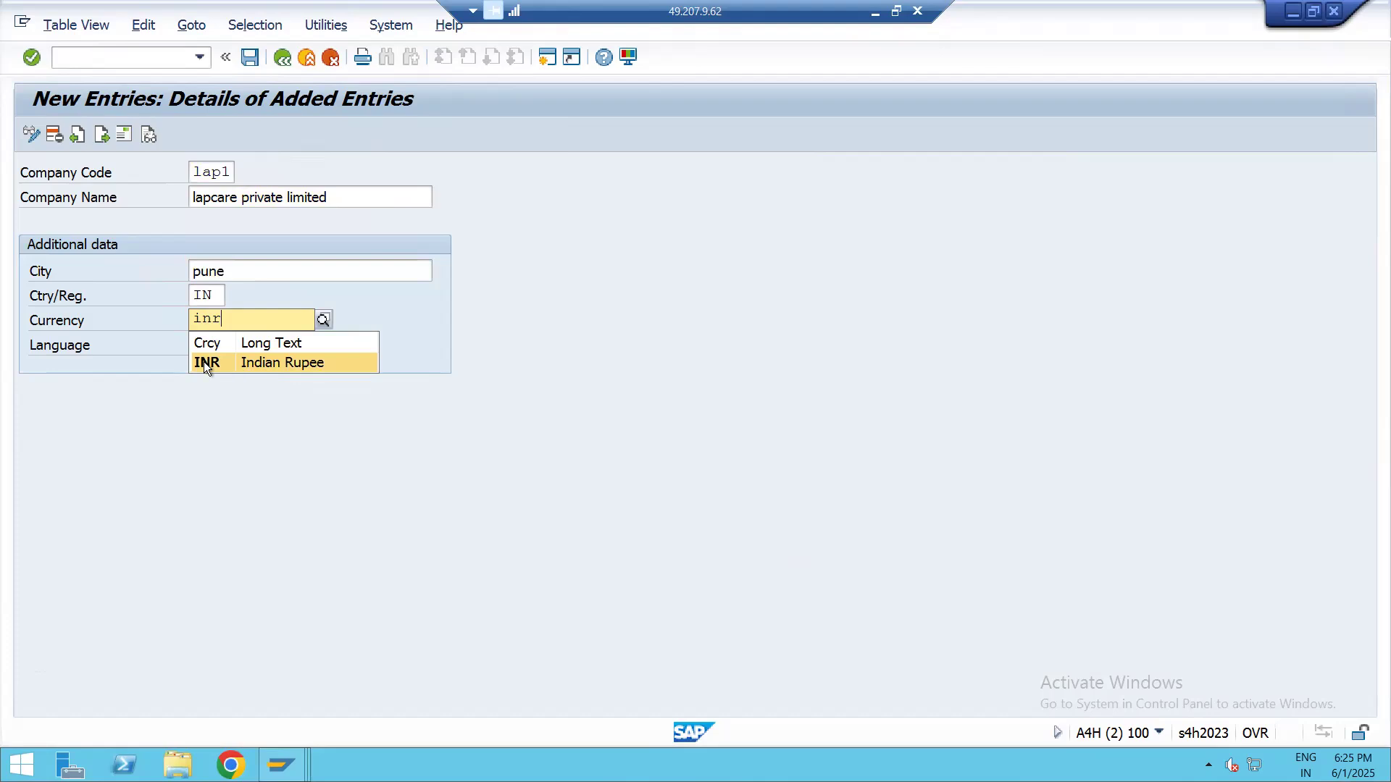
click(203, 362)
click(203, 342)
text(en)
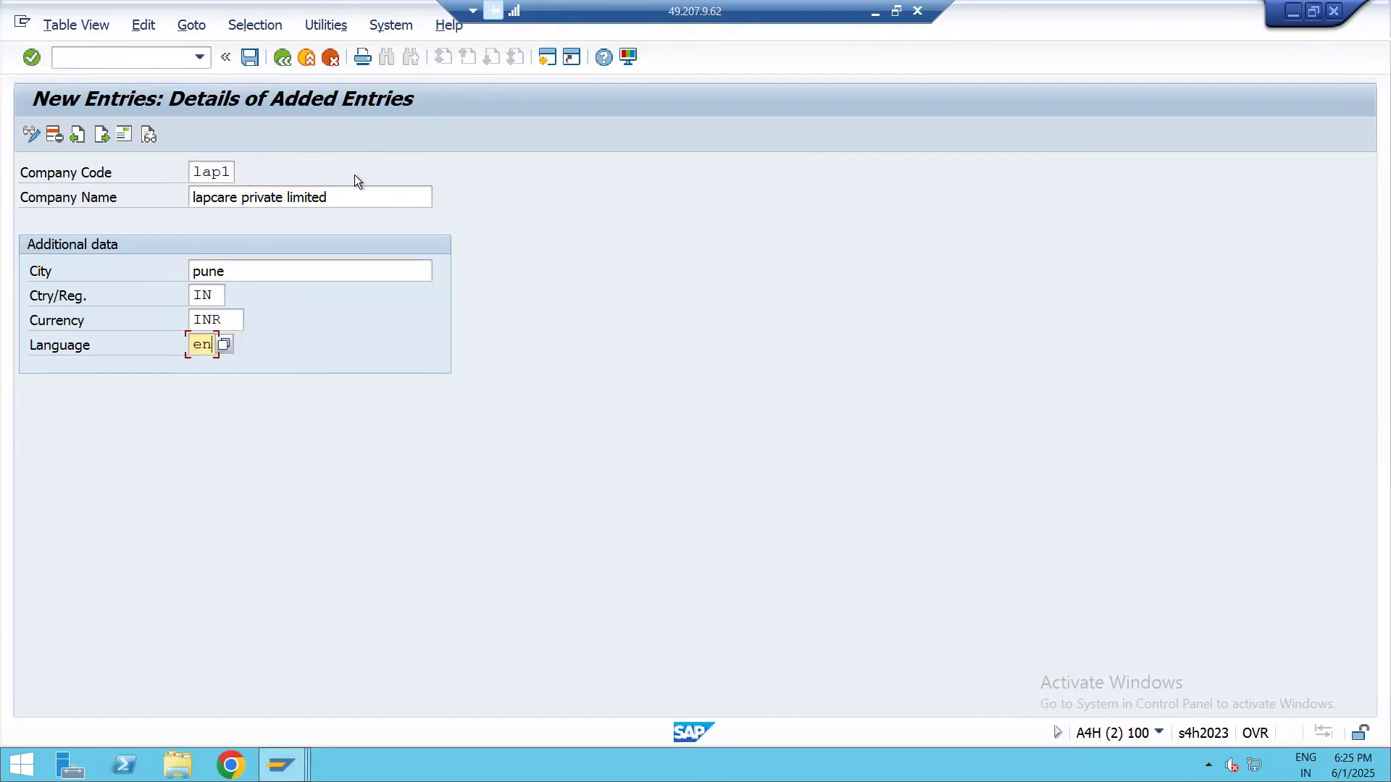
drag(330, 197, 193, 216)
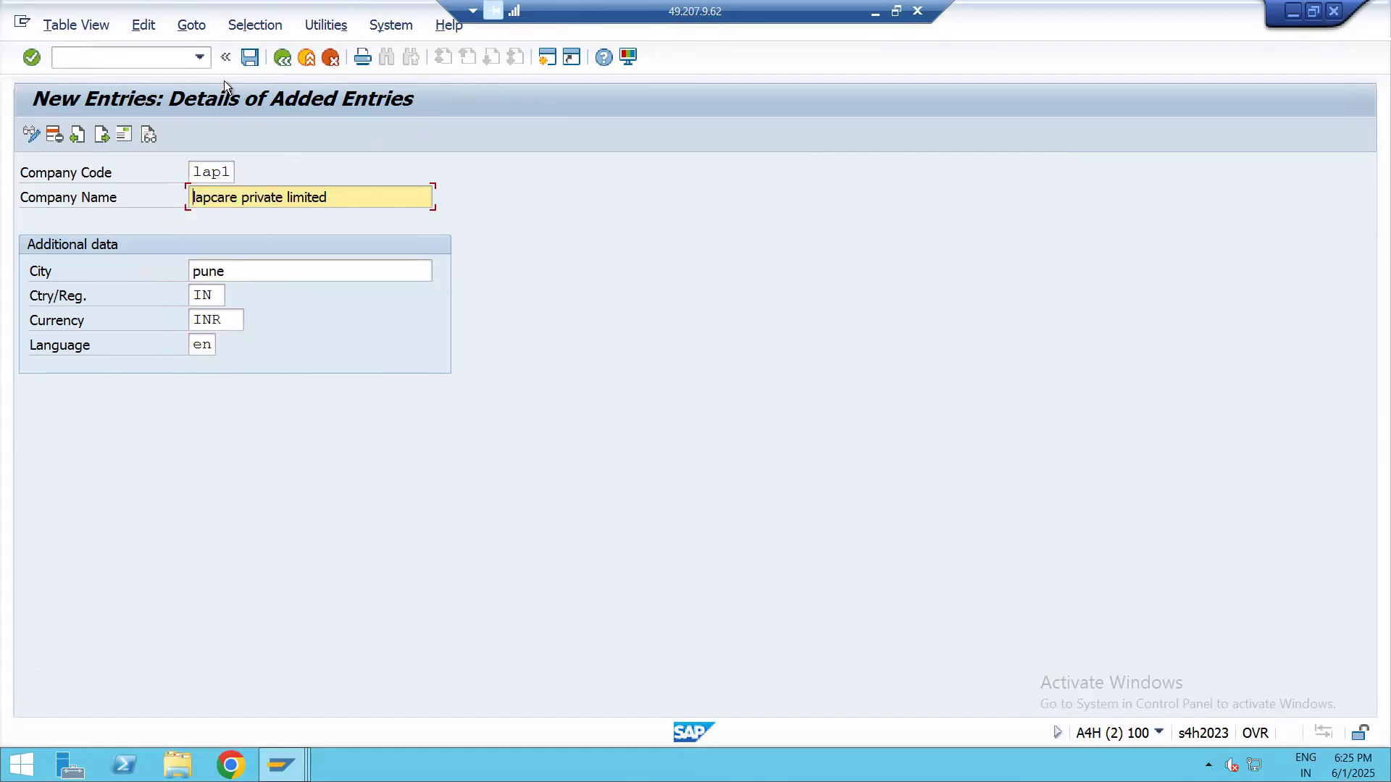
Save the new company code and fill its address with the name lapcare private limited and country IN (India)
click(249, 58)
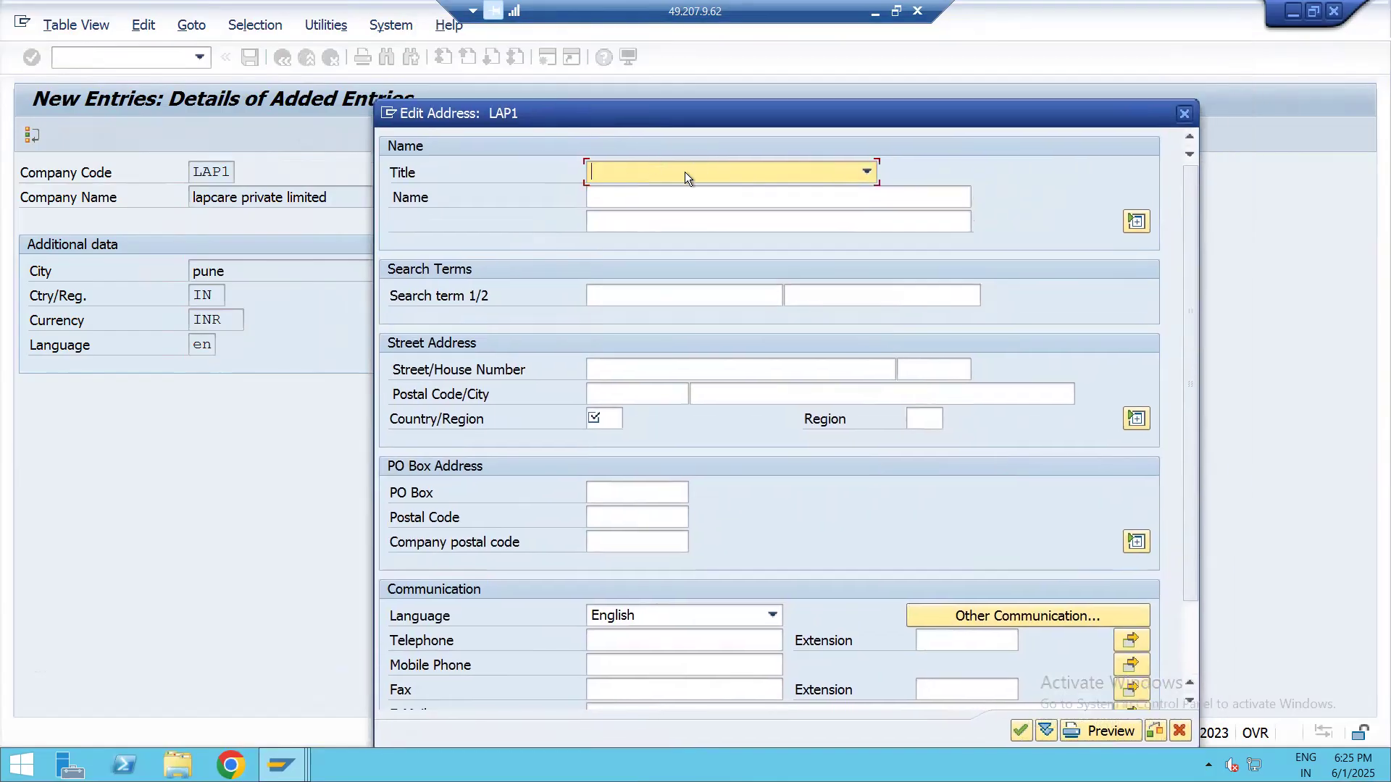
click(639, 194)
text(lapcare private limited)
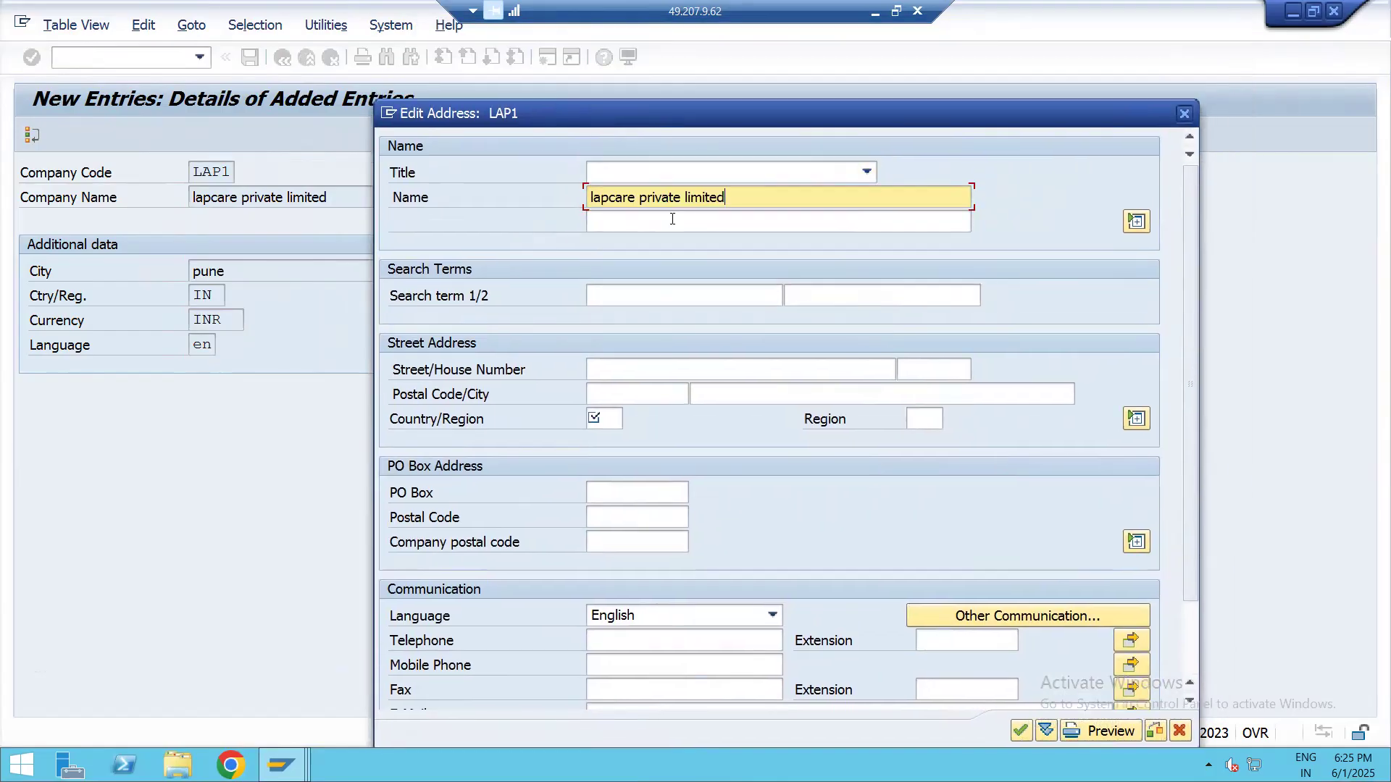
click(606, 421)
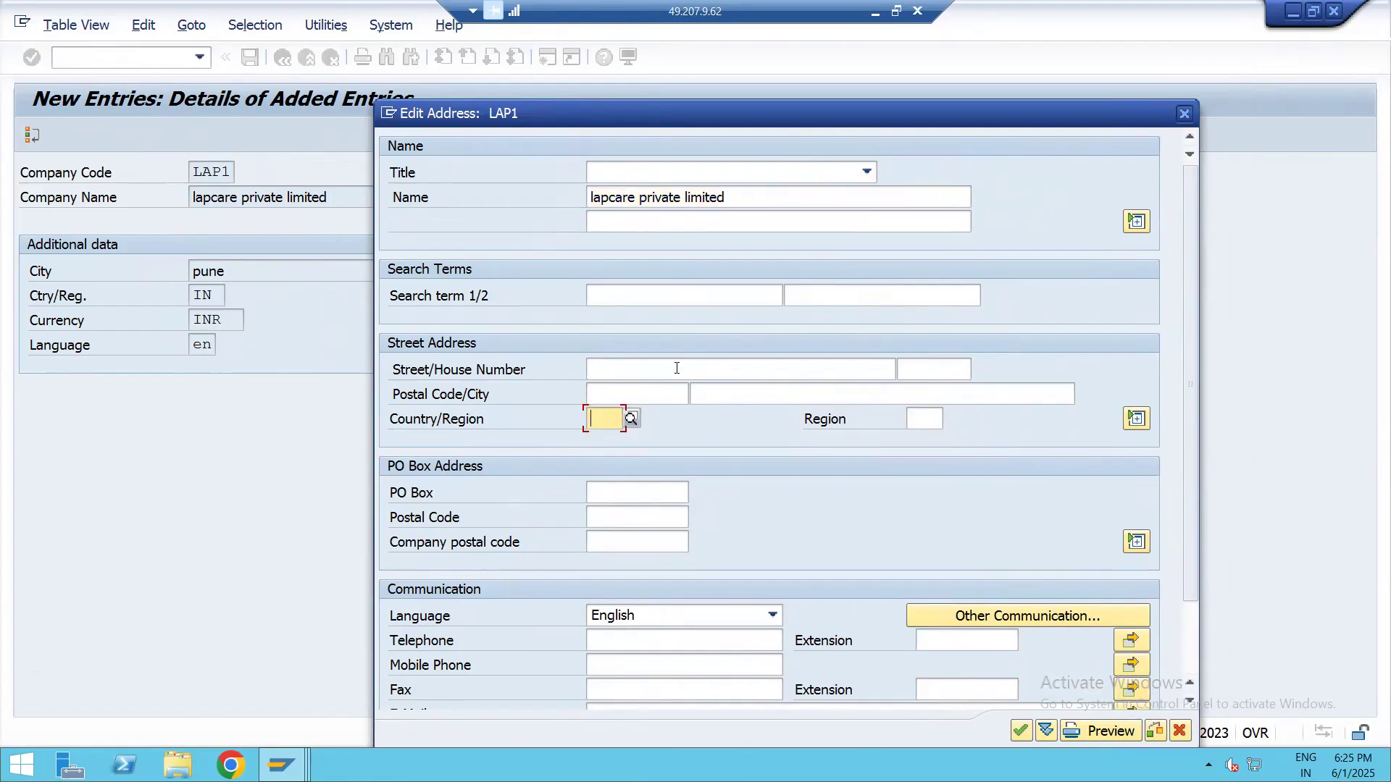
text(in)
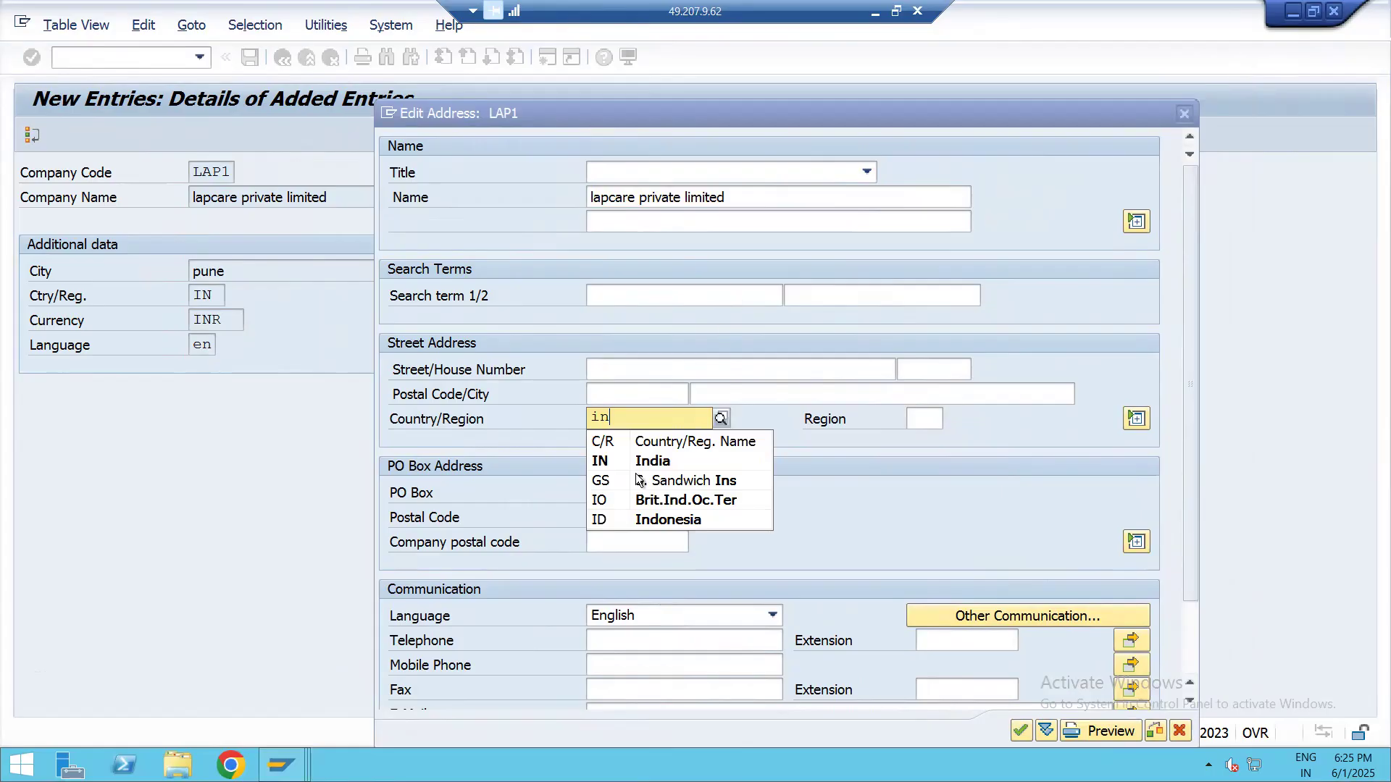
click(636, 464)
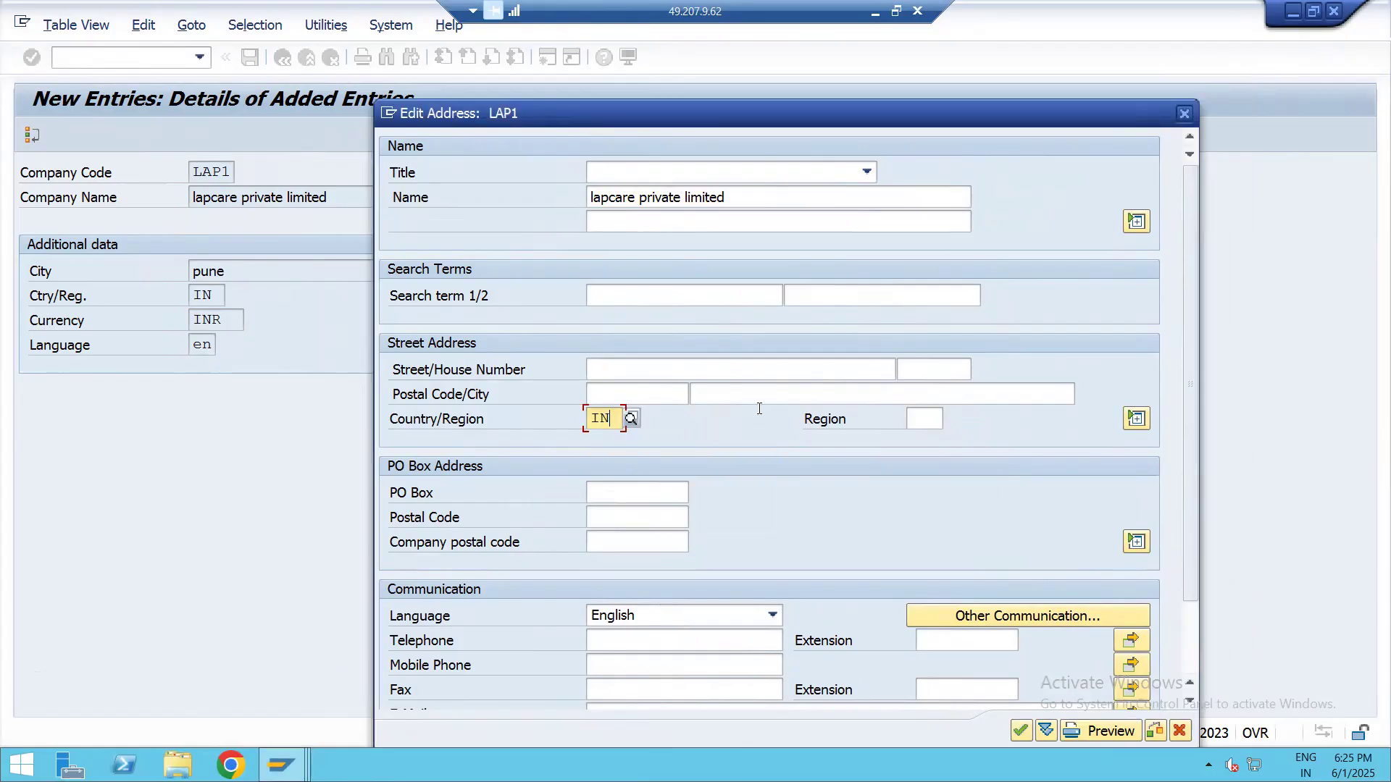
Set the address region to MH (Maharashtra) and save the company code under customizing request A4HK903093
scroll(833, 435, down, 3)
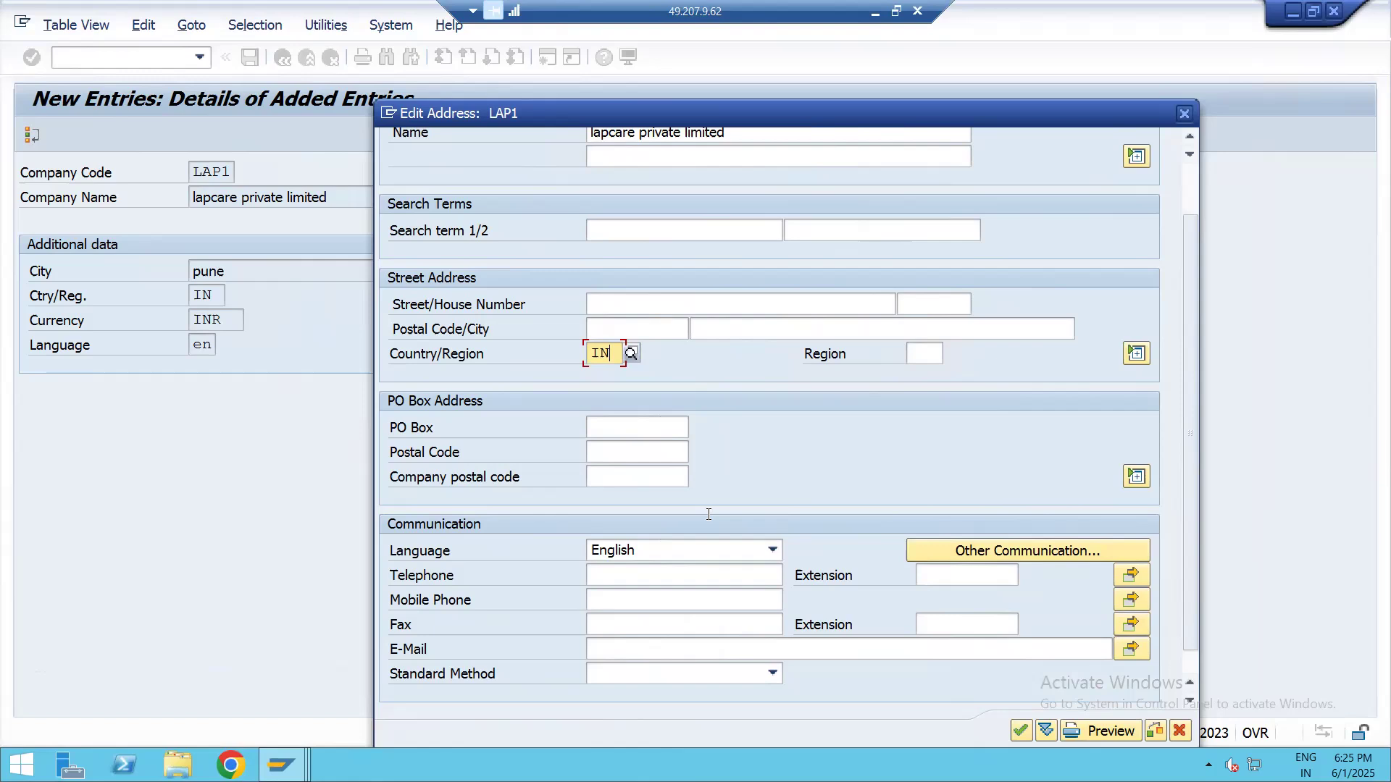
key(Tab)
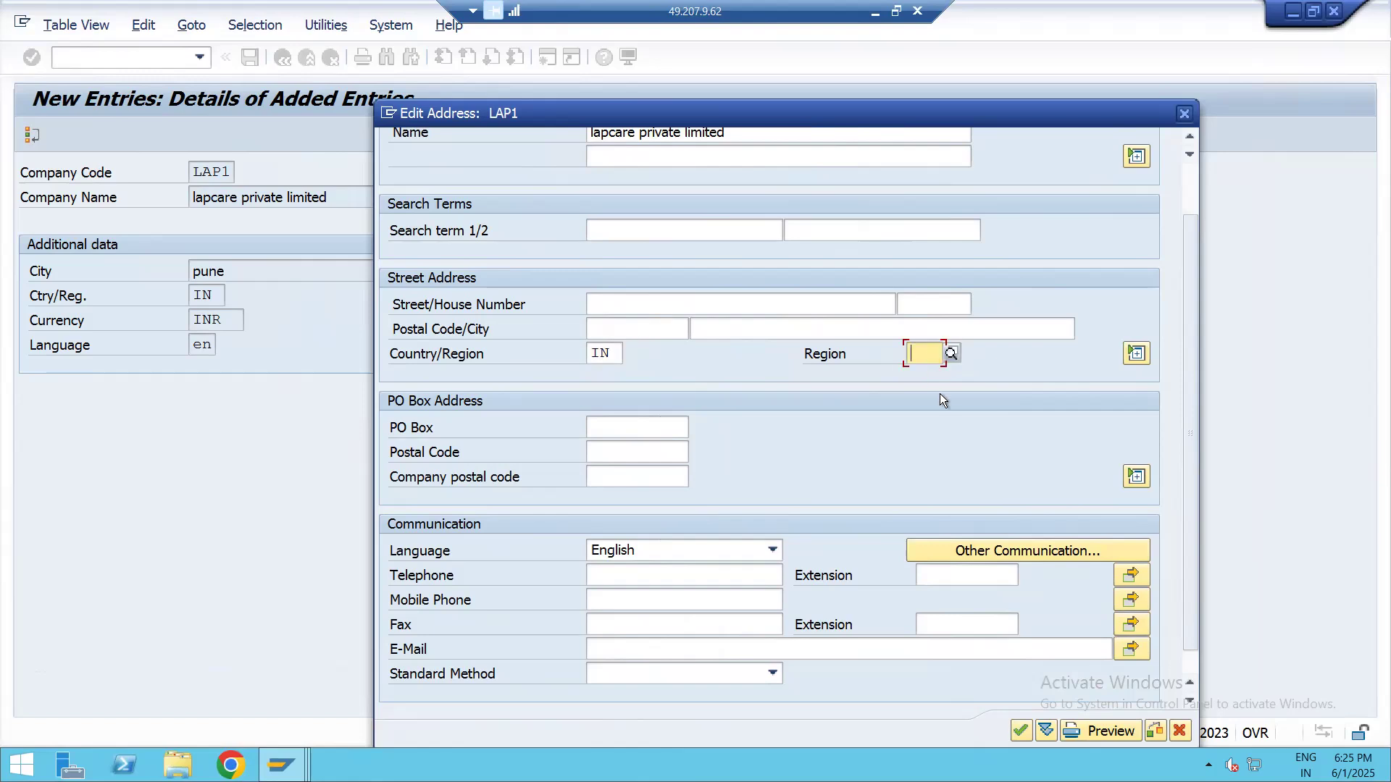
text(mh)
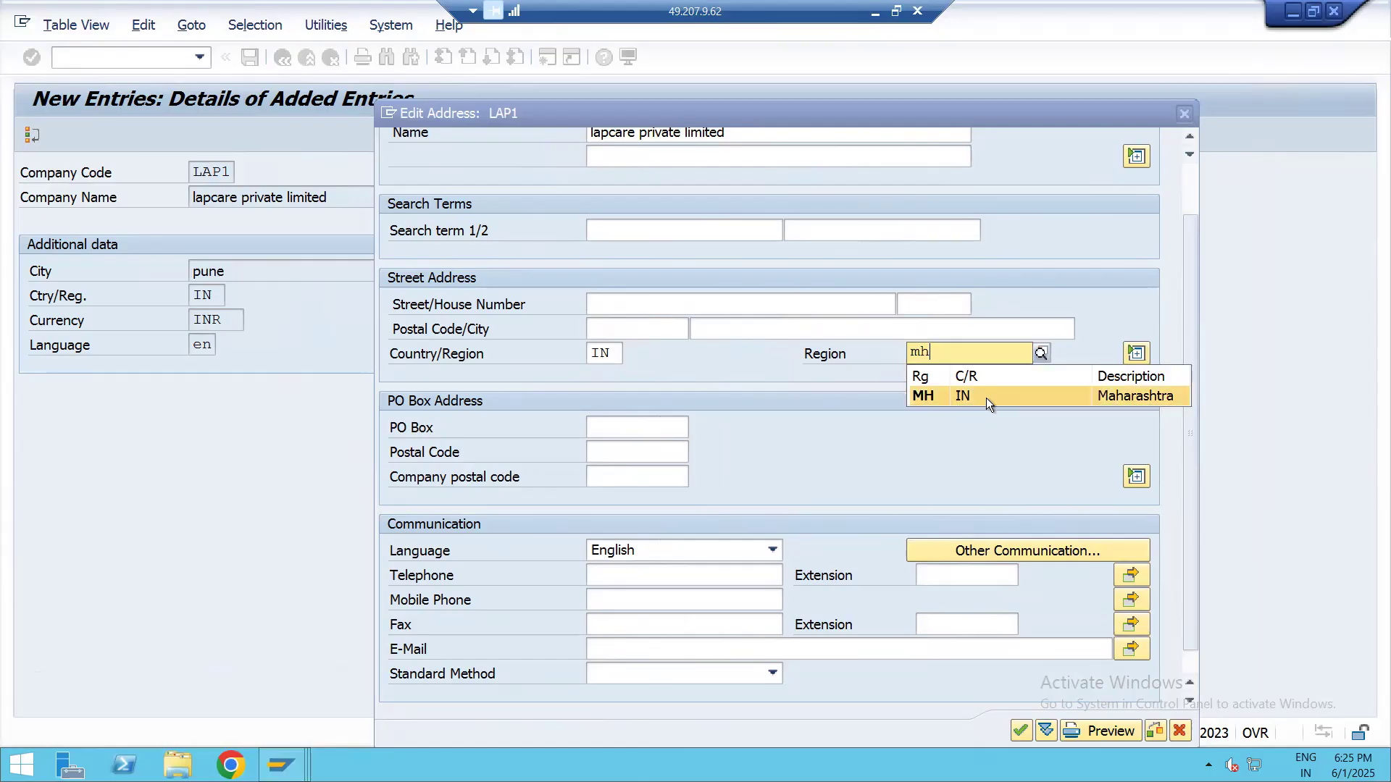
click(985, 398)
scroll(846, 468, down, 1)
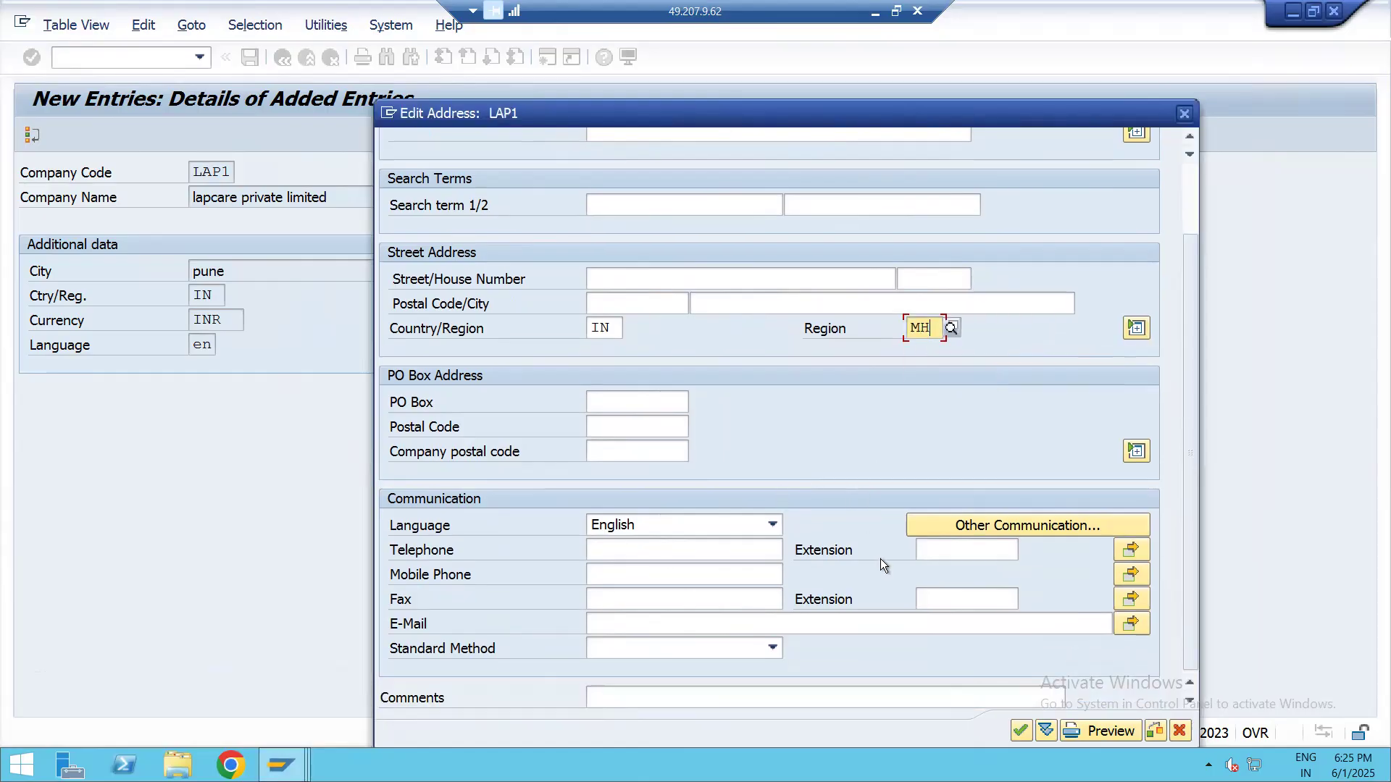
drag(1202, 450, 1201, 210)
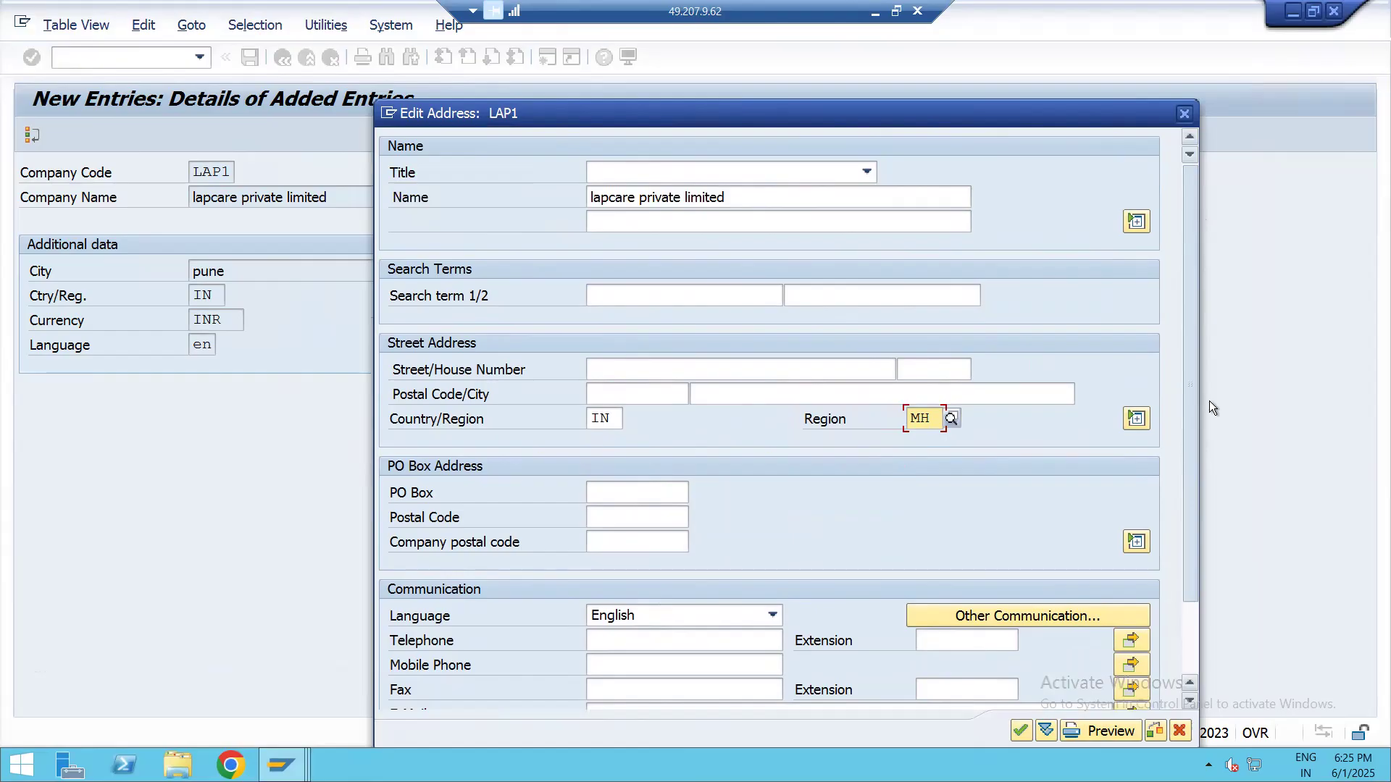
scroll(1033, 707, down, 3)
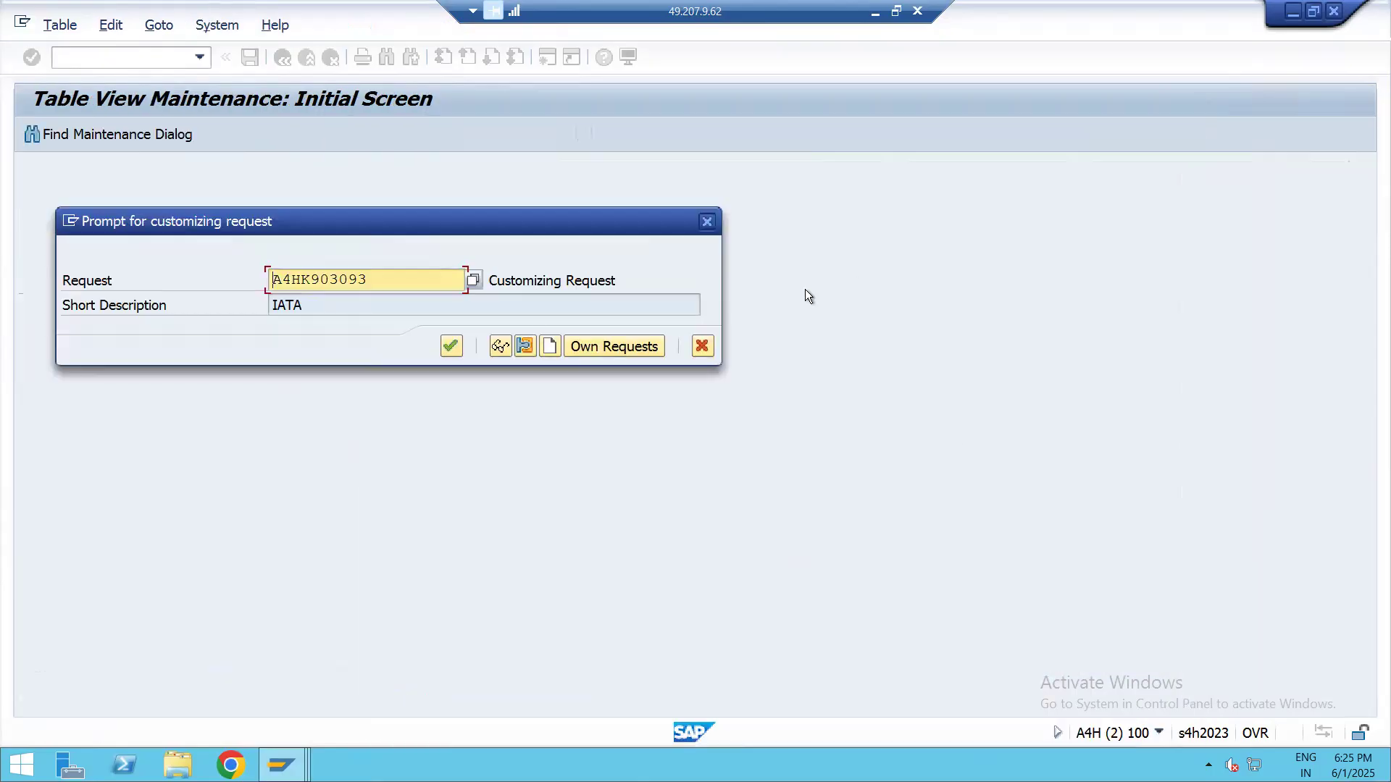
click(449, 346)
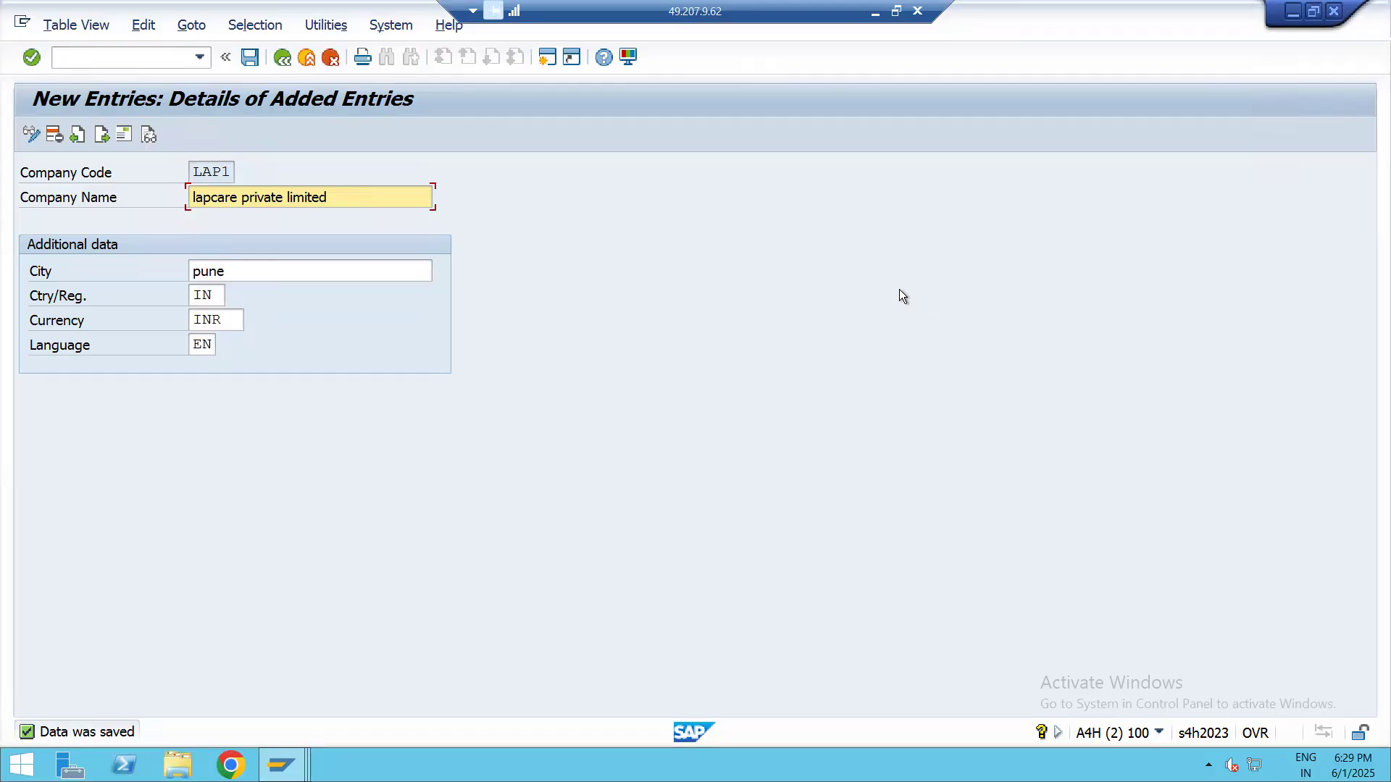
Switch to the Excel topic map and review the company and company code entries and the T-code for assigning company code to company
click(875, 10)
click(780, 253)
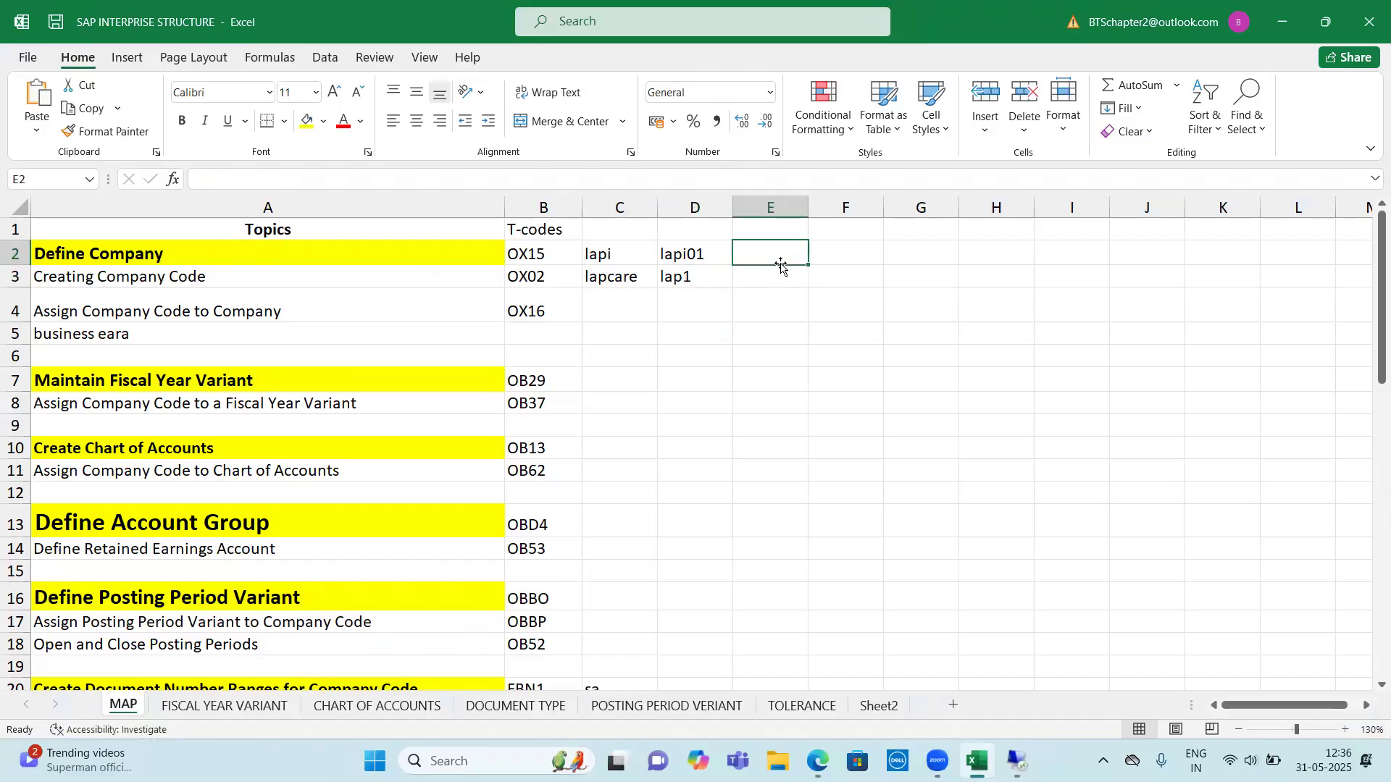
drag(531, 254, 797, 255)
drag(543, 282, 691, 280)
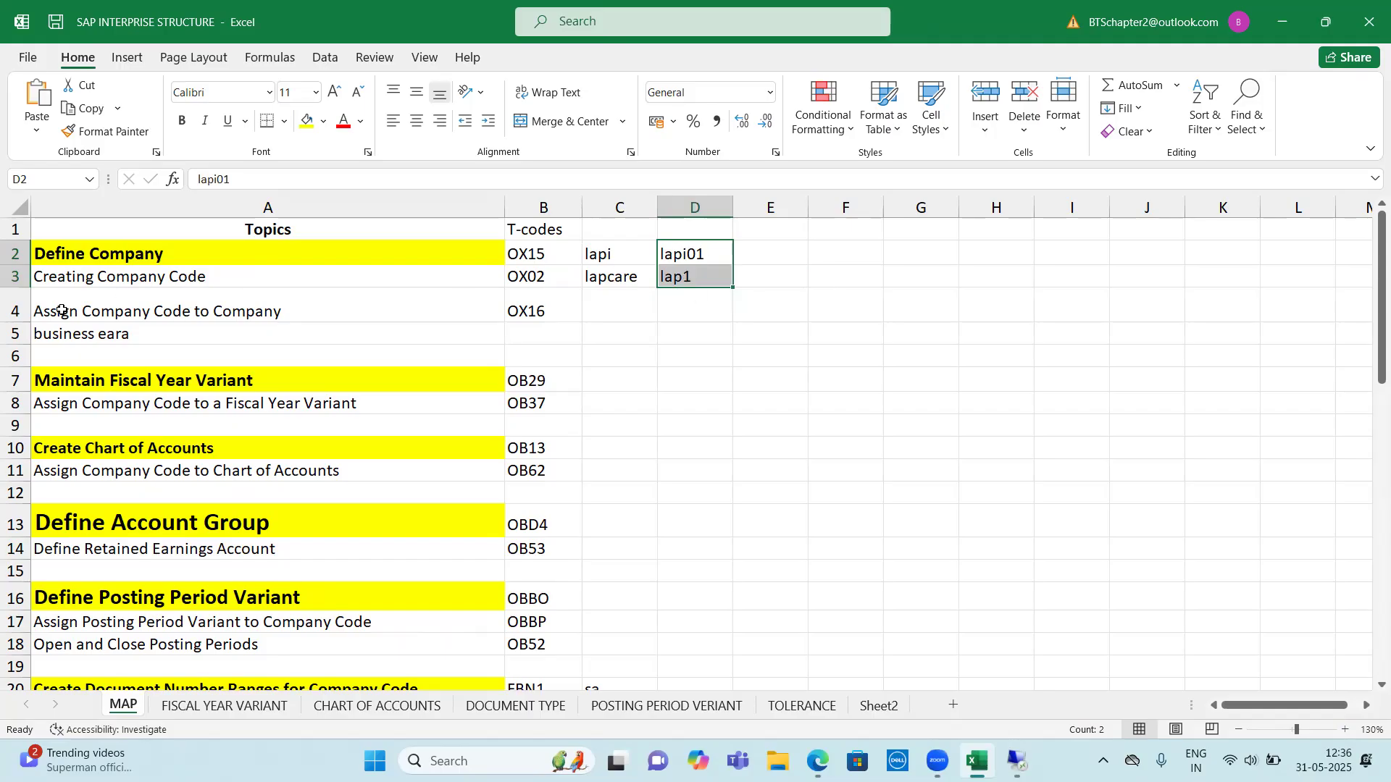
drag(264, 317, 551, 315)
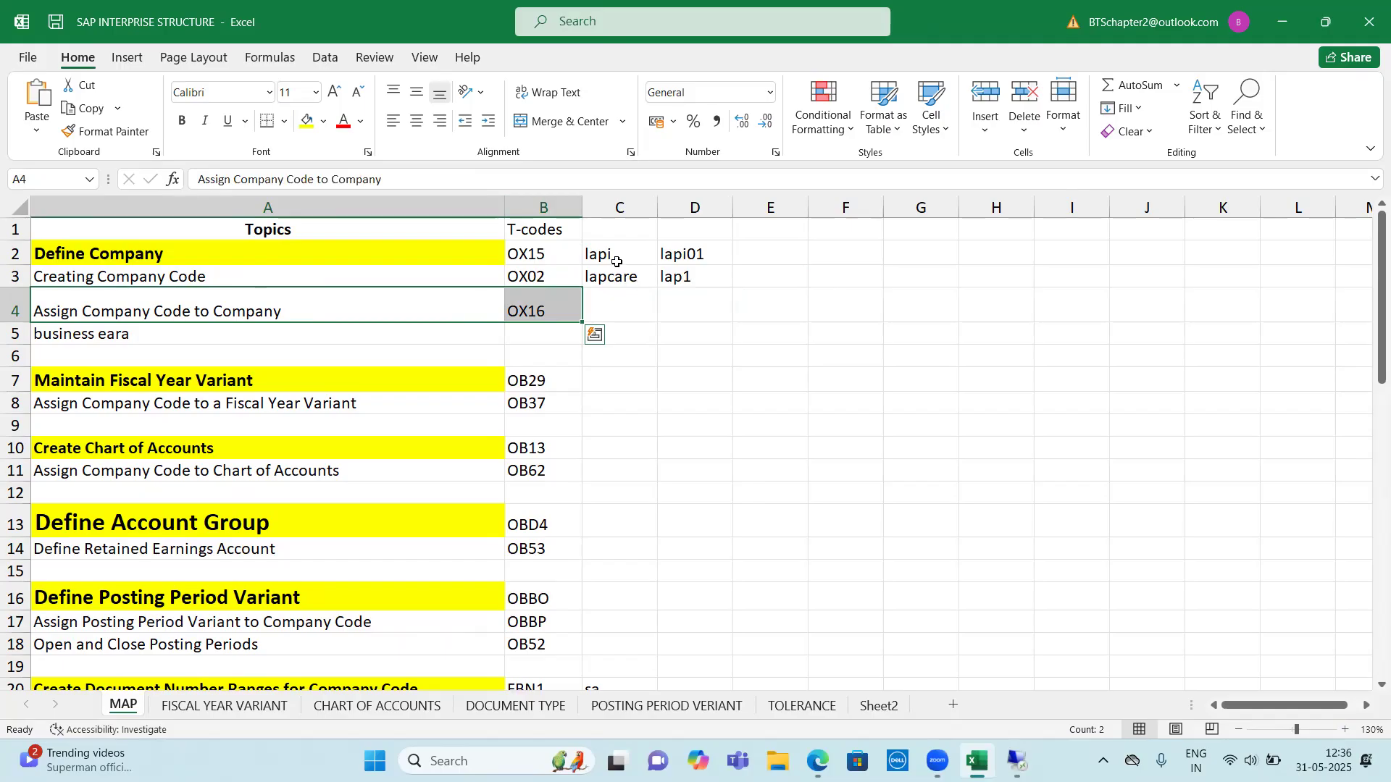
click(619, 257)
click(616, 277)
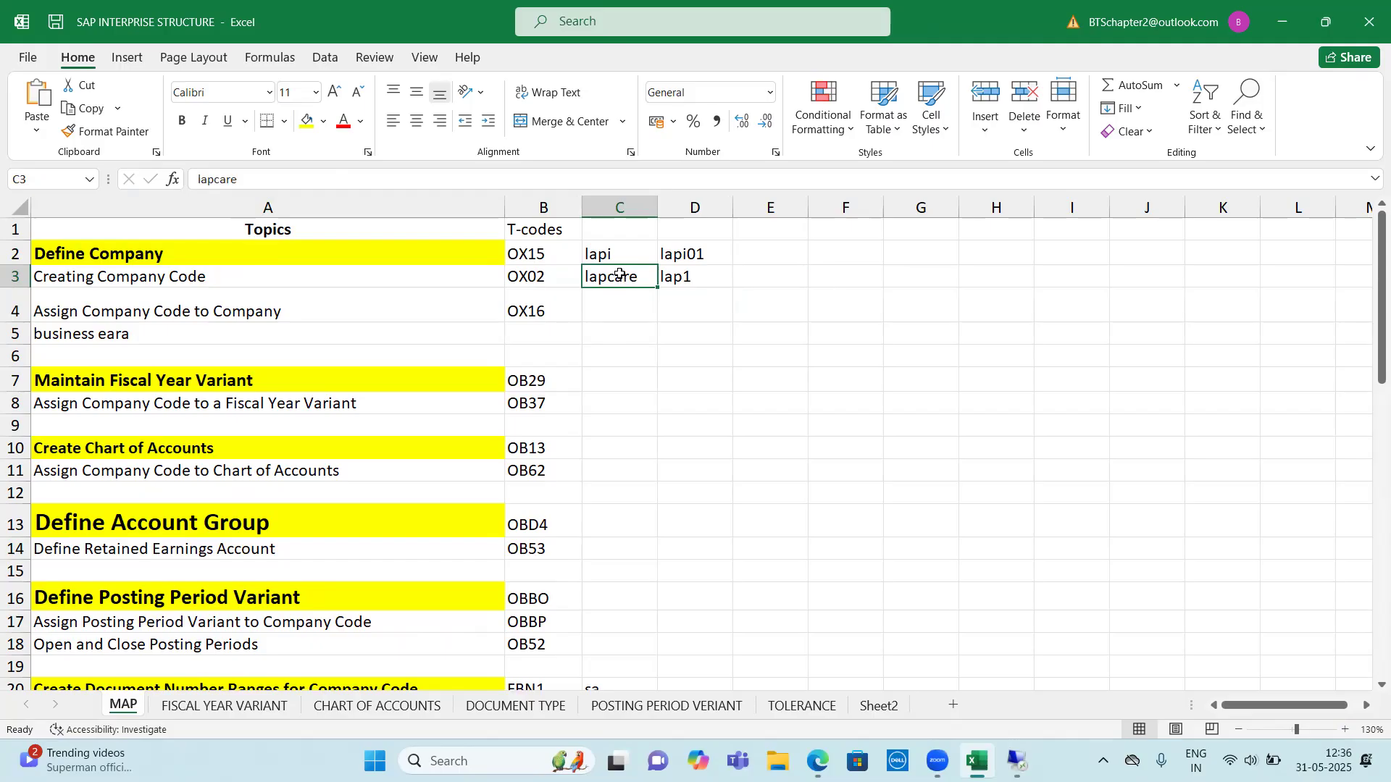
click(621, 258)
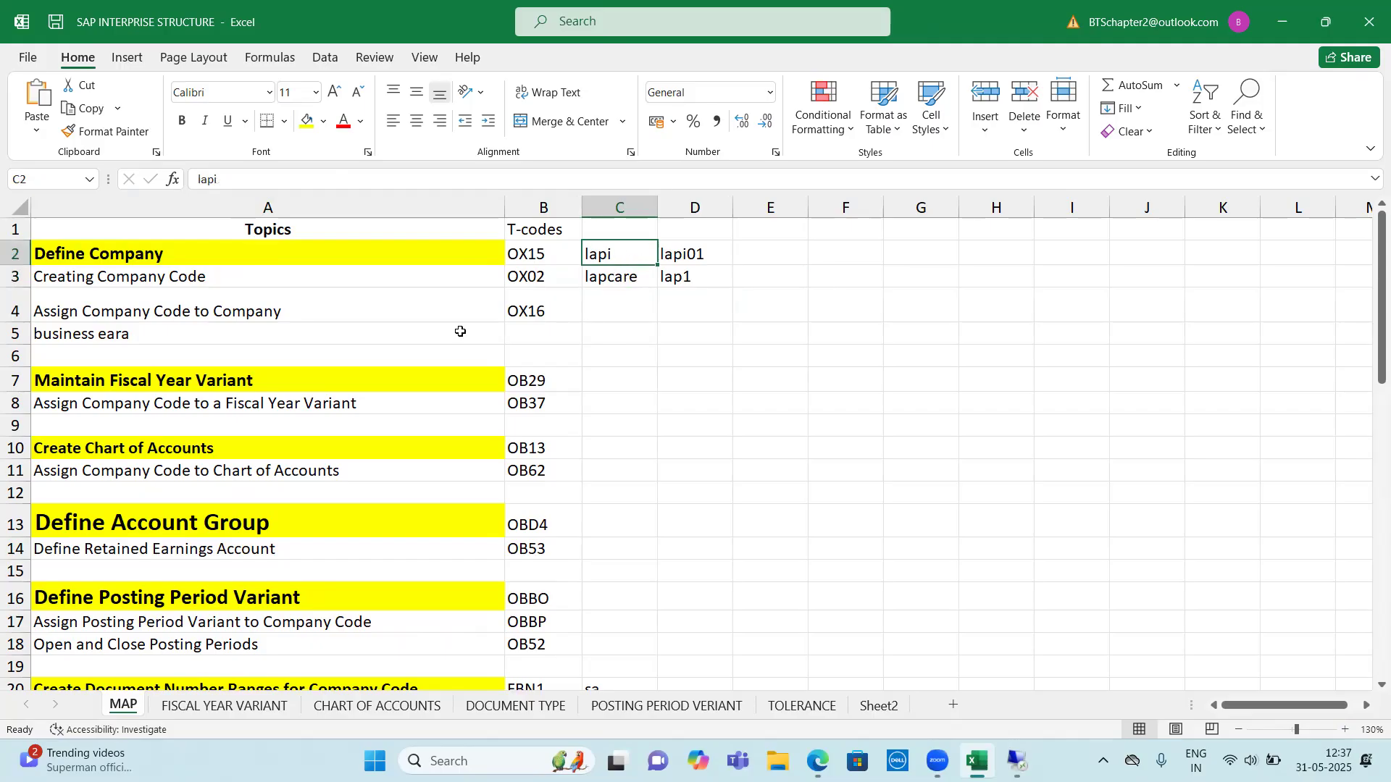
drag(223, 302, 526, 309)
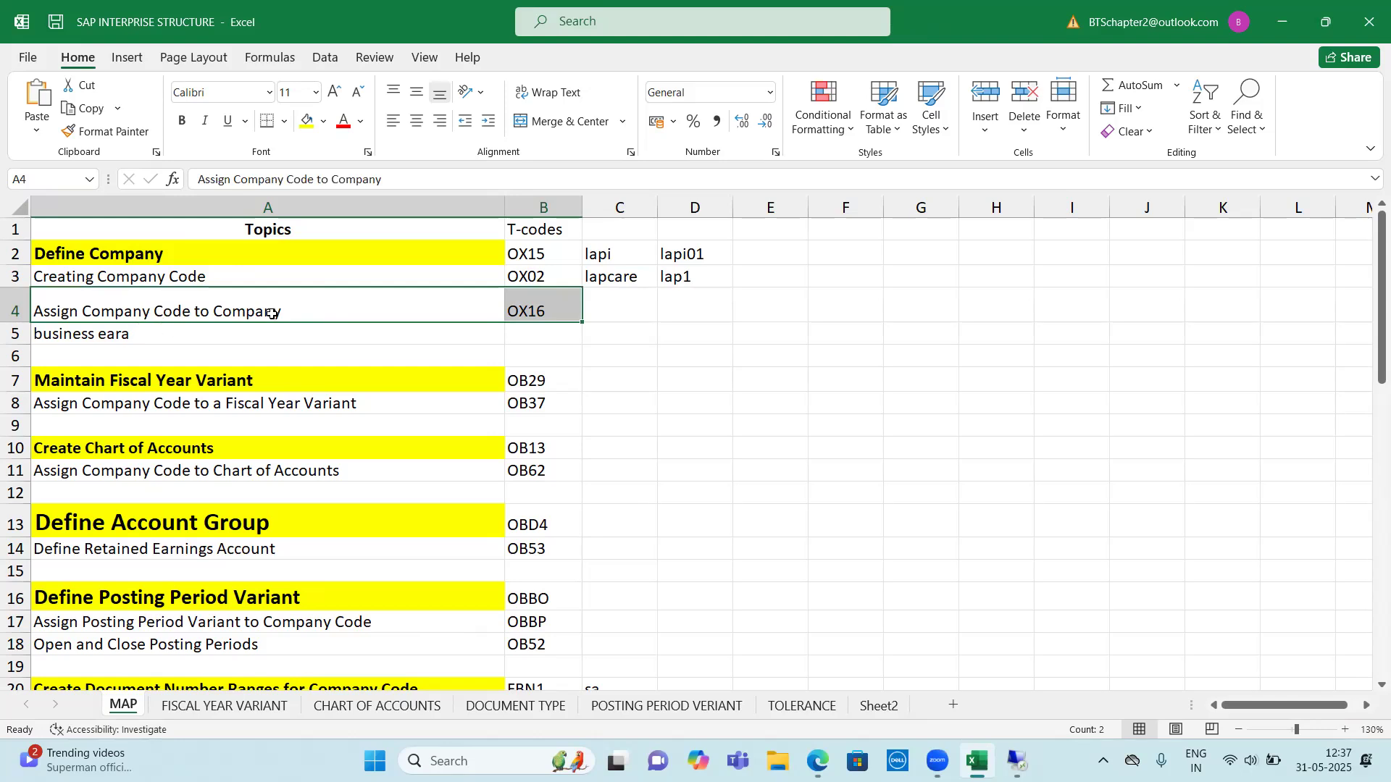
click(544, 310)
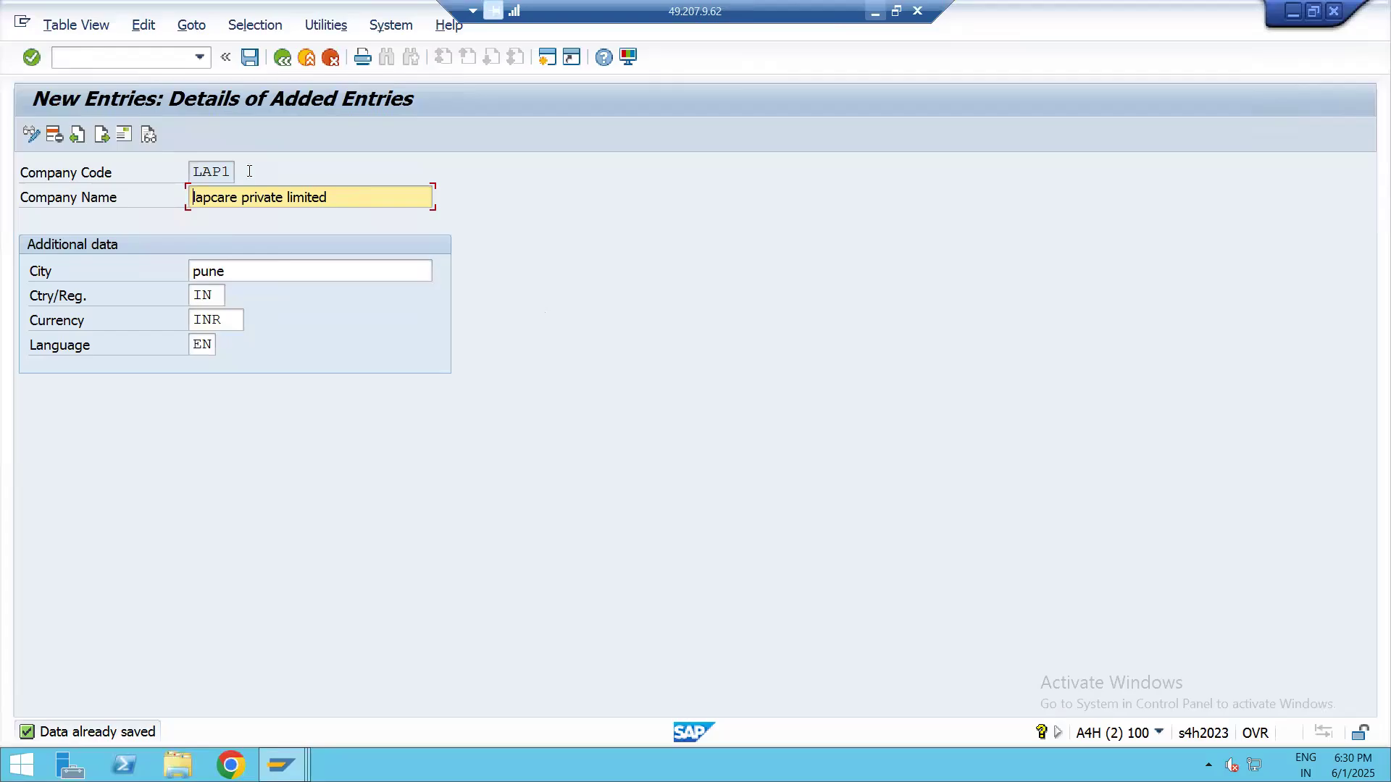
Switch back to SAP, leave the company code maintenance and return to SAP Easy Access with /n
click(119, 59)
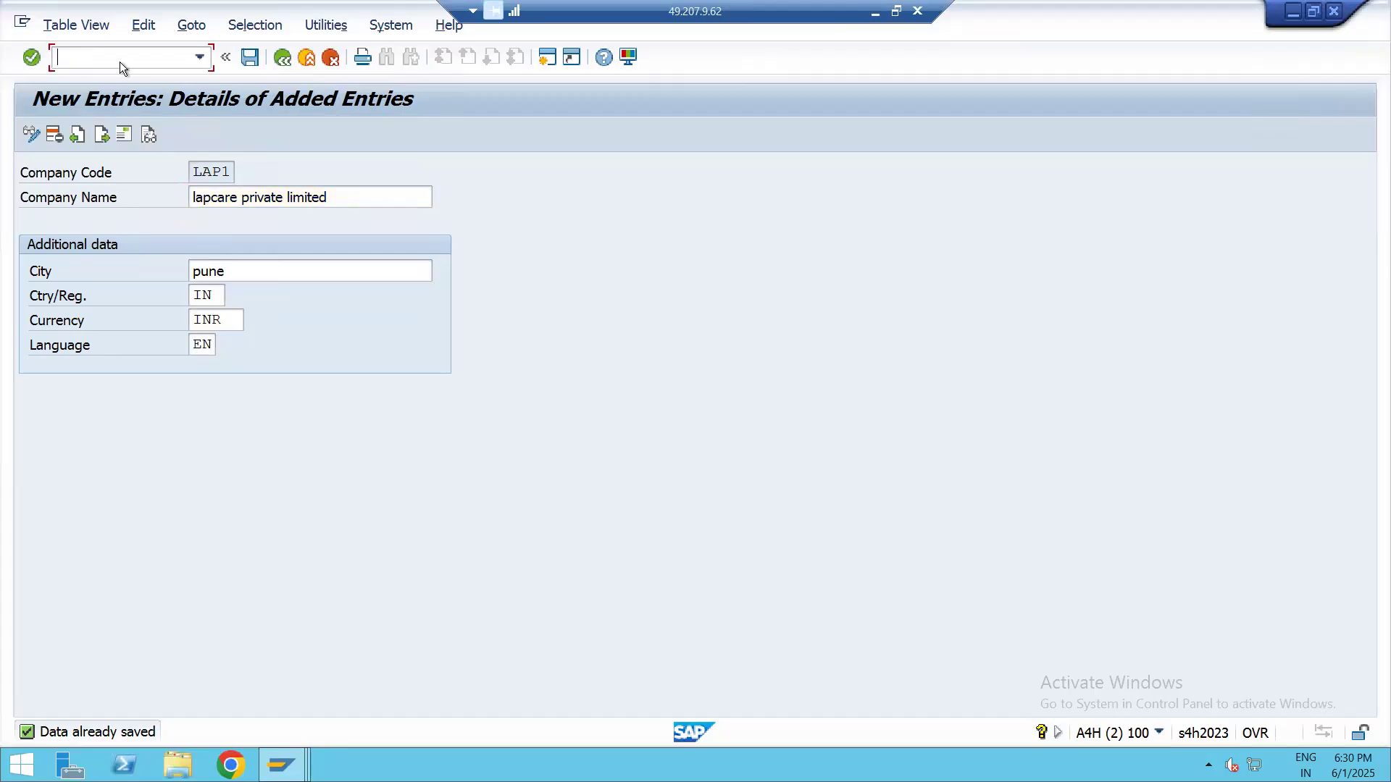
key(Return)
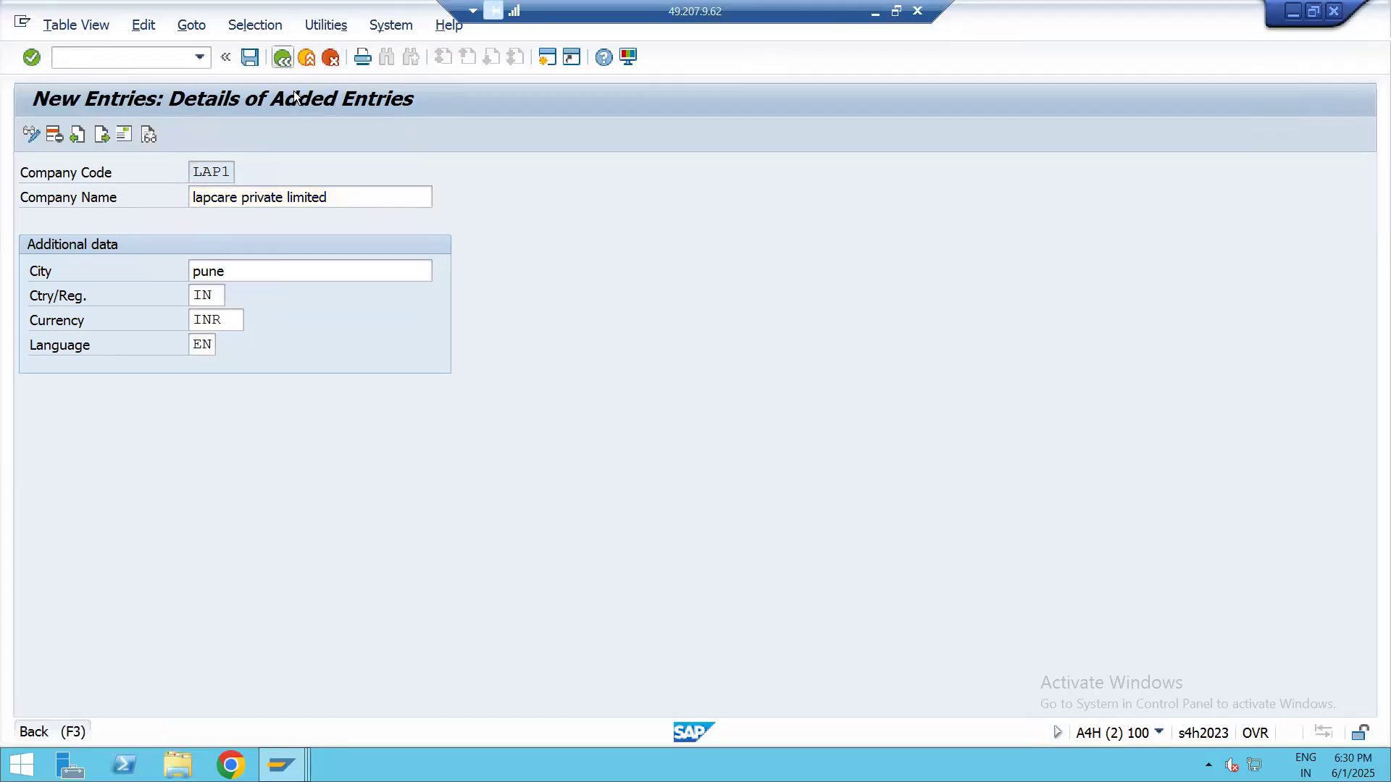
click(283, 58)
click(282, 58)
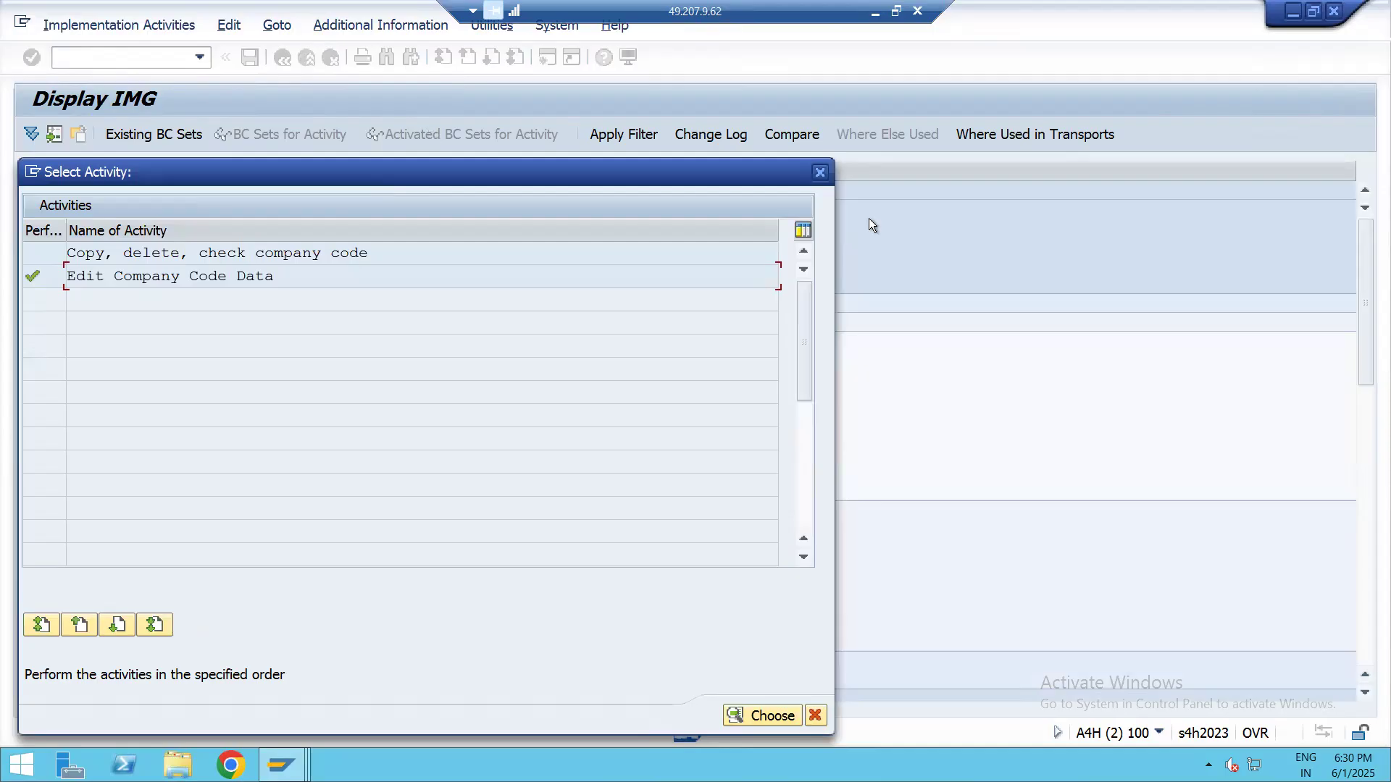
click(820, 174)
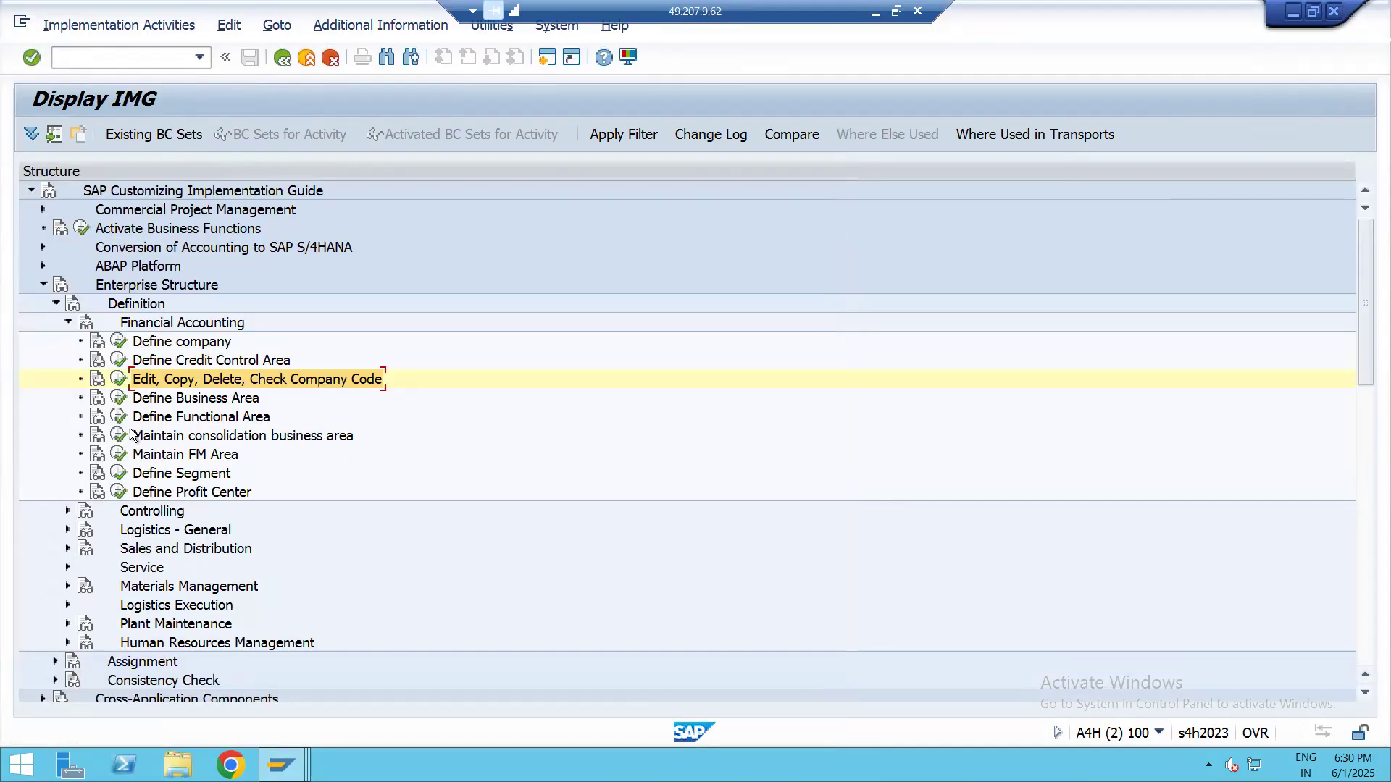
text(/n)
key(Return)
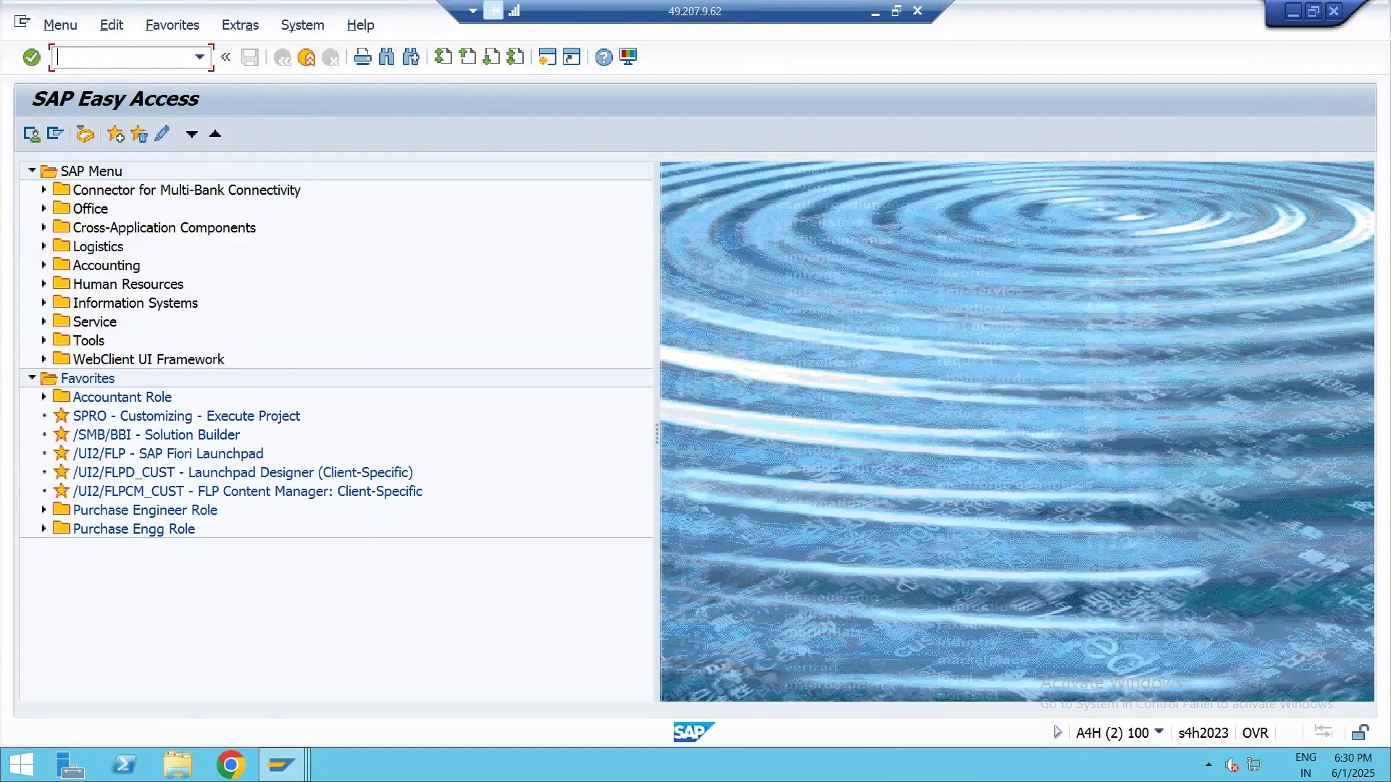
Run transaction spro and display the SAP Reference IMG
text(spro)
key(Return)
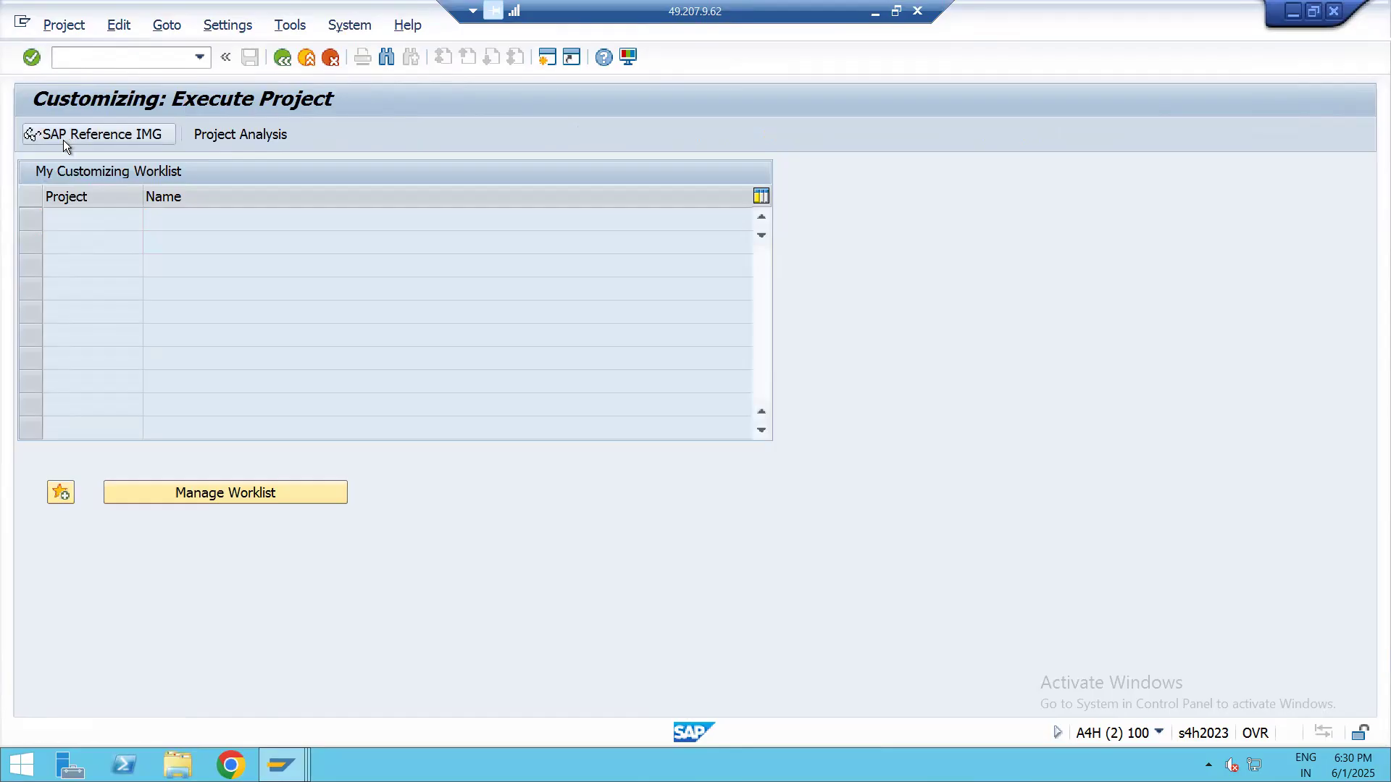
click(63, 137)
click(42, 361)
click(43, 360)
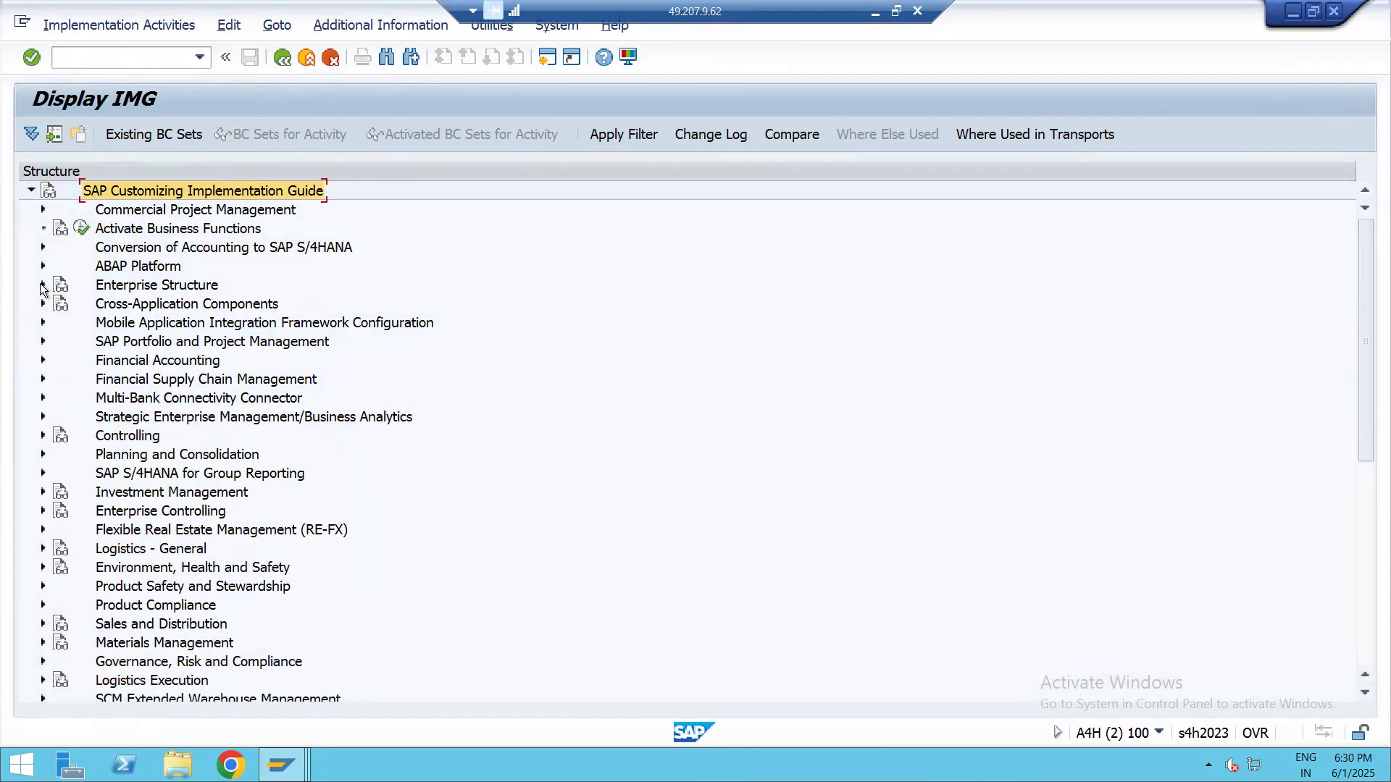
Run the Assign company code to company activity under Enterprise Structure, Assignment, Financial Accounting
click(43, 285)
click(55, 304)
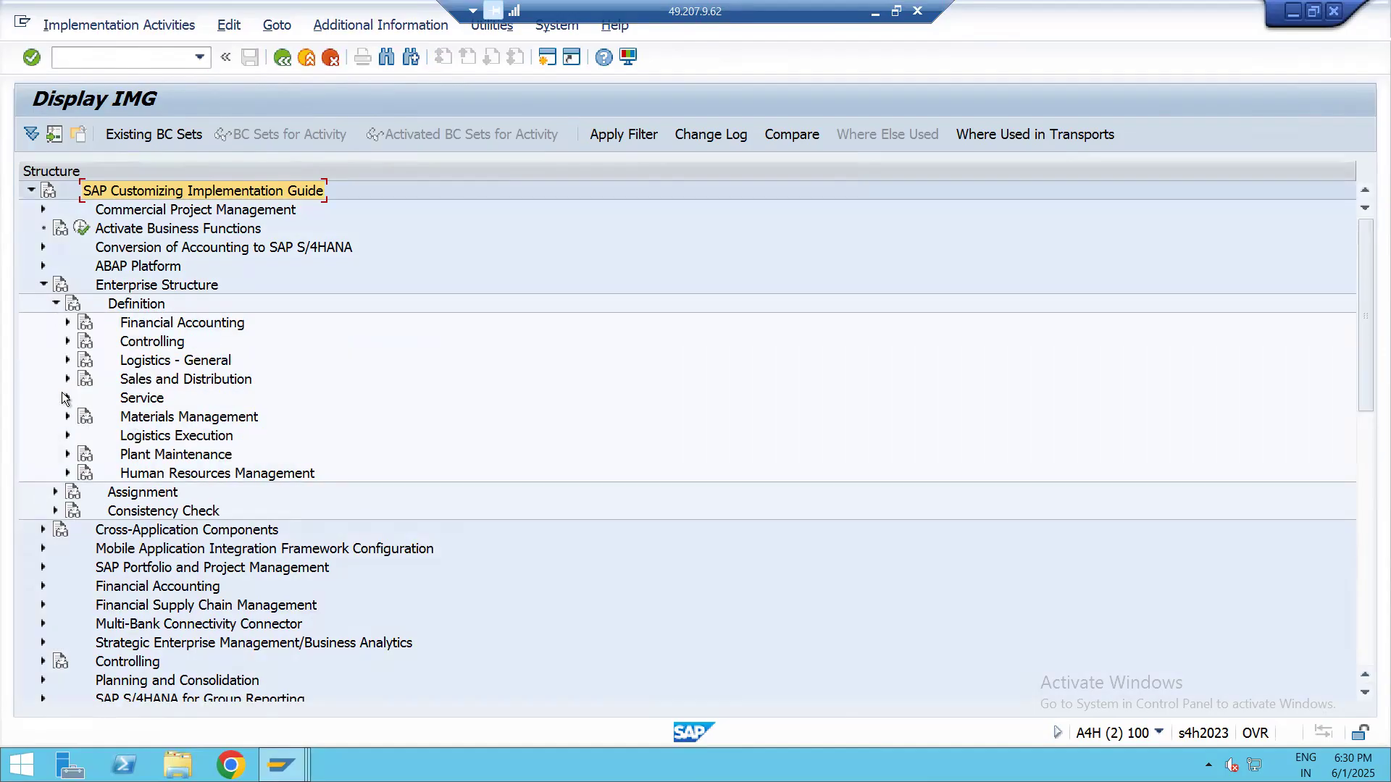
click(55, 302)
click(149, 330)
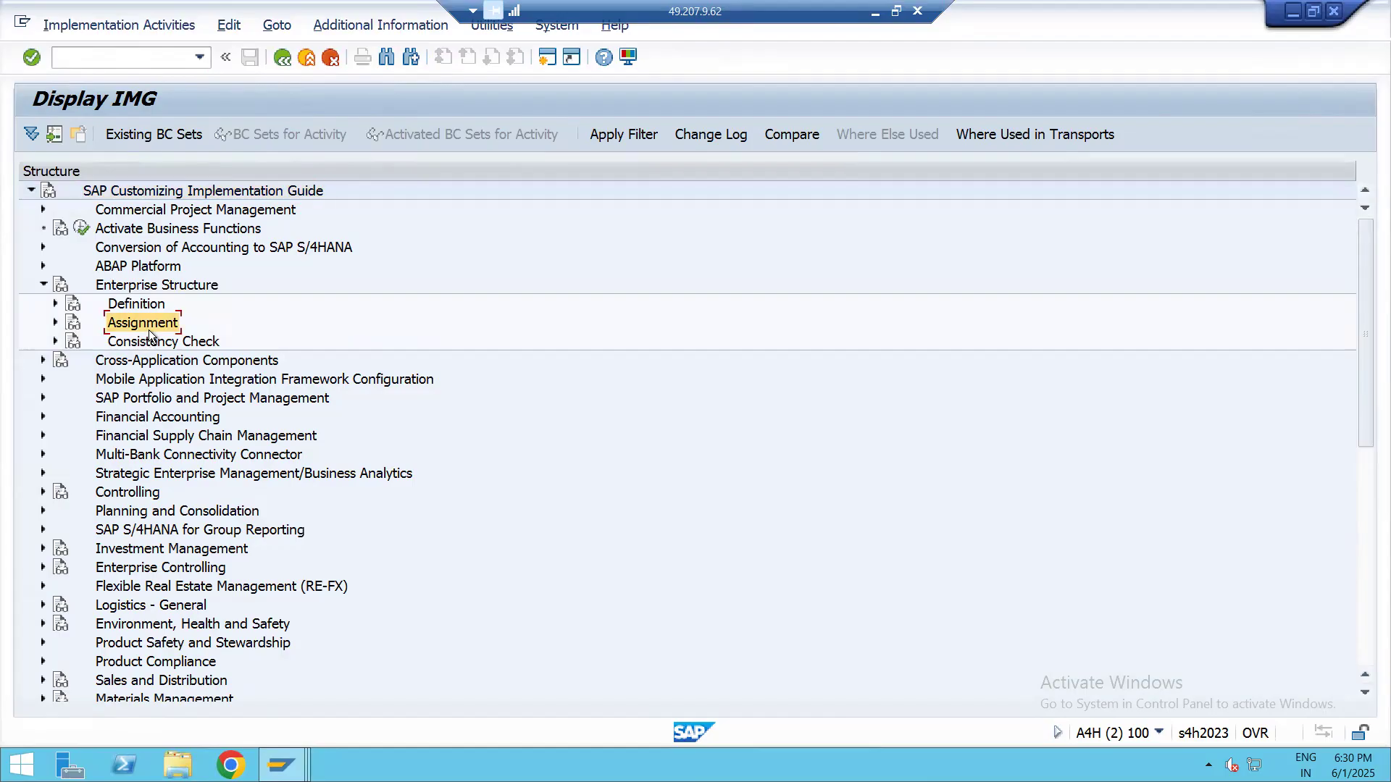
click(55, 323)
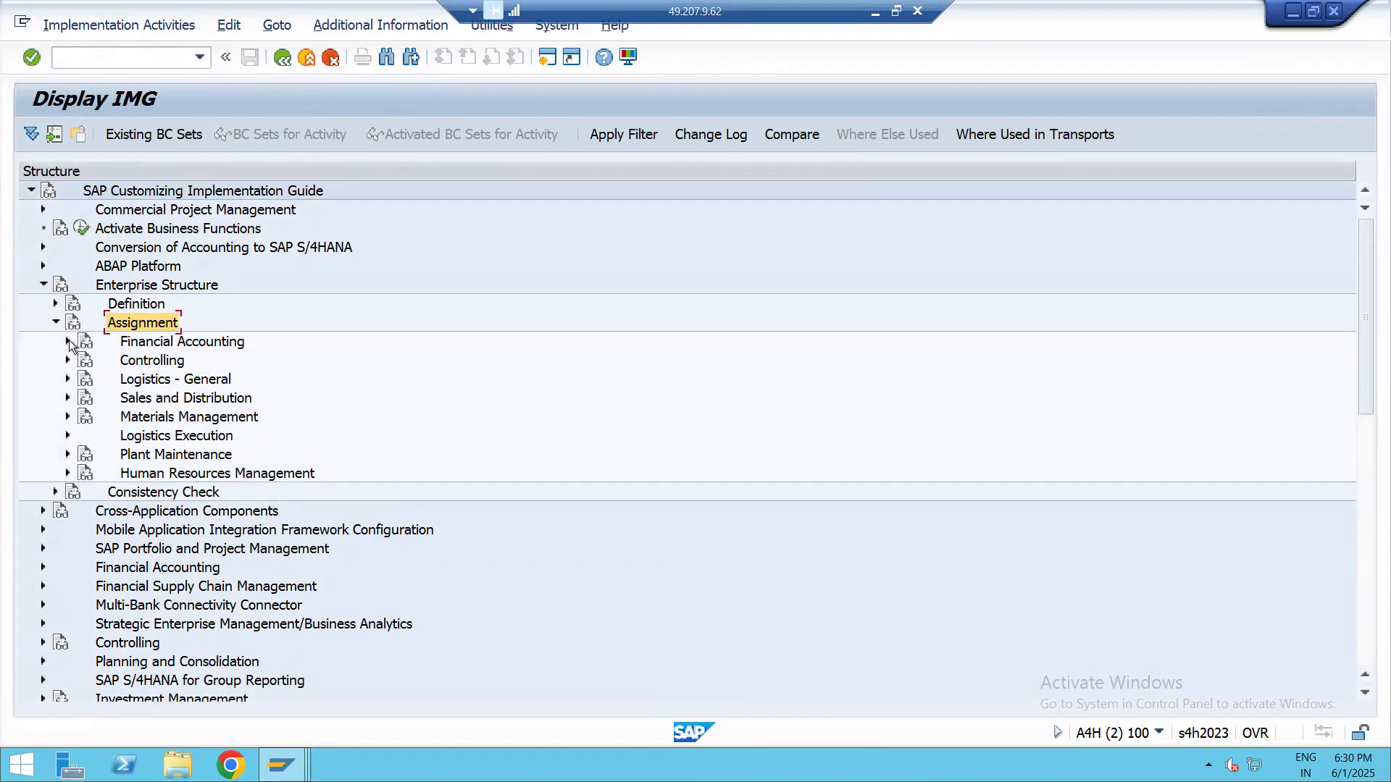
click(69, 341)
scroll(181, 341, down, 1)
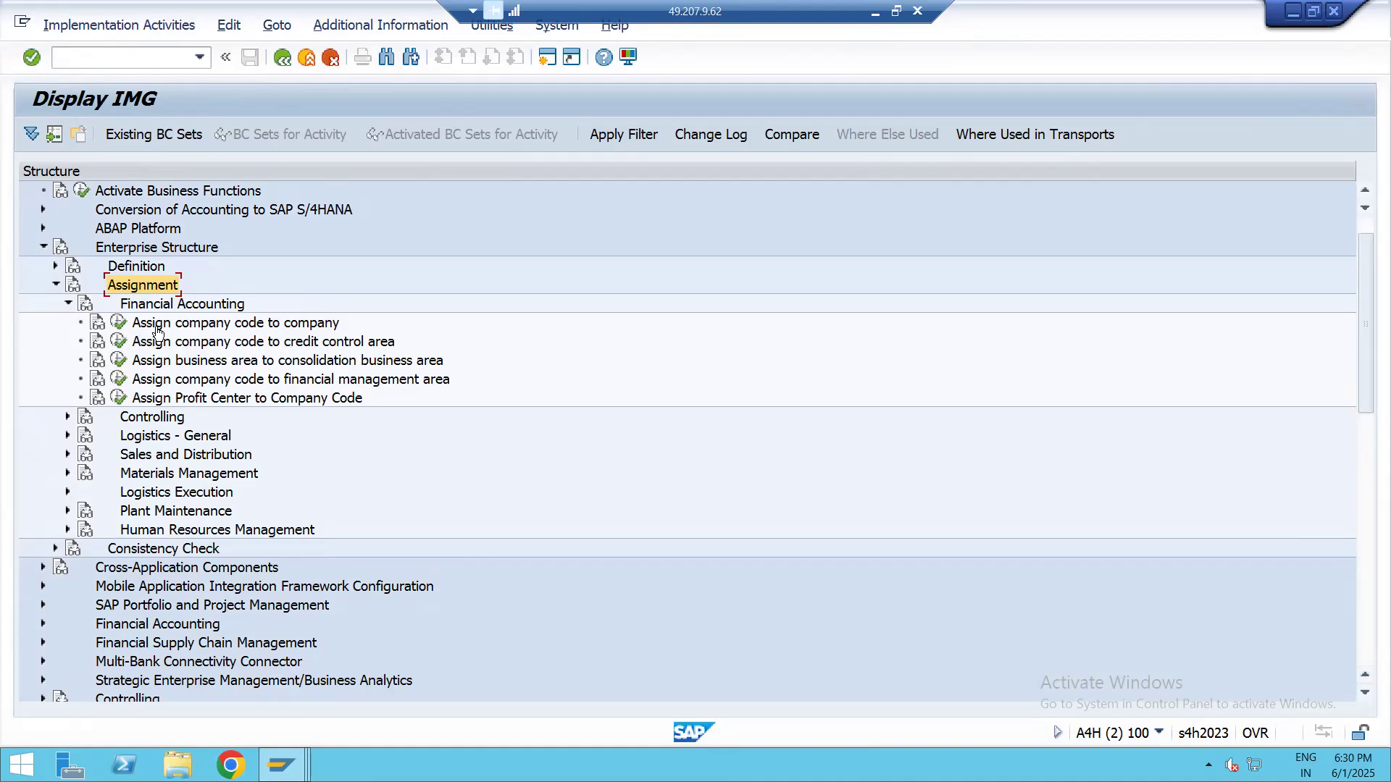
click(188, 326)
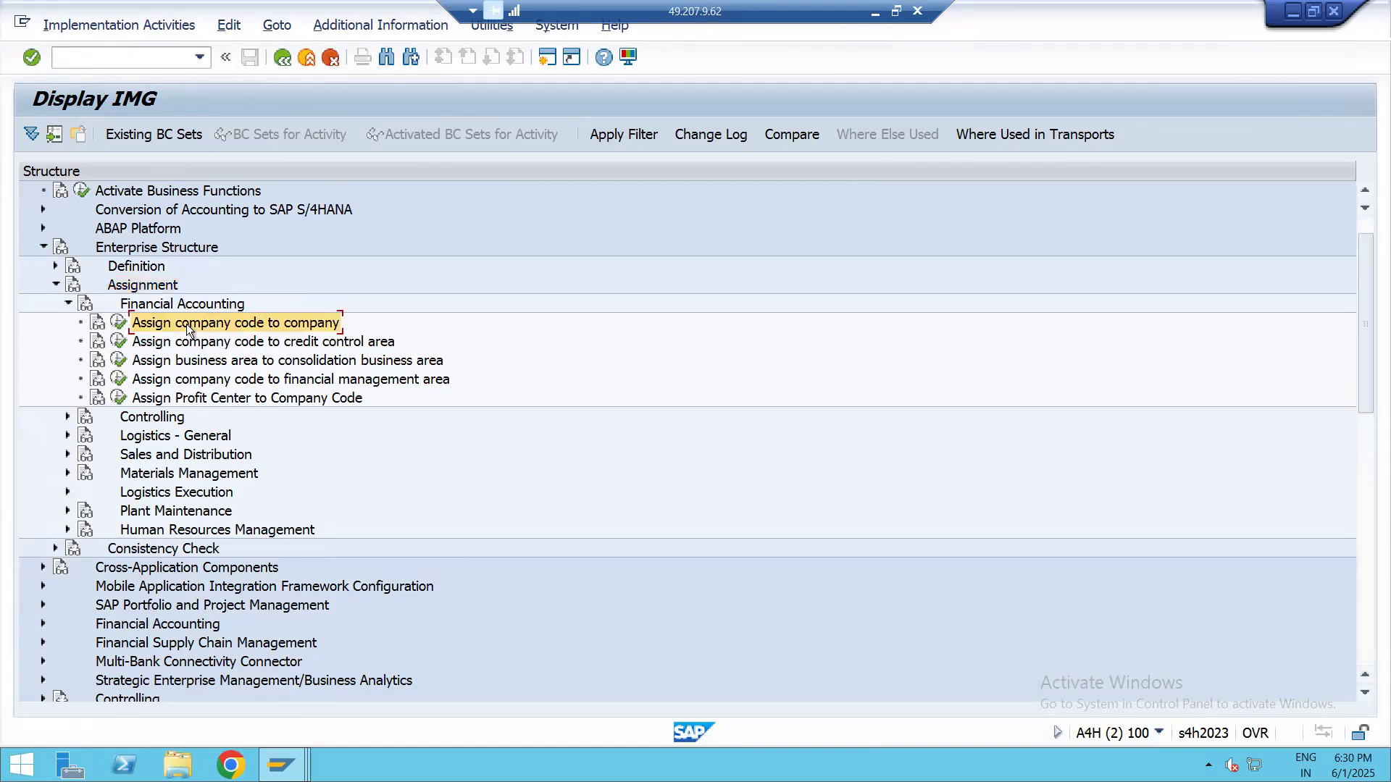
click(119, 324)
Position the assignment list at company code lap1 and assign company LAPI01 to it
click(293, 680)
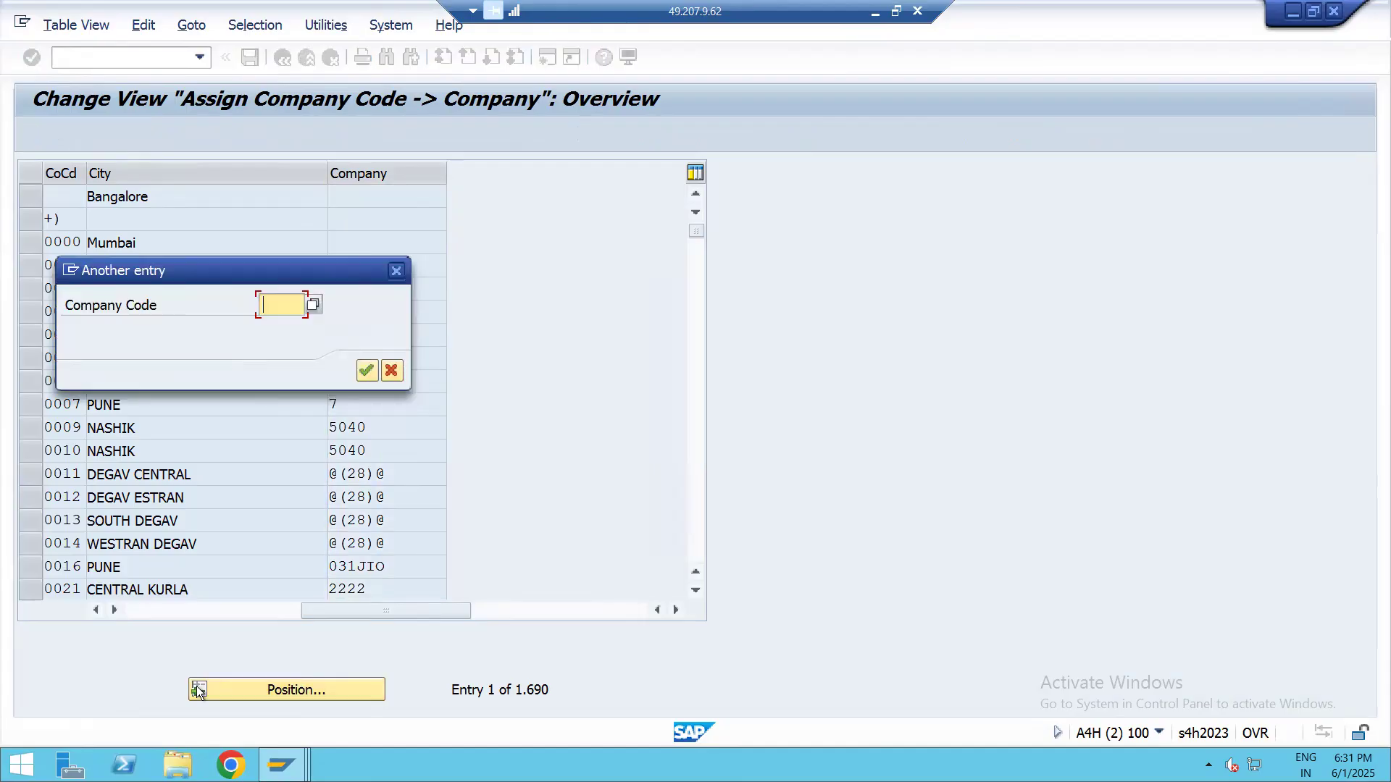
text(lap1)
key(Return)
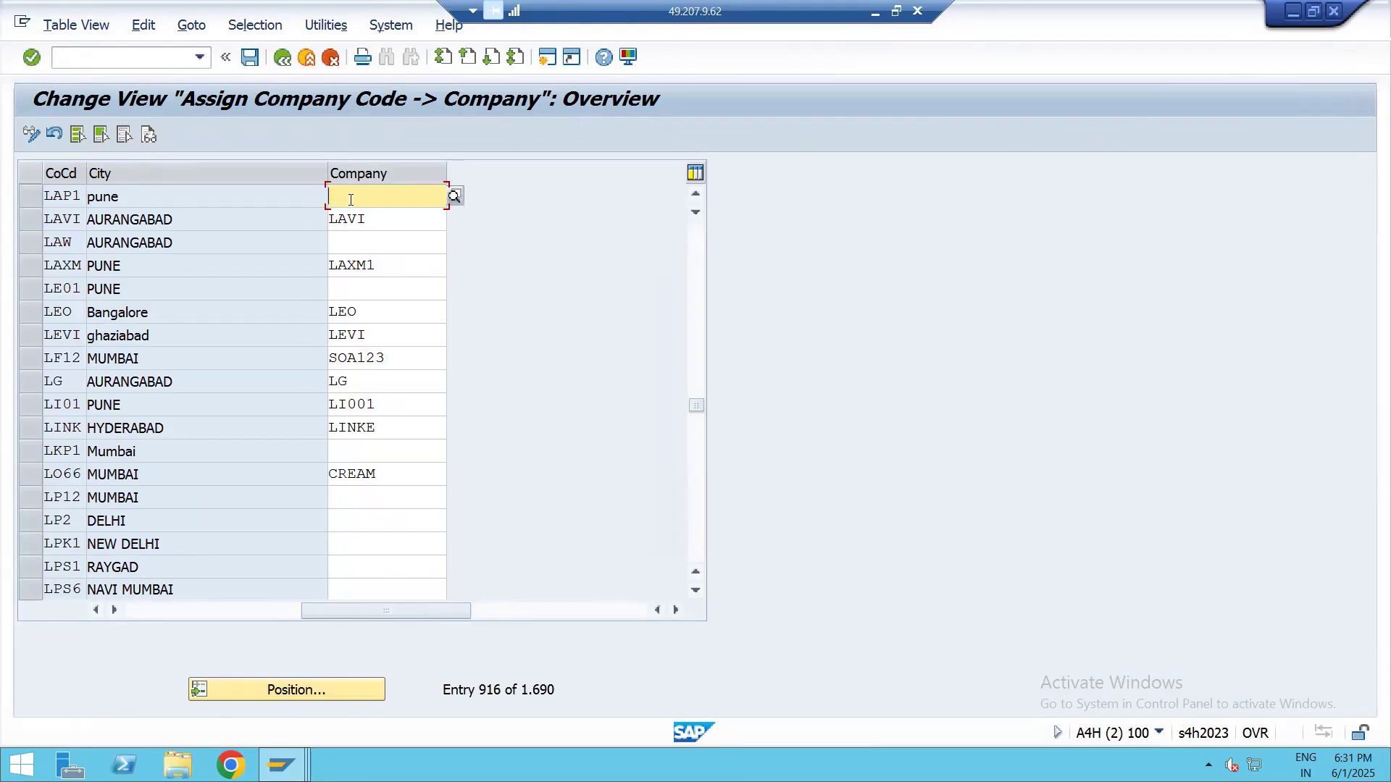
text(lap)
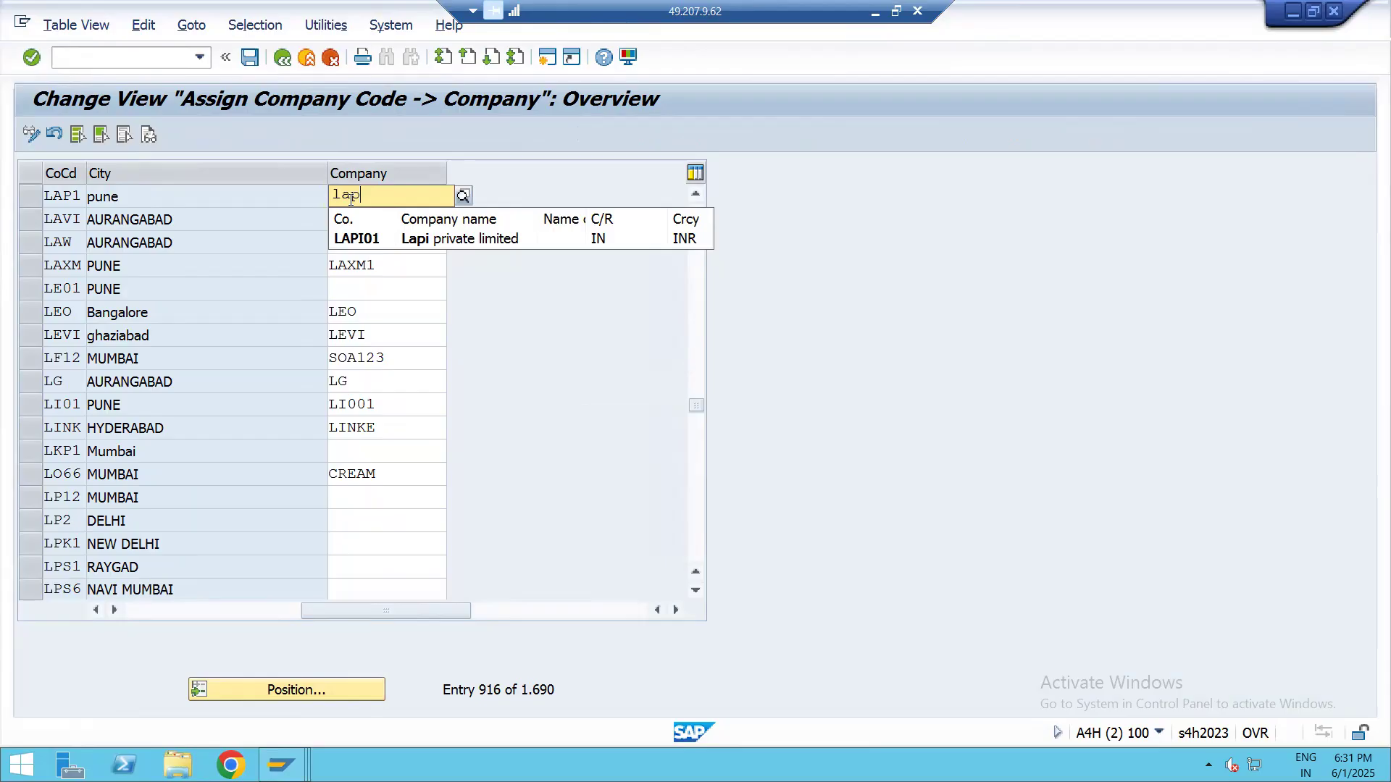
key(Down)
key(Return)
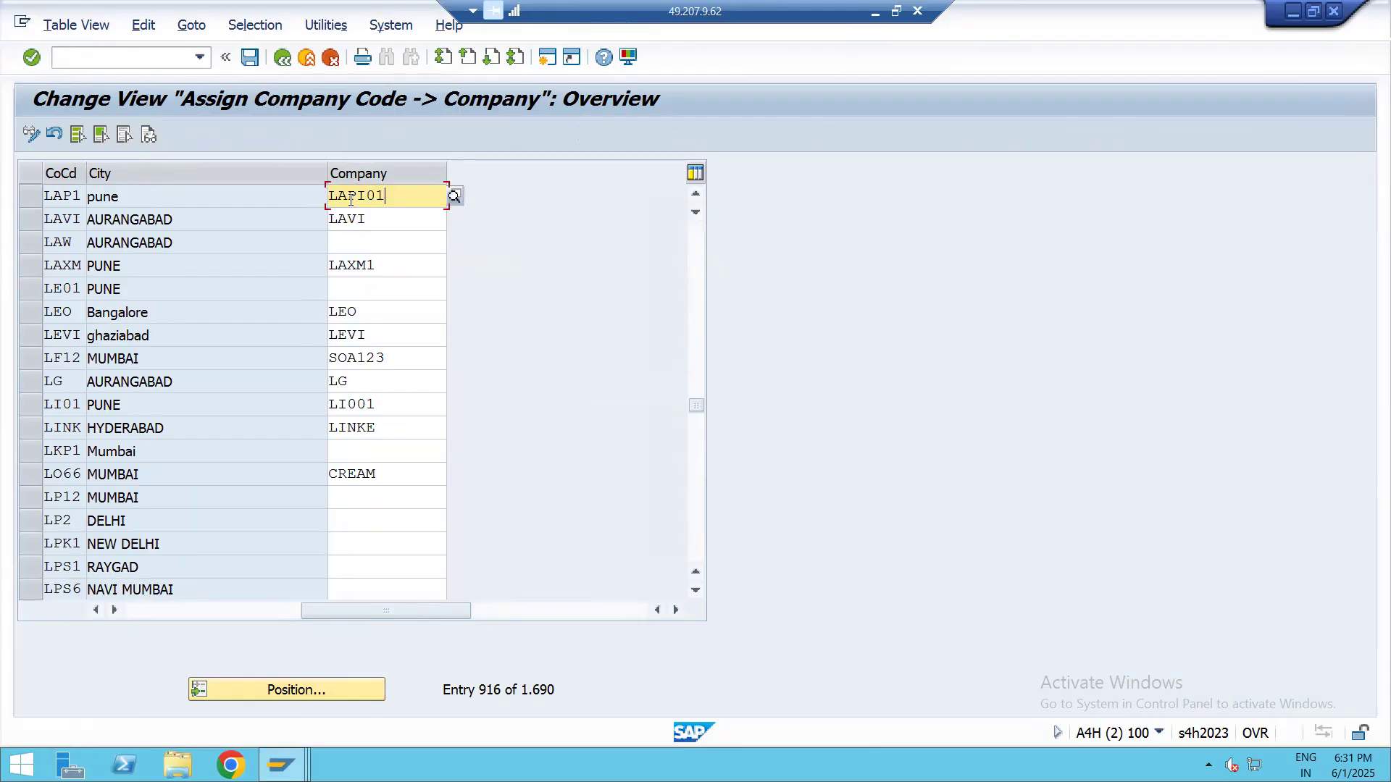
Save the assignment of company code LAP1 to company LAPI01
click(250, 57)
click(450, 371)
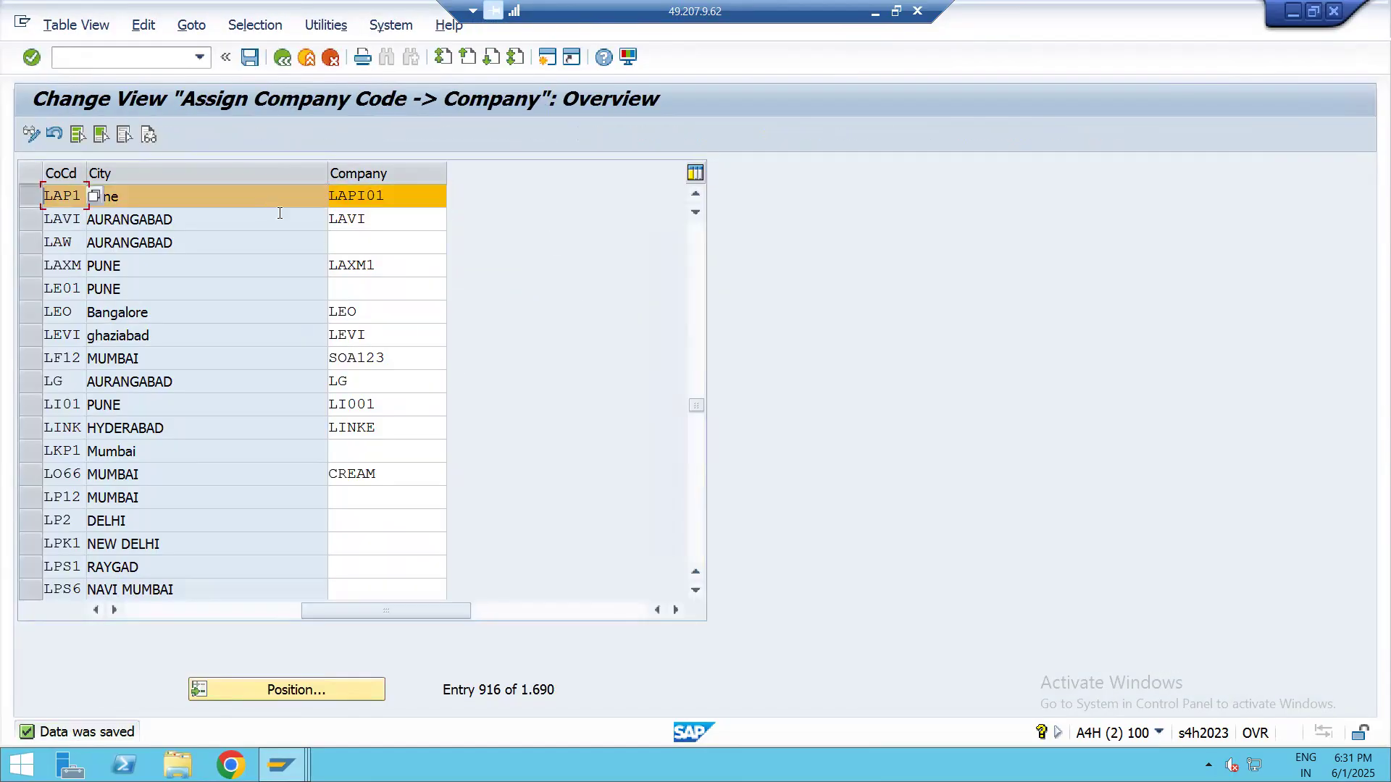
drag(390, 197, 347, 197)
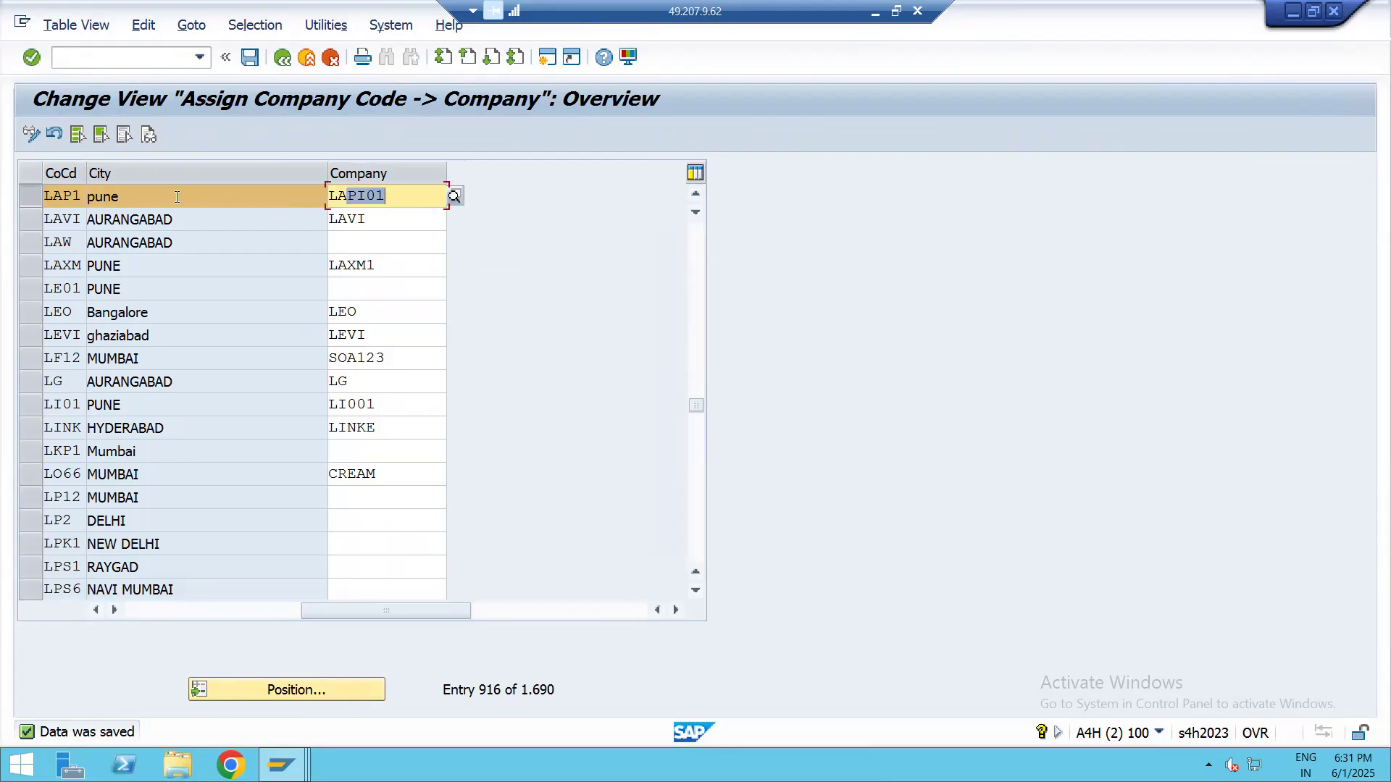
drag(177, 197, 47, 195)
click(42, 195)
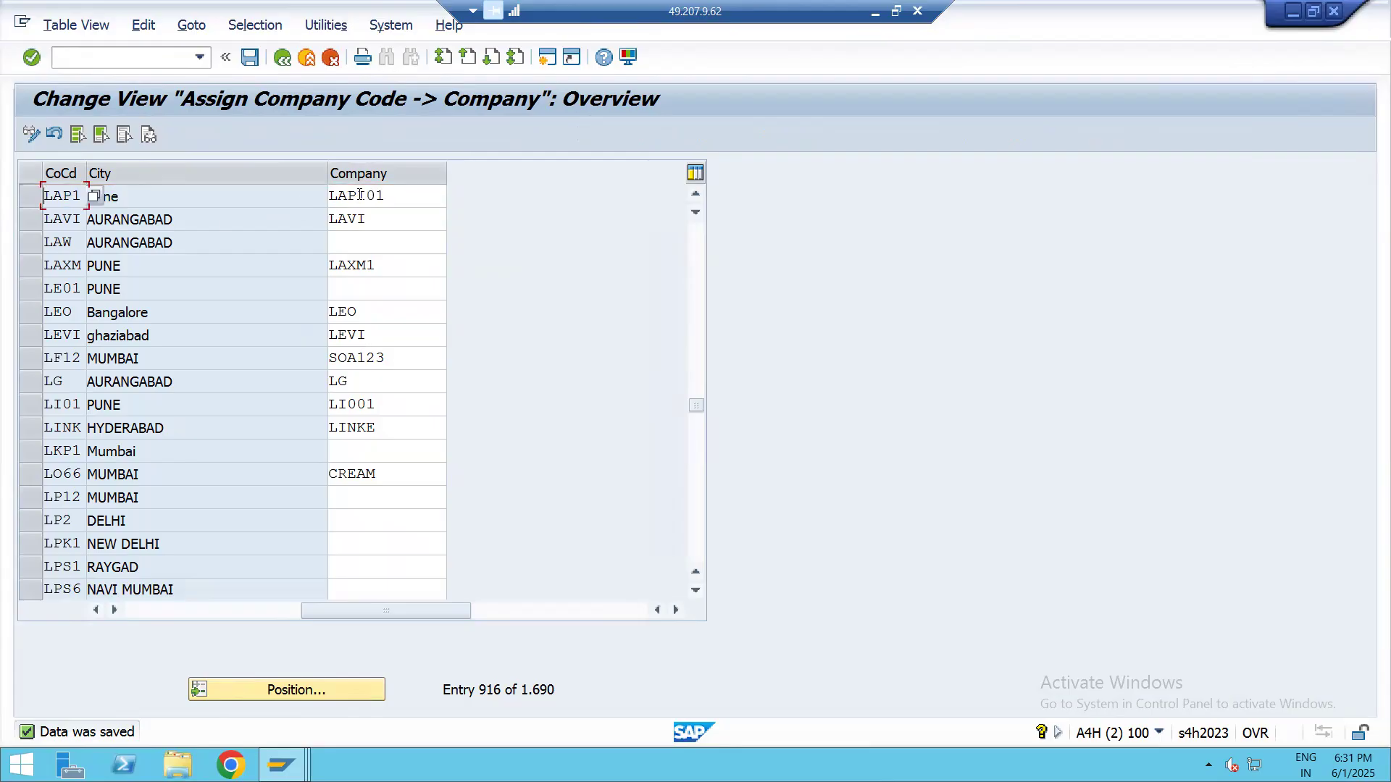
click(250, 57)
Switch to the Excel topic map and mark the Assign Company Code to Company row as Done beside its T-code
click(875, 12)
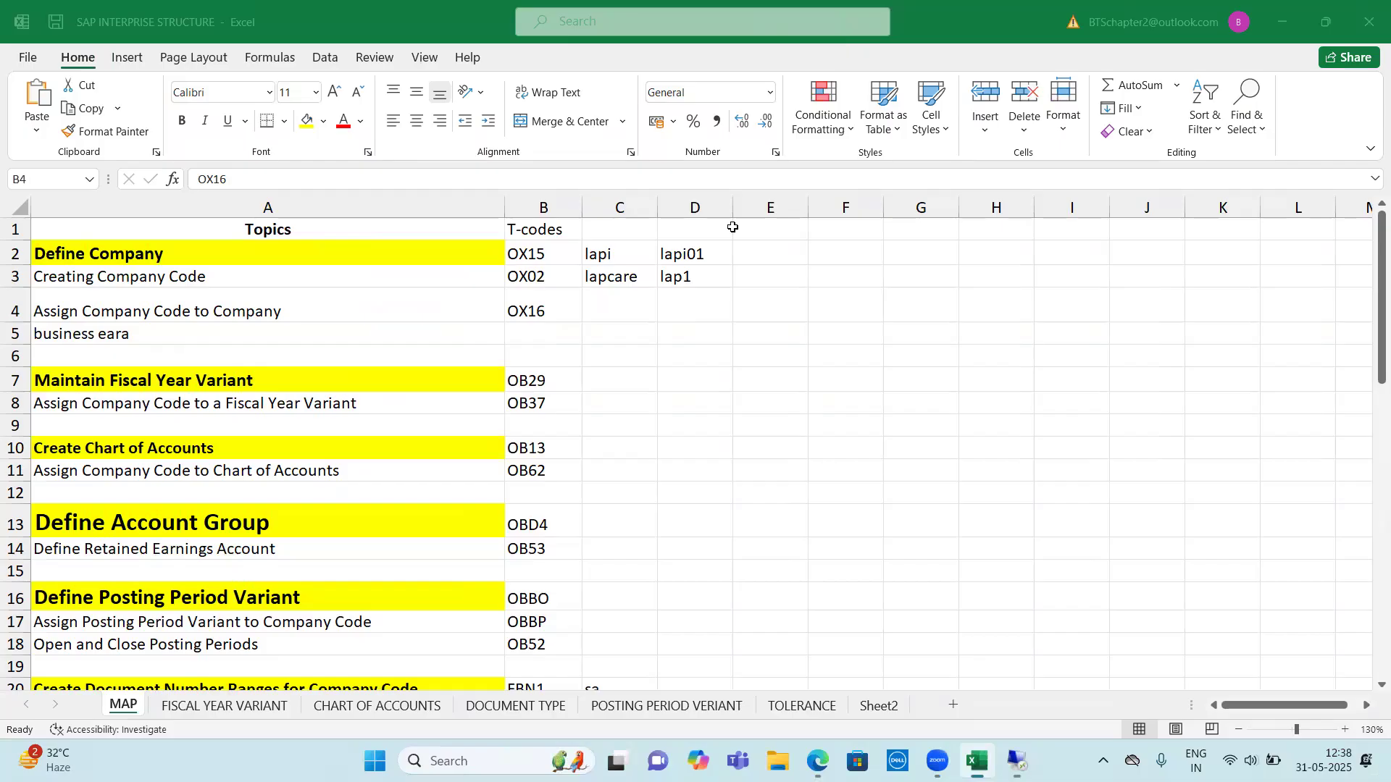
click(611, 299)
text(don)
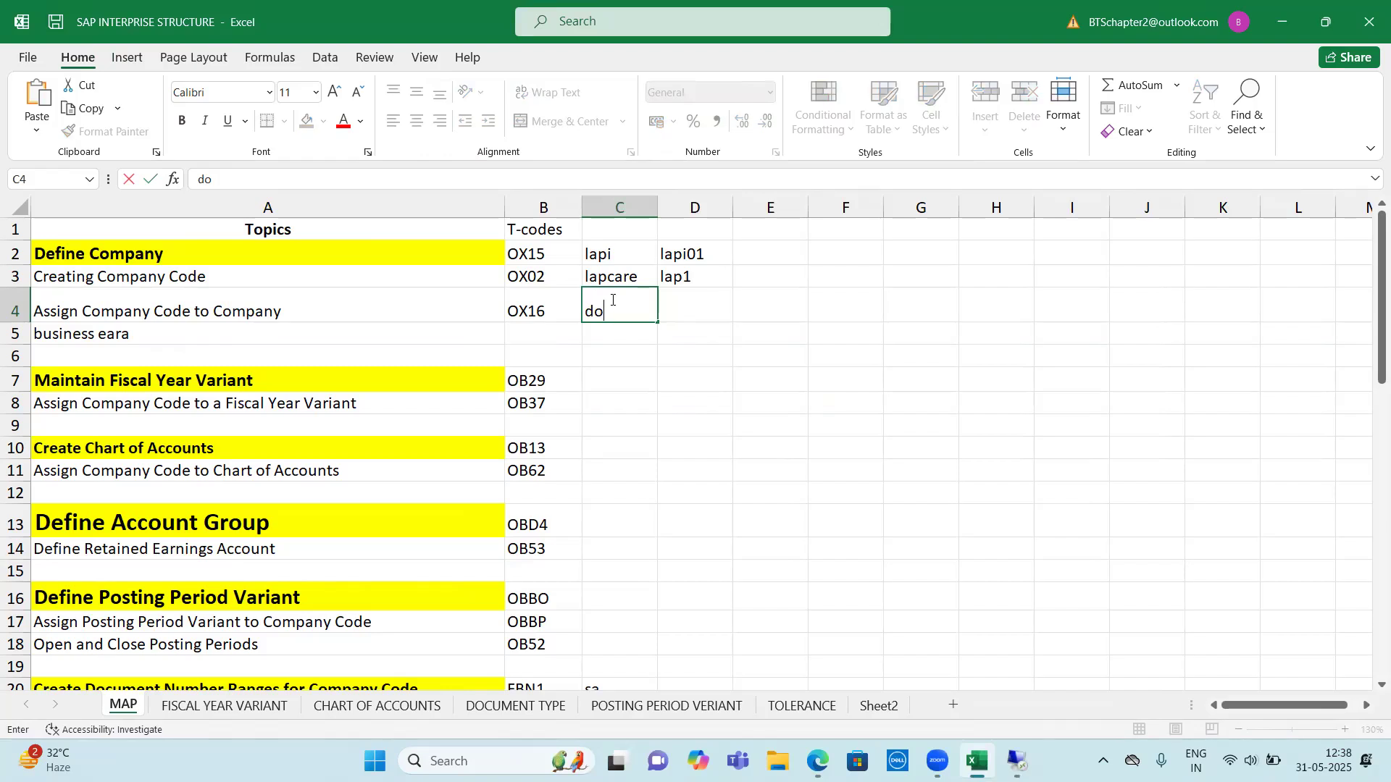
key(BackSpace)
key(BackSpace)
key(BackSpace)
text(Done)
key(Return)
drag(66, 332, 623, 341)
click(622, 339)
click(559, 335)
drag(326, 332, 638, 333)
click(638, 339)
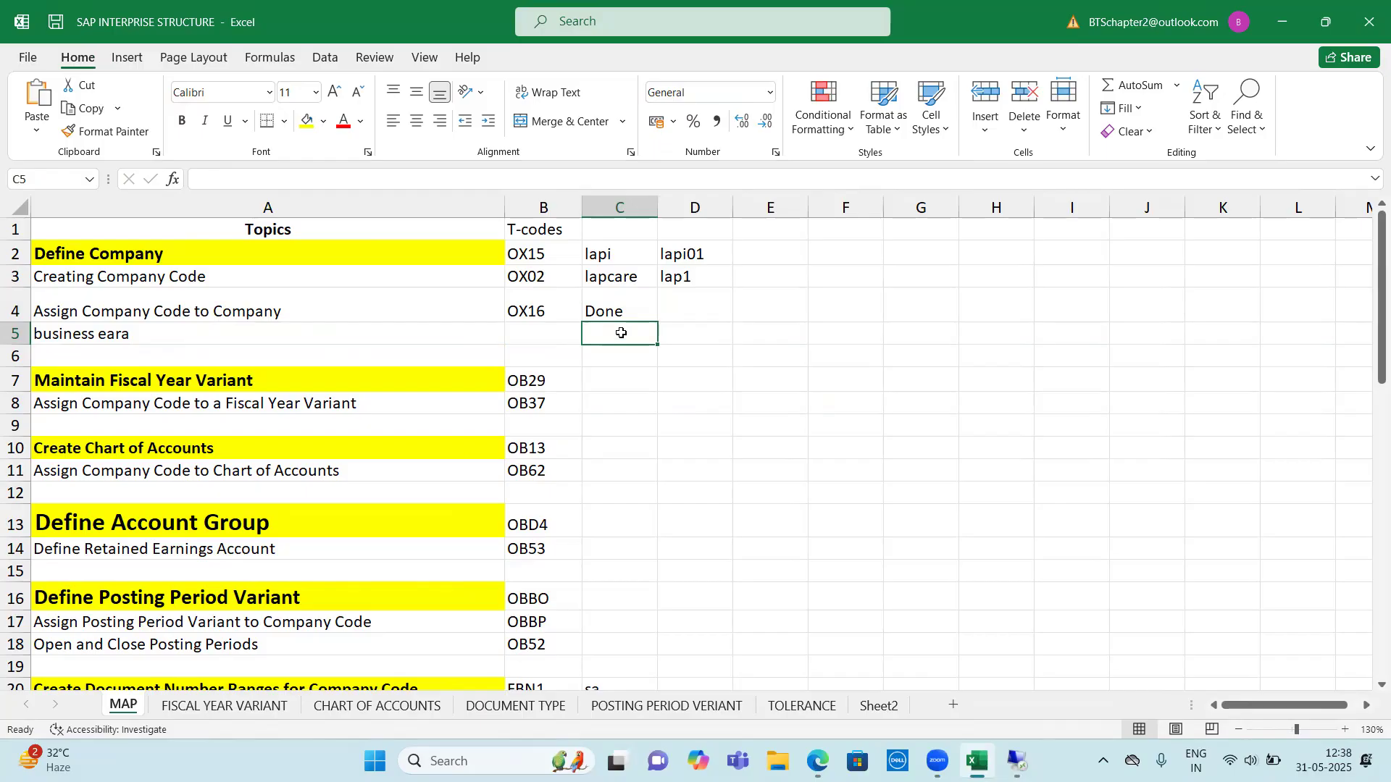
click(693, 334)
click(854, 350)
click(945, 332)
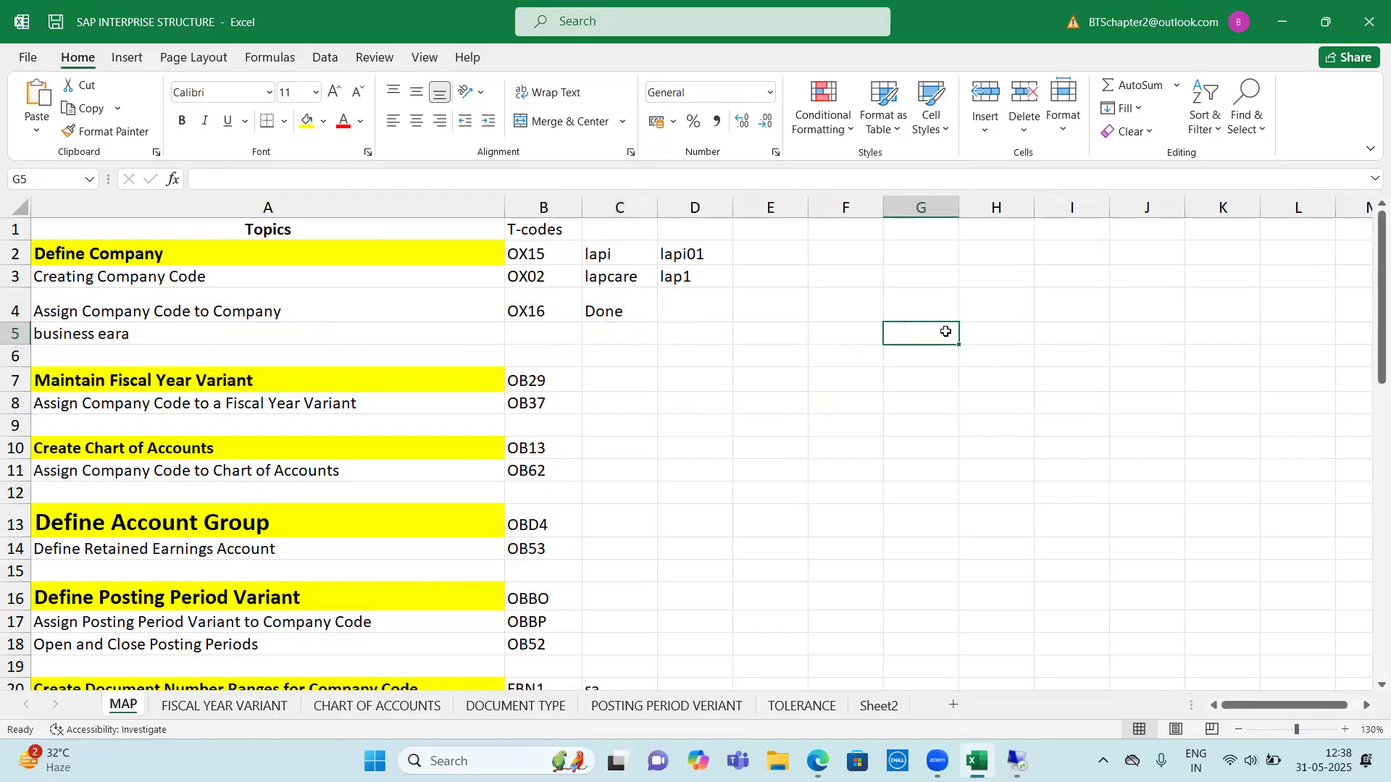
click(614, 341)
click(670, 337)
click(797, 337)
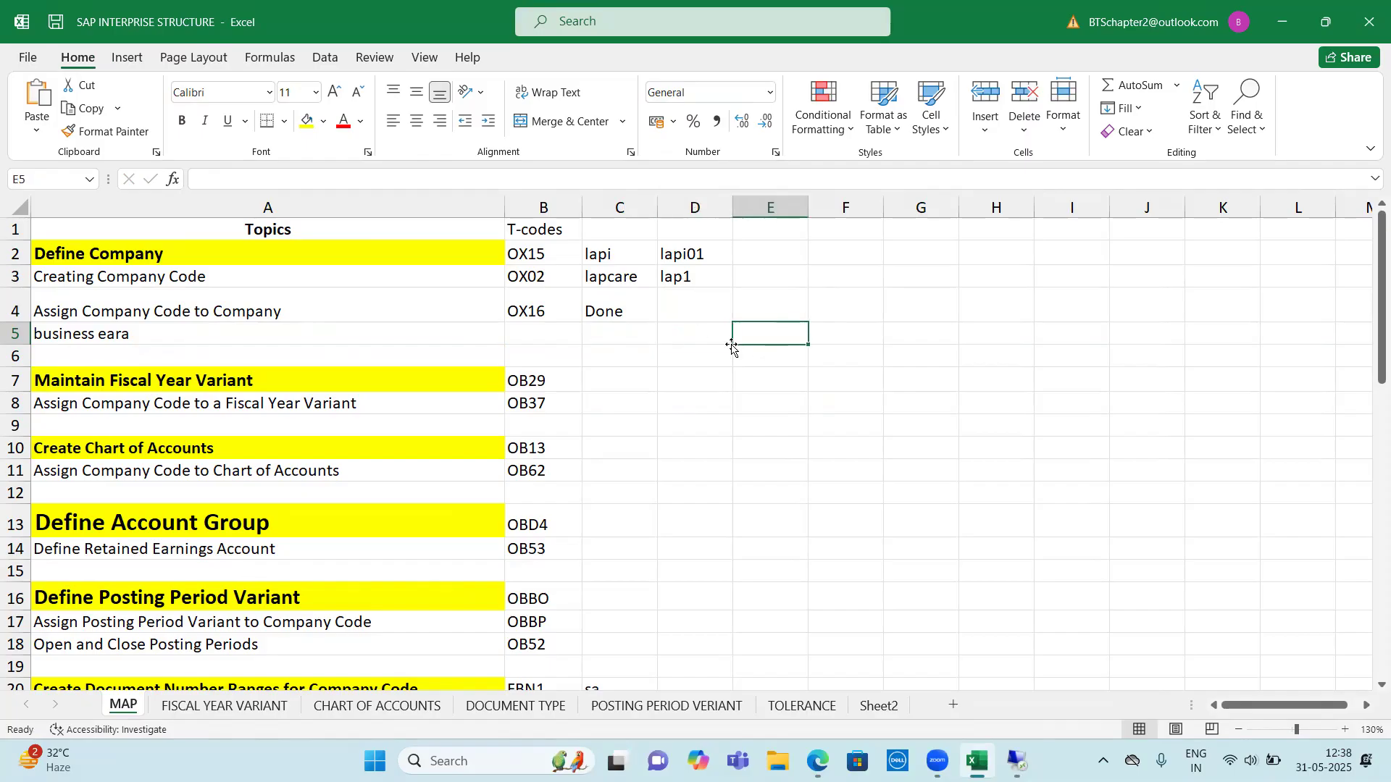
click(630, 334)
click(686, 333)
click(777, 337)
click(863, 339)
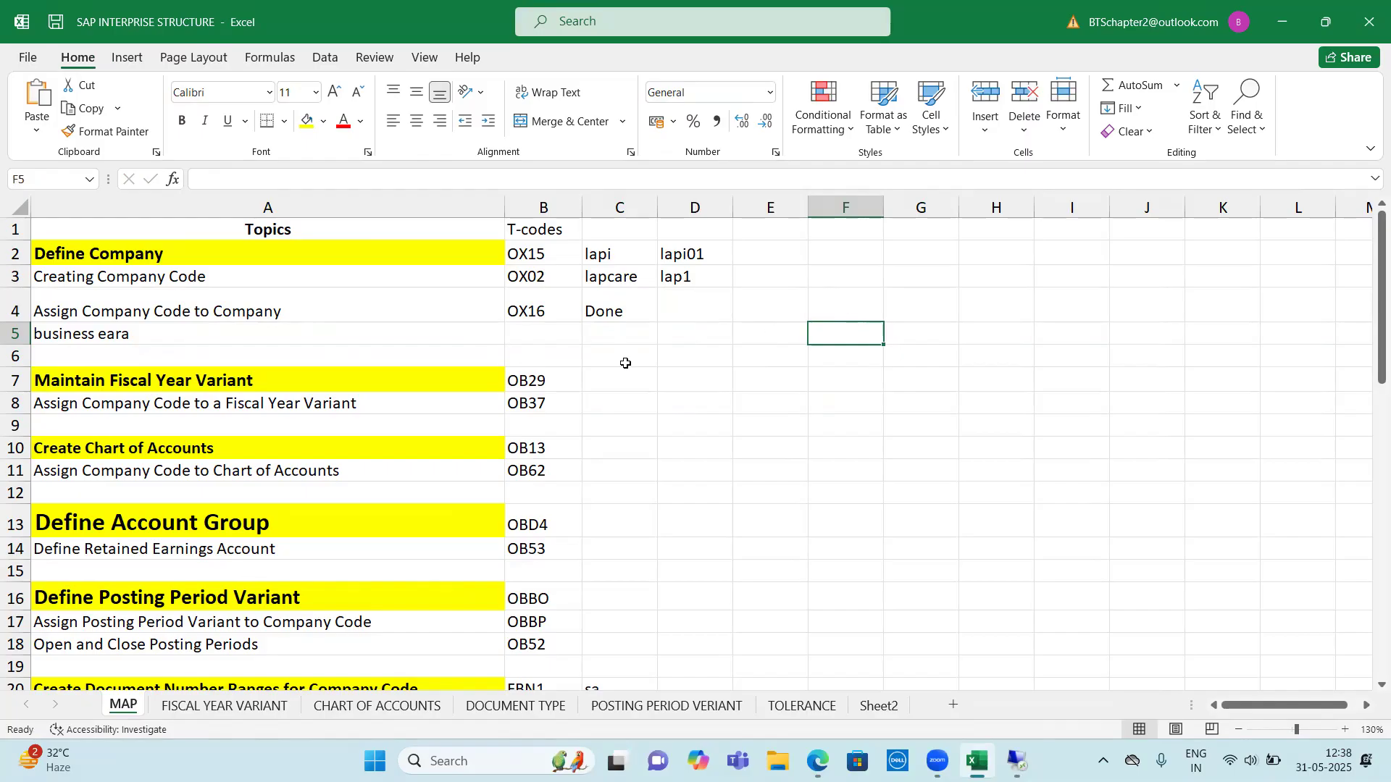
click(612, 339)
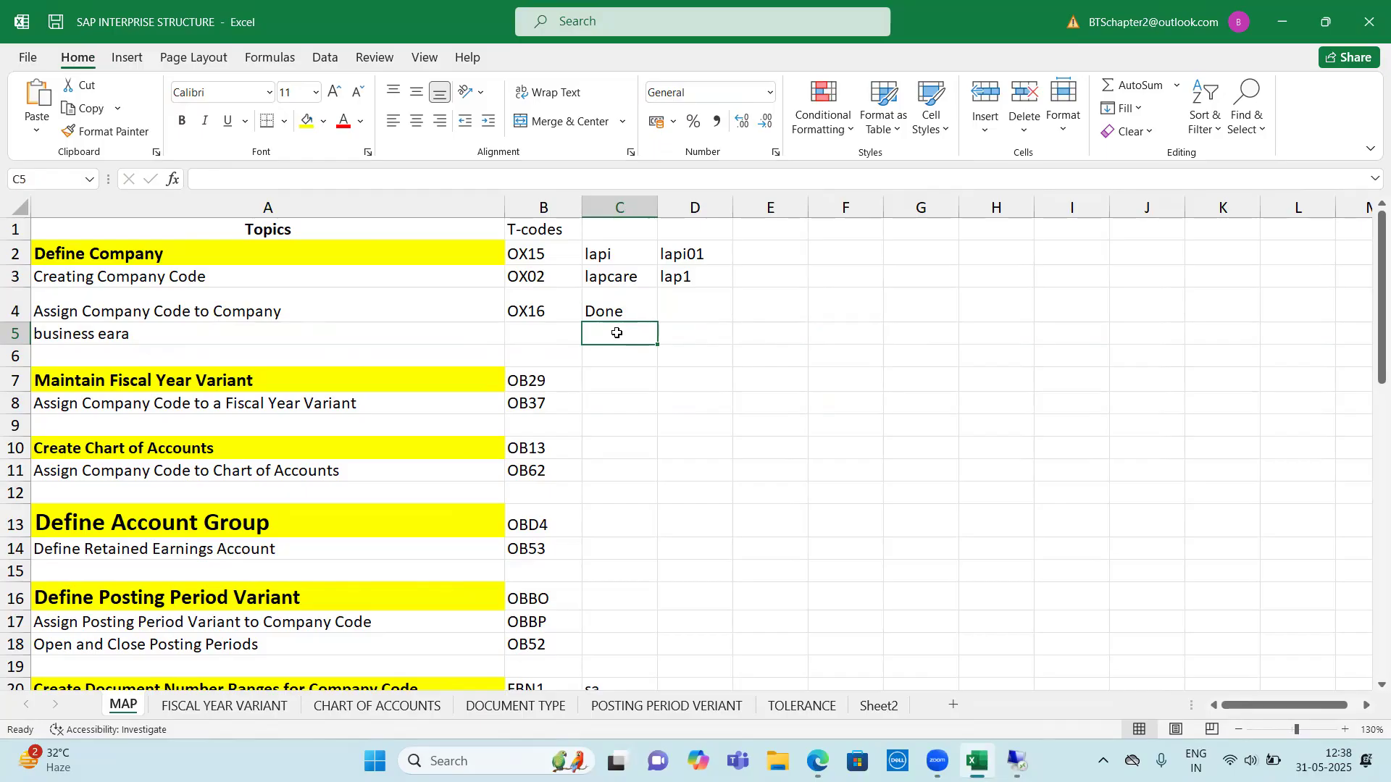
drag(507, 332, 662, 338)
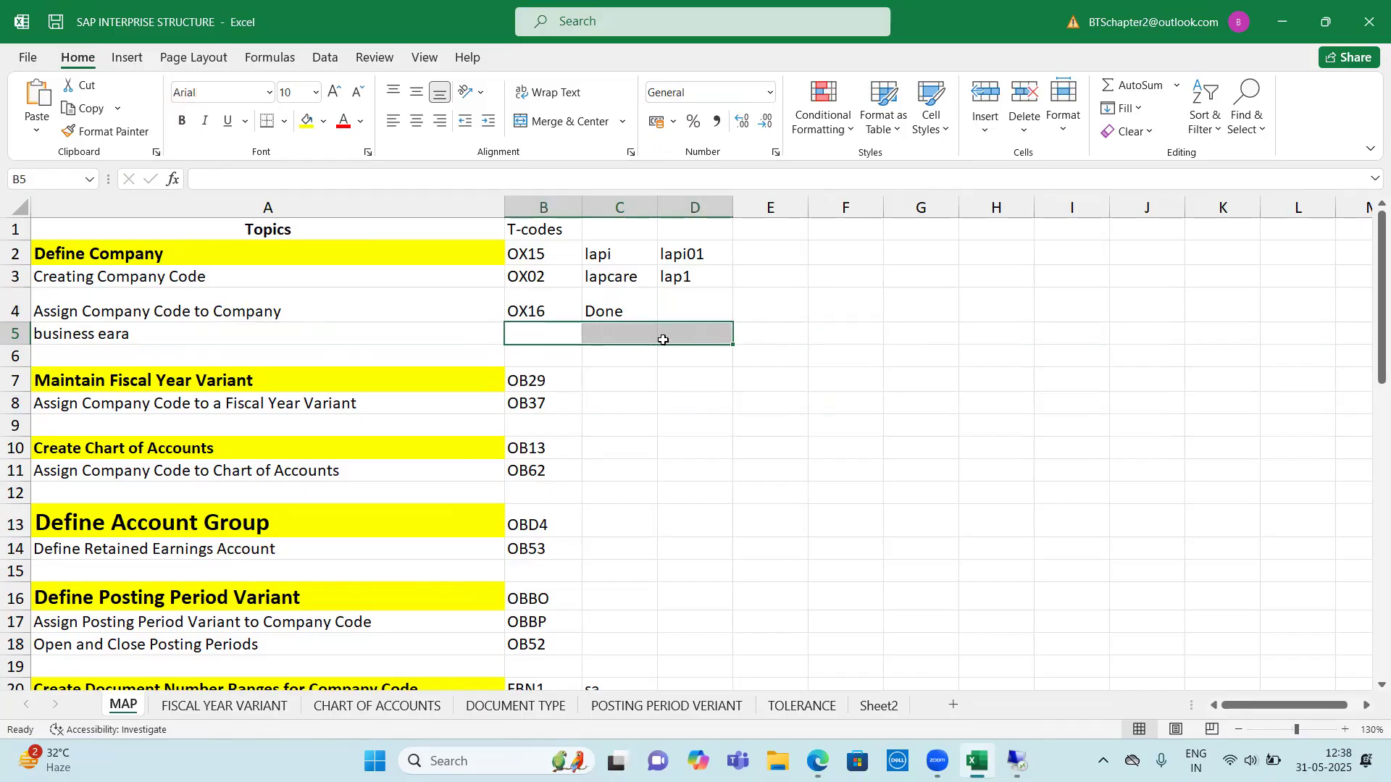
click(622, 333)
click(677, 328)
click(782, 333)
click(853, 334)
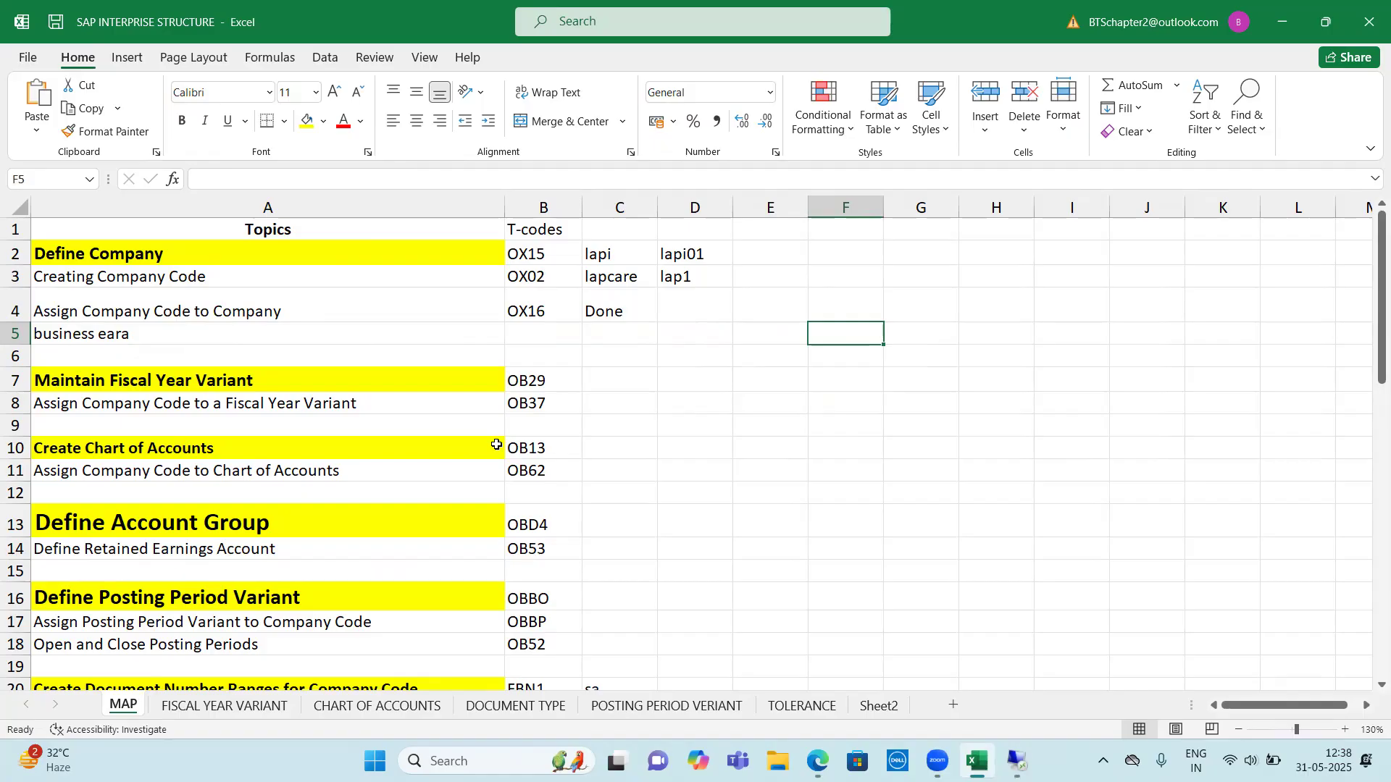
Enter business area code lpbb in C5 and its description borivali in D5 of the business area row
click(606, 335)
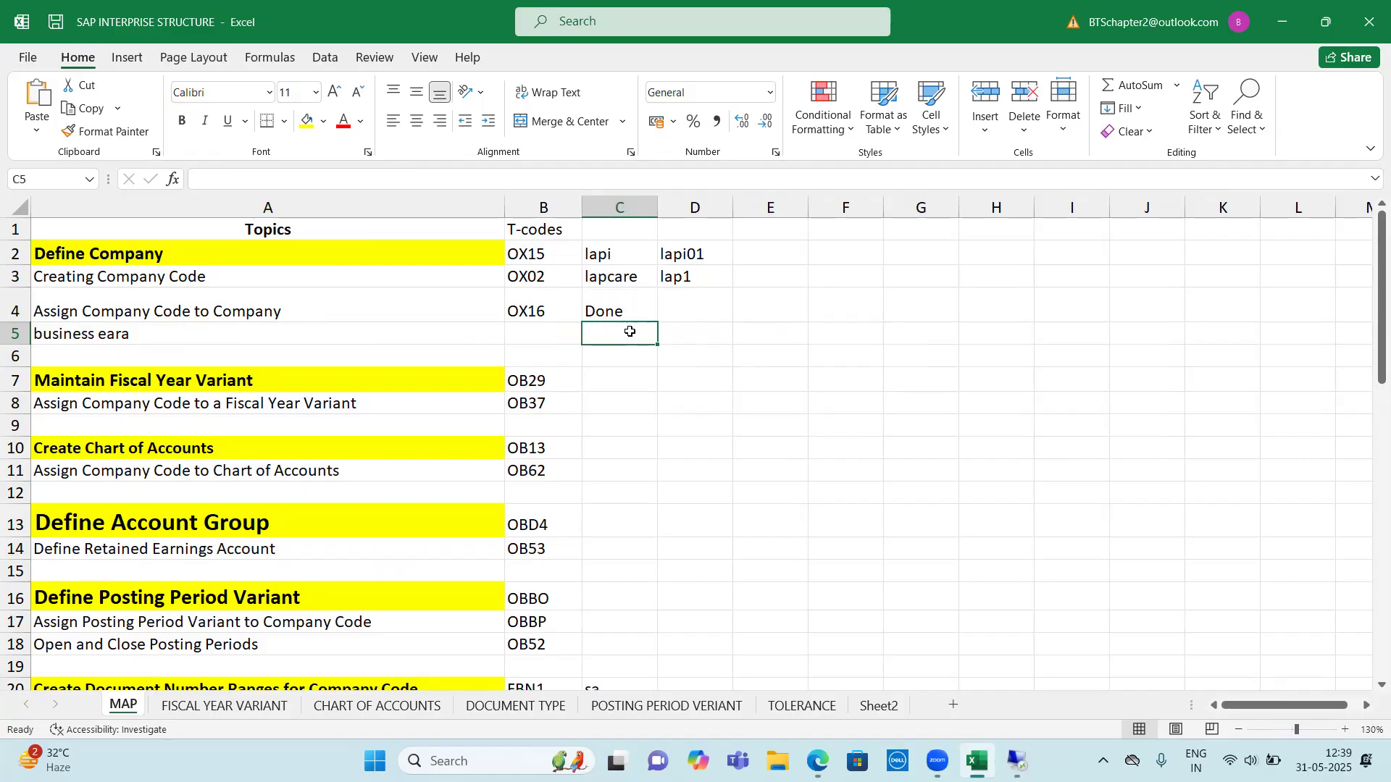
text(lpbb)
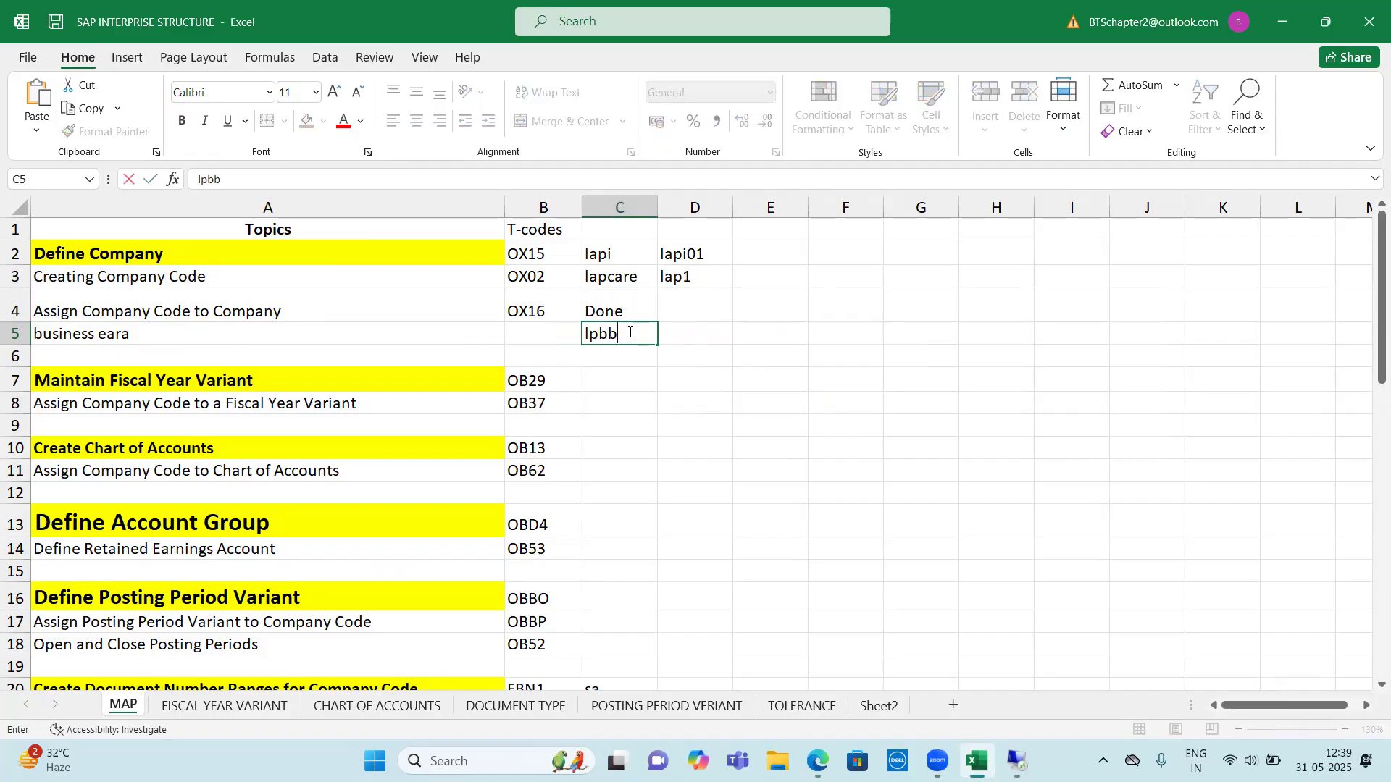
key(Tab)
text(b)
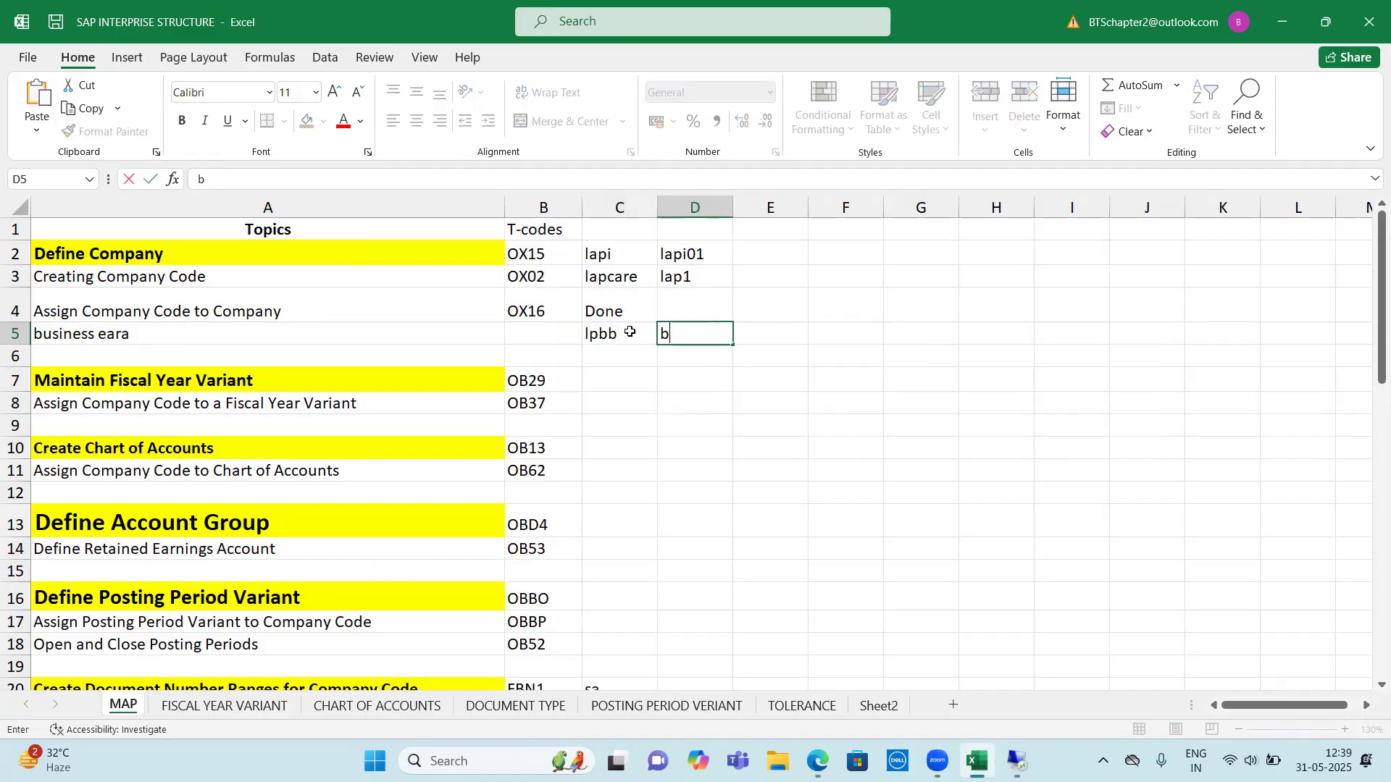
text(orivali)
key(Tab)
Add the second business area to row 5, with code lpmm in E5 and description malad in F5
text(lpmm)
key(BackSpace)
key(BackSpace)
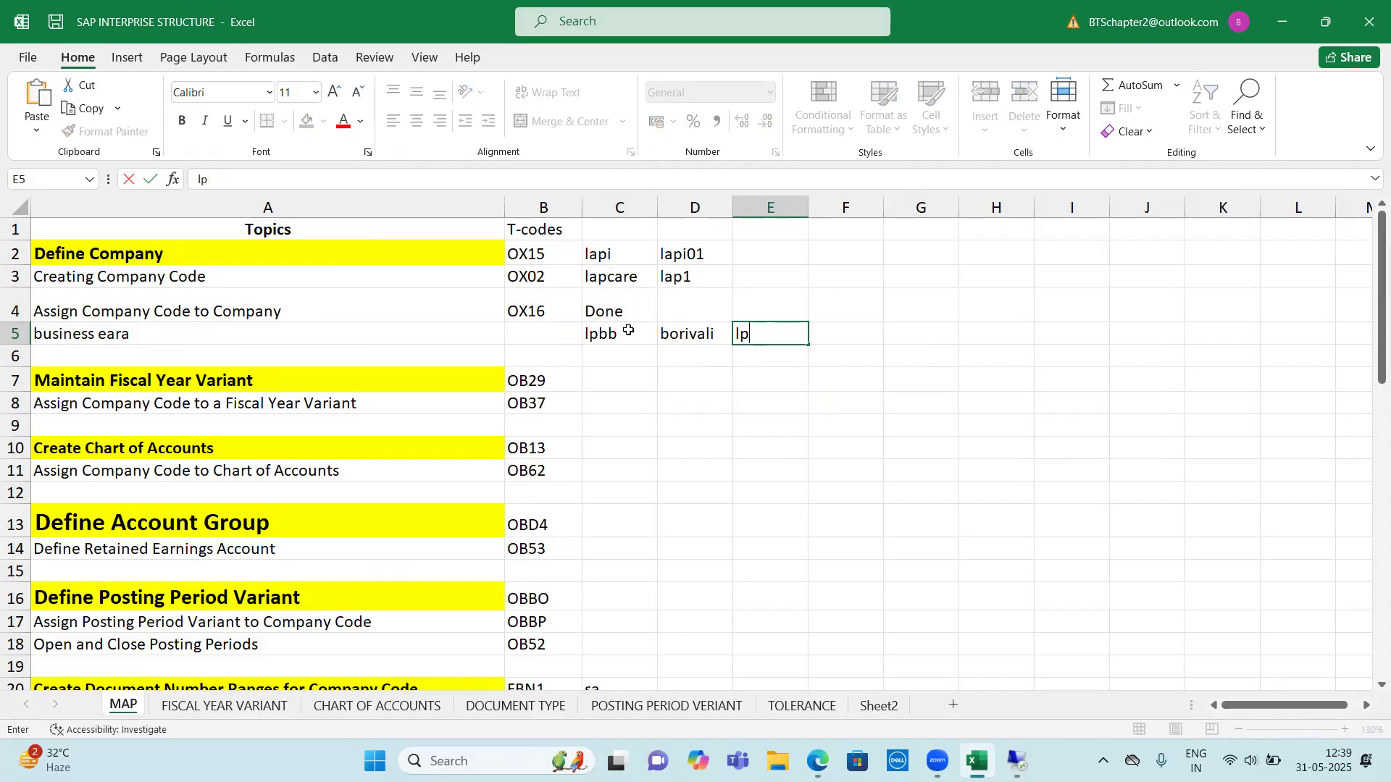
text(mm)
key(Tab)
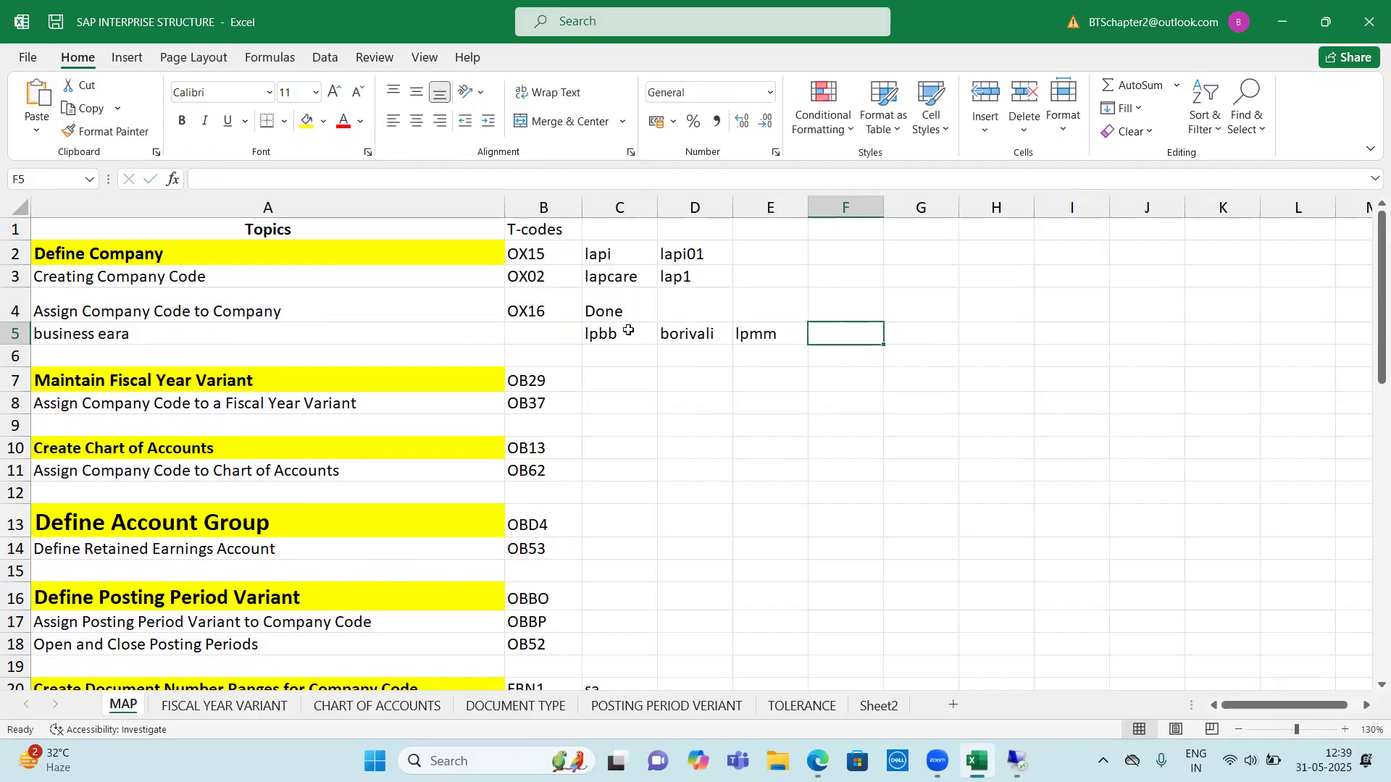
text(malad)
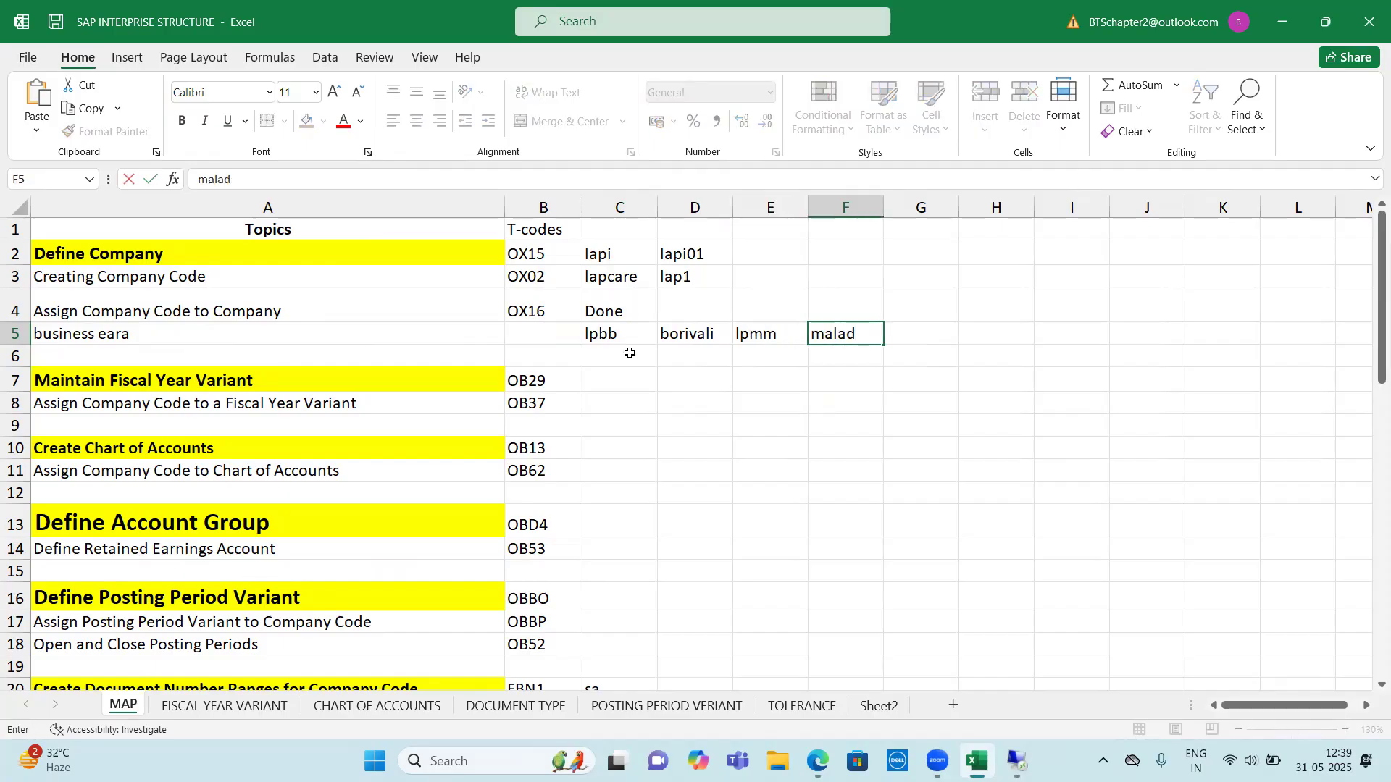
click(631, 373)
drag(605, 341, 827, 331)
click(828, 331)
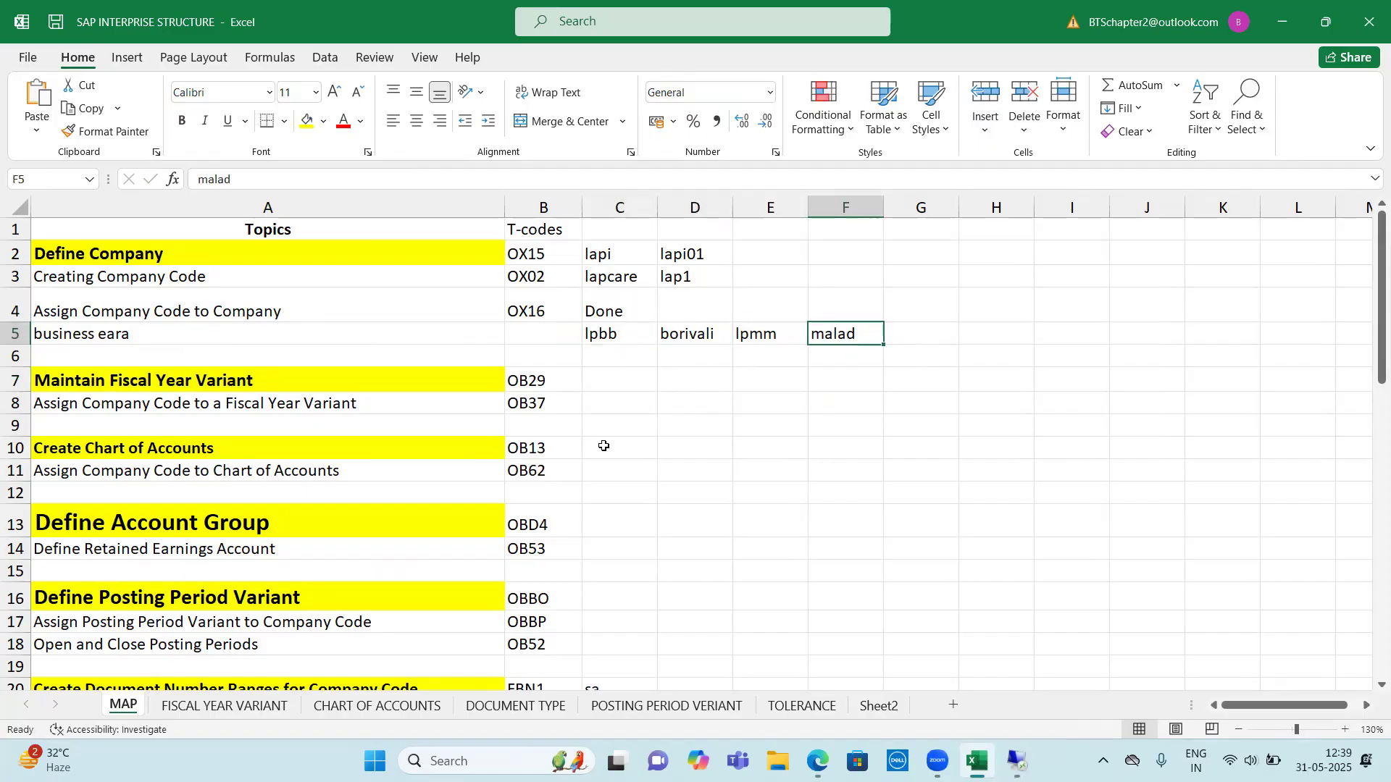
click(603, 446)
click(615, 337)
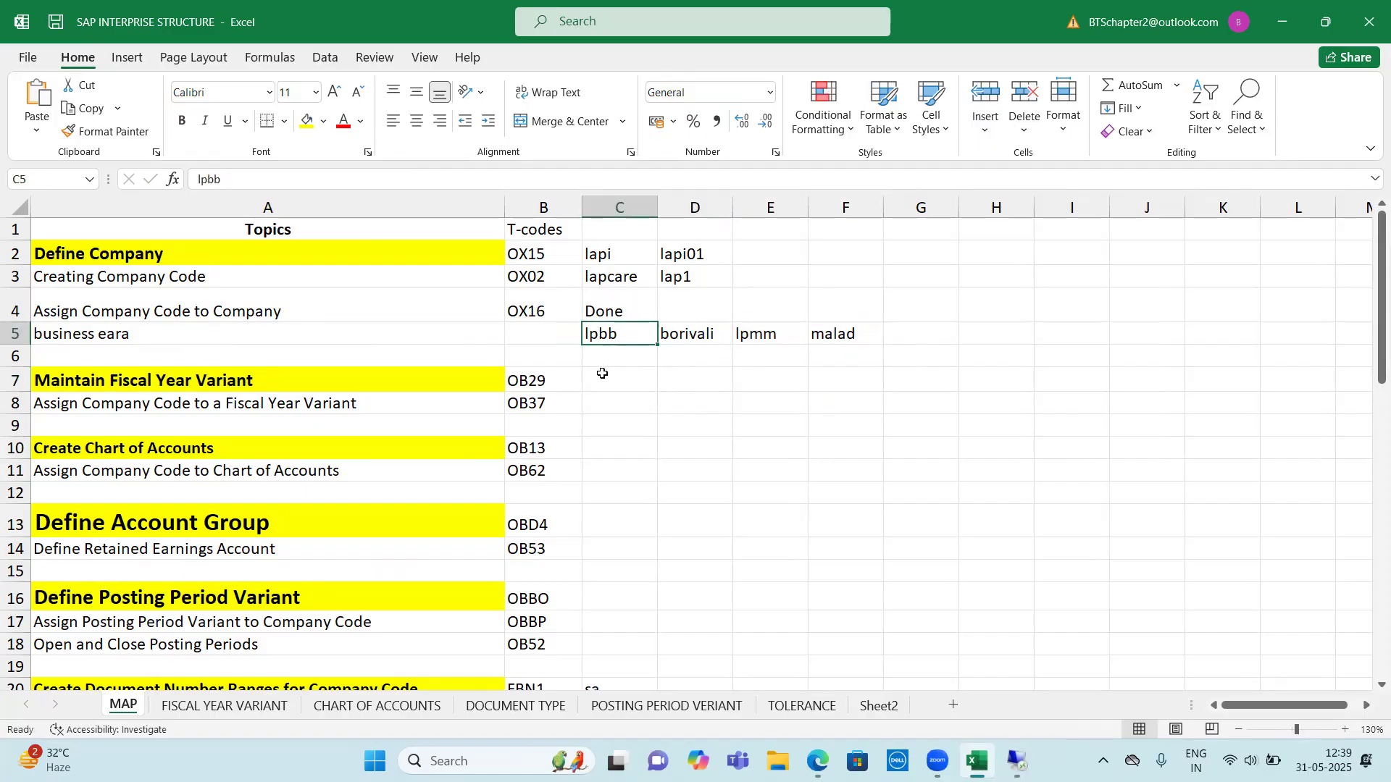
Switch back to SAP, save the company assignment view again and return to SAP Easy Access with /n
click(1017, 761)
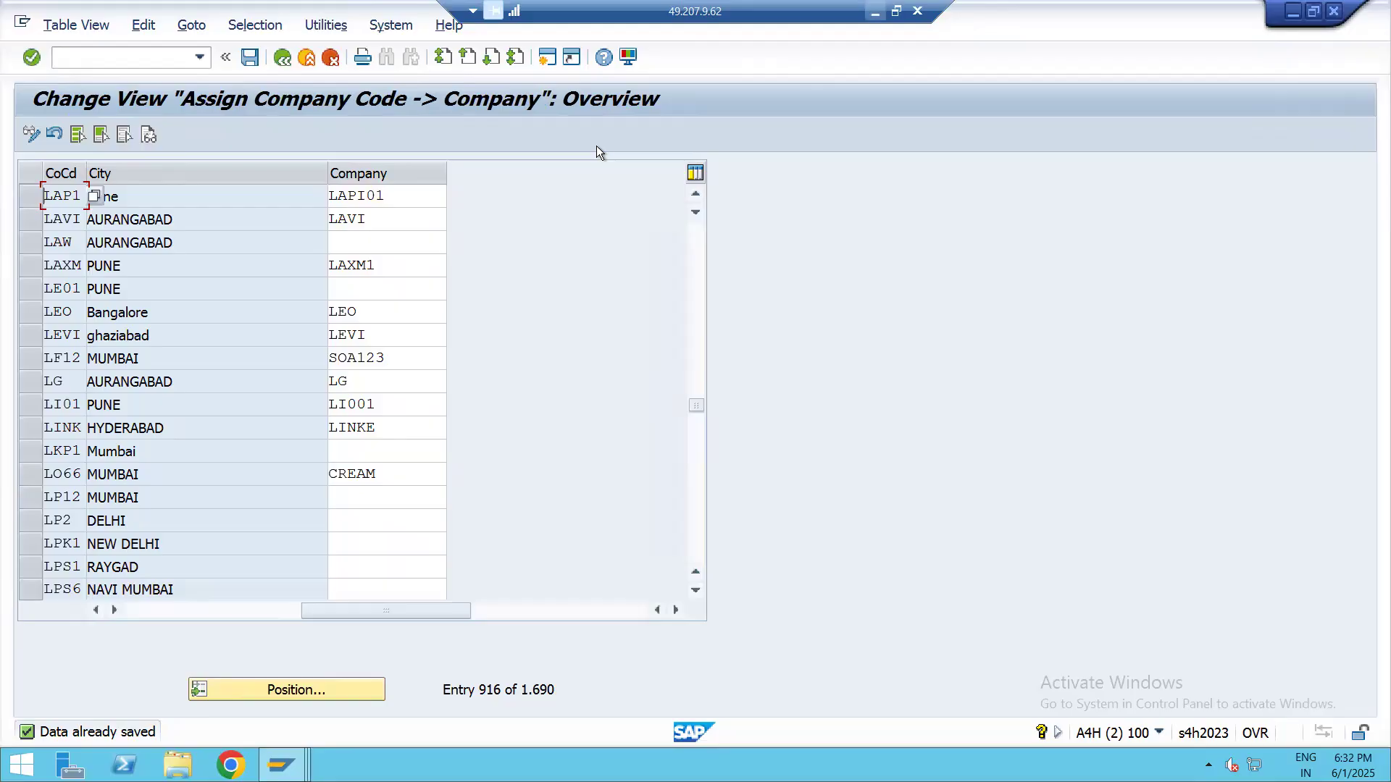
click(249, 60)
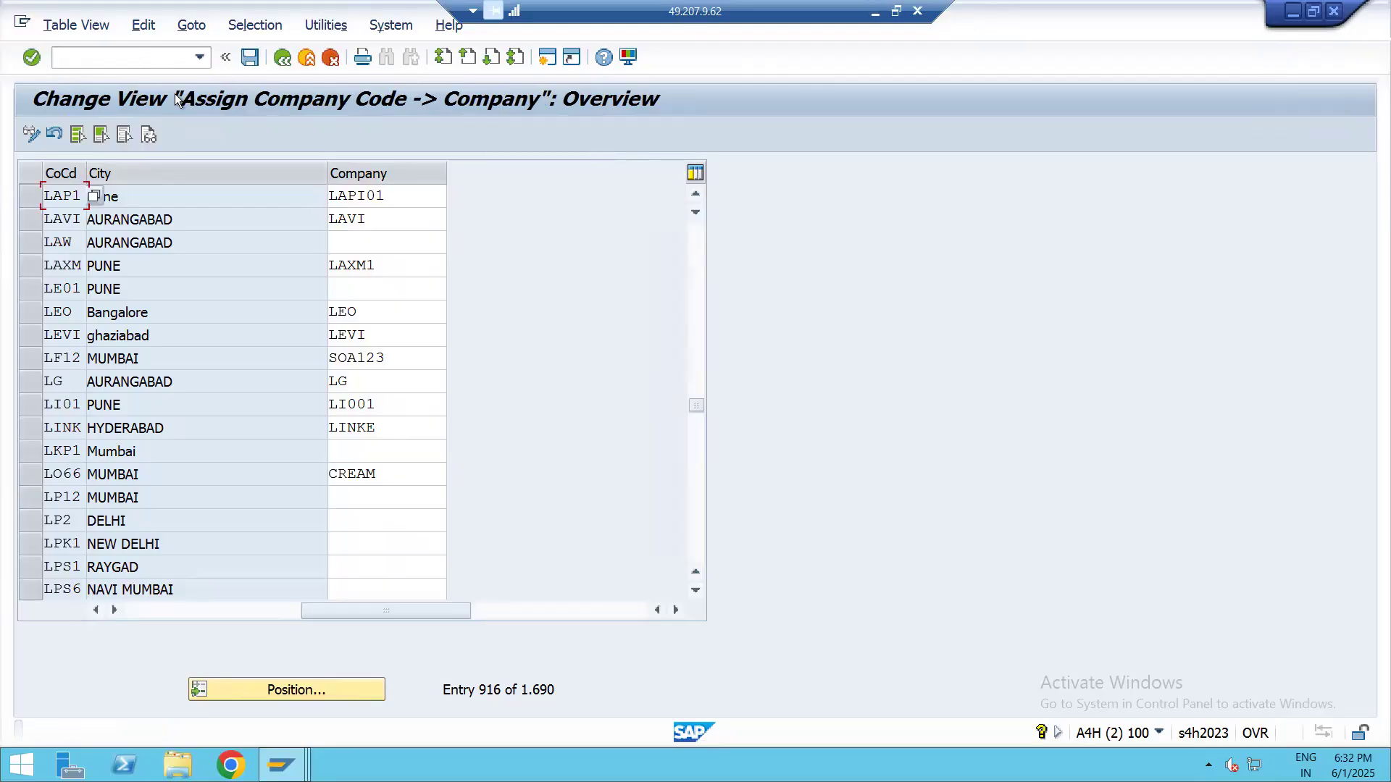
click(71, 56)
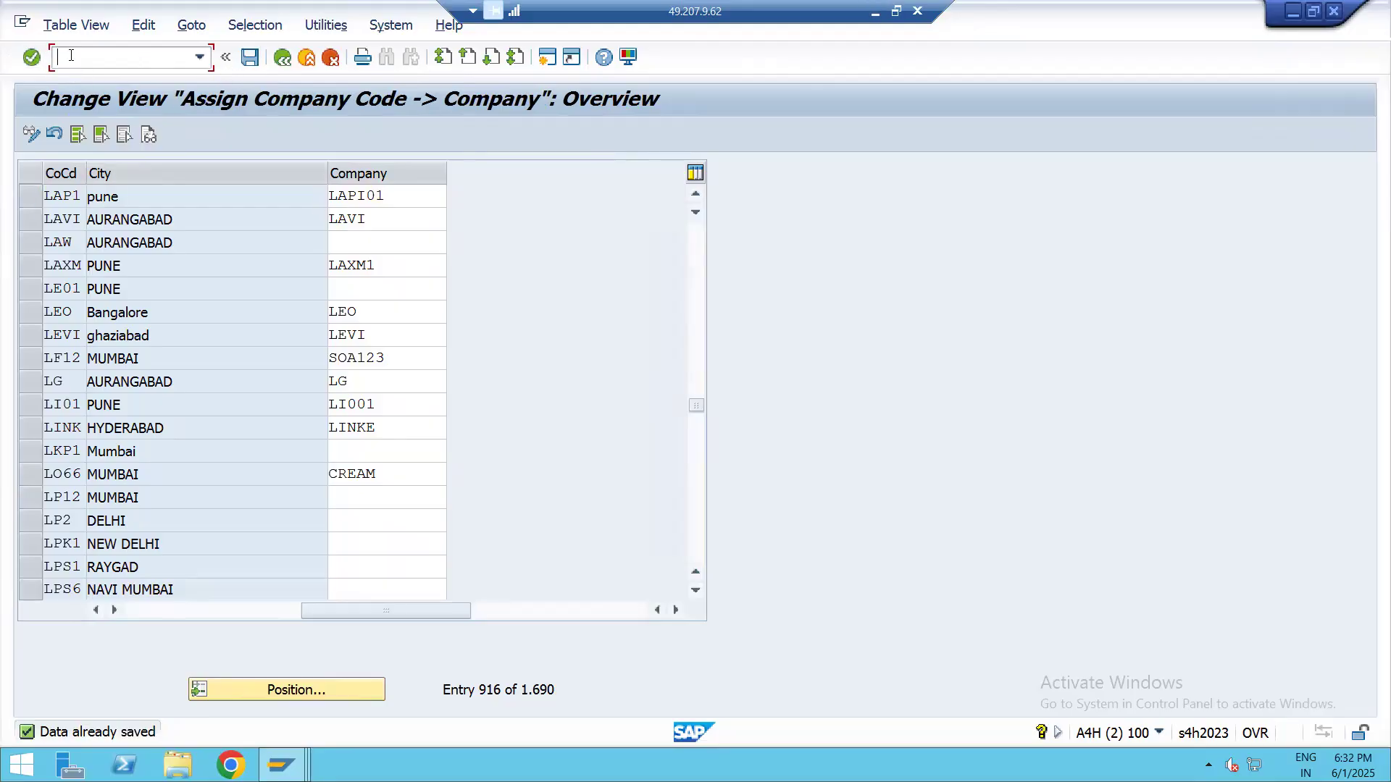
text(/n)
key(Return)
Run transaction spro and display the SAP Reference IMG
text(s)
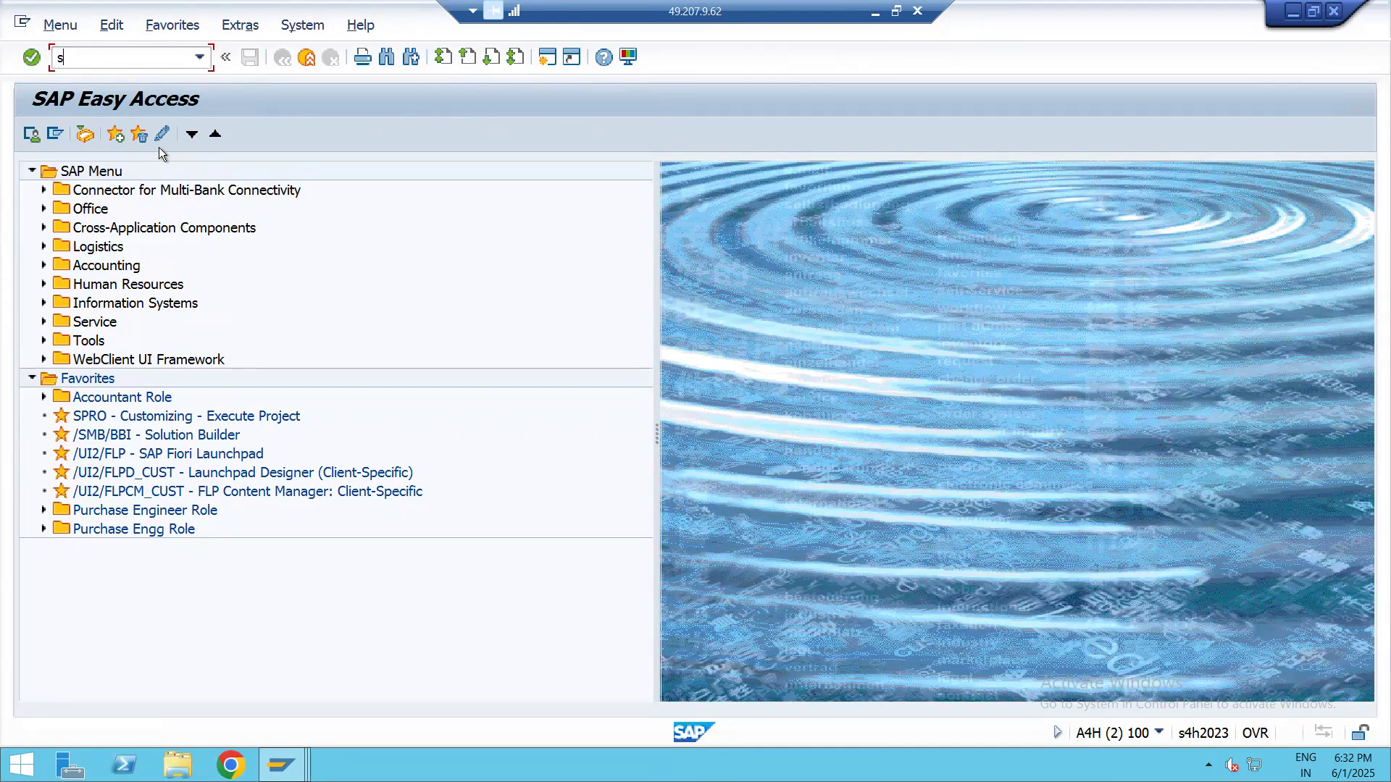
text(pro)
key(Return)
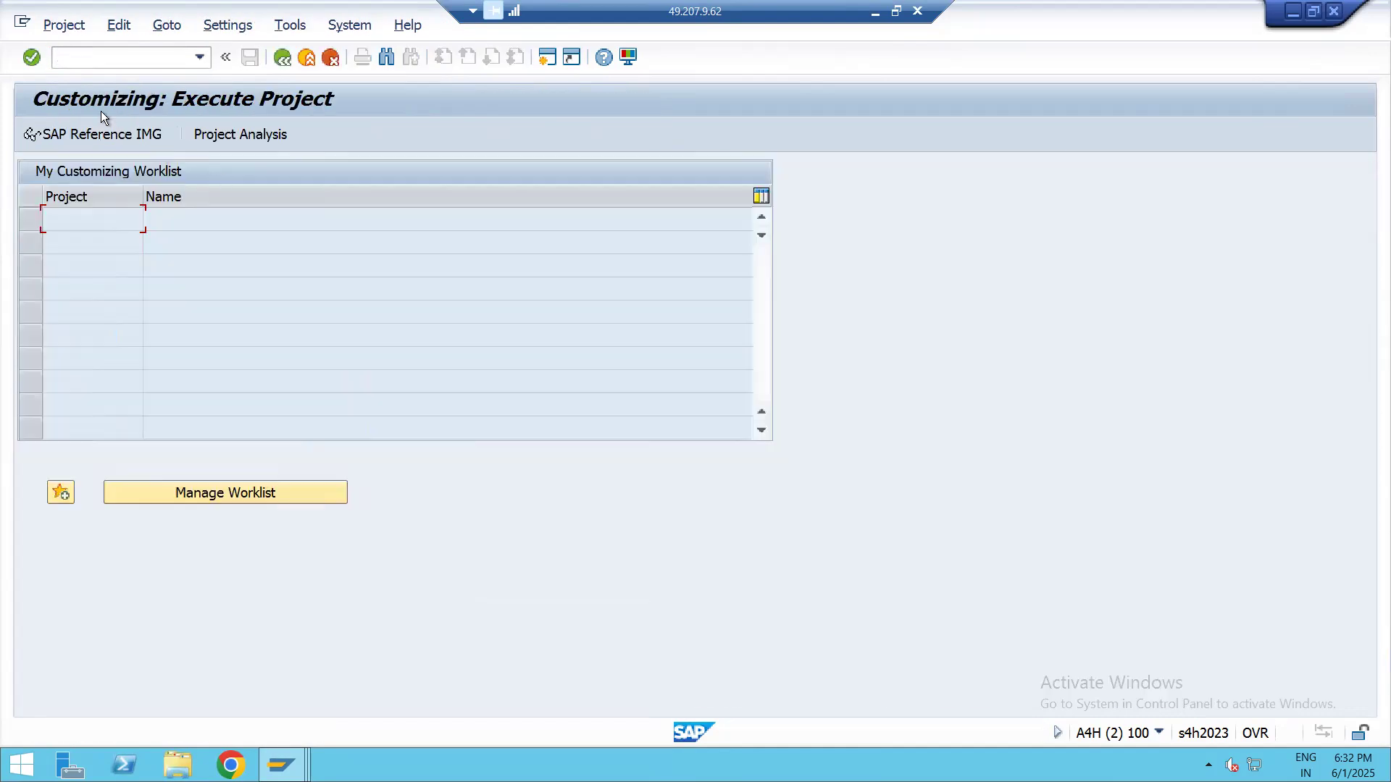
click(132, 144)
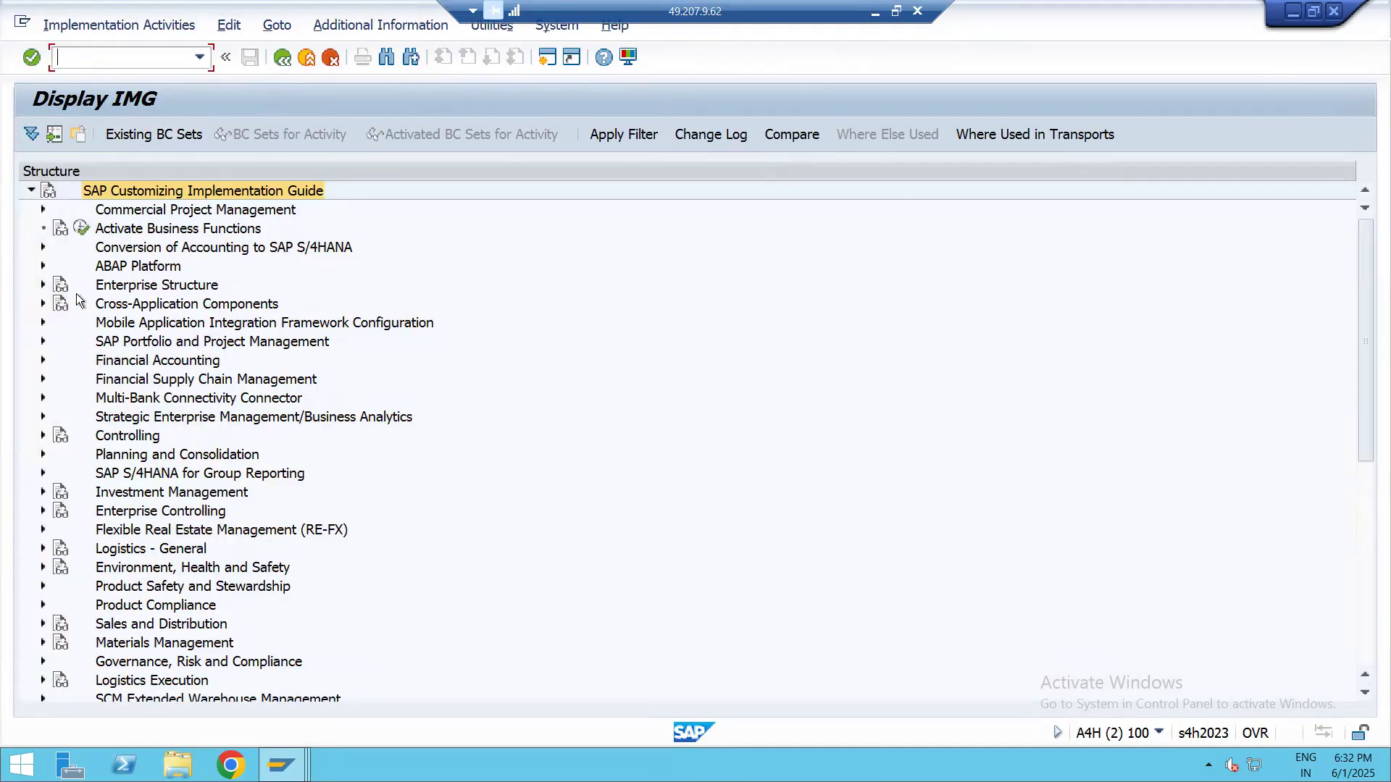
Run the Define Business Area activity under Enterprise Structure, Definition, Financial Accounting
click(42, 285)
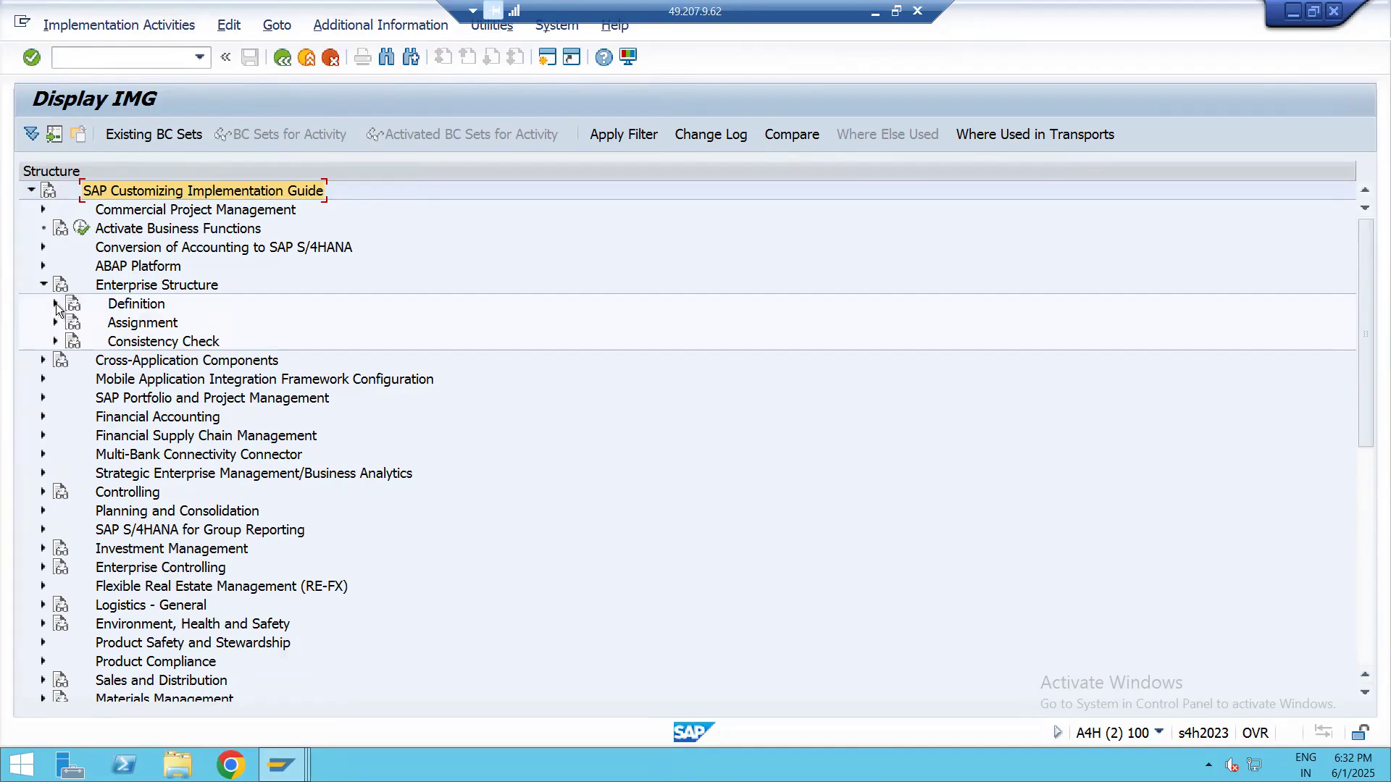
click(56, 303)
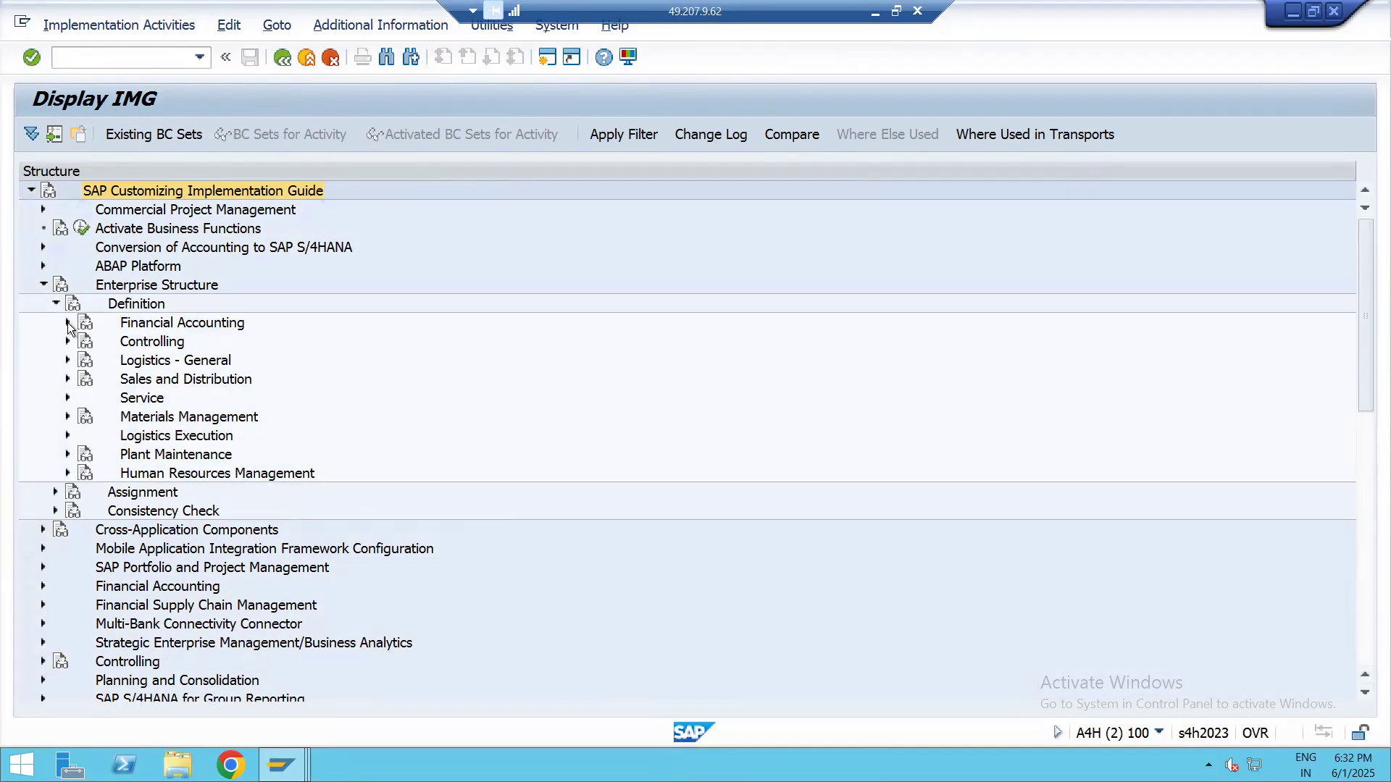
click(68, 322)
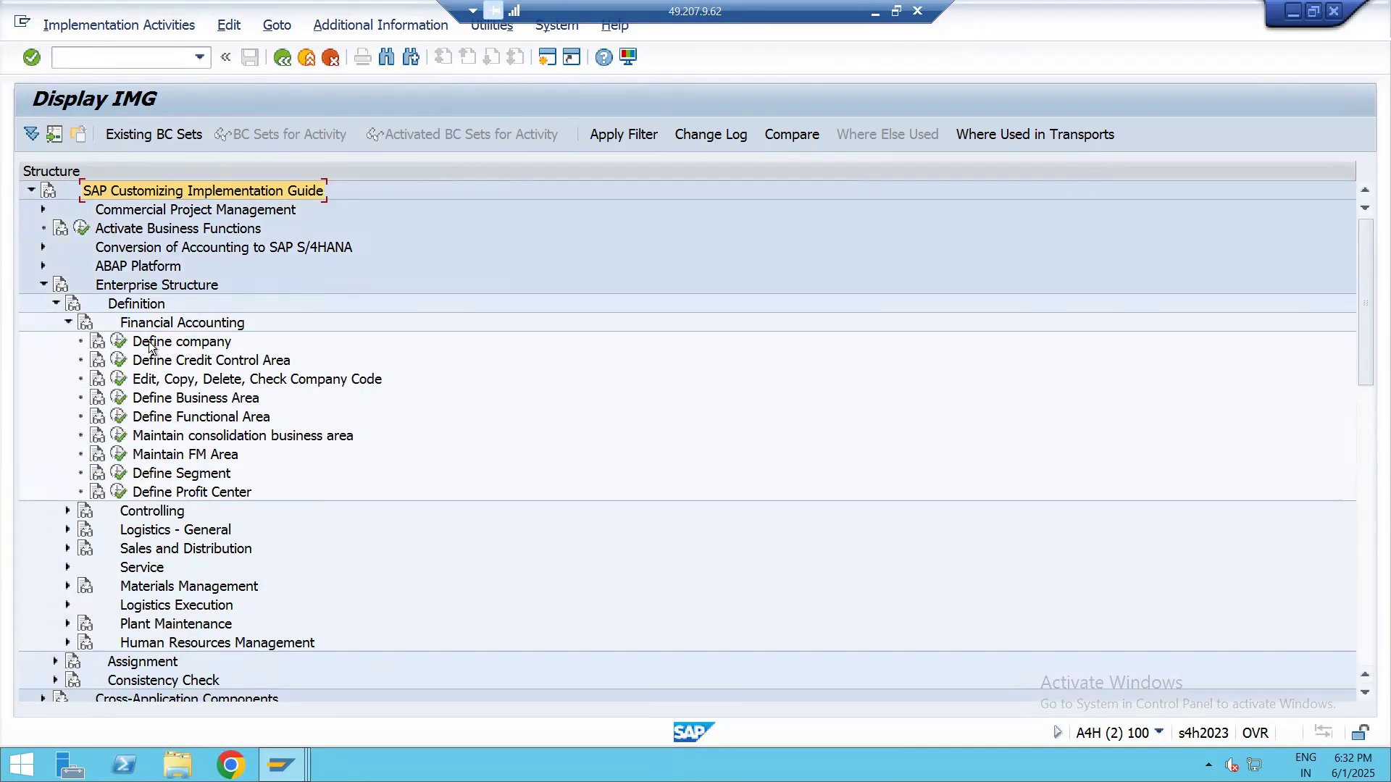
click(155, 402)
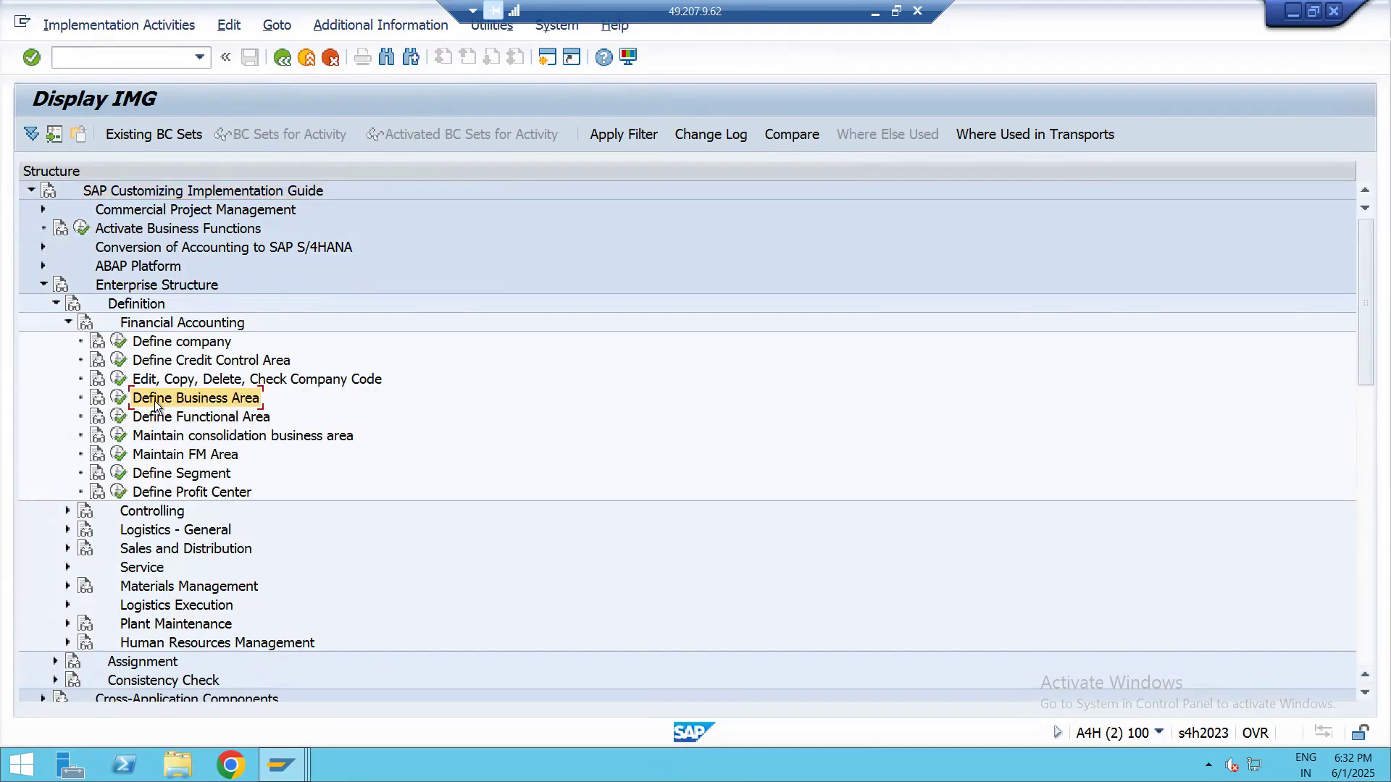
click(116, 397)
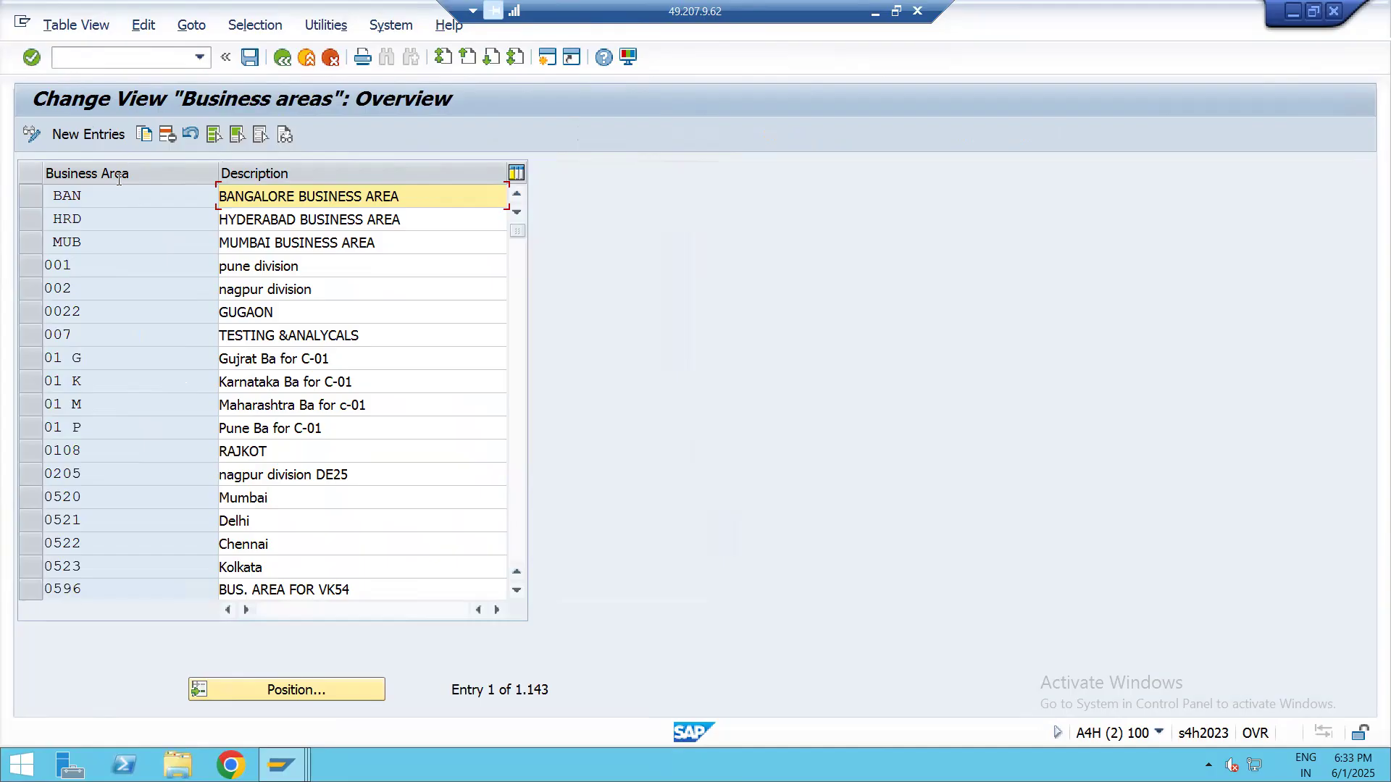
Start new business area entries and add LPBB with the description BORIVALI
click(106, 136)
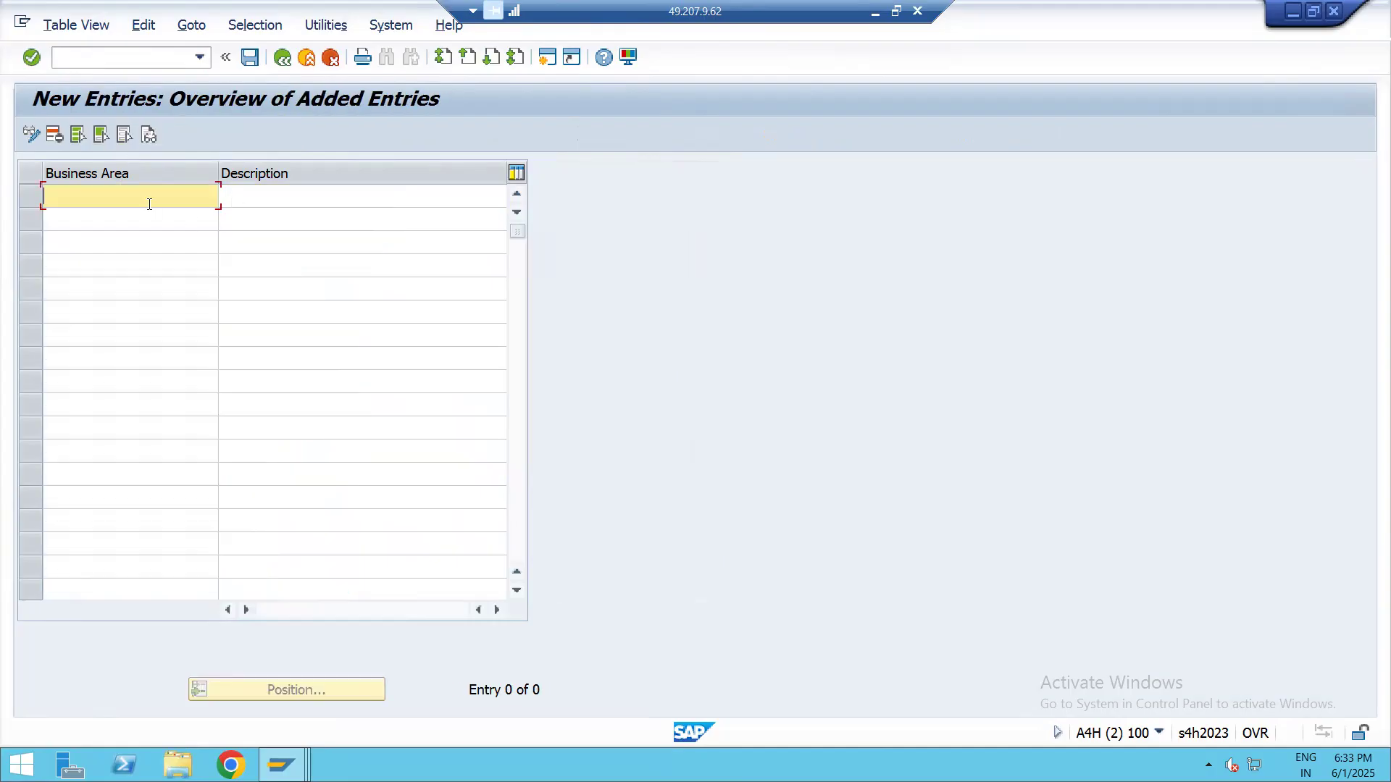
text(lpbb)
key(BackSpace)
key(BackSpace)
key(BackSpace)
text(PBB)
key(Tab)
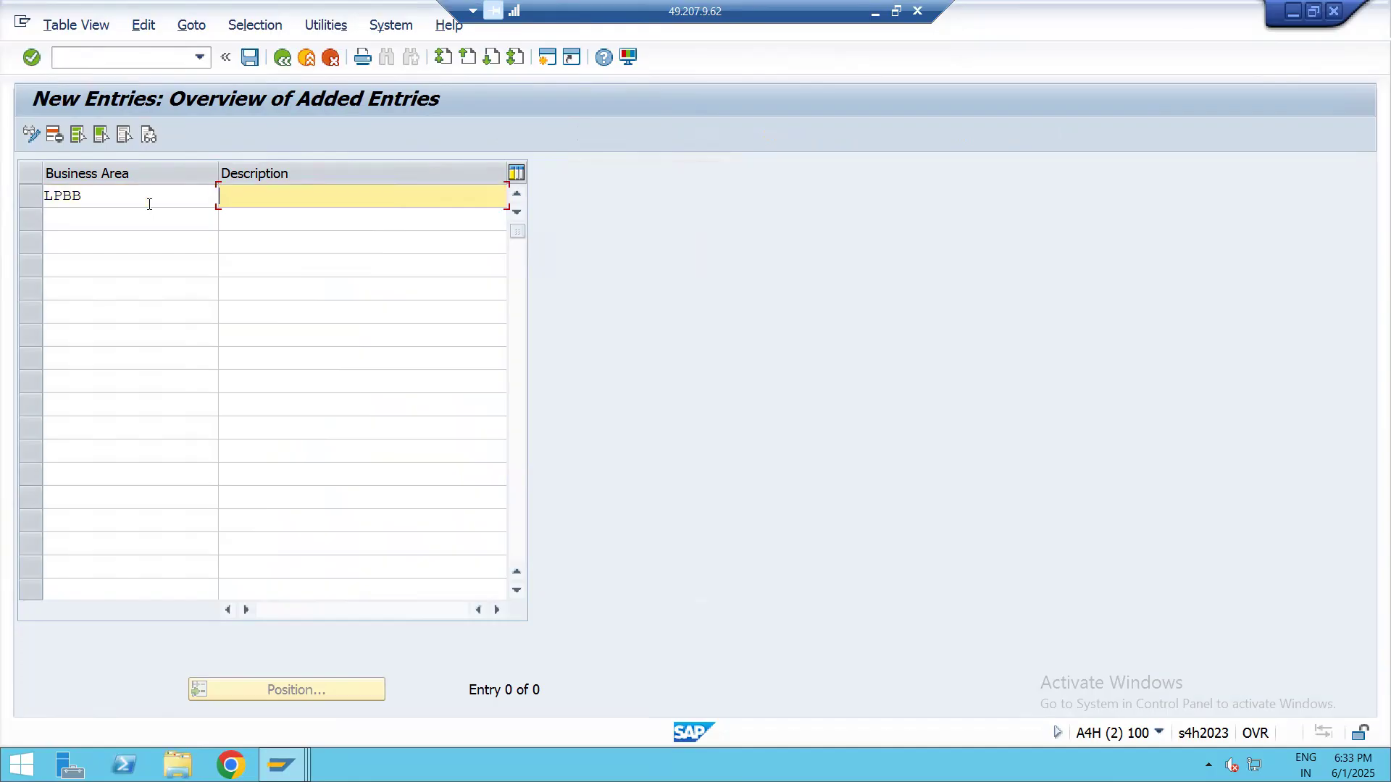
text(B)
key(BackSpace)
text(BORIVALI)
Add a second business area LPMM with the description MALAD in the next row
click(150, 222)
text(LPMM)
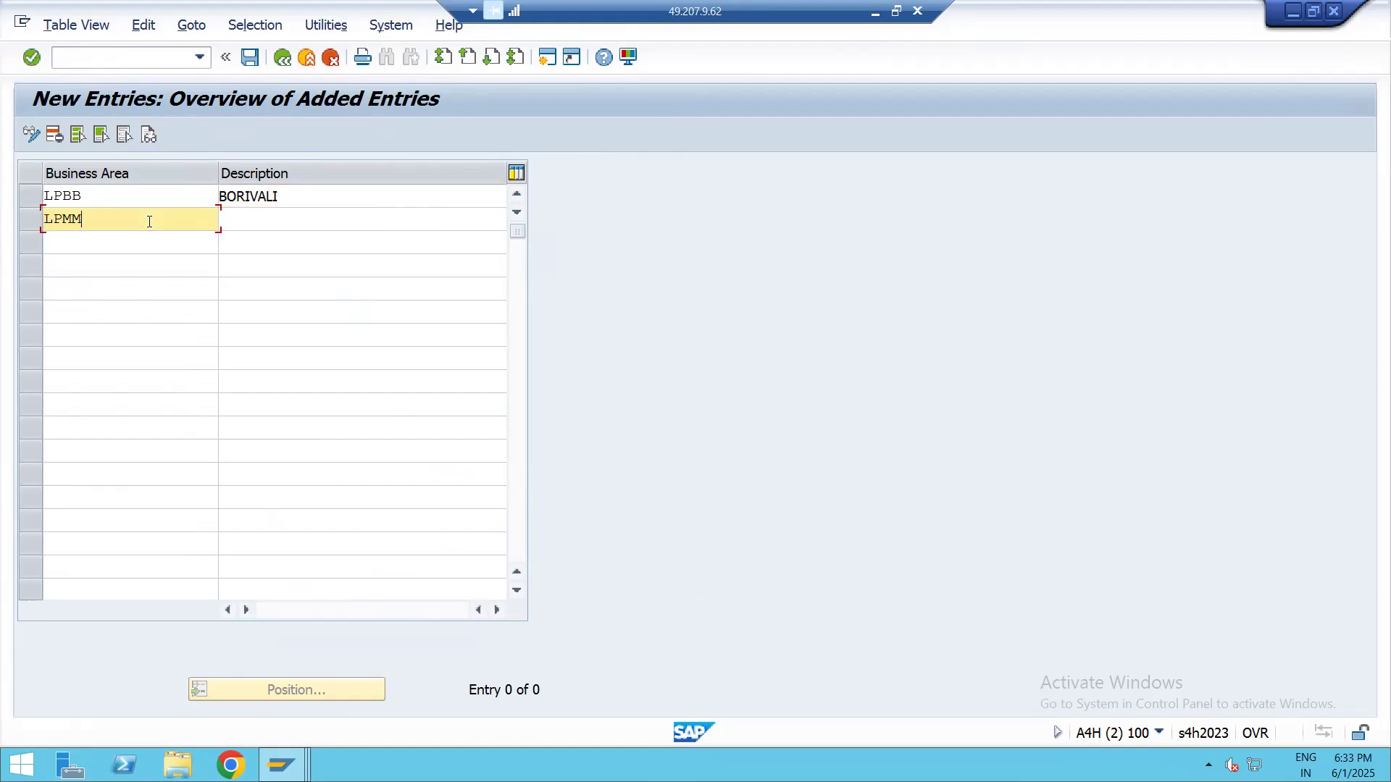
key(Tab)
text(MALAD)
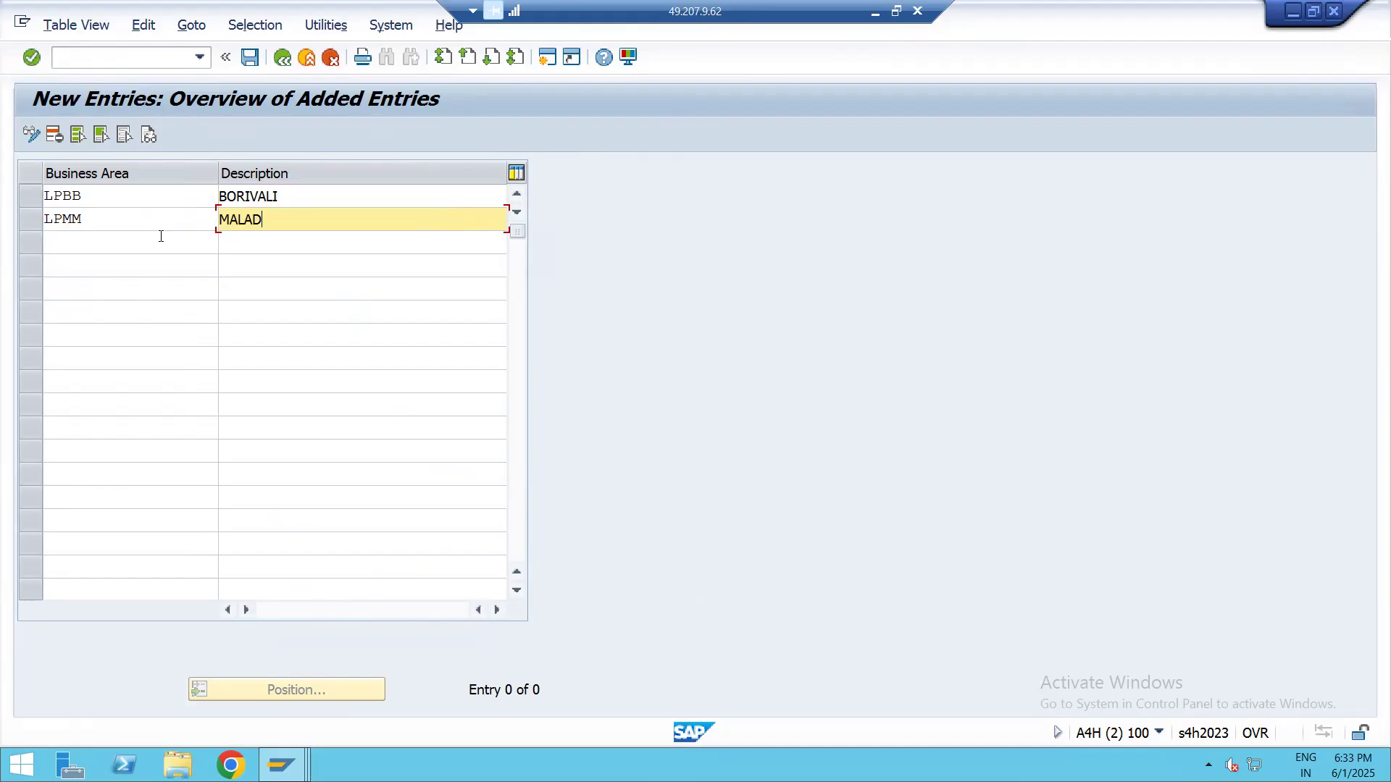
Save the two new business areas under customizing request A4HK903093
key(Return)
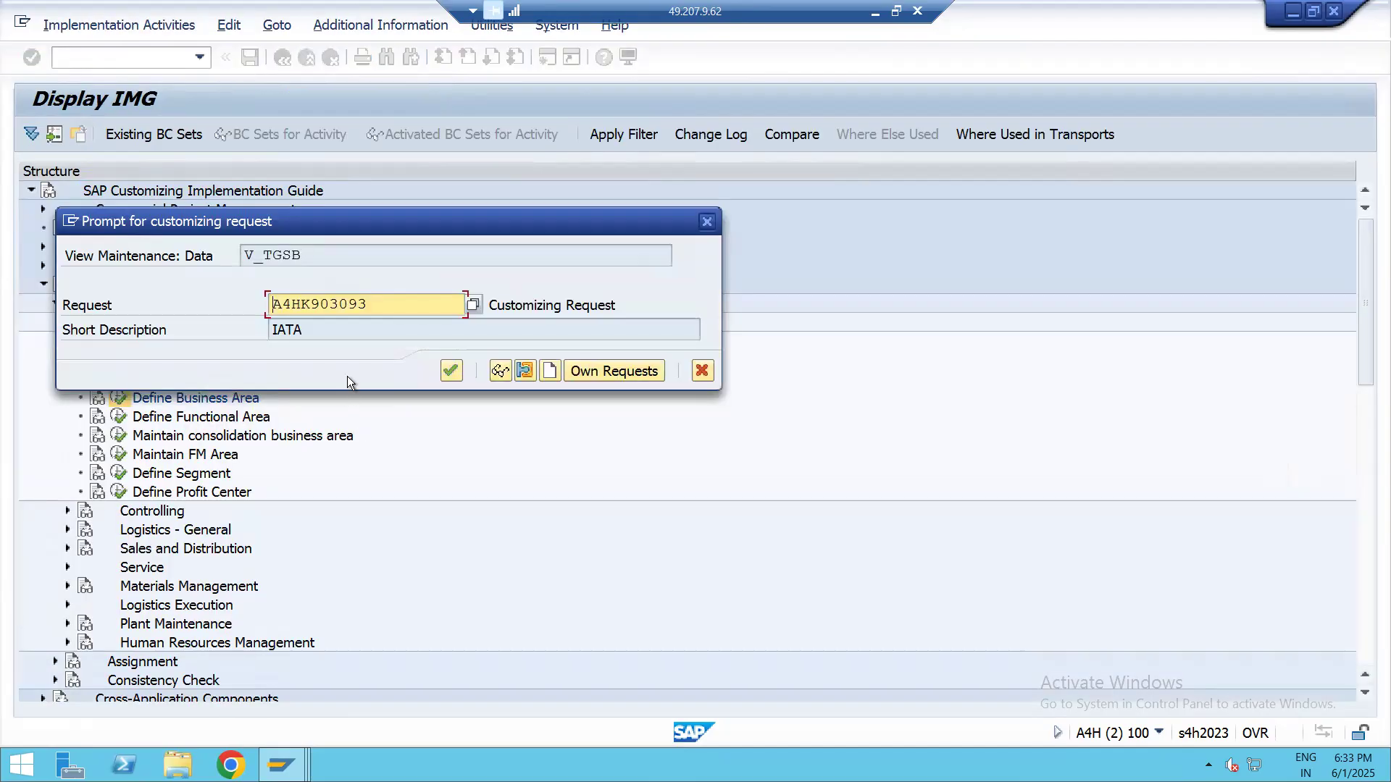
click(452, 371)
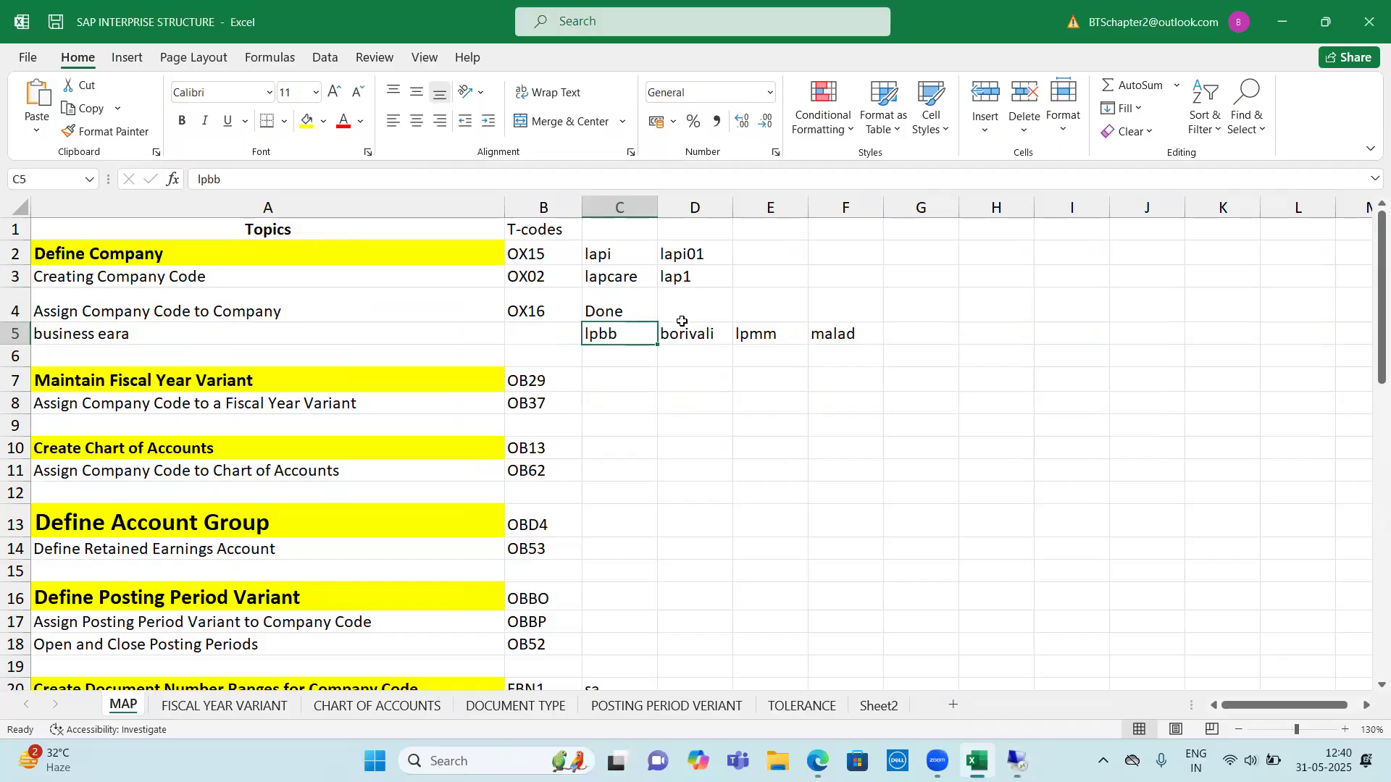
Switch to the Excel topic map and review the completed company, company code and business area entries and the Maintain Fiscal Year Variant row
drag(593, 258, 844, 337)
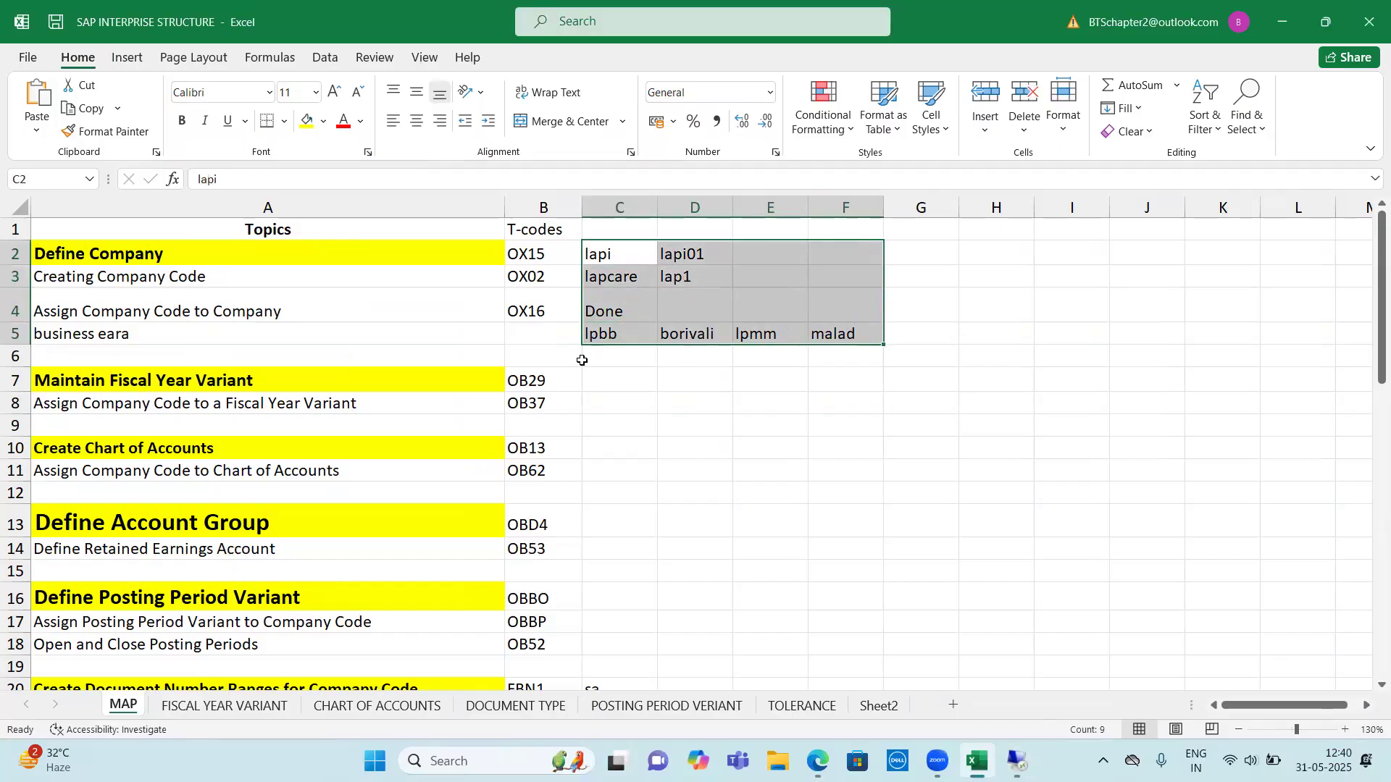
drag(539, 255, 840, 355)
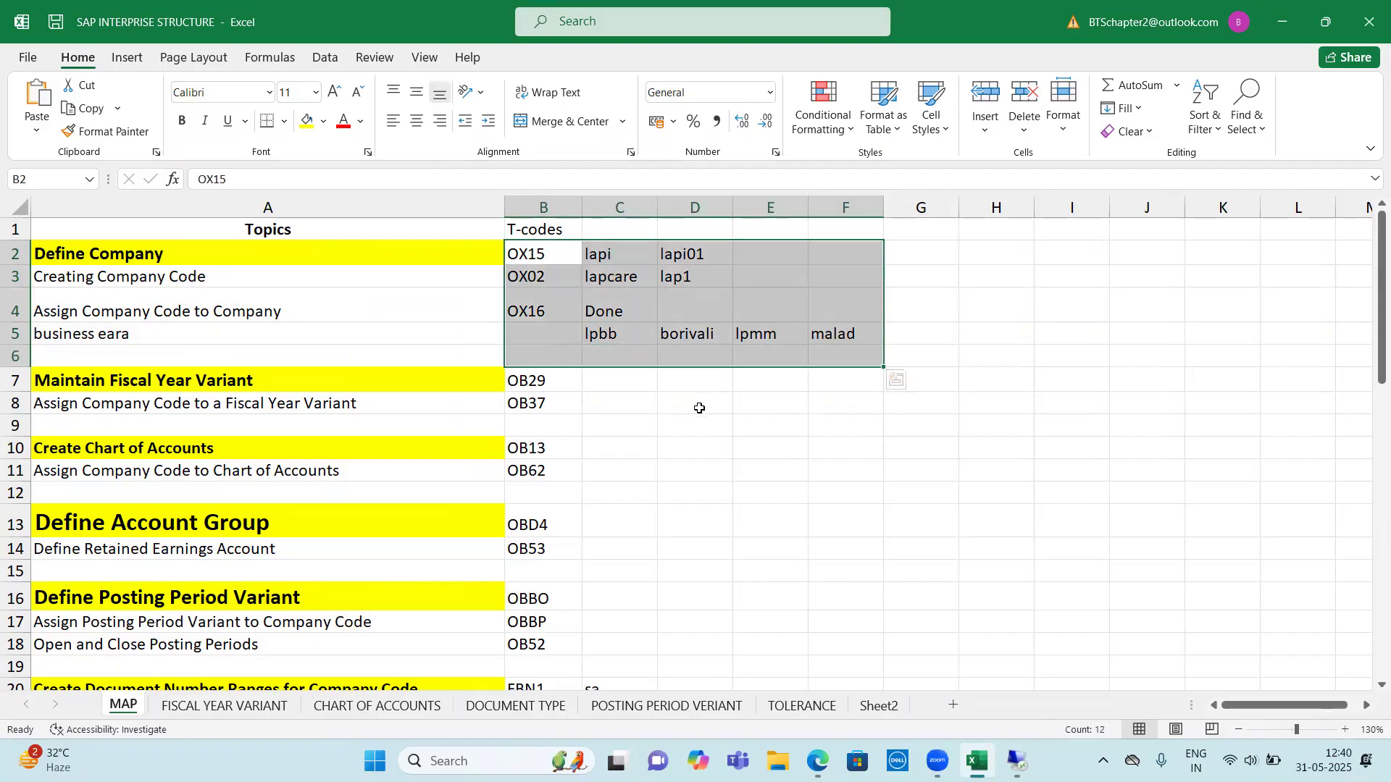
click(698, 406)
scroll(585, 336, down, 1)
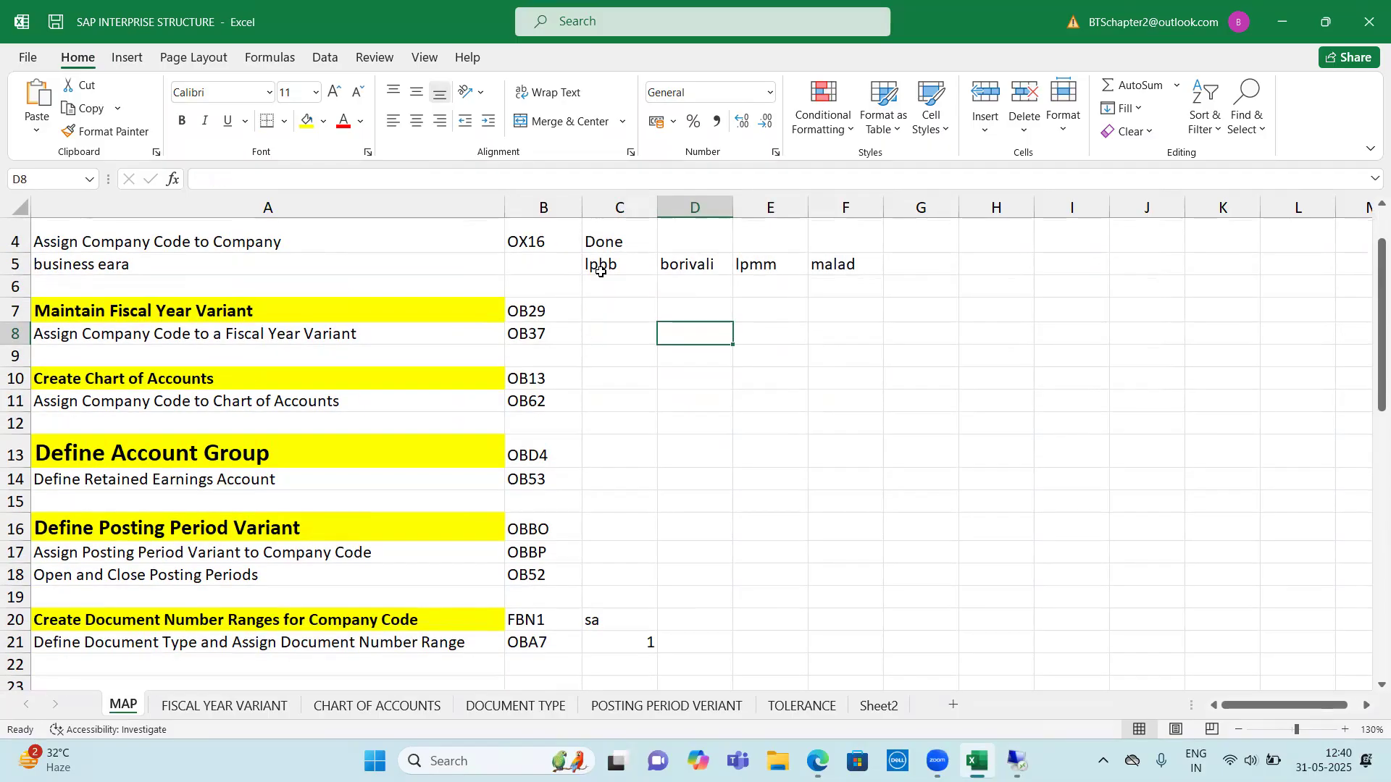
scroll(624, 314, down, 1)
scroll(280, 401, up, 2)
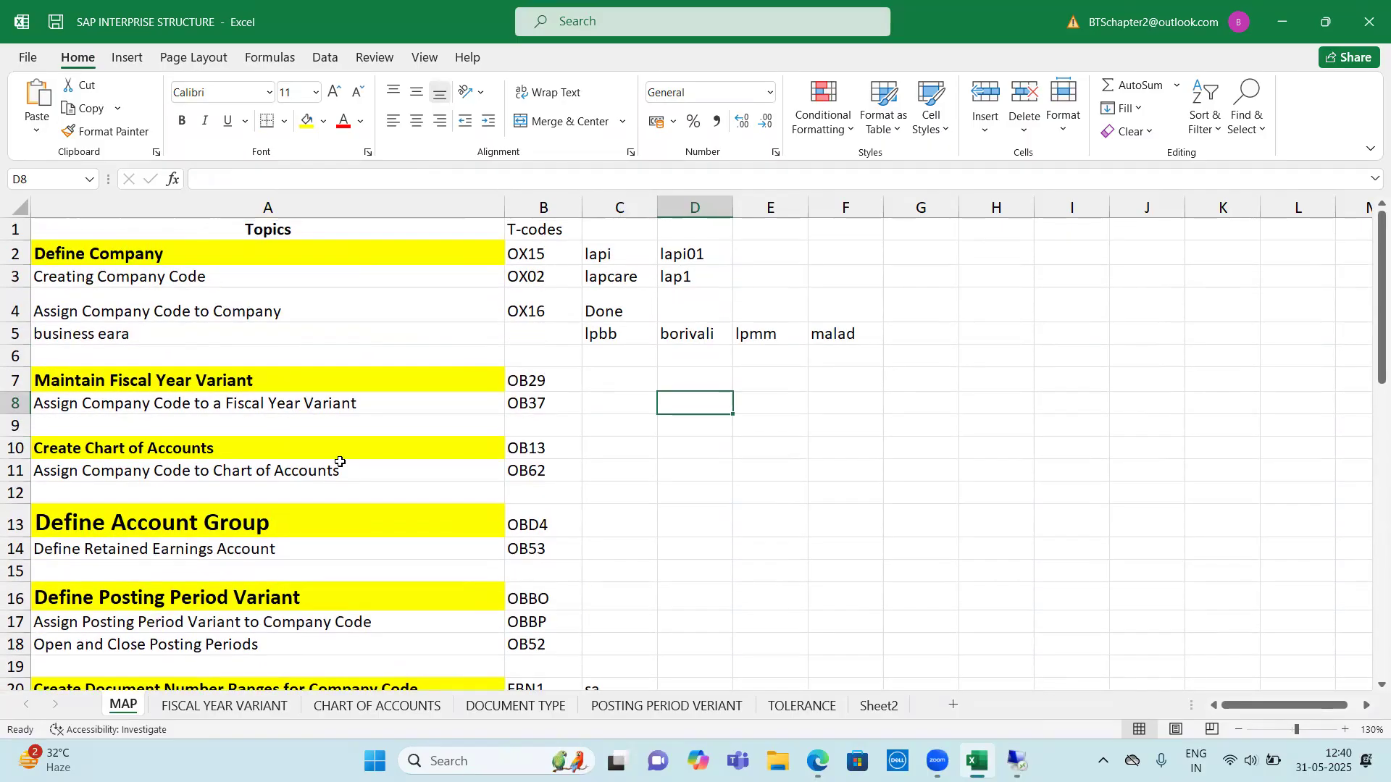
drag(603, 278, 688, 334)
drag(648, 287, 633, 337)
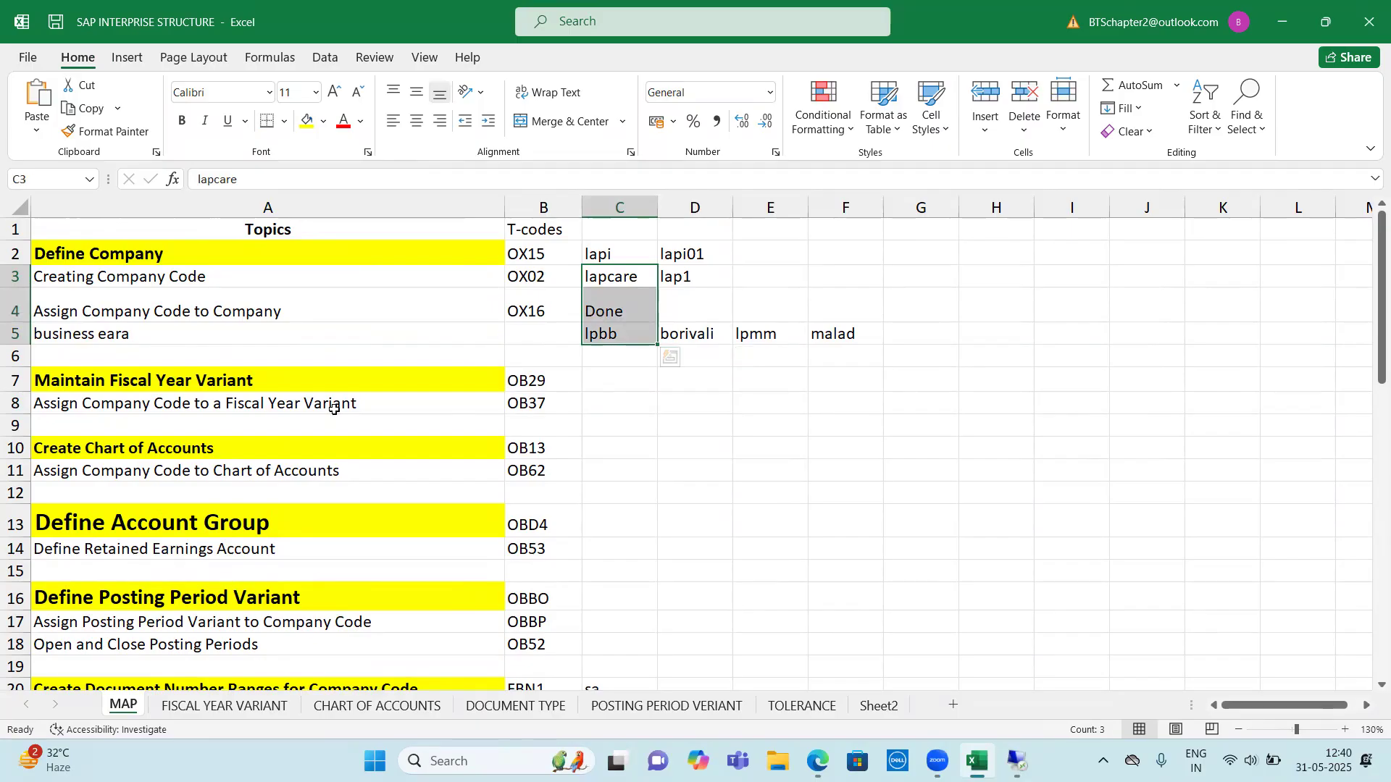
click(69, 388)
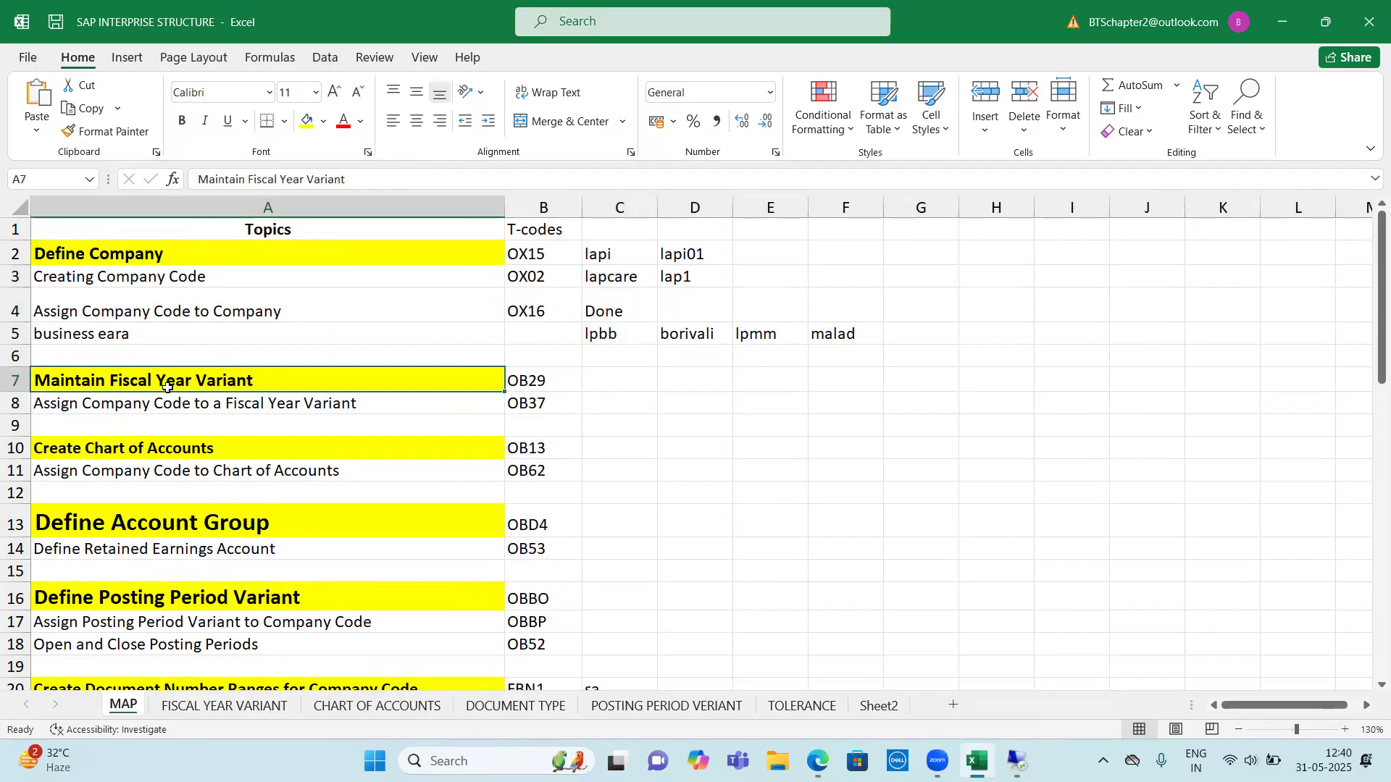
click(528, 380)
shift+click(388, 385)
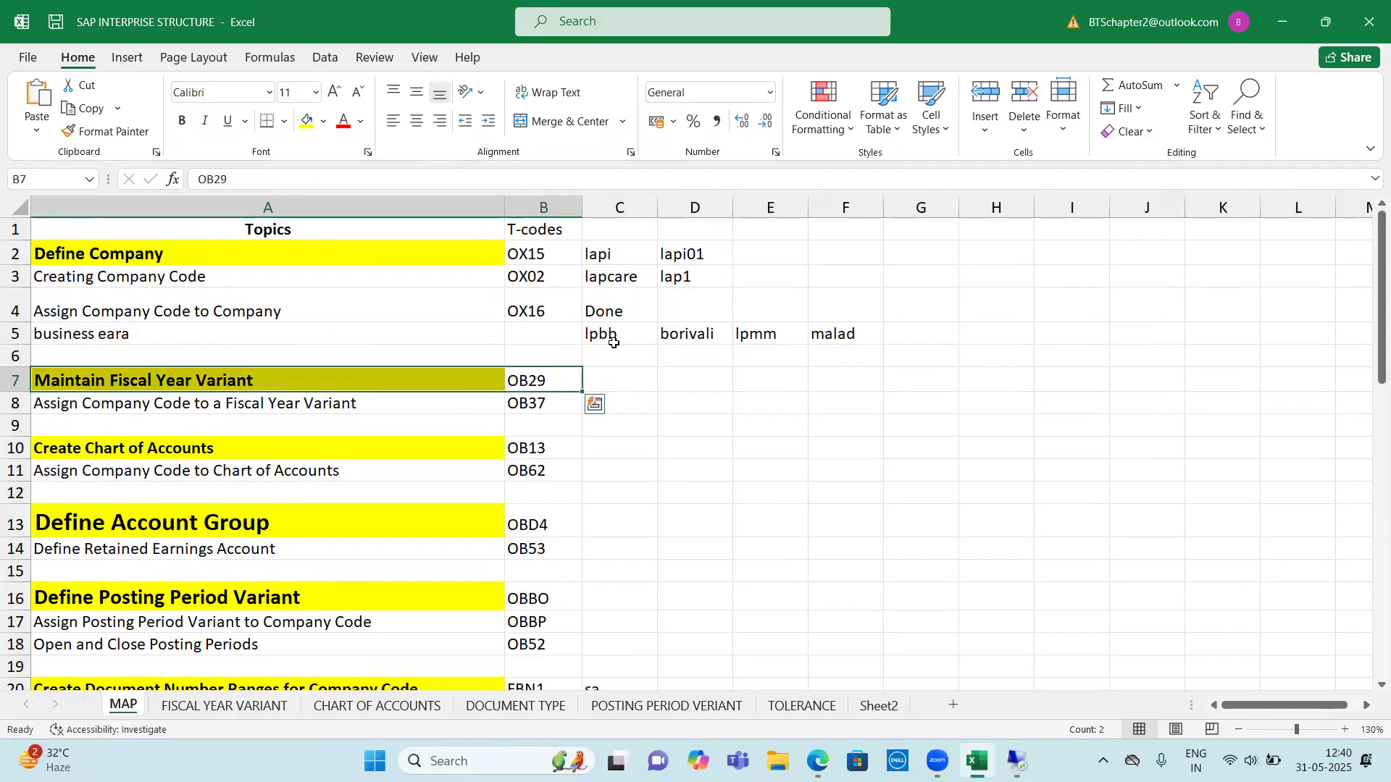
Clear the assignment and business area notes in cells C4:F6 of the MAP sheet
drag(592, 276, 613, 365)
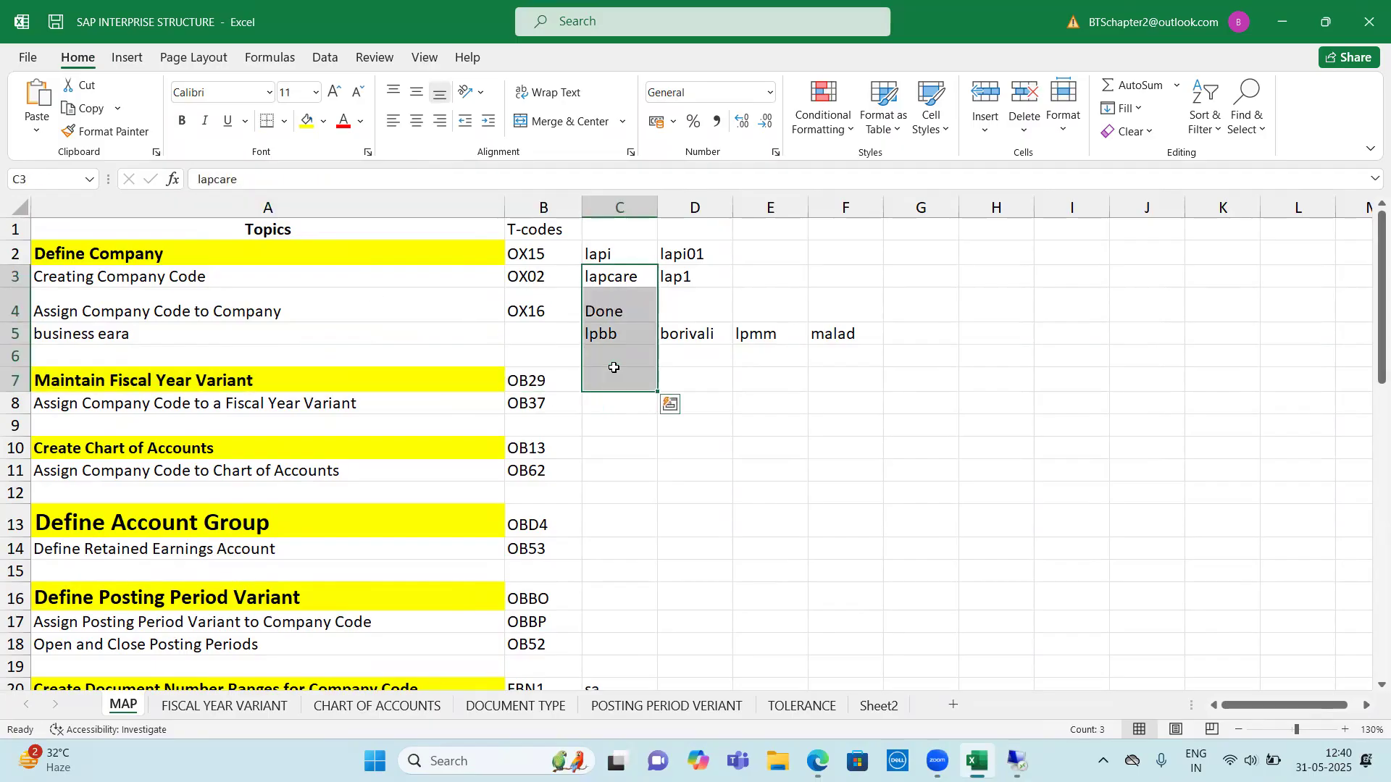
click(615, 309)
drag(651, 356, 831, 347)
key(Delete)
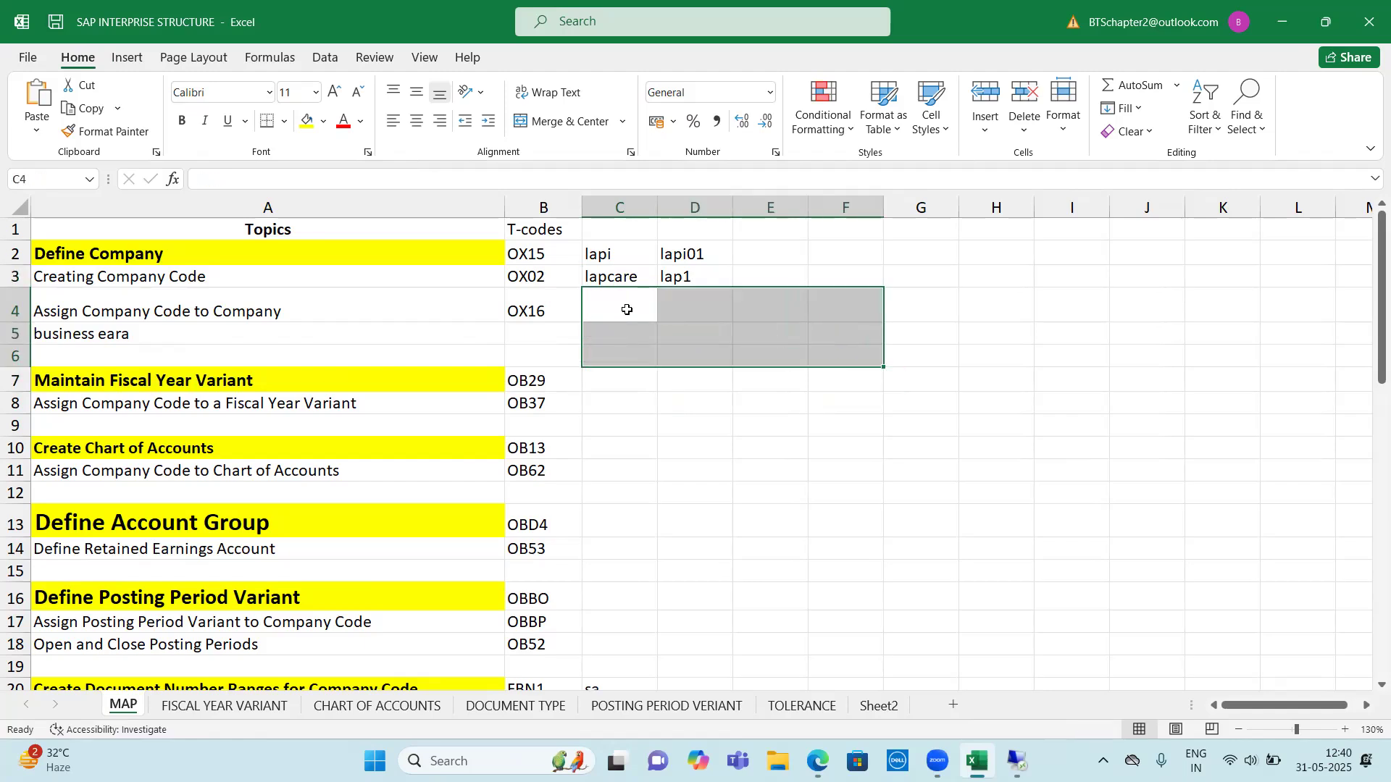
click(616, 255)
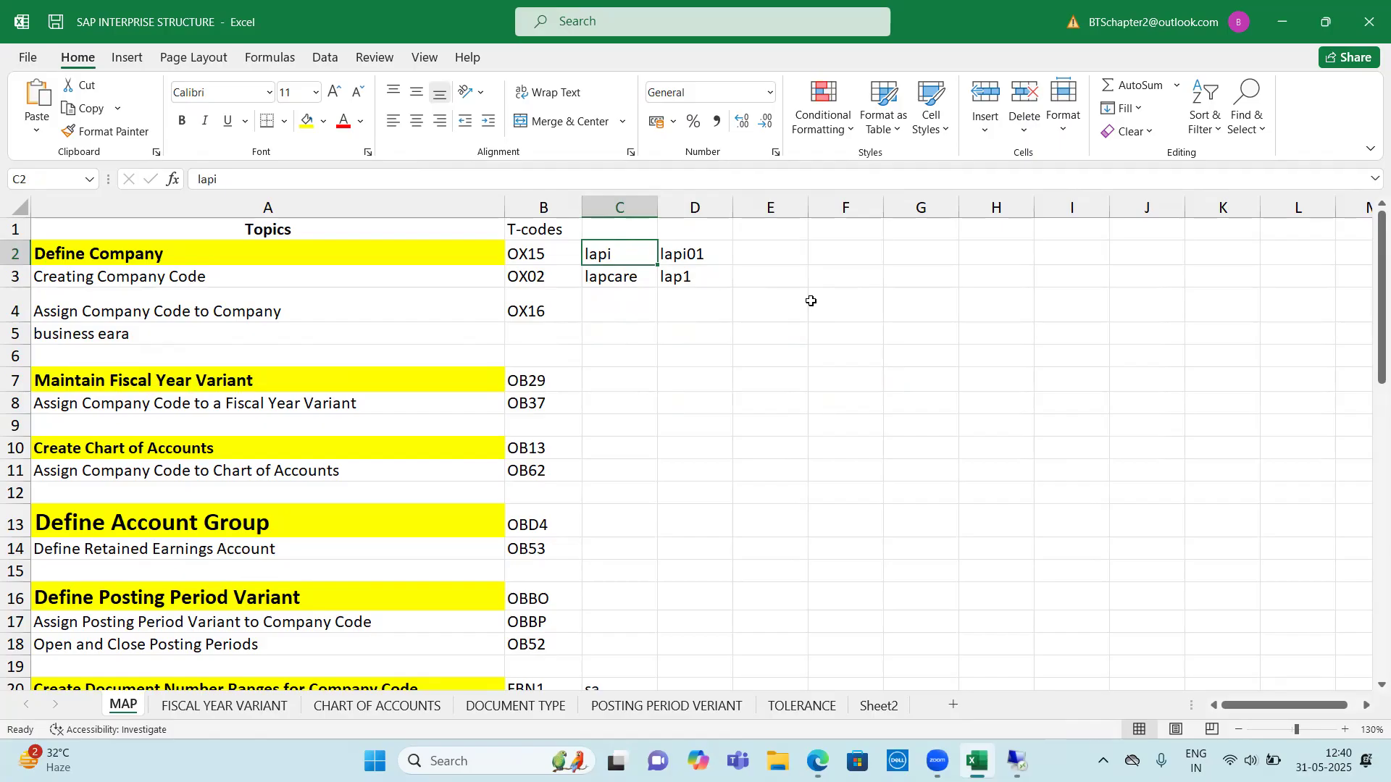
click(621, 276)
click(695, 279)
click(772, 279)
click(851, 278)
click(919, 278)
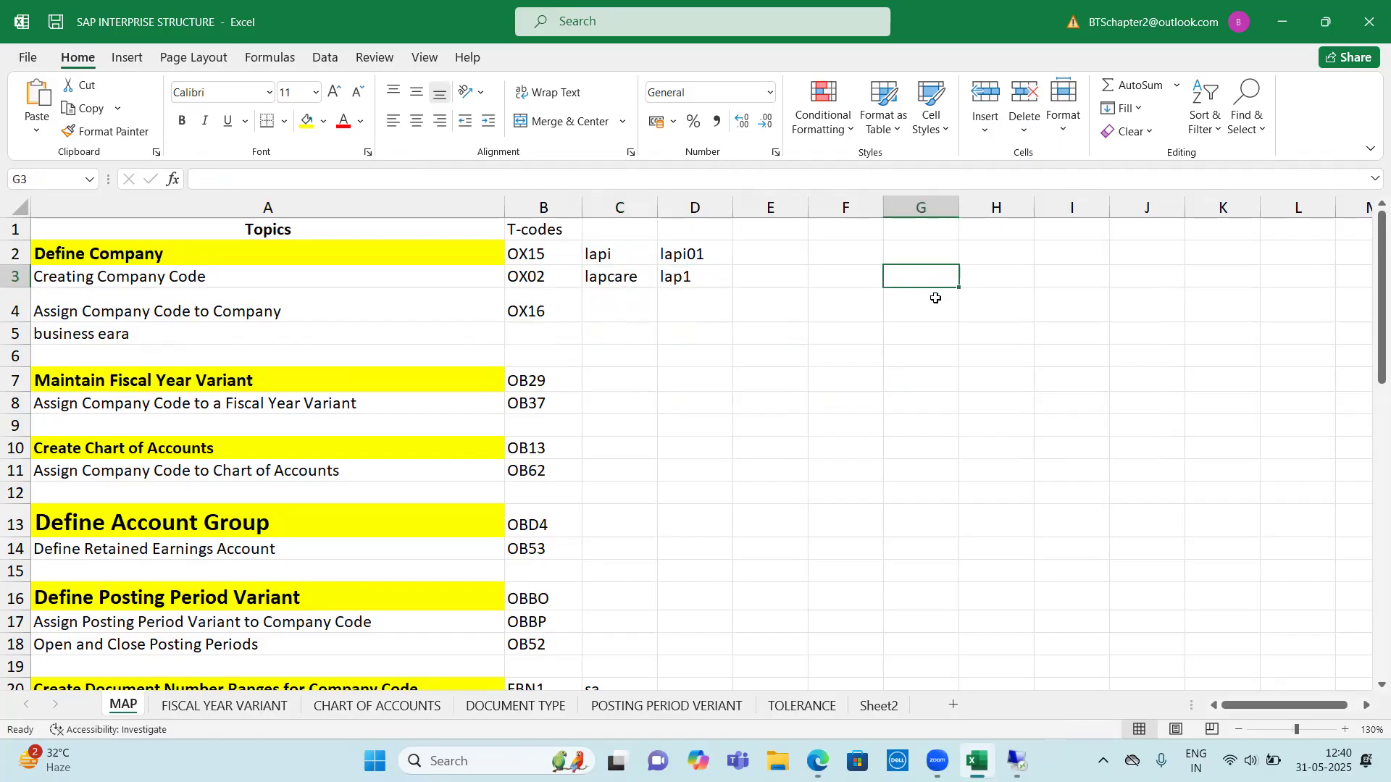
Enter TATA as an example company in cell F2 and TCS as its company code in F3
click(849, 260)
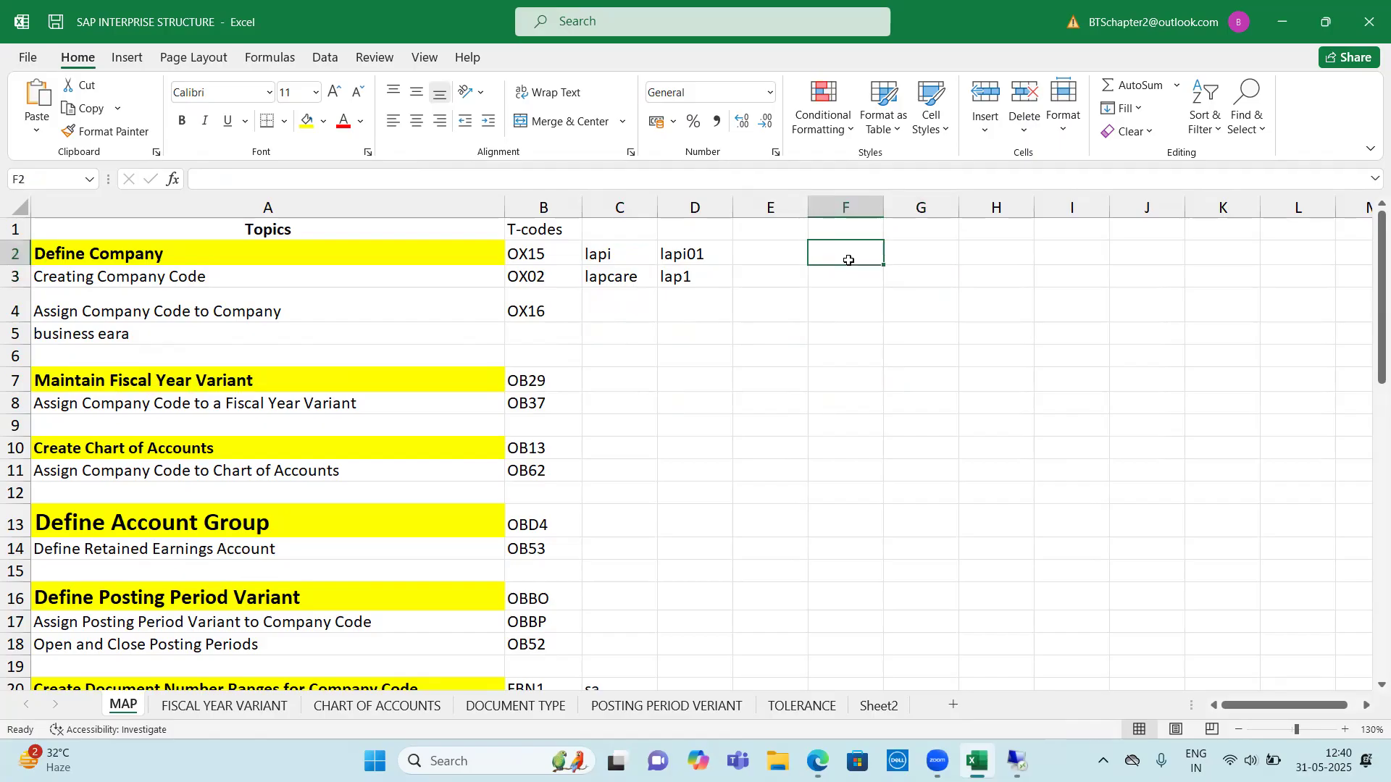
text(TATA)
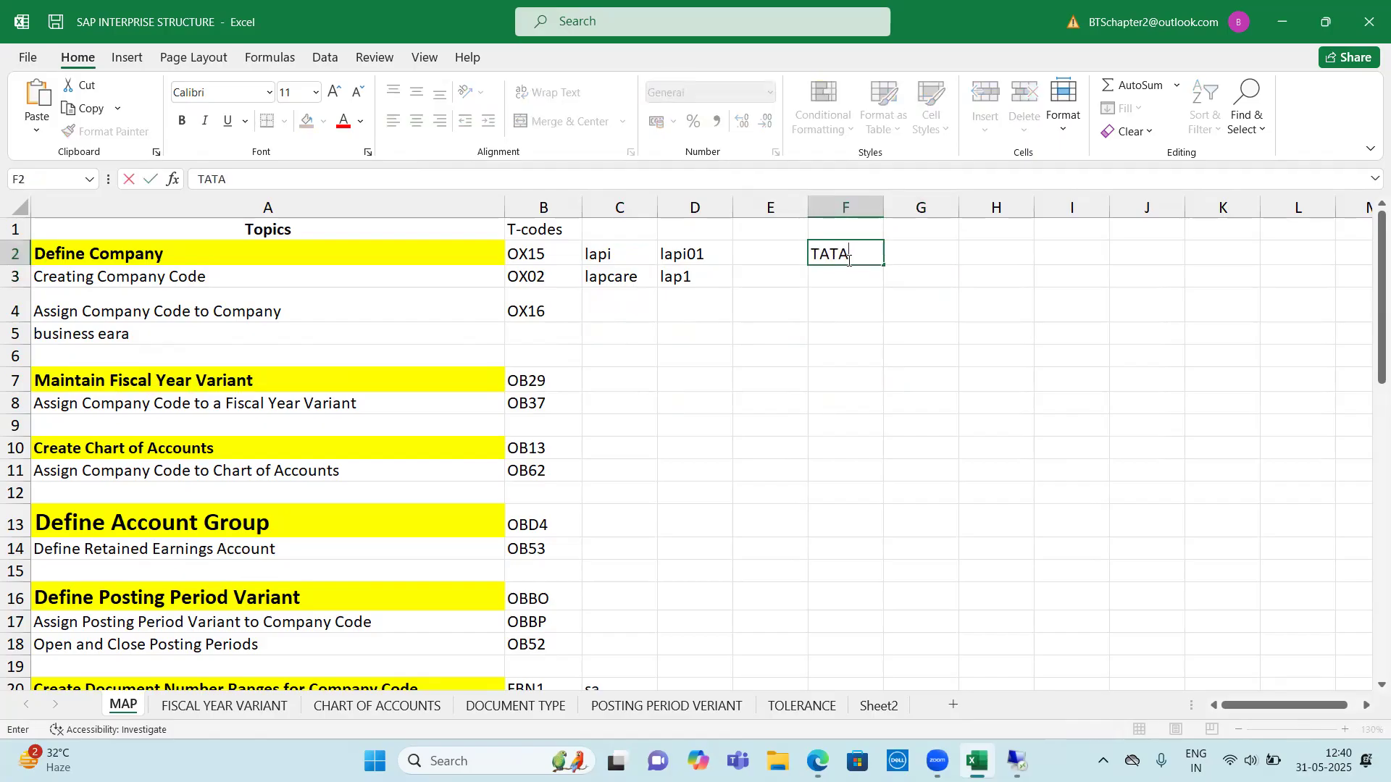
key(Return)
text(TCS)
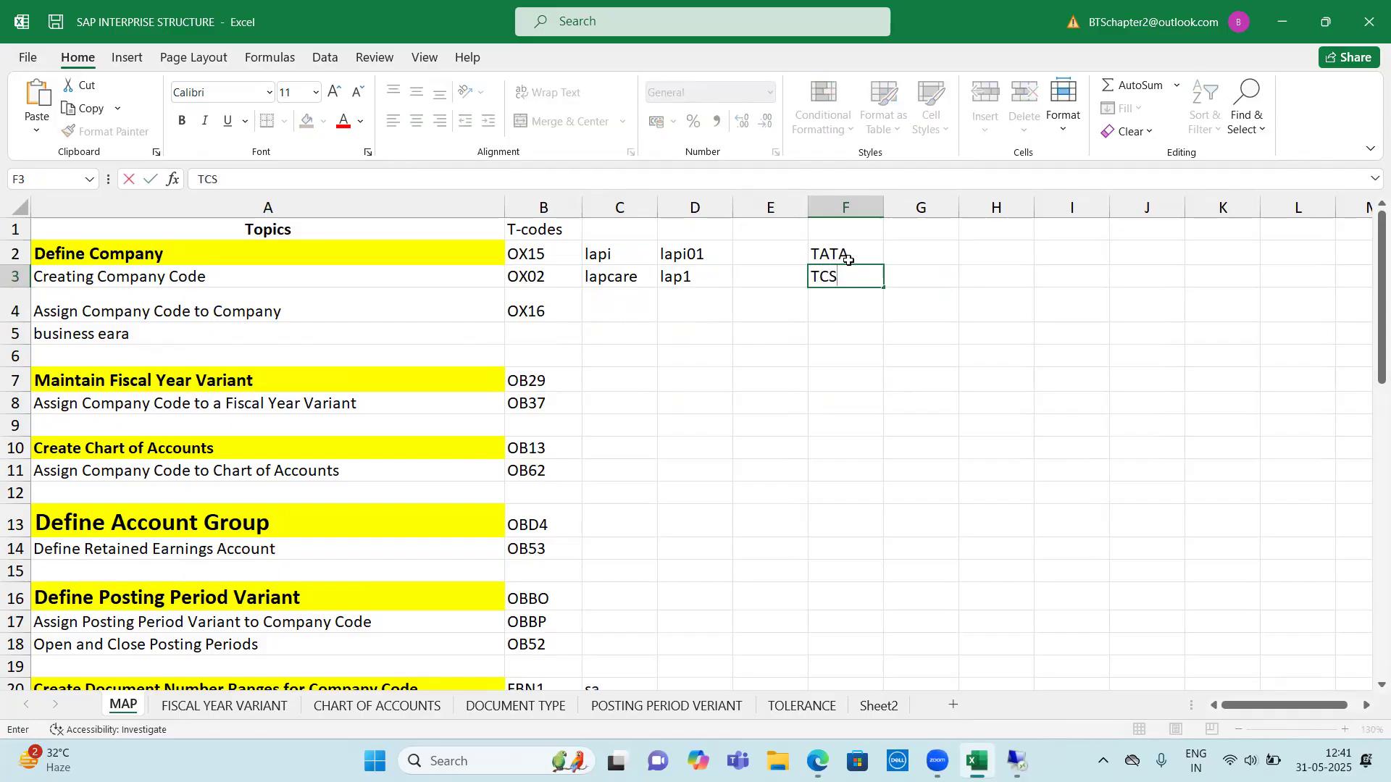
key(Tab)
key(Return)
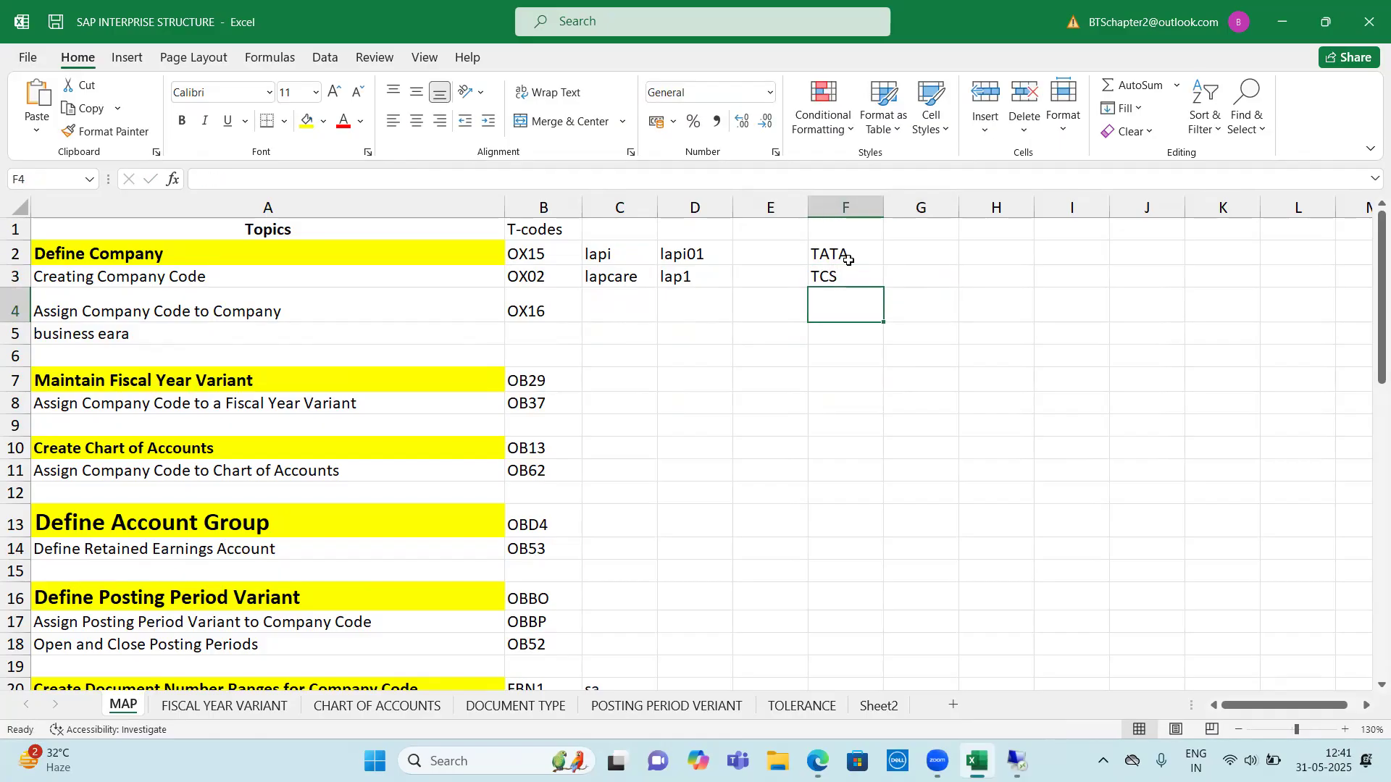
Review the TATA and TCS example entries against the company code row and the fiscal year variant rows with T-codes OB29 and OB37
key(Up)
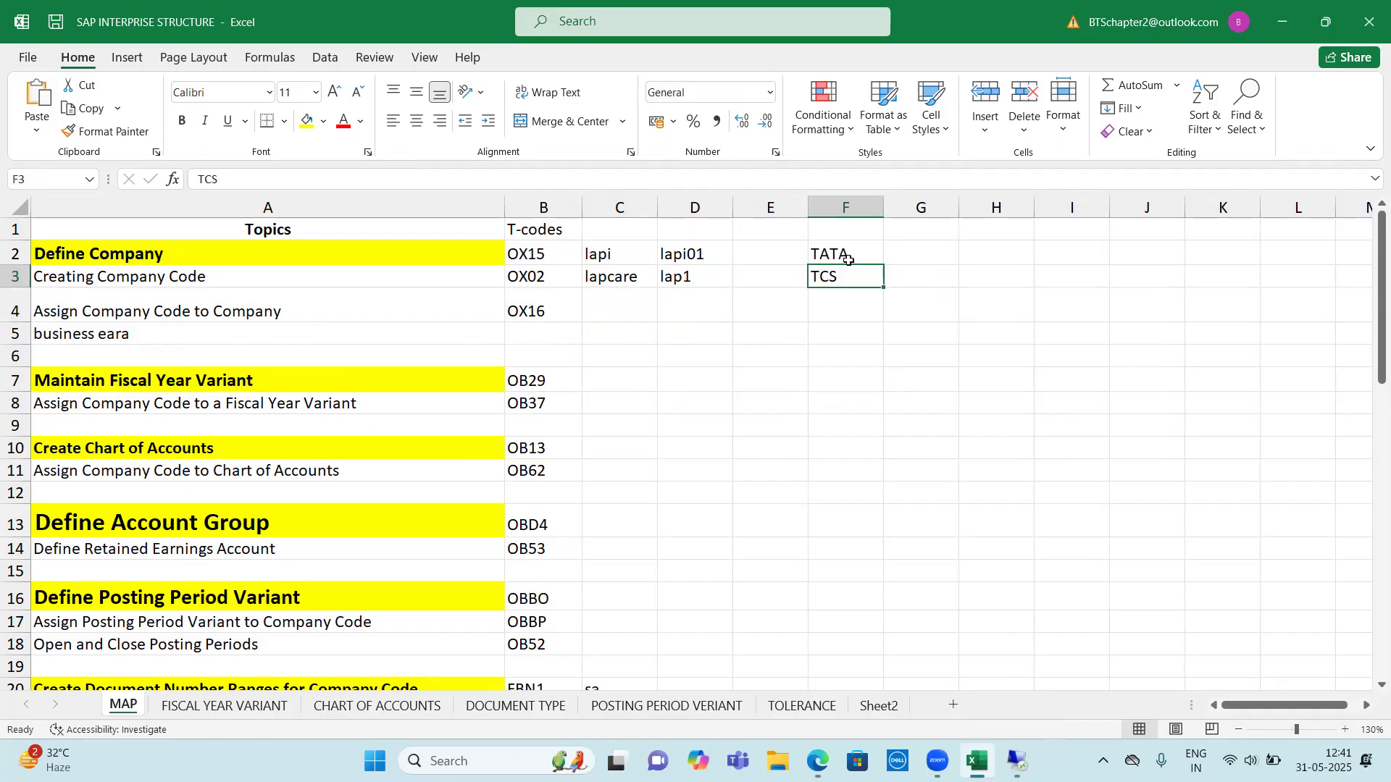
key(Right)
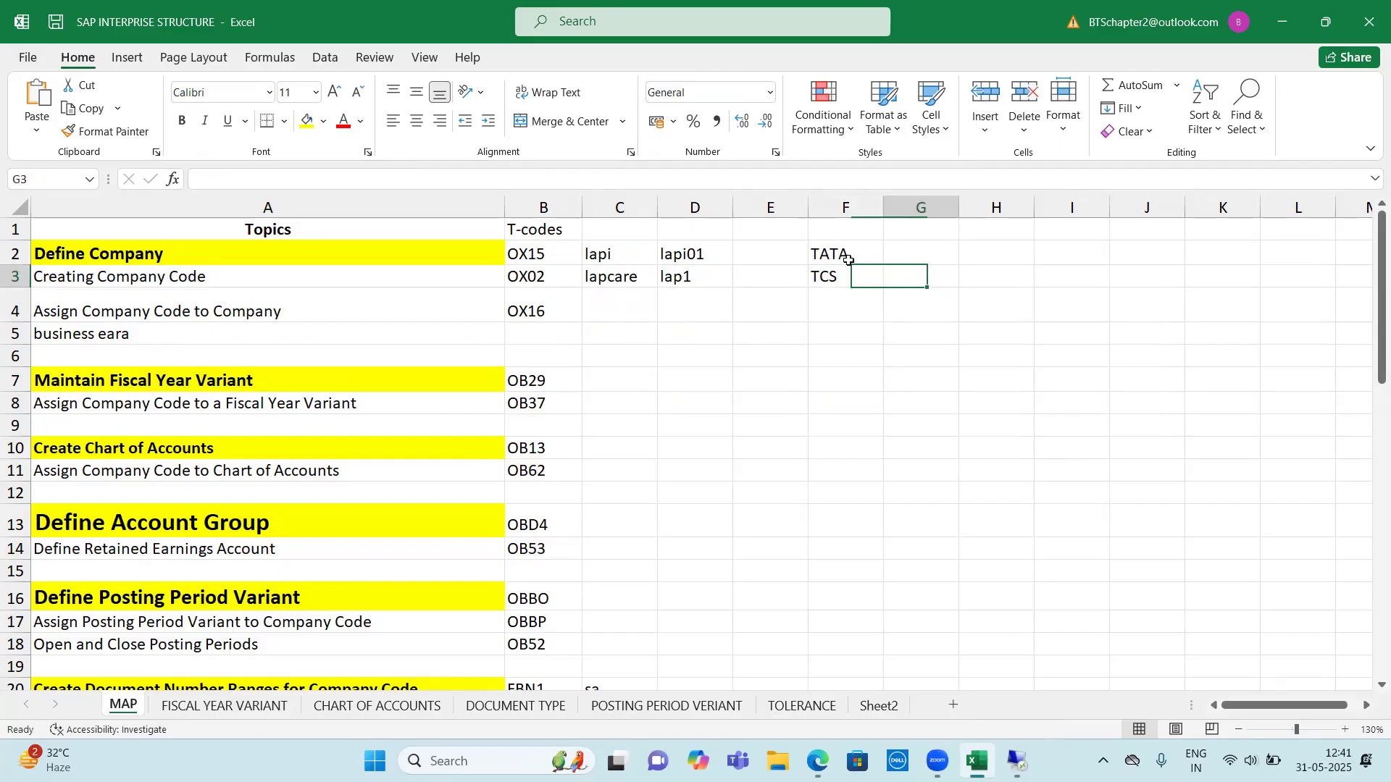
key(Up)
key(Left)
key(Down)
key(Right)
click(845, 280)
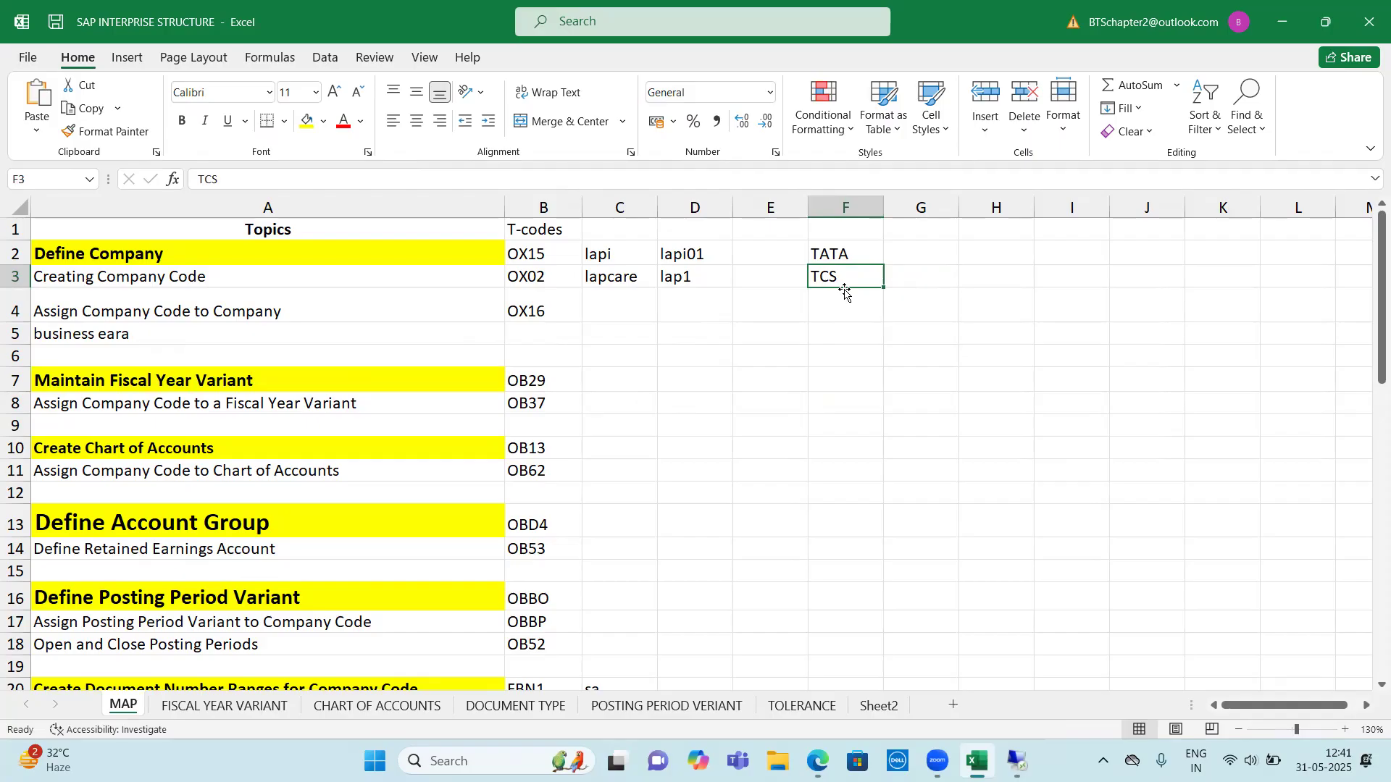
click(991, 275)
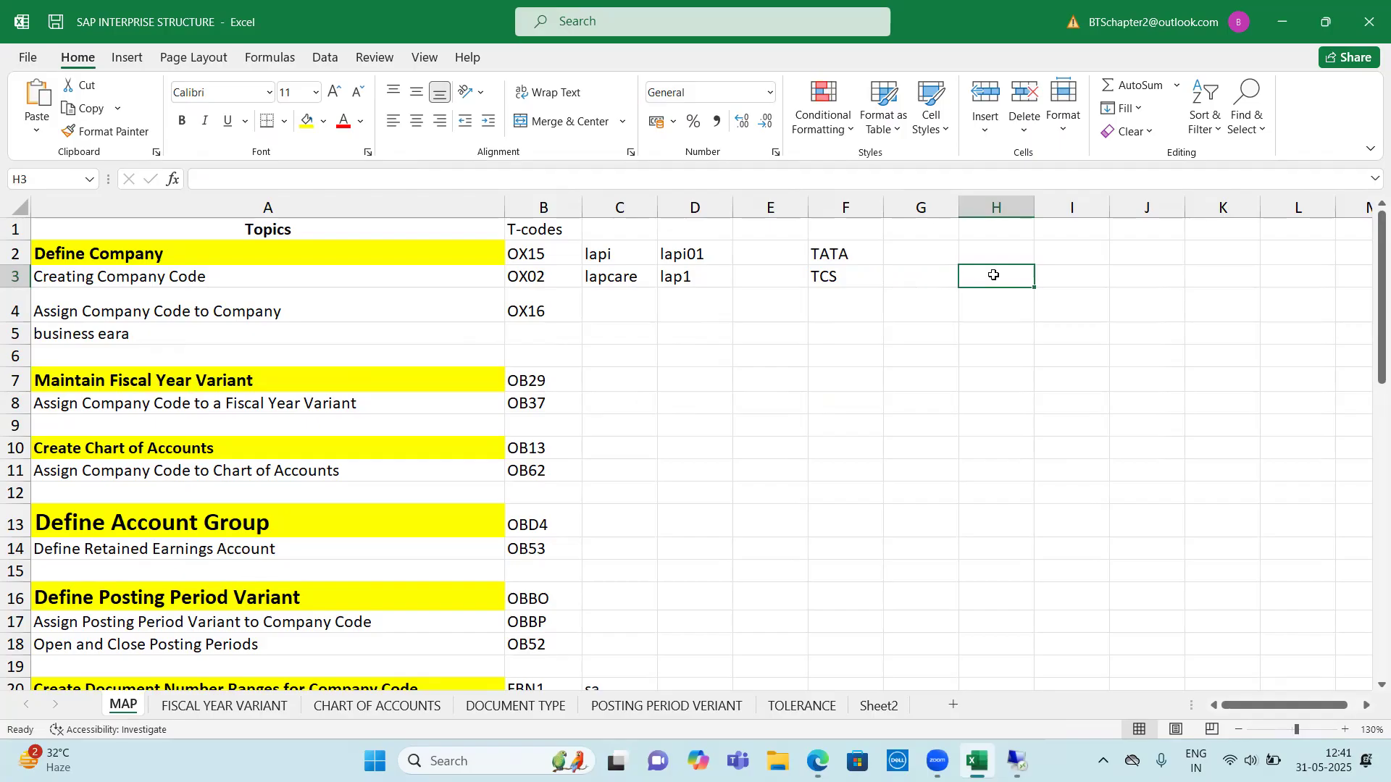
drag(835, 283, 851, 567)
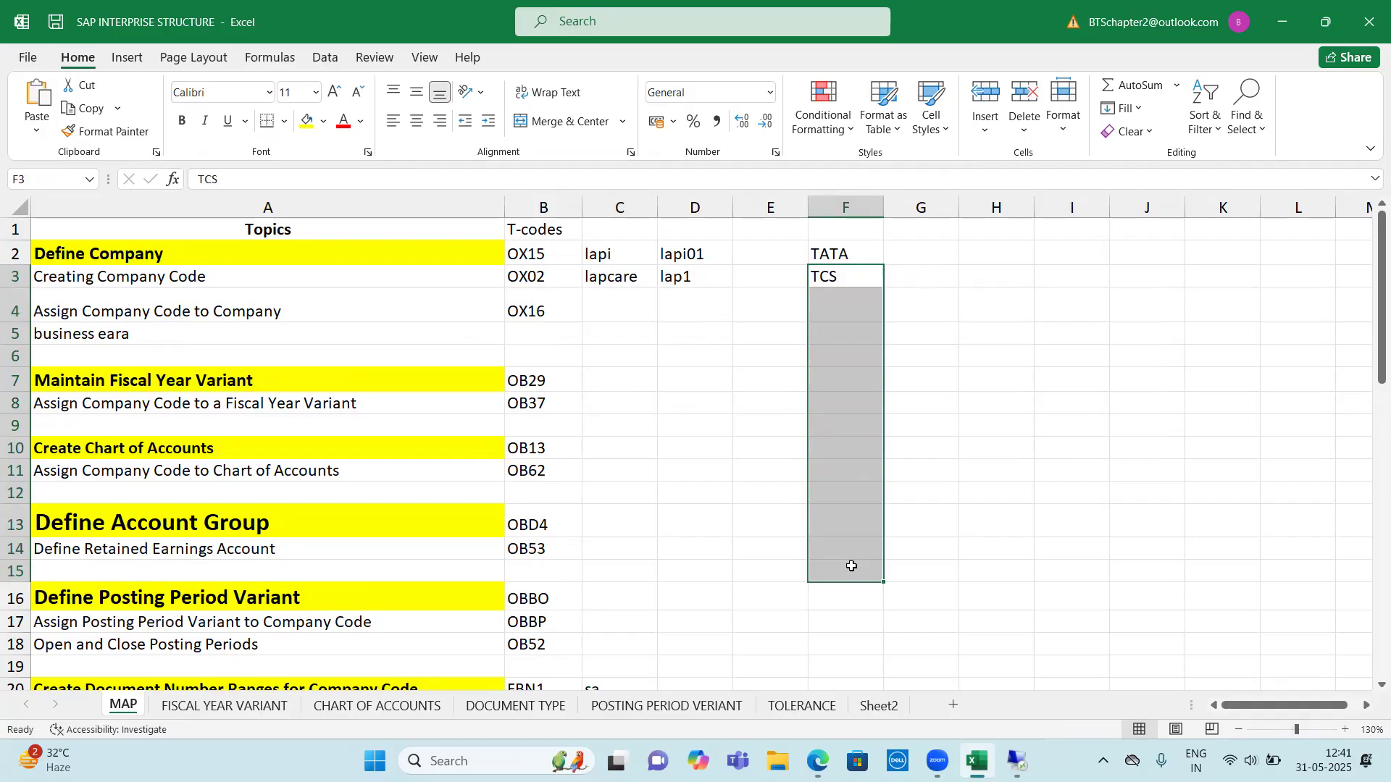
drag(554, 384, 843, 378)
click(843, 379)
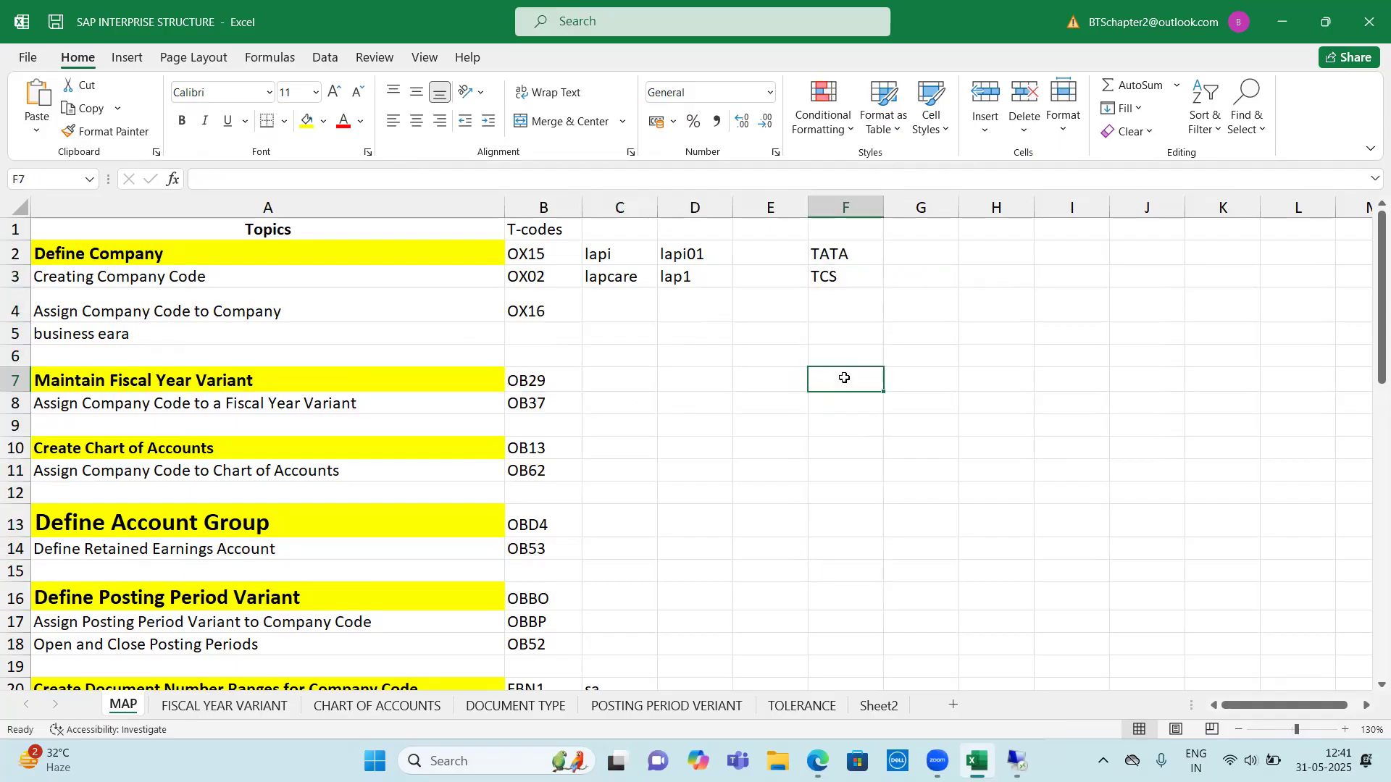
click(970, 384)
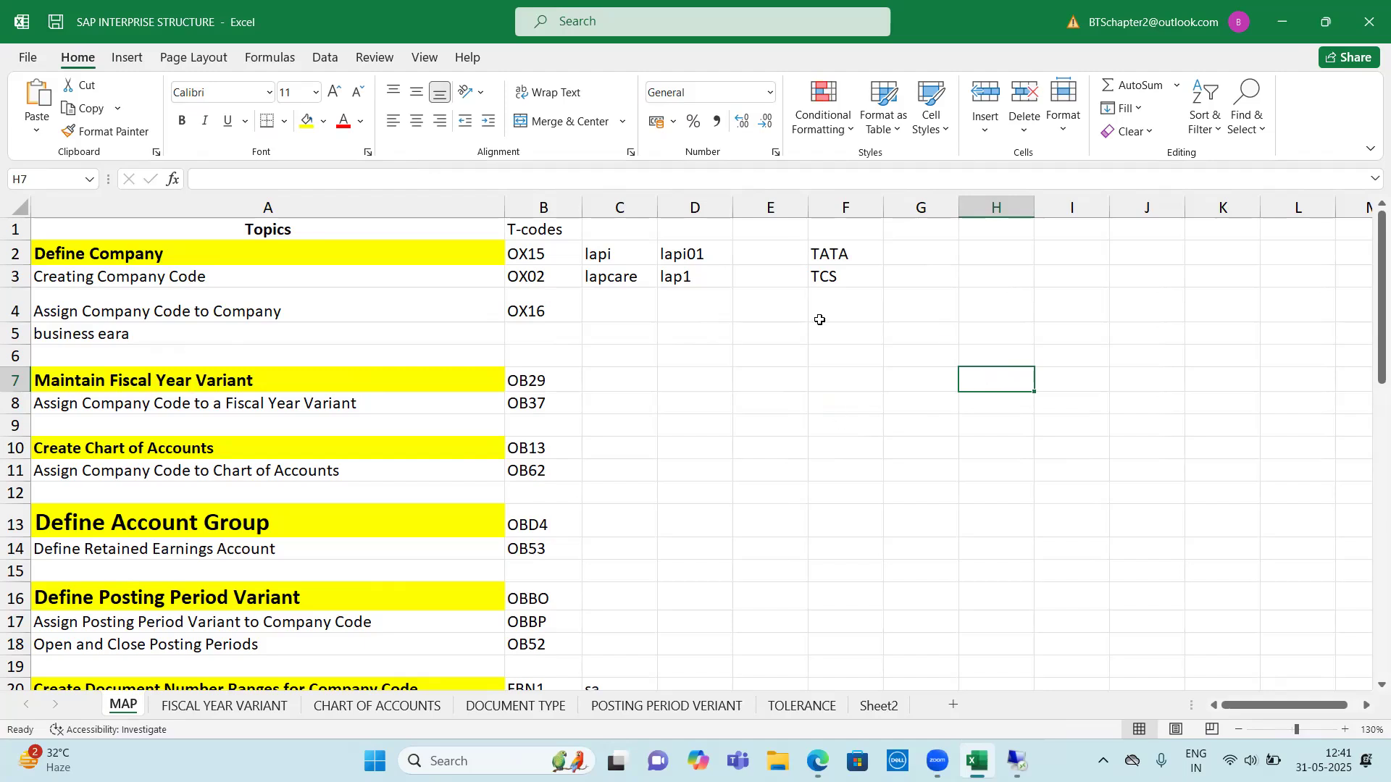
drag(550, 279, 848, 290)
click(860, 276)
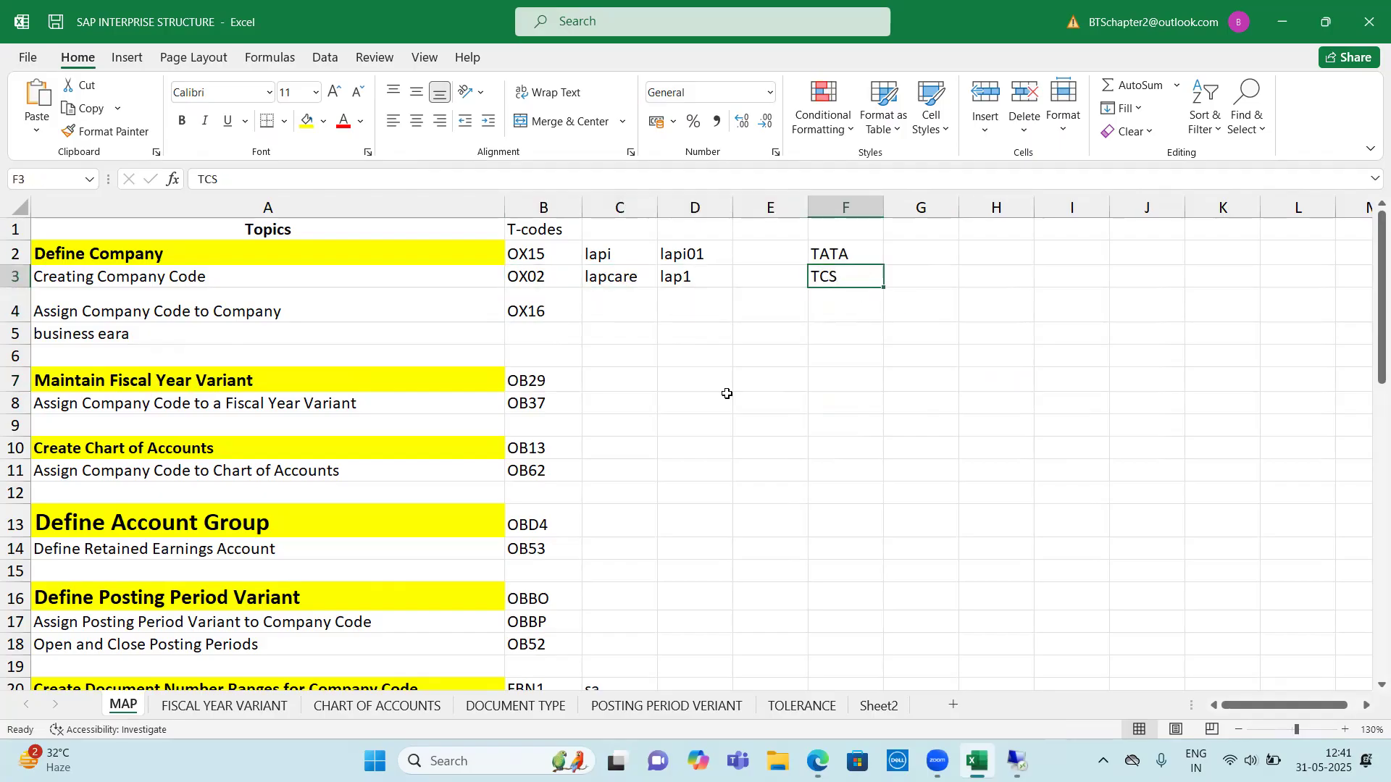
drag(221, 382, 567, 380)
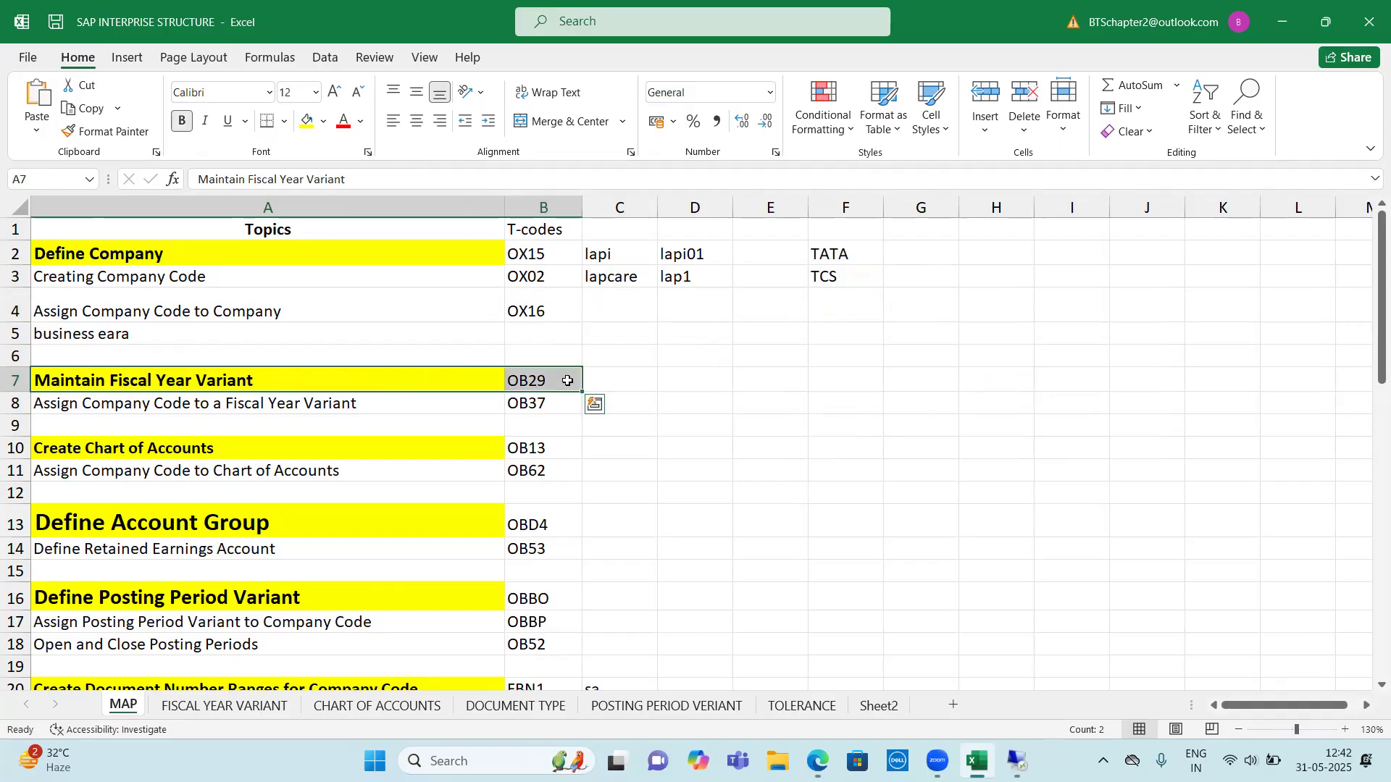
click(567, 381)
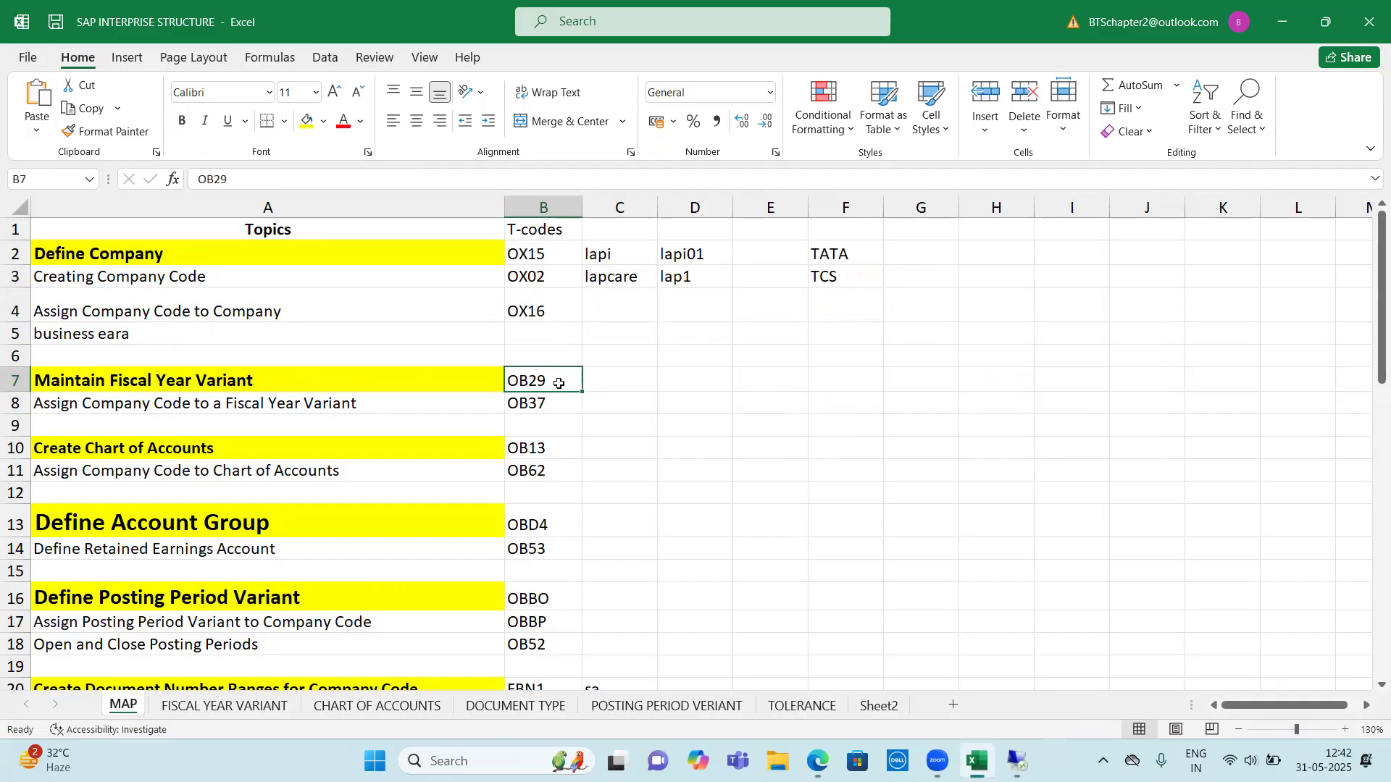
click(609, 275)
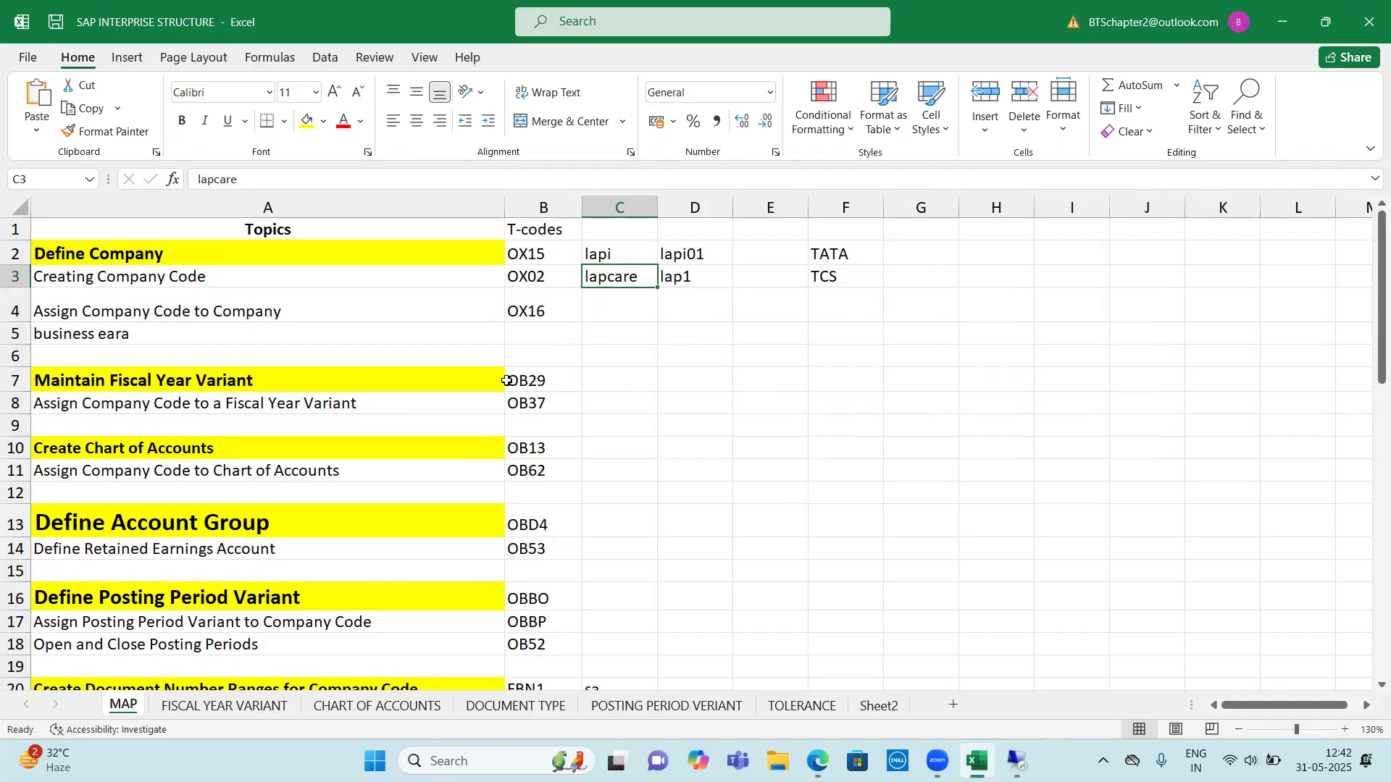
drag(511, 380, 527, 400)
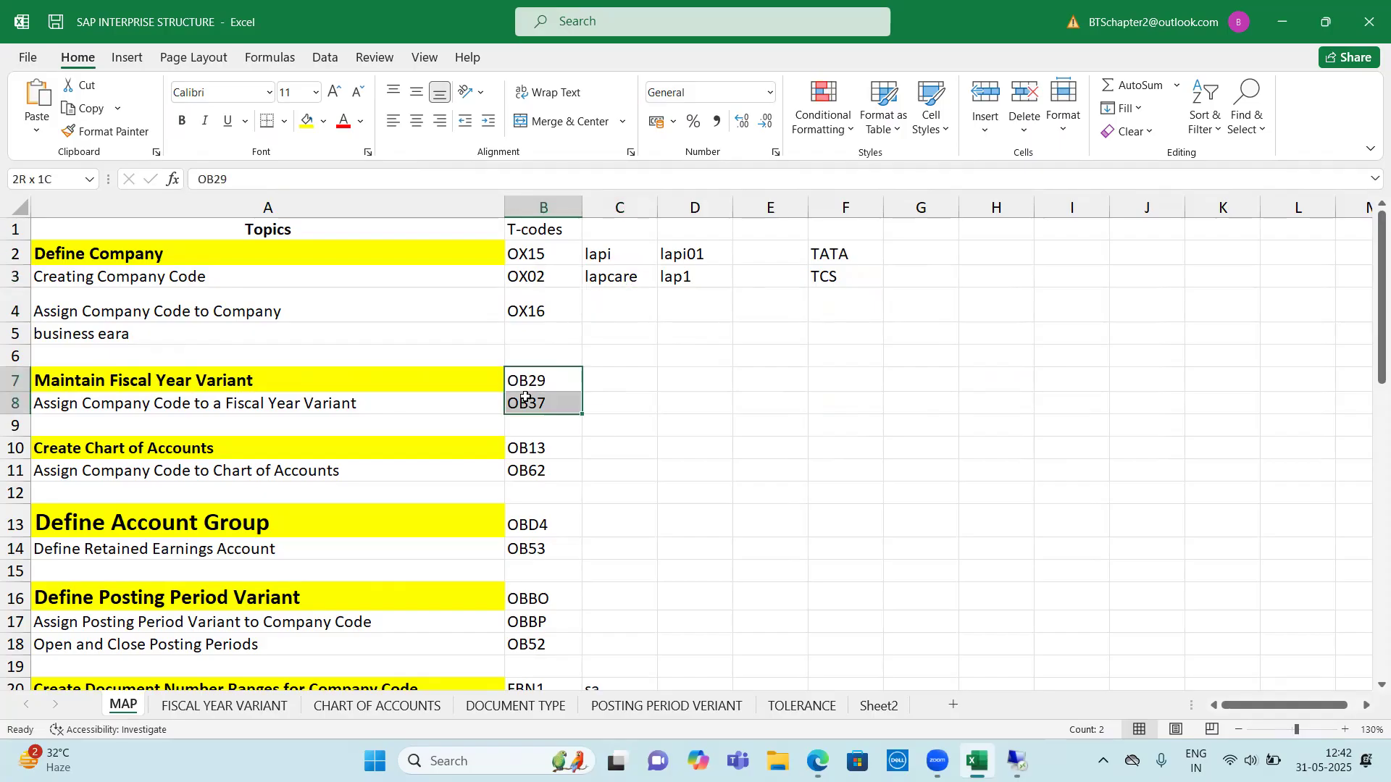
Enter HH in cell C7 for the Maintain Fiscal Year Variant topic
click(601, 379)
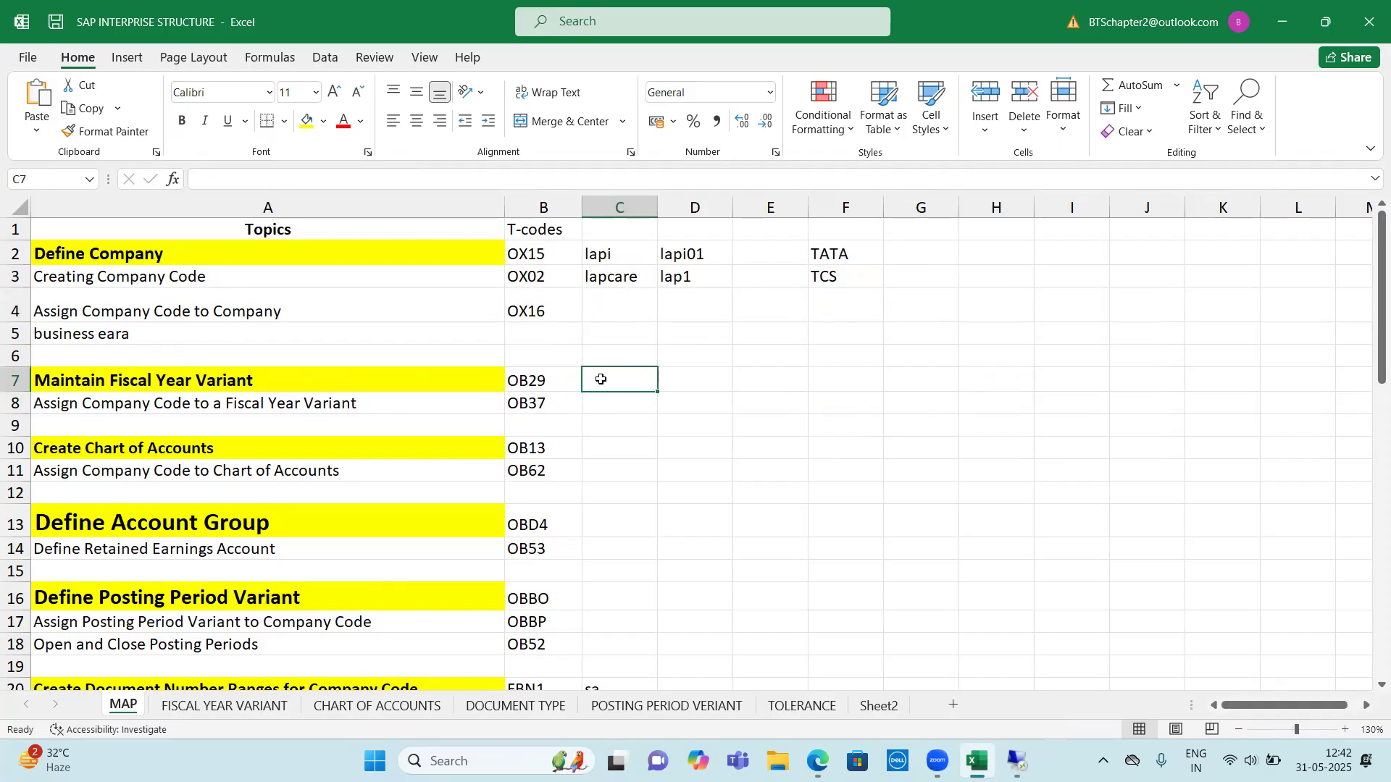
text(HH)
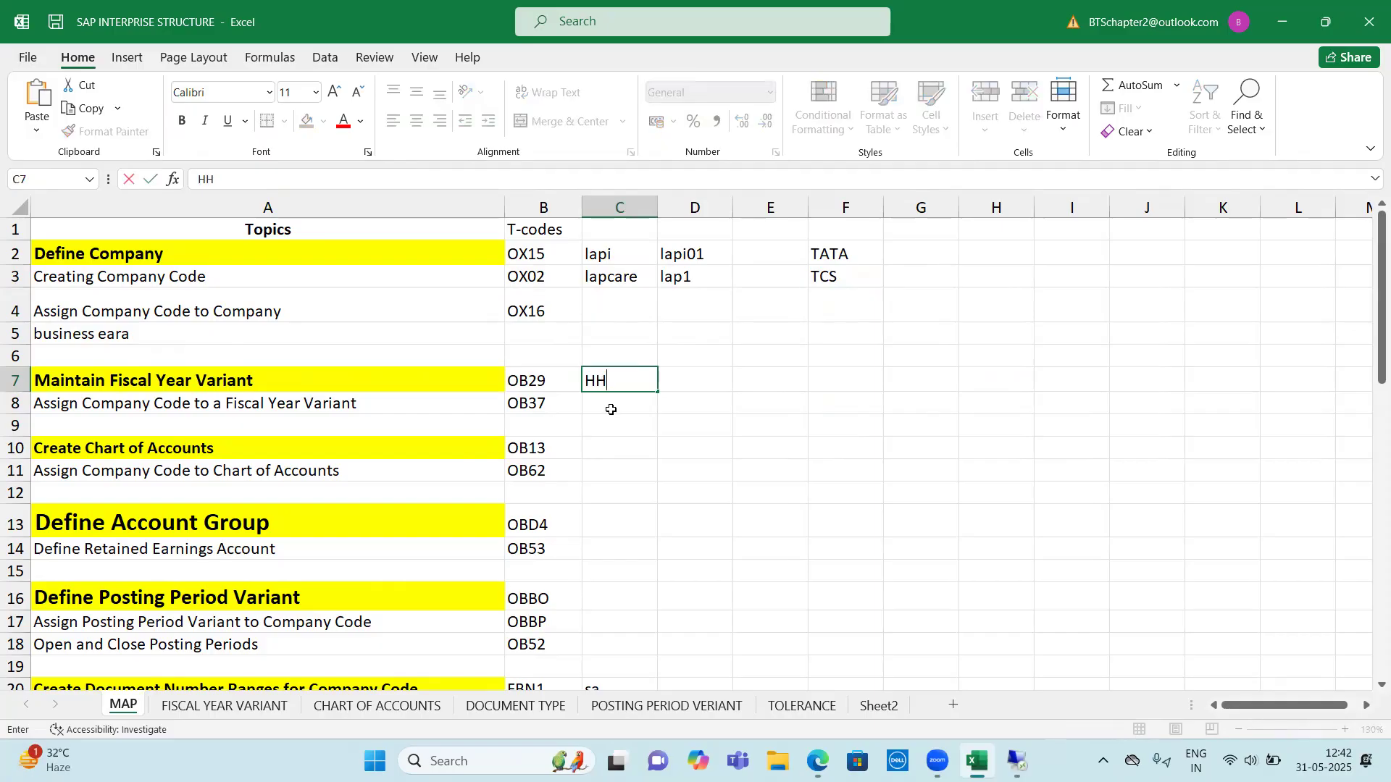
click(611, 410)
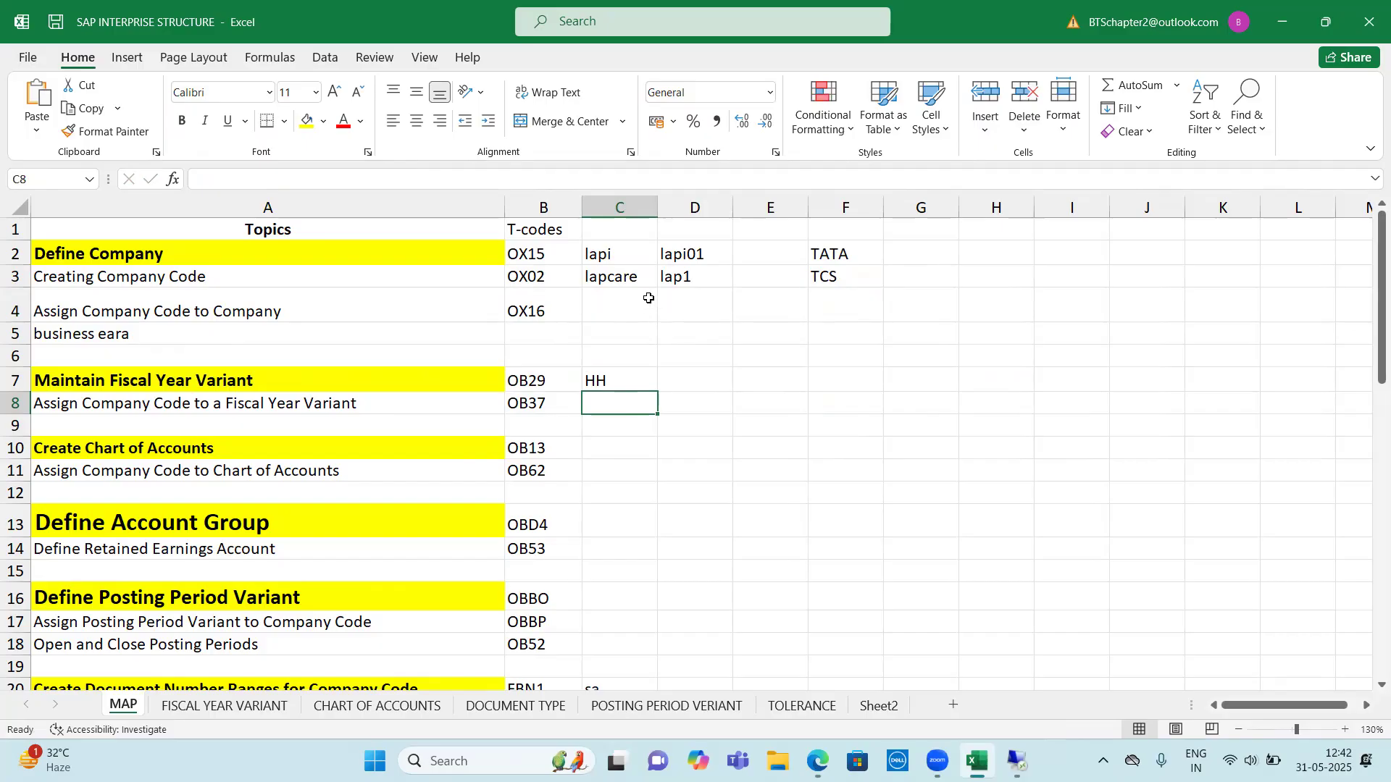
drag(602, 250, 611, 278)
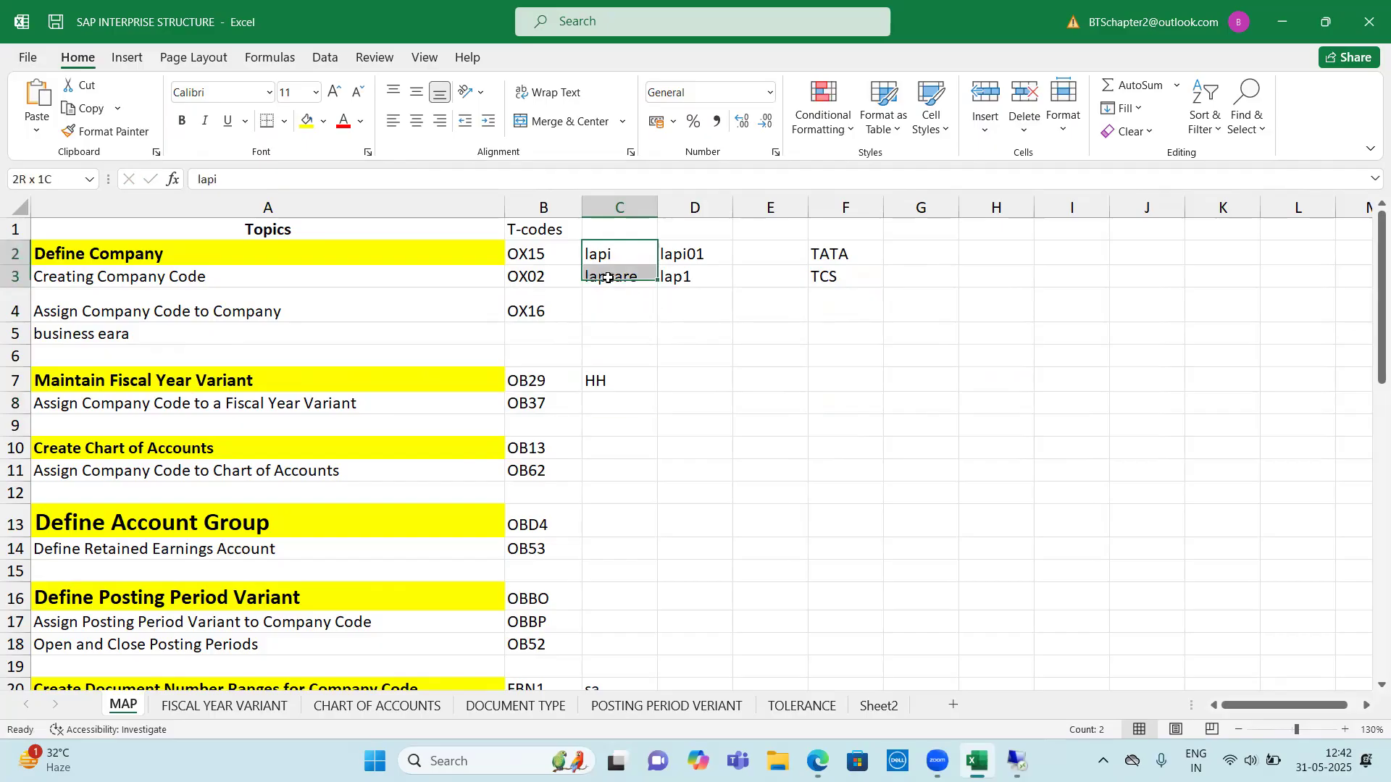
click(615, 382)
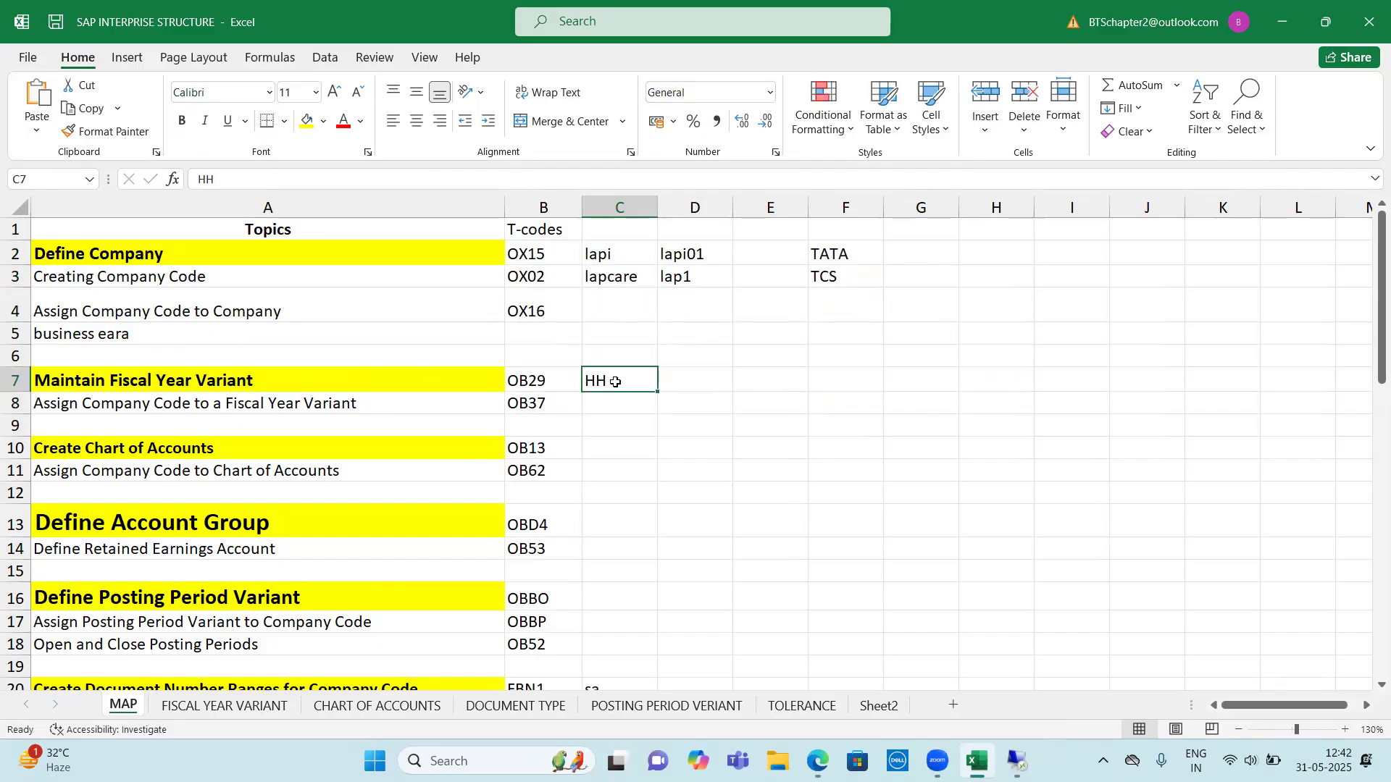
click(612, 399)
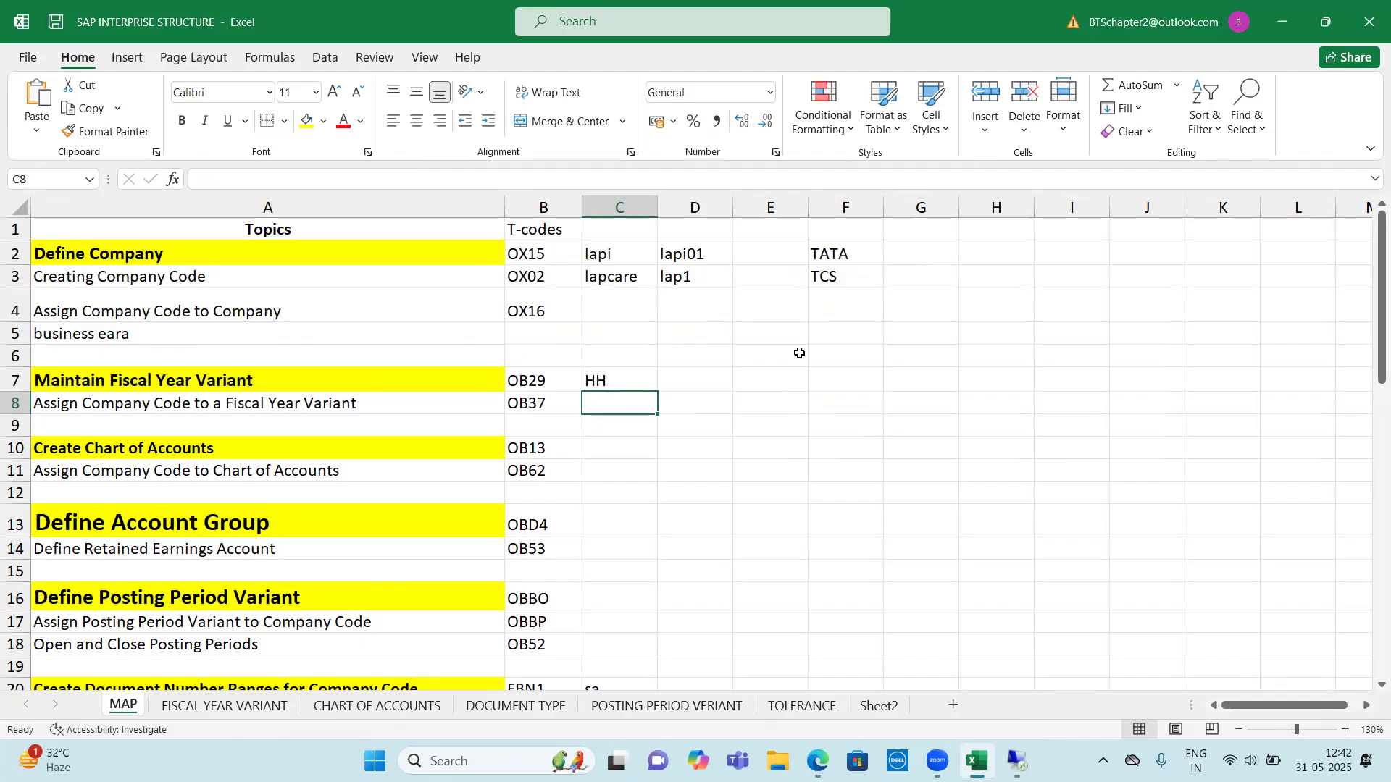
Clear the HH entry from cell C7 in the Maintain Fiscal Year Variant row
click(631, 375)
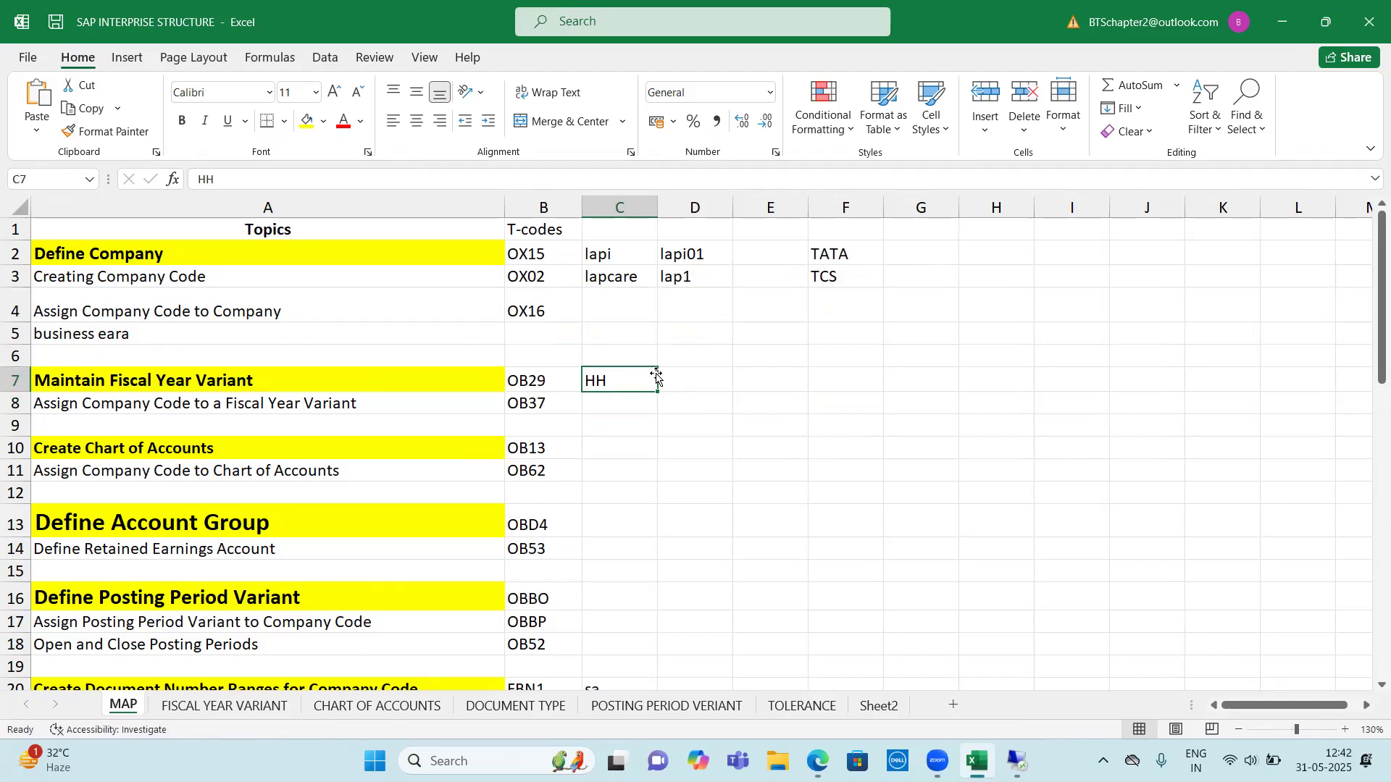
key(Delete)
click(611, 402)
drag(219, 378, 615, 383)
drag(364, 376, 616, 384)
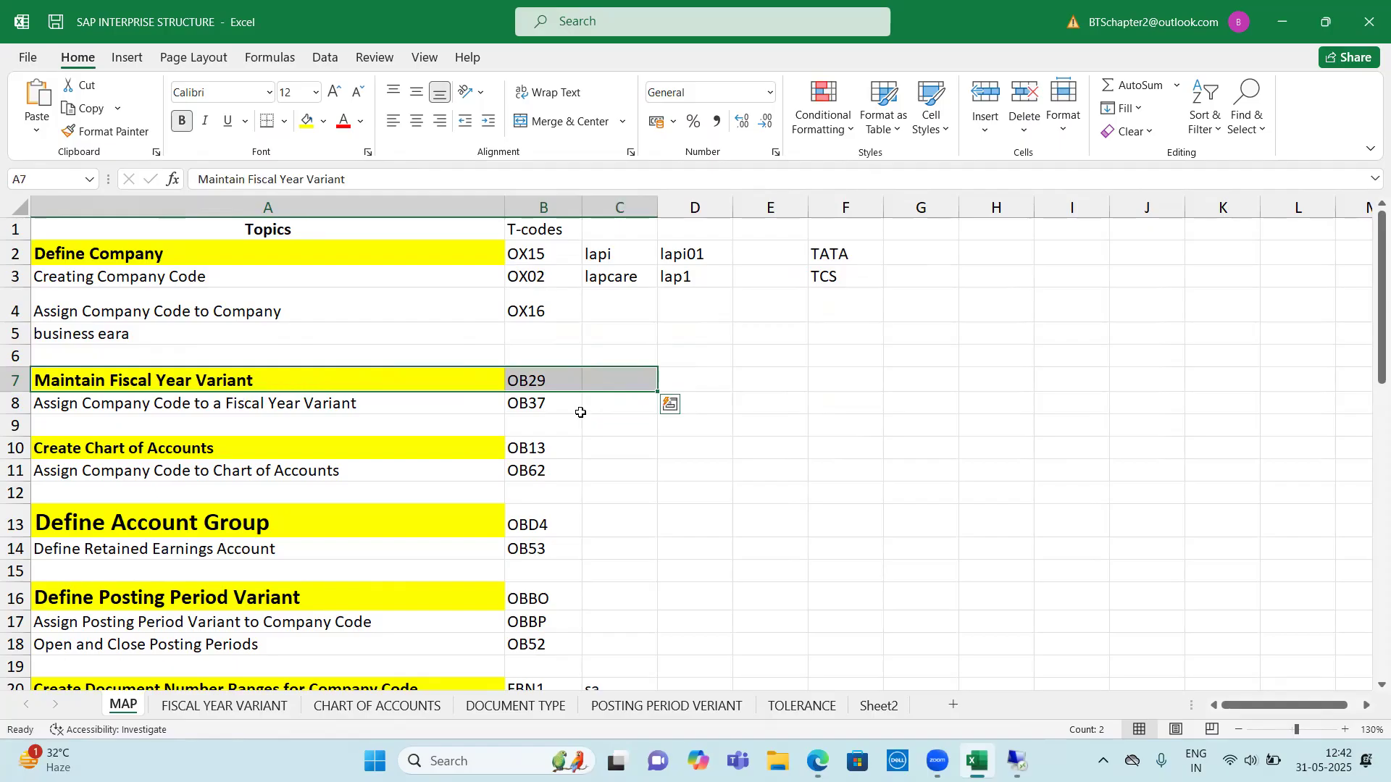
Add a MONTH heading in cell C53 of the empty area below the topics and list the numbers 1 to 12 in C54:C65
scroll(607, 432, down, 16)
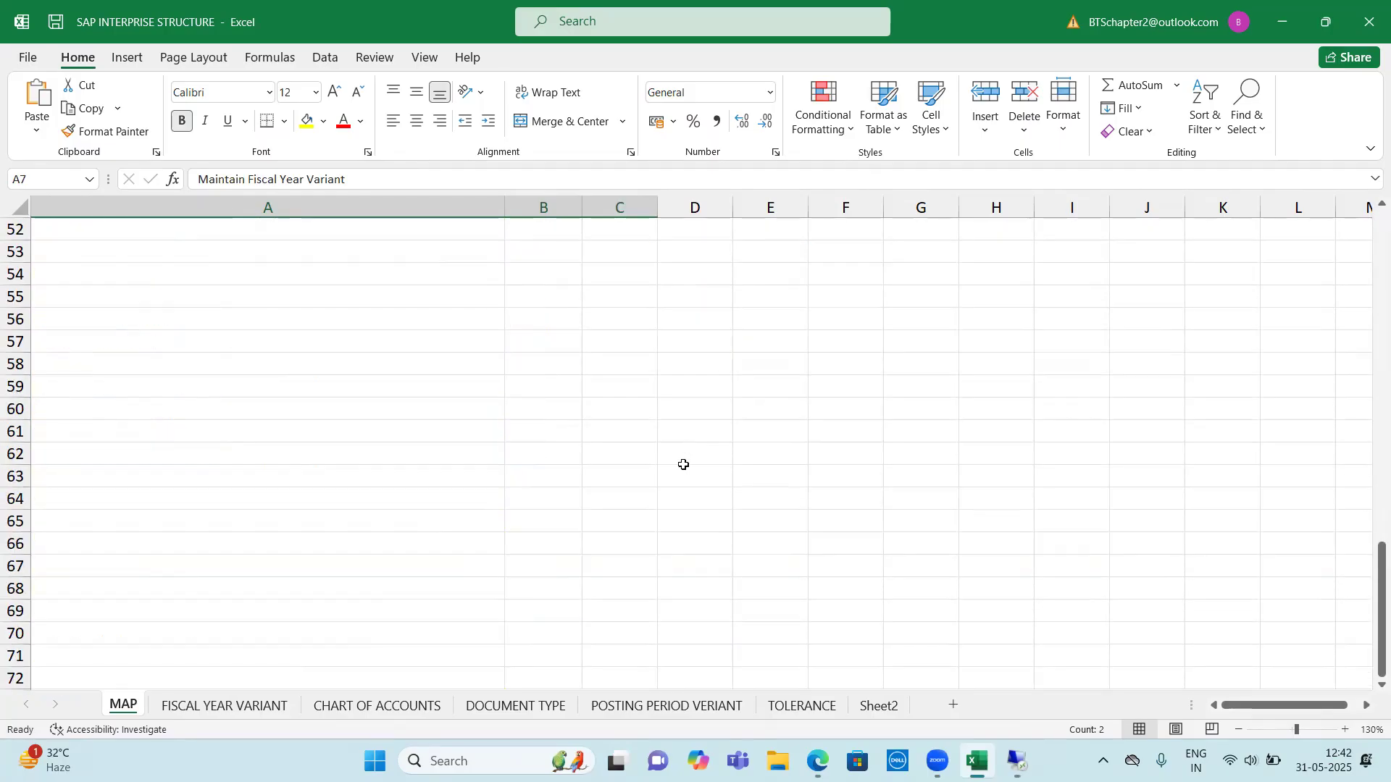
scroll(564, 414, up, 1)
click(636, 319)
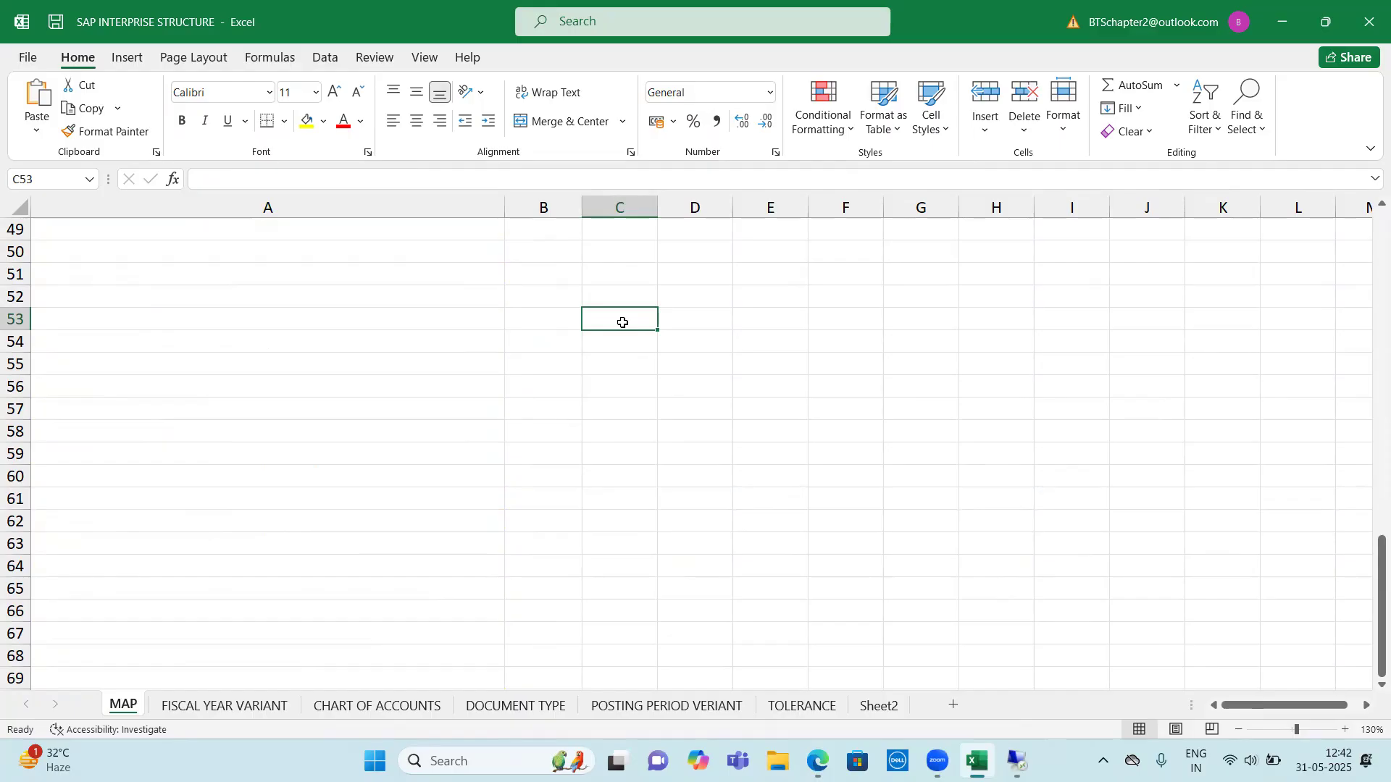
text(MONTH)
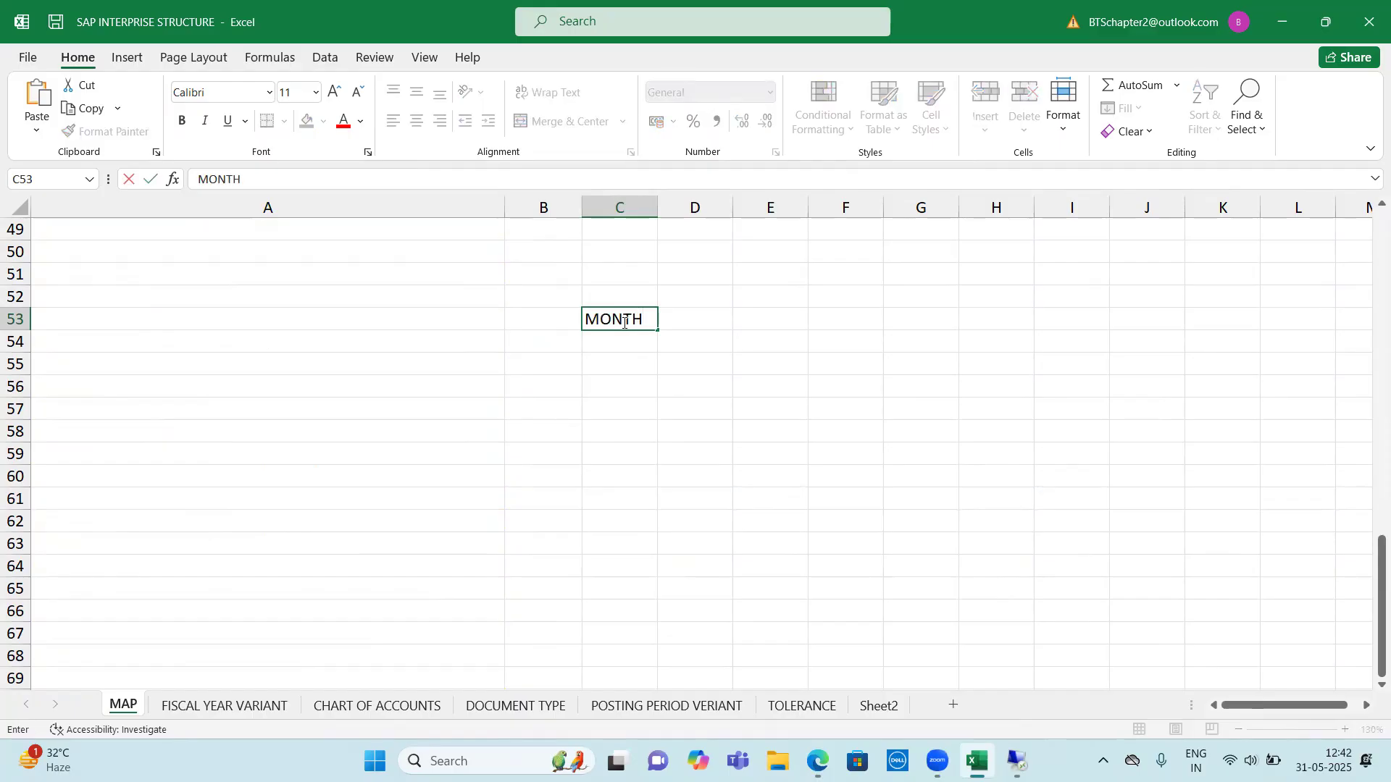
key(Return)
text(1)
key(Return)
text(2 3 4 5 6)
key(Return)
text(7)
key(Return)
text(8)
key(Return)
text(9)
key(Return)
text(10)
key(Return)
text(11)
key(Return)
text(12)
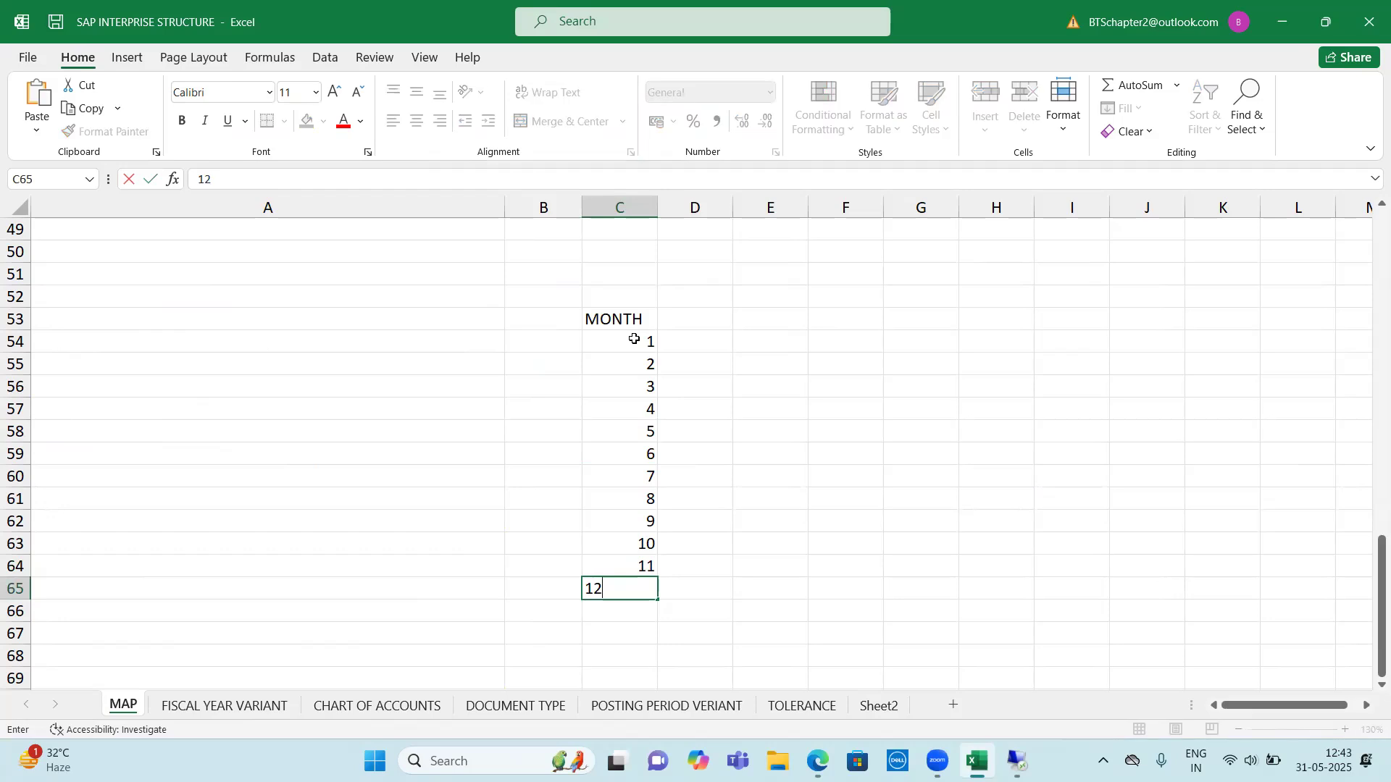
click(841, 475)
drag(637, 342, 644, 587)
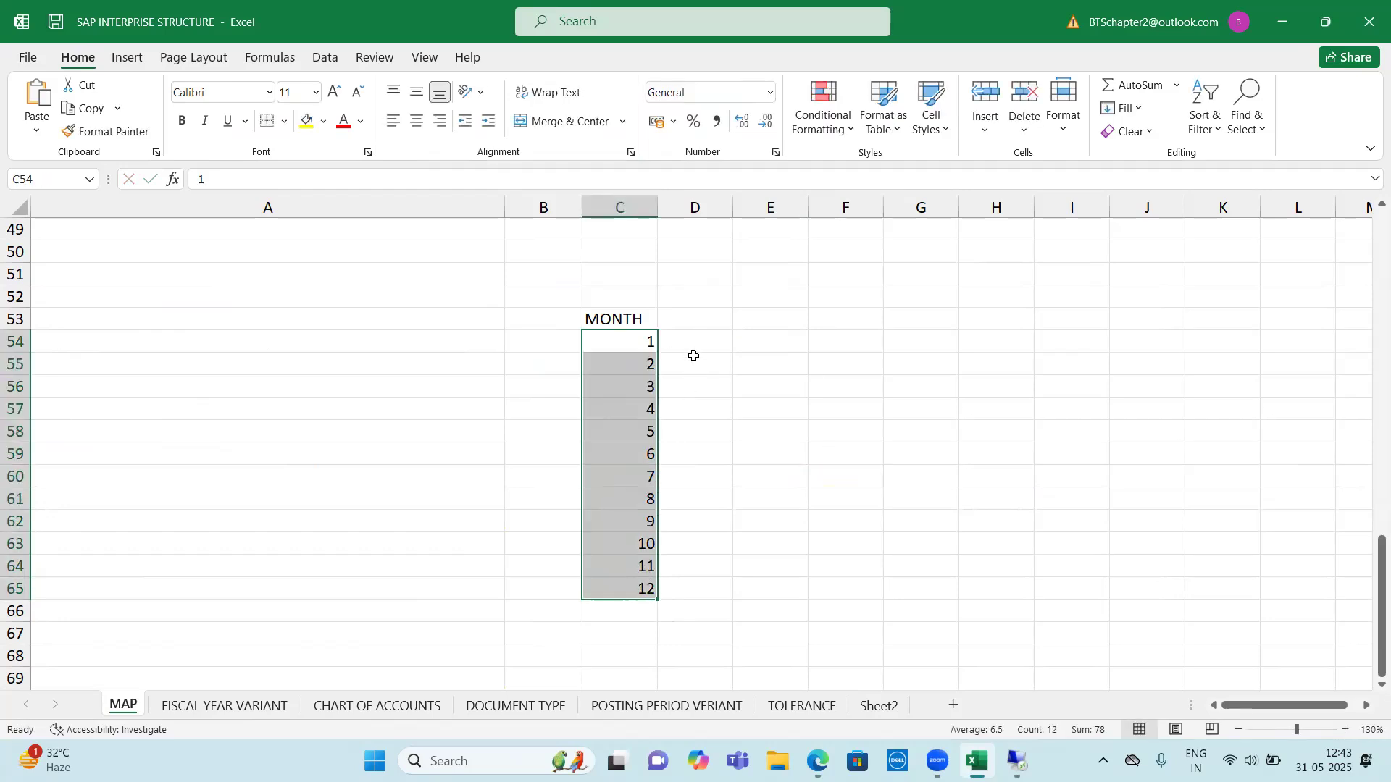
drag(648, 345, 651, 588)
Add a DAYS heading in cell D53 and enter 31, 28, 31, 30 and 31 for months 1 to 5
click(700, 325)
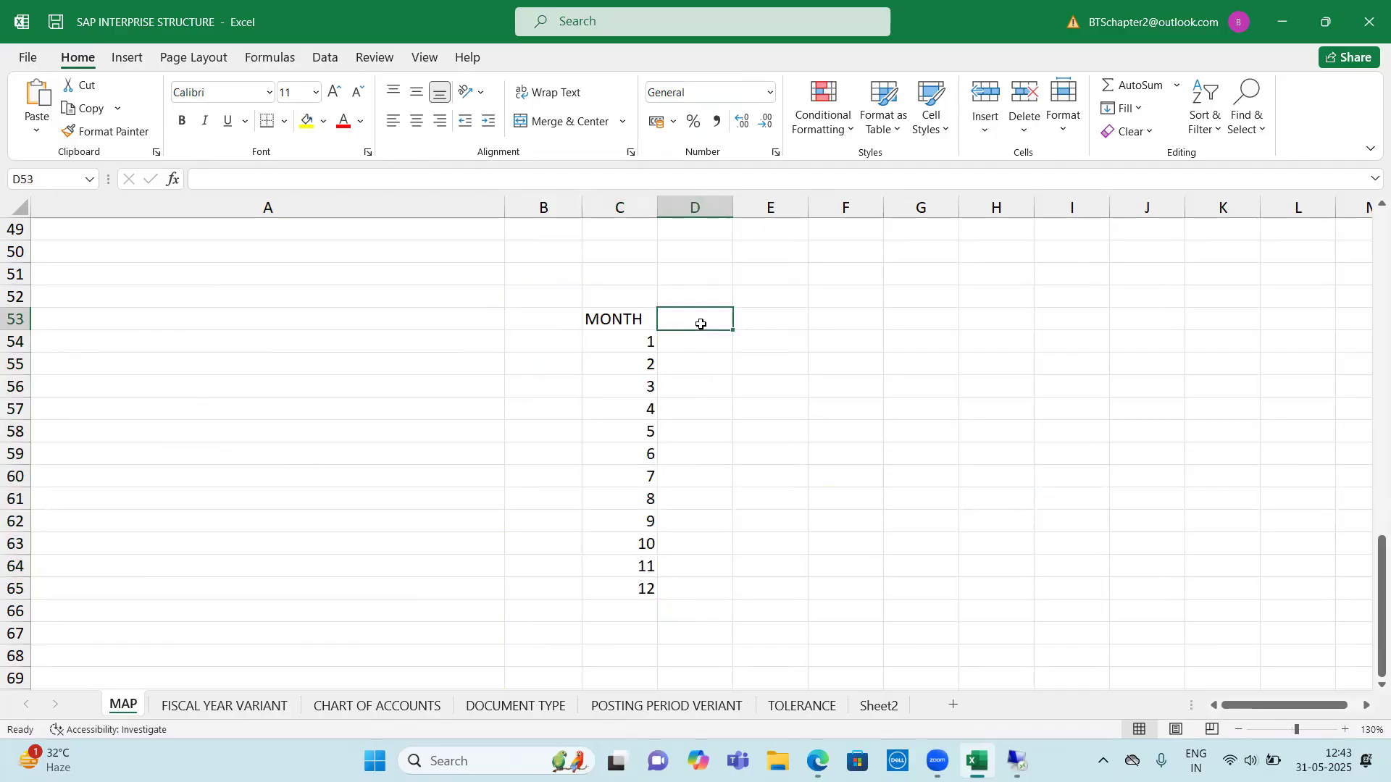
text(DAYS)
key(Return)
text(31)
key(Return)
text(28)
key(Return)
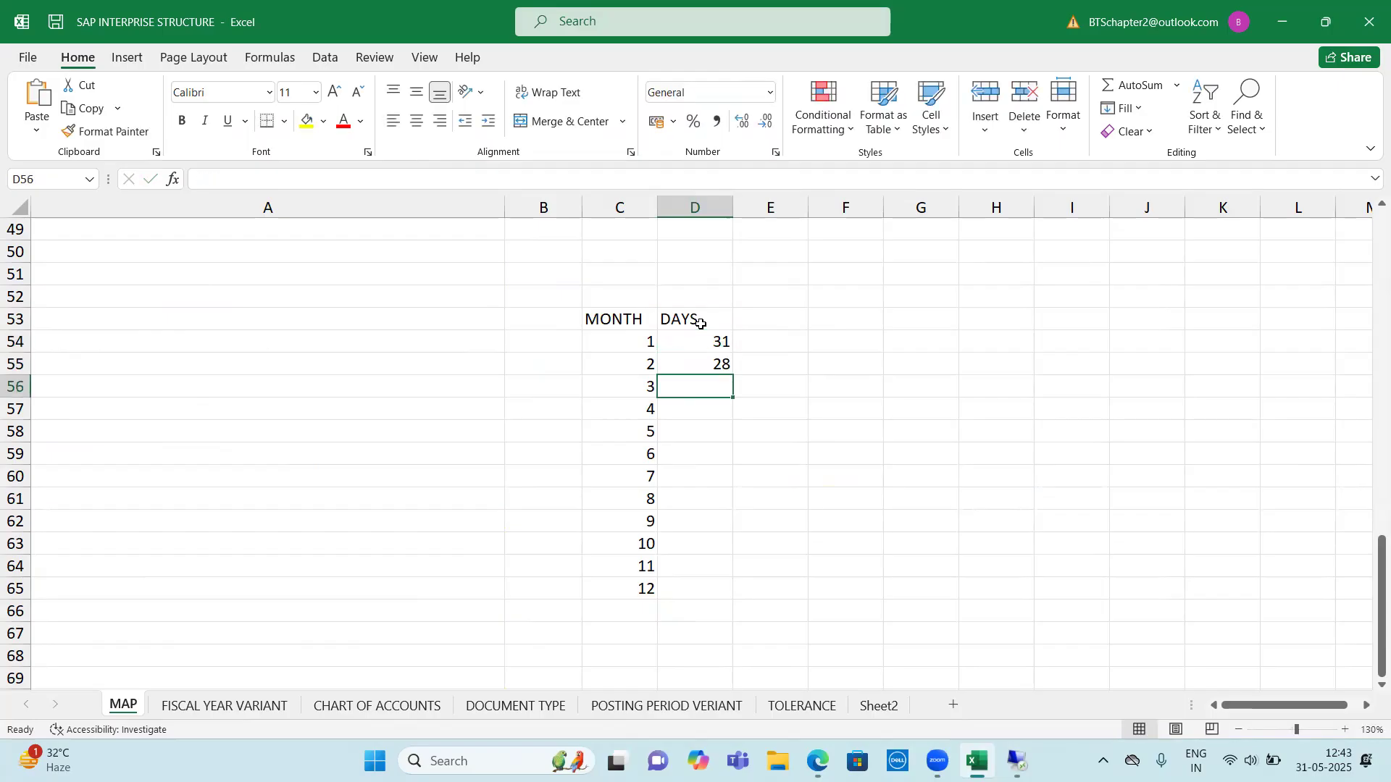
text(31)
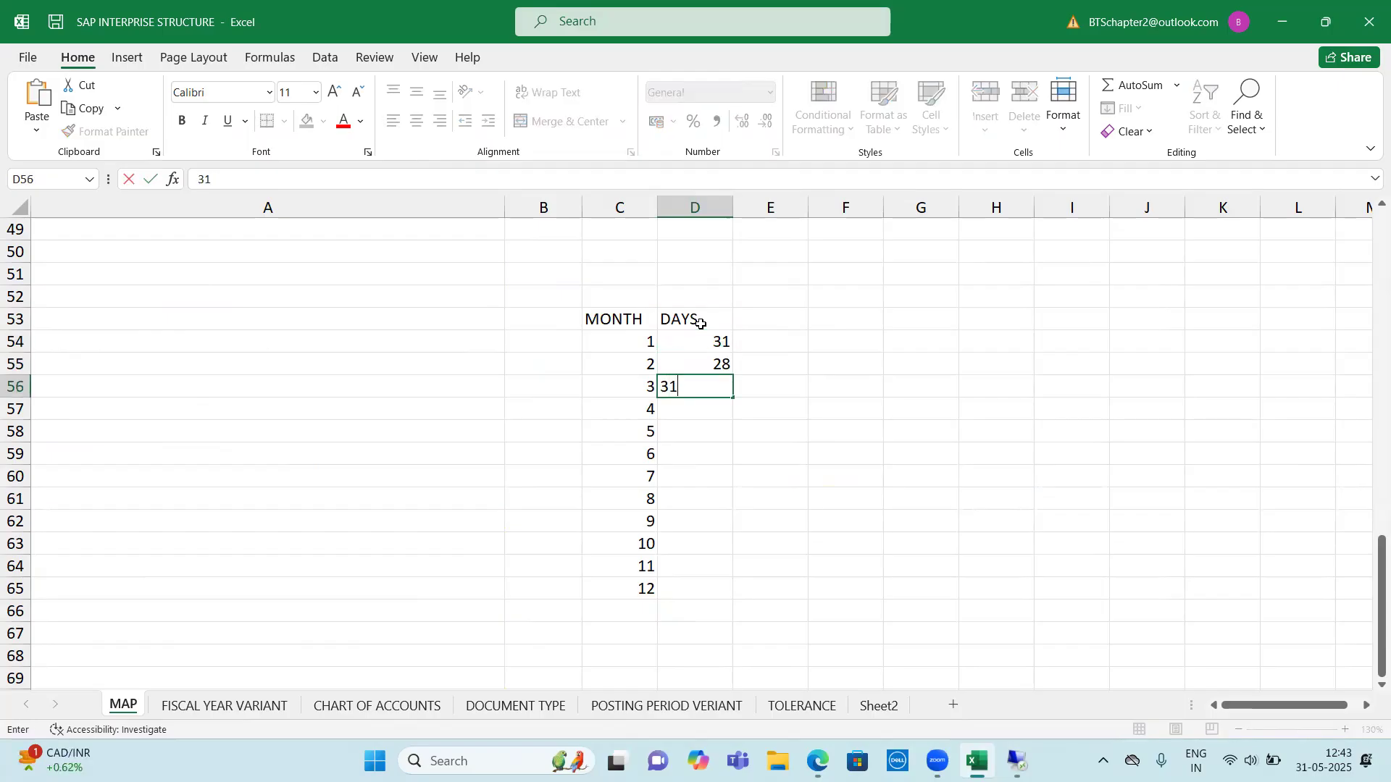
key(Return)
text(30)
key(Return)
text(31)
key(Return)
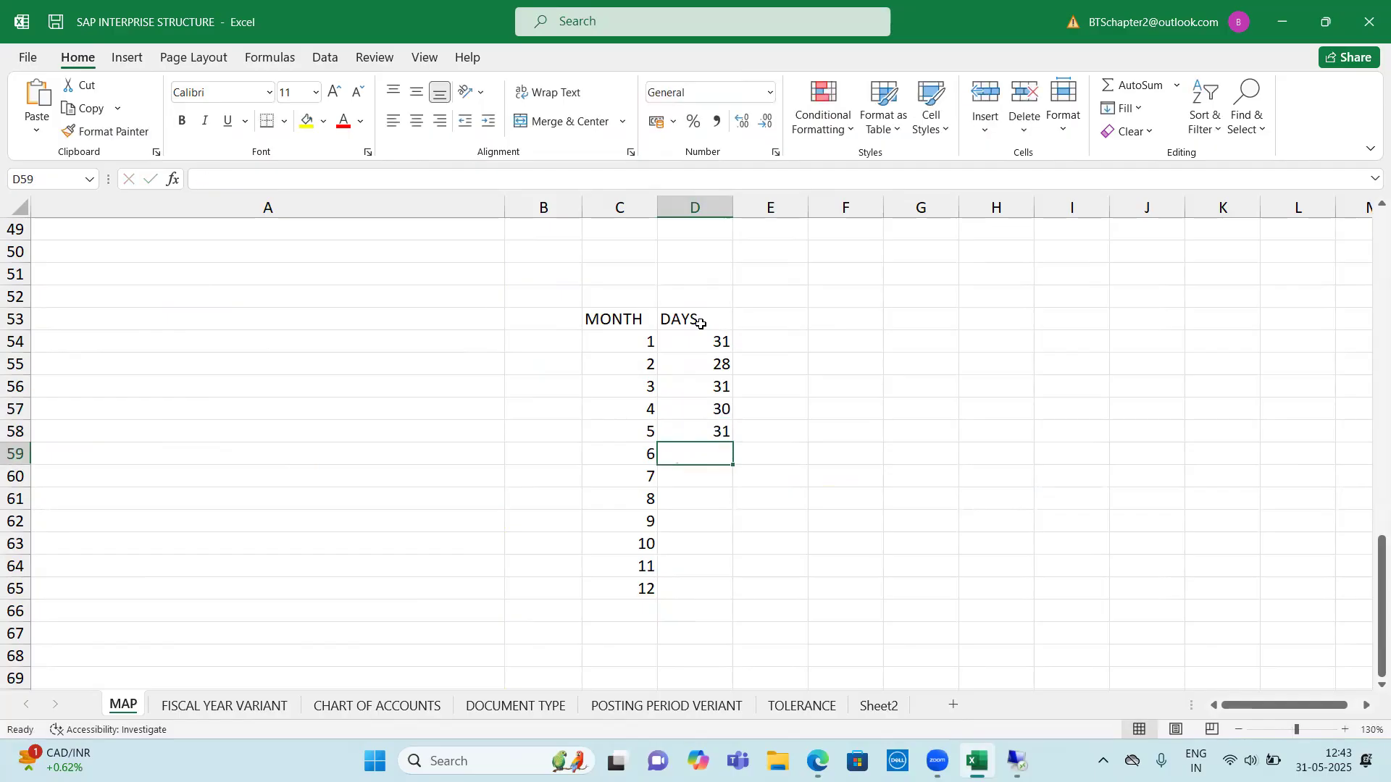
Number the periods 1 to 5 in cells E57:E61, starting beside month 4
key(Up)
key(Right)
key(Right)
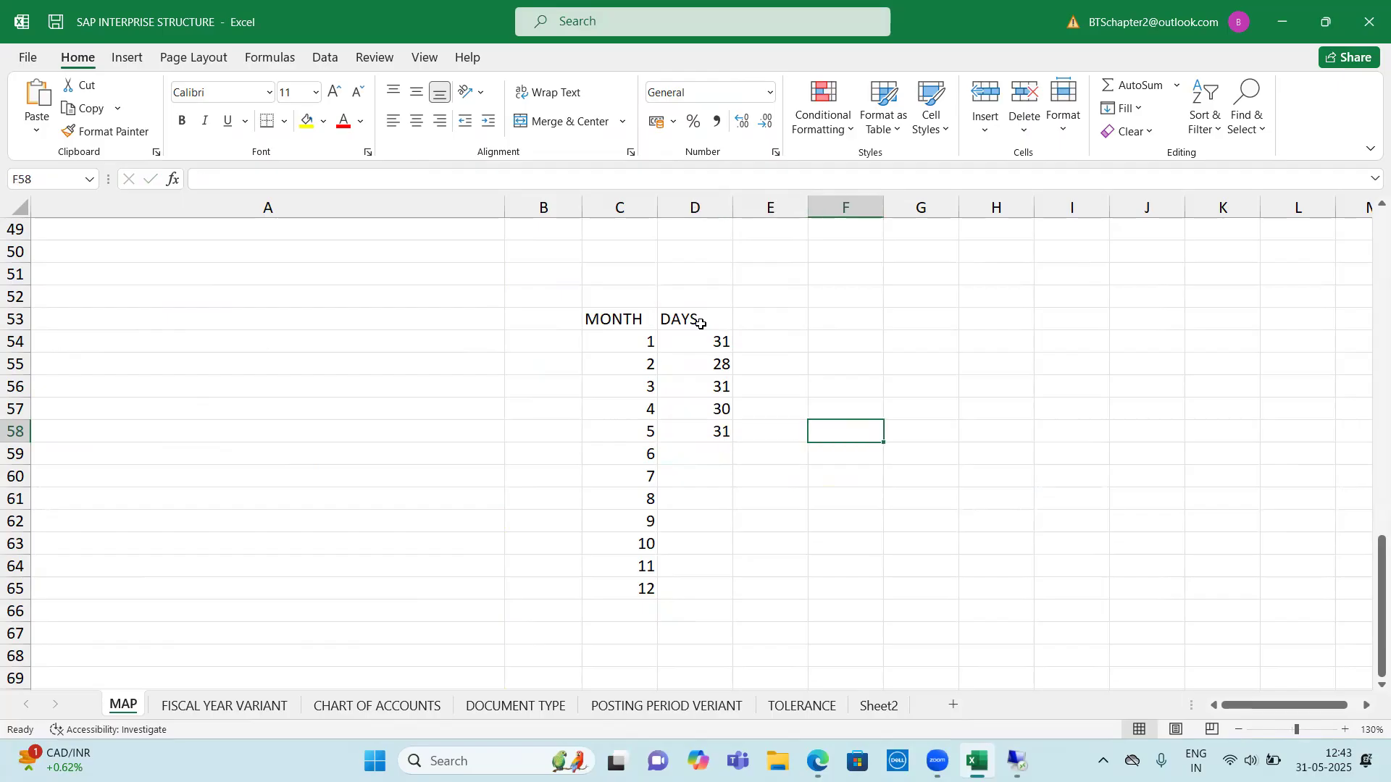
key(Left)
key(Up)
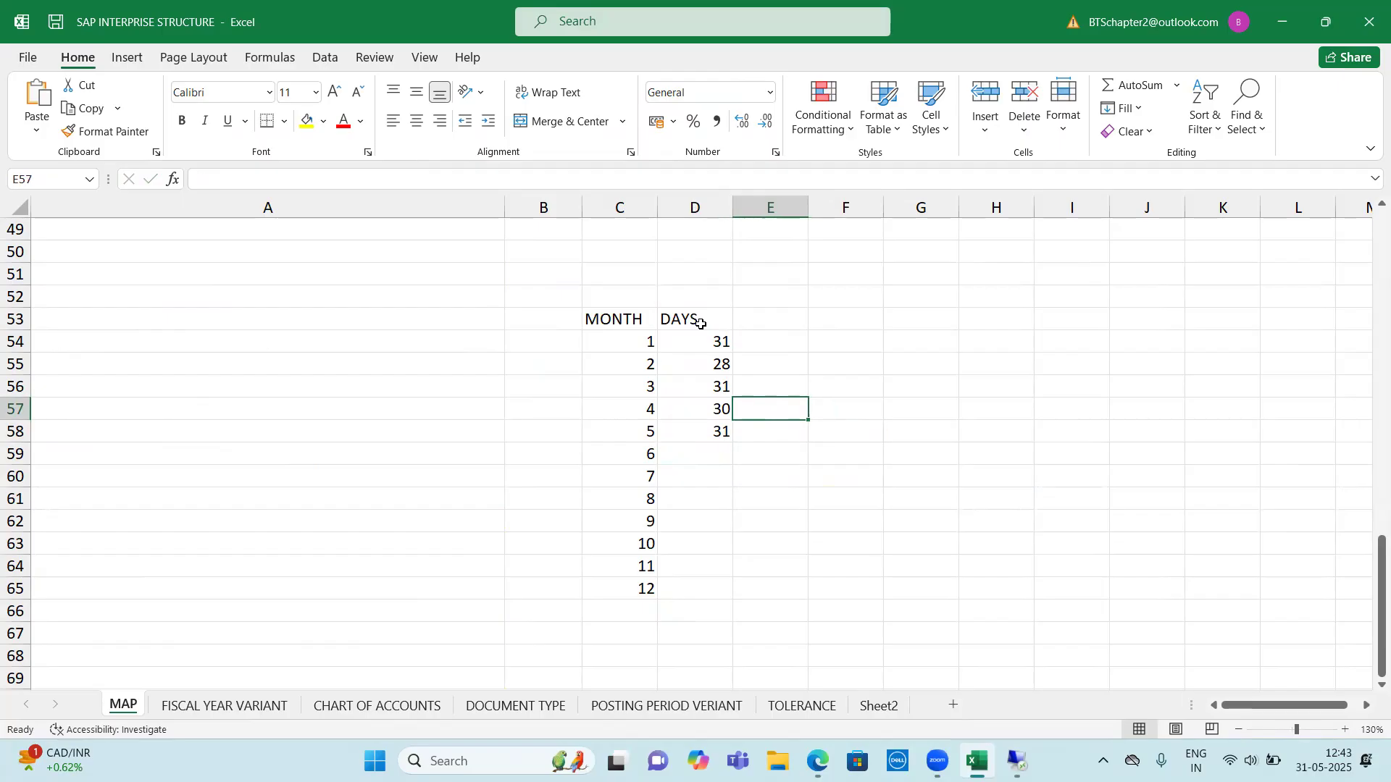
text(1)
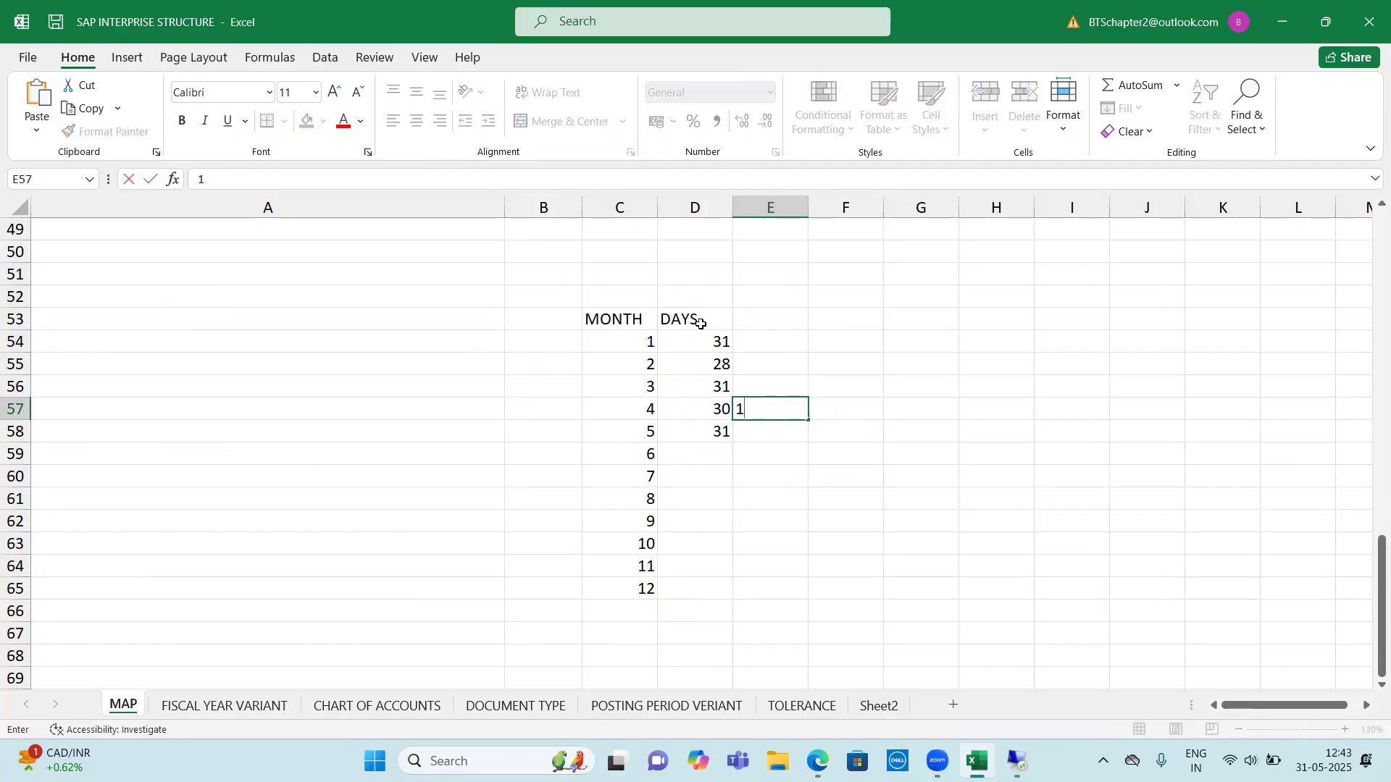
key(Return)
text(2)
key(ctrl+Return)
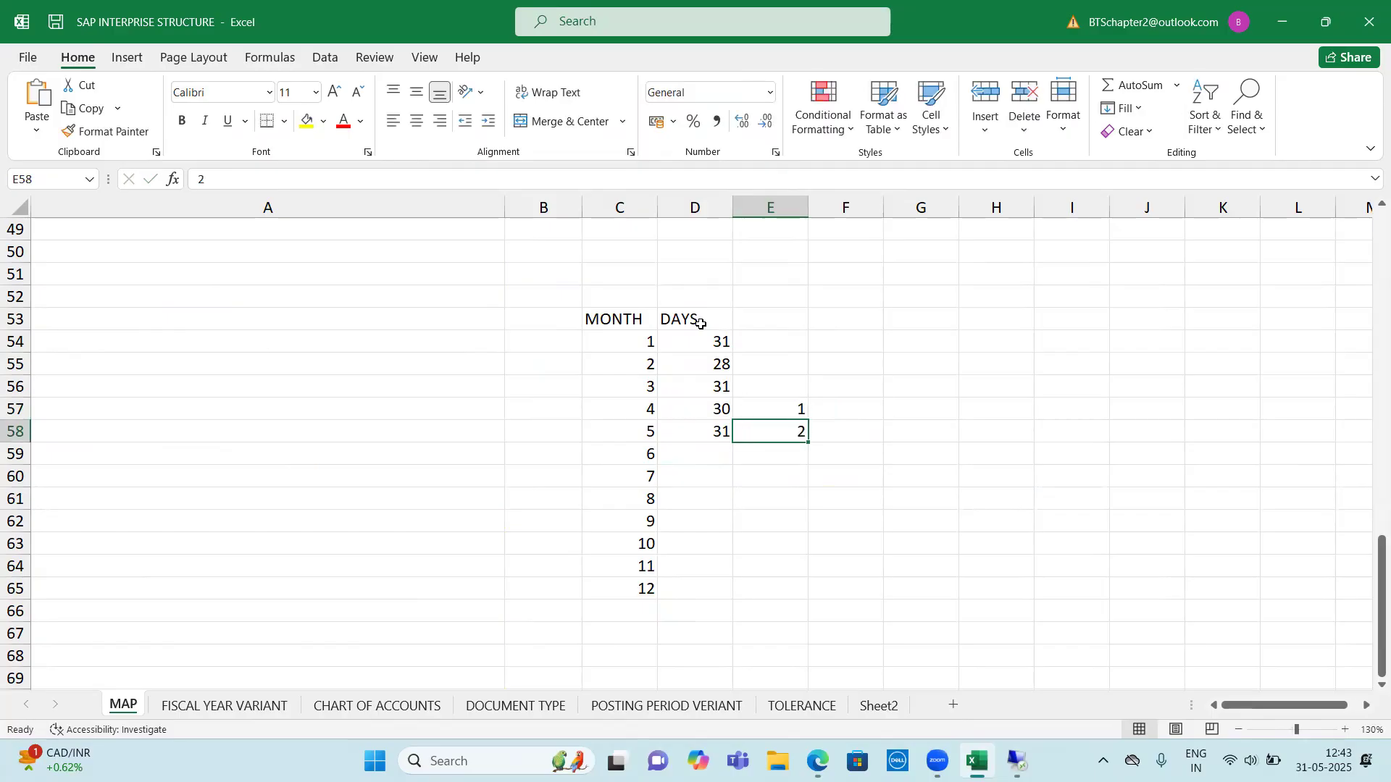
key(Return)
text(3)
key(Return)
text(4)
key(Return)
text(5)
key(Return)
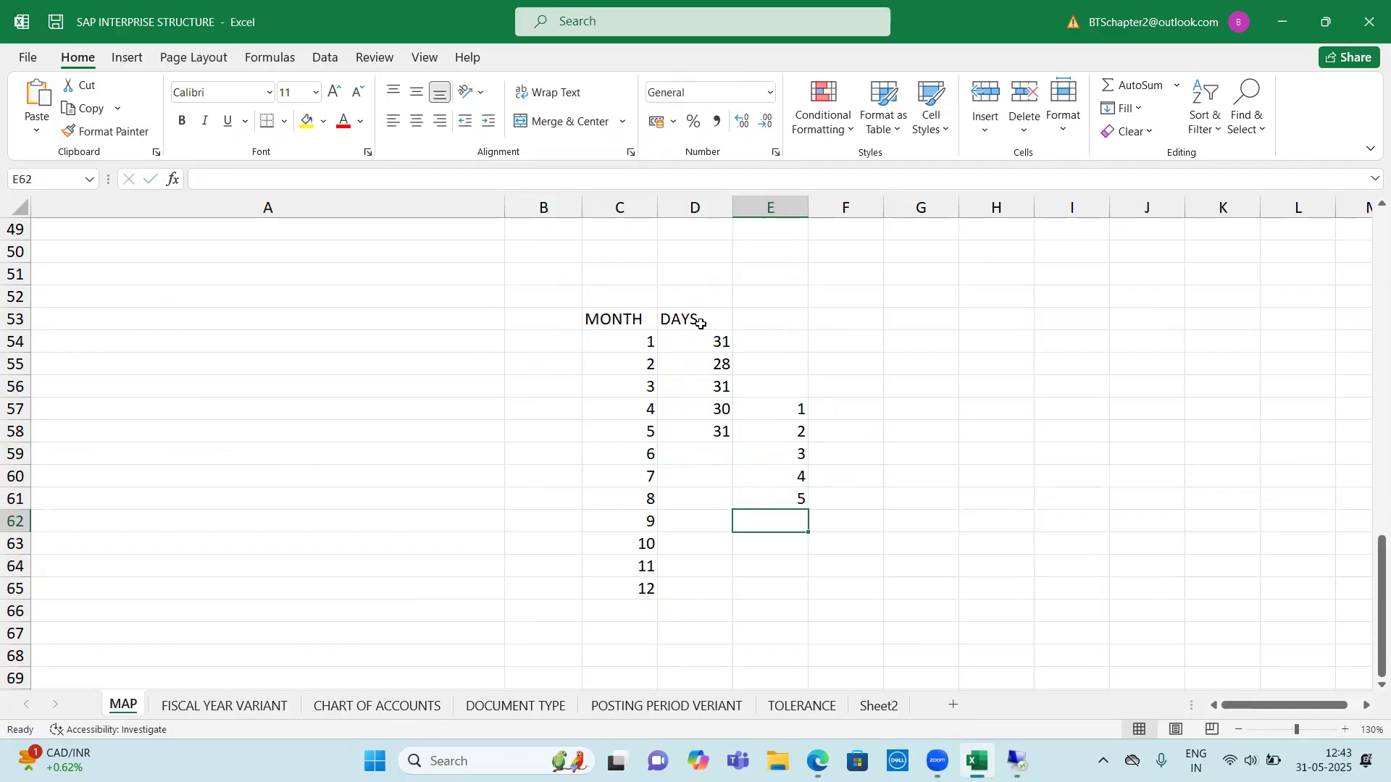
Enter period numbers 10, 11 and 12 in cells F54:F56 beside months 1 to 3
key(Up)
key(Up)
key(Up)
key(Up)
key(Up)
key(Up)
key(Right)
key(Up)
key(Up)
key(Up)
key(Down)
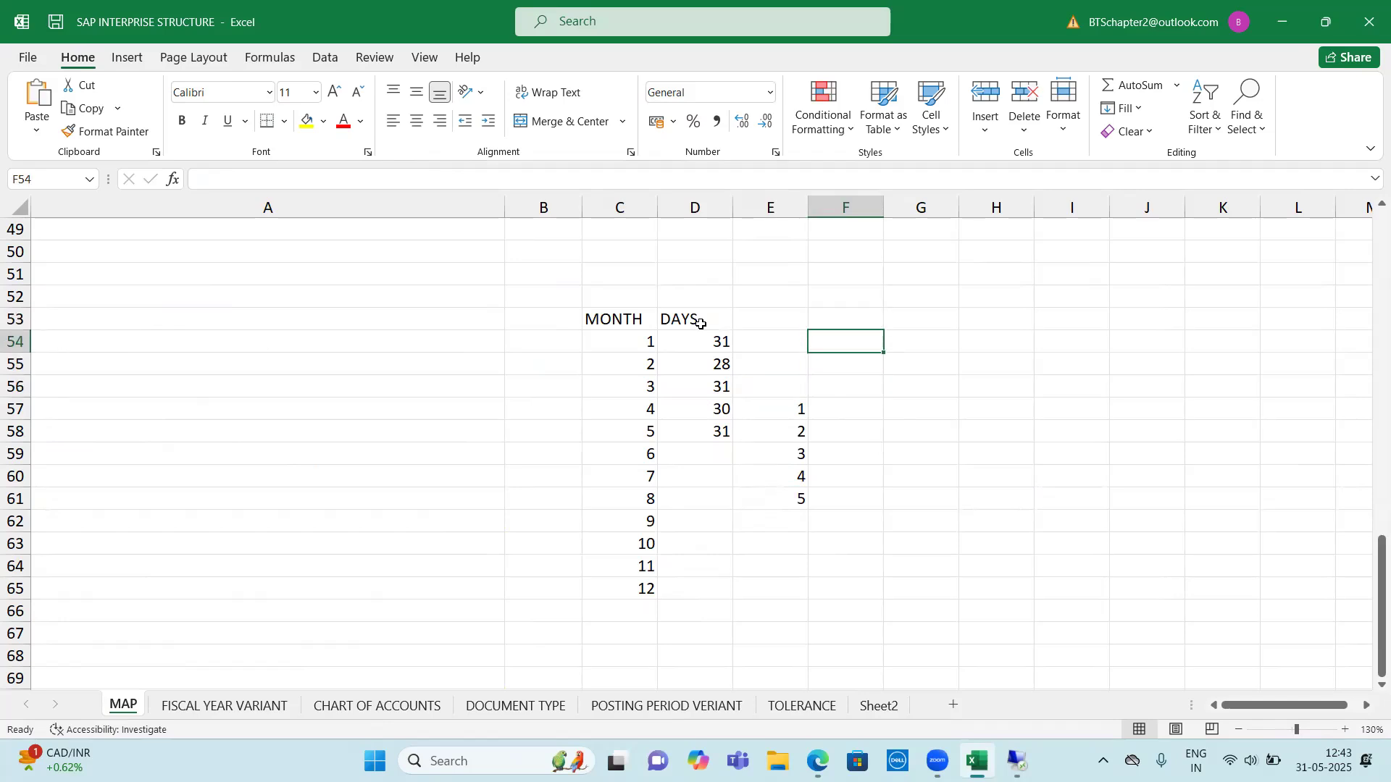
text(10)
key(Return)
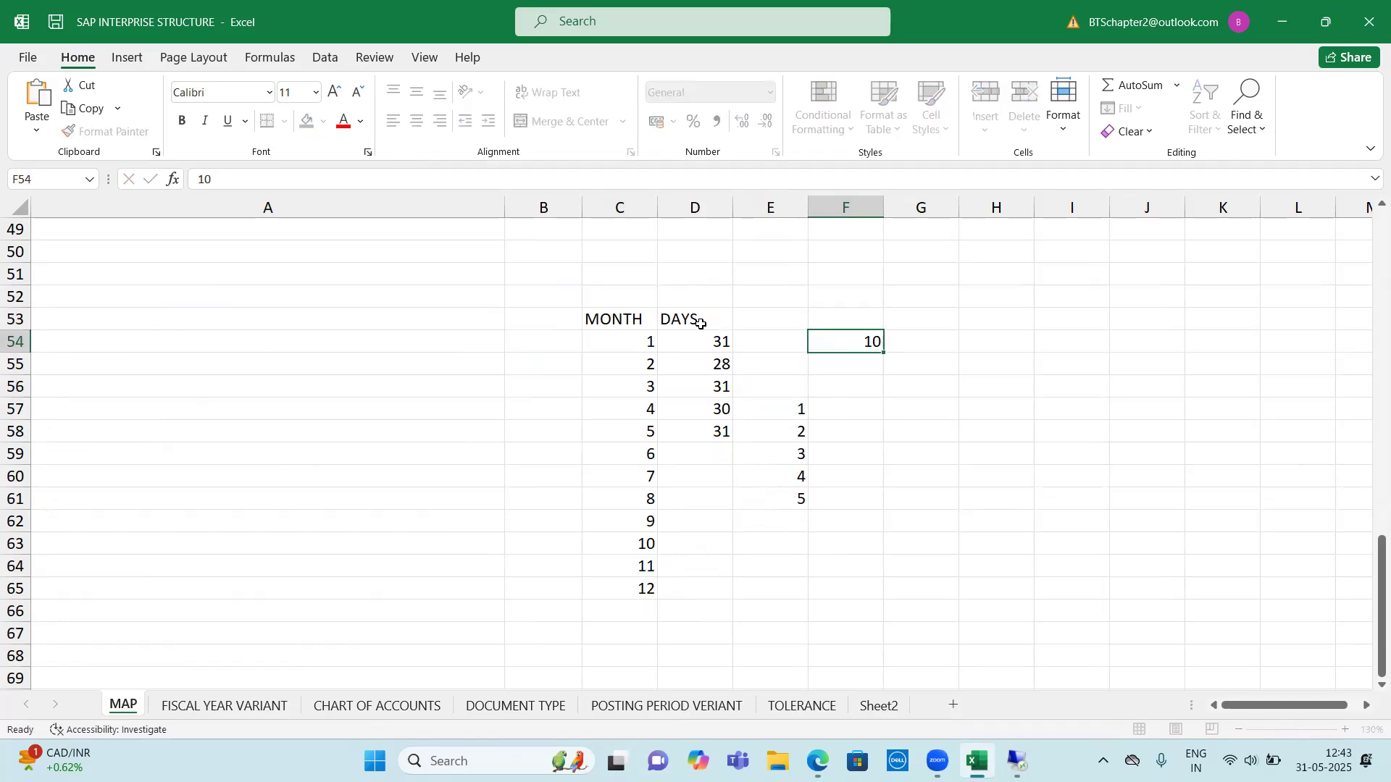
text(11)
key(Return)
text(12)
key(Return)
key(Return)
key(Down)
key(Down)
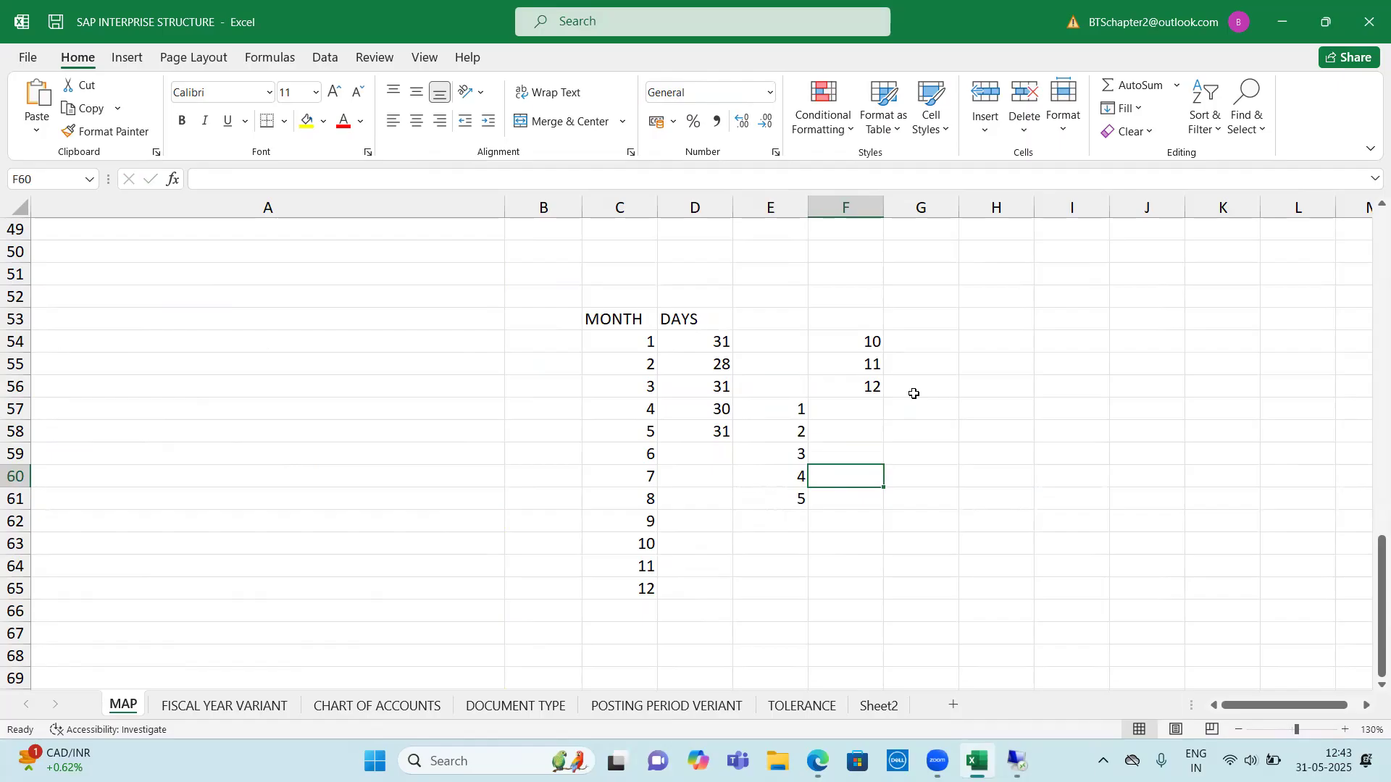
Compare the calendar months in C54:C65 with the day counts and the period numbers in columns E and F
drag(714, 341, 797, 341)
drag(855, 513, 856, 516)
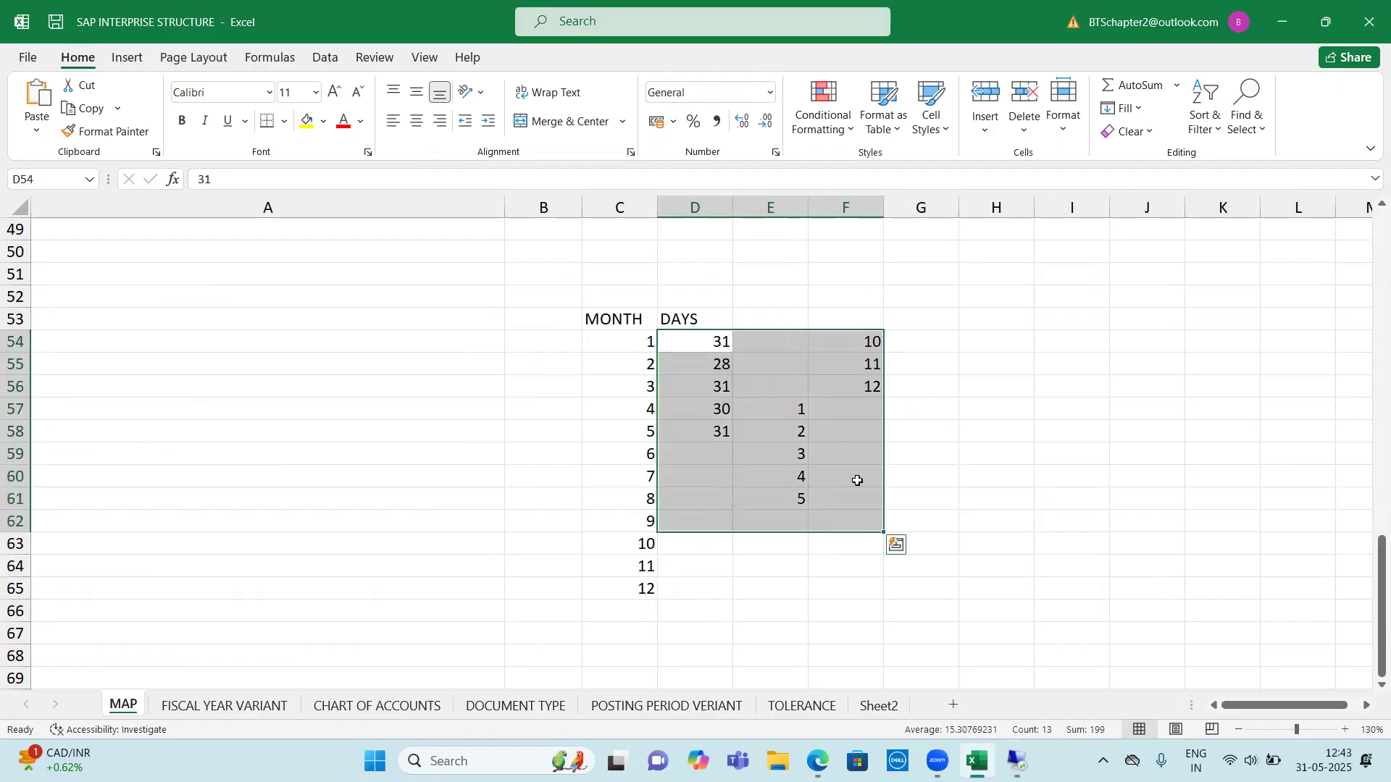
click(857, 478)
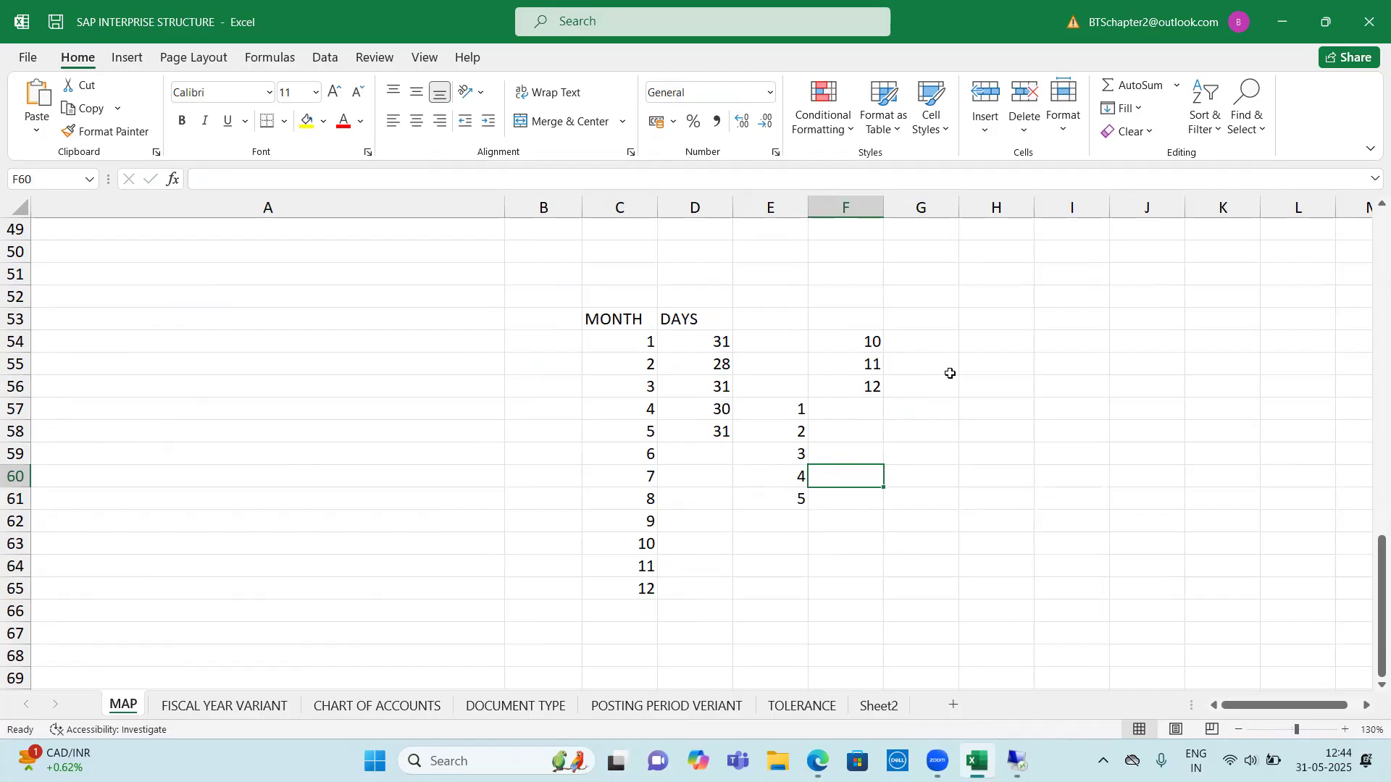
drag(646, 343, 643, 590)
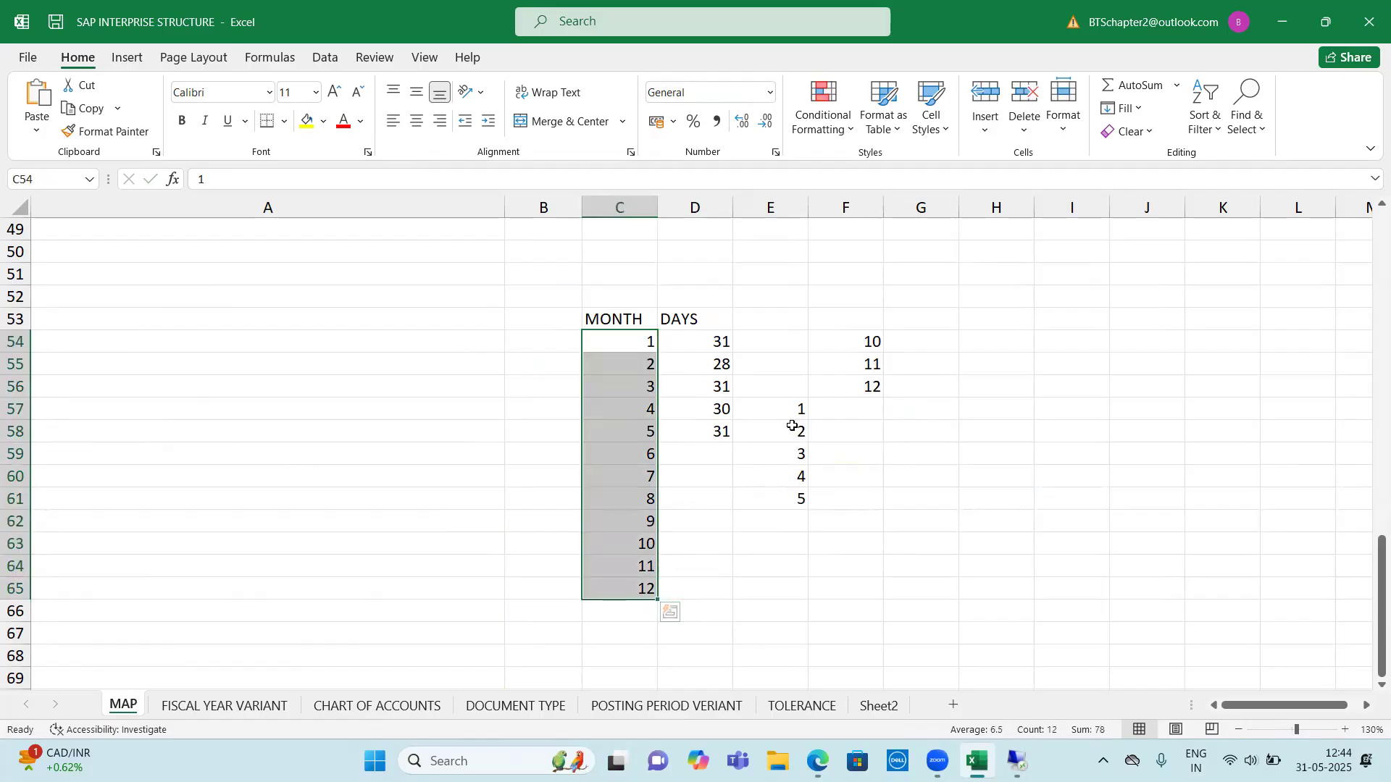
drag(797, 407, 849, 539)
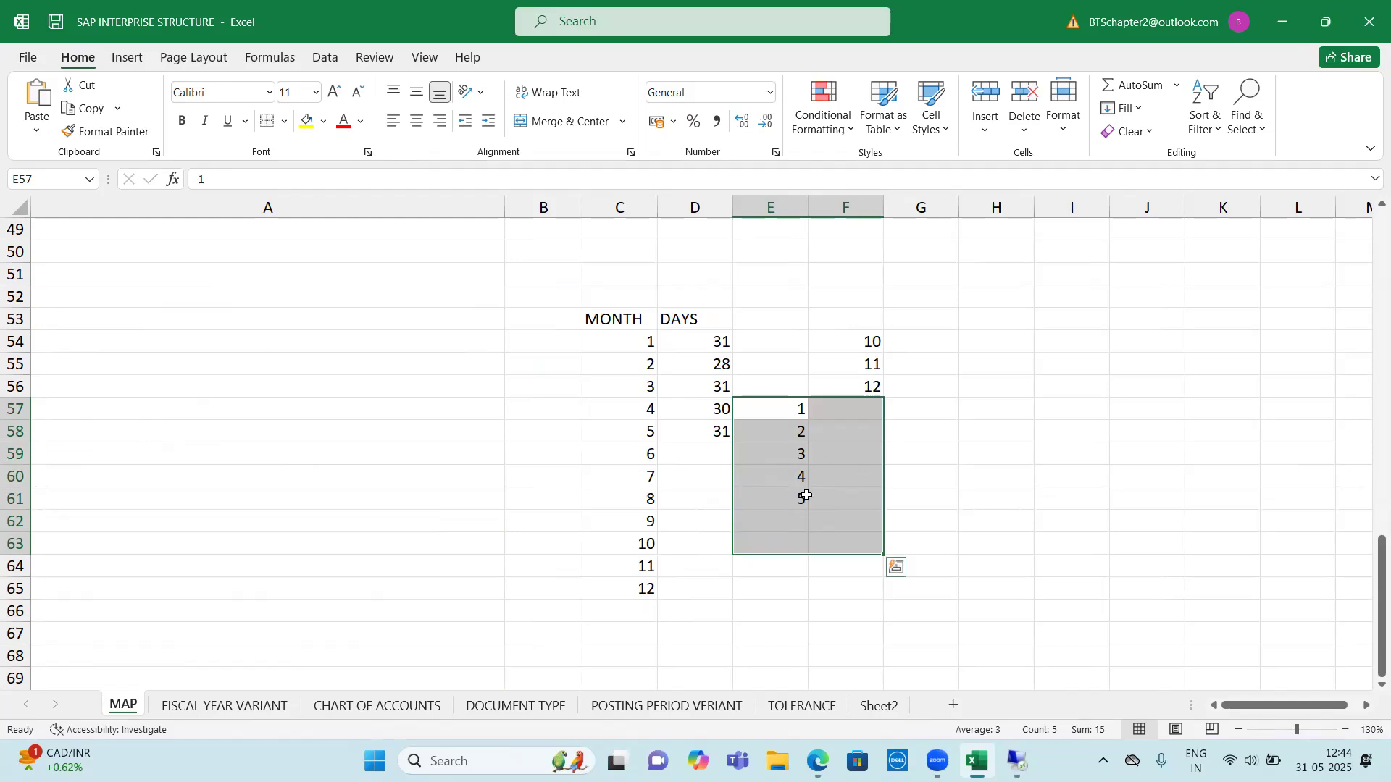
Review the notes on normal and special posting periods in the FISCAL YEAR VARIANT sheet
click(225, 706)
scroll(636, 461, down, 3)
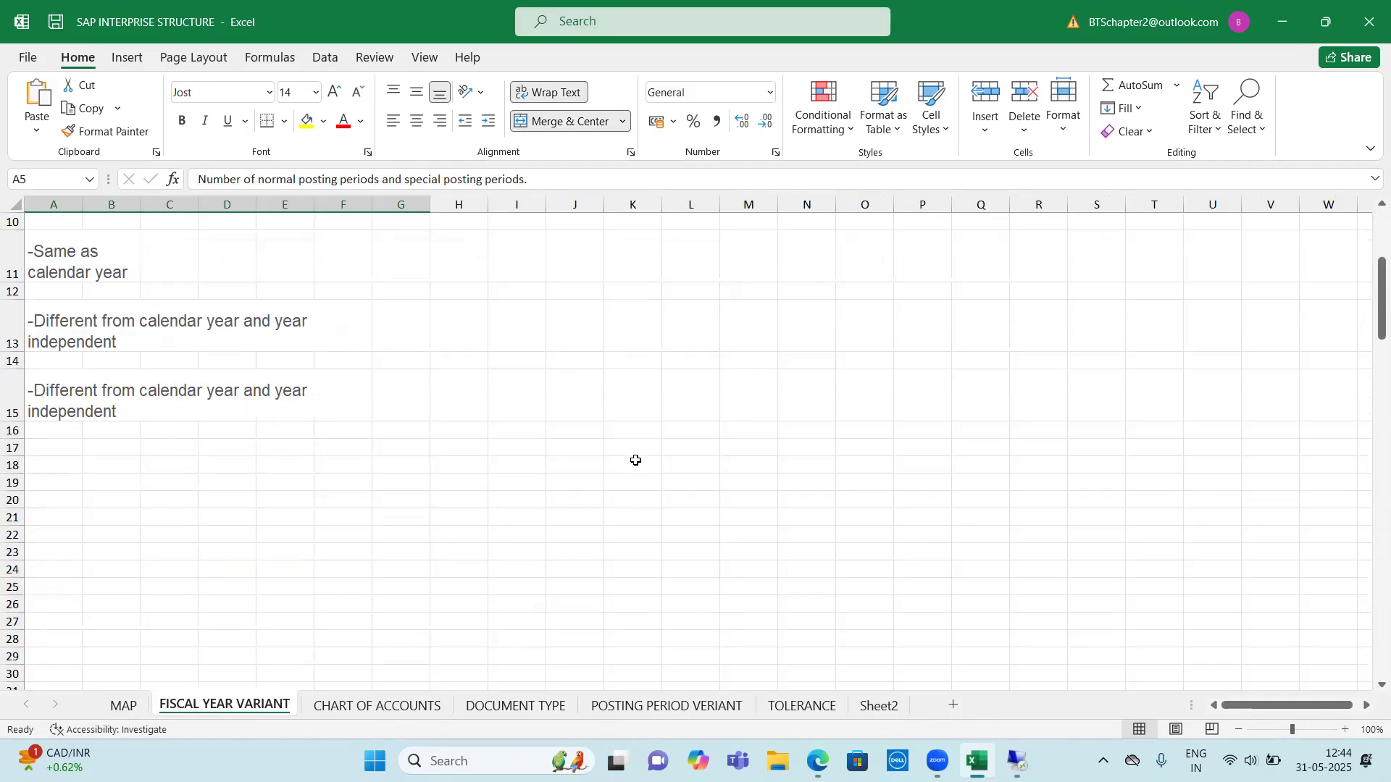
scroll(563, 478, down, 12)
scroll(562, 482, up, 1)
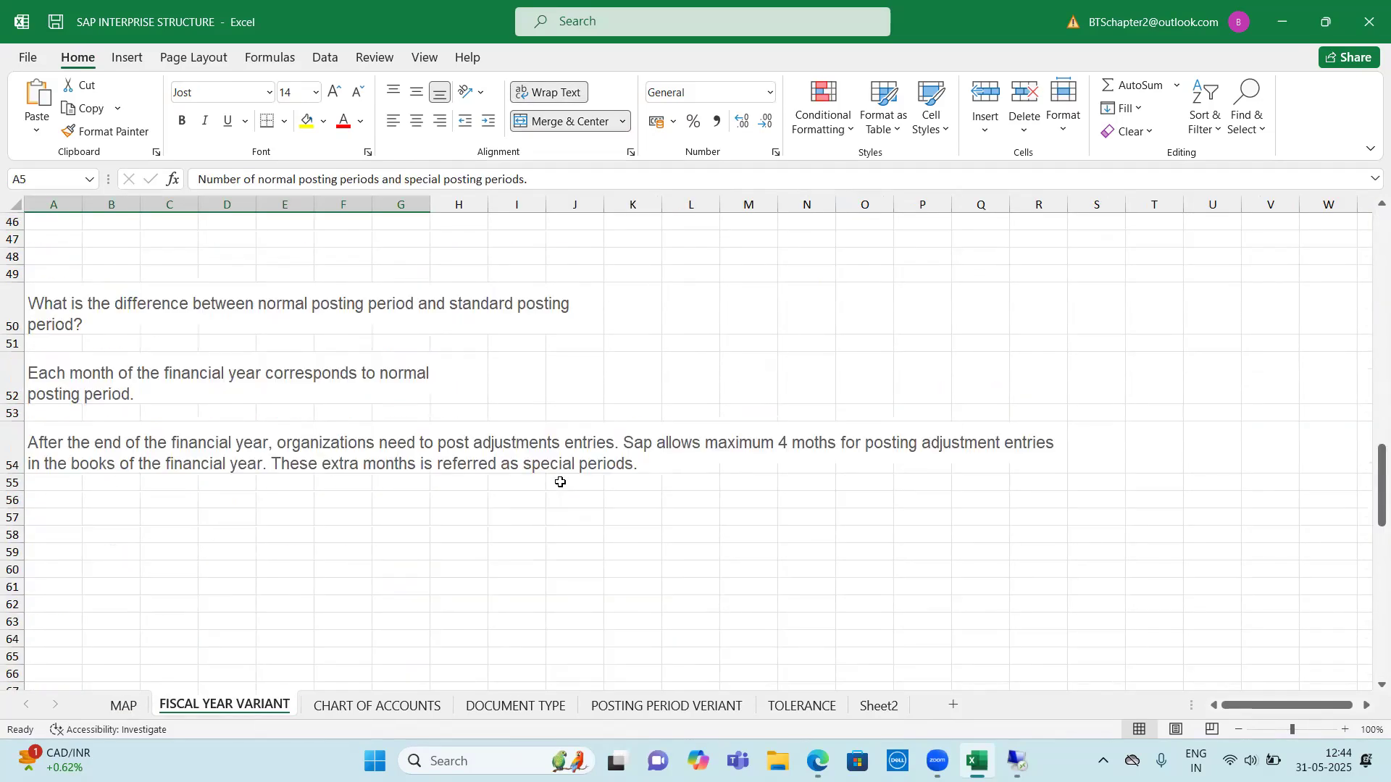
scroll(562, 482, up, 15)
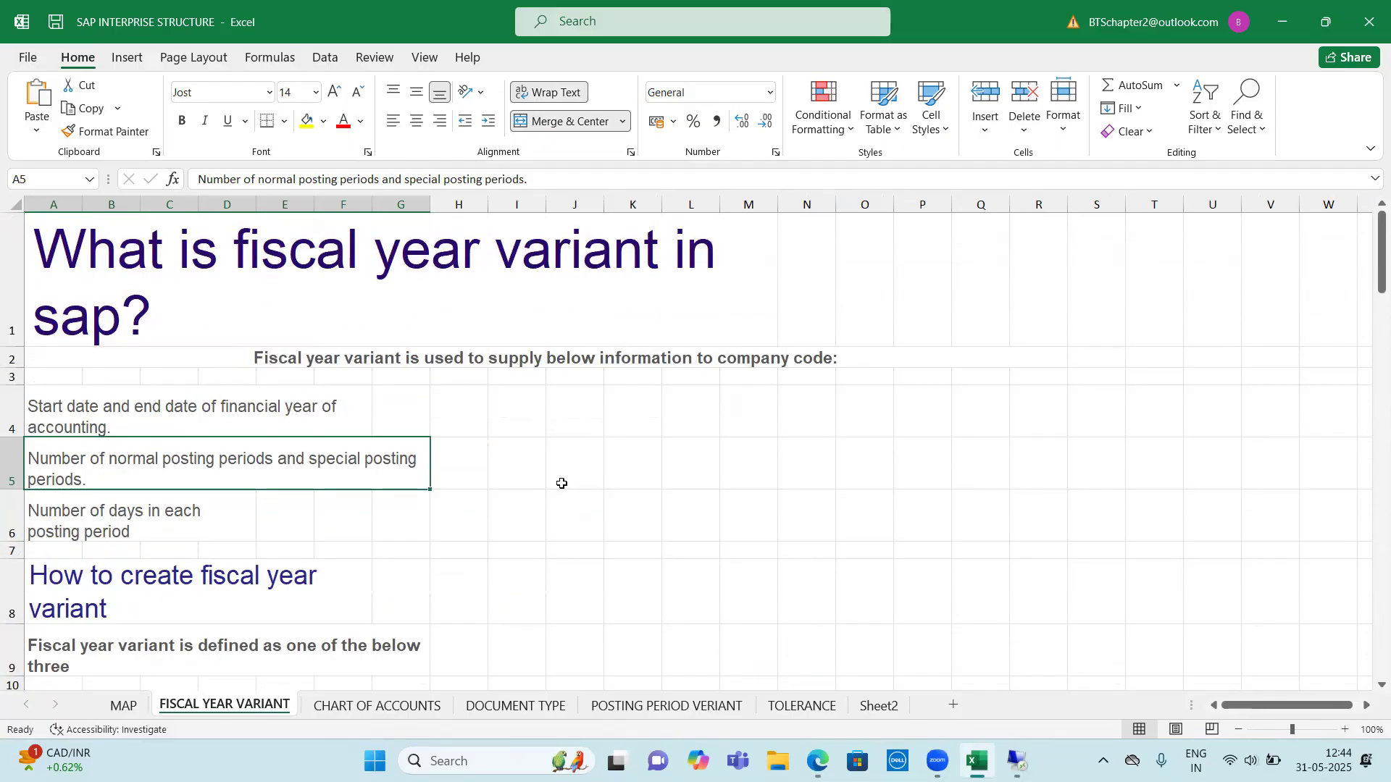
Enter special period numbers 13, 14, 15 and 16 in cells F57:F60 of the MAP sheet, below period 12
click(124, 706)
click(957, 427)
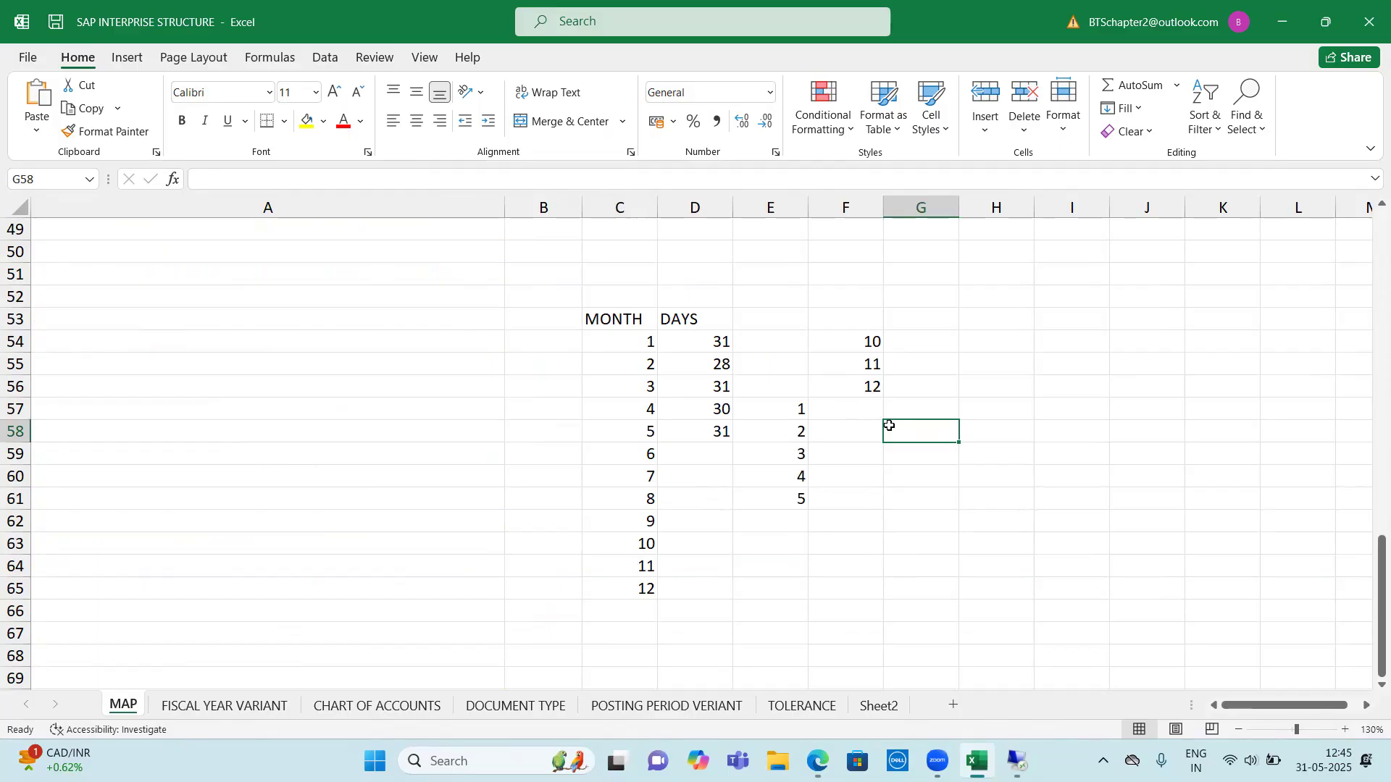
drag(776, 406, 784, 600)
drag(869, 341, 869, 389)
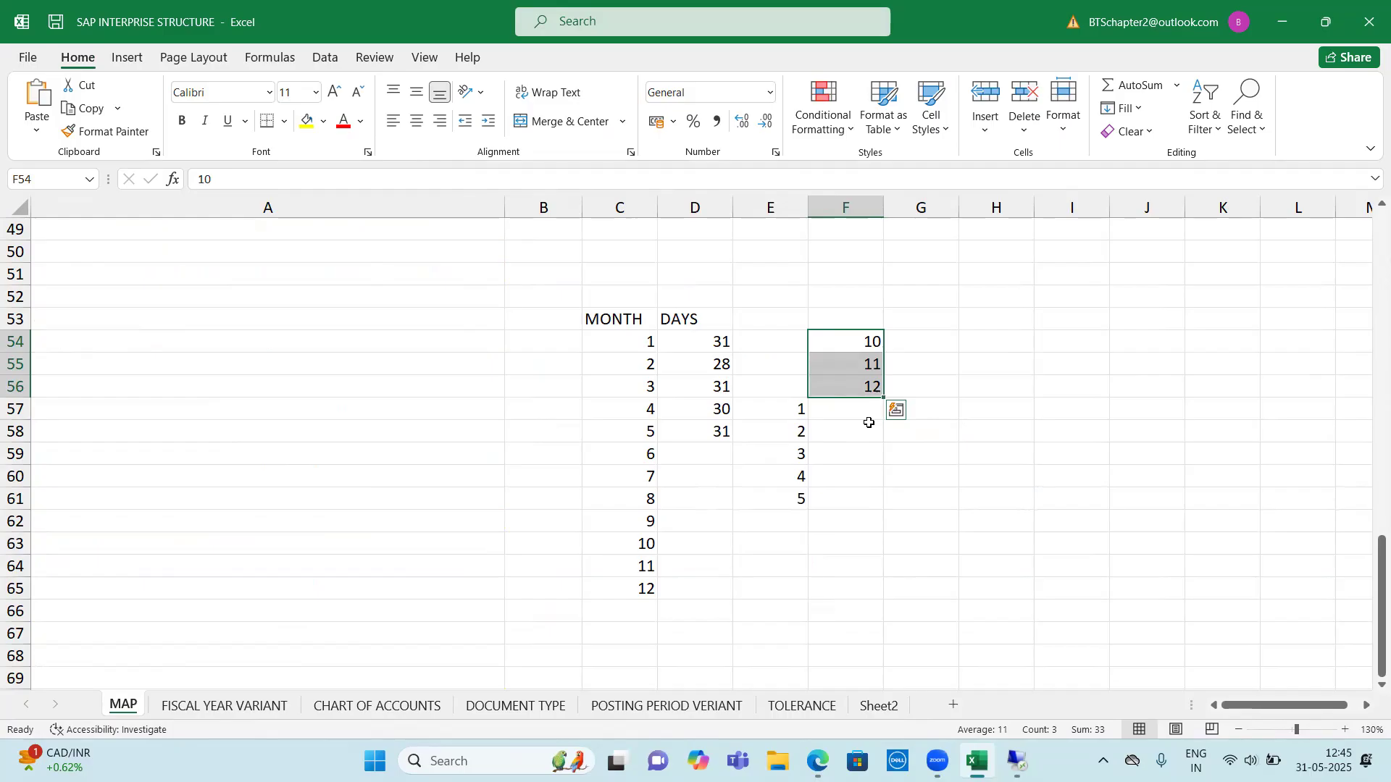
click(849, 411)
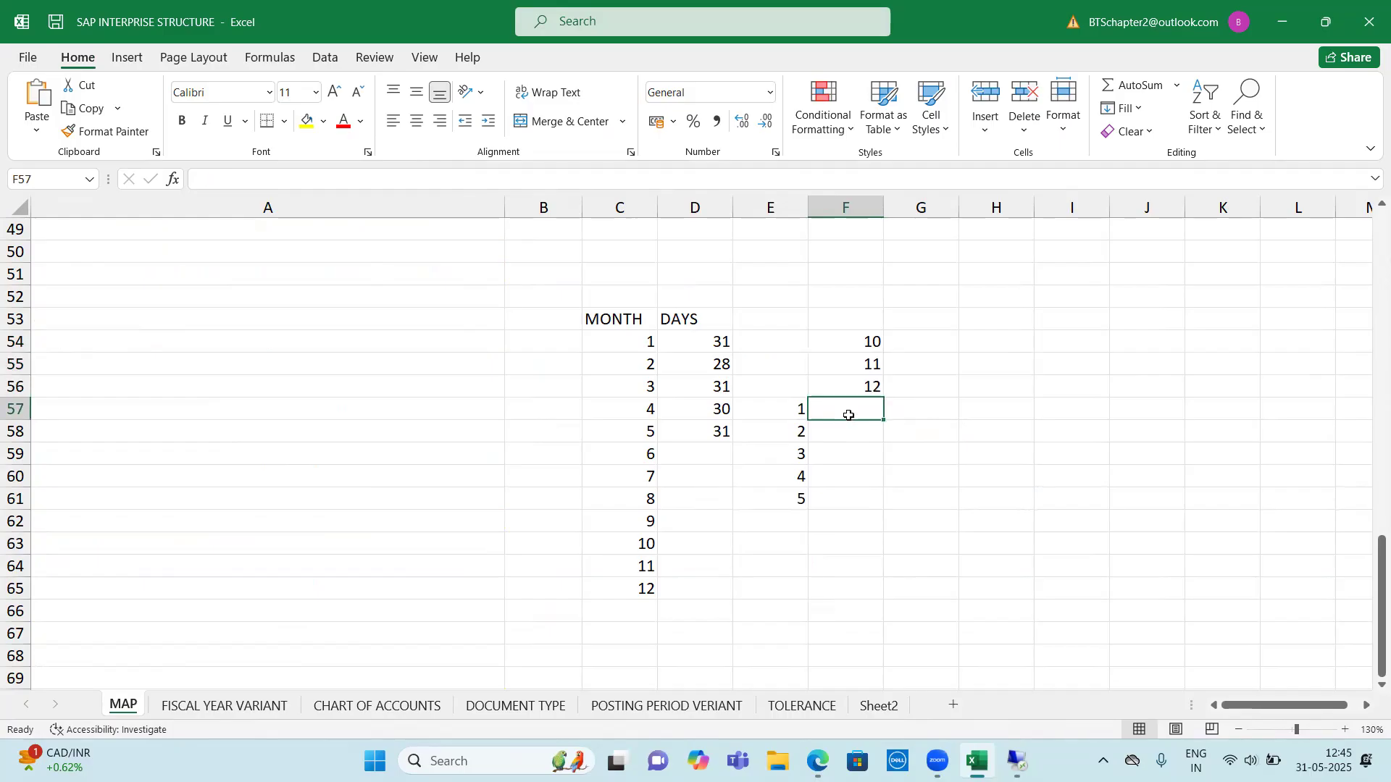
text(13)
key(Return)
text(14)
key(Return)
text(15)
key(Return)
text(16)
Shade the special period cells F57:F60 with a light gold fill
drag(849, 415, 848, 478)
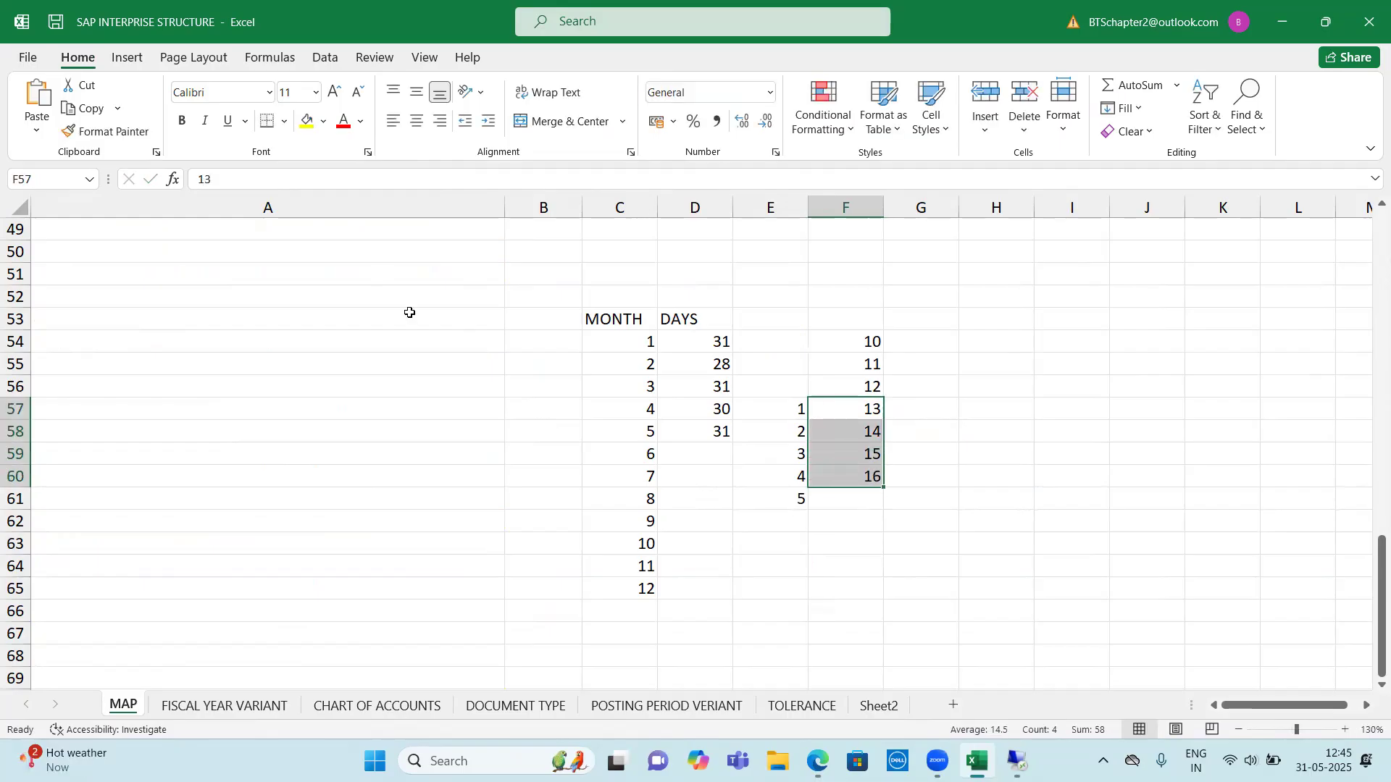
click(323, 121)
click(389, 190)
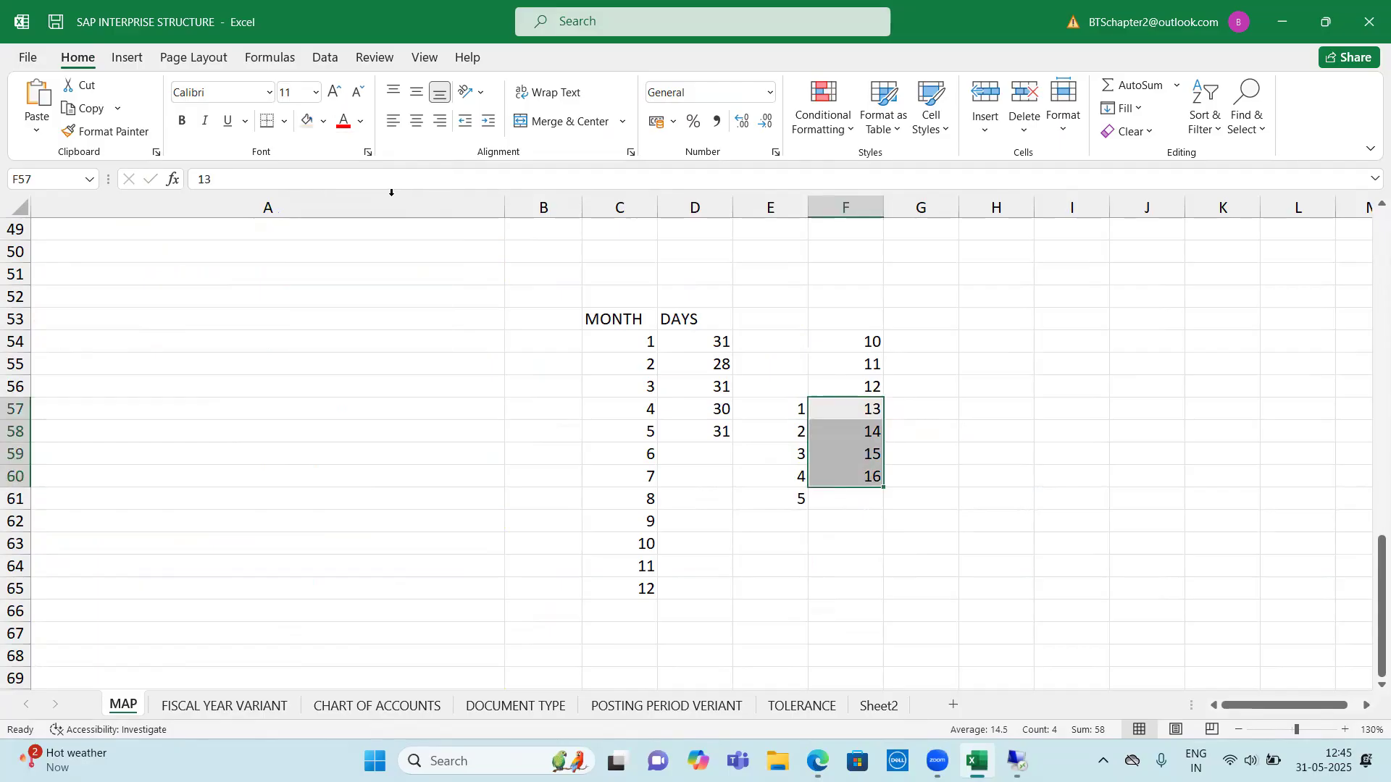
click(323, 129)
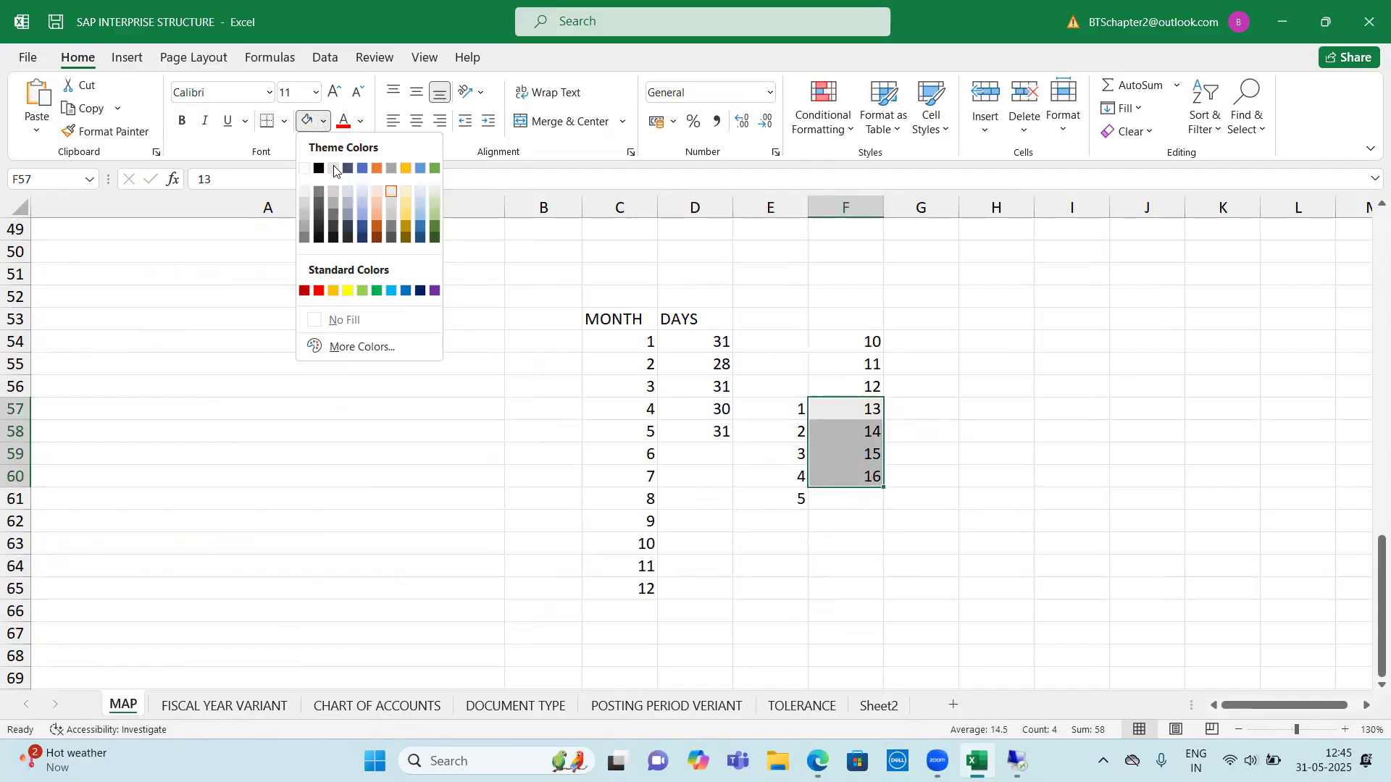
click(405, 190)
click(967, 361)
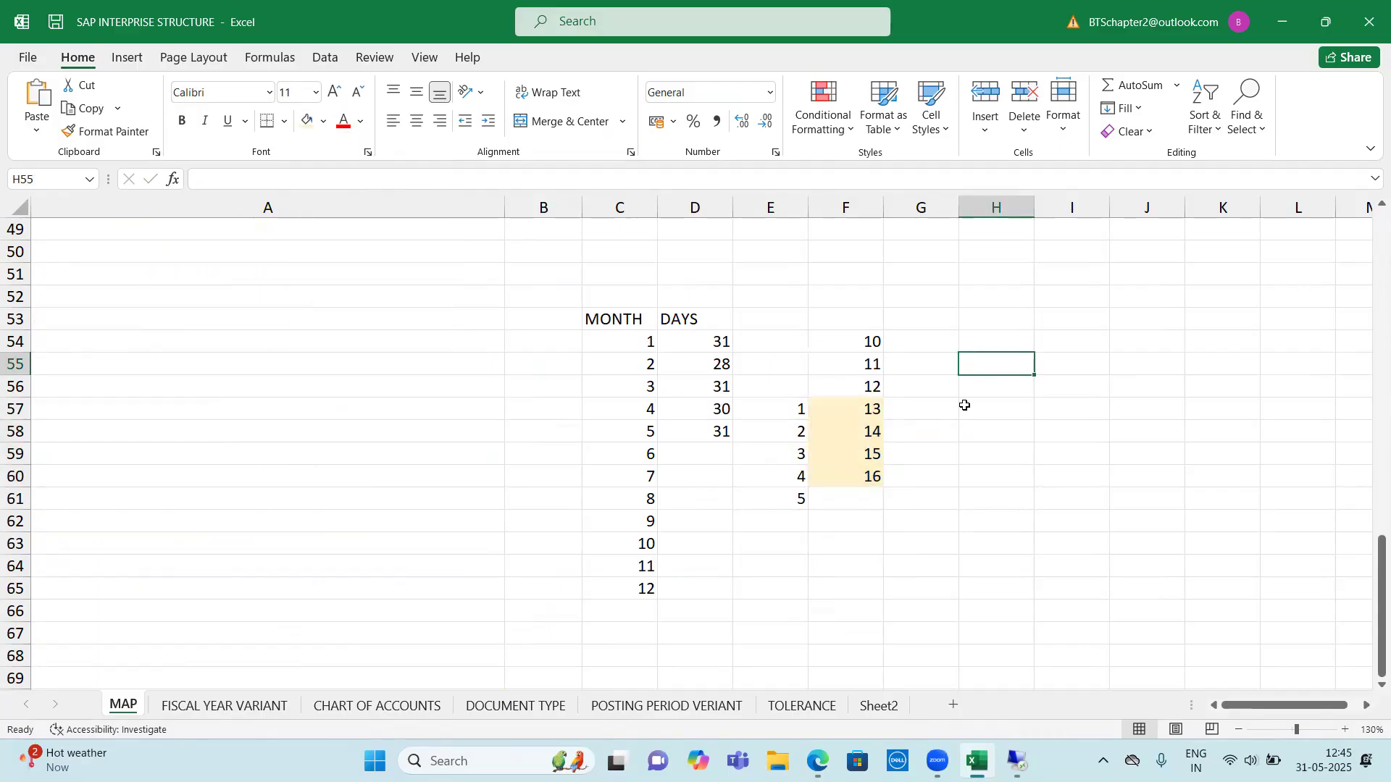
Compare the shaded special periods in F57:F60 with the normal periods listed from E57 downward
drag(859, 410, 863, 476)
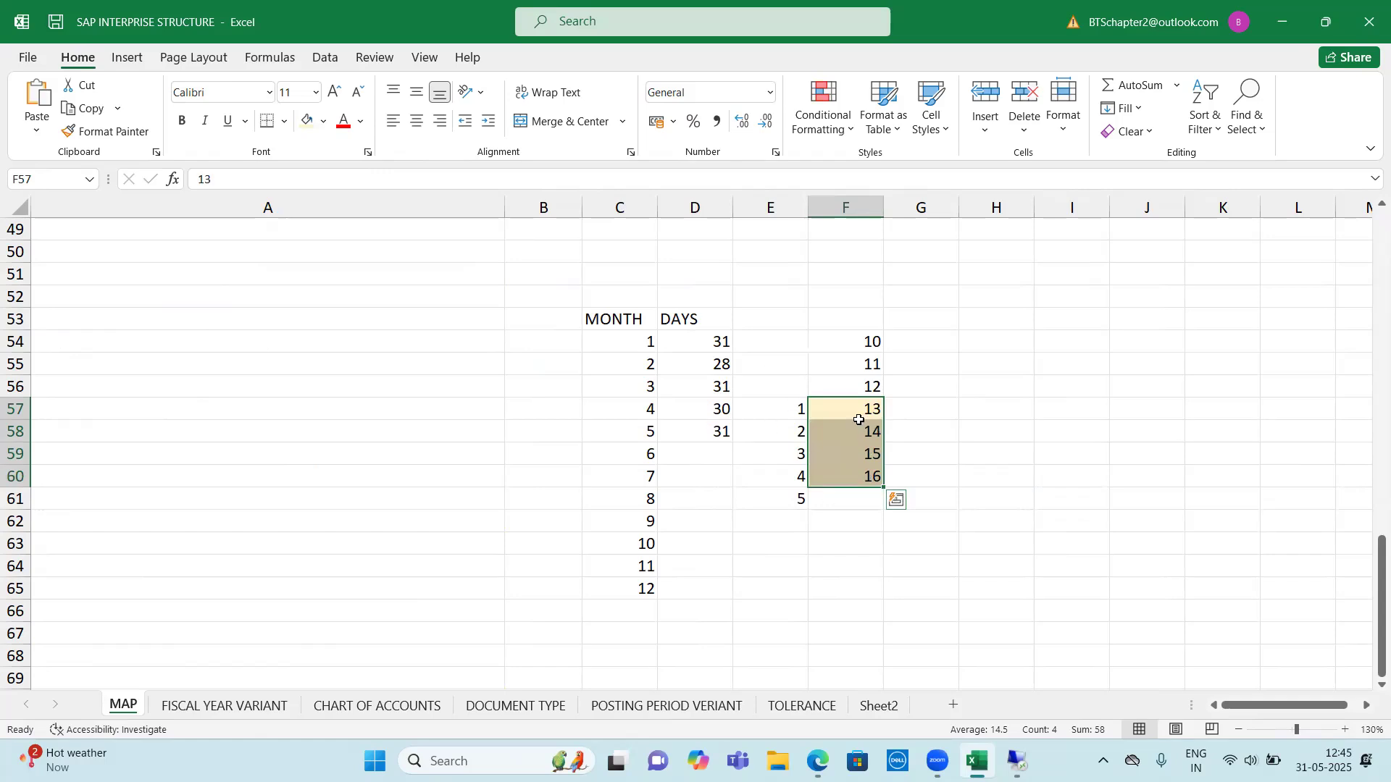
drag(857, 408, 870, 473)
drag(866, 405, 870, 481)
click(994, 408)
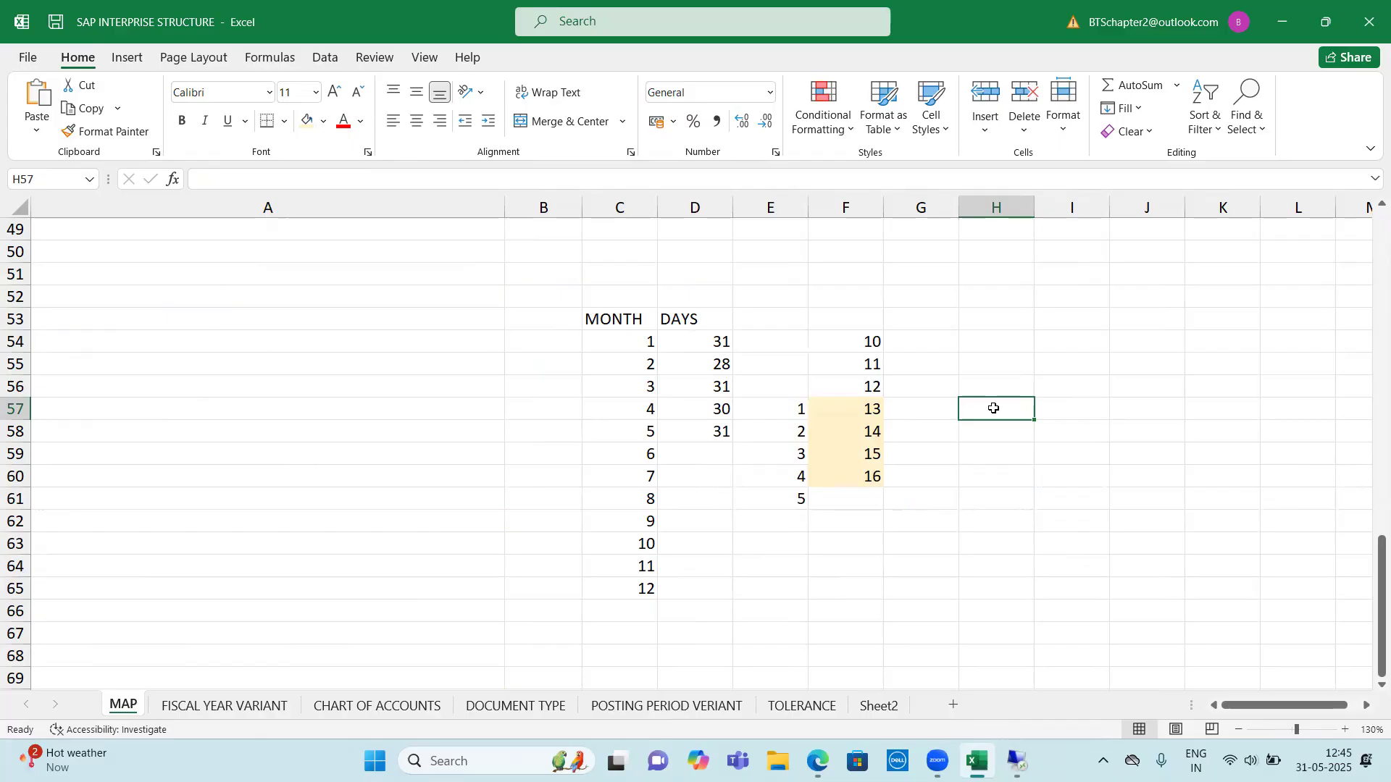
drag(786, 409, 878, 503)
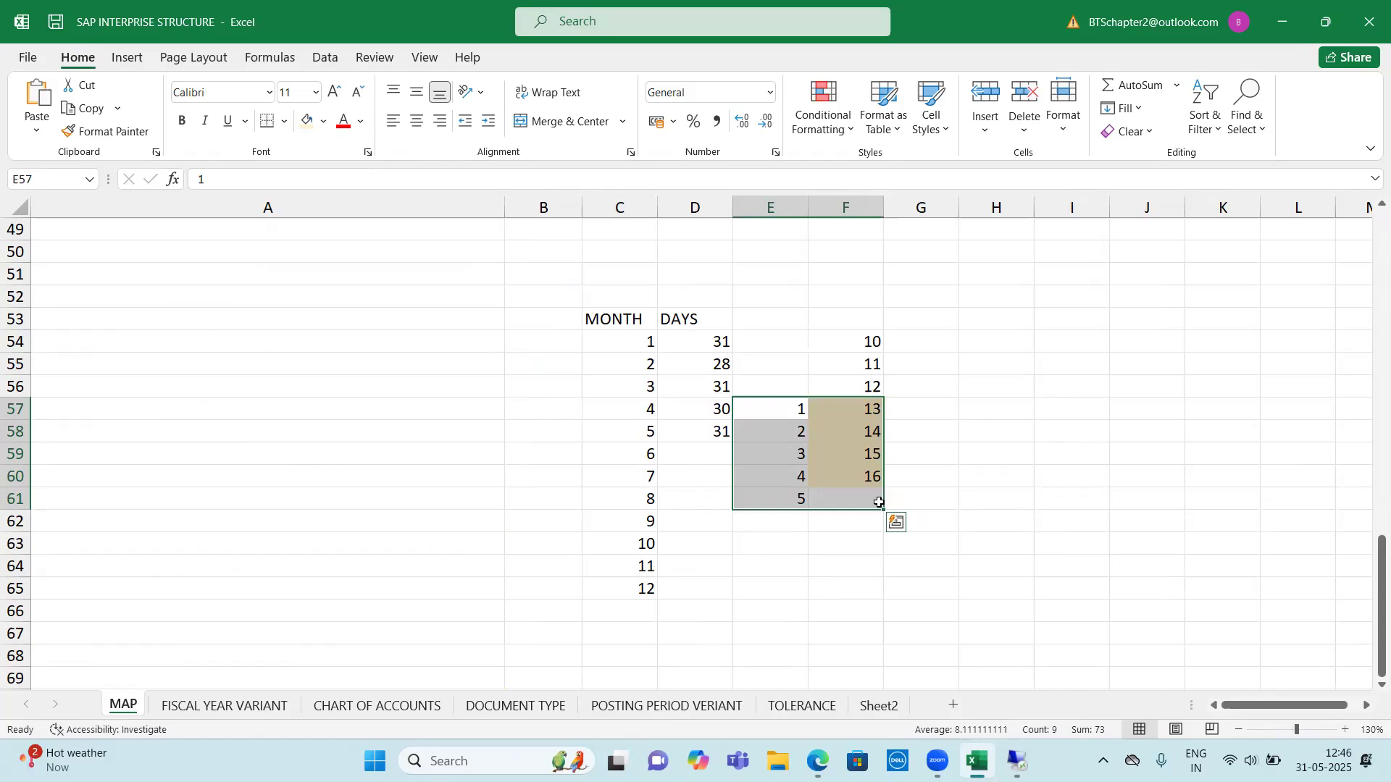
drag(773, 407, 783, 580)
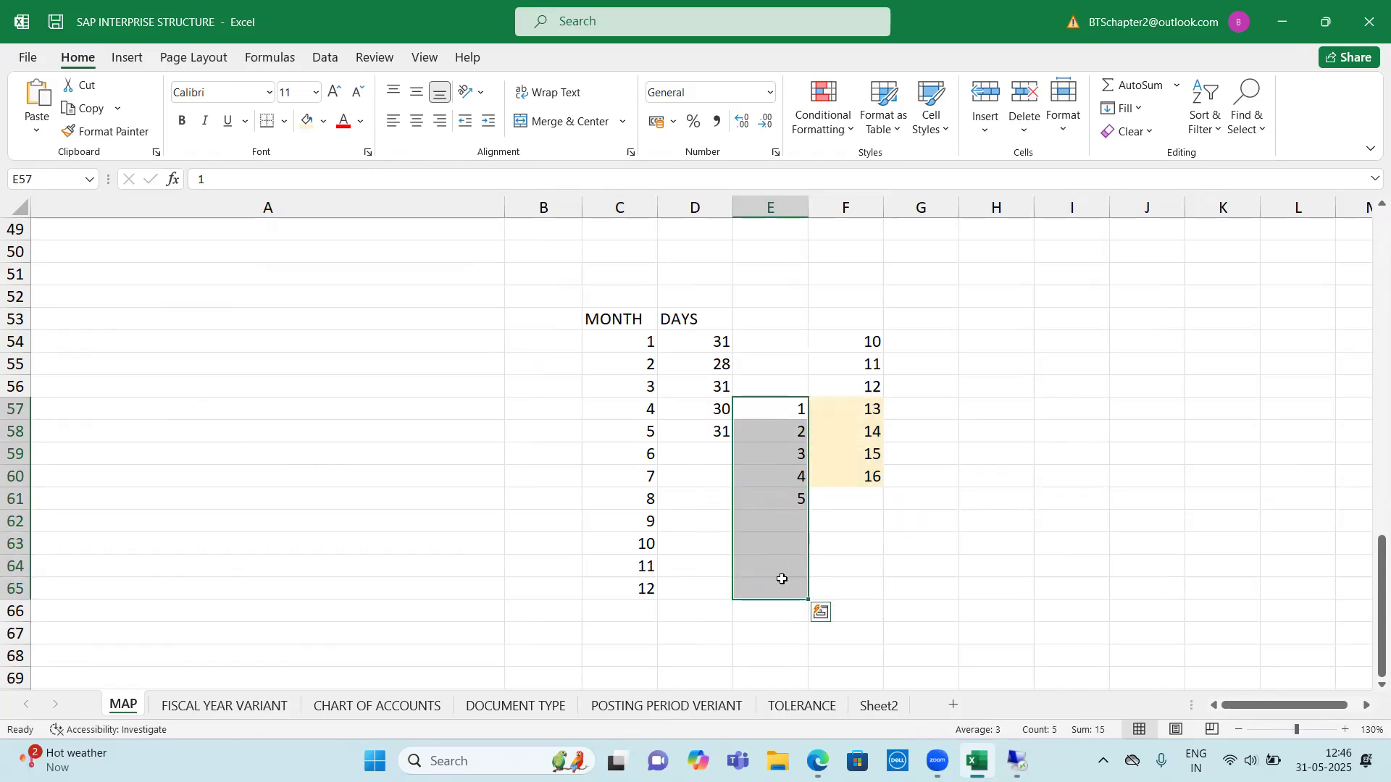
drag(770, 410, 780, 587)
Merge and center cells D52:E52 above the DAYS heading and enter the year 2025
click(697, 295)
drag(698, 294, 764, 288)
click(544, 122)
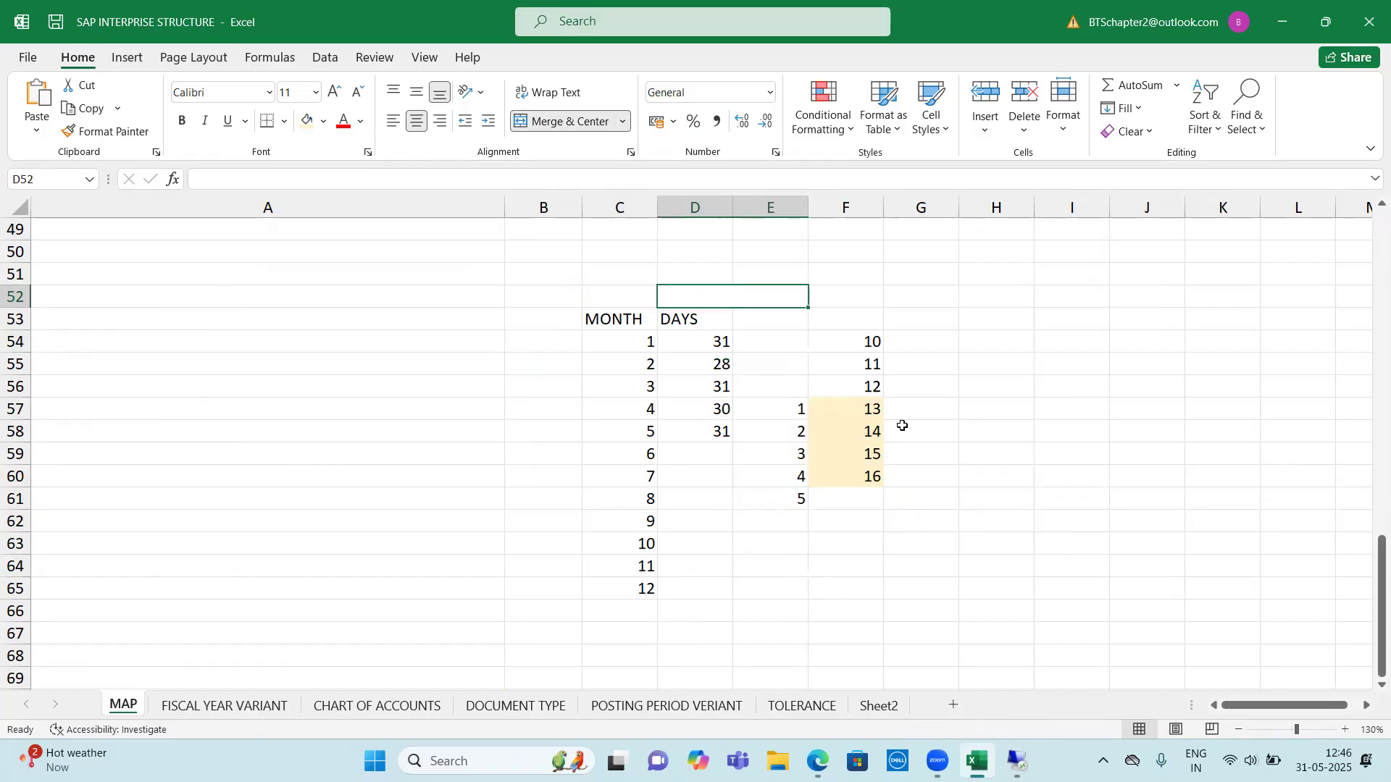
text(2025)
click(853, 472)
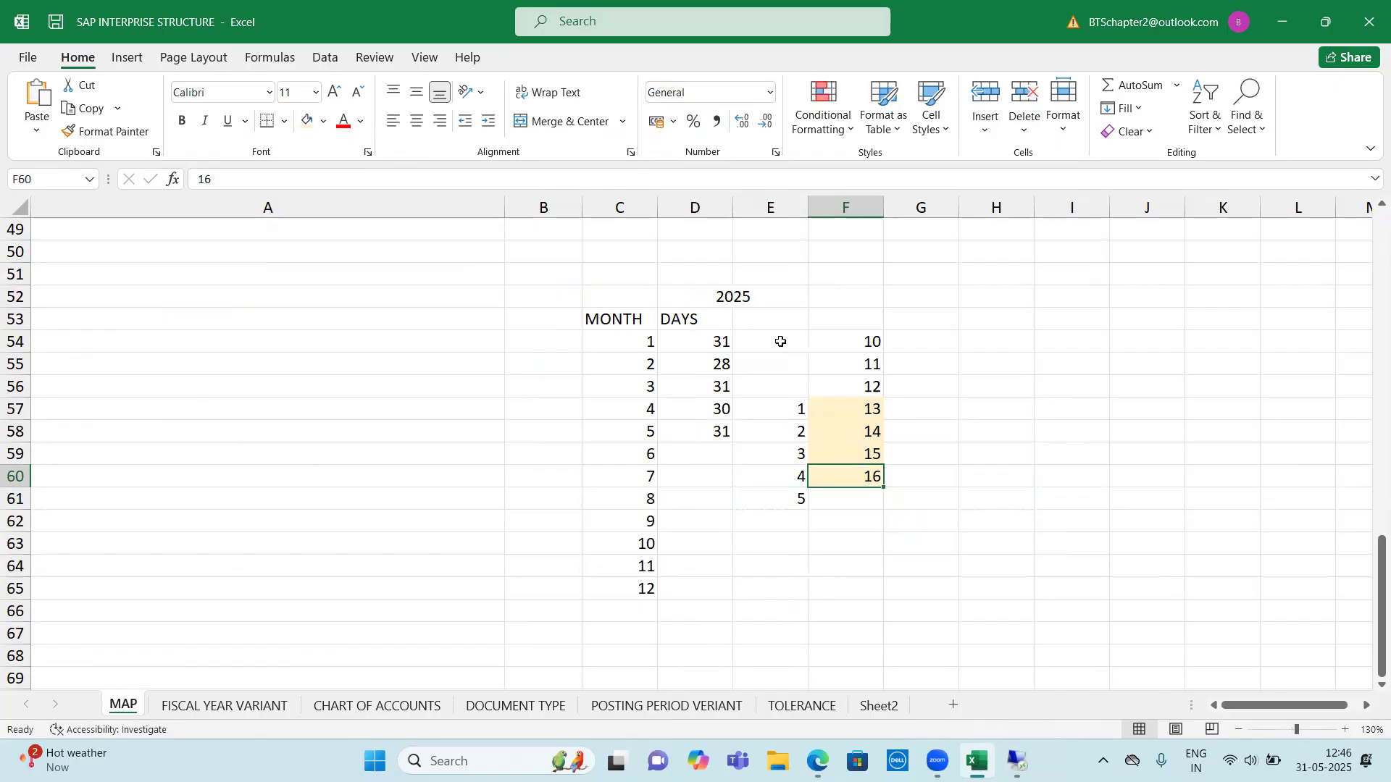
Merge and center cells G52:H52 and enter the year 2026 as their heading
click(731, 294)
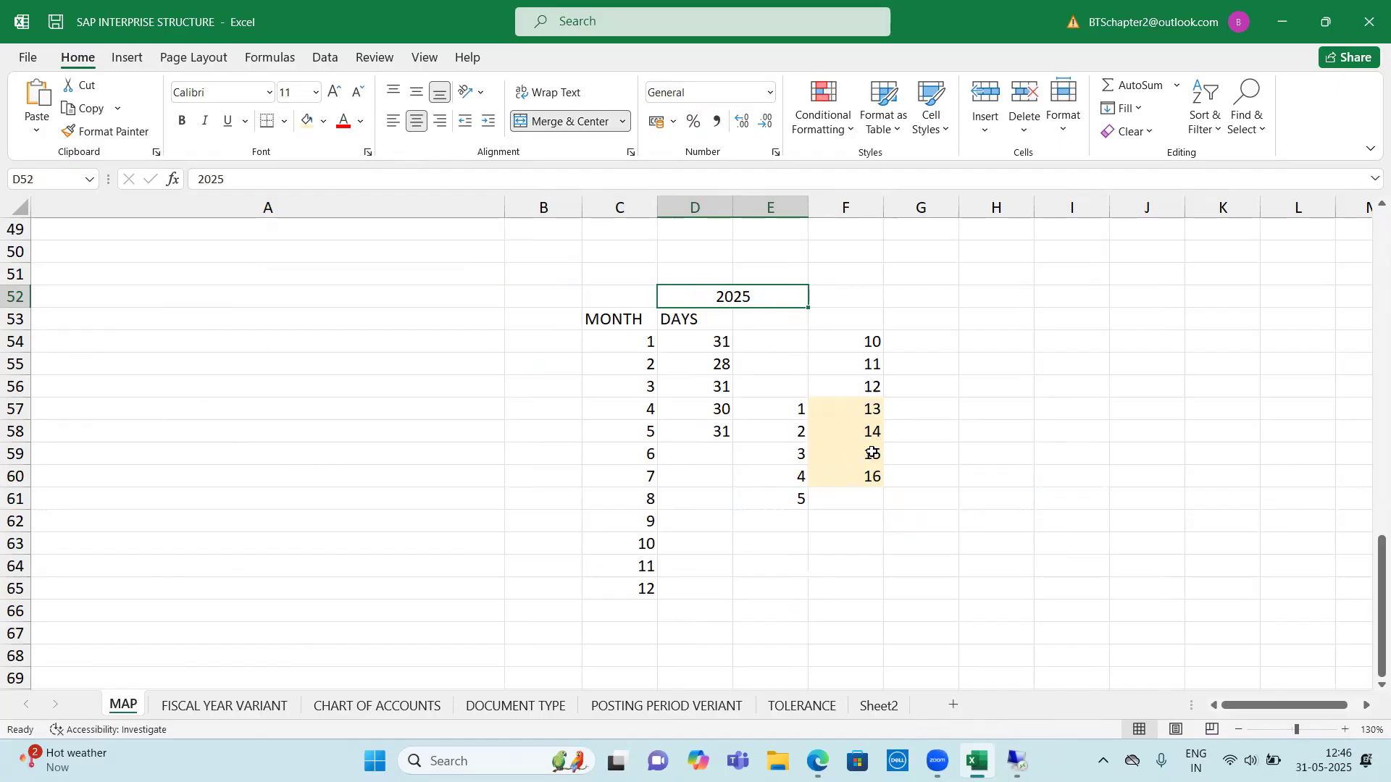
click(925, 298)
drag(924, 298, 965, 297)
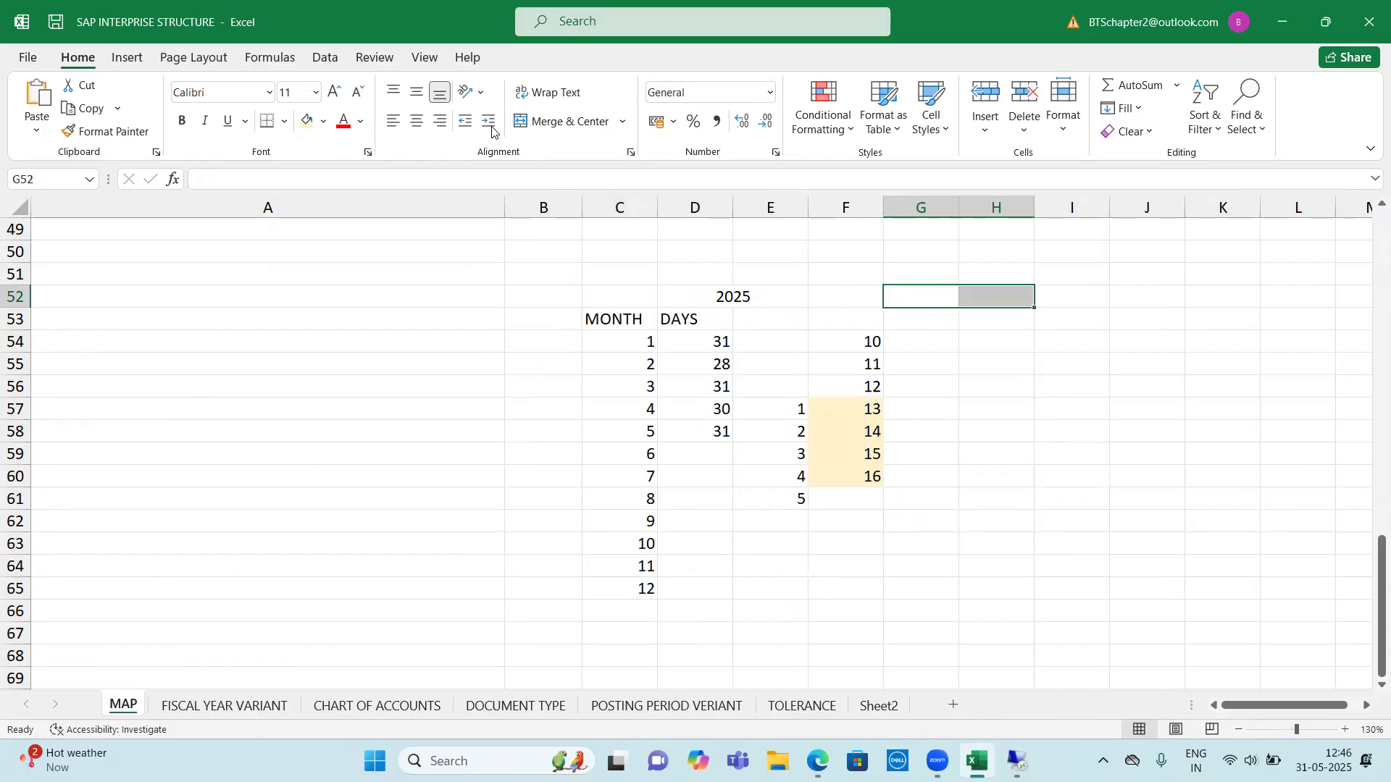
click(562, 121)
text(2026)
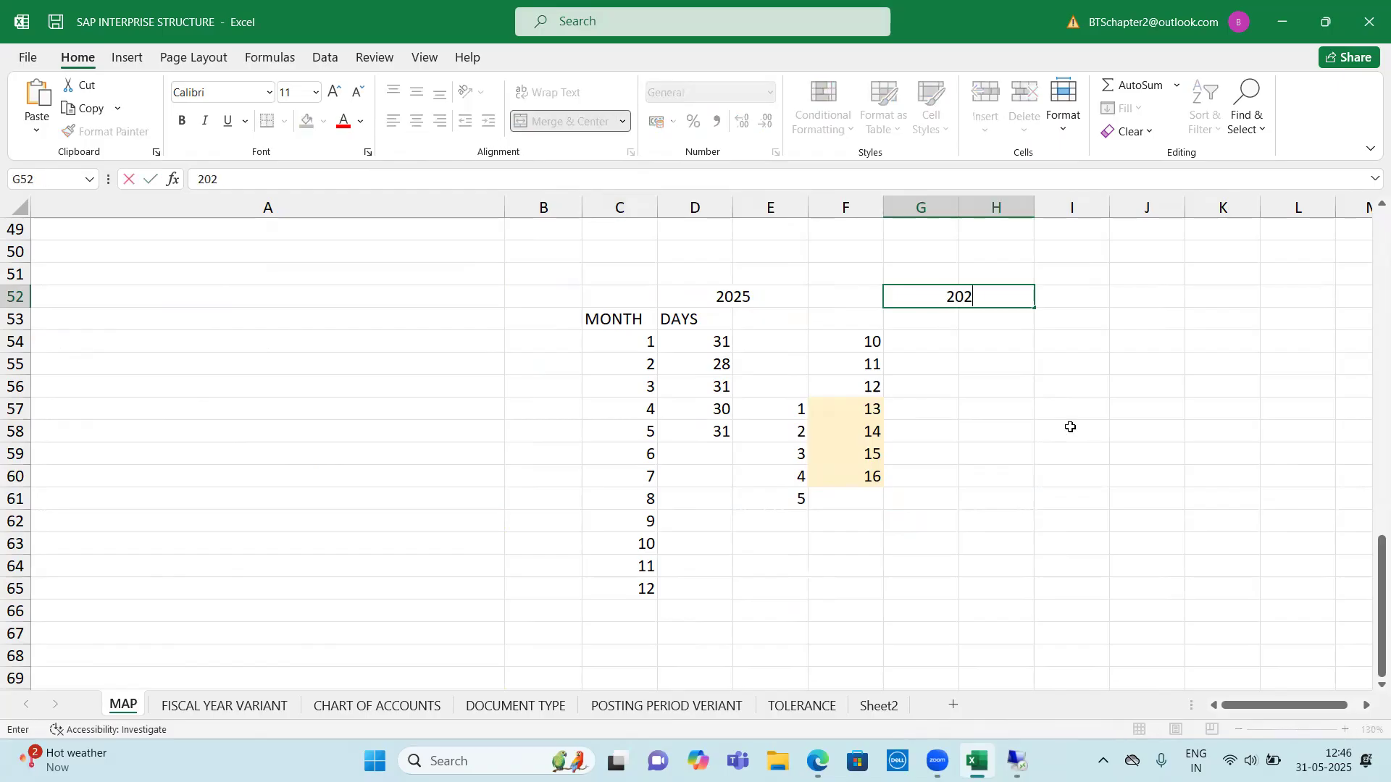
key(Return)
Number the 2026 periods 1 to 4 in cells G57:G60, beside the shaded special periods
click(911, 412)
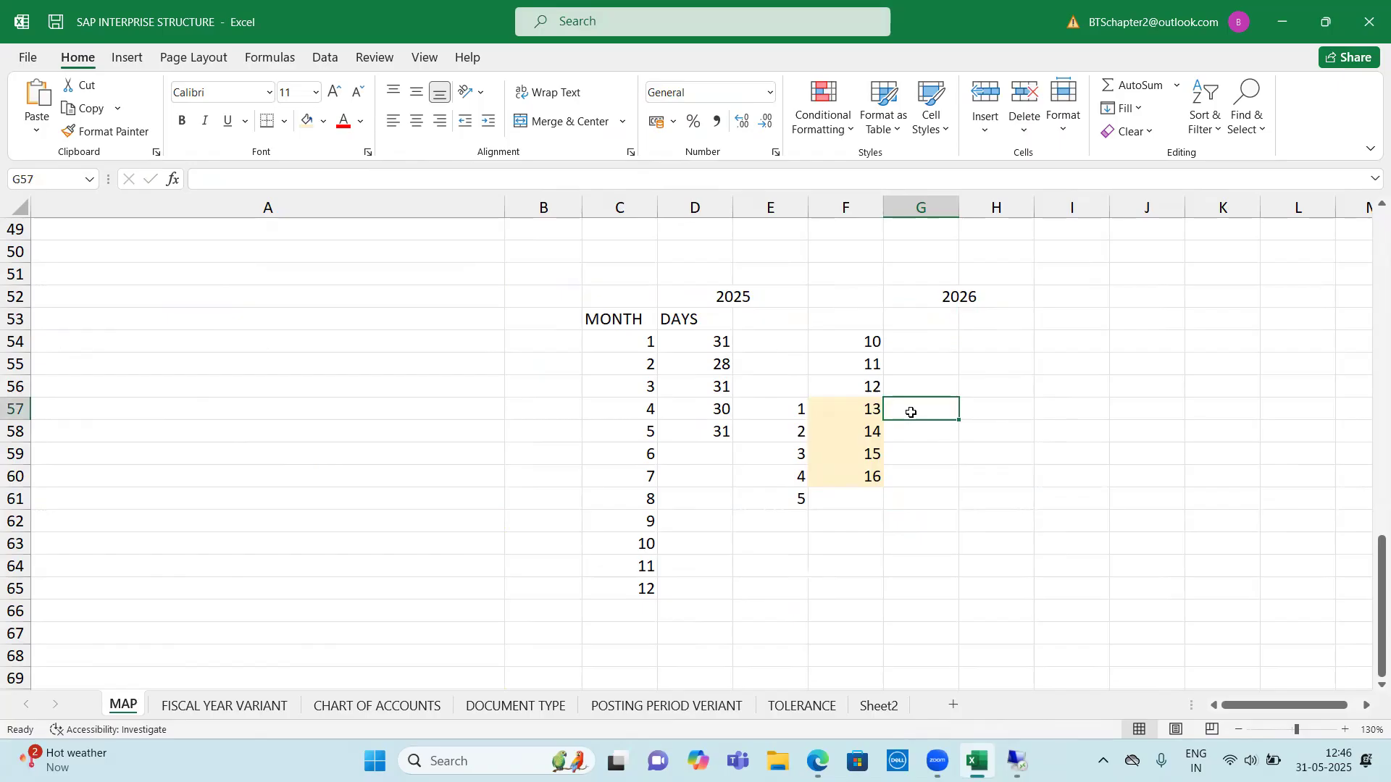
text(1)
key(Return)
text(2)
key(Return)
text(3)
key(Return)
text(4)
key(Return)
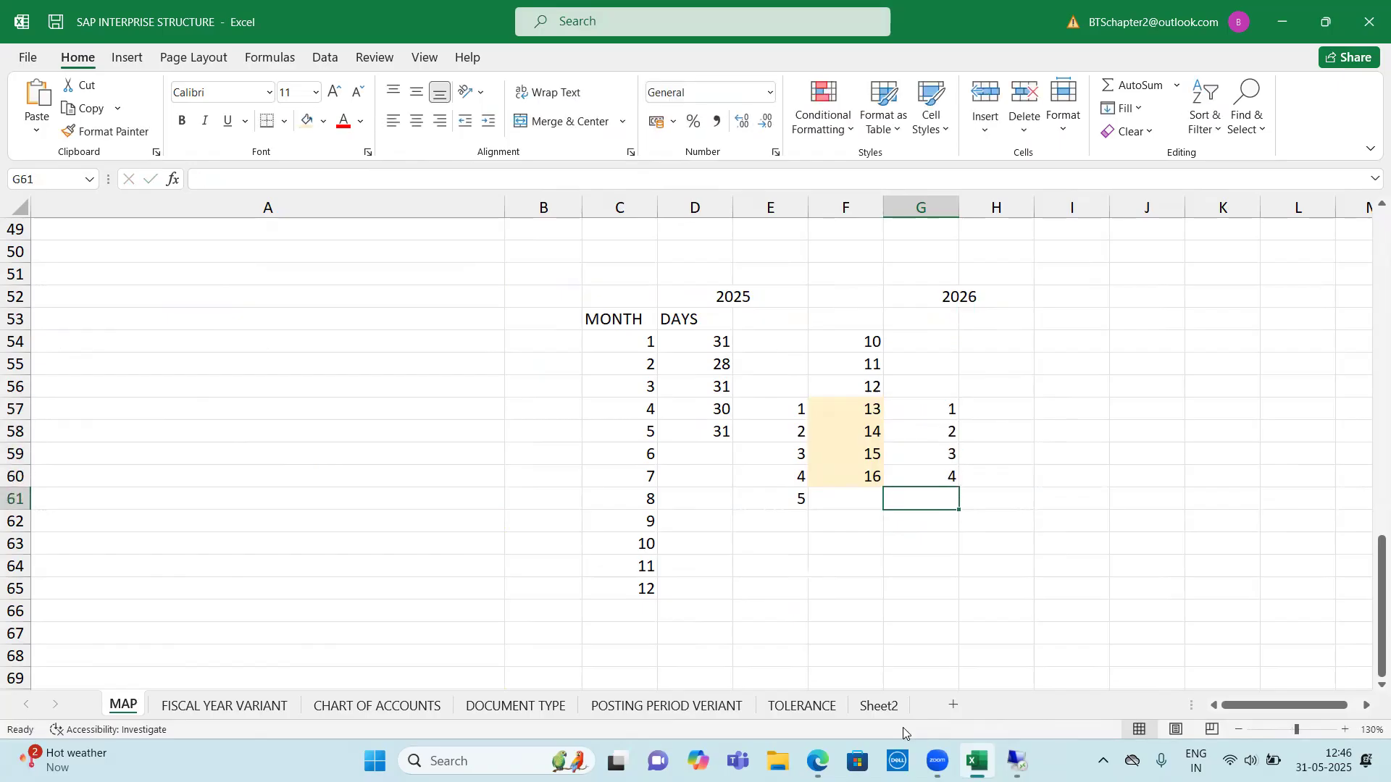
Compare each 2026 period in G57:G60 with the special period beside it in column F
click(935, 409)
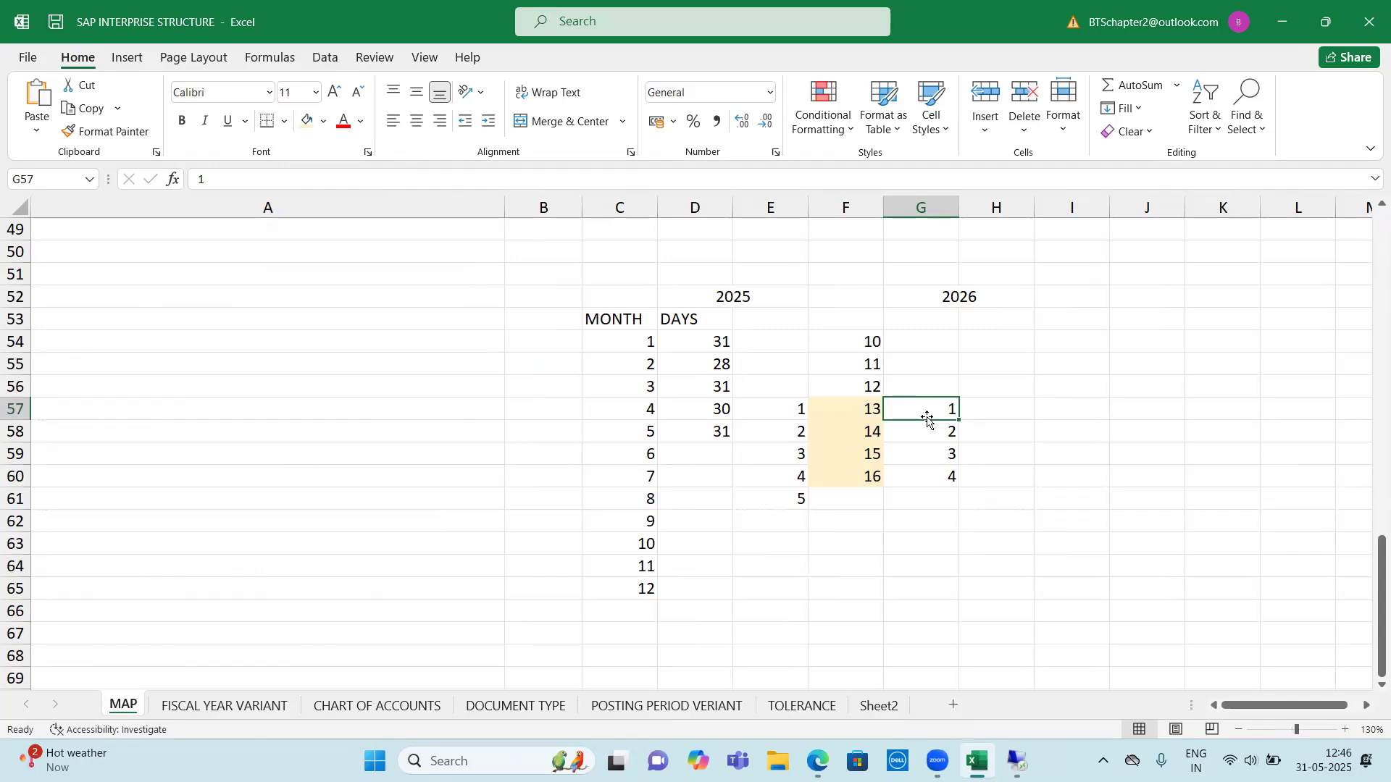
drag(935, 410, 848, 415)
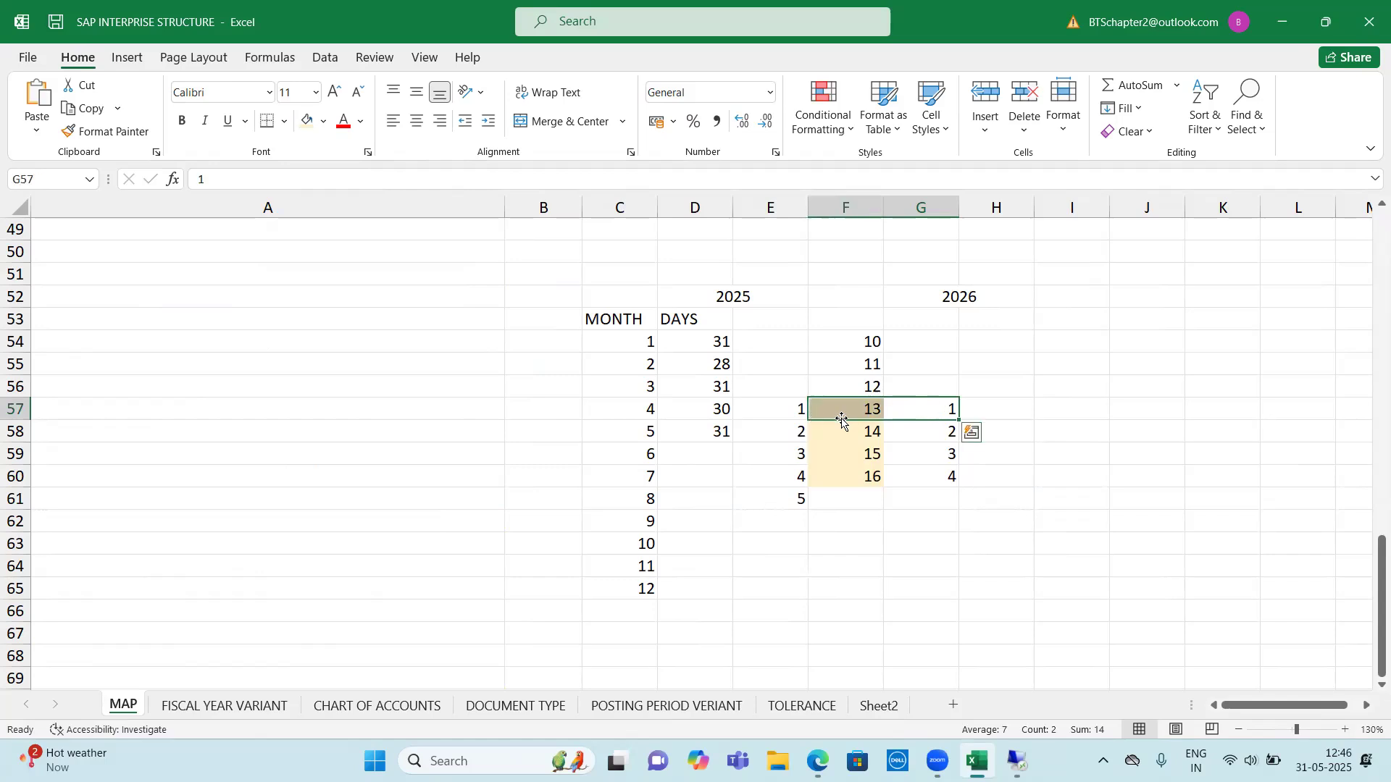
click(935, 411)
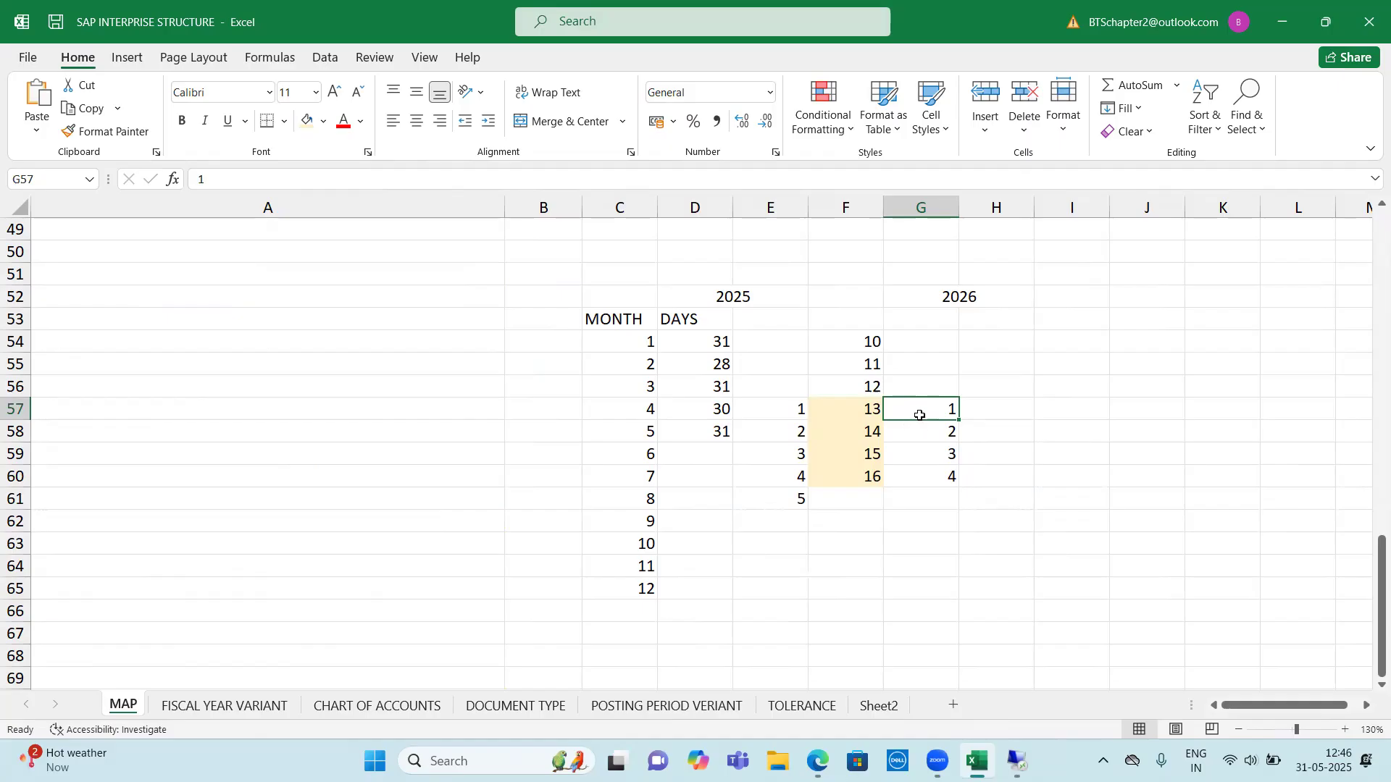
click(873, 412)
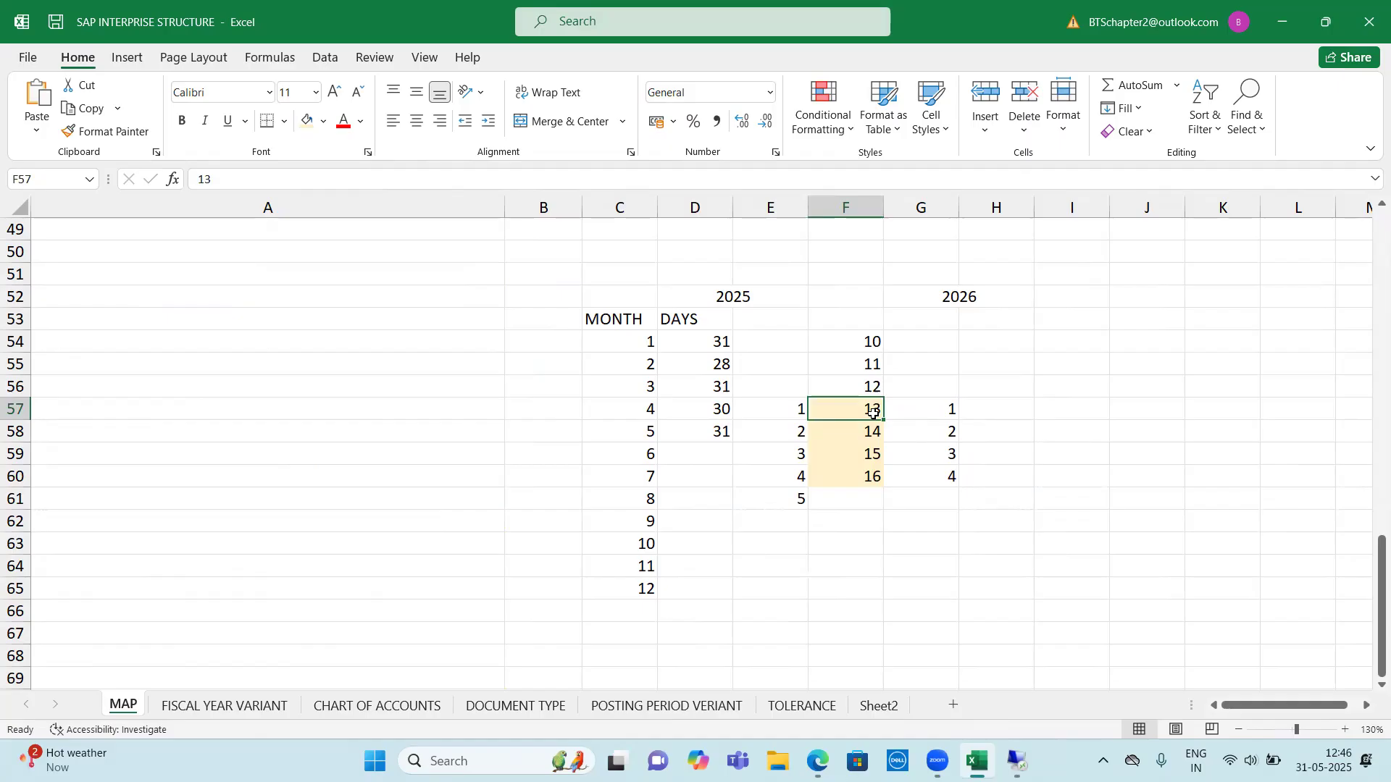
click(934, 408)
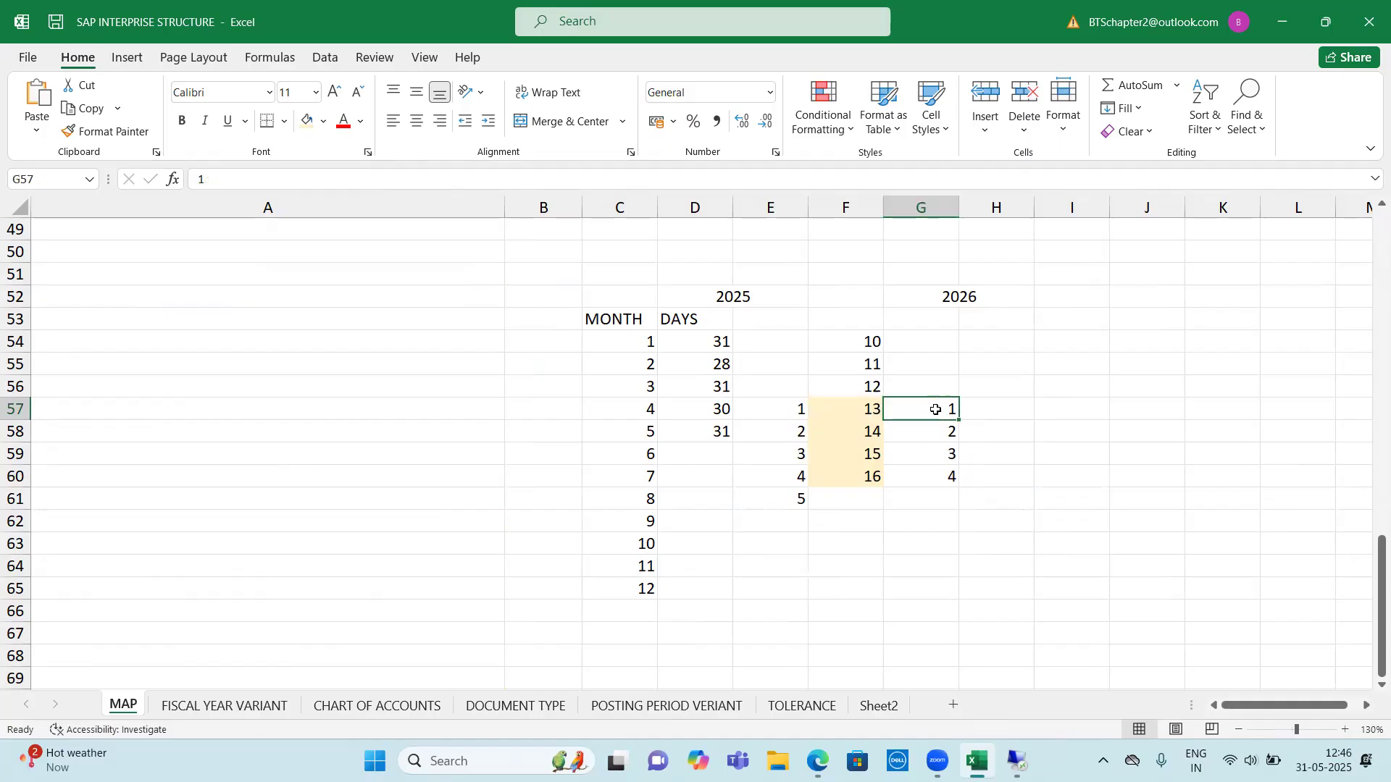
drag(947, 302, 1003, 489)
click(935, 408)
click(930, 431)
click(931, 454)
click(934, 477)
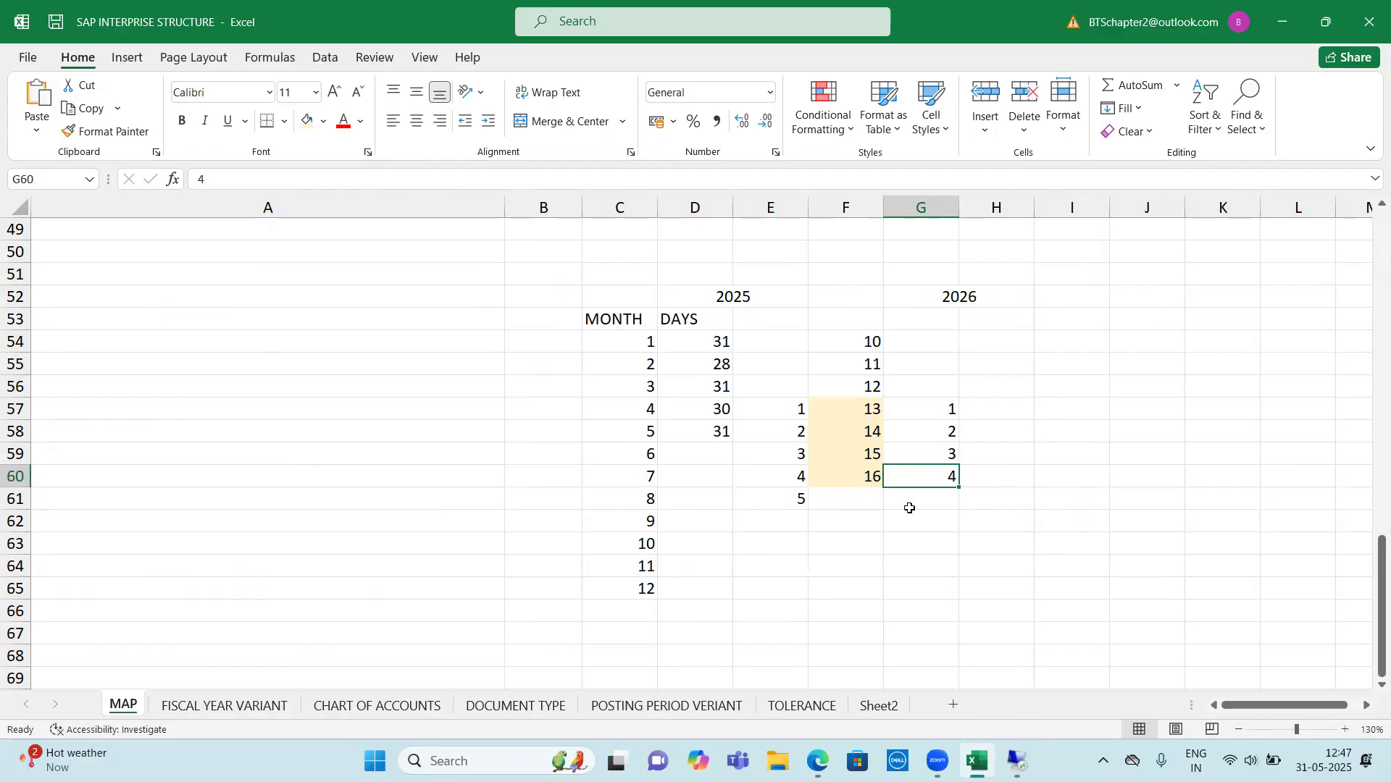
Examine how the 2025 normal and special periods in columns E and F overlap the 2026 periods in column G
drag(770, 409, 778, 545)
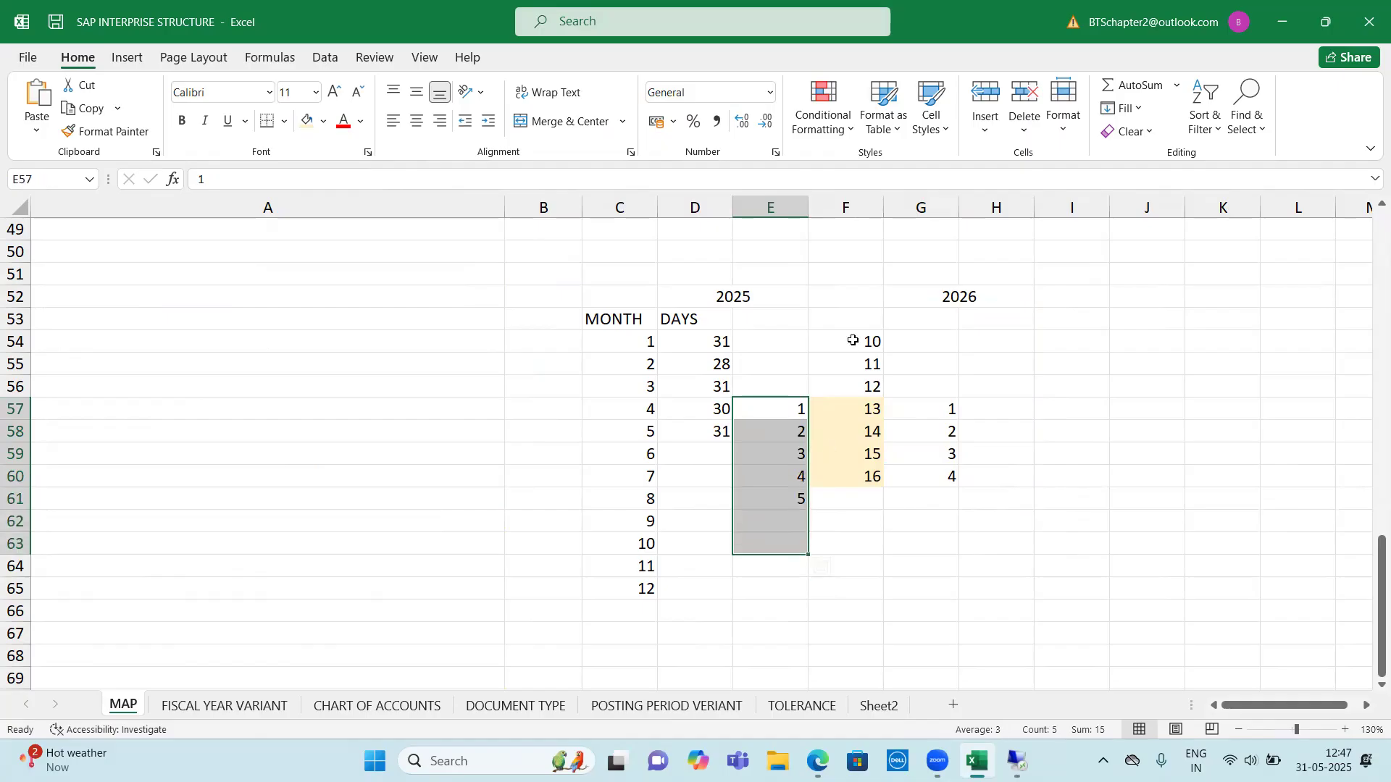
drag(853, 340, 857, 384)
drag(857, 465, 857, 482)
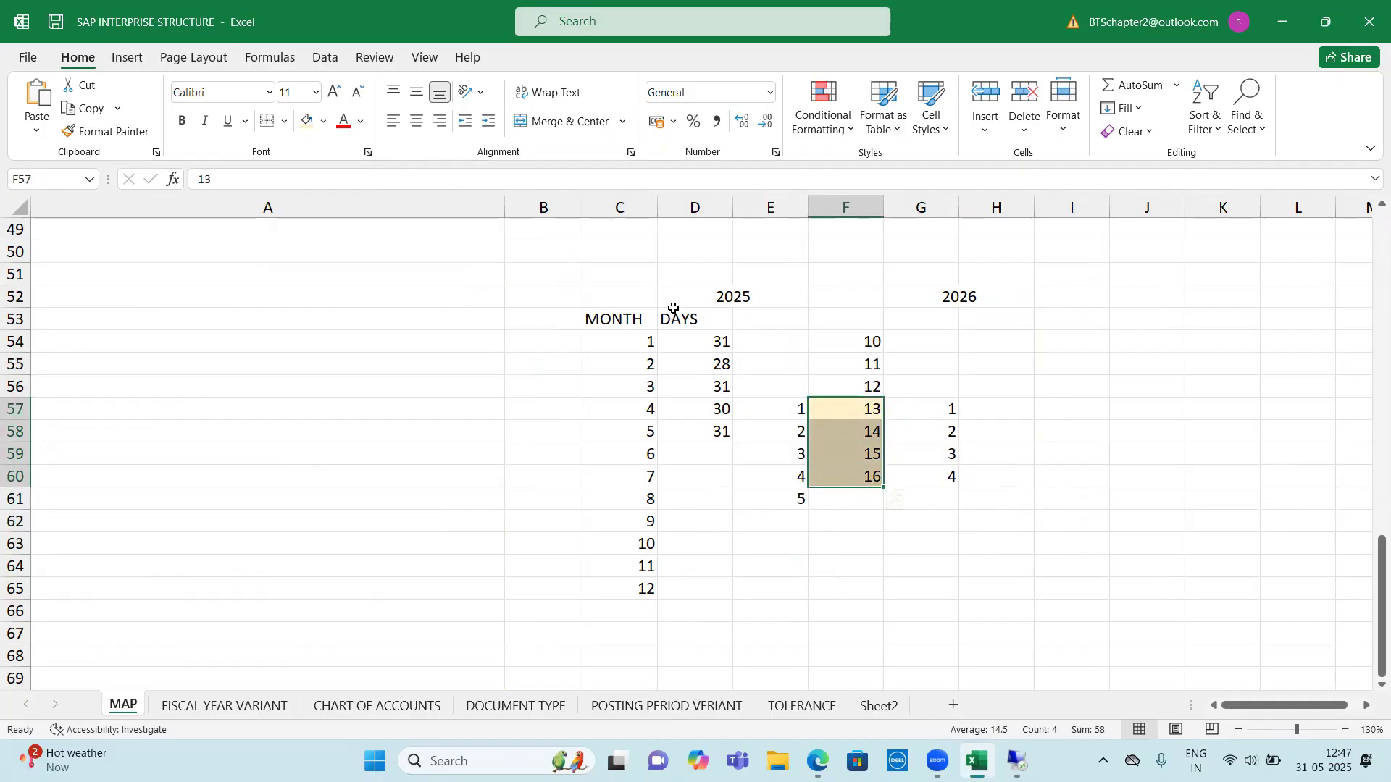
drag(748, 297, 823, 588)
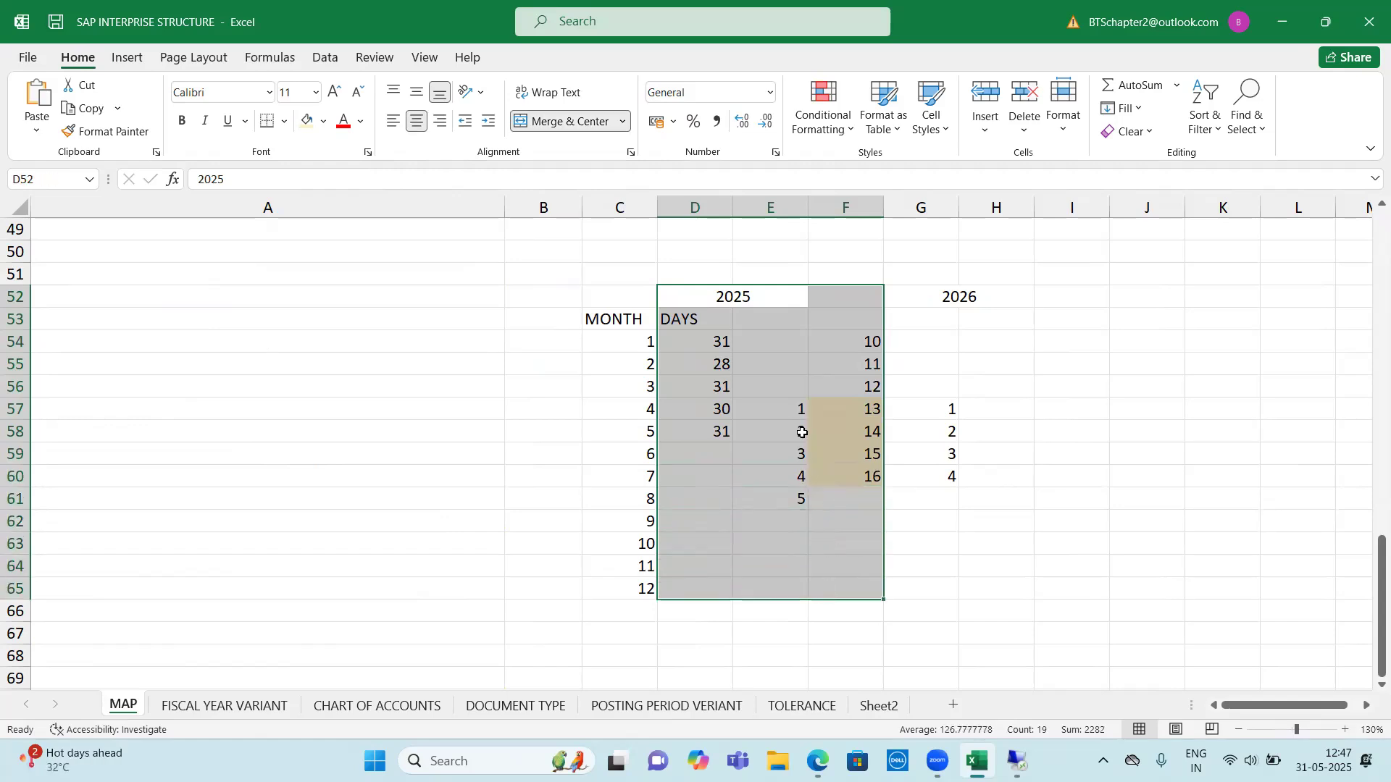
drag(747, 297, 817, 519)
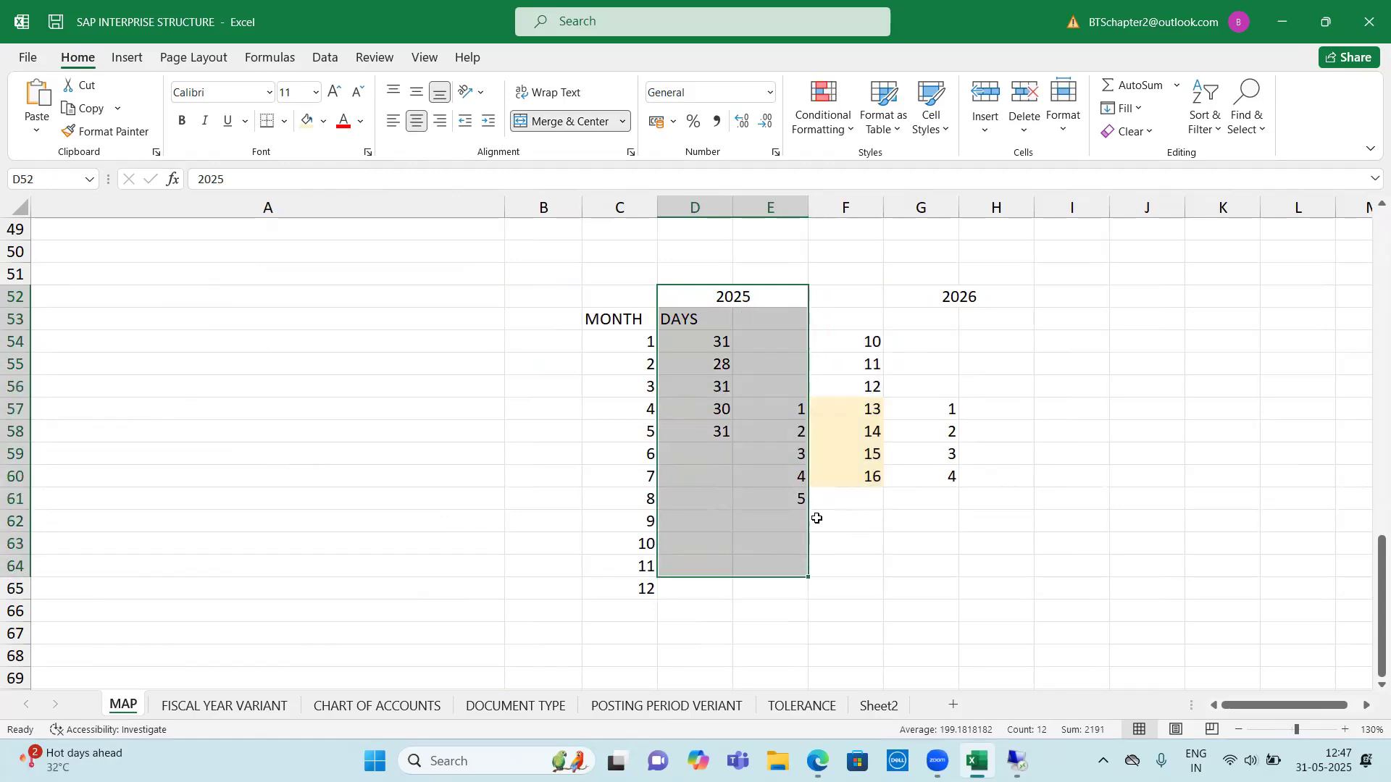
click(852, 406)
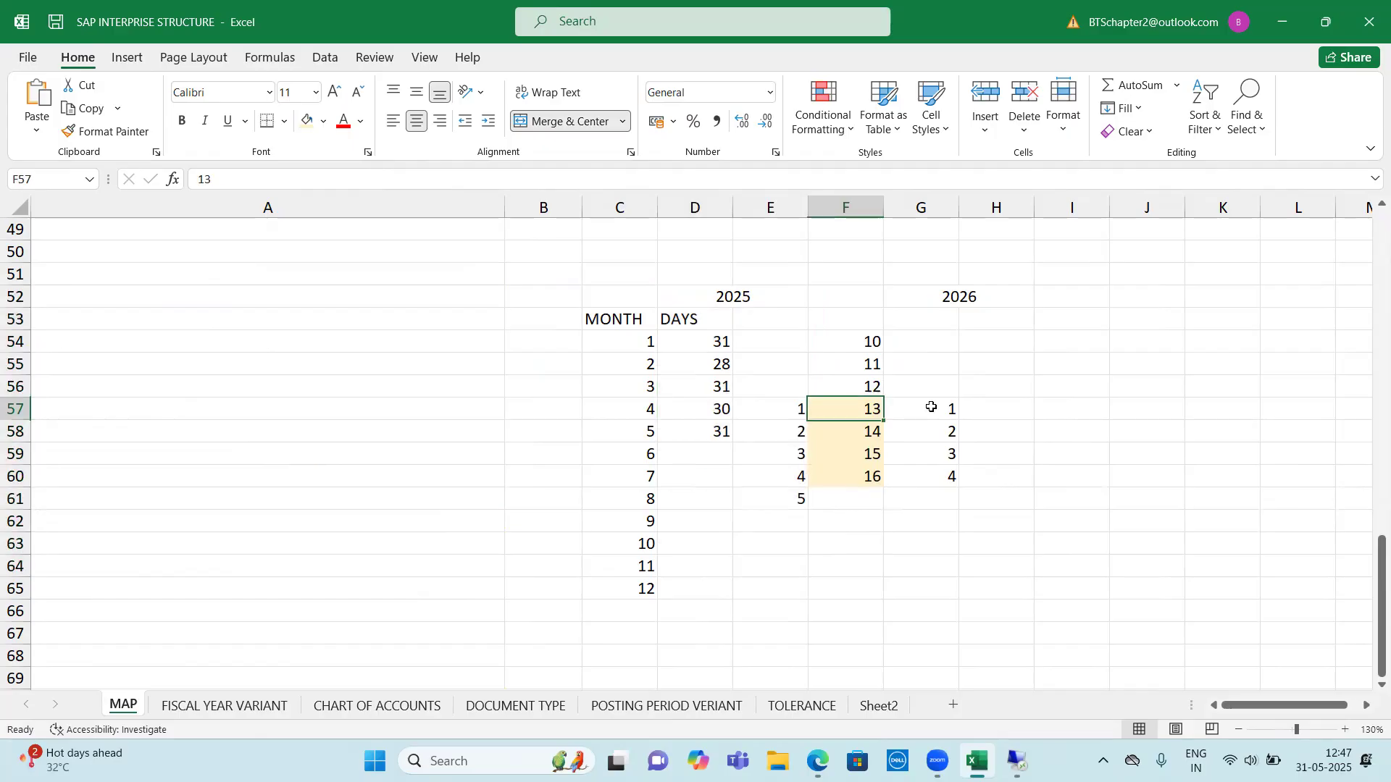
shift+click(932, 407)
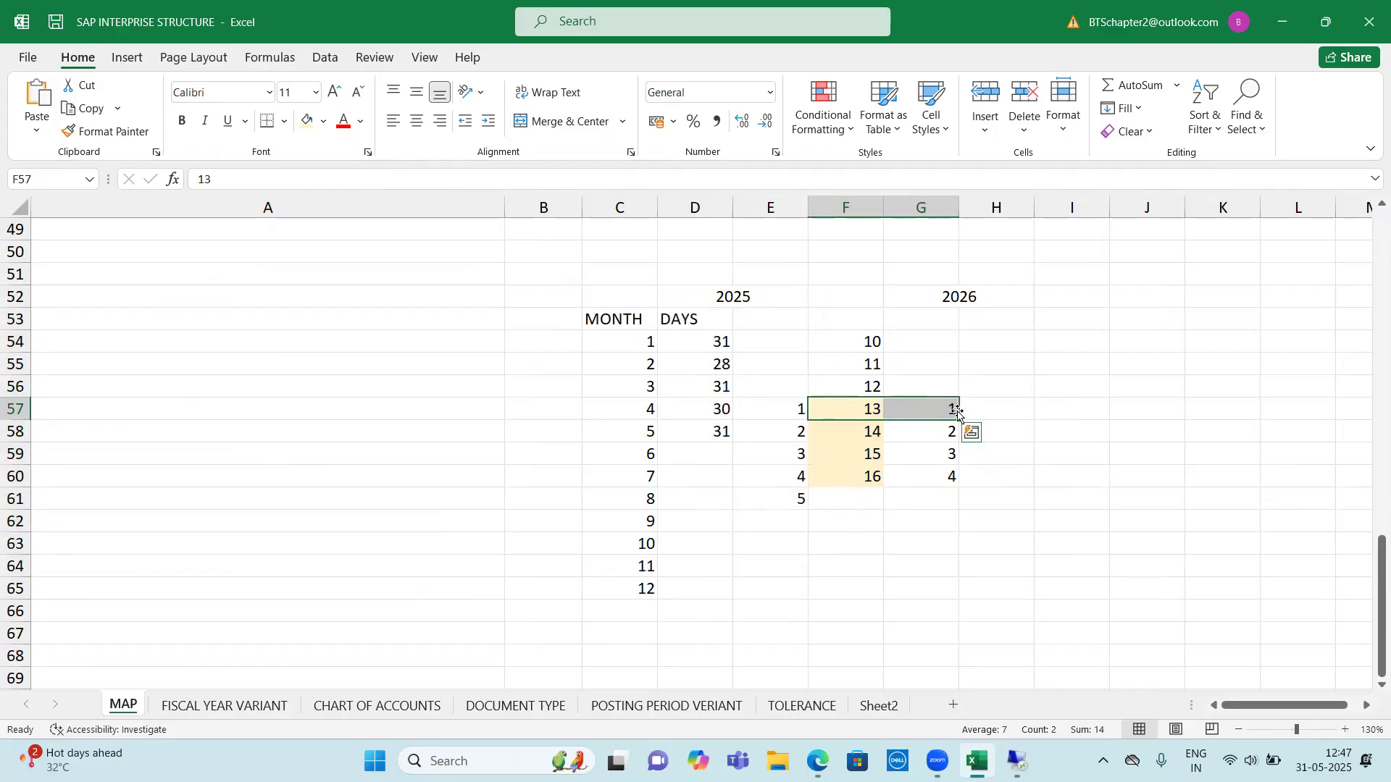
click(921, 409)
click(924, 457)
click(931, 496)
drag(940, 411, 944, 472)
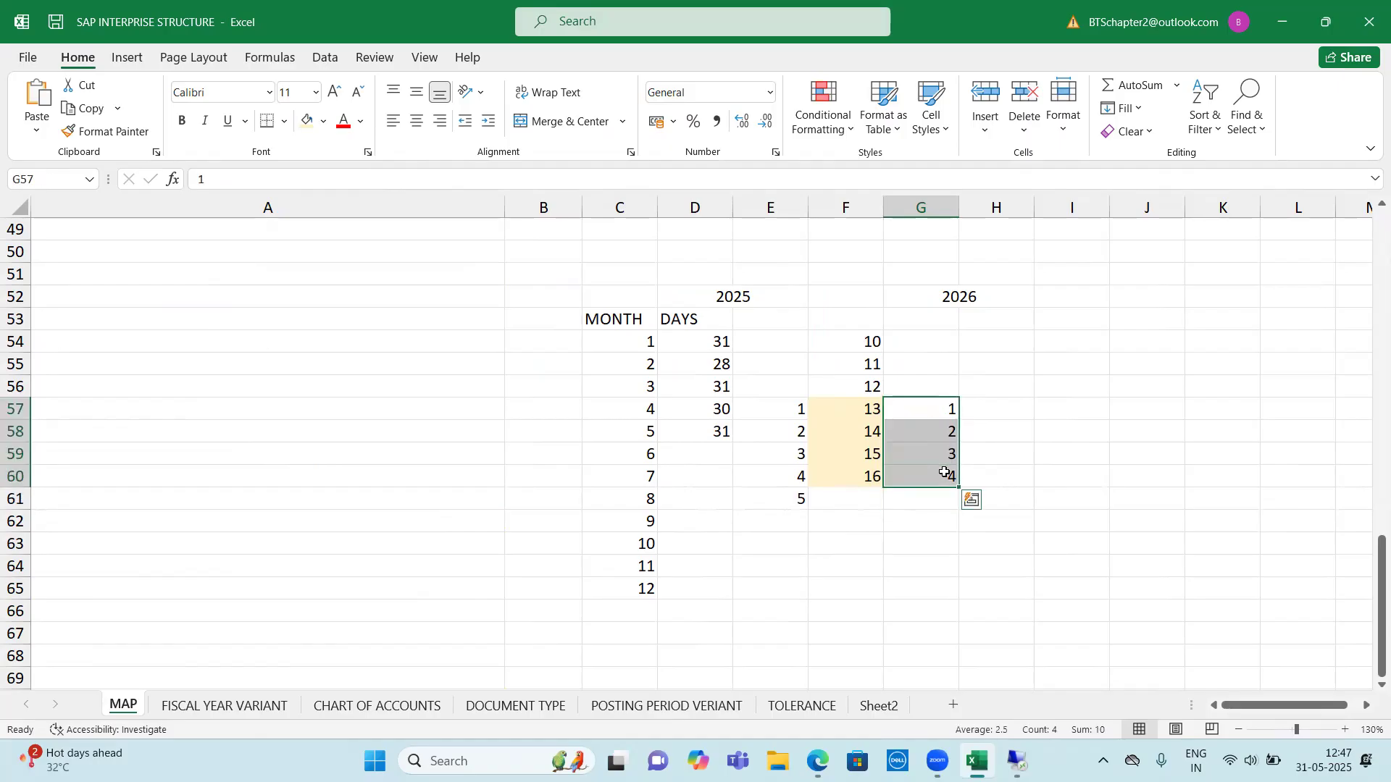
click(954, 304)
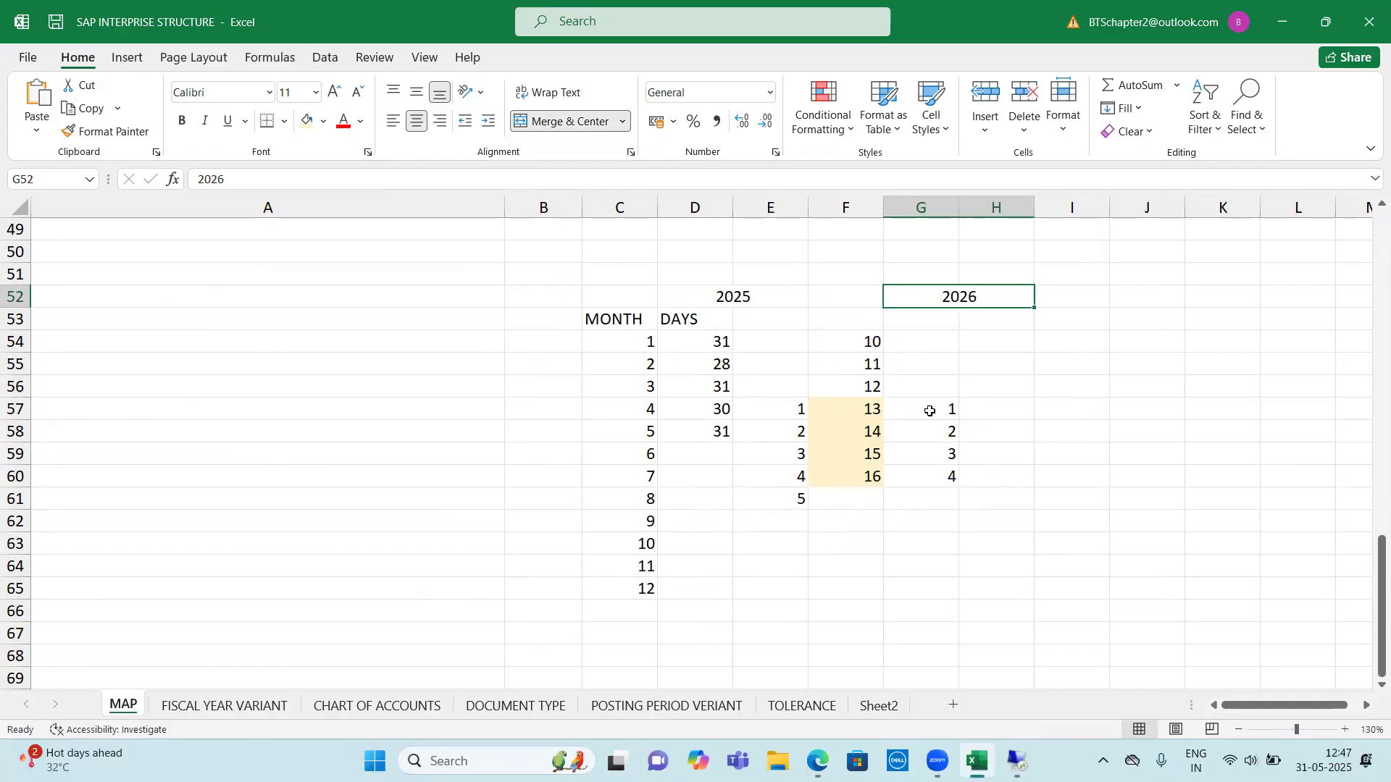
Review the shaded special periods 13 to 16 in F57:F60 and the 2025–2026 period map as a whole
drag(950, 410, 841, 409)
click(842, 410)
click(853, 432)
click(854, 455)
click(865, 478)
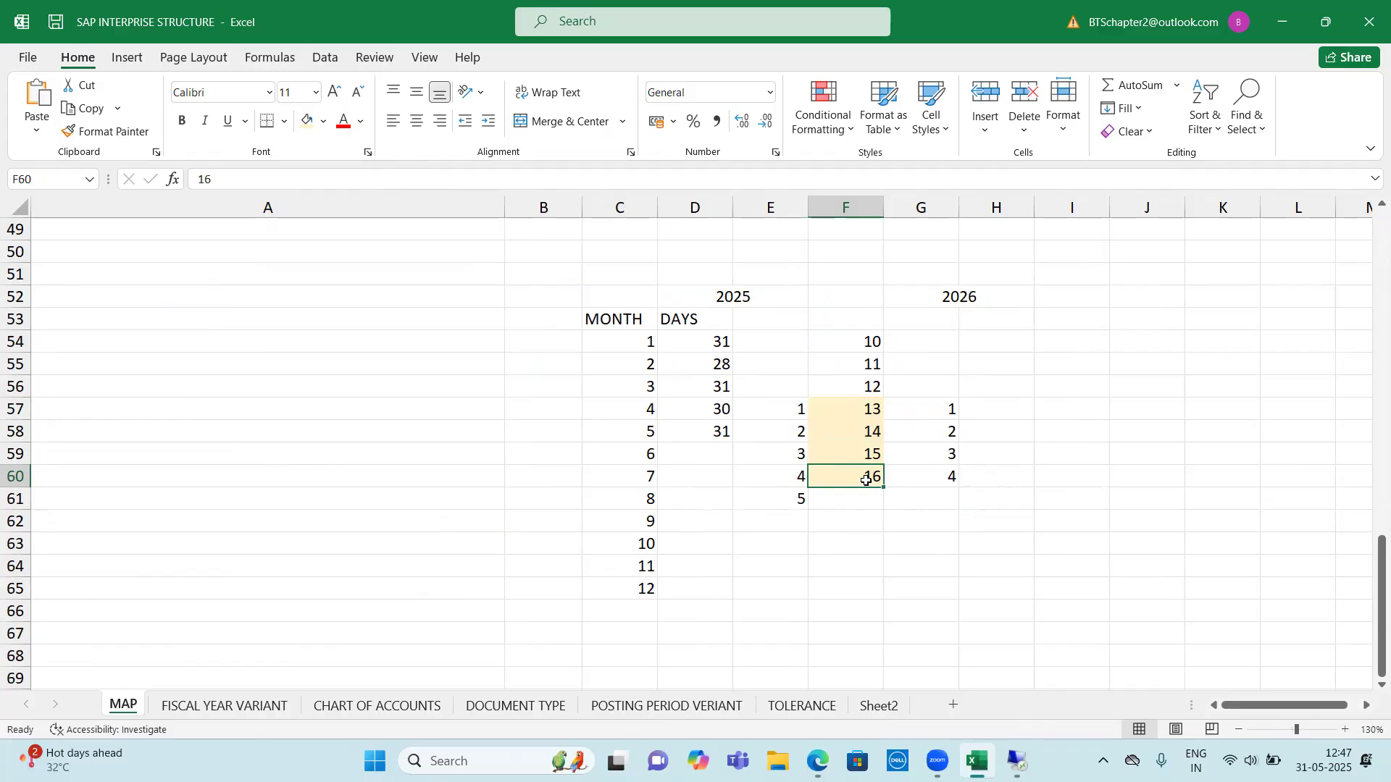
drag(760, 298, 1006, 544)
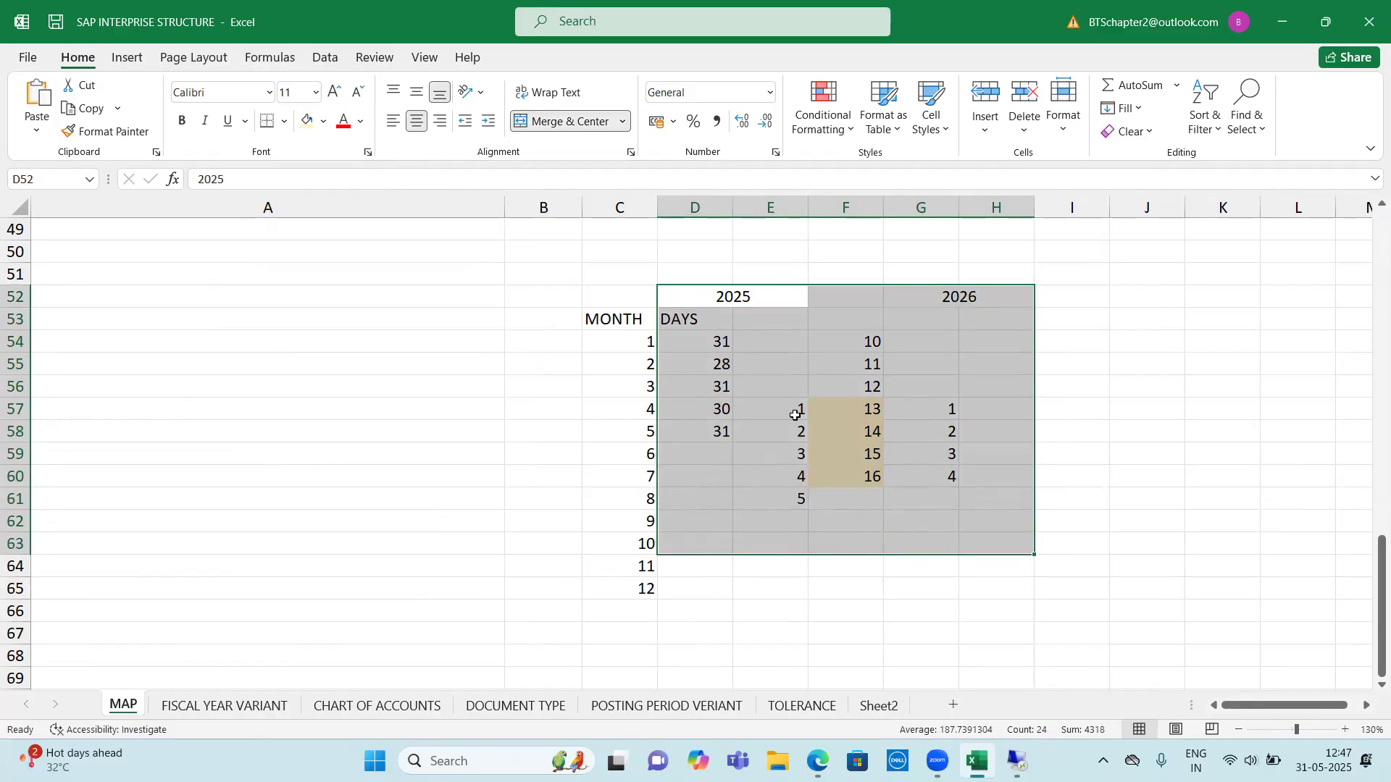
drag(677, 294, 971, 573)
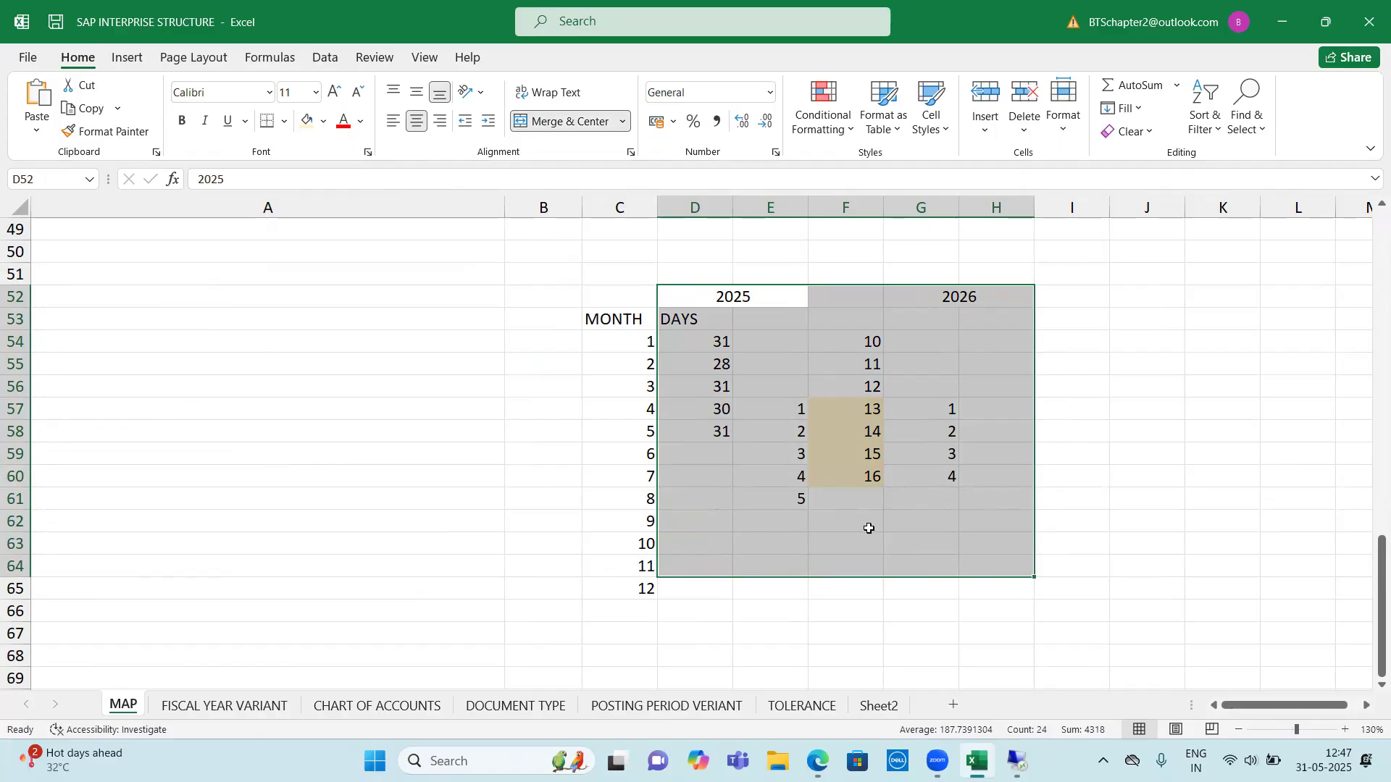
Enter V3 in cell C7, beside the Maintain Fiscal Year Variant topic and its T-code OB29
scroll(869, 529, up, 16)
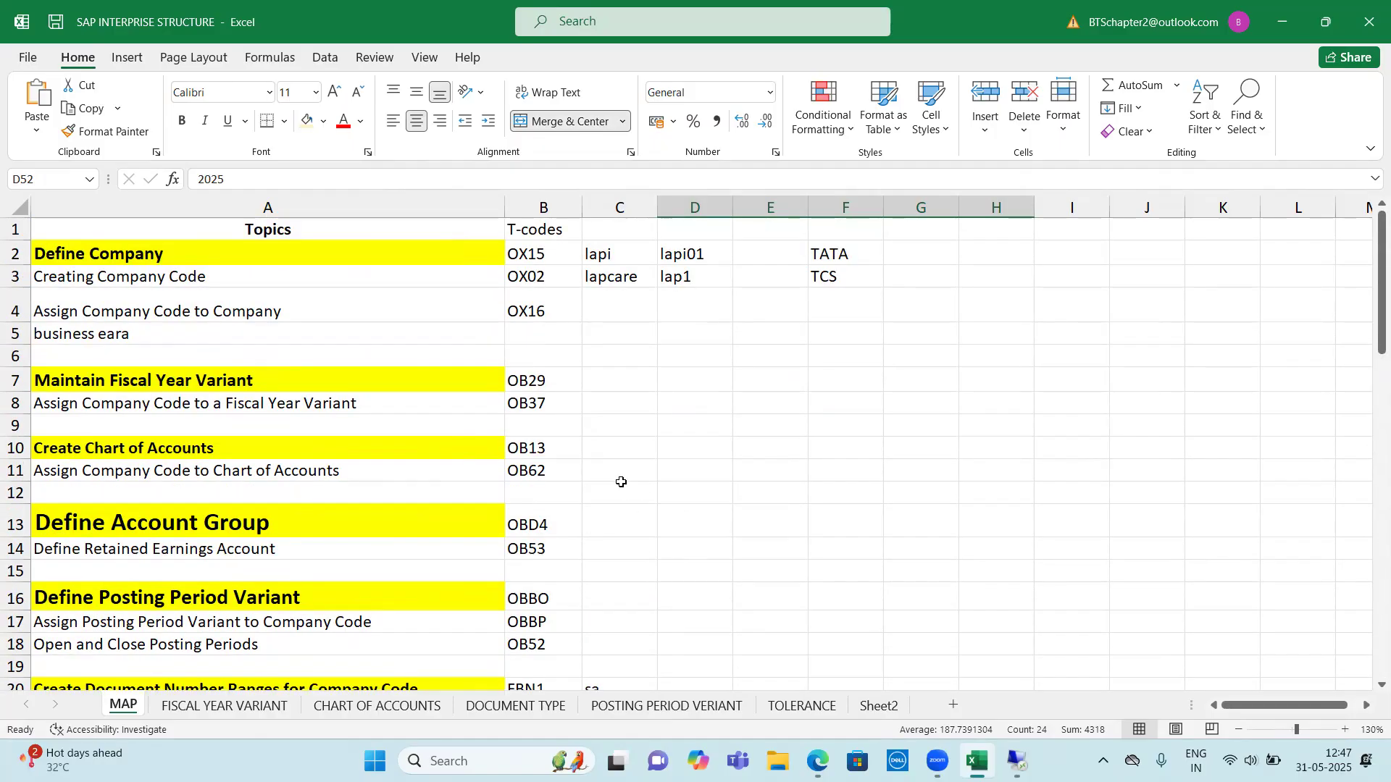
click(619, 378)
drag(474, 380, 630, 376)
click(632, 376)
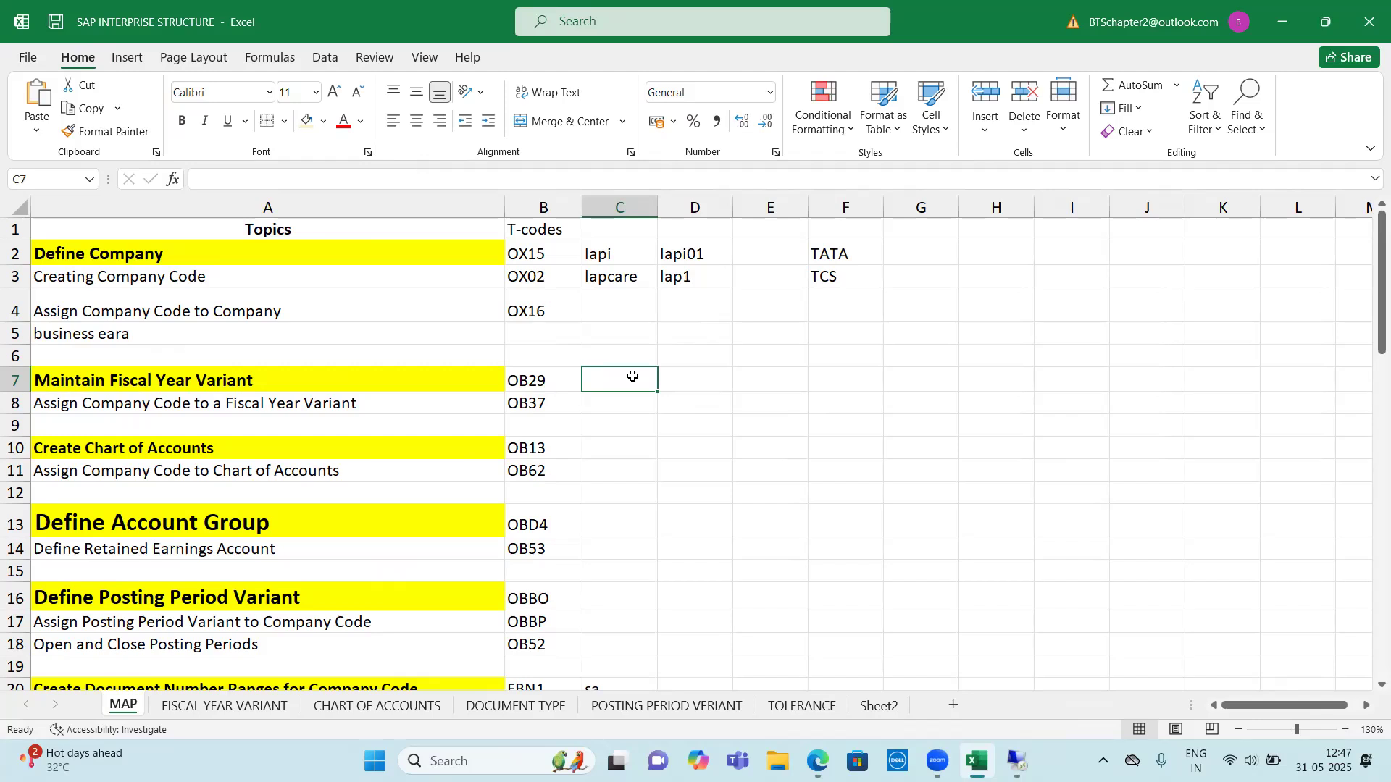
text(V3)
key(Return)
key(Return)
key(Return)
key(Return)
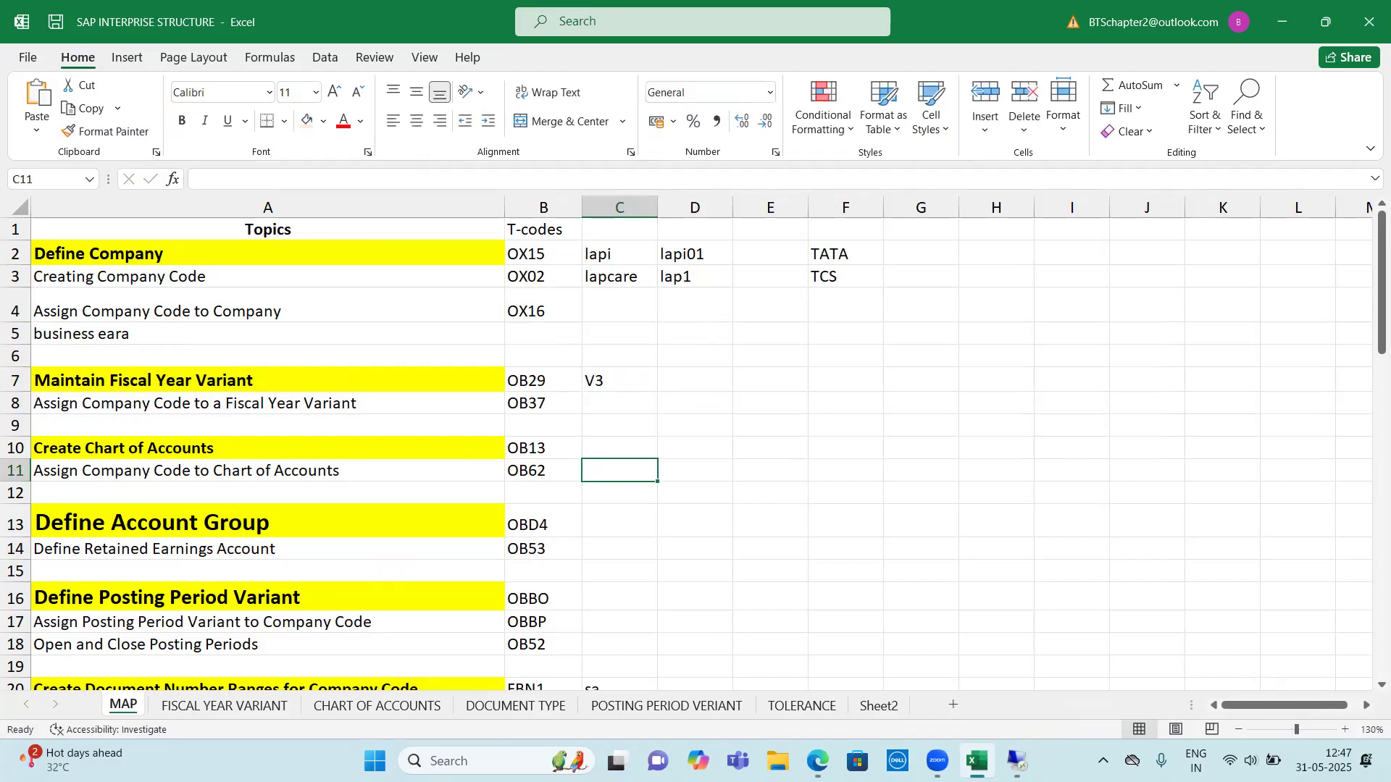
Switch to SAP, leave the business area entries and collapse the Enterprise Structure branch of the implementation guide
click(1017, 761)
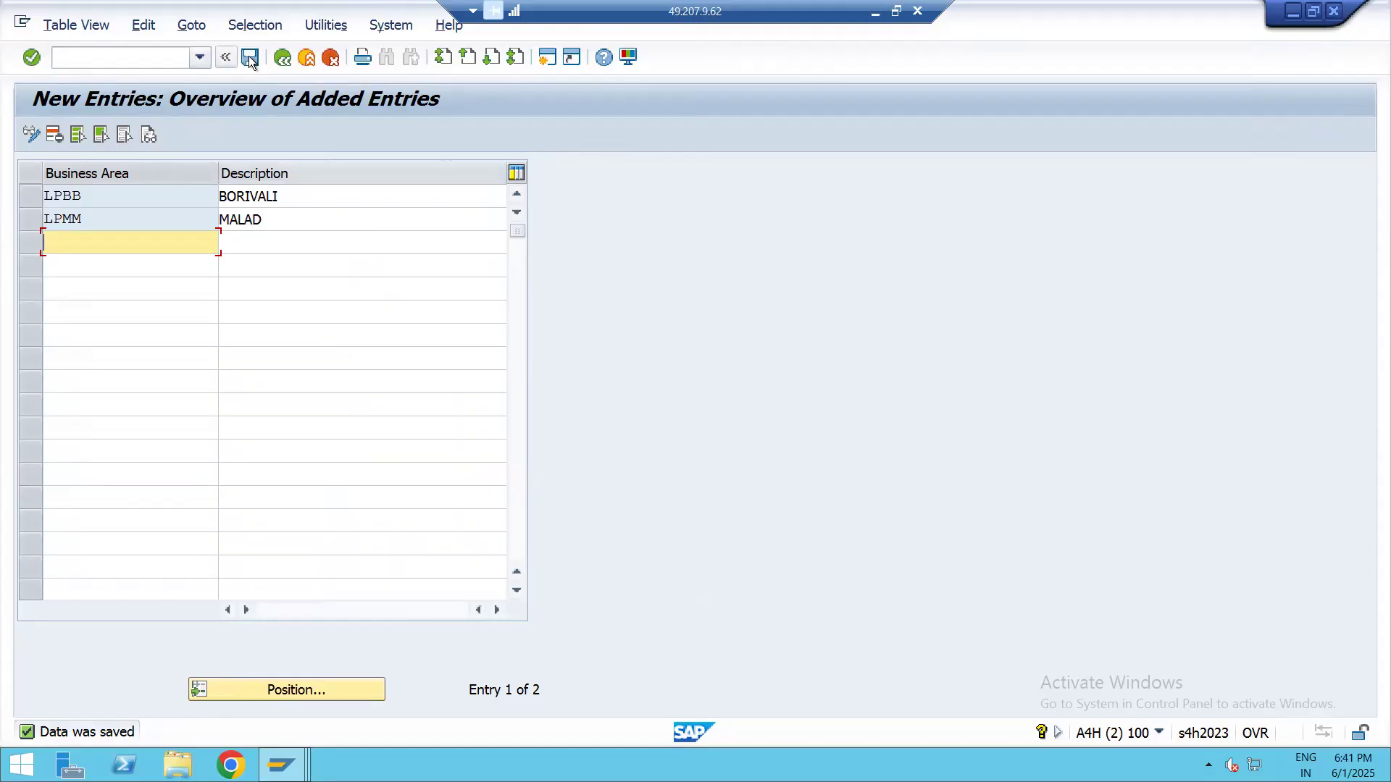
click(283, 58)
click(282, 57)
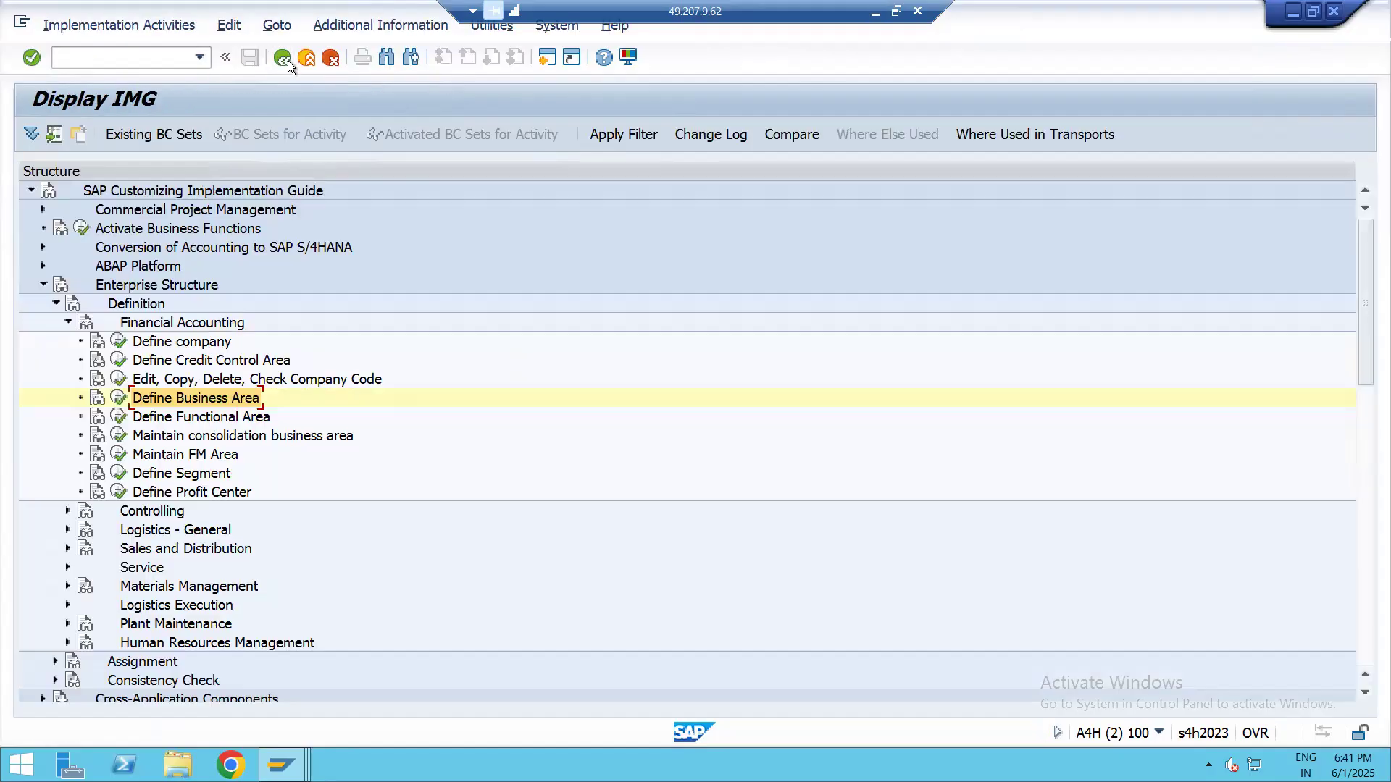
click(67, 323)
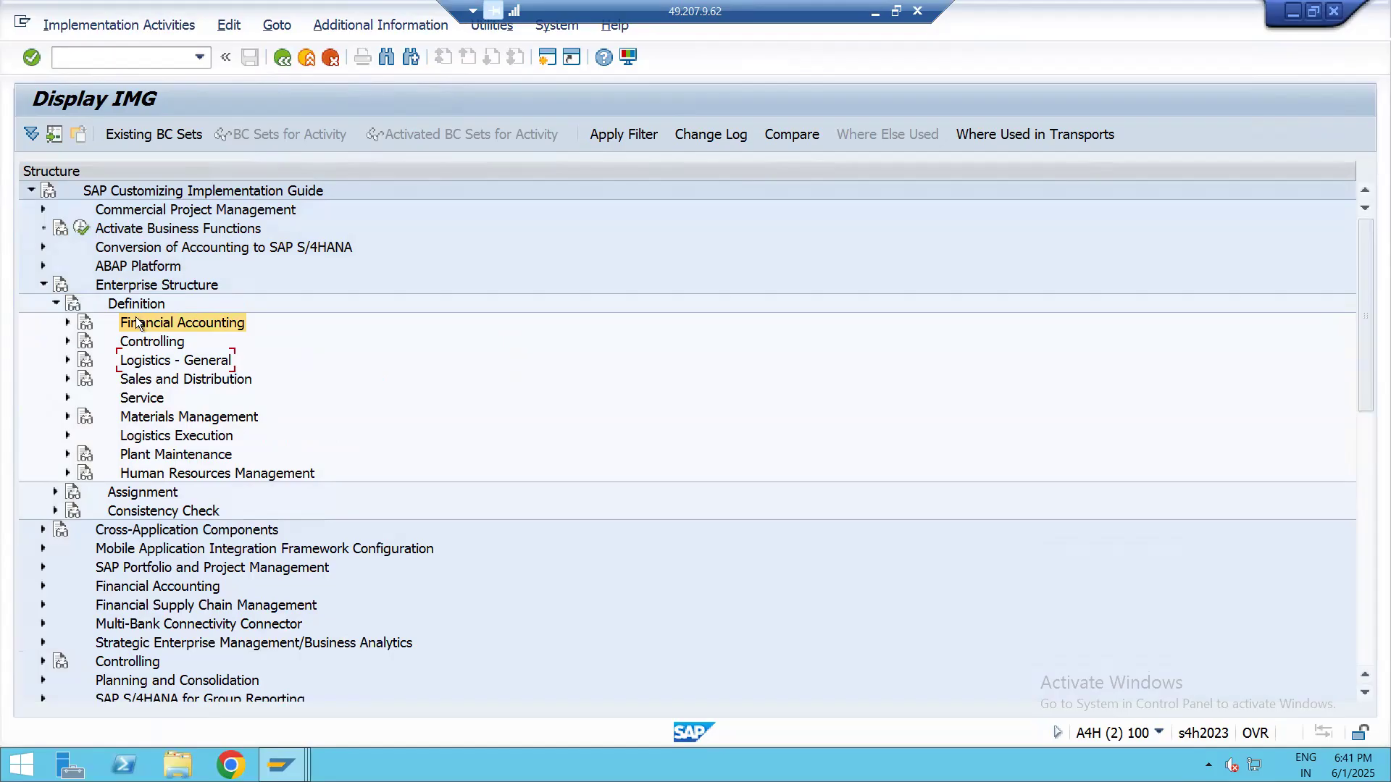
click(56, 304)
click(43, 284)
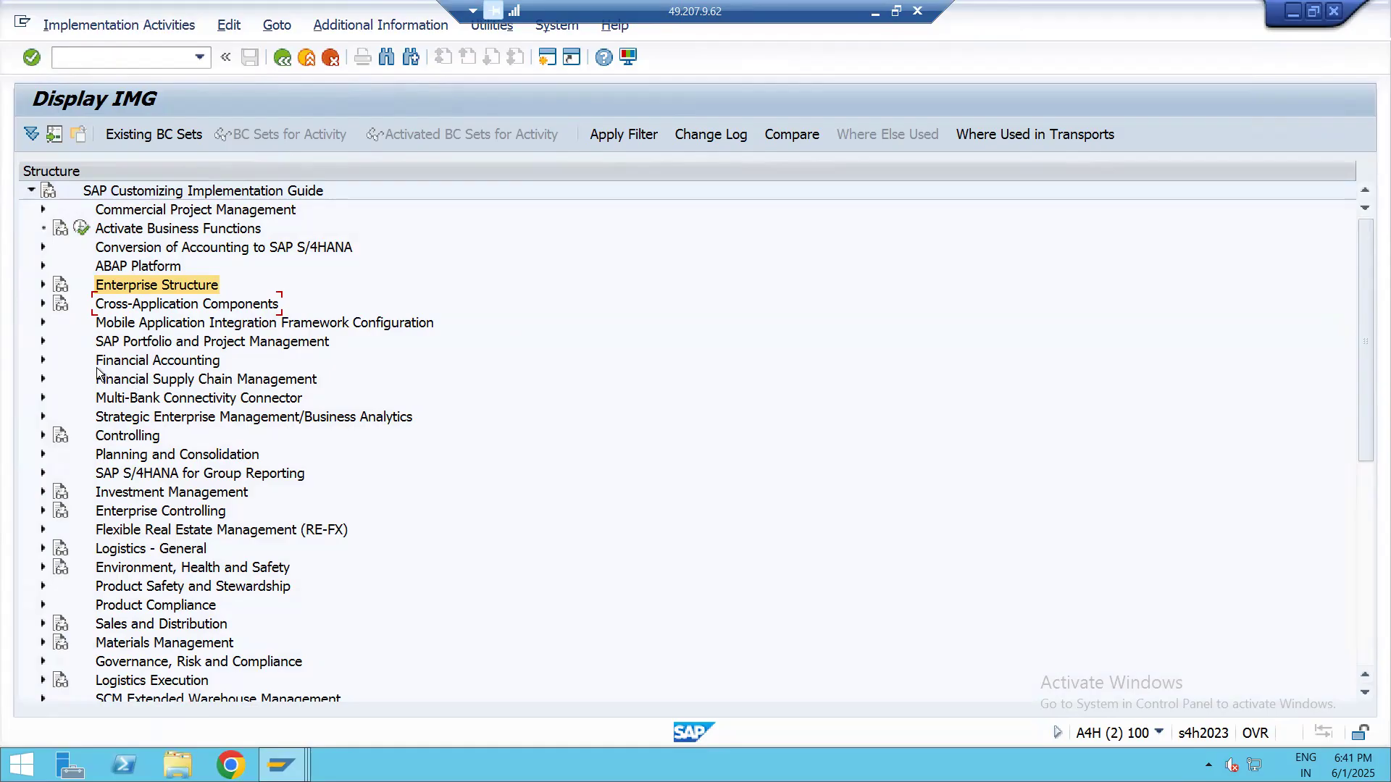
Expand Financial Accounting, Financial Accounting Global Settings and Ledgers down to the activities under Fiscal Year and Posting Periods
click(43, 362)
click(43, 360)
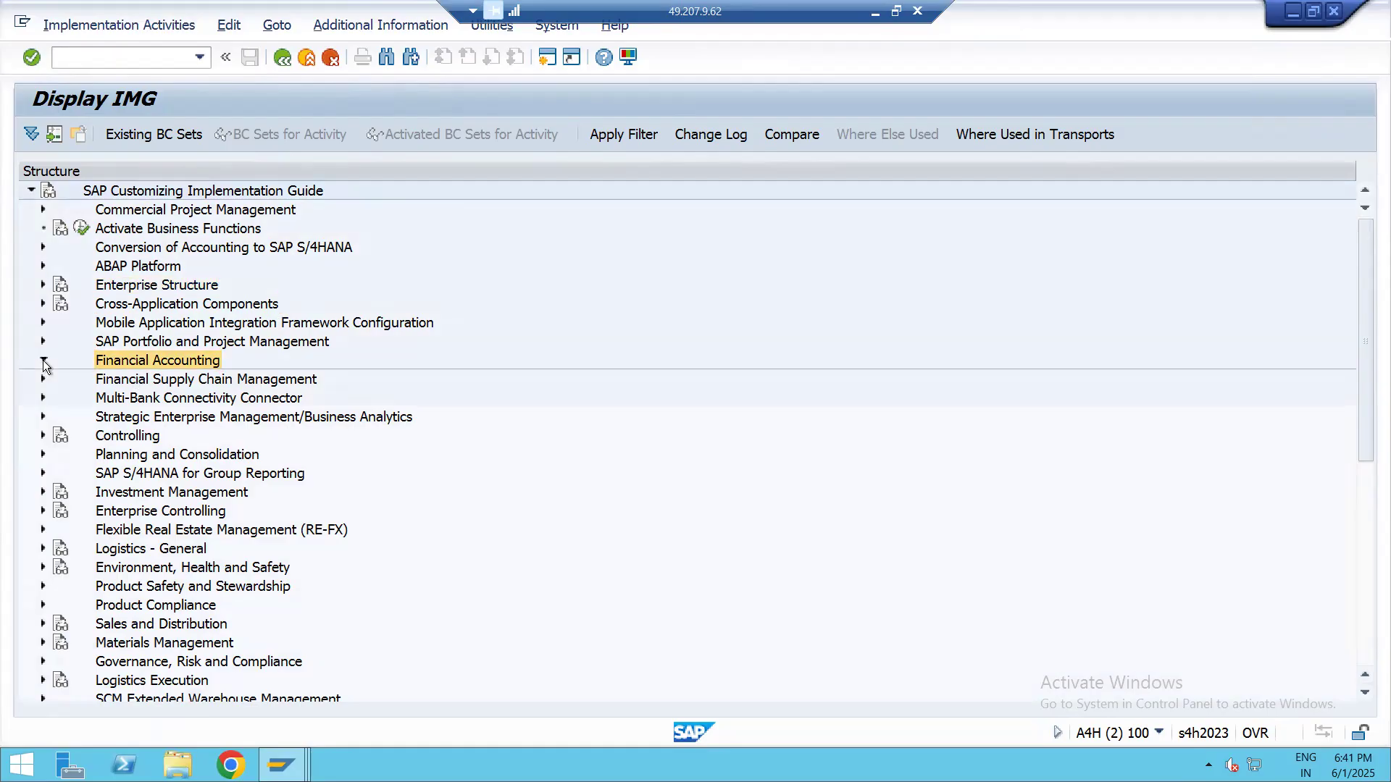
click(55, 379)
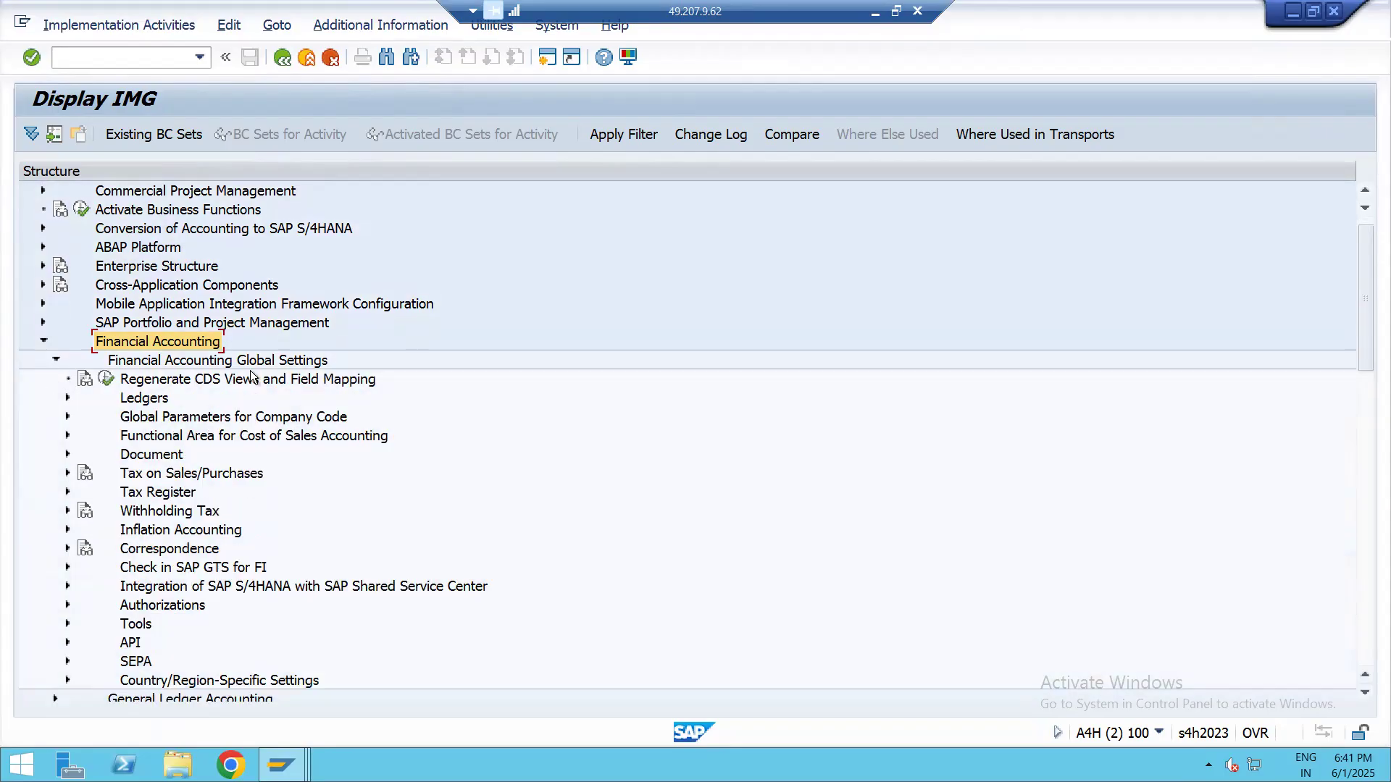
click(67, 399)
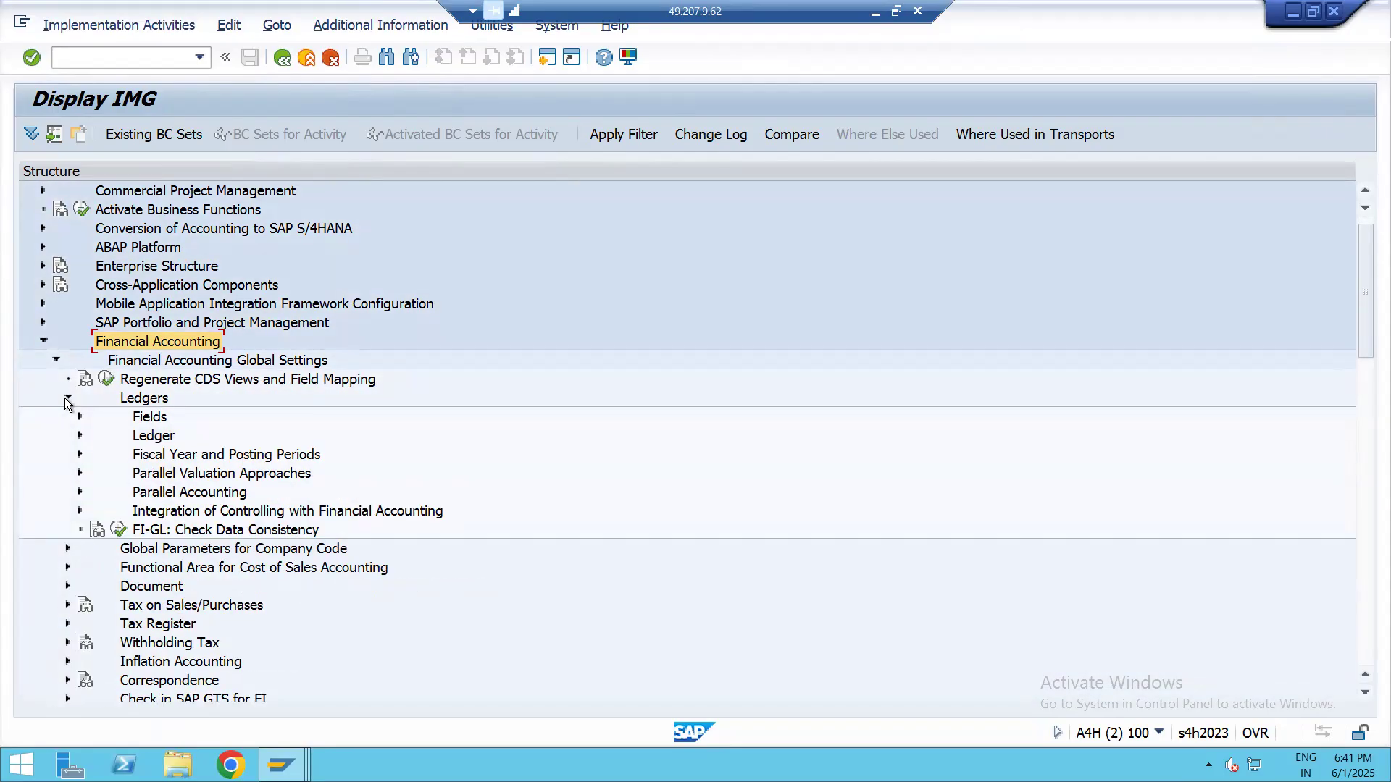
click(148, 405)
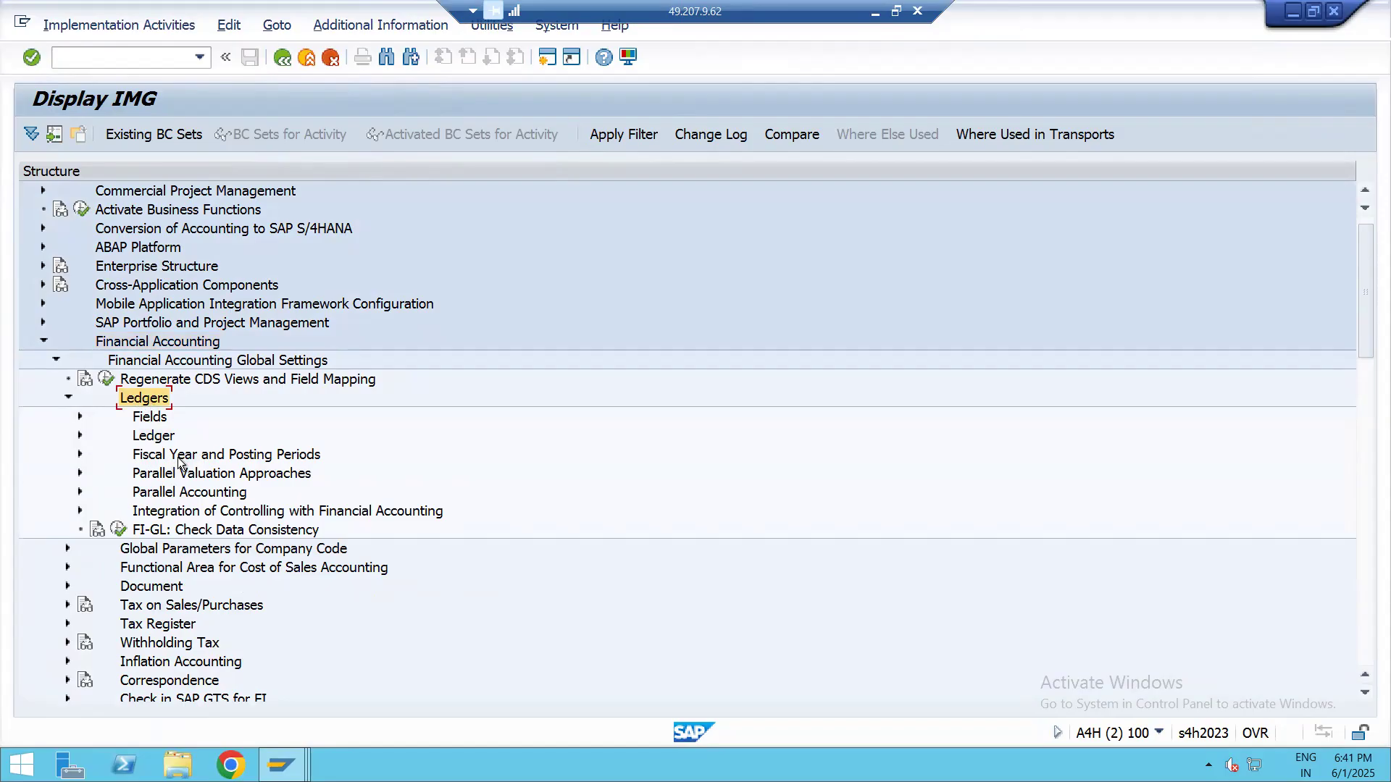
click(153, 458)
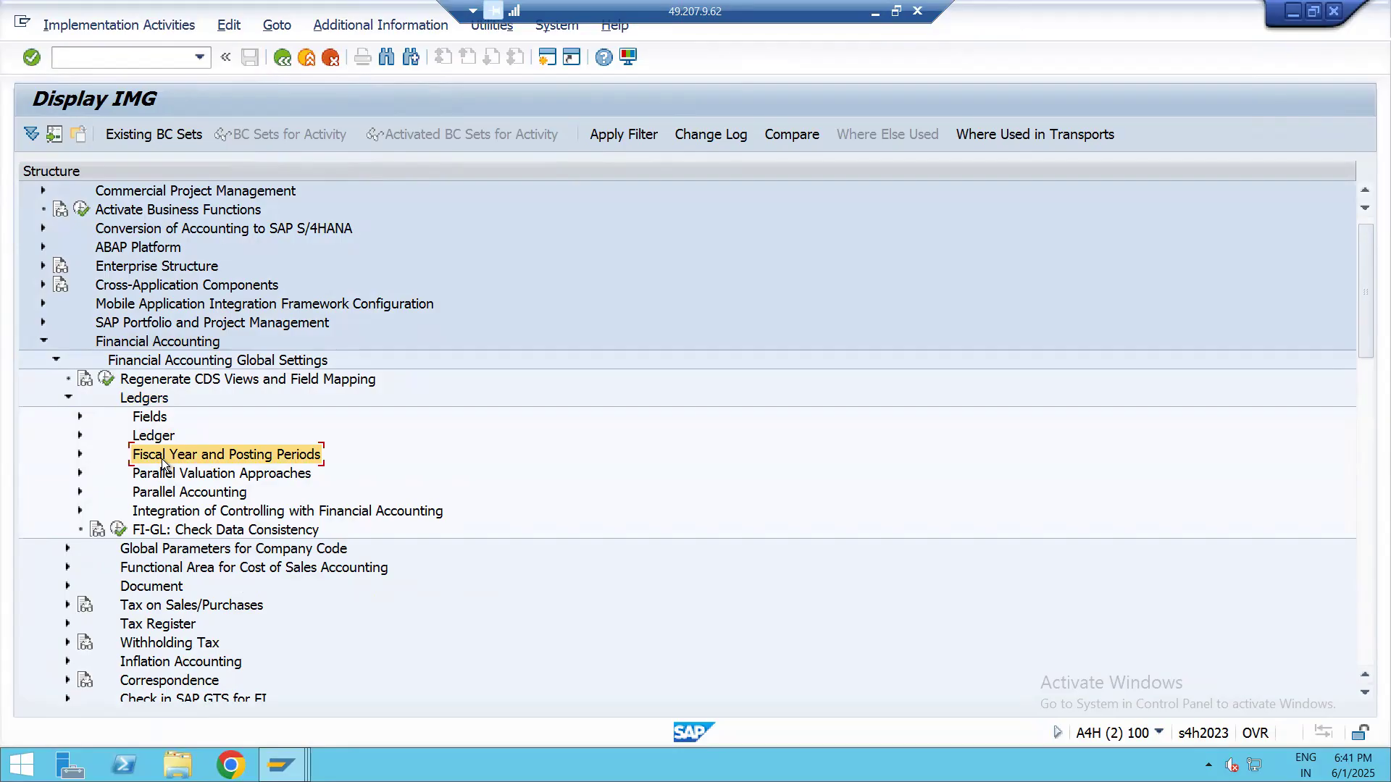
click(81, 454)
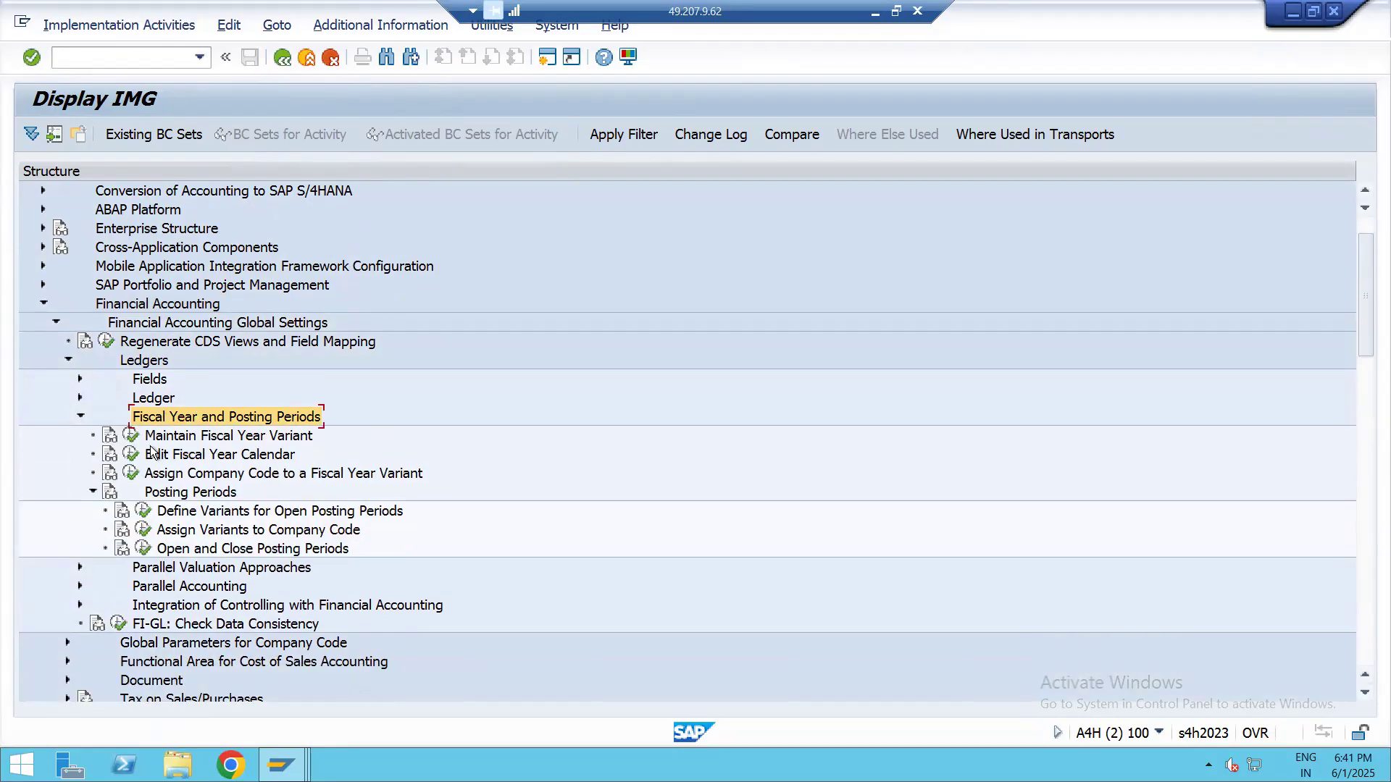
Review the fiscal year activities and execute Maintain Fiscal Year Variant
click(191, 439)
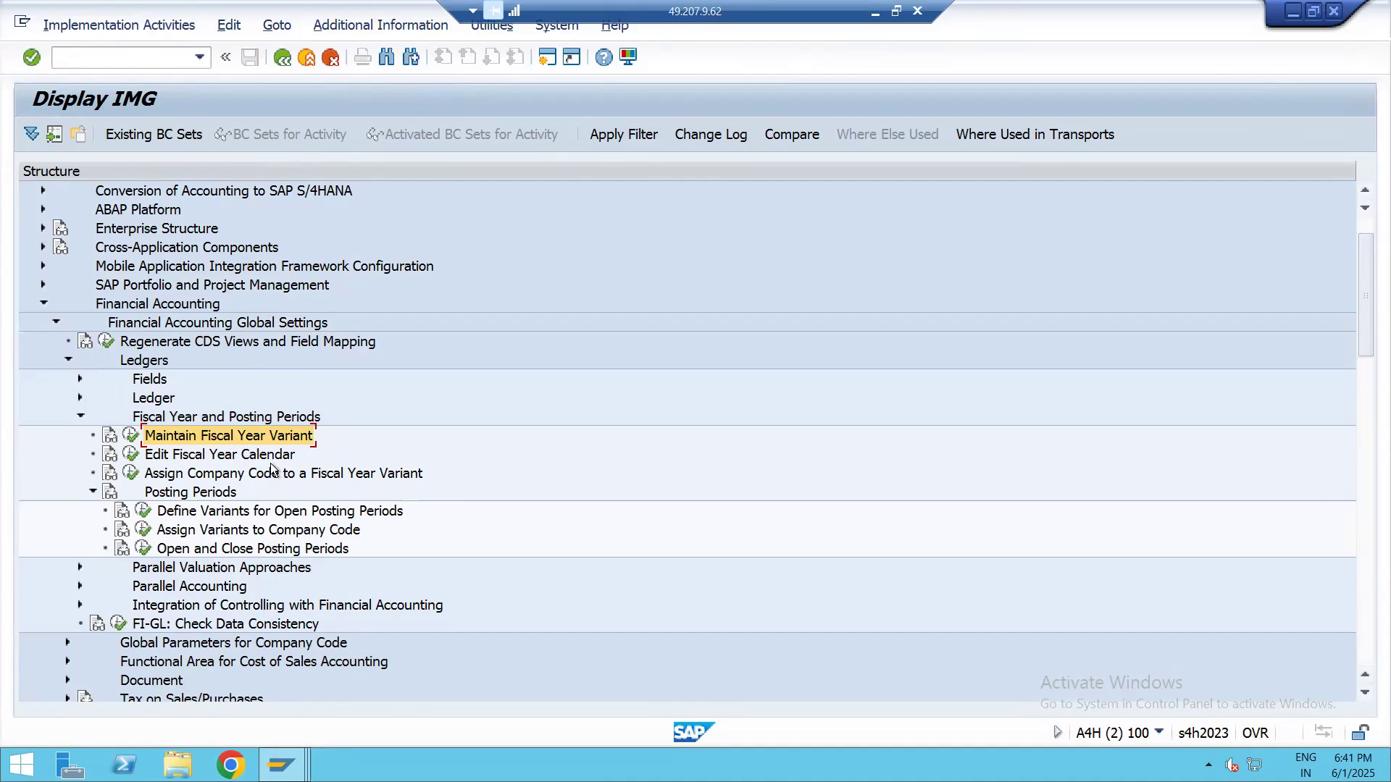
click(193, 454)
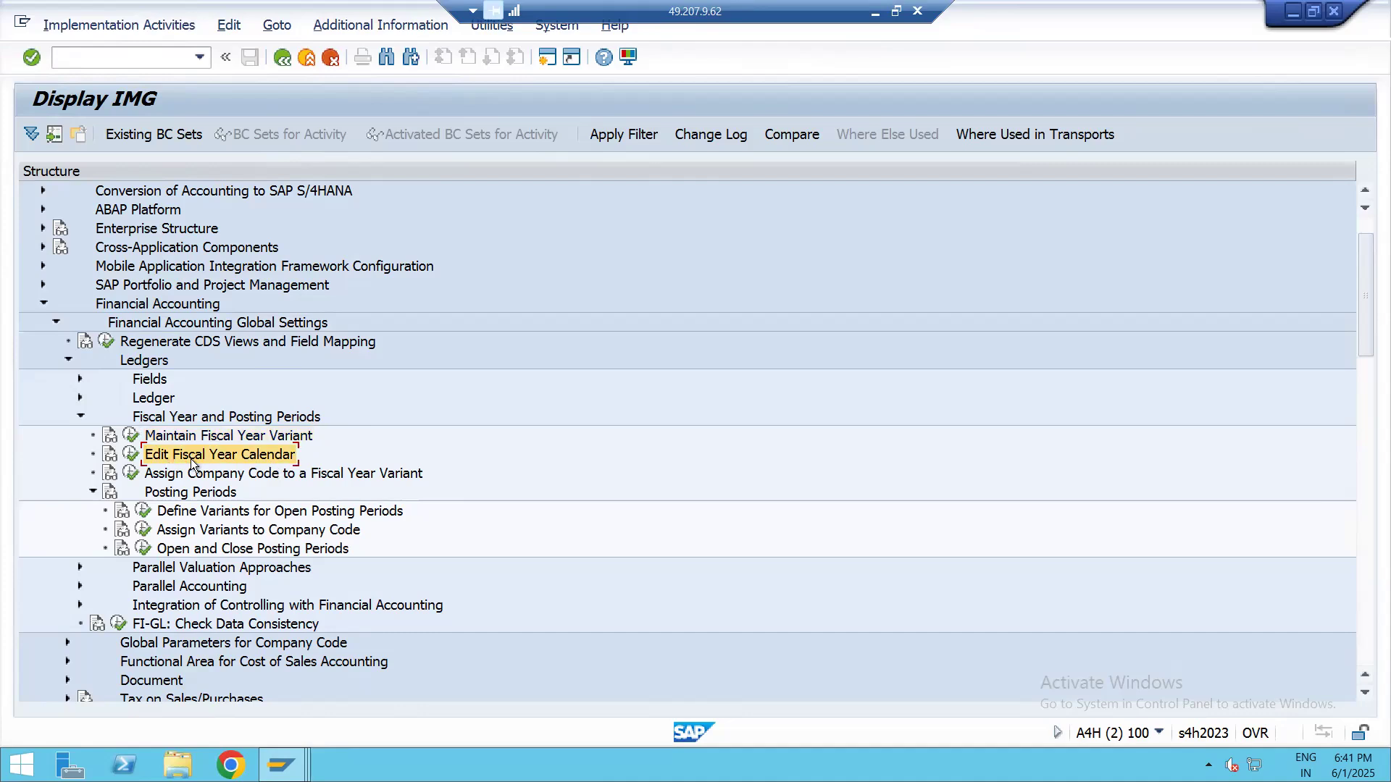
click(228, 480)
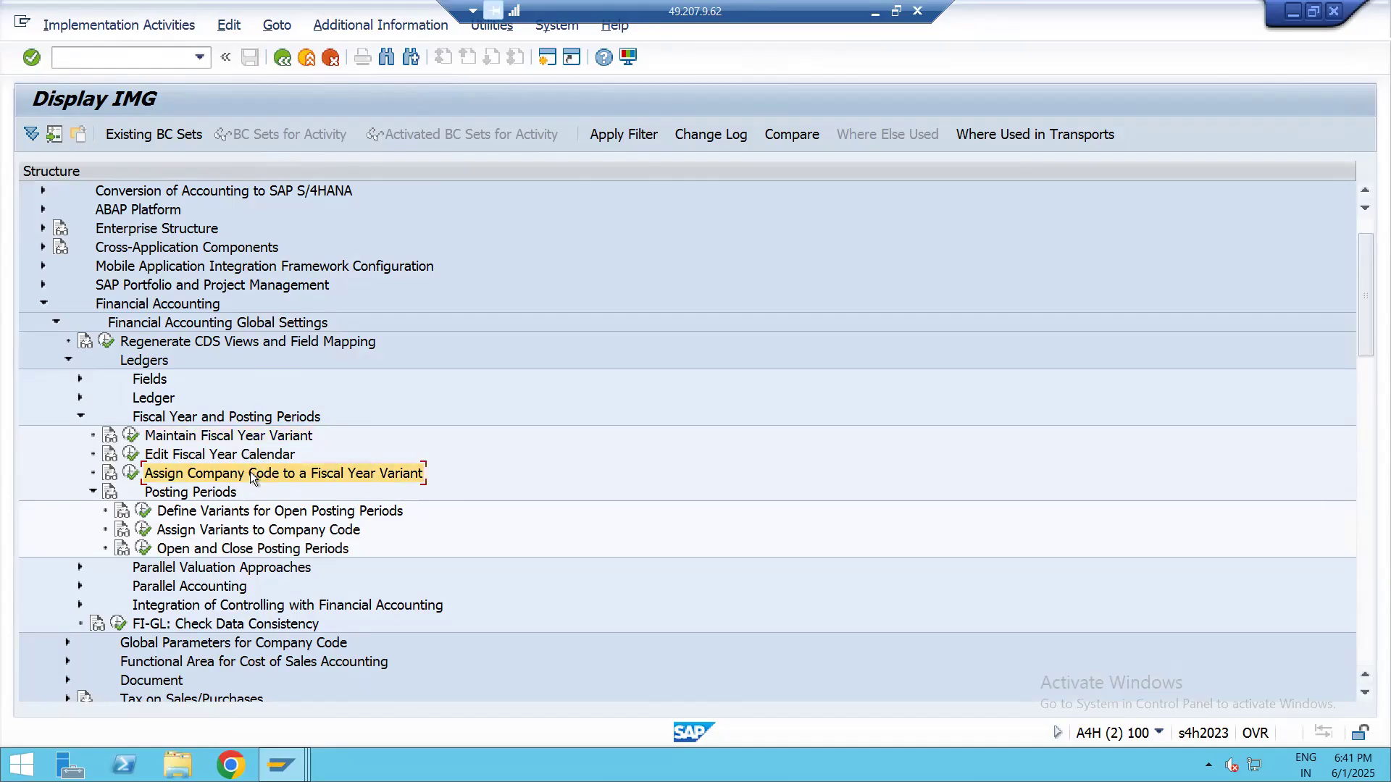
click(130, 436)
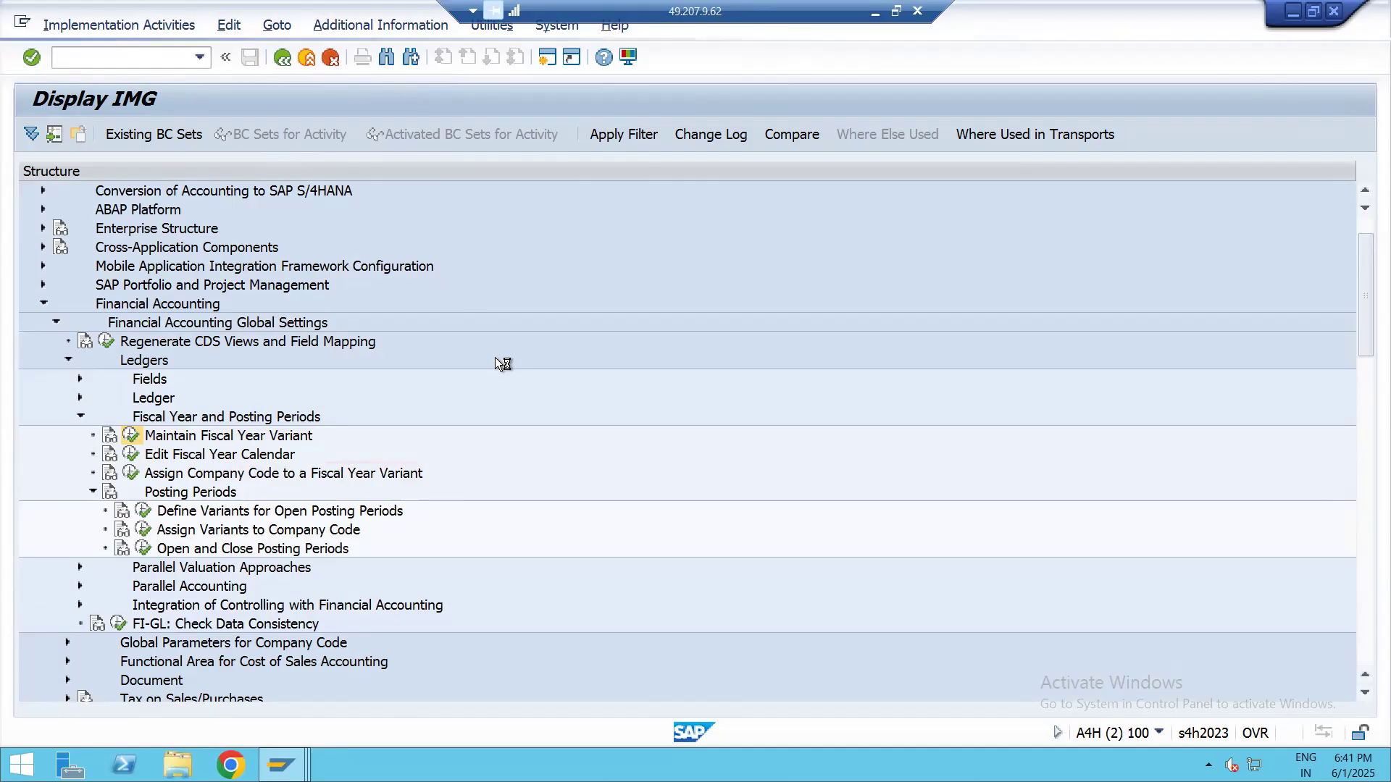
Browse the existing fiscal year variants and open a blank table for new entries
scroll(446, 427, down, 3)
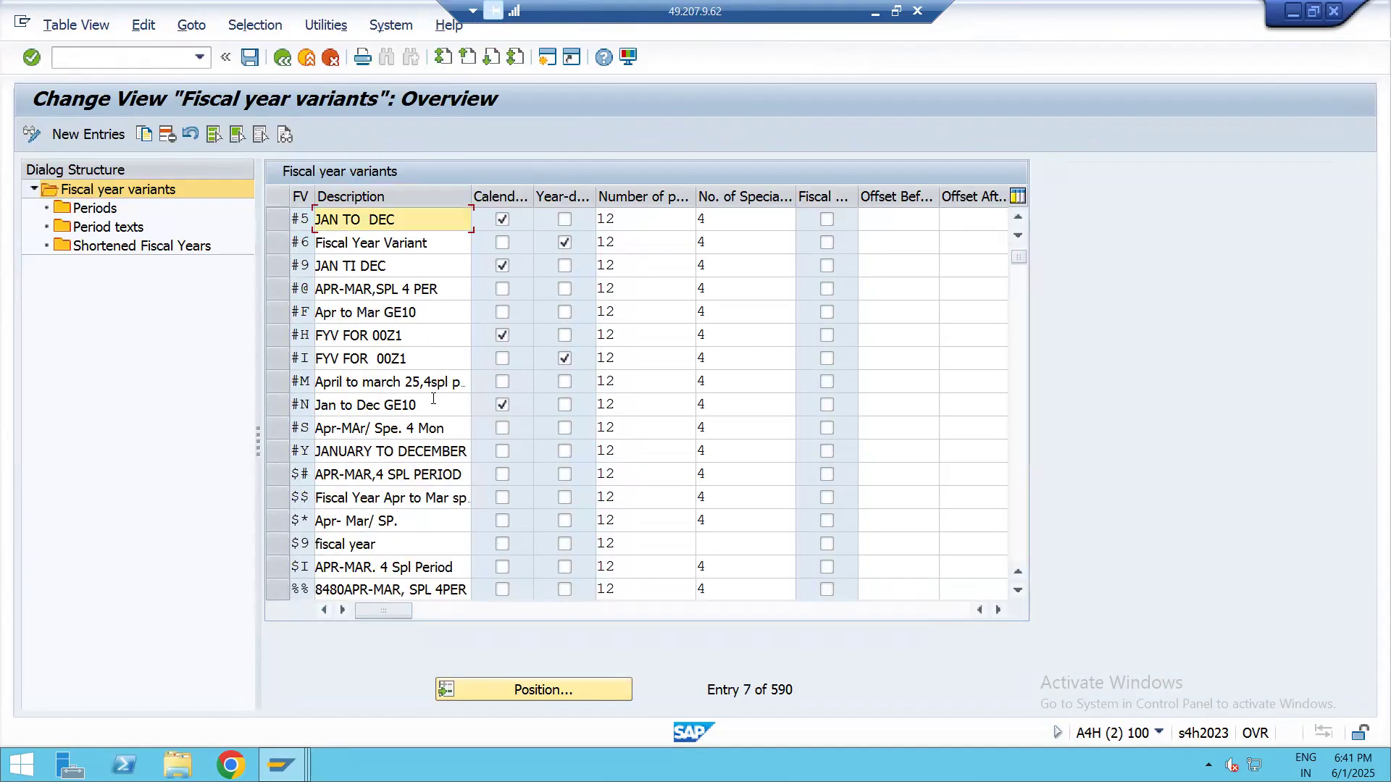
scroll(446, 427, down, 9)
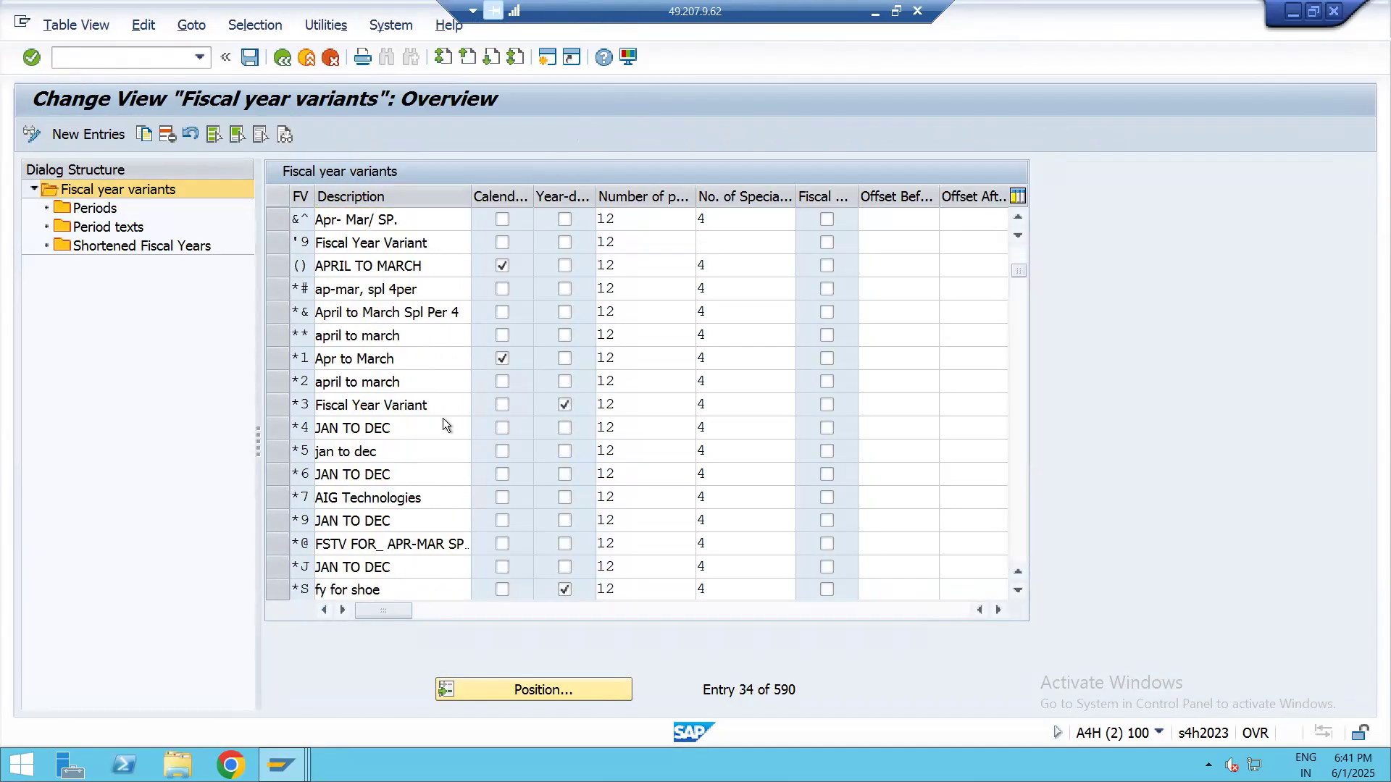
scroll(370, 324, up, 10)
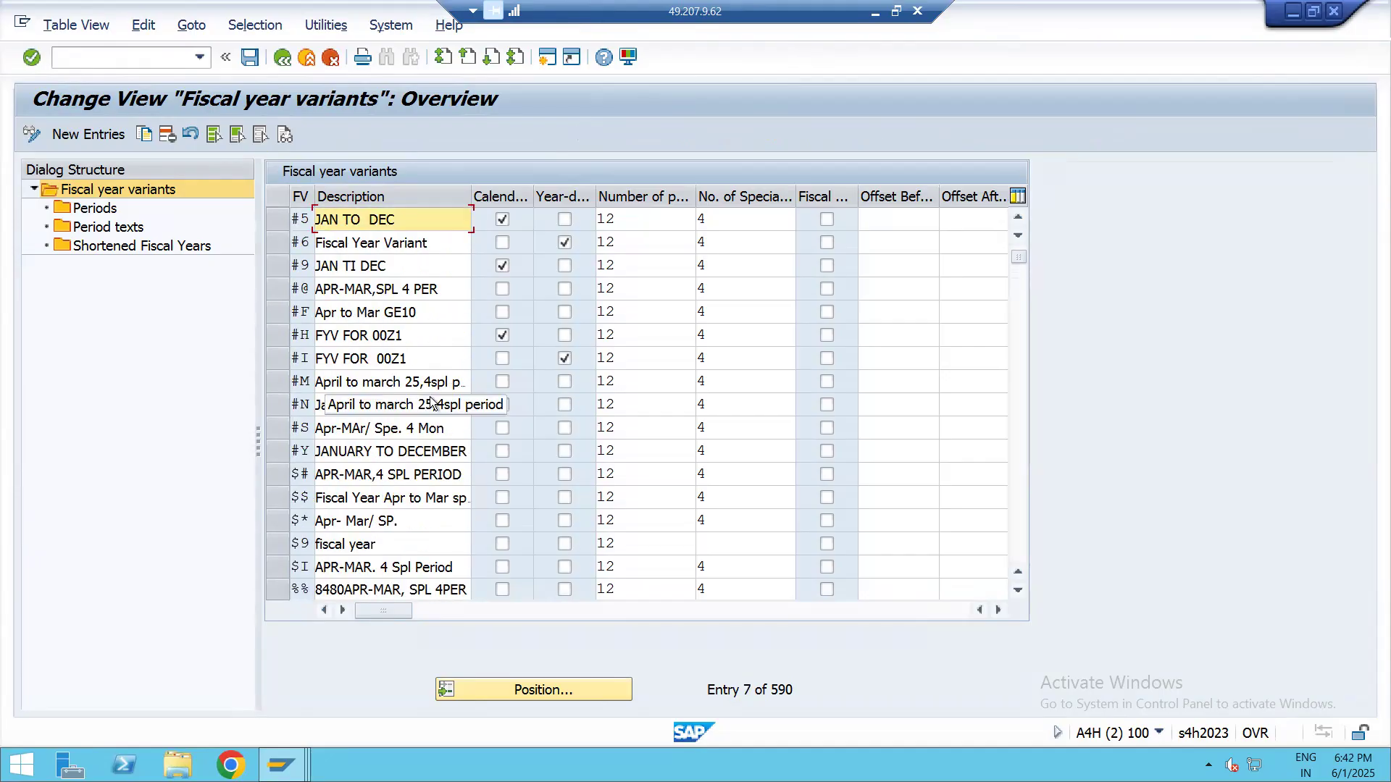
scroll(430, 384, up, 2)
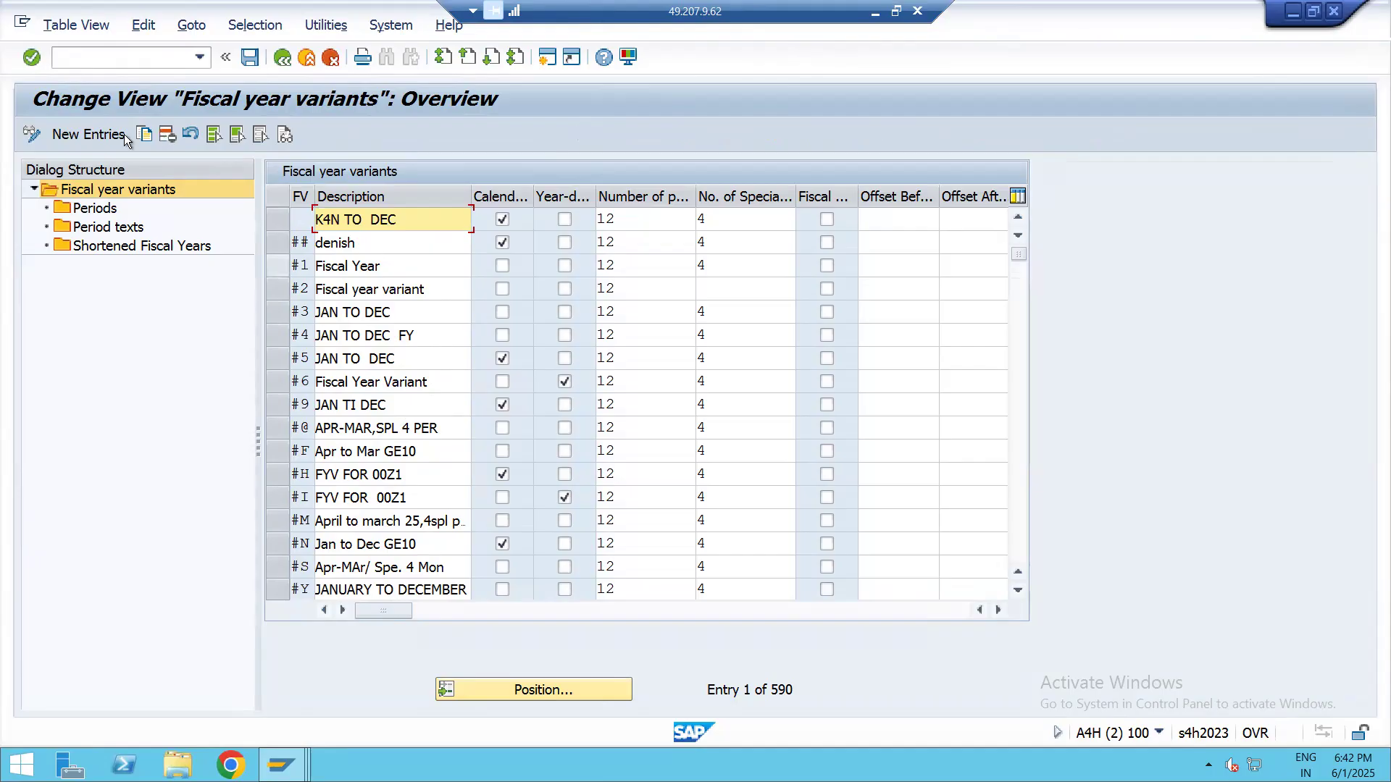
click(85, 131)
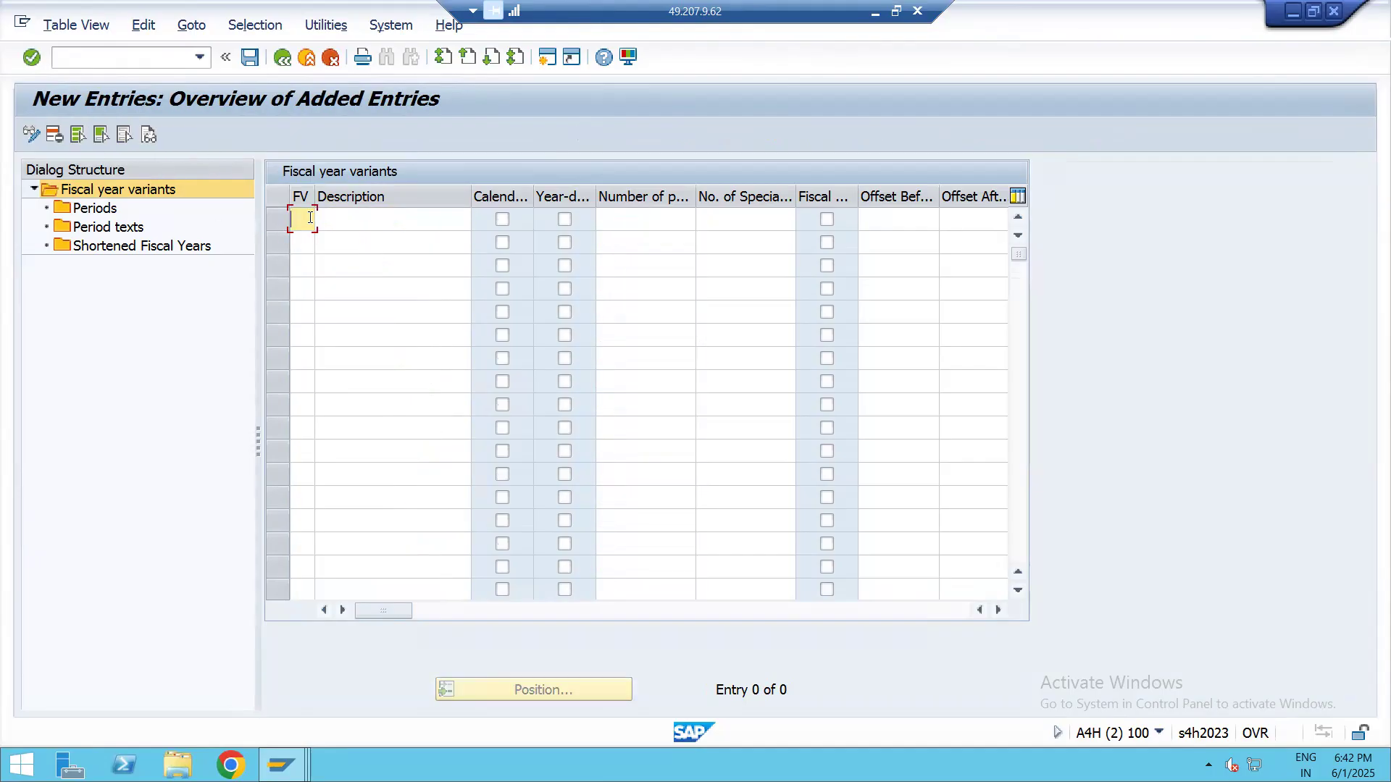
Try SS, S$, S% and S@ as the two-character key of the new fiscal year variant
text(SS)
key(Return)
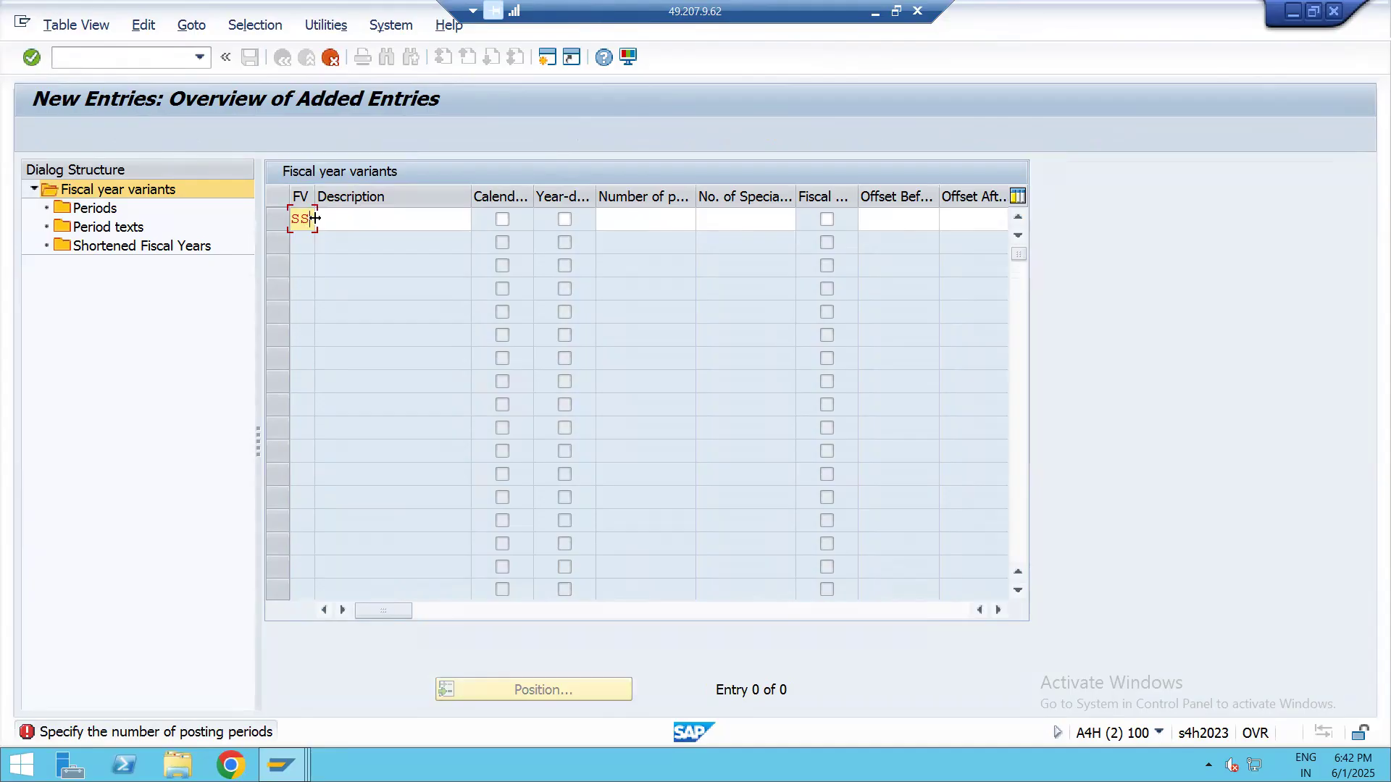
key(BackSpace)
text(S)
key(Return)
key(BackSpace)
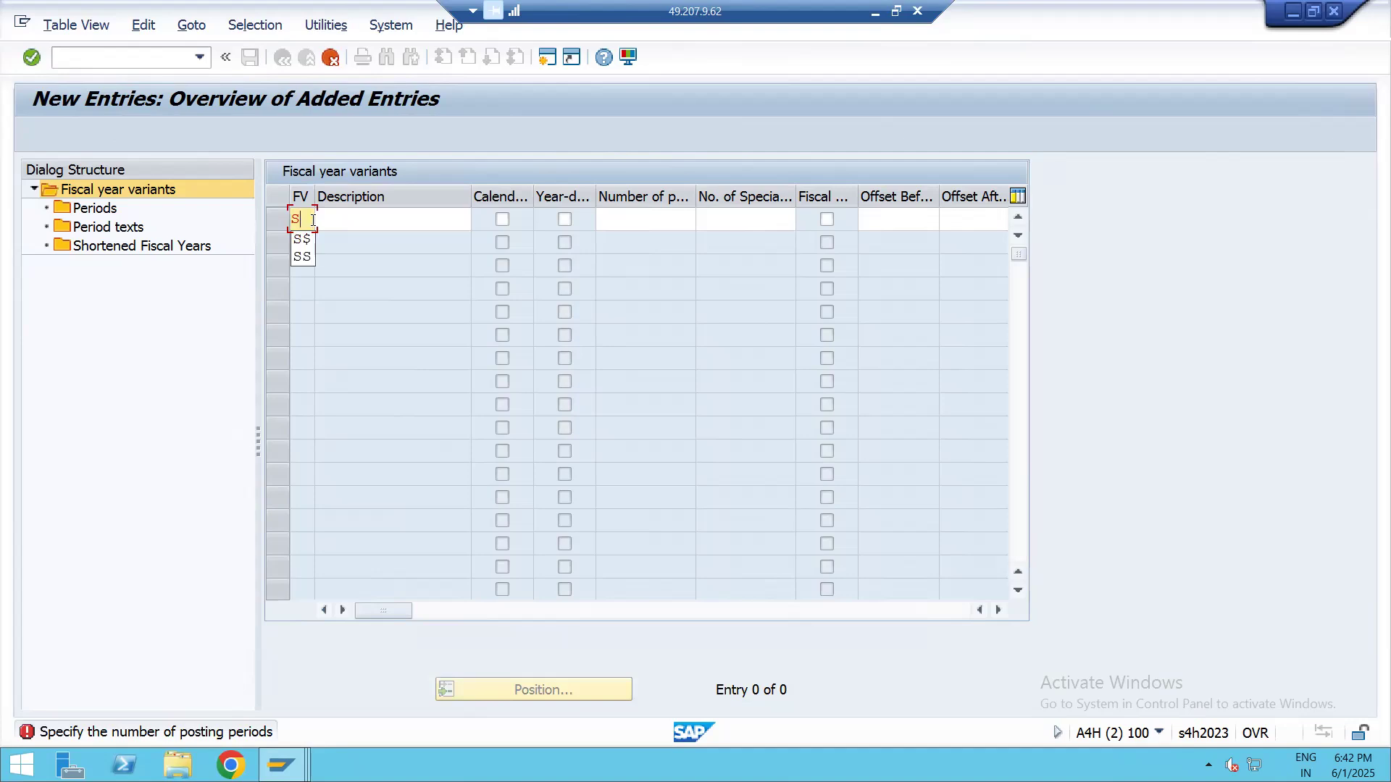
text(%)
key(Return)
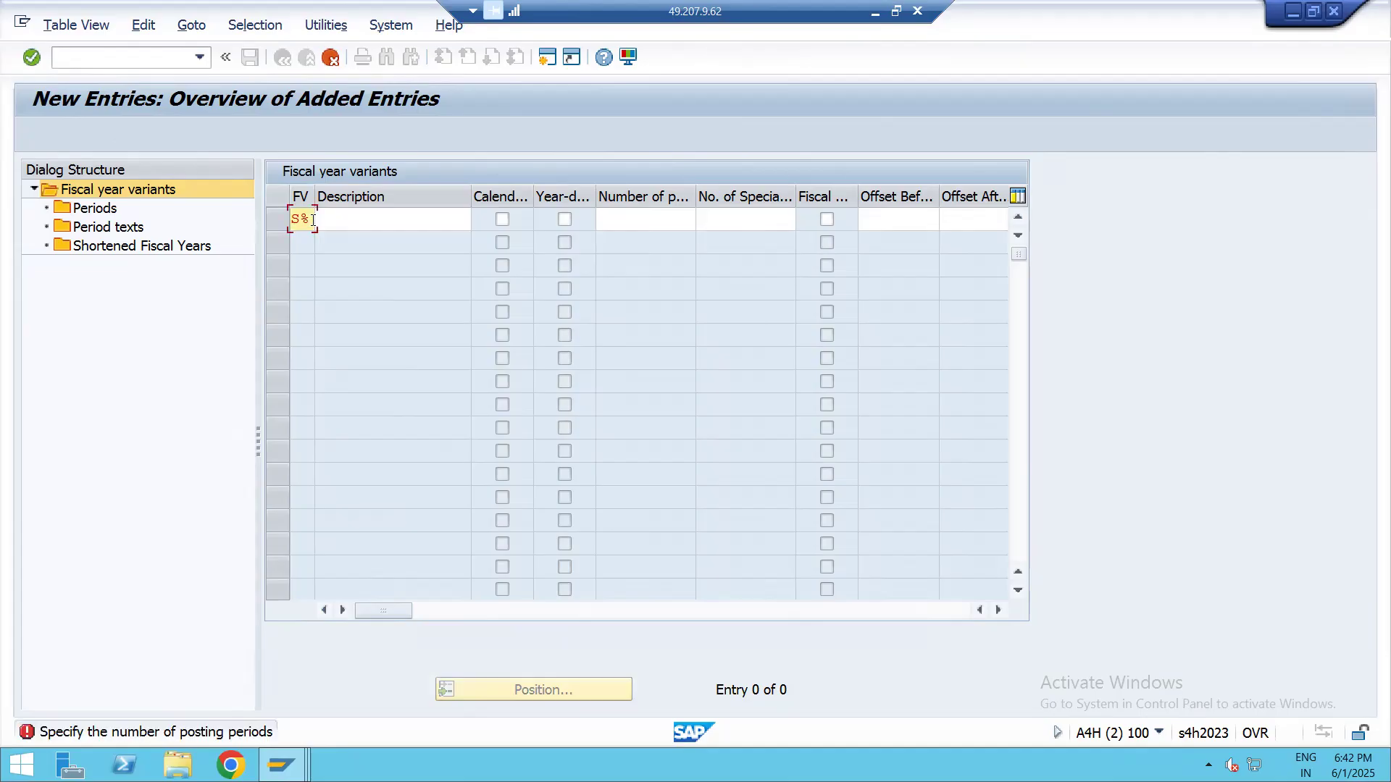
key(BackSpace)
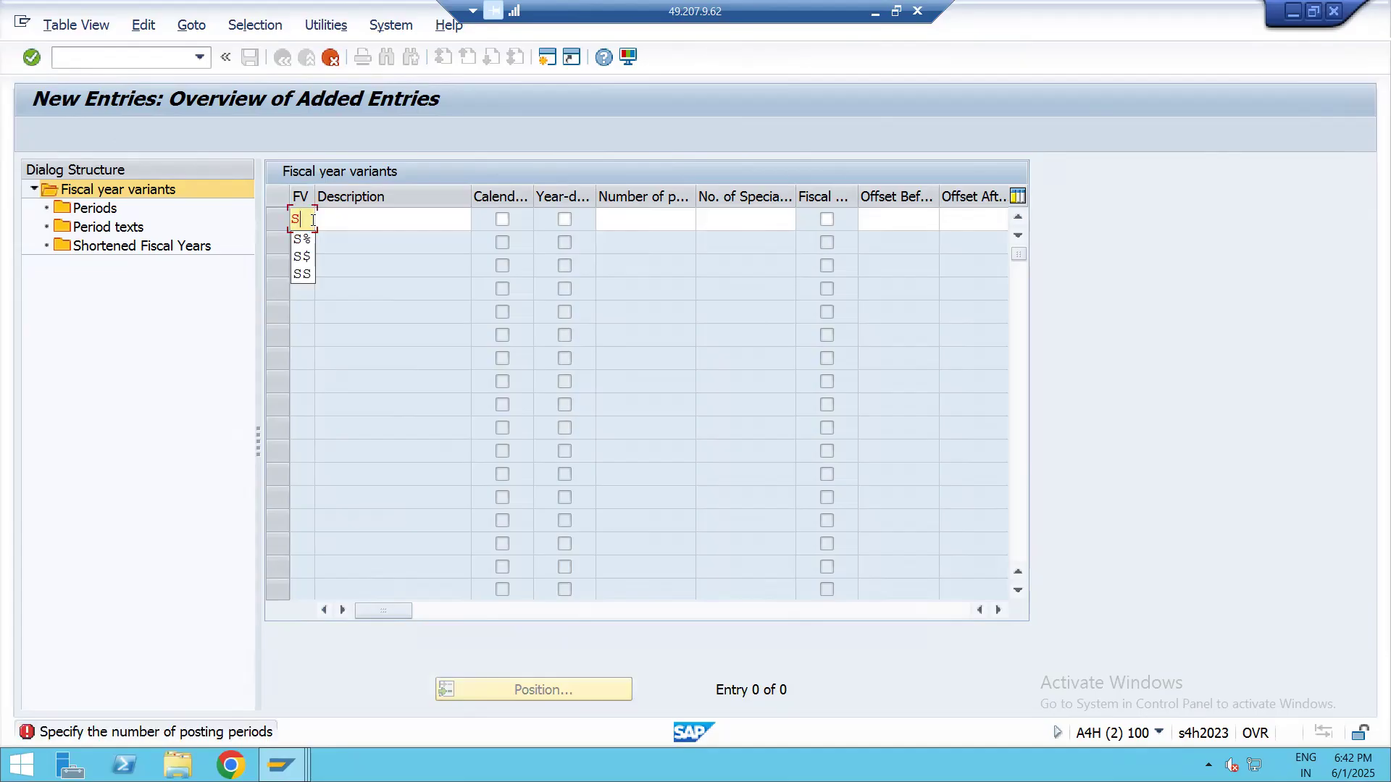
text(@)
key(Return)
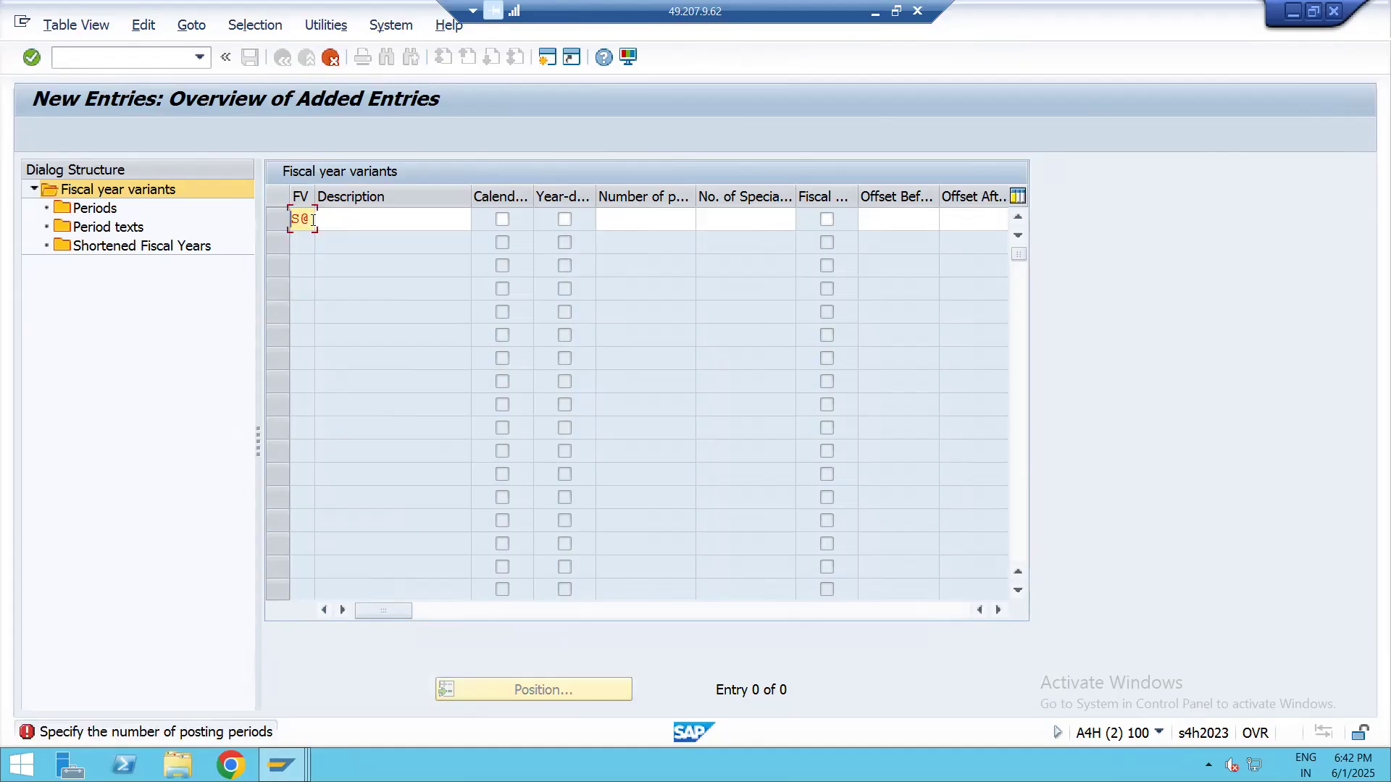
Try %! as the new fiscal year variant's key, then clear it
key(BackSpace)
key(BackSpace)
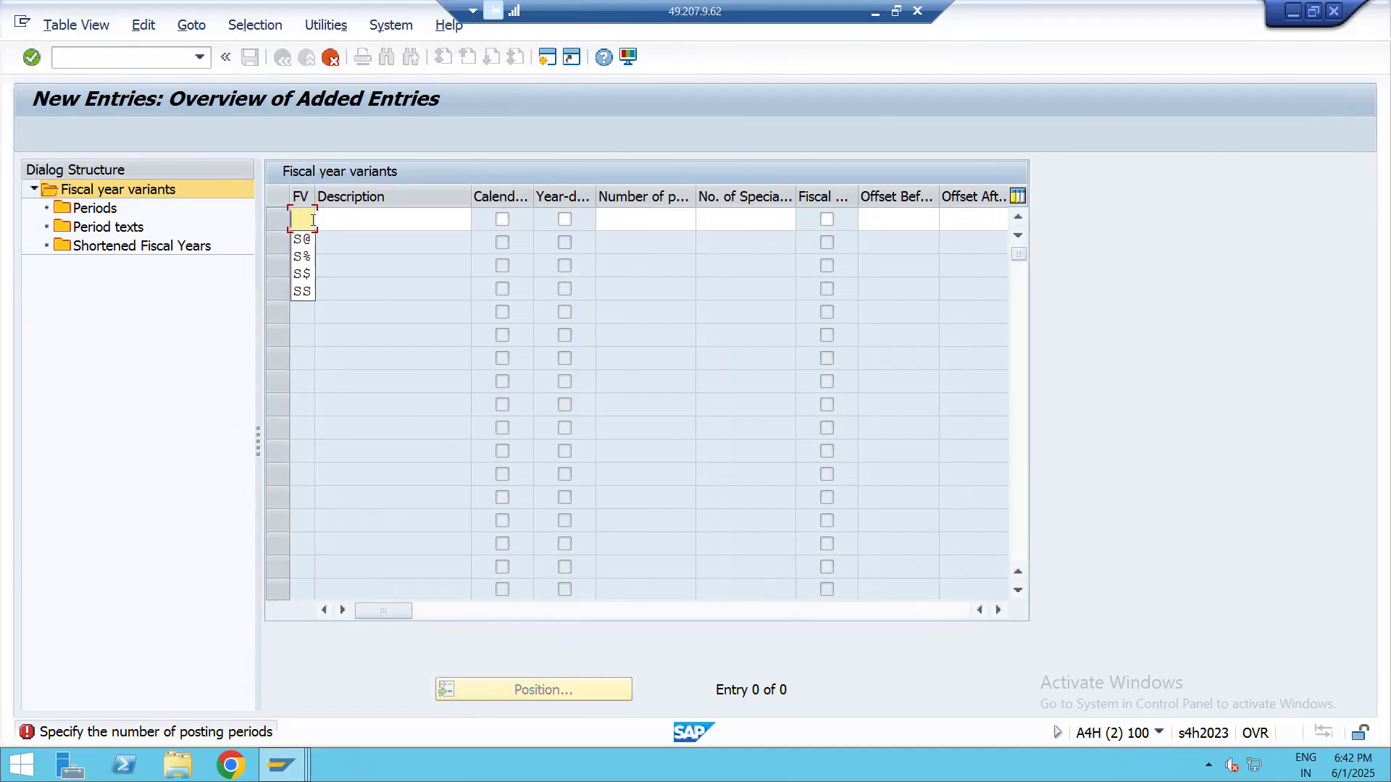
text(%)
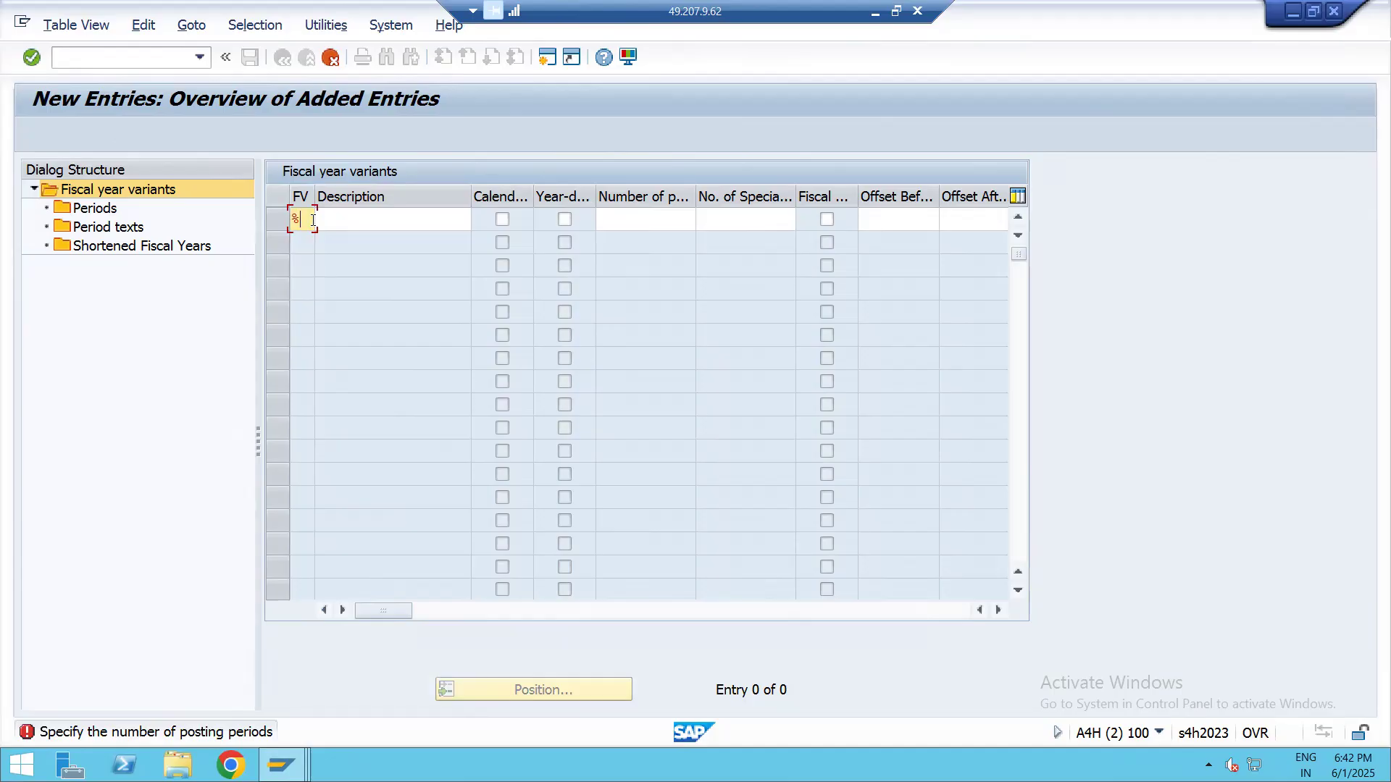
key(Return)
key(BackSpace)
key(BackSpace)
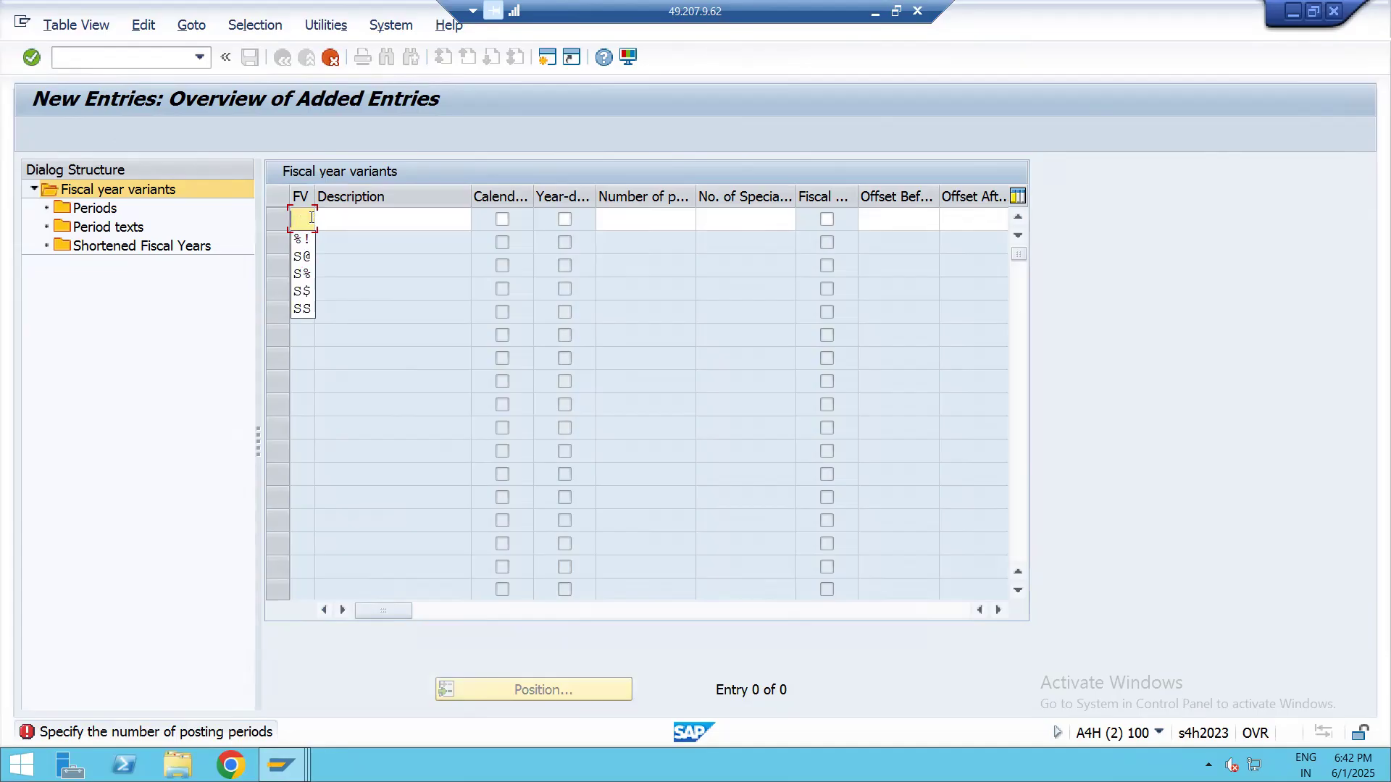
Try f^ as the fiscal year variant's key and change it to F^
text(f^)
key(Return)
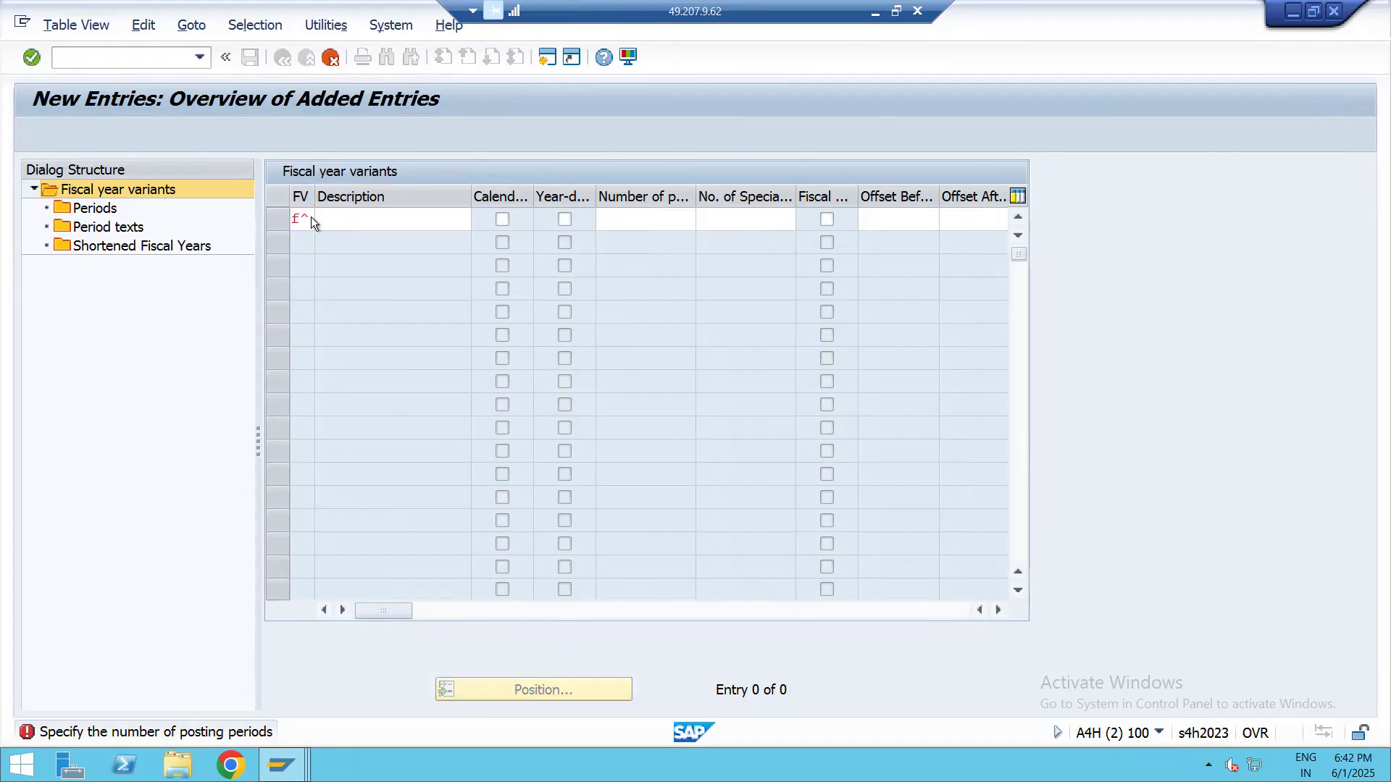
key(Return)
key(BackSpace)
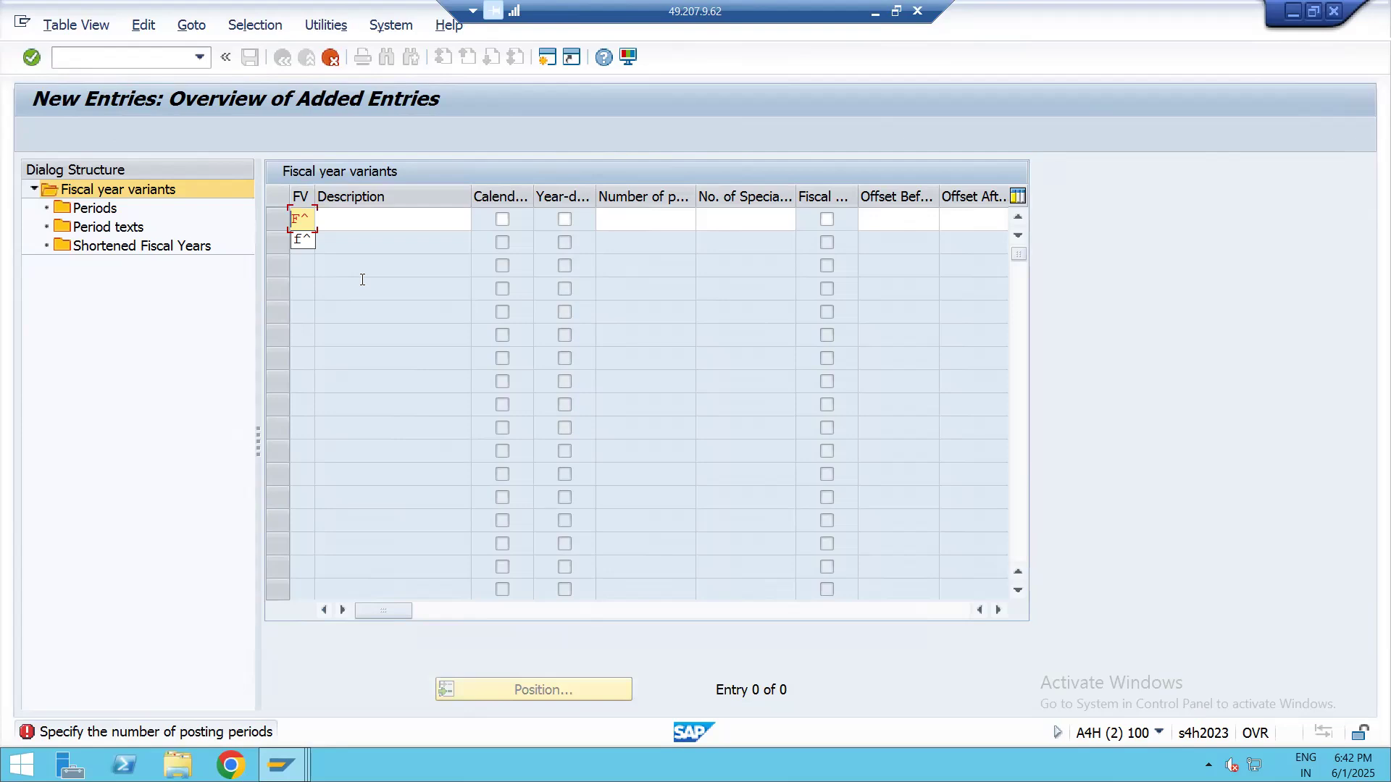
Try o* as the new fiscal year variant's key, then discard the new entry and return to the variants overview
click(311, 218)
key(BackSpace)
key(BackSpace)
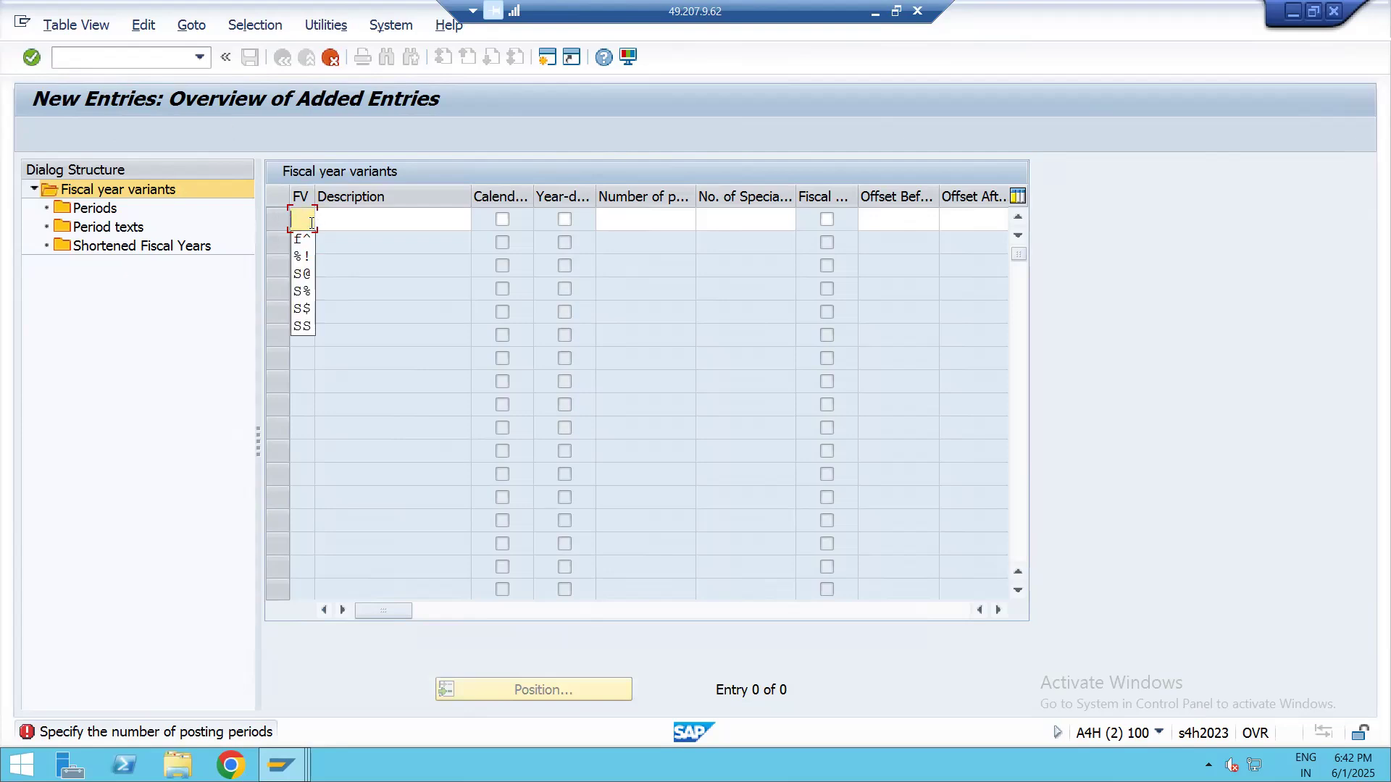
text(o*)
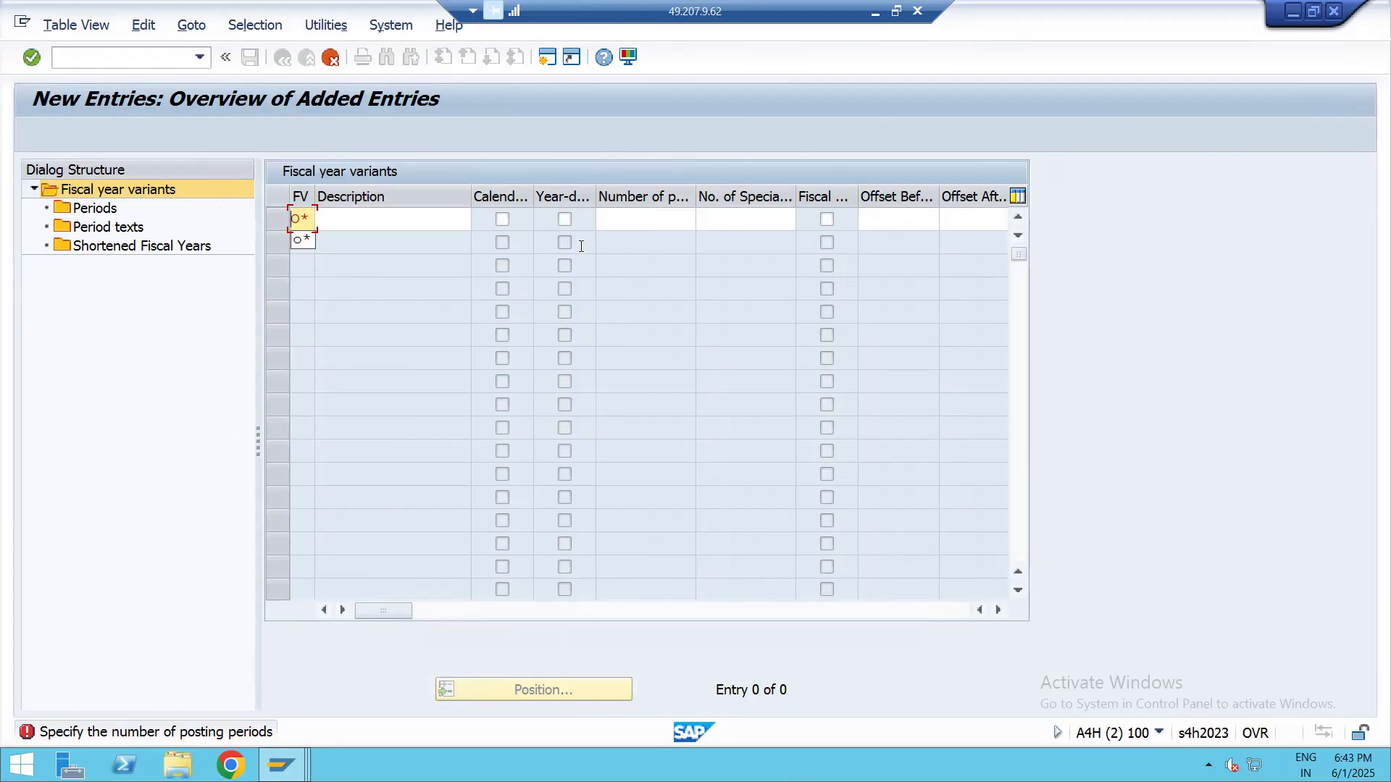
click(328, 58)
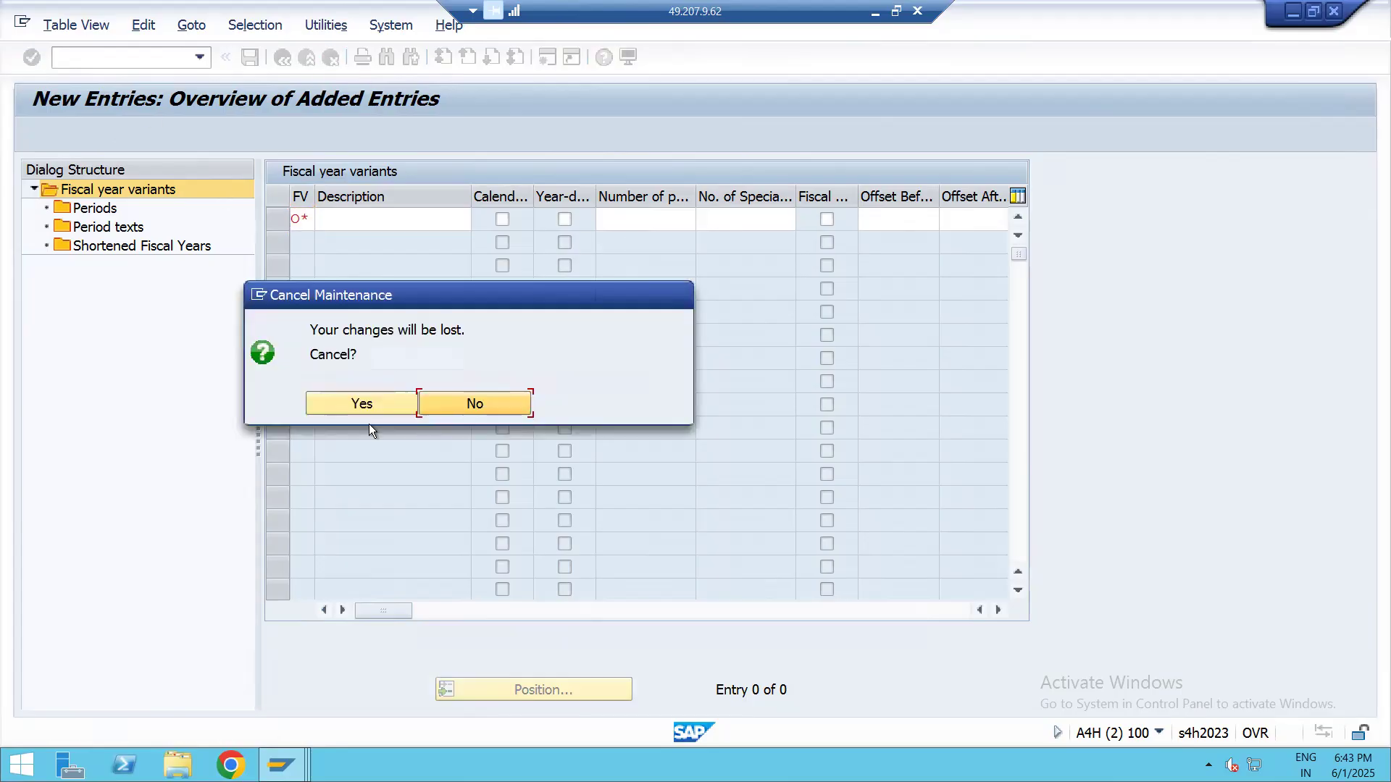
click(362, 405)
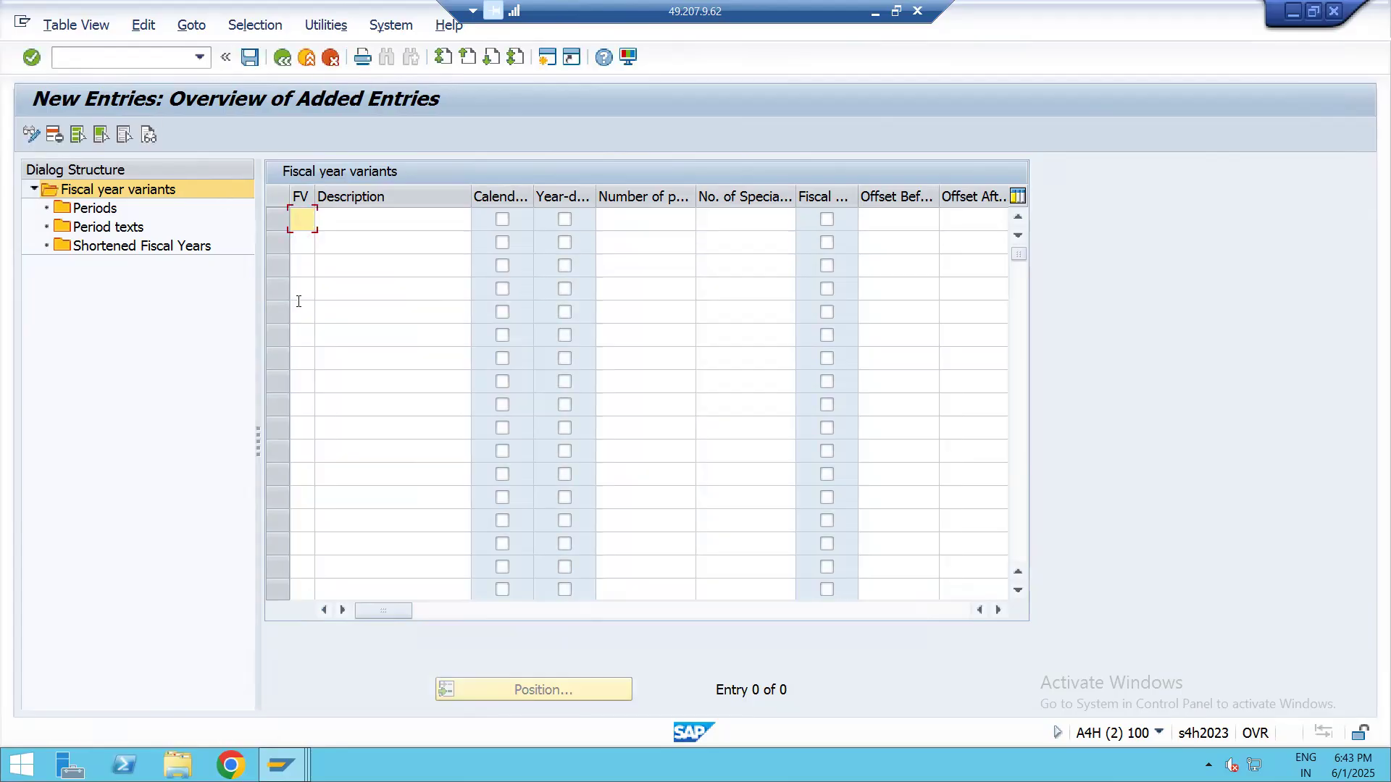
click(282, 58)
Find variant 25, April- March (RL01), among the existing fiscal year variants and open its periods
scroll(340, 376, down, 10)
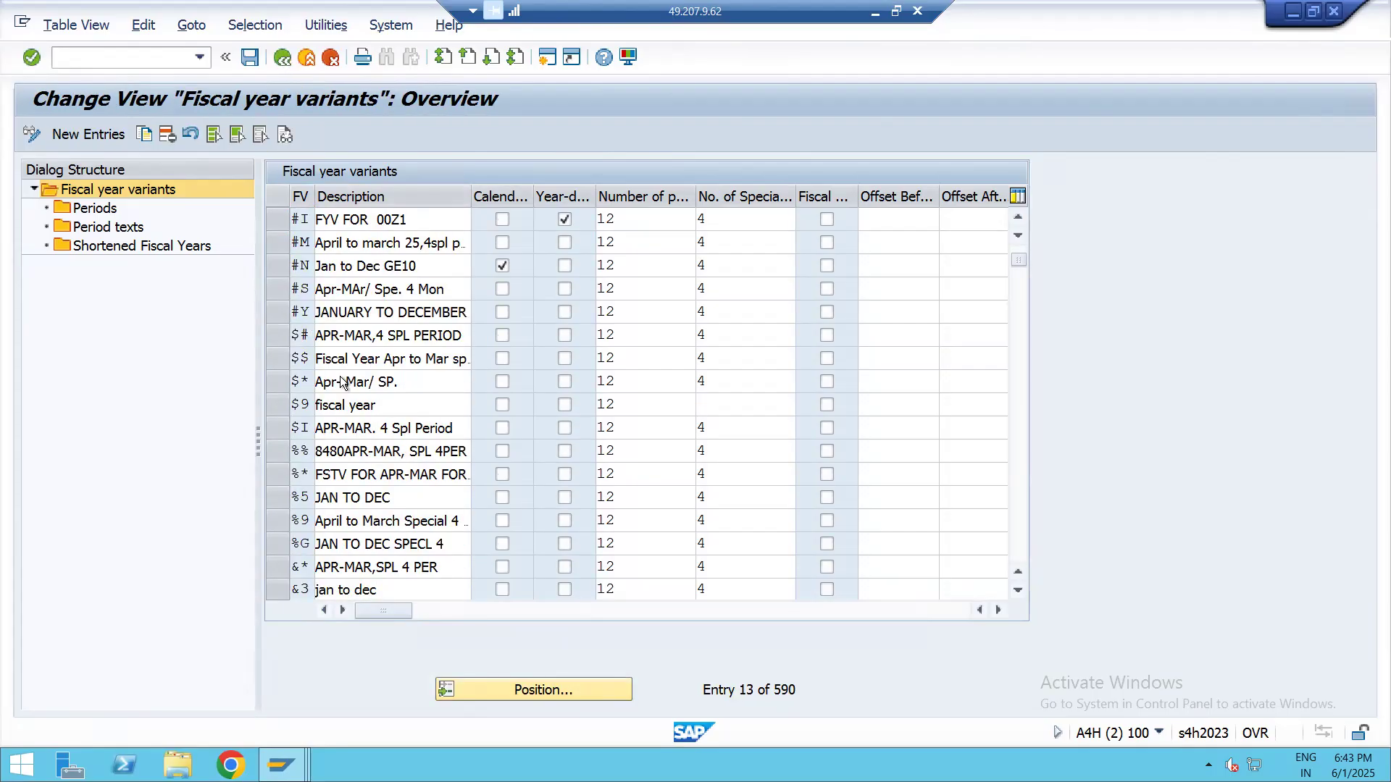
scroll(340, 376, down, 17)
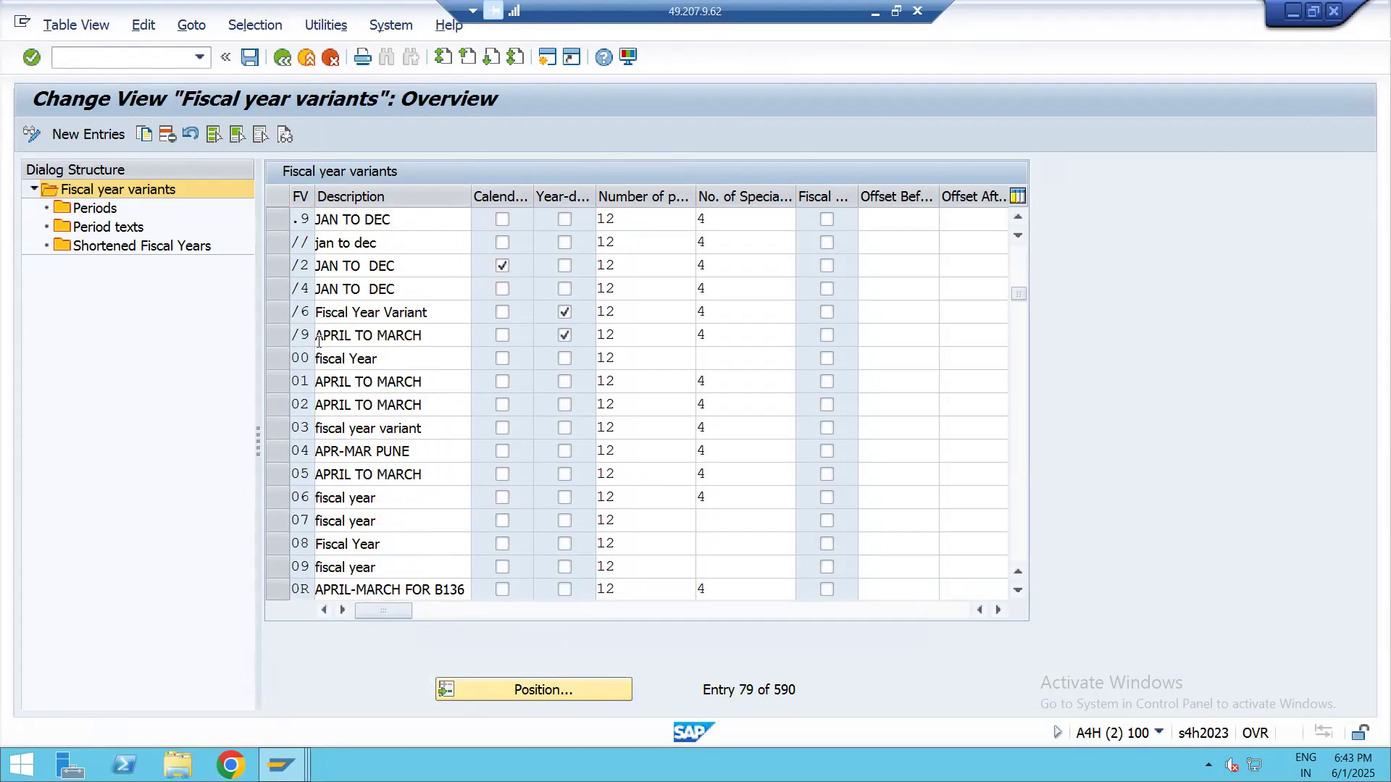
scroll(326, 380, down, 10)
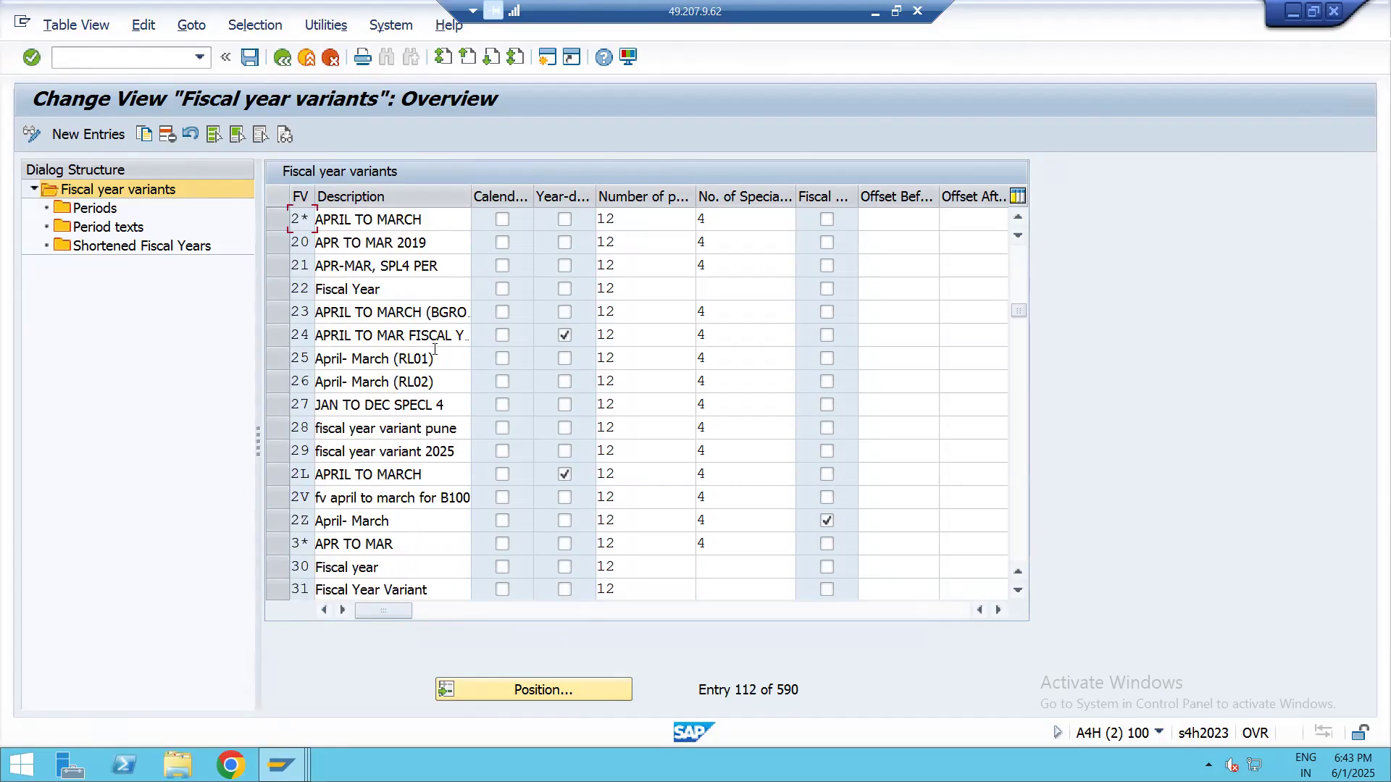
click(280, 358)
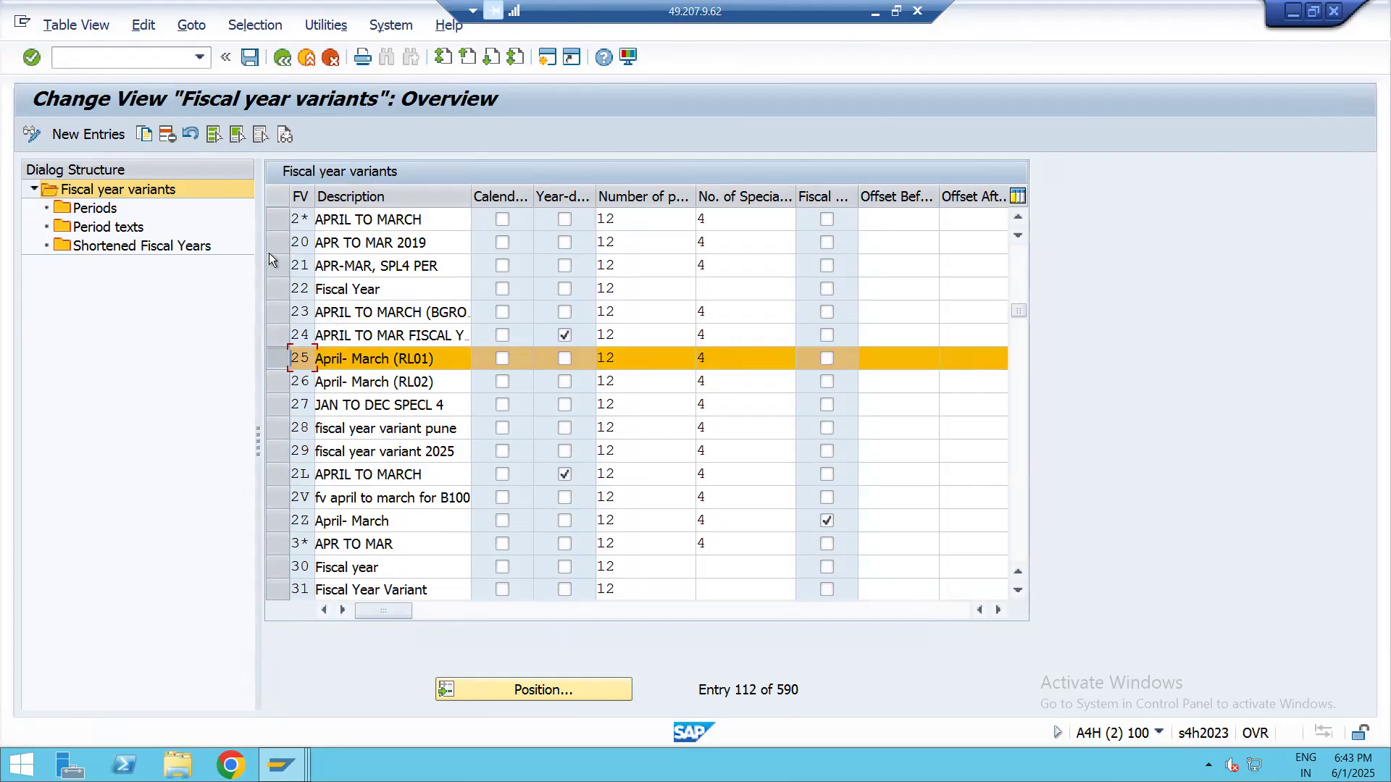
click(273, 355)
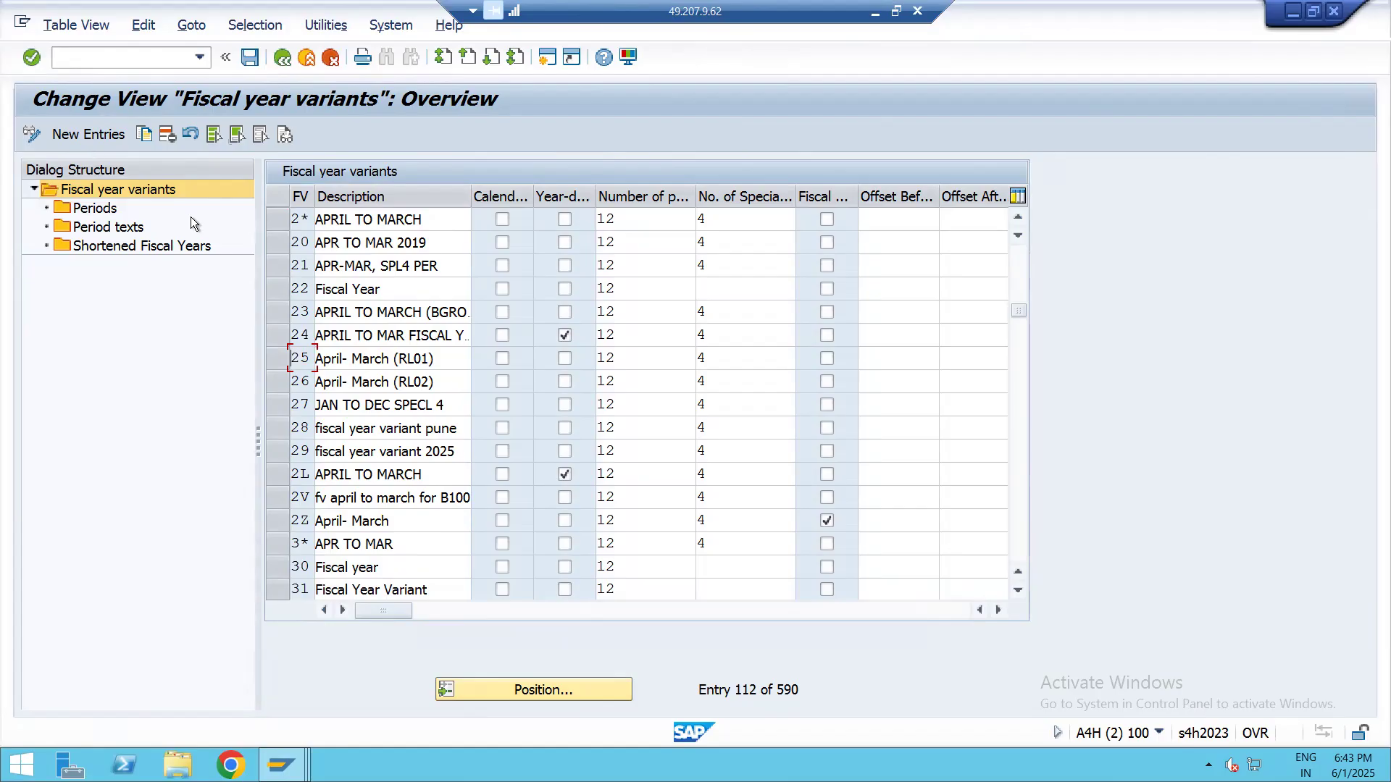
click(272, 354)
double_click(98, 209)
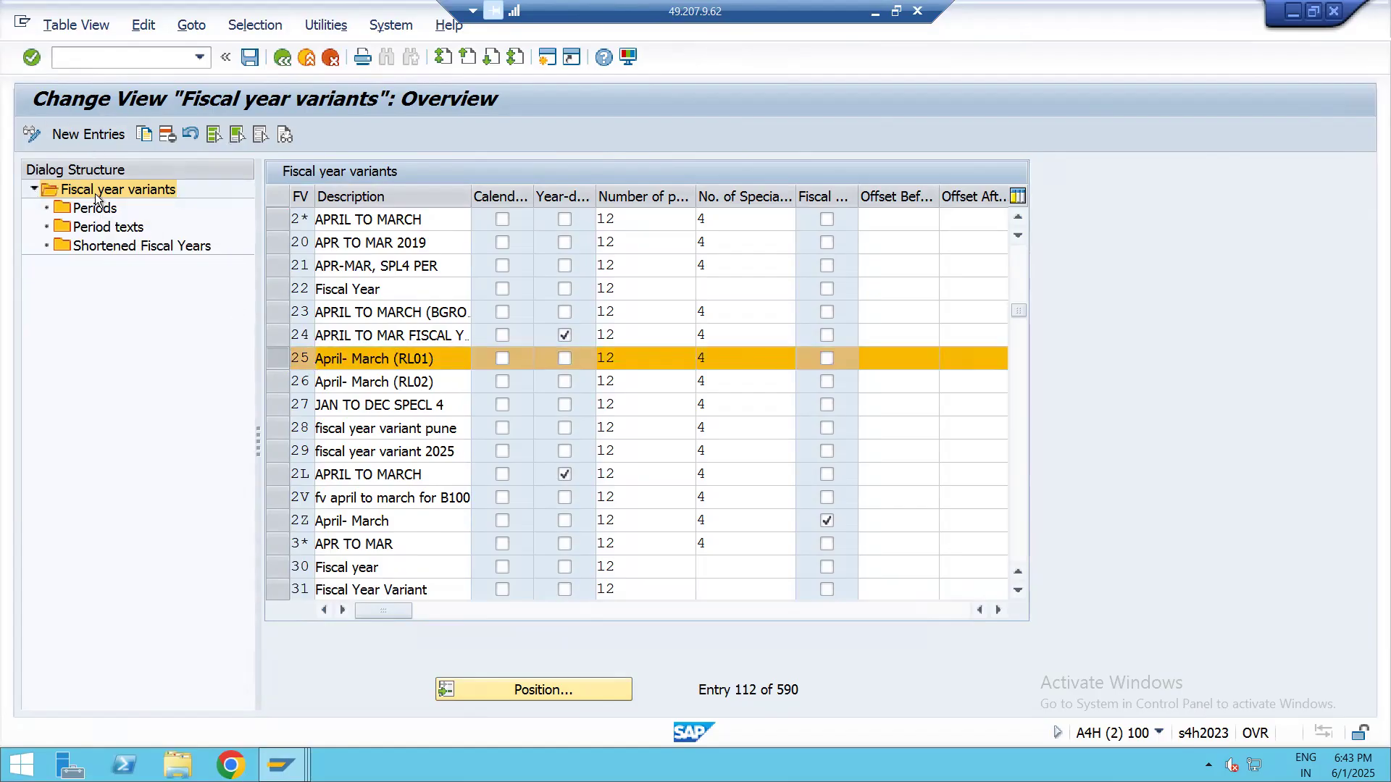
Examine how variant 25 assigns calendar months and end days to posting periods and year shifts
scroll(500, 449, down, 4)
scroll(516, 512, up, 2)
scroll(515, 512, up, 2)
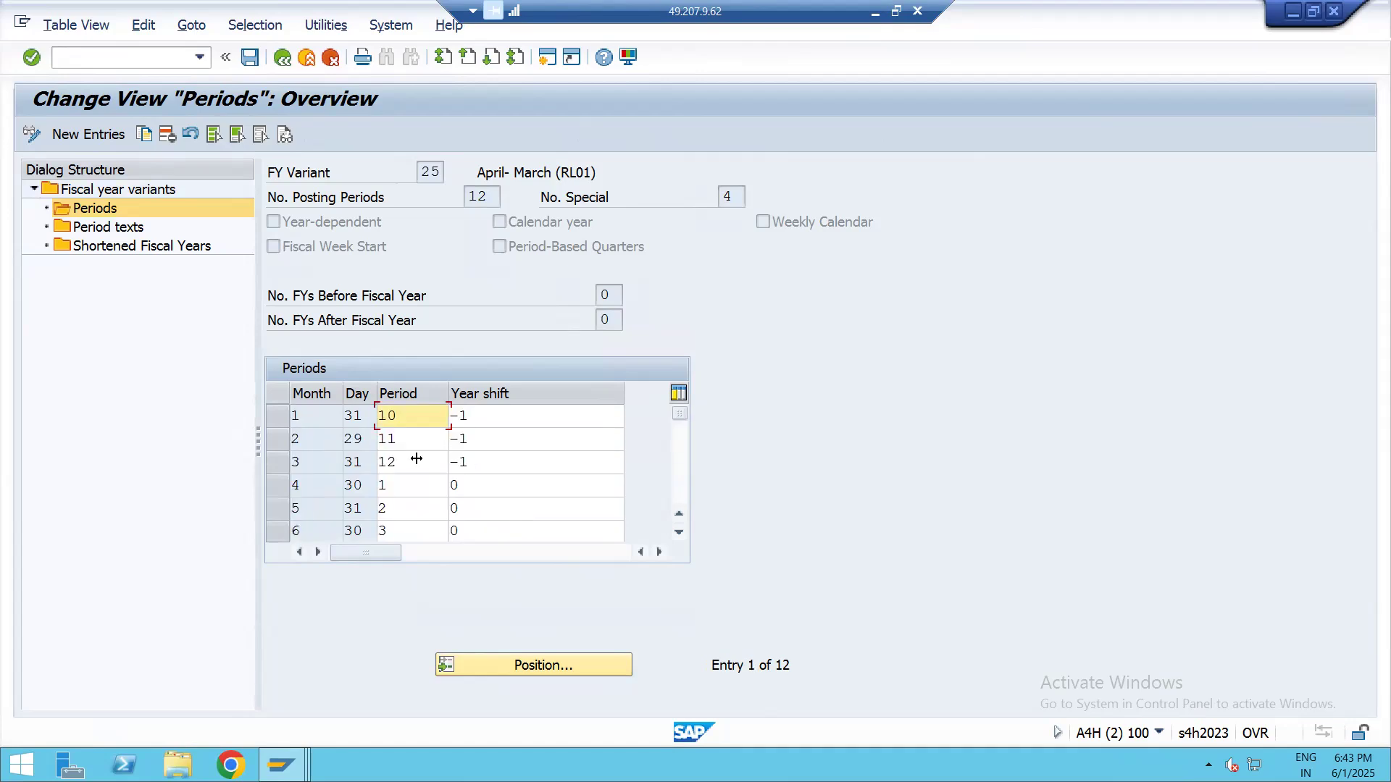
scroll(407, 474, down, 1)
scroll(404, 476, up, 1)
scroll(397, 509, down, 1)
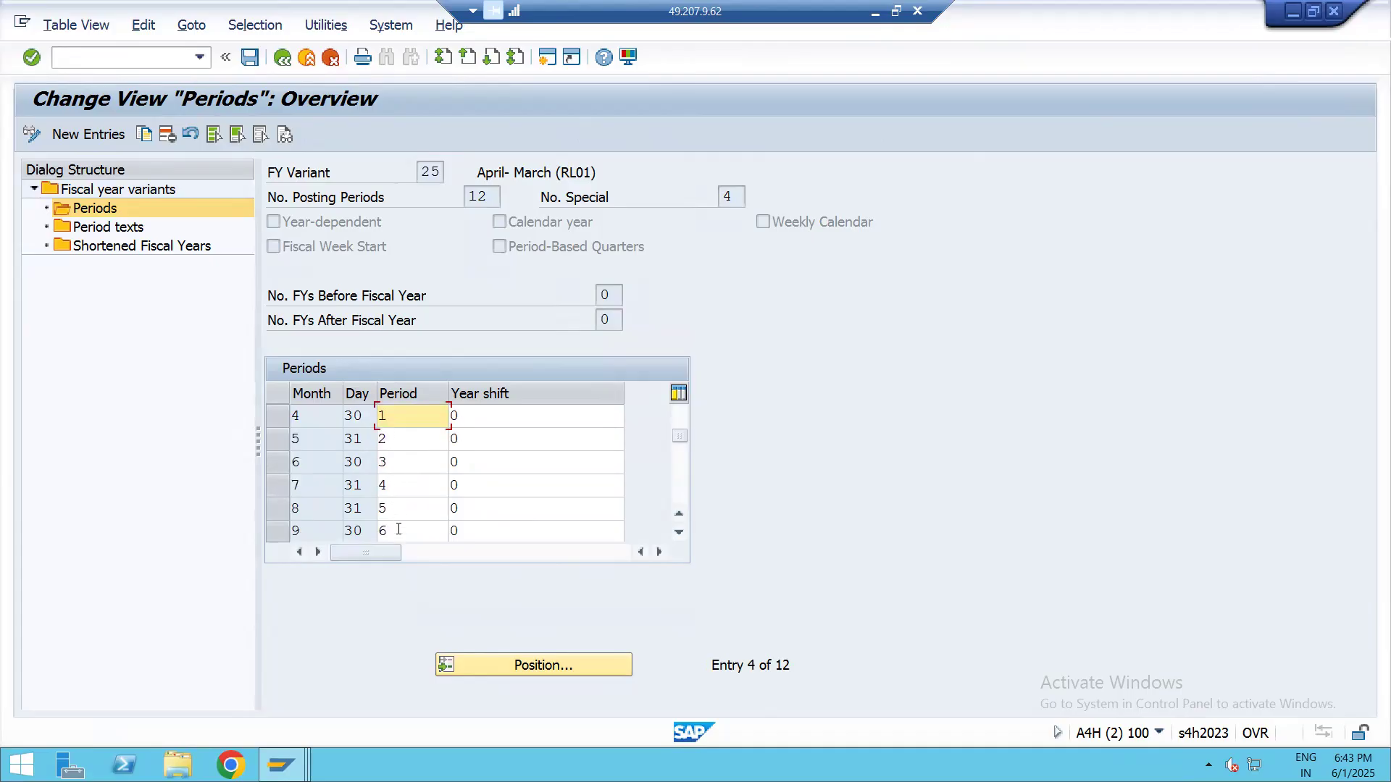
scroll(416, 482, down, 2)
scroll(449, 457, up, 3)
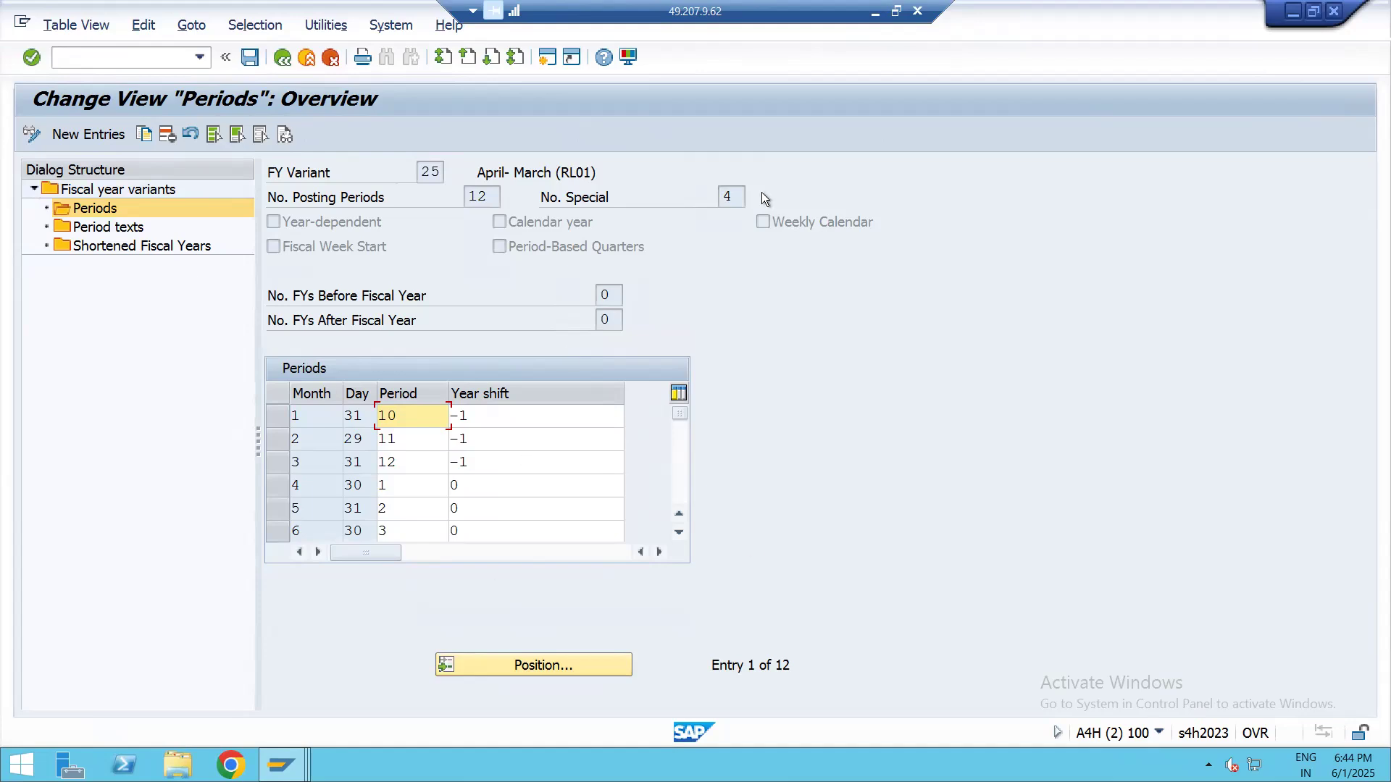
Review the period texts of variant 25 and check its shortened fiscal years
click(107, 228)
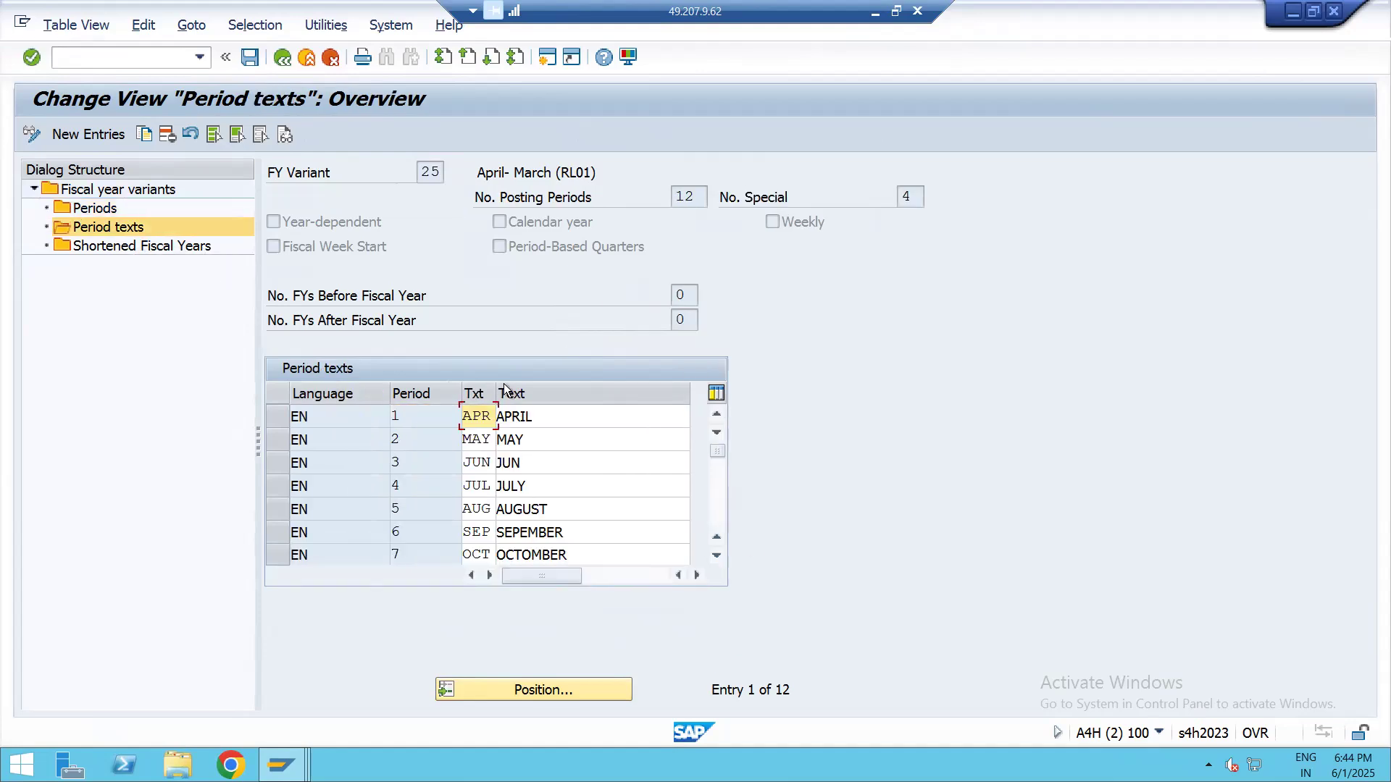
scroll(543, 470, down, 3)
scroll(554, 503, up, 3)
click(180, 246)
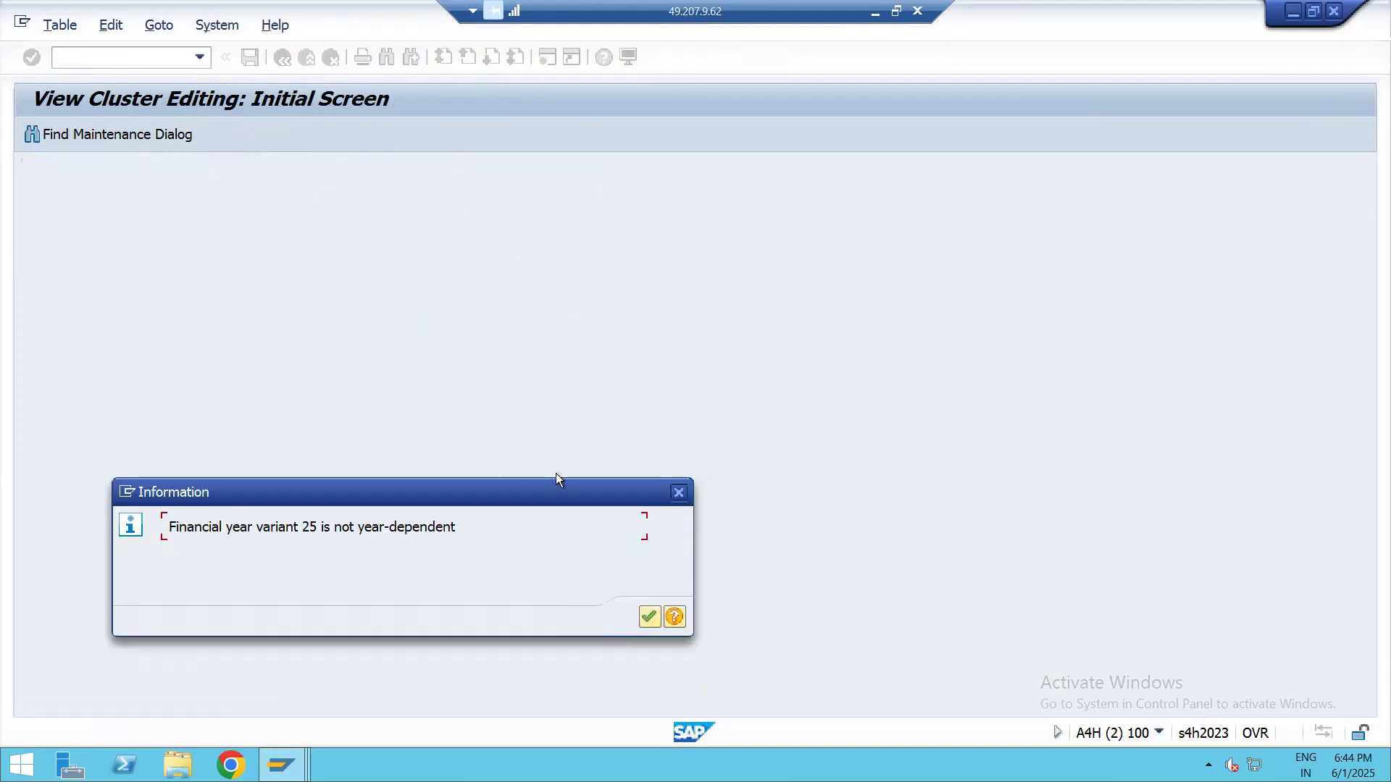
click(678, 492)
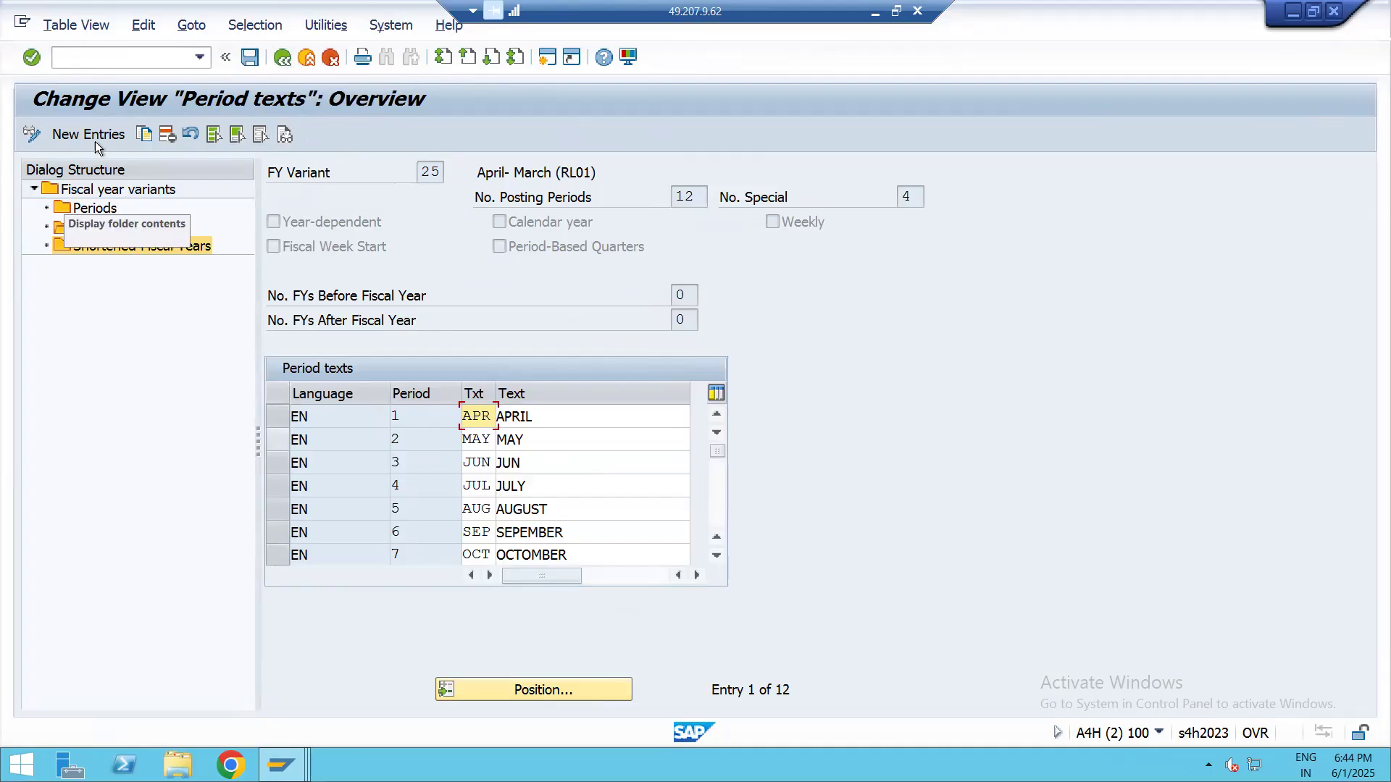
Start a new period entry for variant 25, trying month 23 and changing it to month 1
click(95, 209)
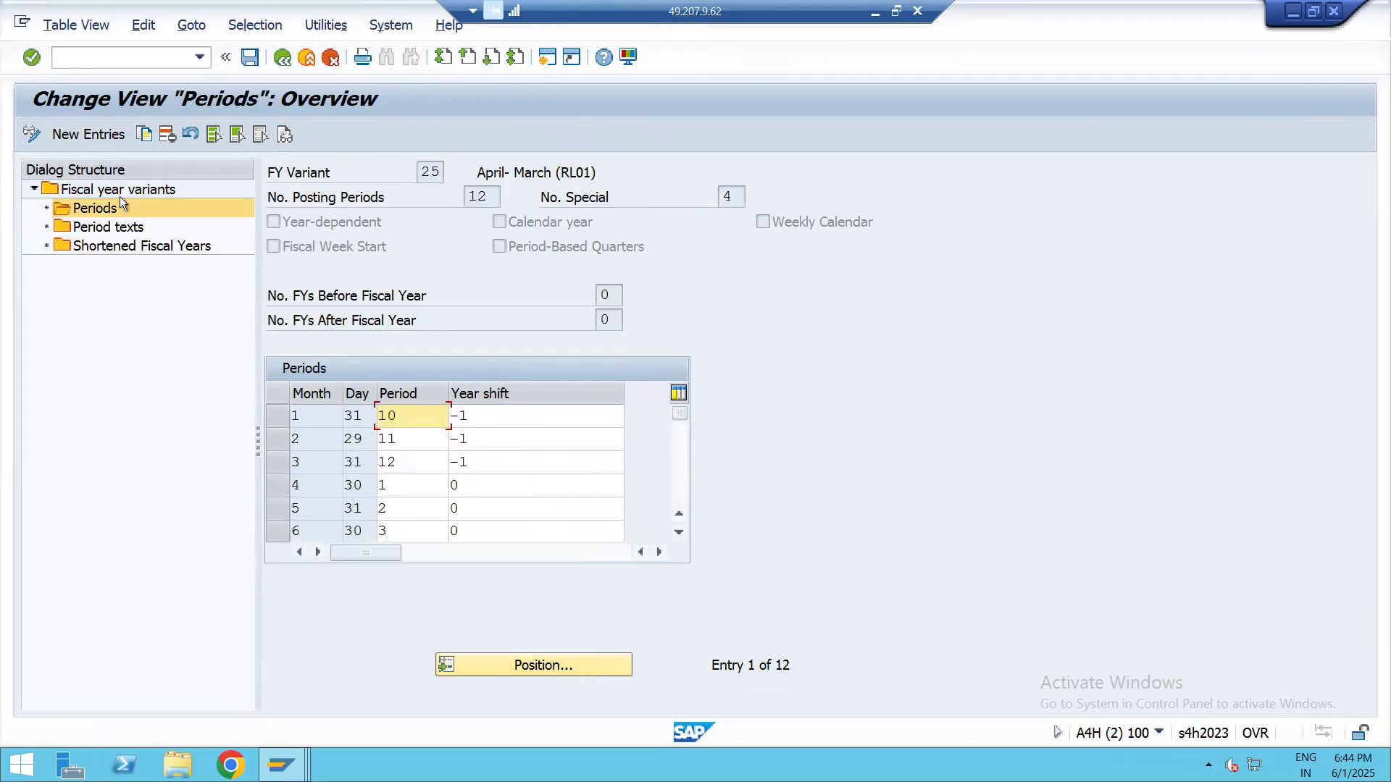
click(76, 136)
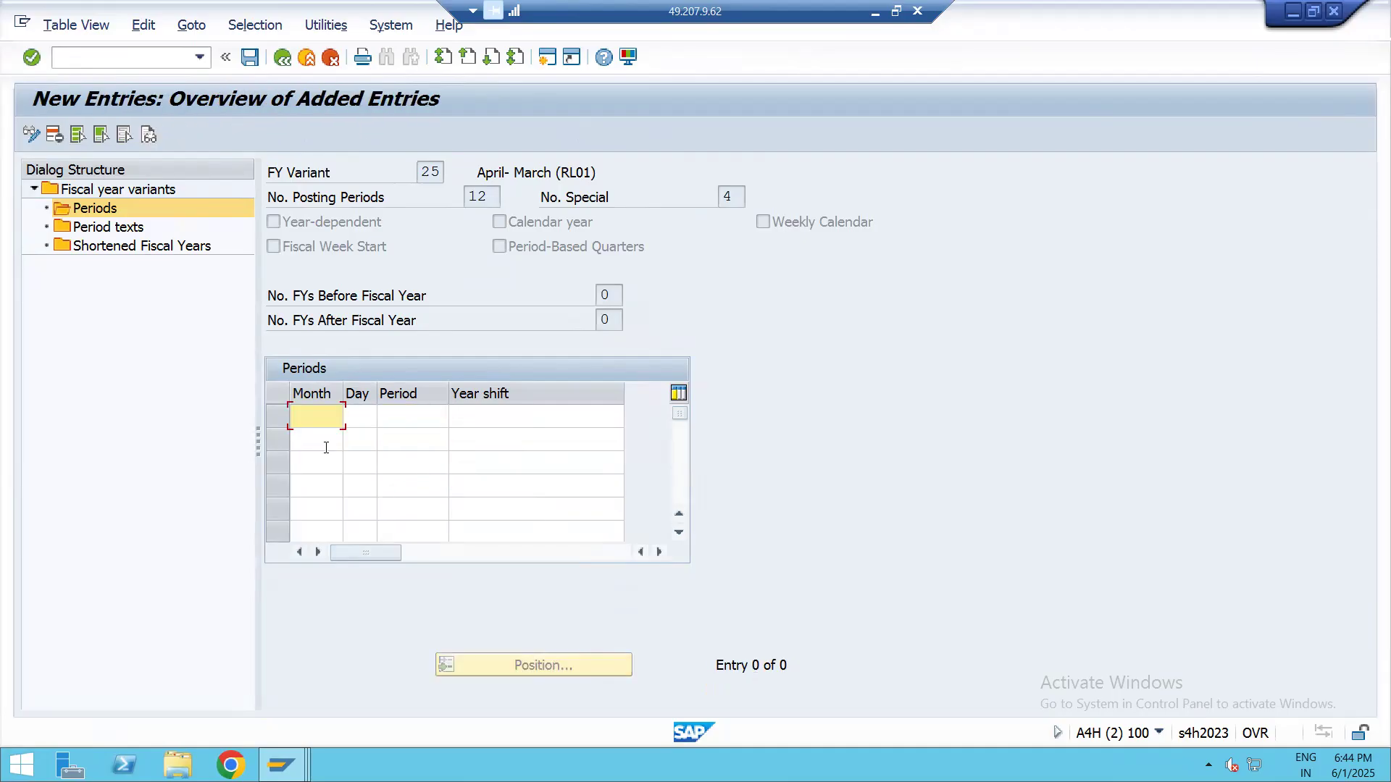
text(23)
key(Return)
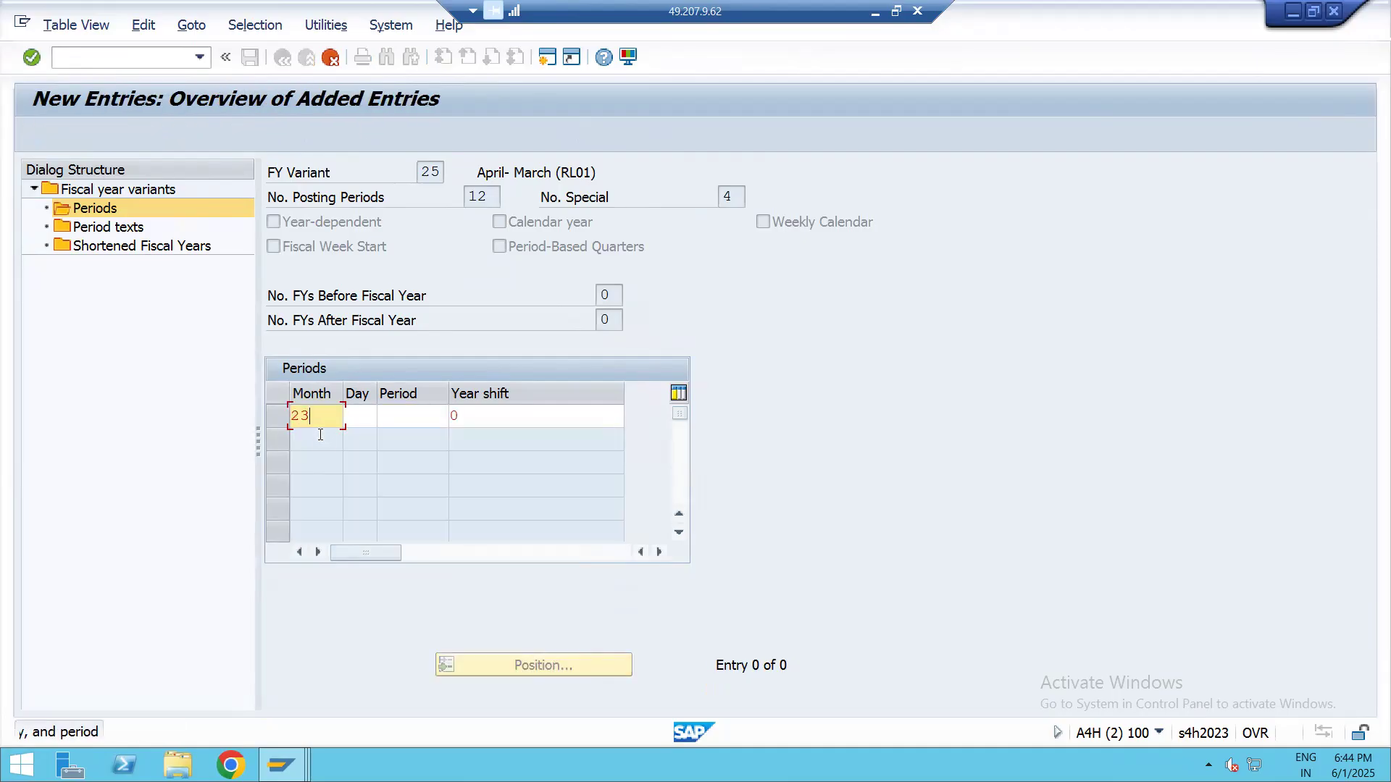
click(315, 418)
key(BackSpace)
key(BackSpace)
text(1)
key(Return)
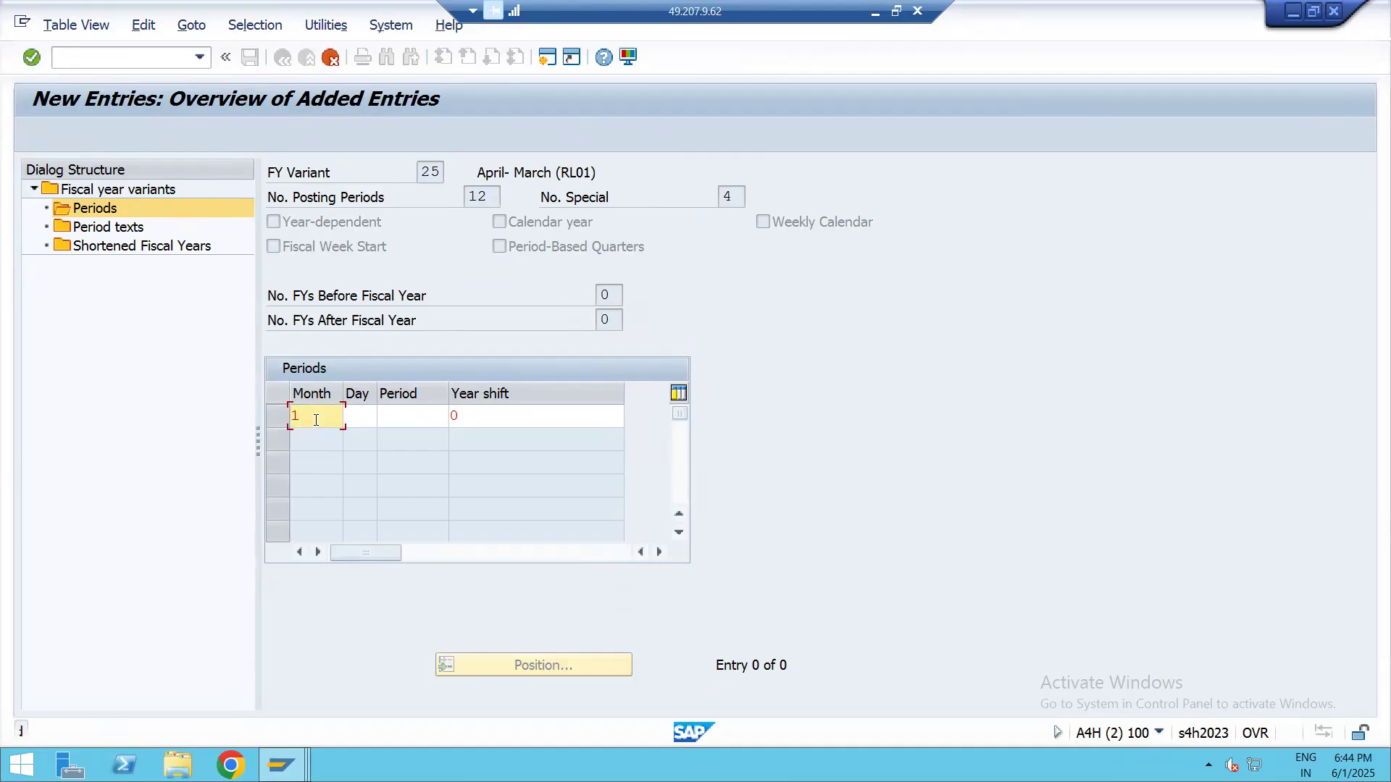
Try day 31, period 10 and year shift -1 for the new month 1 entry, then discard the entry
click(375, 427)
text(31)
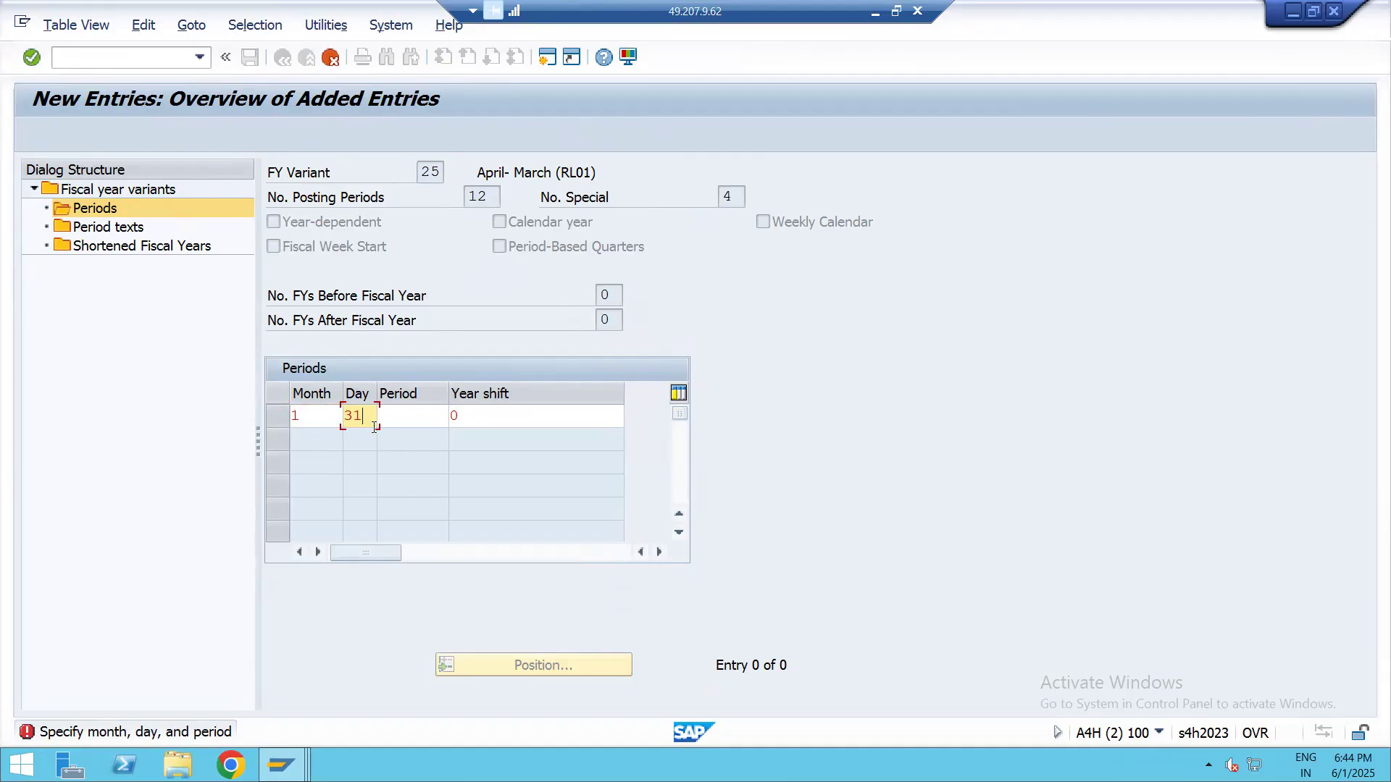
click(419, 420)
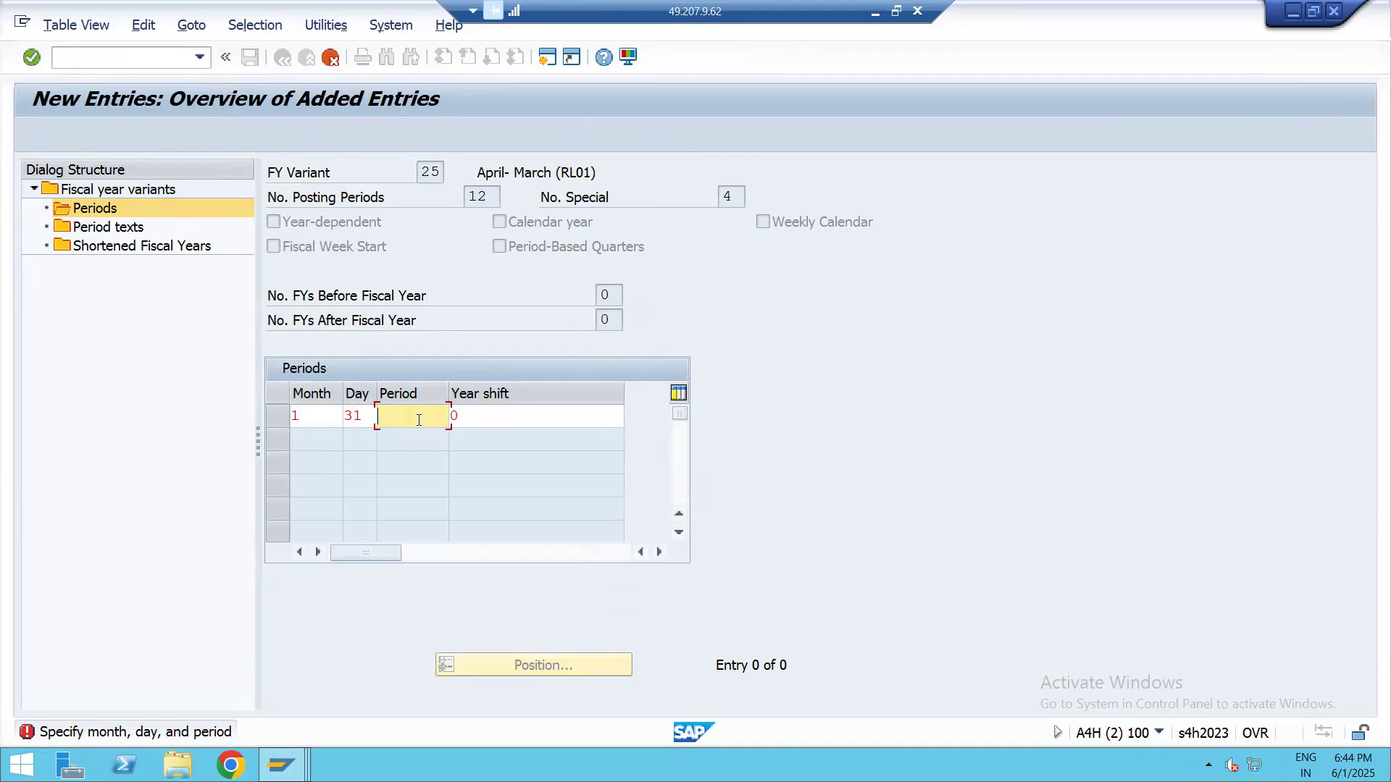
text(10)
click(486, 414)
text(-1)
key(Return)
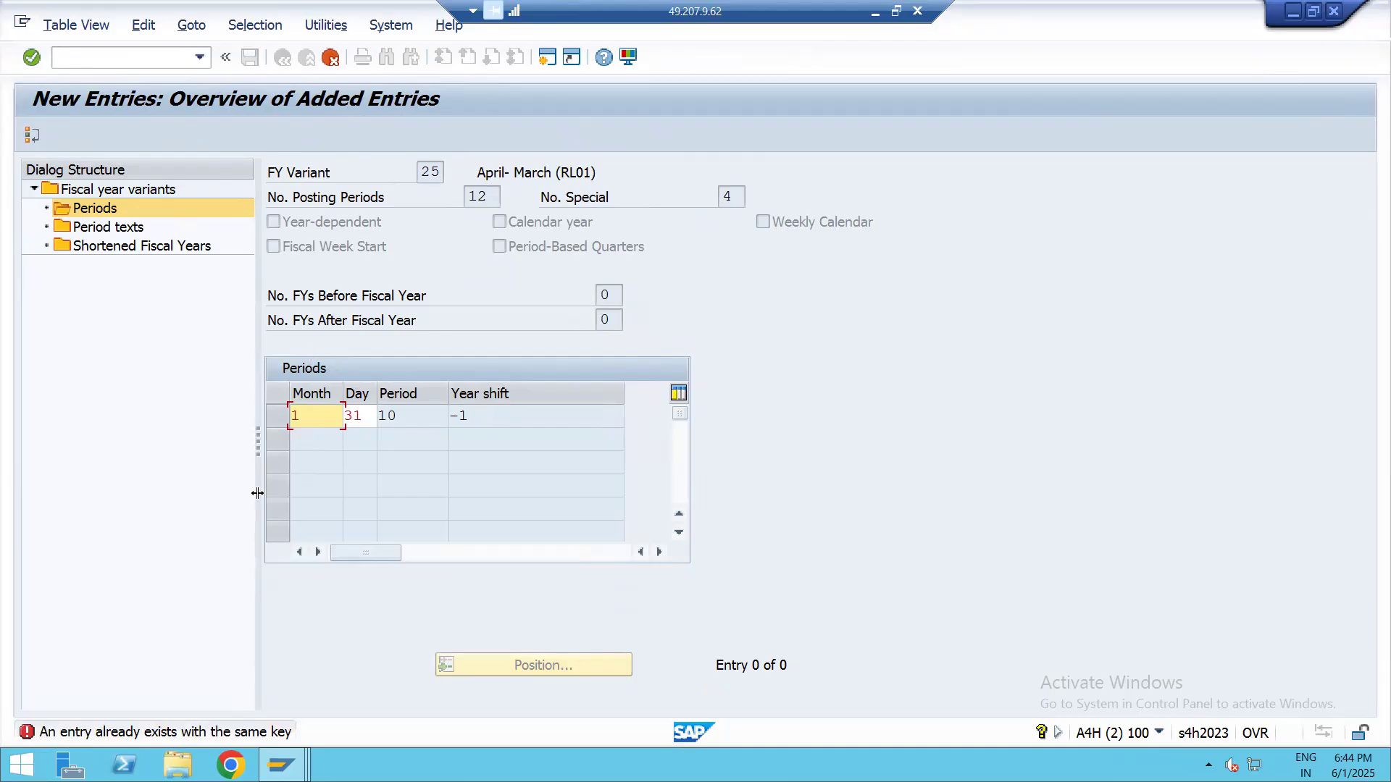
click(331, 57)
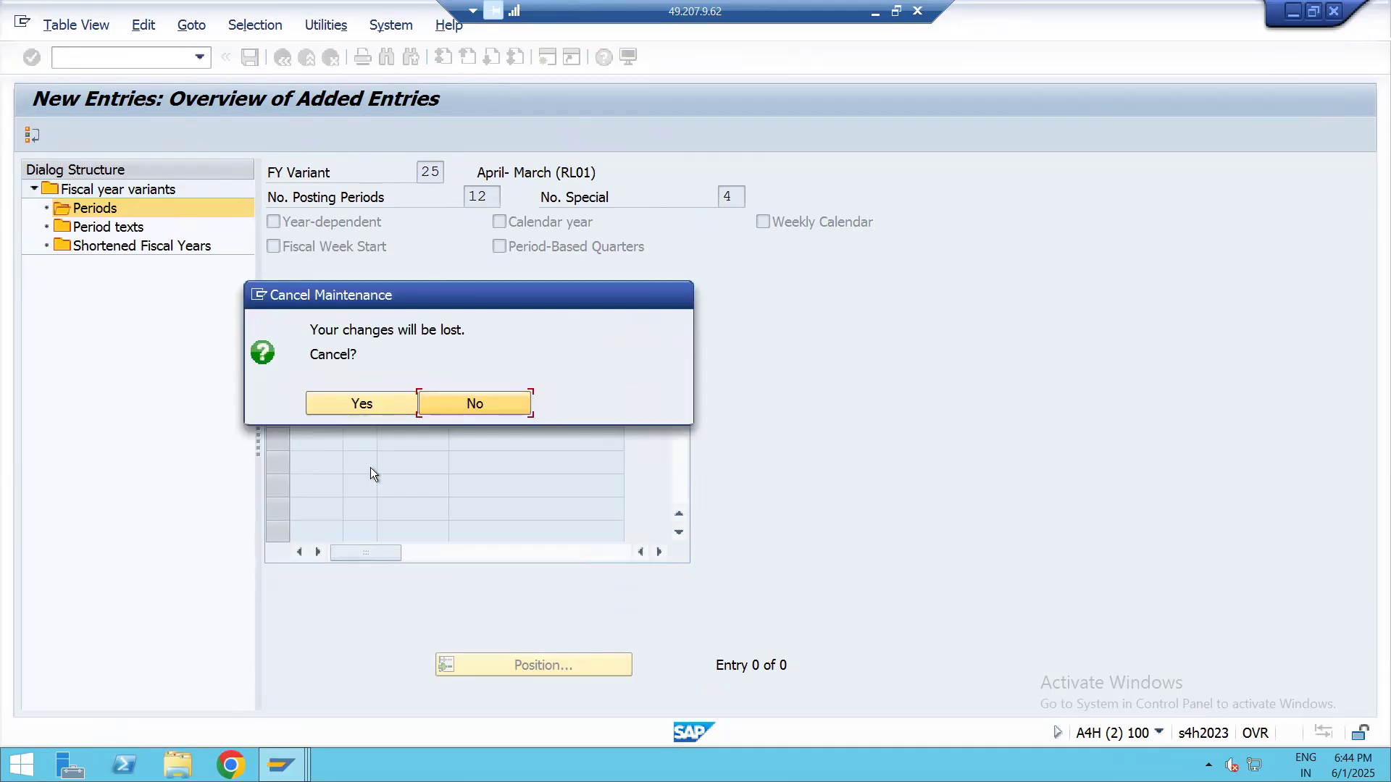
click(361, 404)
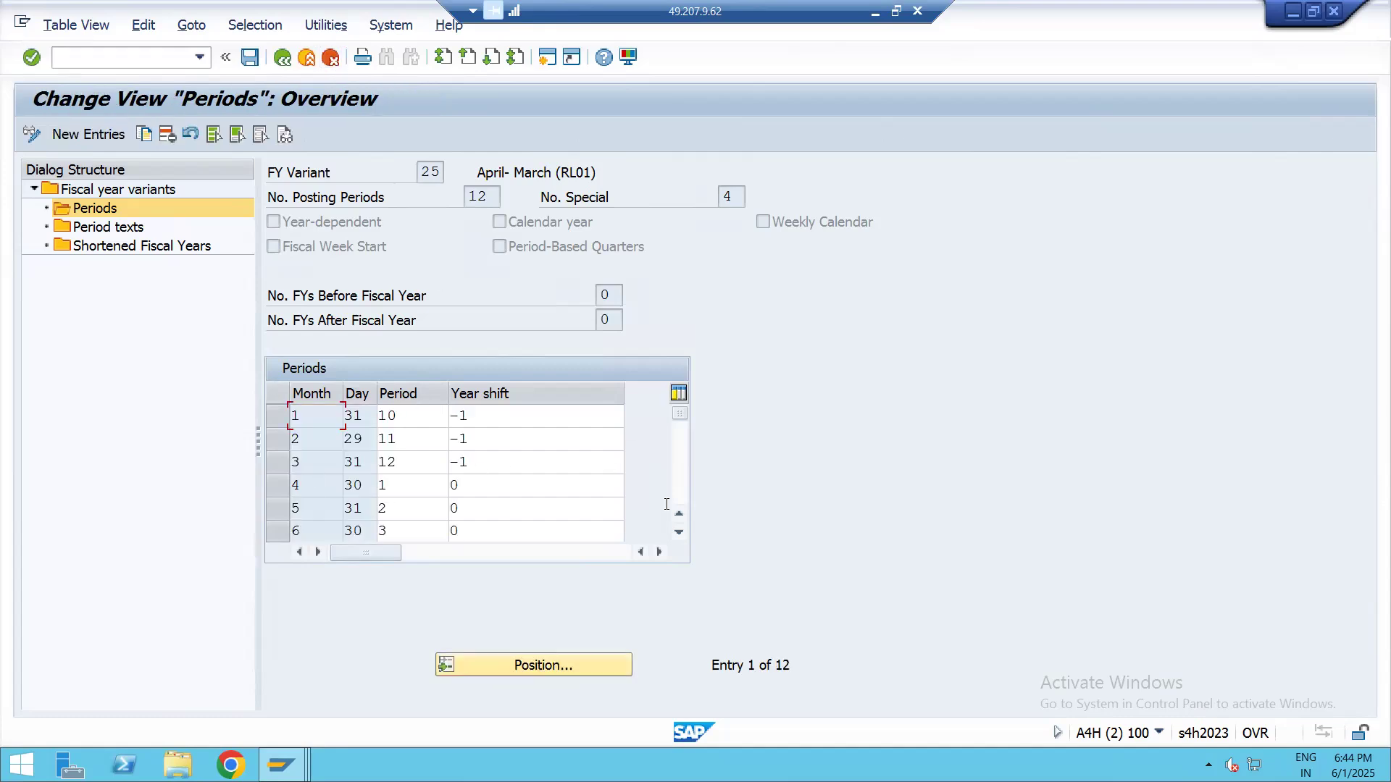
Return to the fiscal year variants and start a new entry with key 99 and description APRIL TO MARCH
click(281, 58)
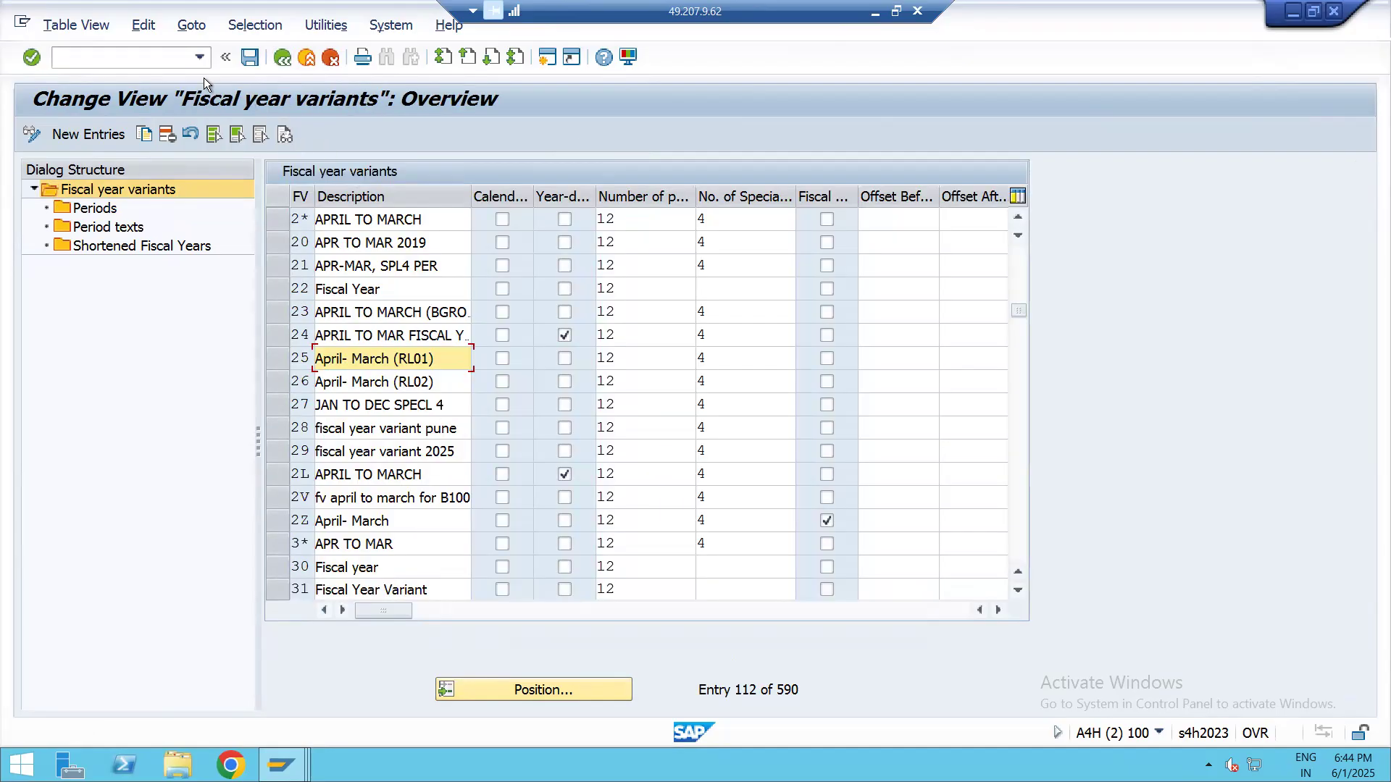
click(94, 133)
text(99)
key(Return)
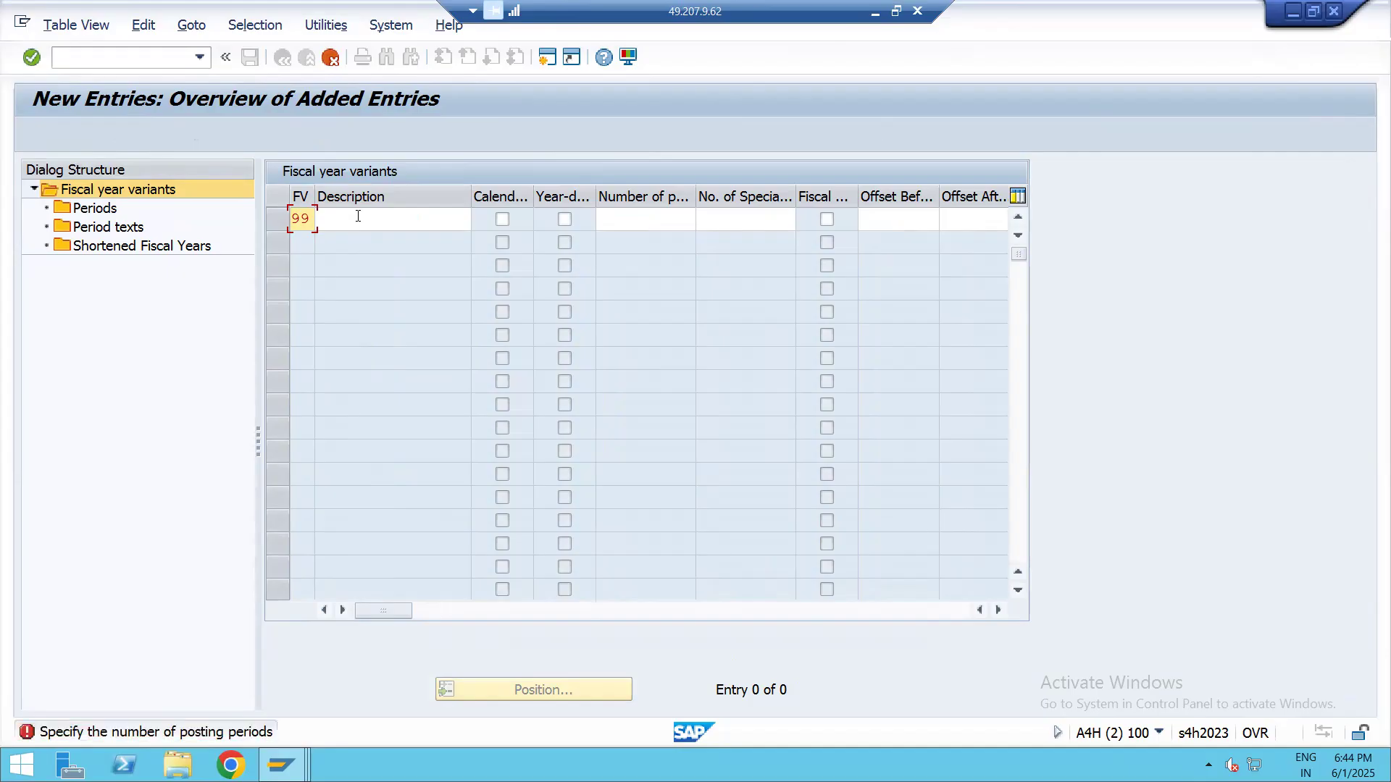
click(379, 220)
text(APRI)
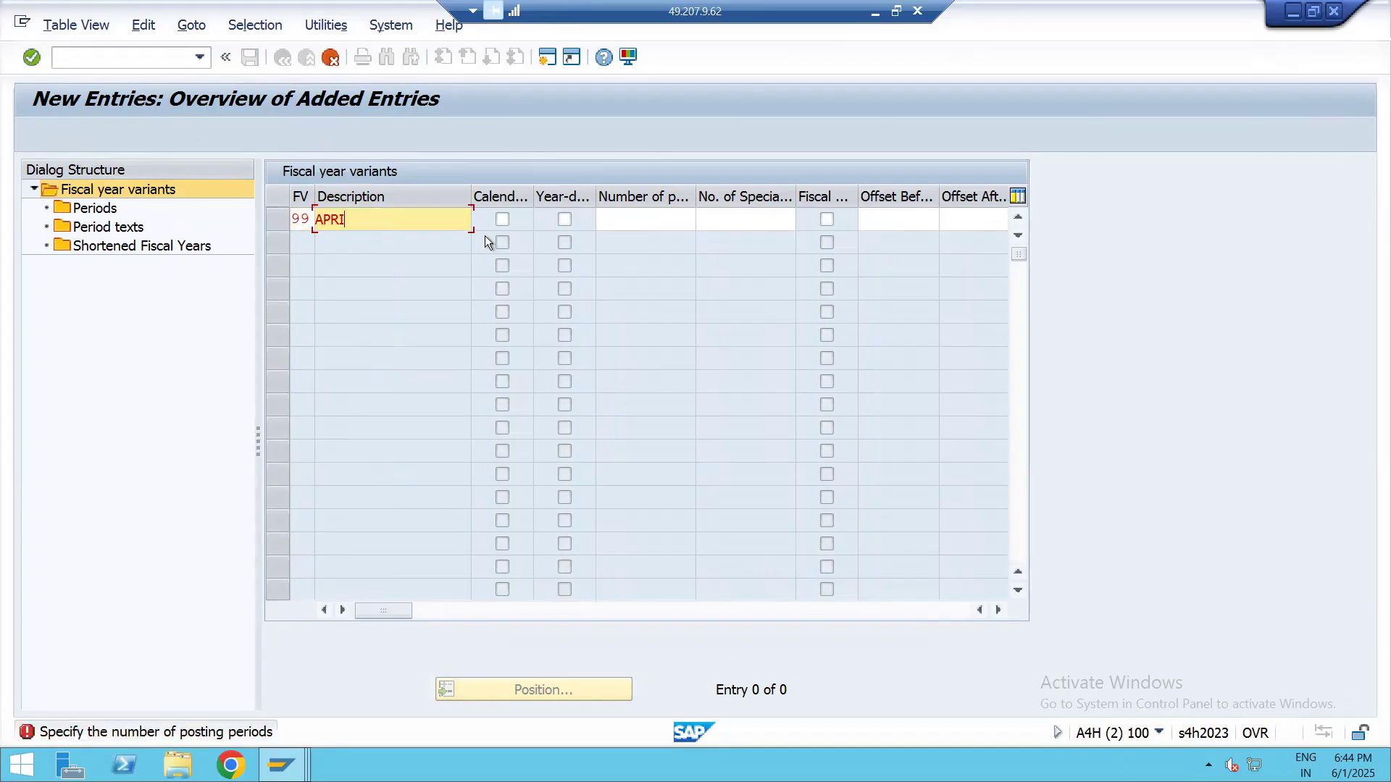
text(L TO MARCH)
Set the new variant to 12 posting periods and 4 special periods, and submit the entry
click(658, 220)
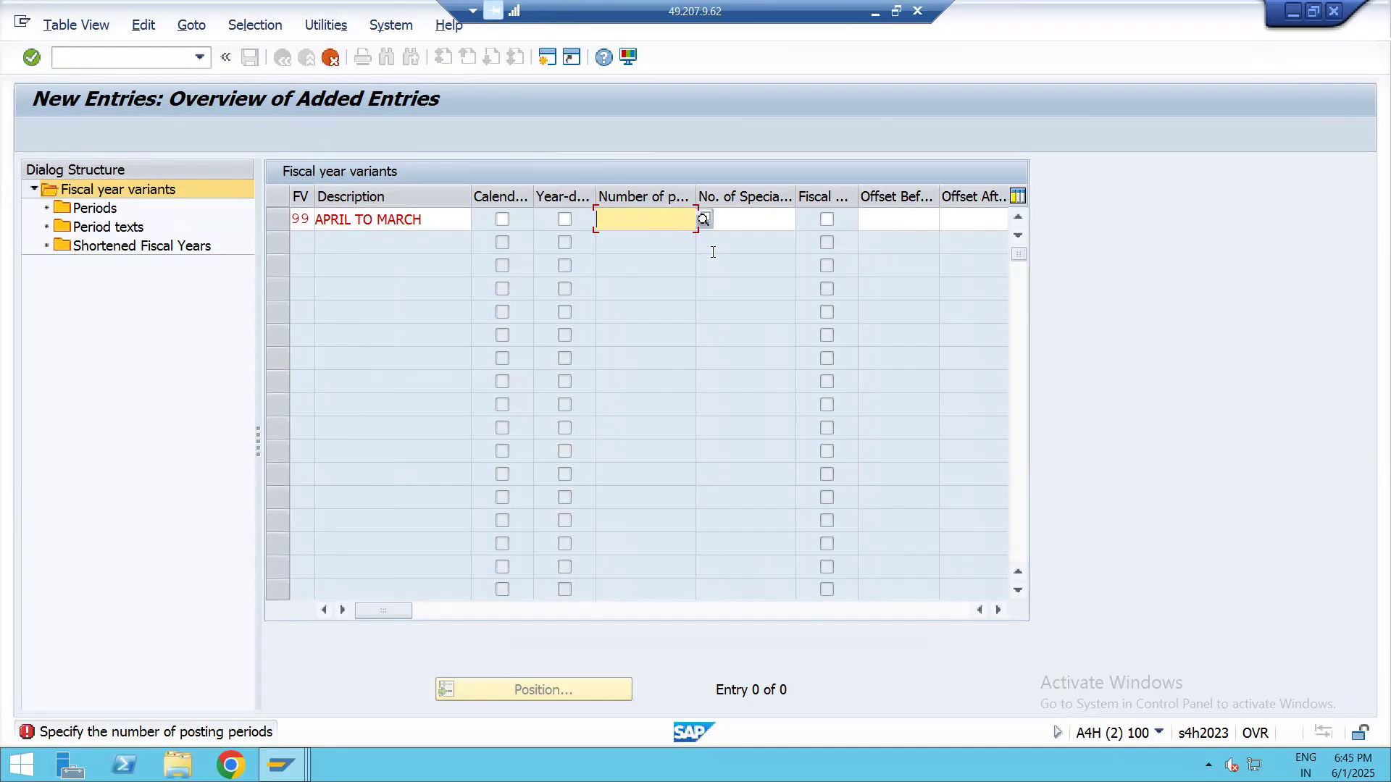
text(12)
click(780, 229)
text(4)
key(Return)
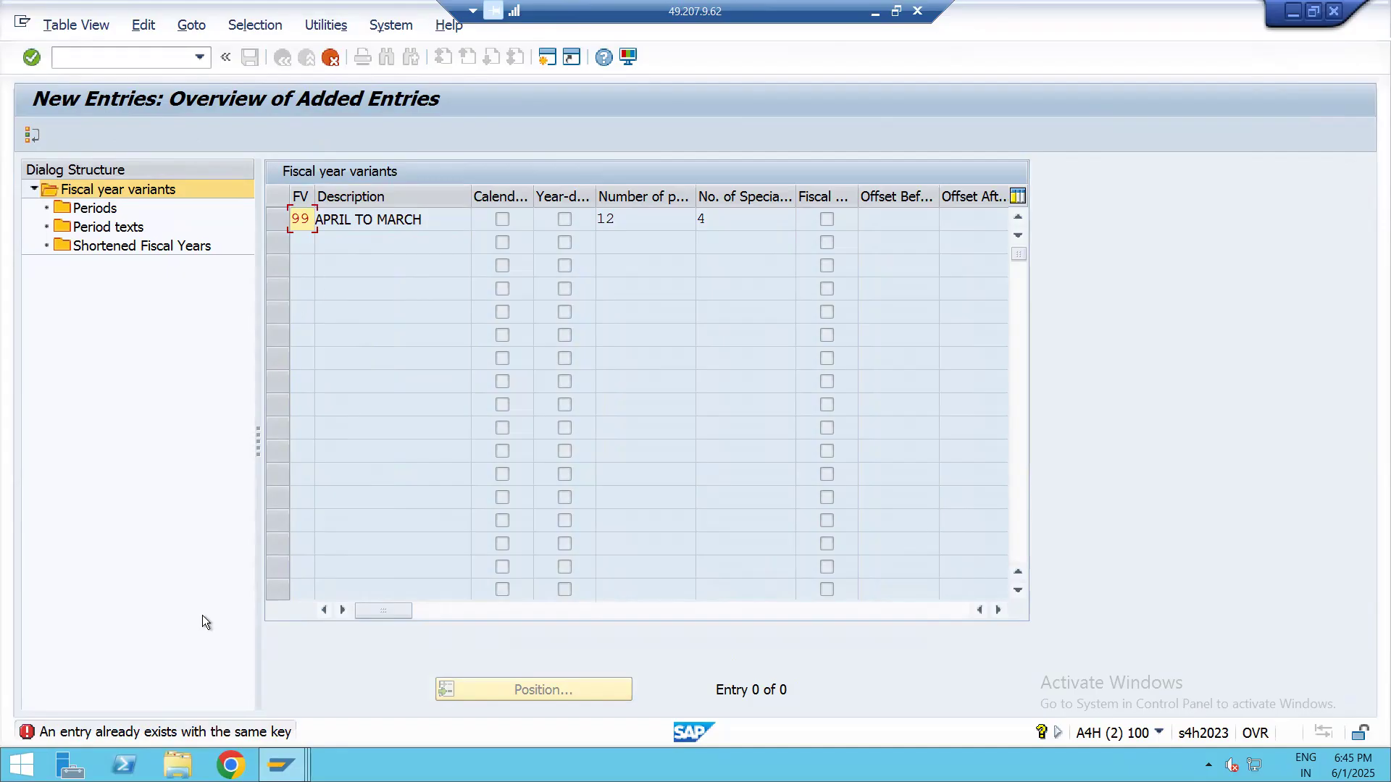
Try 88 as the key of the APRIL TO MARCH variant
click(312, 220)
key(BackSpace)
key(BackSpace)
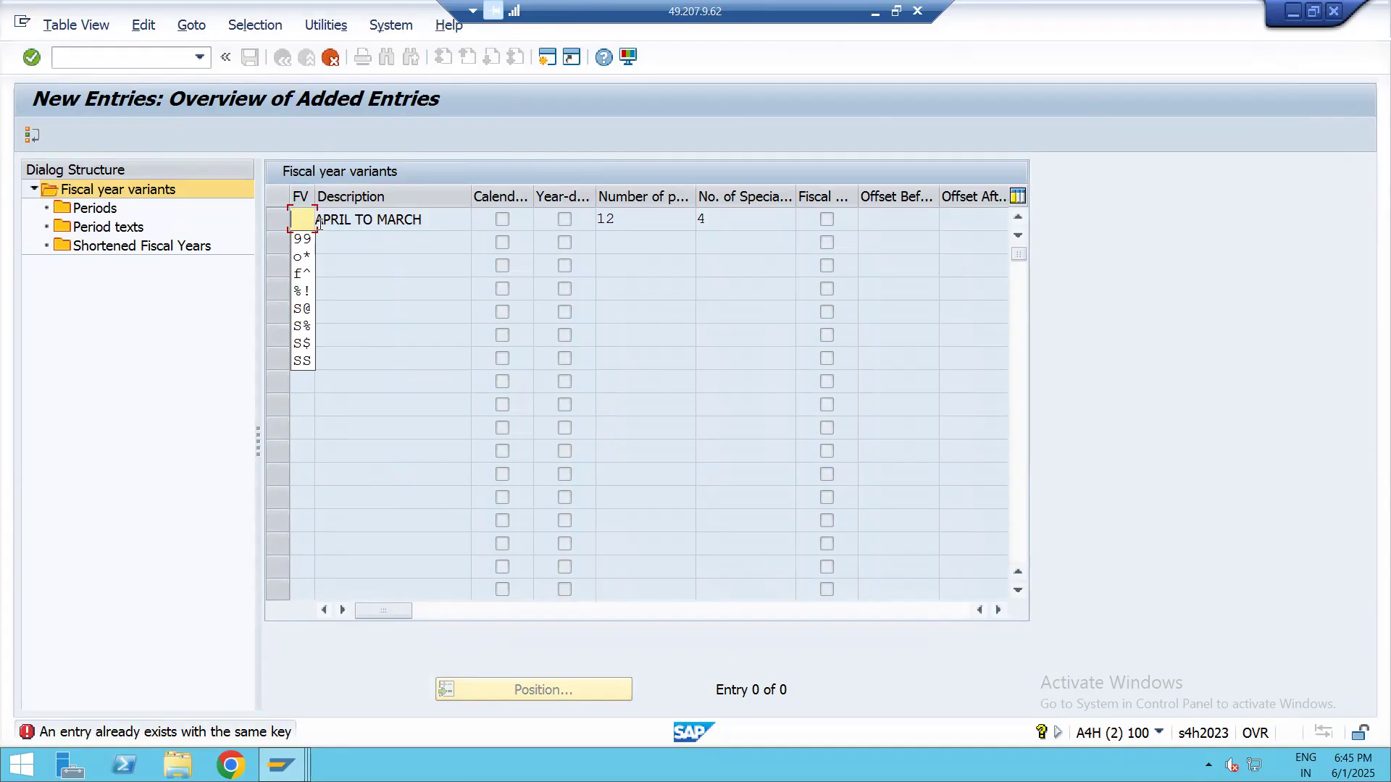
text(88)
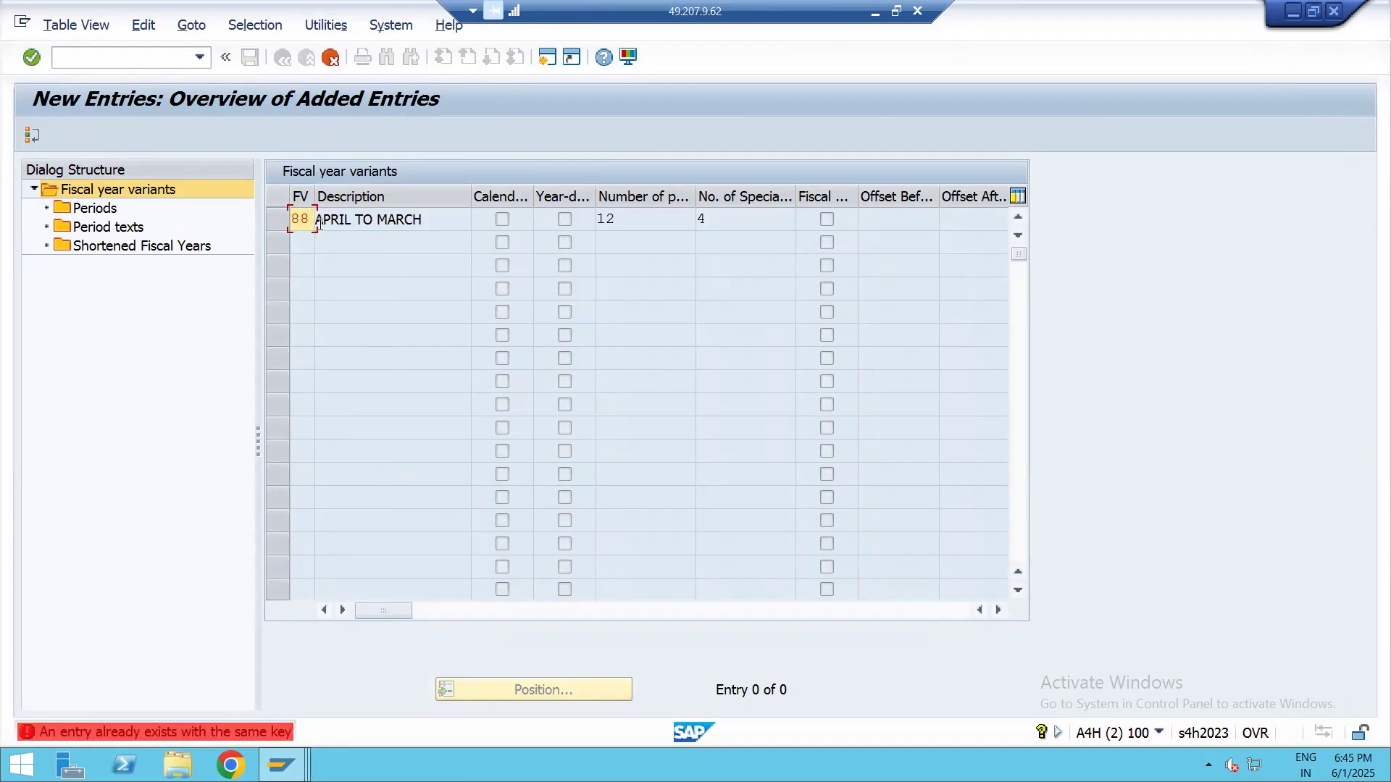
mouse_move(281, 765)
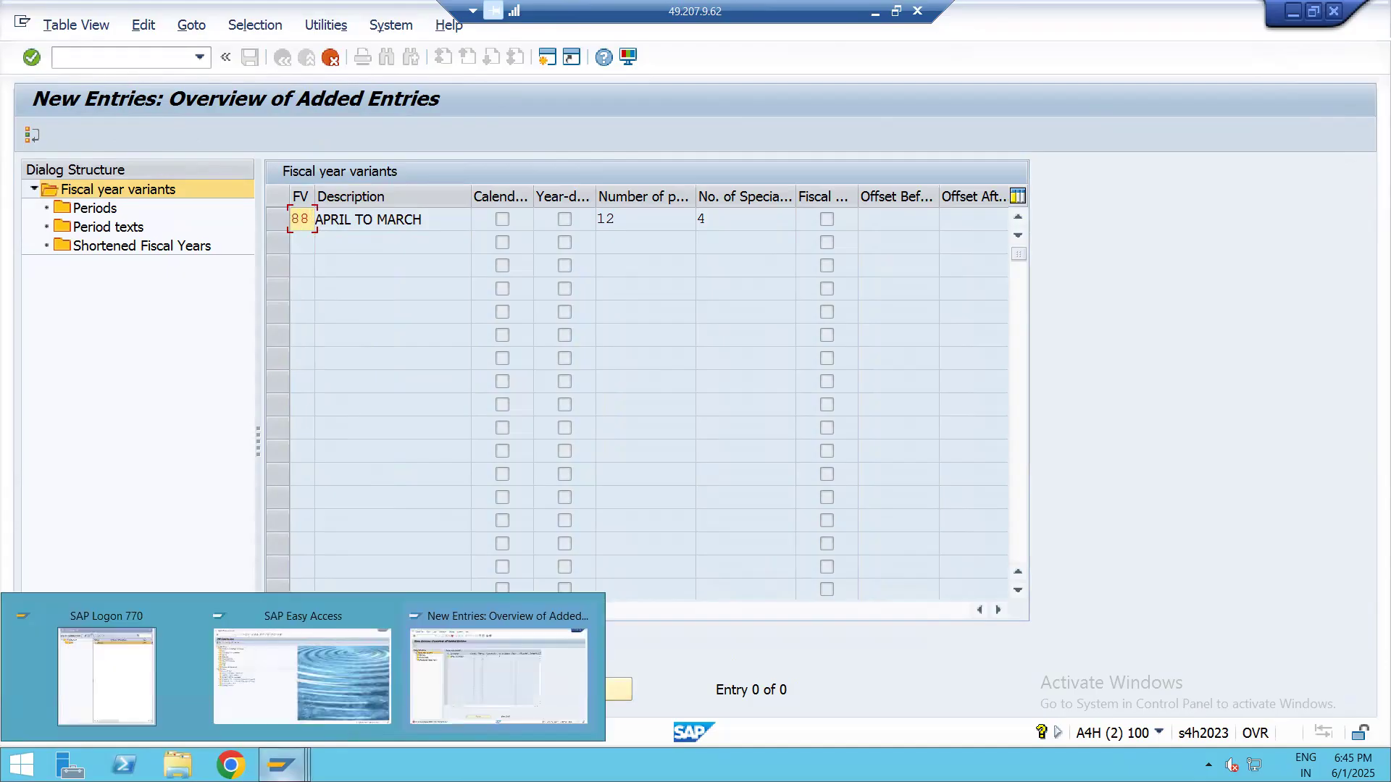
Set the key of the APRIL TO MARCH variant to ^P and submit the entry
key(BackSpace)
key(BackSpace)
text(^)
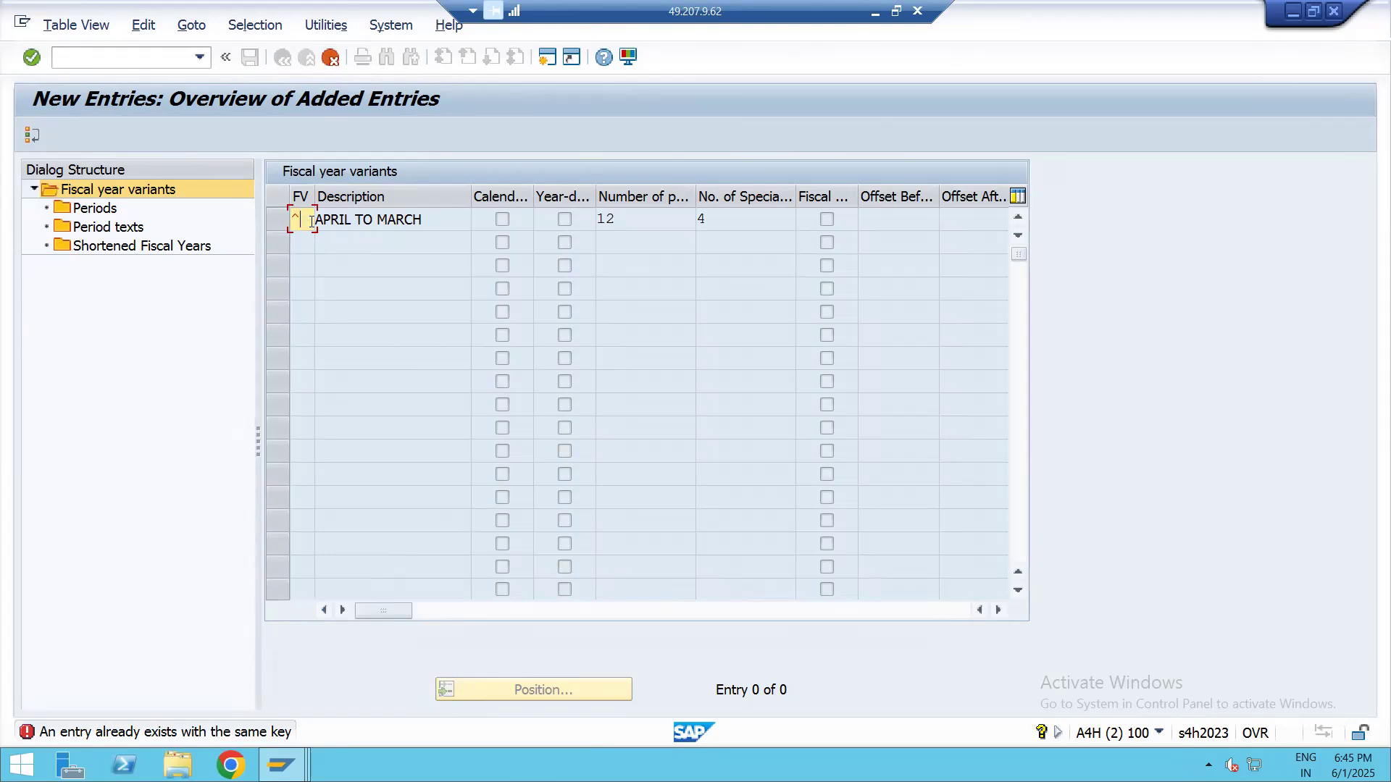
text(P)
key(Return)
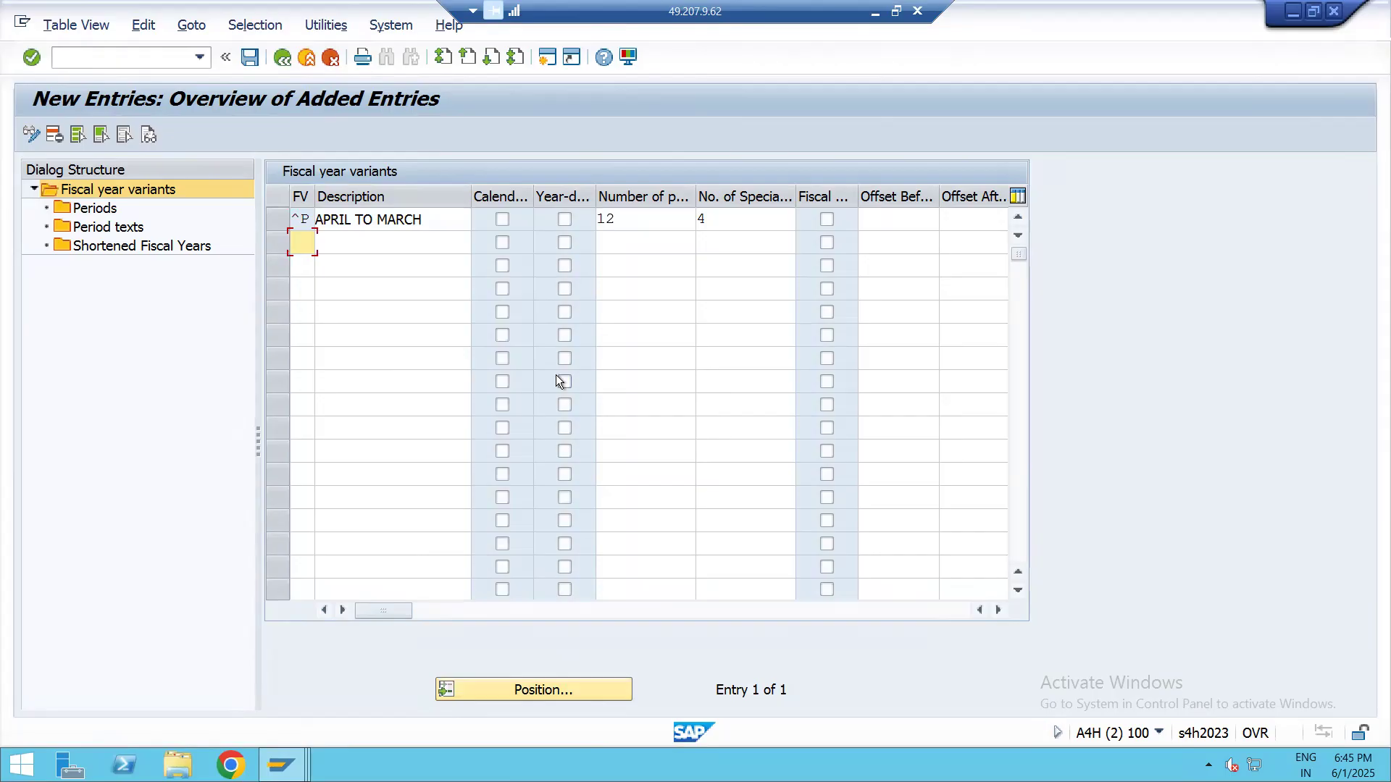
Start new period entries for fiscal year variant ^P, enter months 1, 2, 3 and 4, and submit them
click(279, 219)
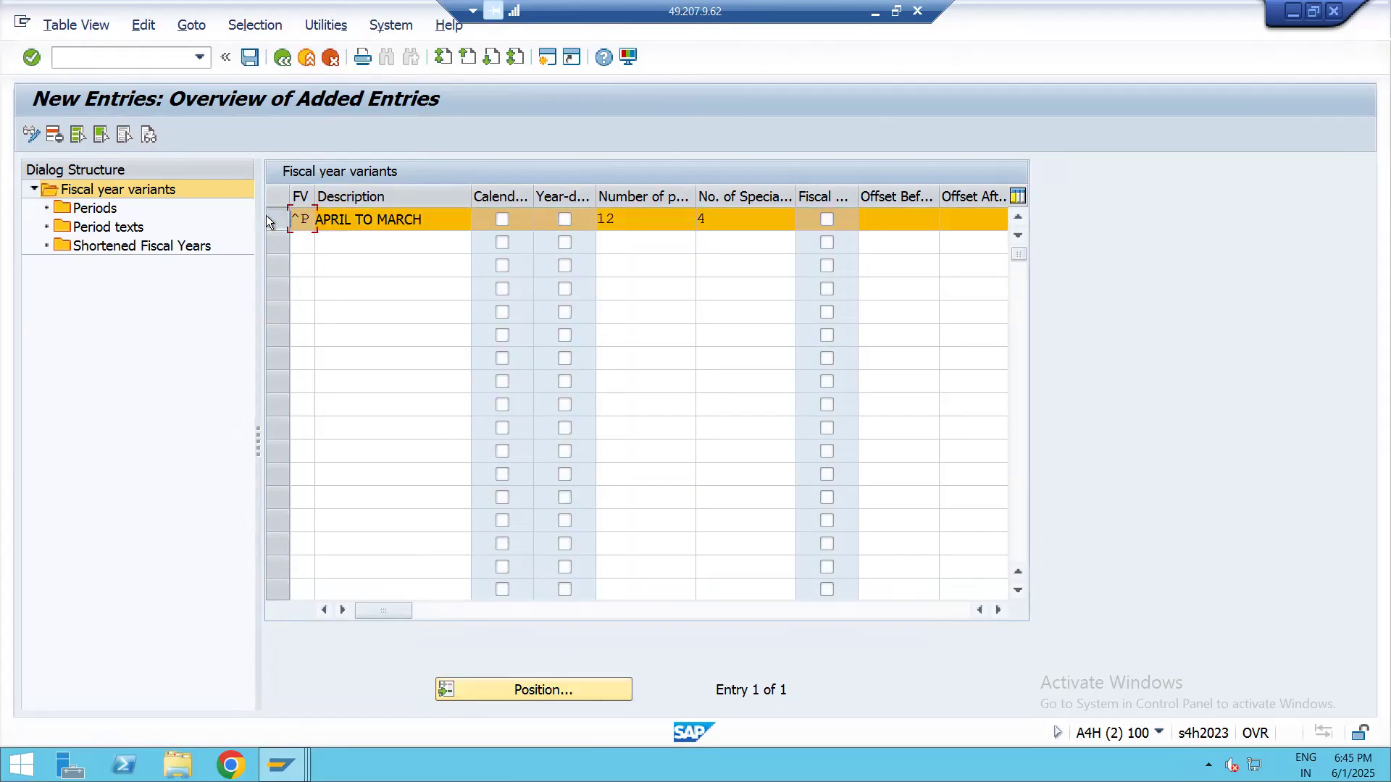
double_click(106, 208)
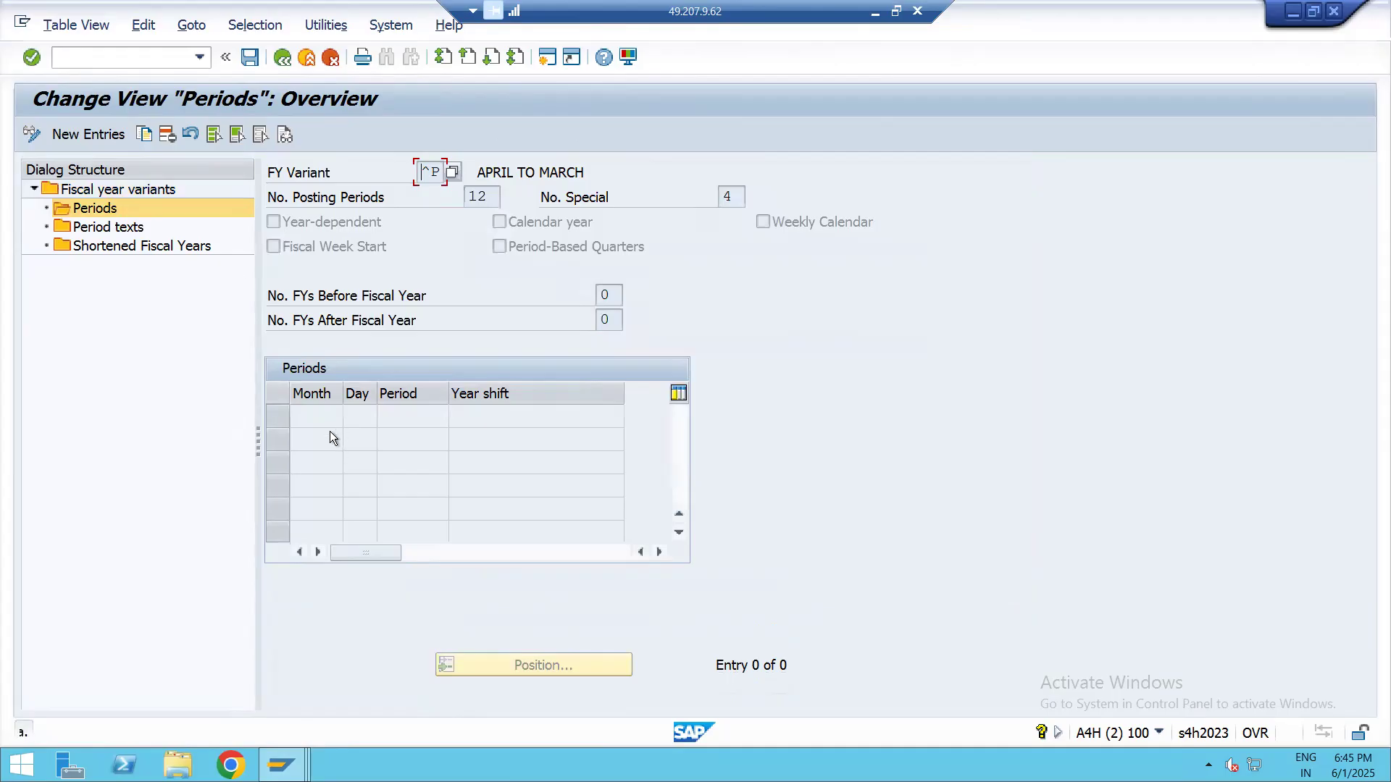
click(88, 134)
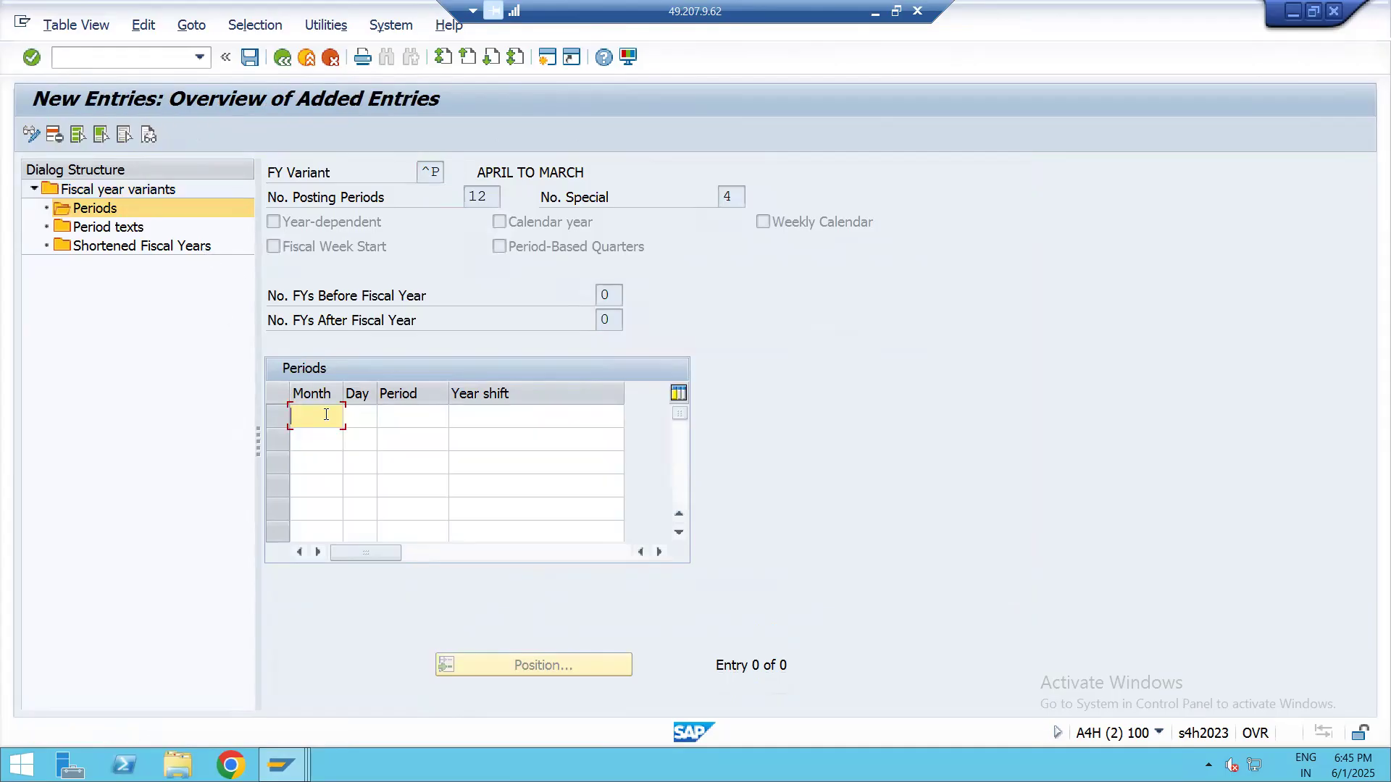
text(1)
click(322, 438)
text(2)
click(310, 481)
click(310, 464)
text(3)
click(302, 493)
text(4)
key(Return)
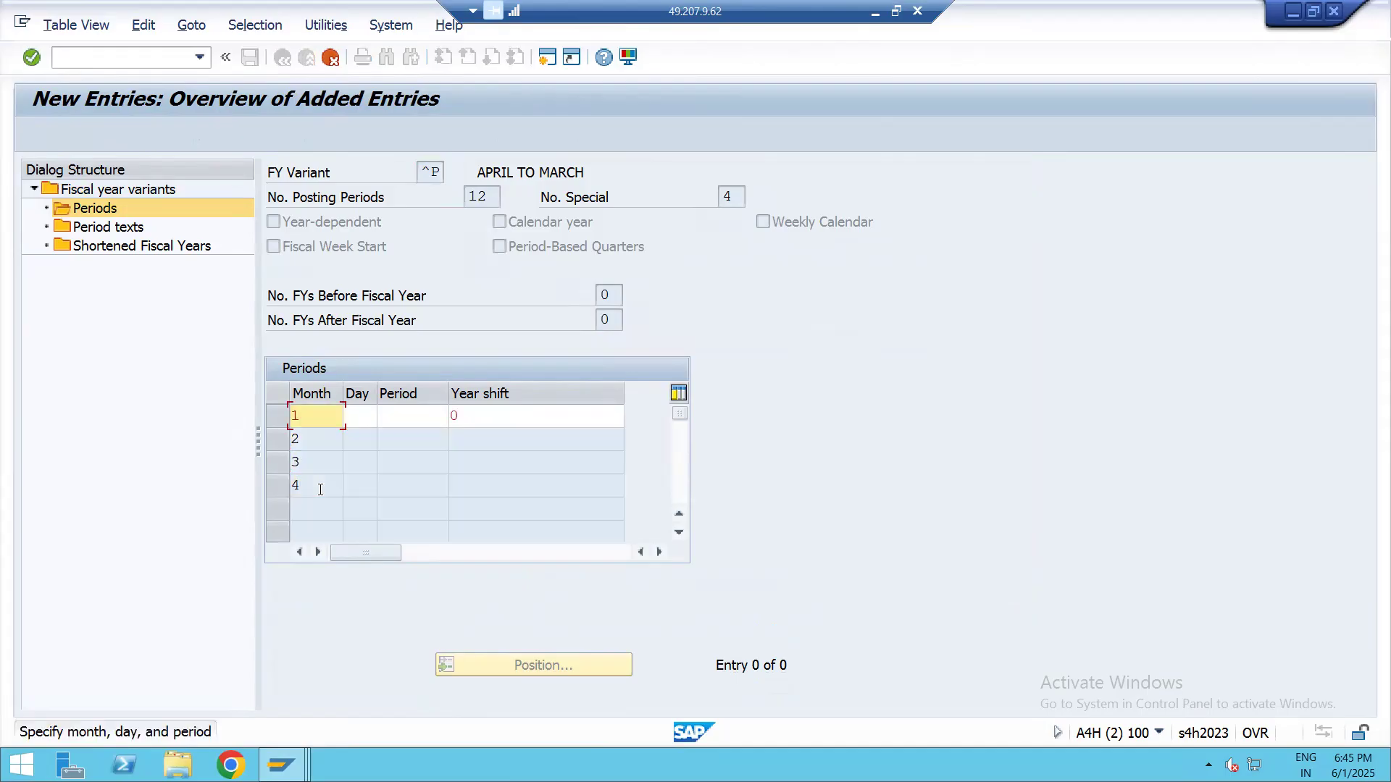
Complete the month 1 row with day 31, period 10 and year shift -1, and submit it
text(31)
click(431, 419)
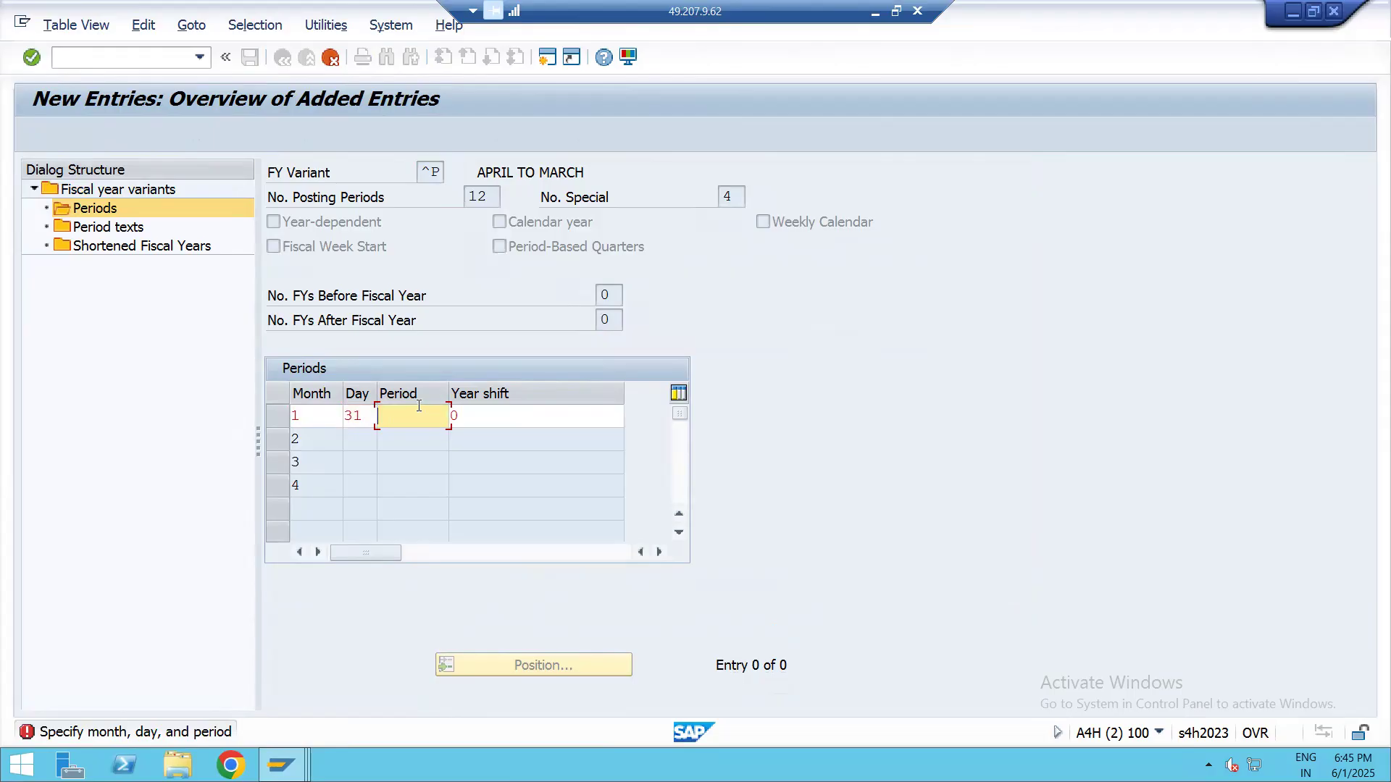
text(10)
click(478, 418)
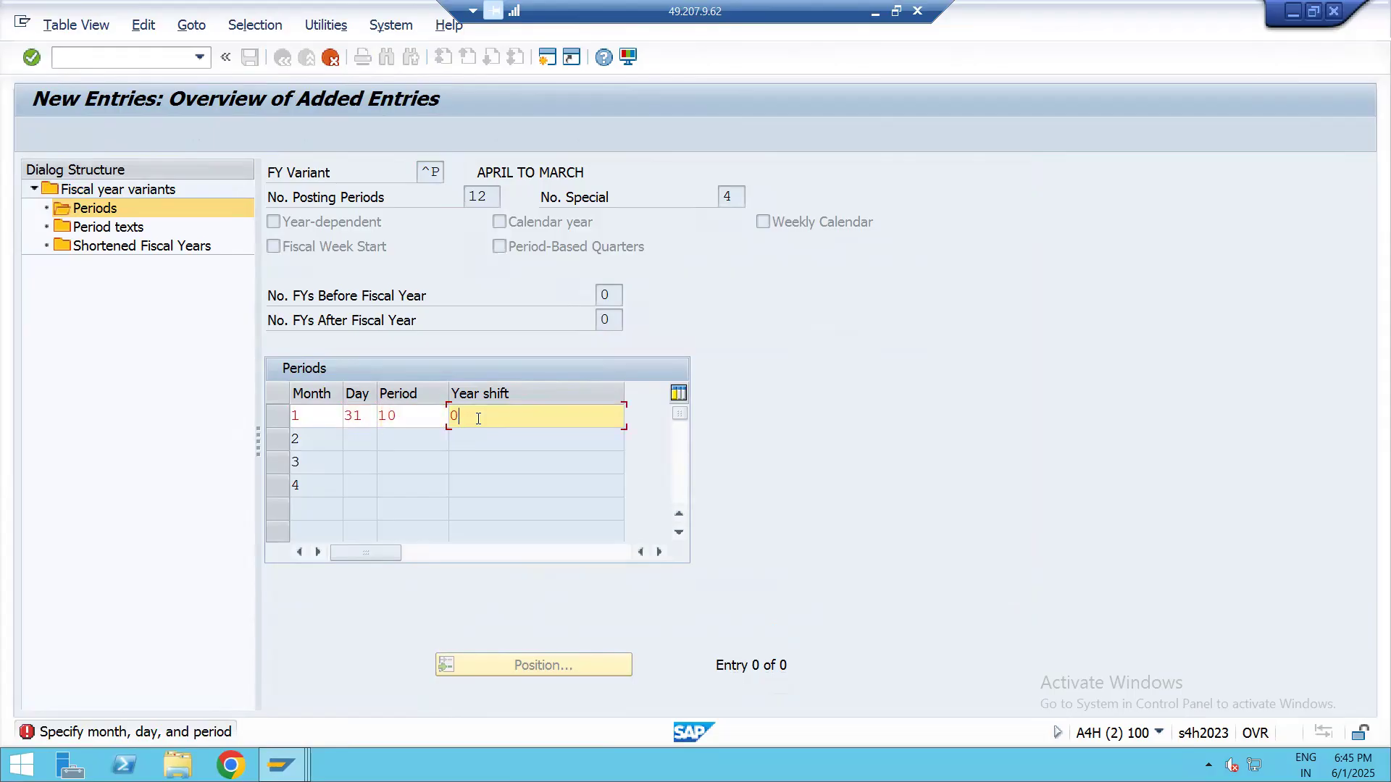
text(-1)
key(Return)
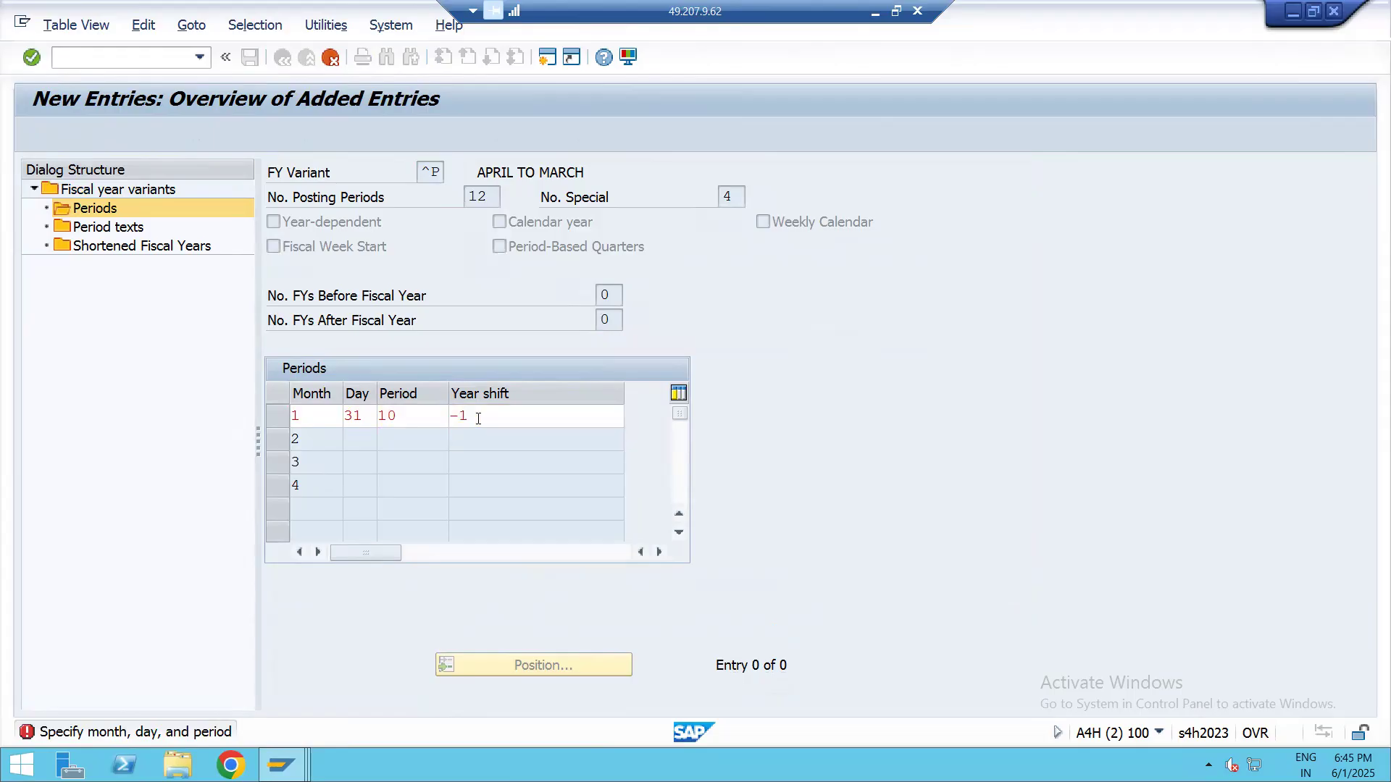
Complete the month 2 row with day 28, period 11 and year shift -1, and submit it
click(359, 439)
text(28)
click(400, 443)
text(11)
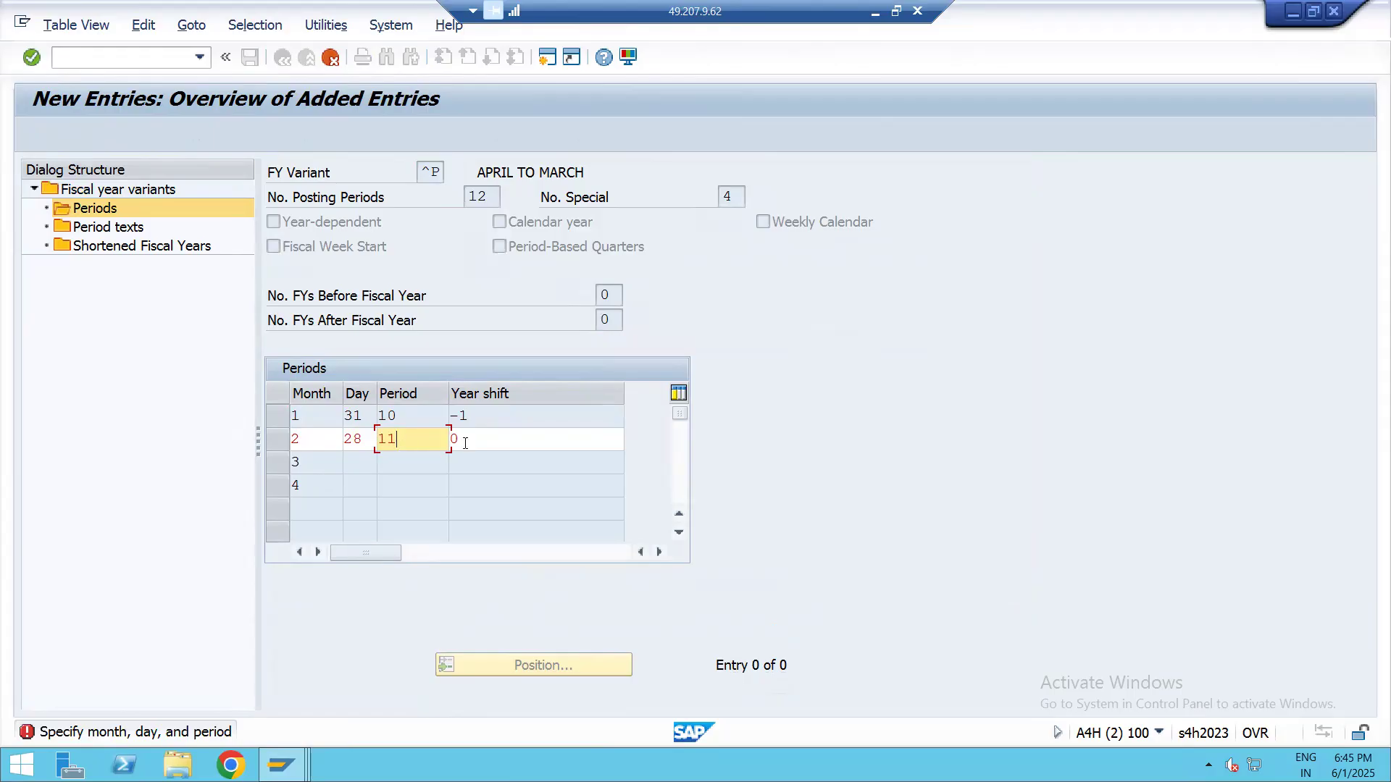
click(511, 447)
text(-1)
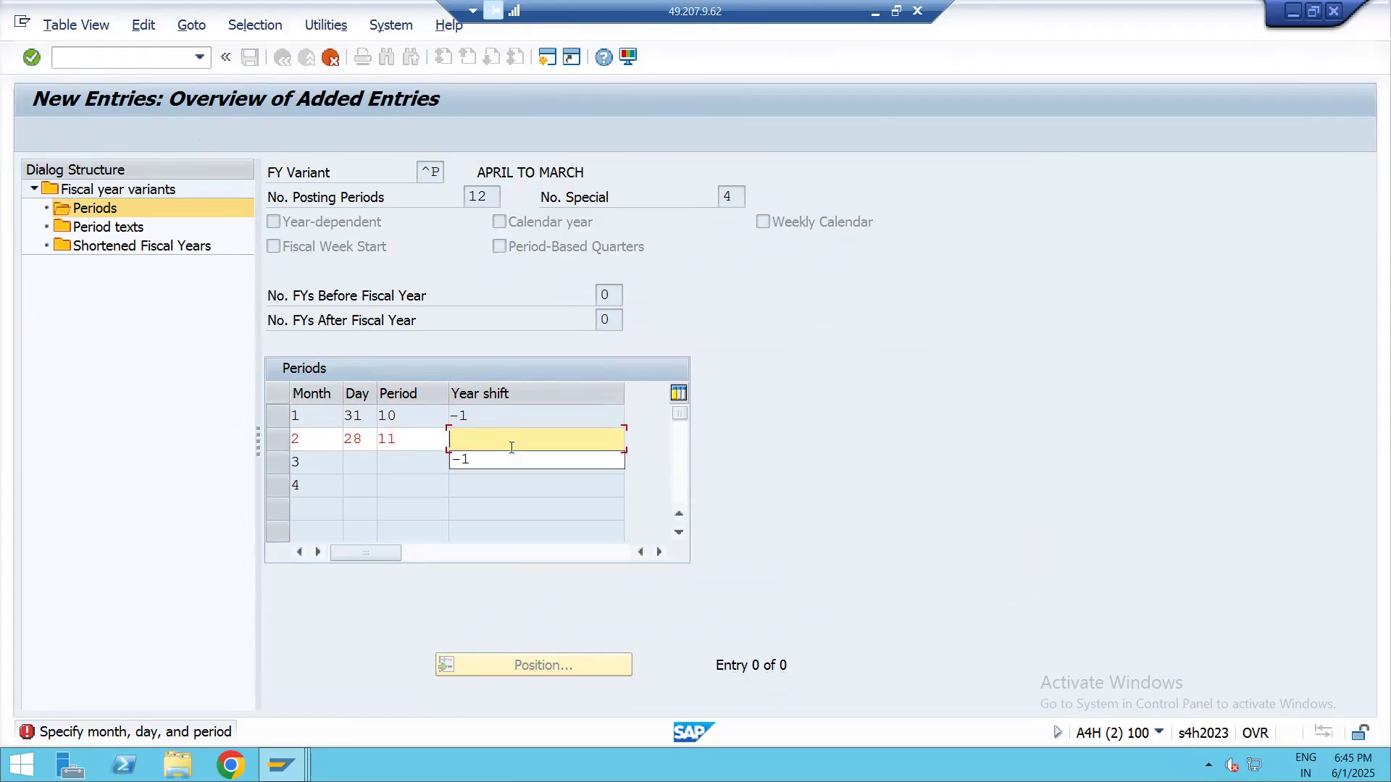
key(Return)
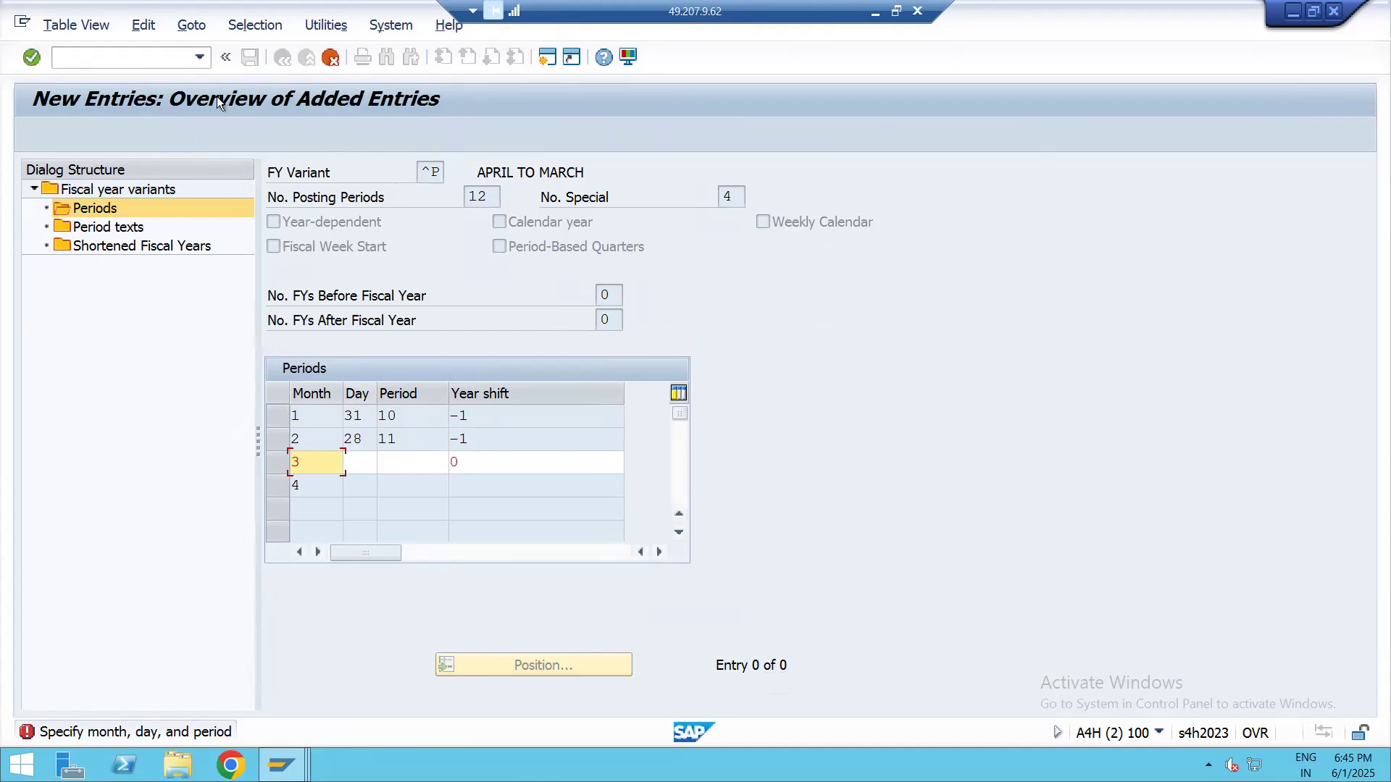
Cancel the remaining period entries and leave fiscal year variant maintenance for the IMG structure without saving
key(F12)
click(362, 411)
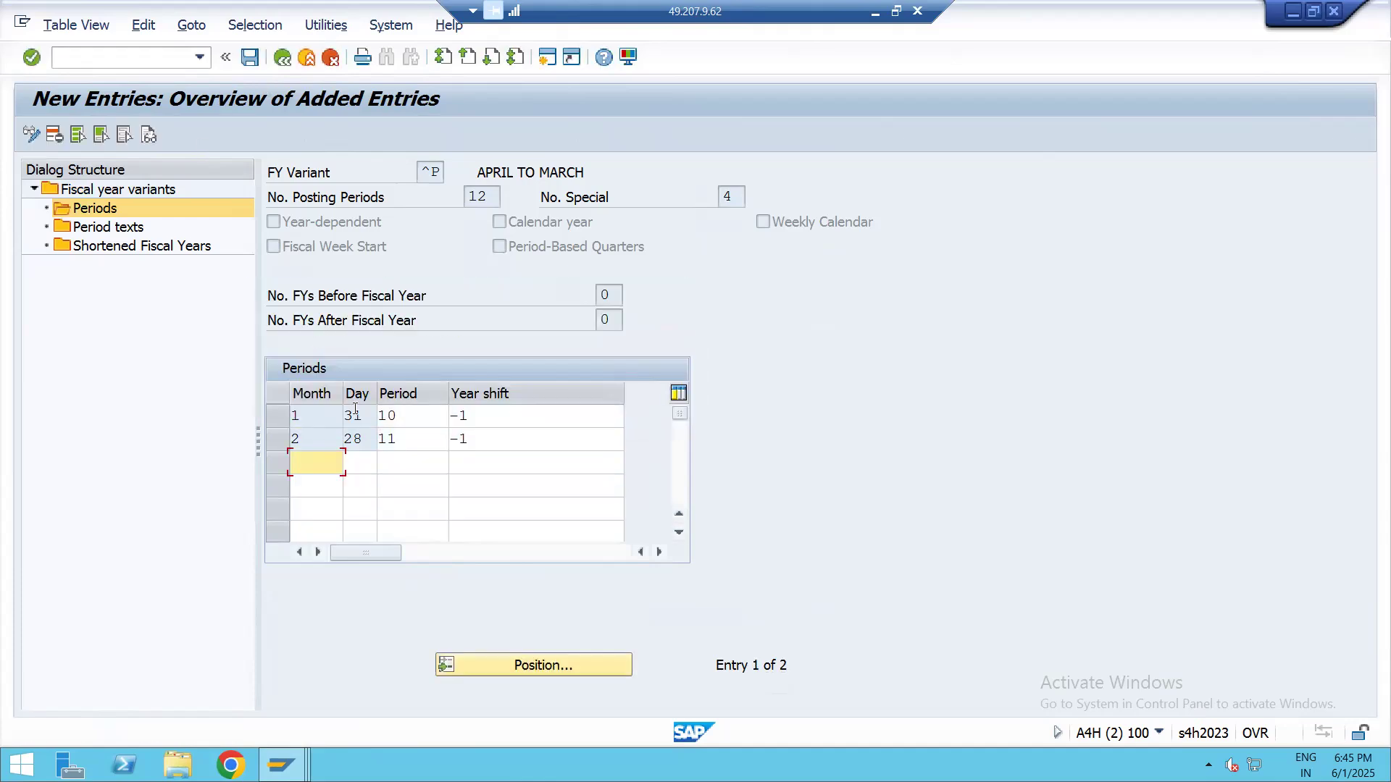
click(332, 62)
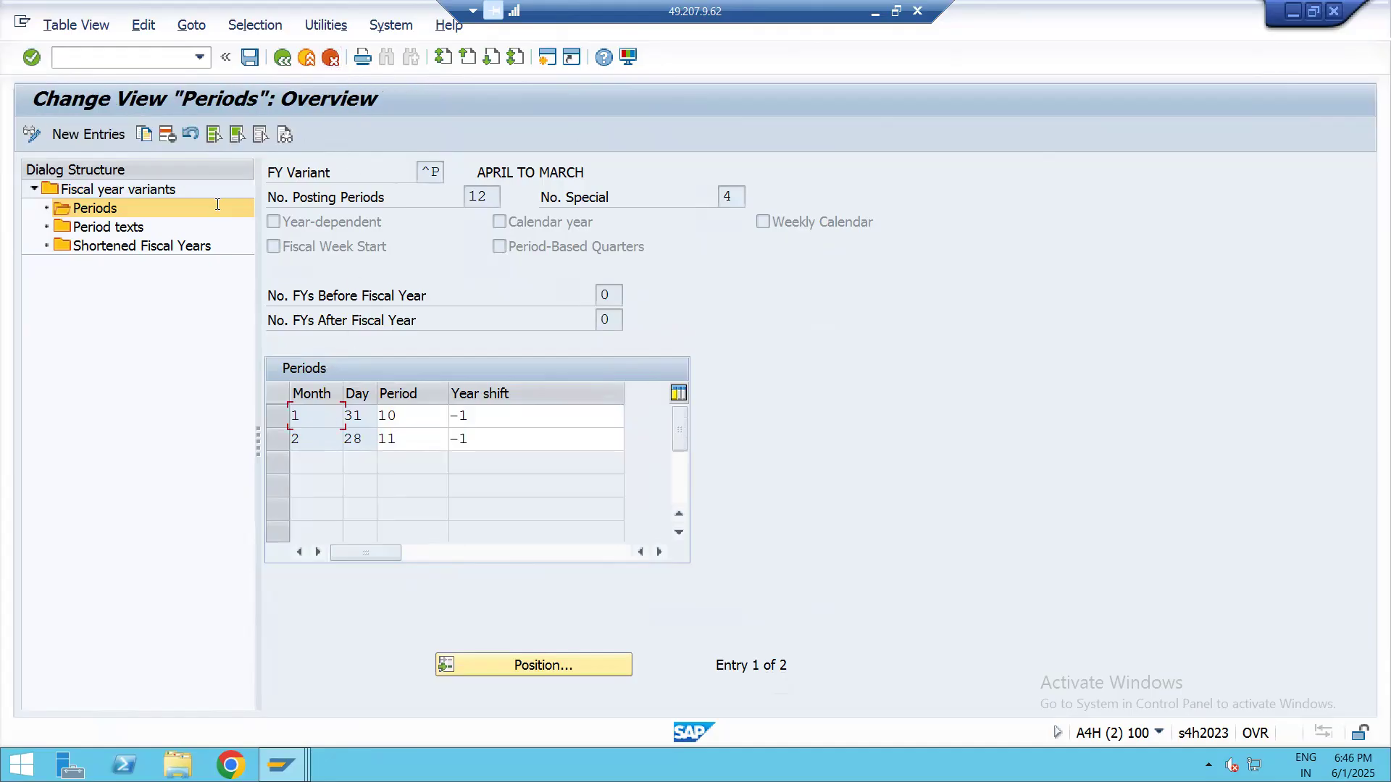
click(332, 62)
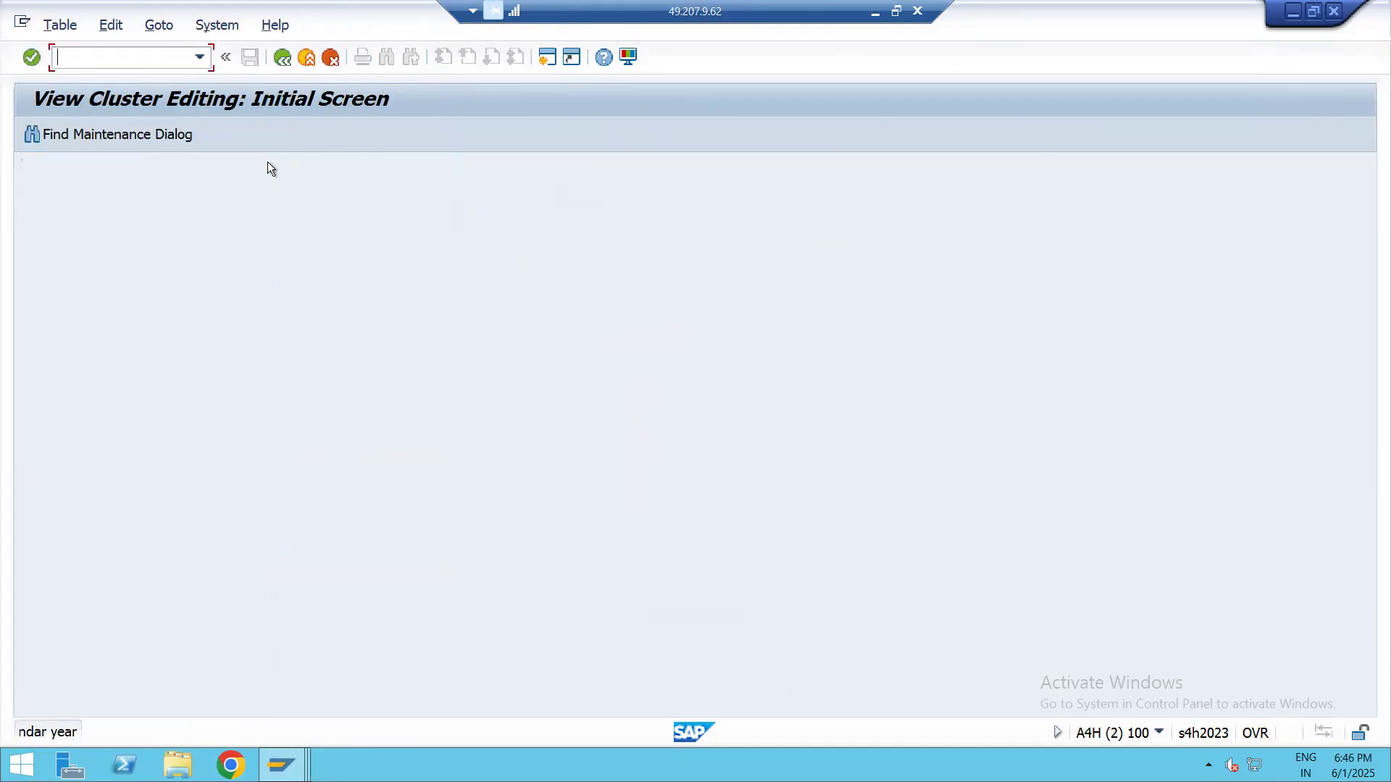
click(331, 61)
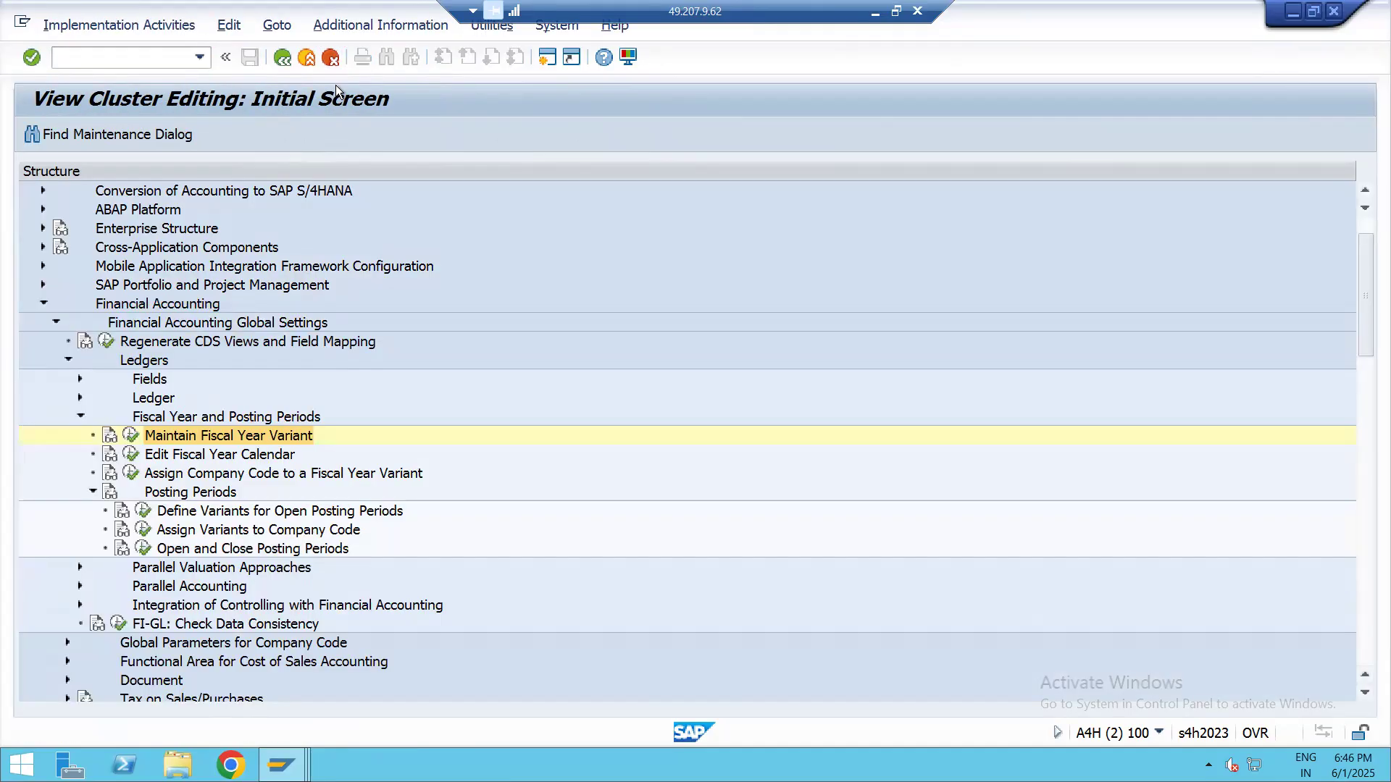
Look up fiscal year variant V3, examine its periods, and return to the IMG structure
click(131, 437)
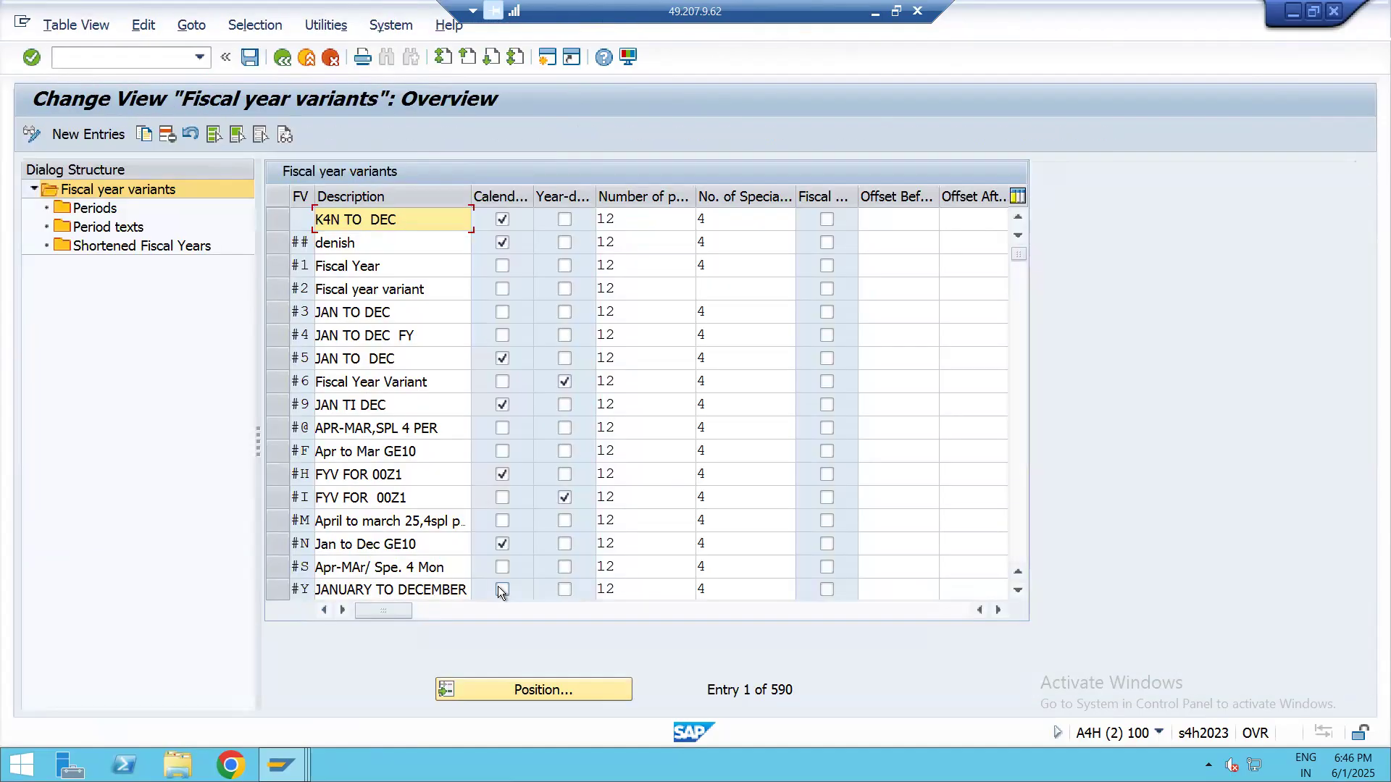
click(498, 690)
text(V3)
key(Return)
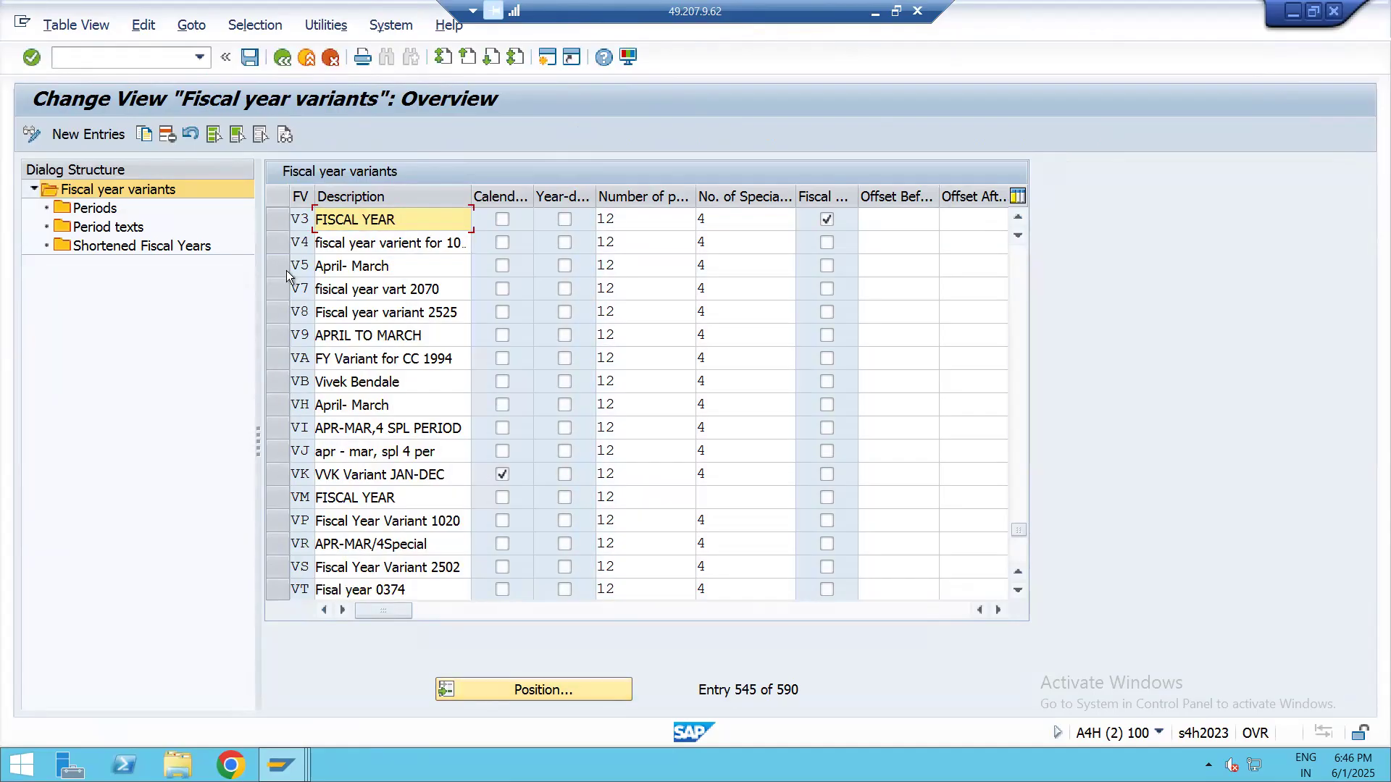
click(279, 225)
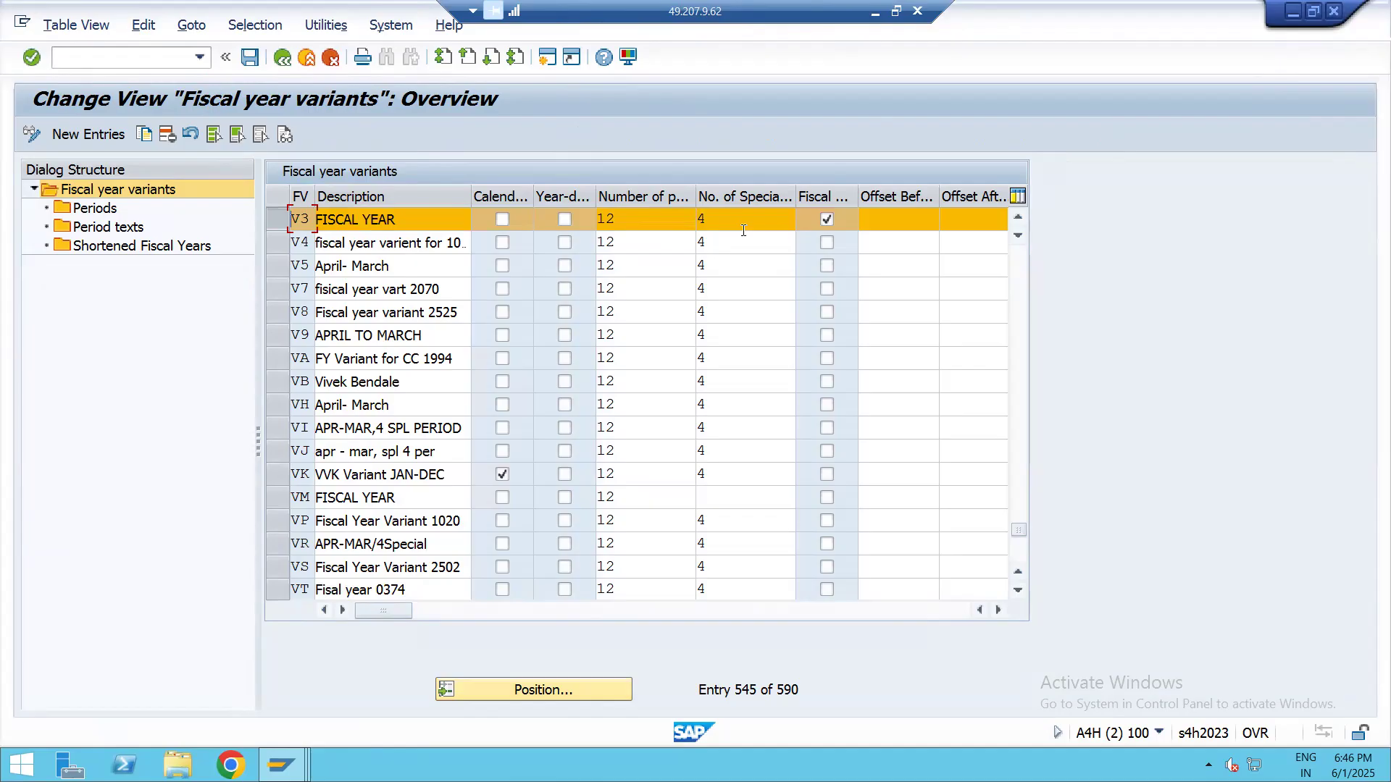
click(76, 208)
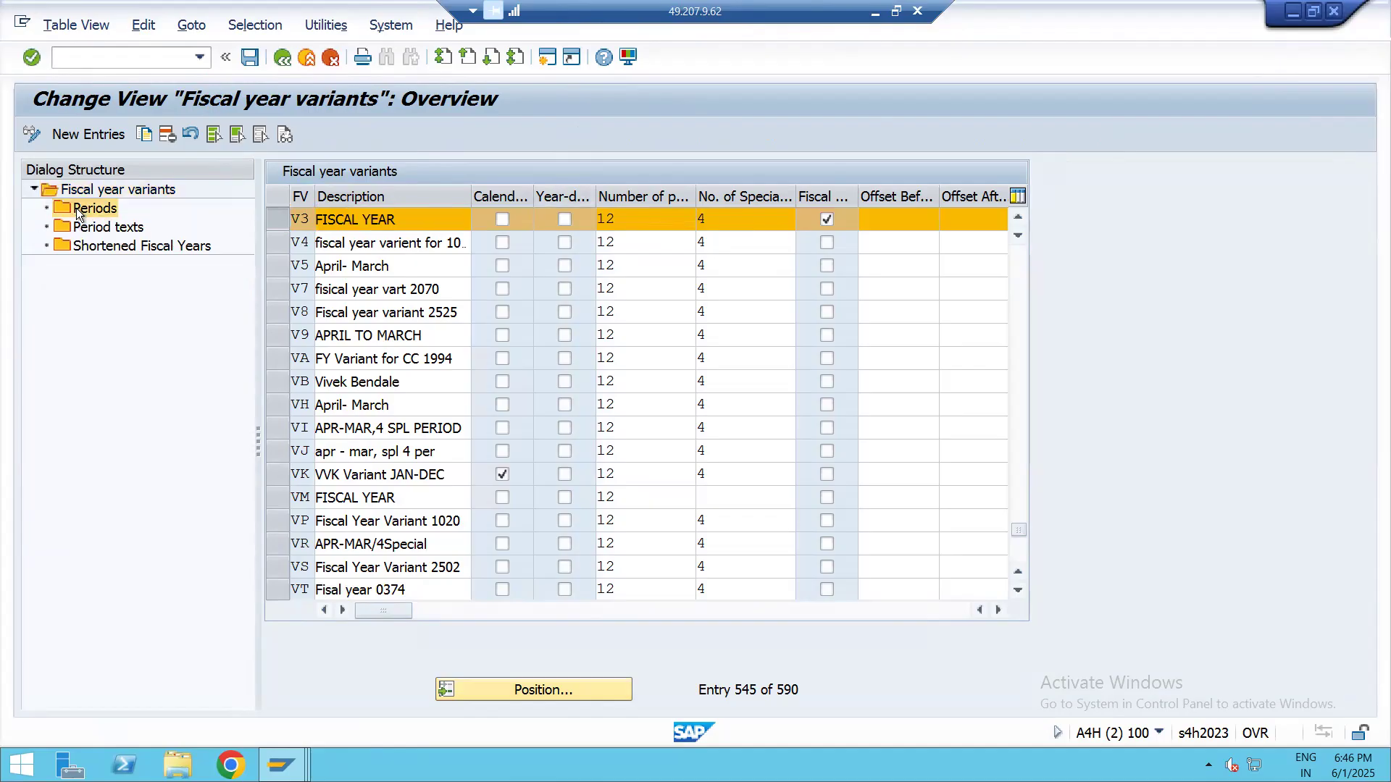
double_click(76, 208)
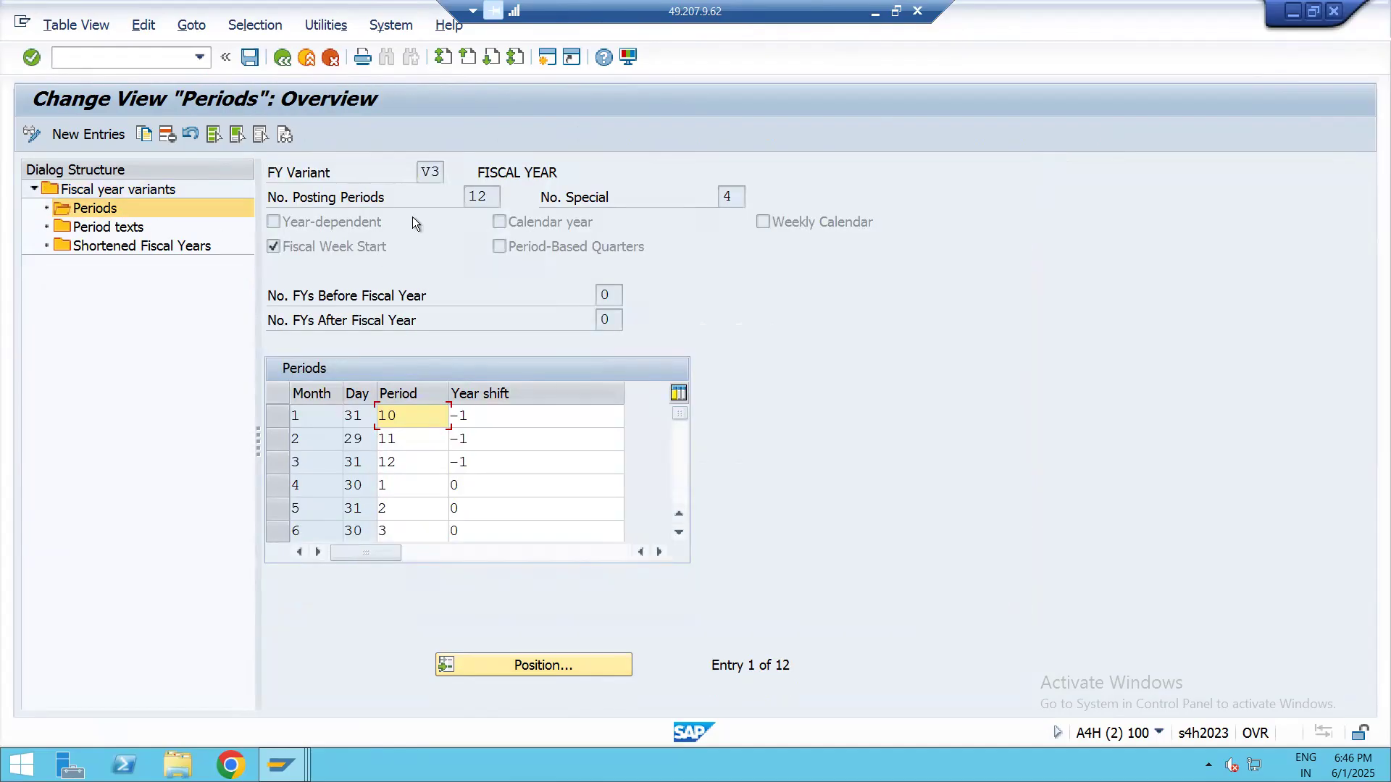
click(282, 58)
click(284, 58)
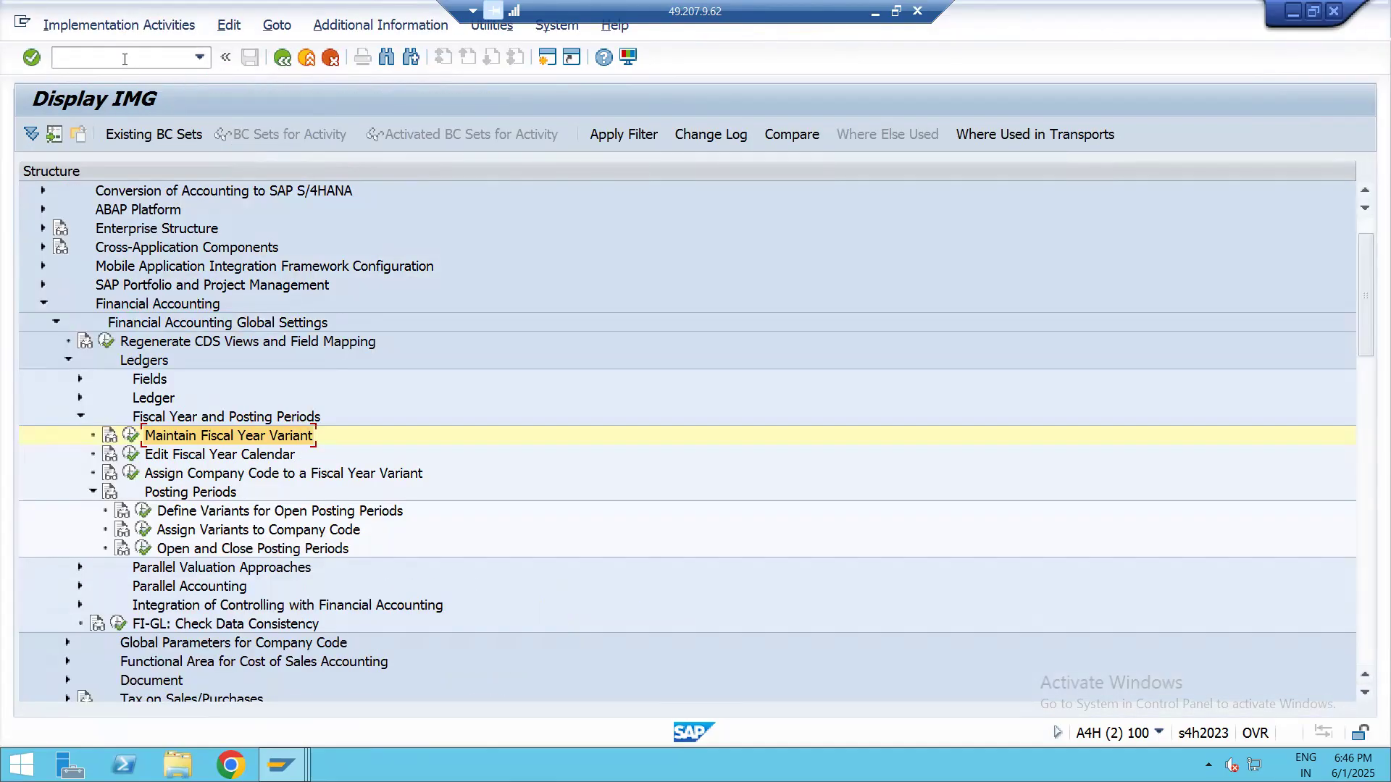
Open the assignment of company codes to fiscal year variants and go to the entry for company code lap1
click(272, 476)
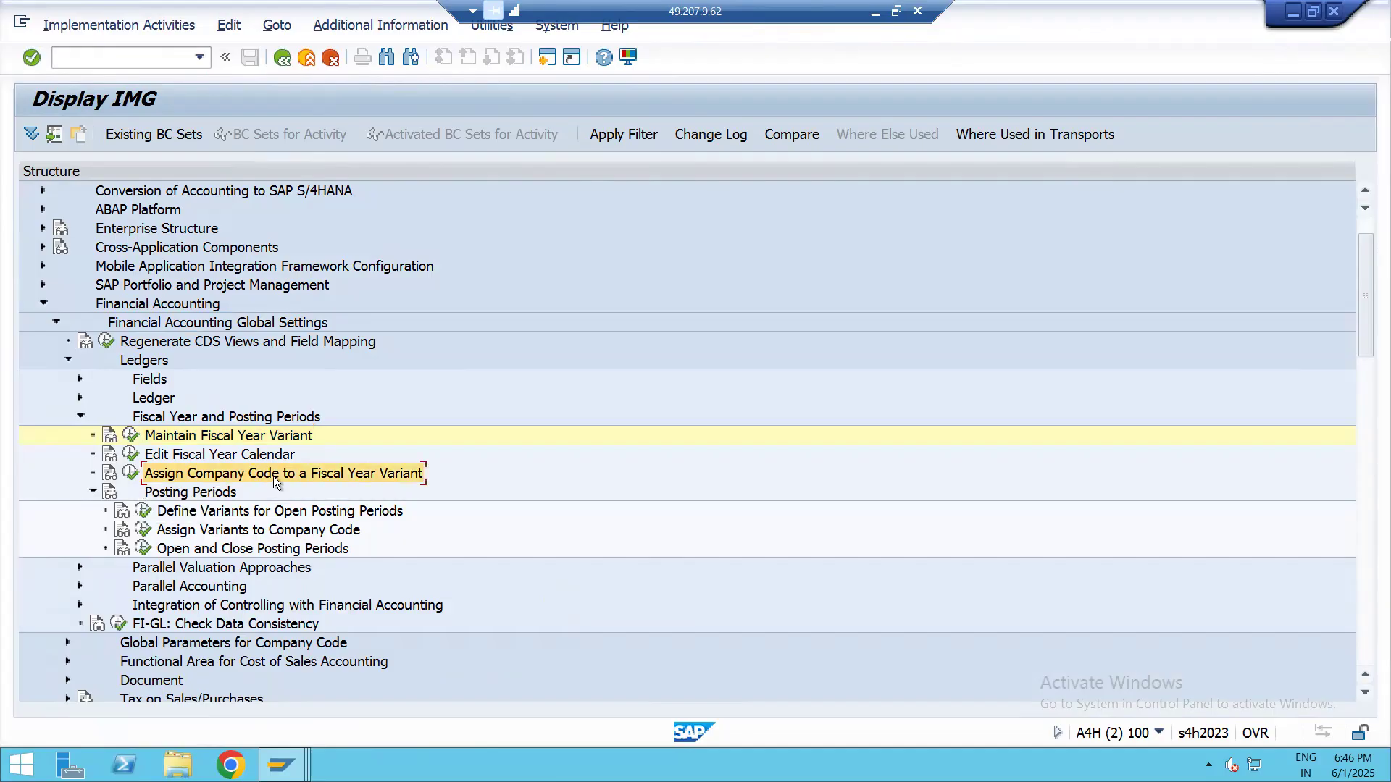
click(129, 473)
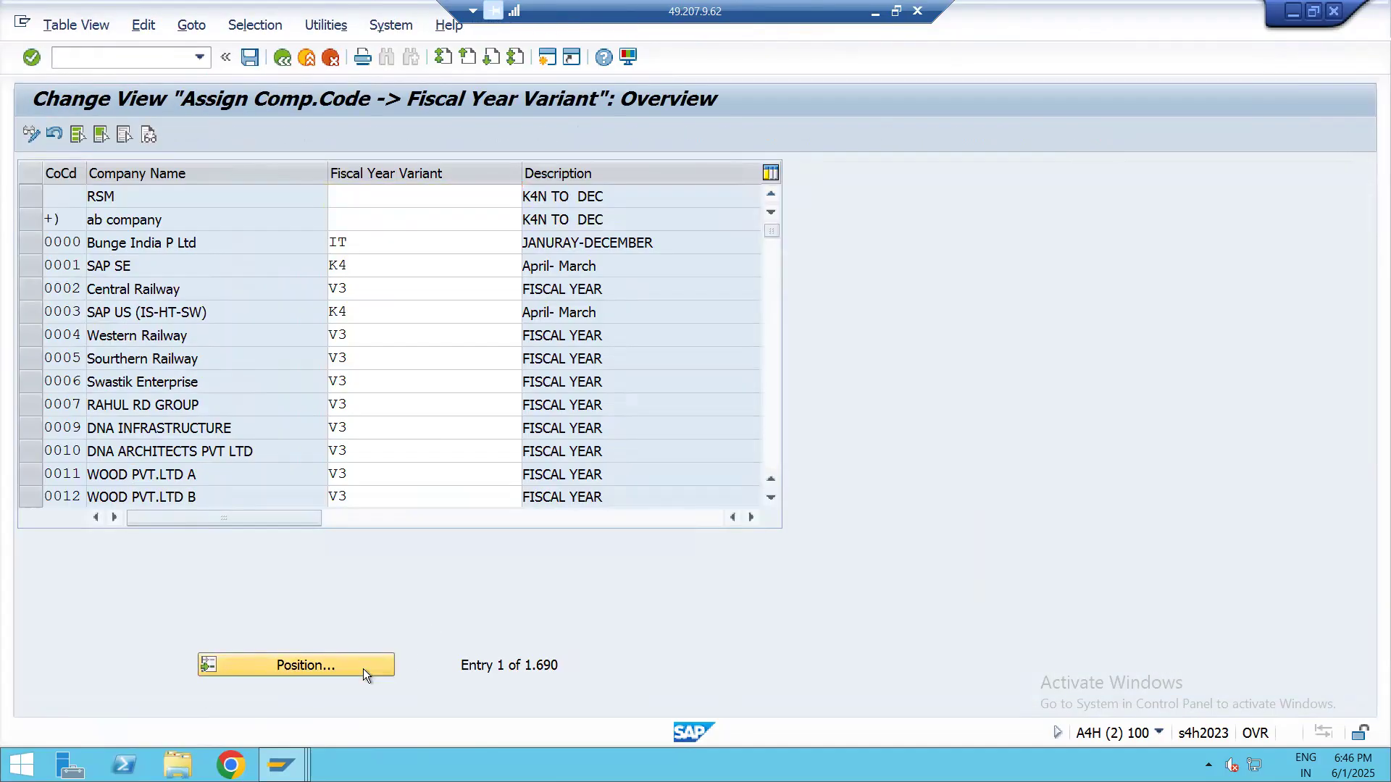
click(363, 668)
text(LAP)
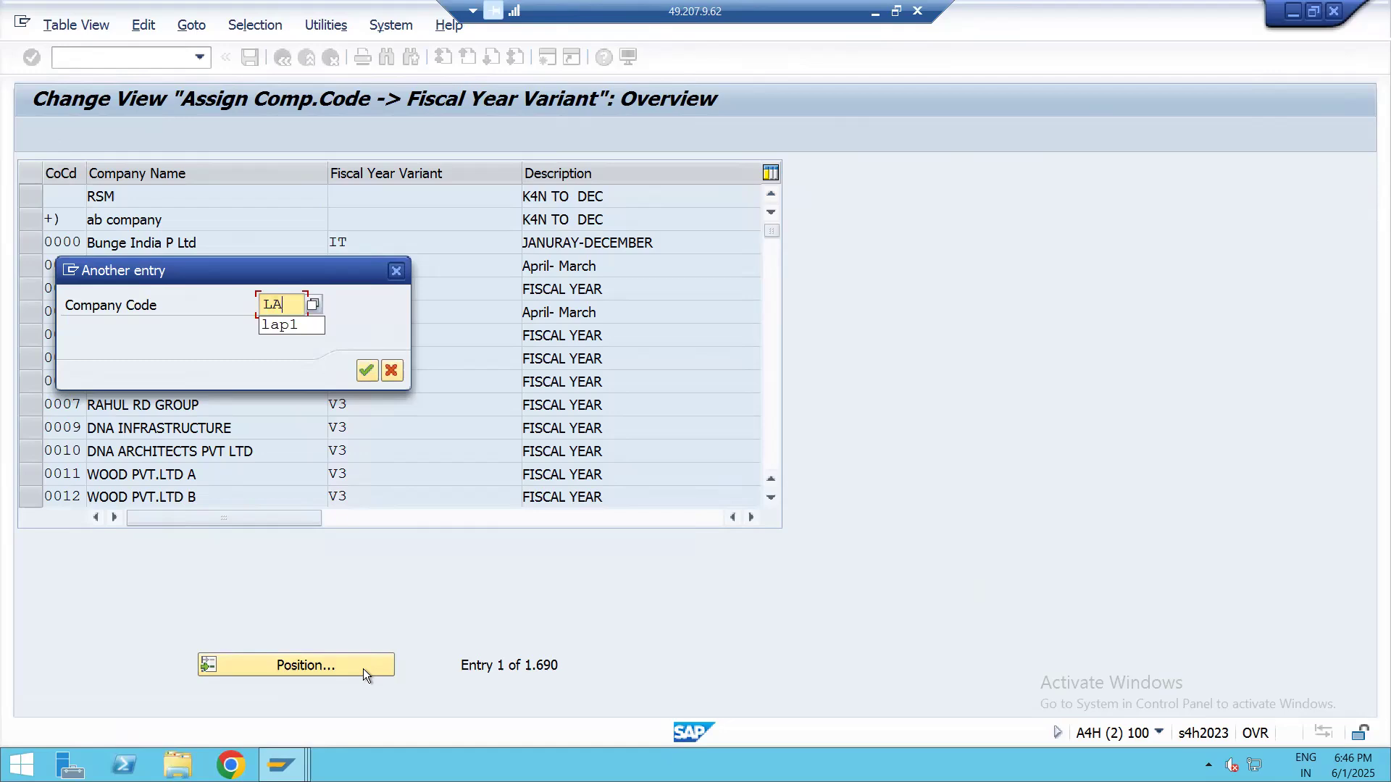
key(Down)
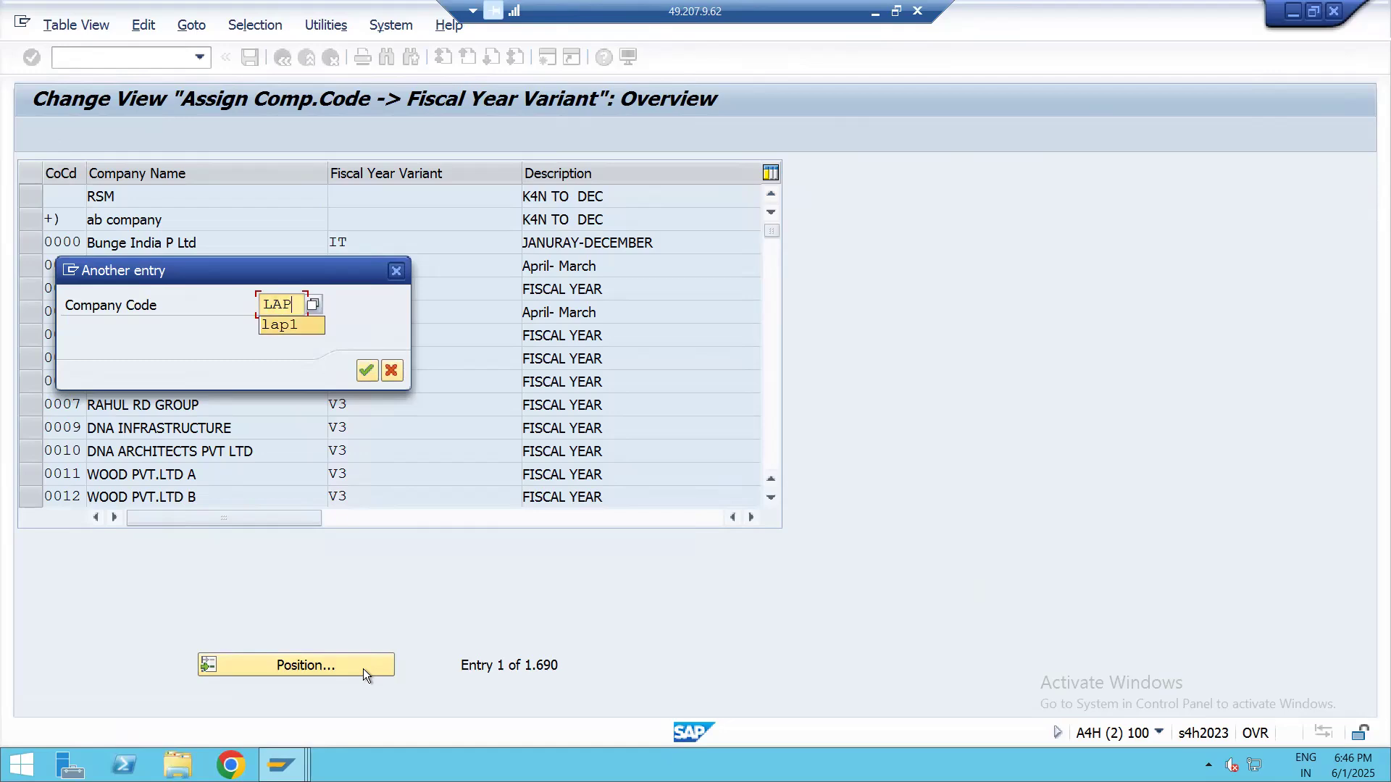
key(Return)
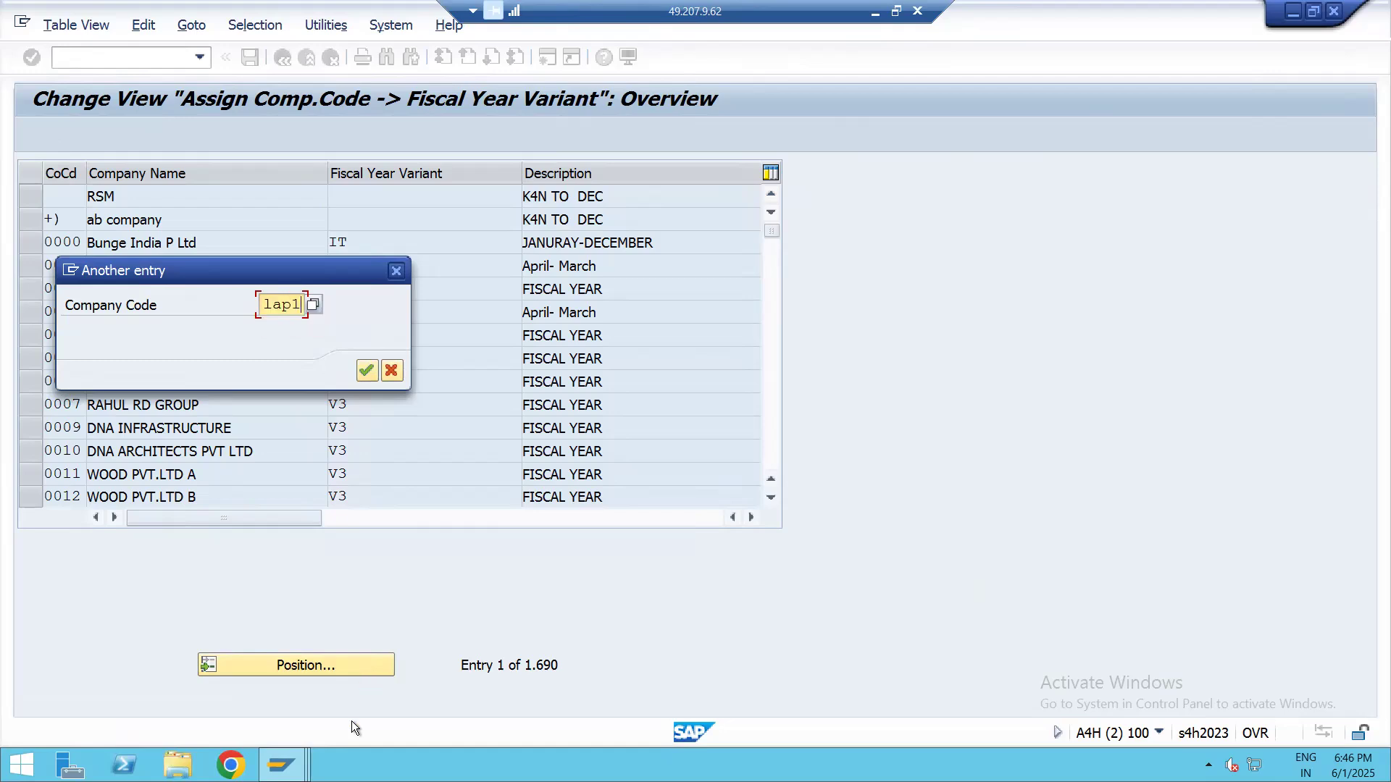
key(Return)
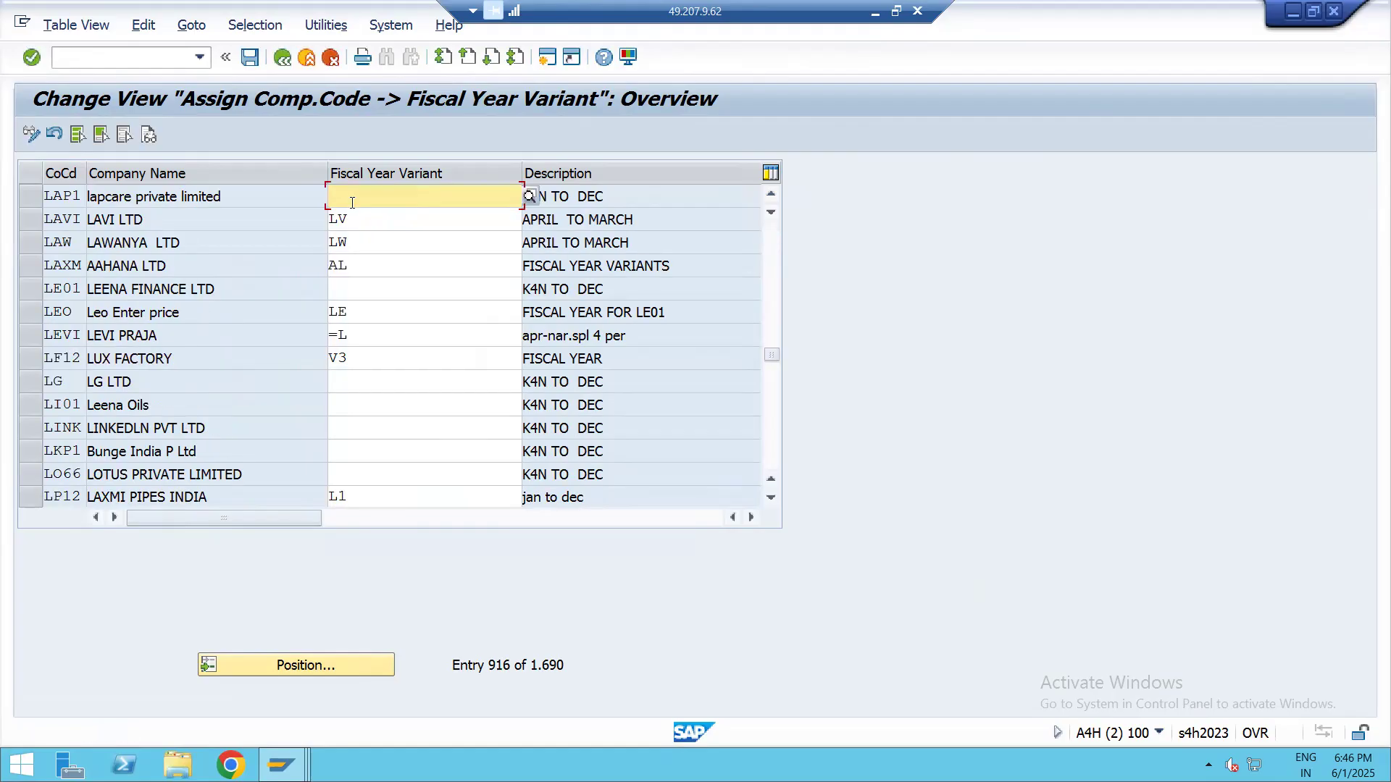
Assign fiscal year variant V3 to company code LAP1 and save it in customizing request A4HK903093
text(V)
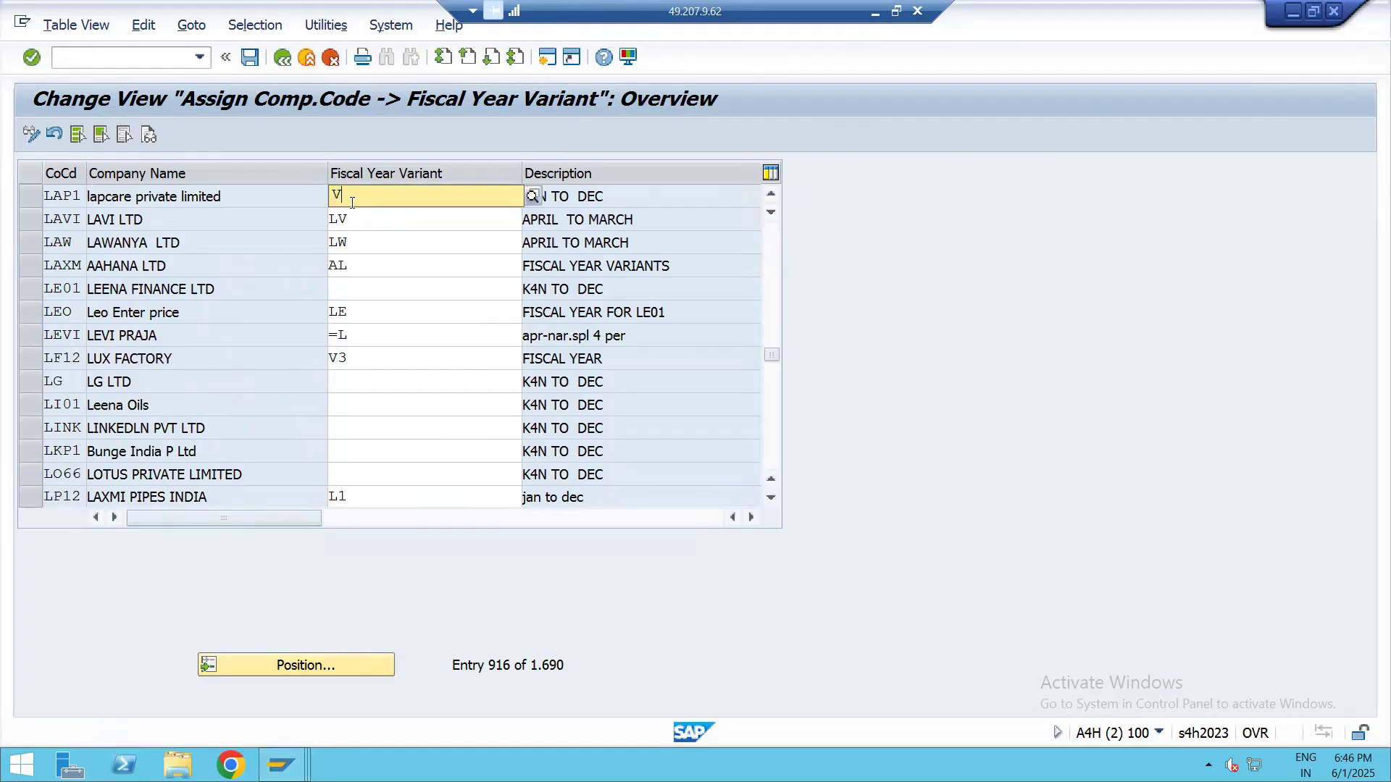
text(M)
key(BackSpace)
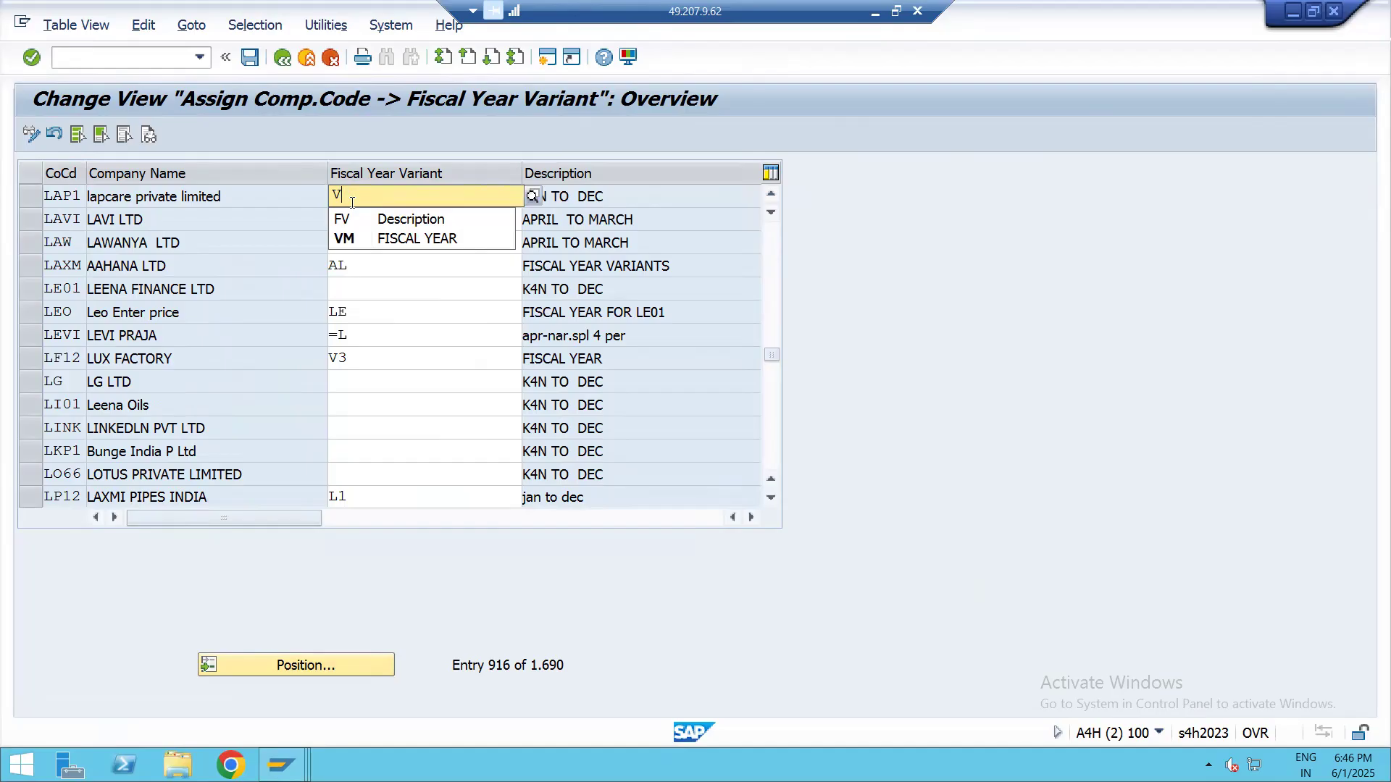
text(3)
key(Return)
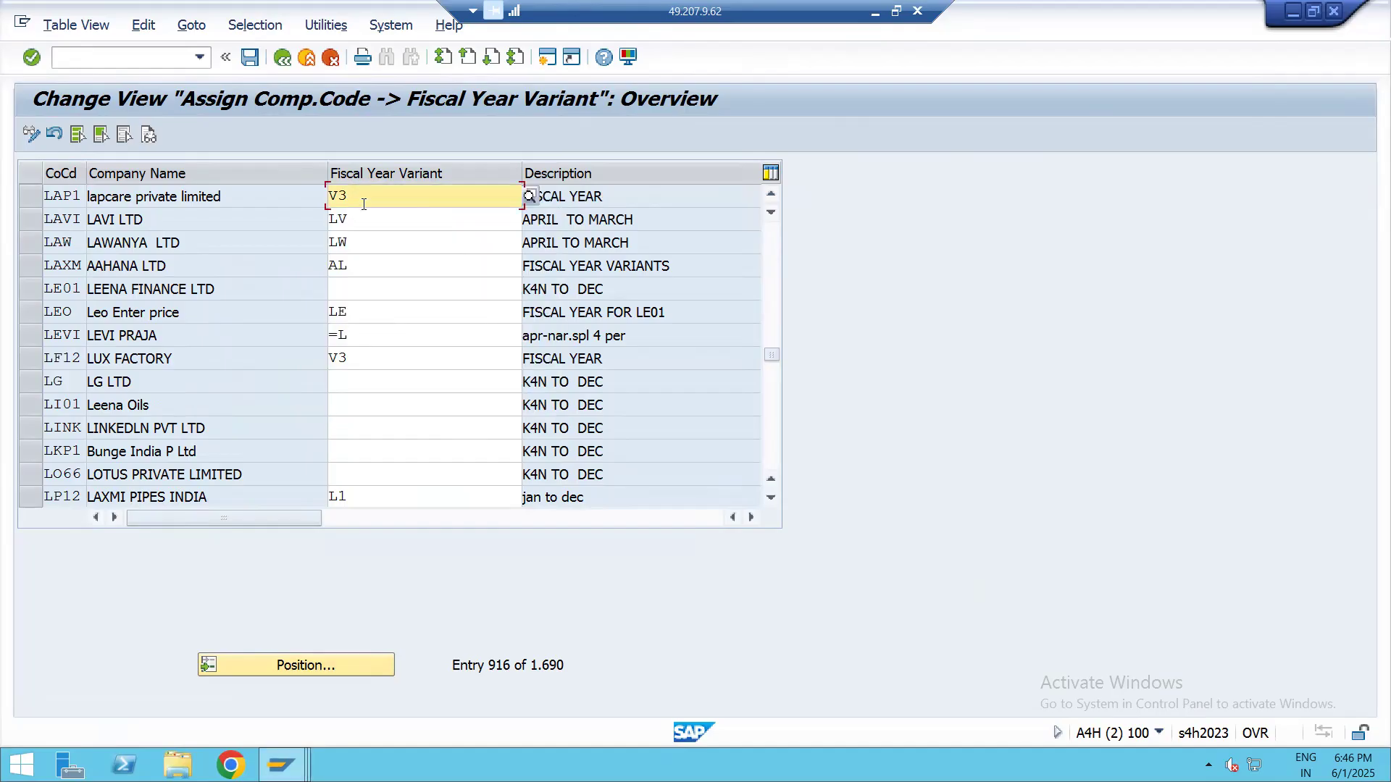
click(627, 202)
click(249, 58)
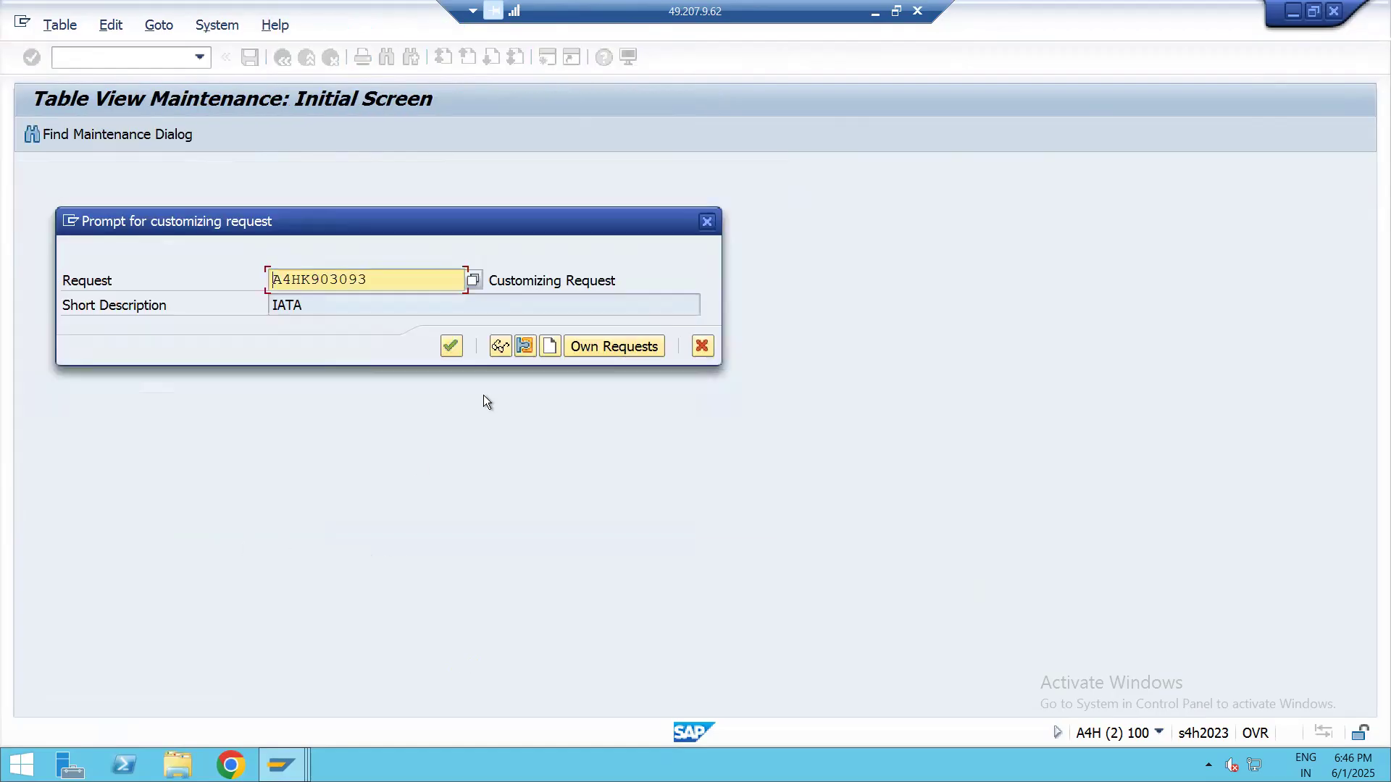
click(451, 346)
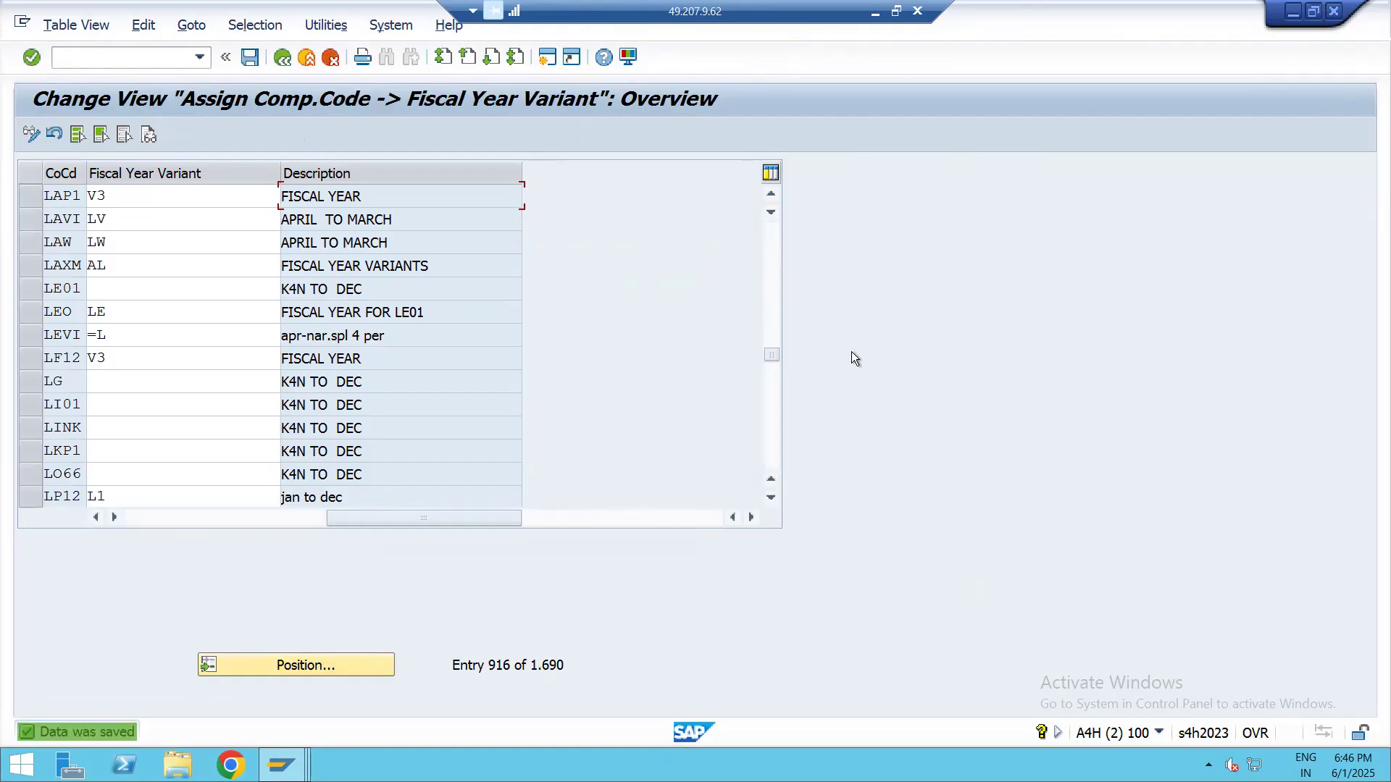
Switch to the Excel topic map and enter DONE in C8 for assigning the company code to a fiscal year variant
click(879, 13)
click(619, 401)
key(Up)
click(618, 402)
text(DONE)
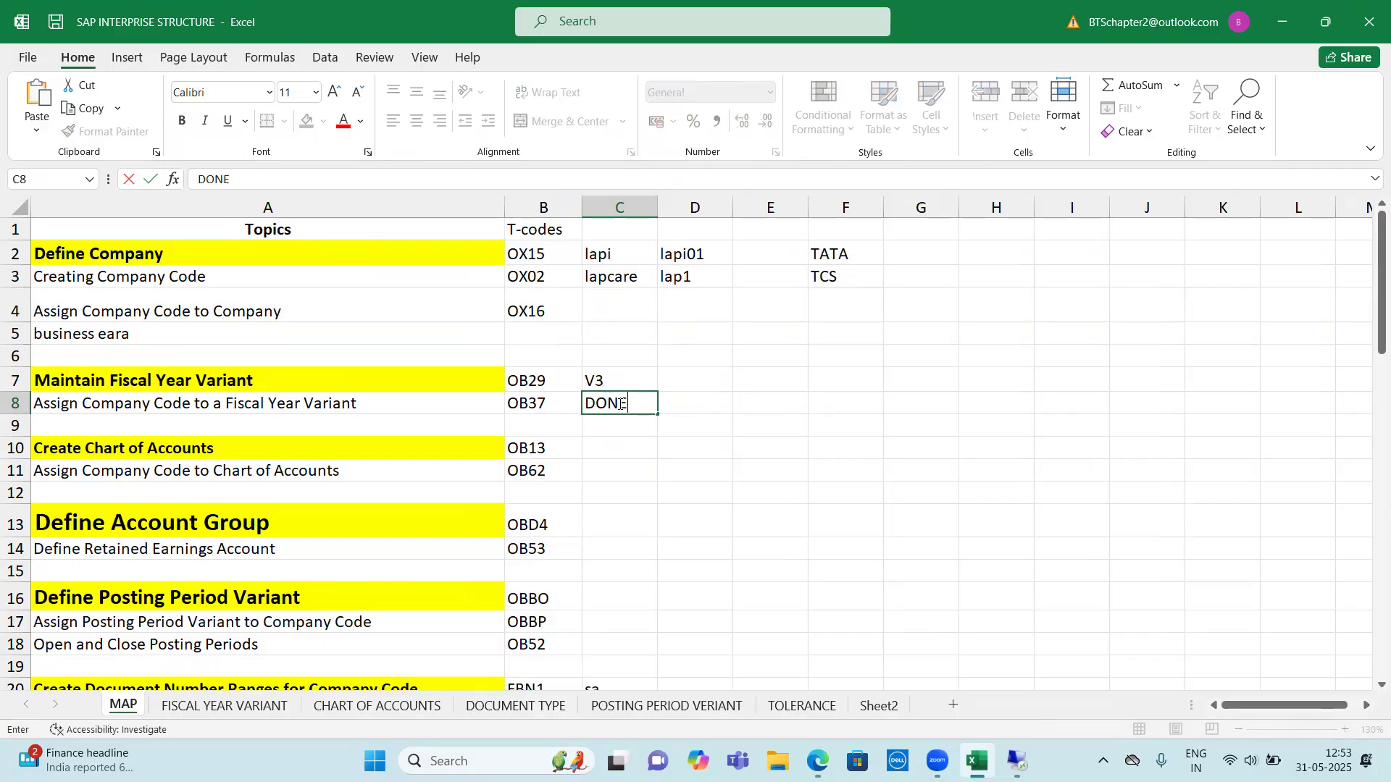
key(Return)
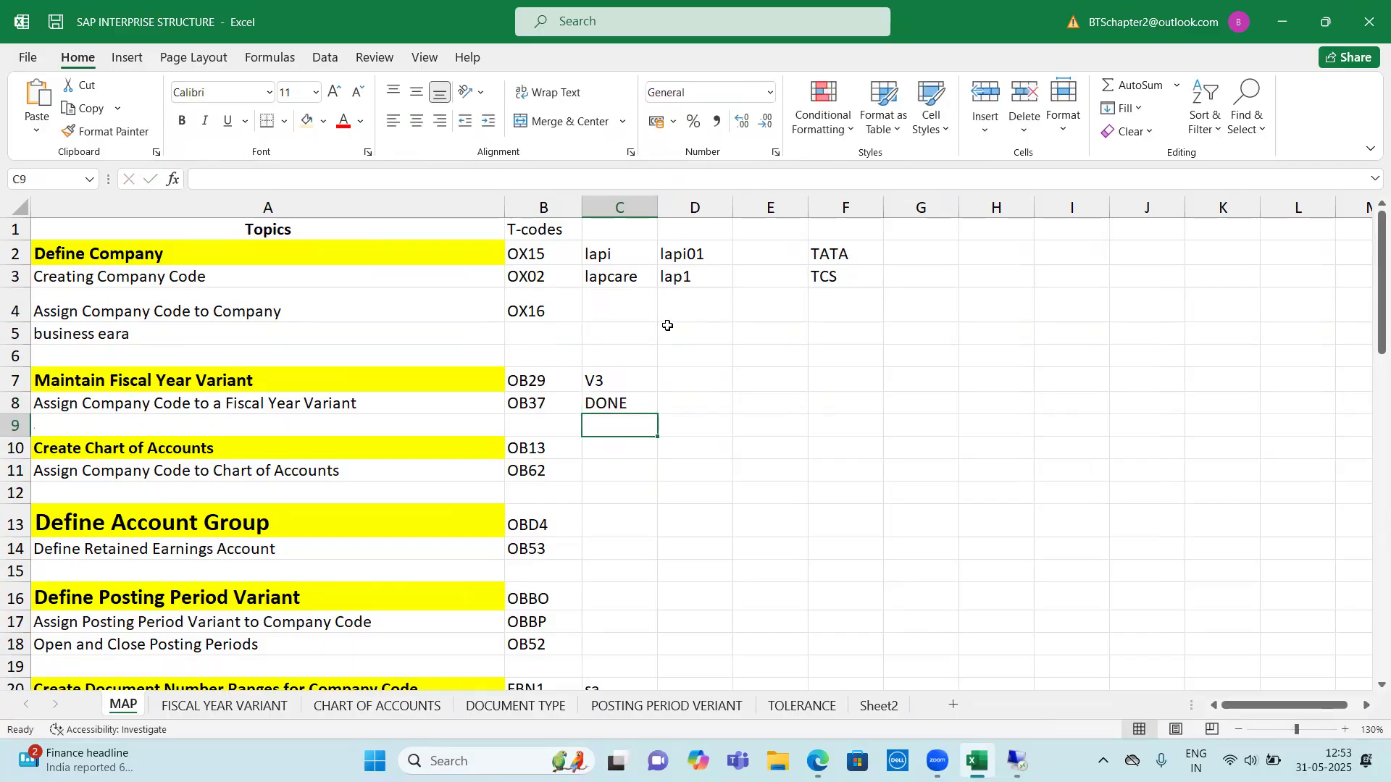
Review the completed topics in the map and select the Create Chart of Accounts T-code in B10
drag(620, 381, 105, 257)
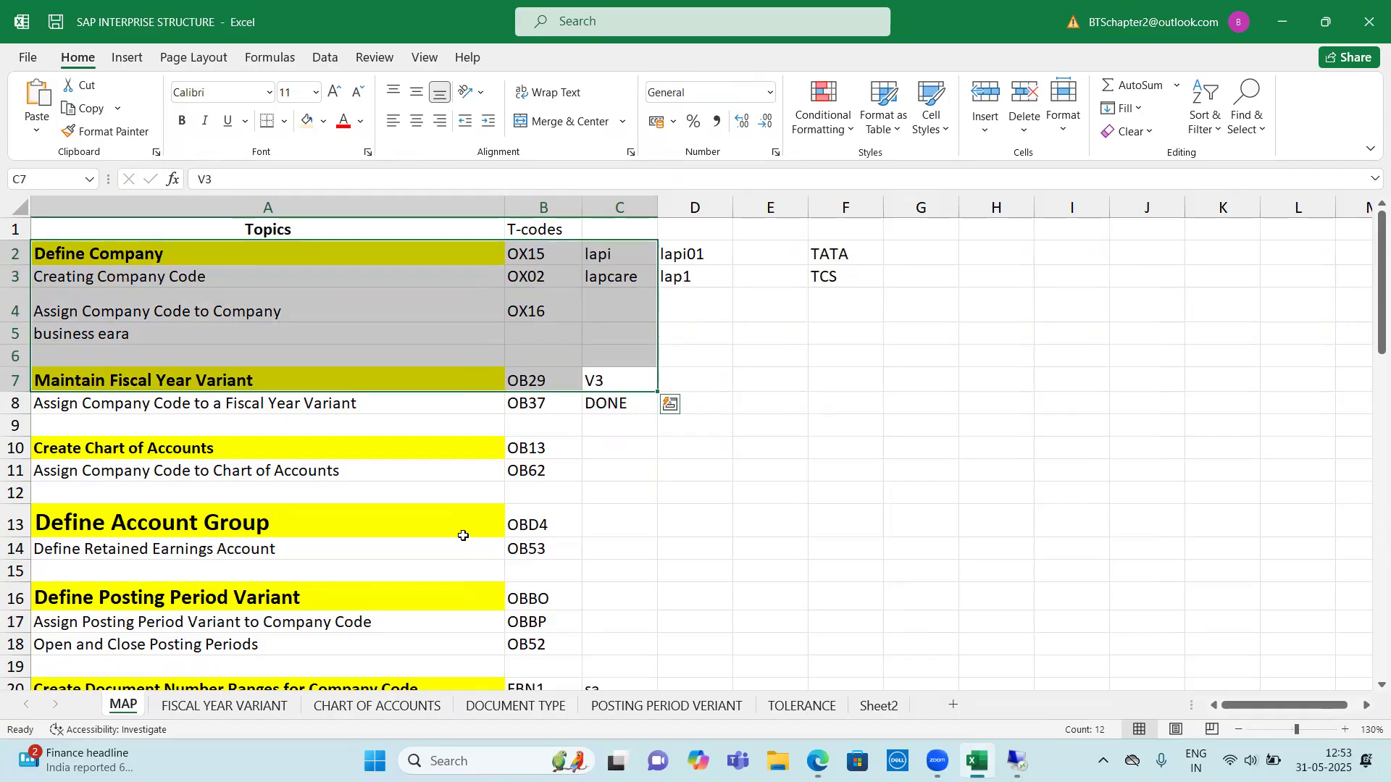
scroll(510, 467, down, 1)
click(544, 383)
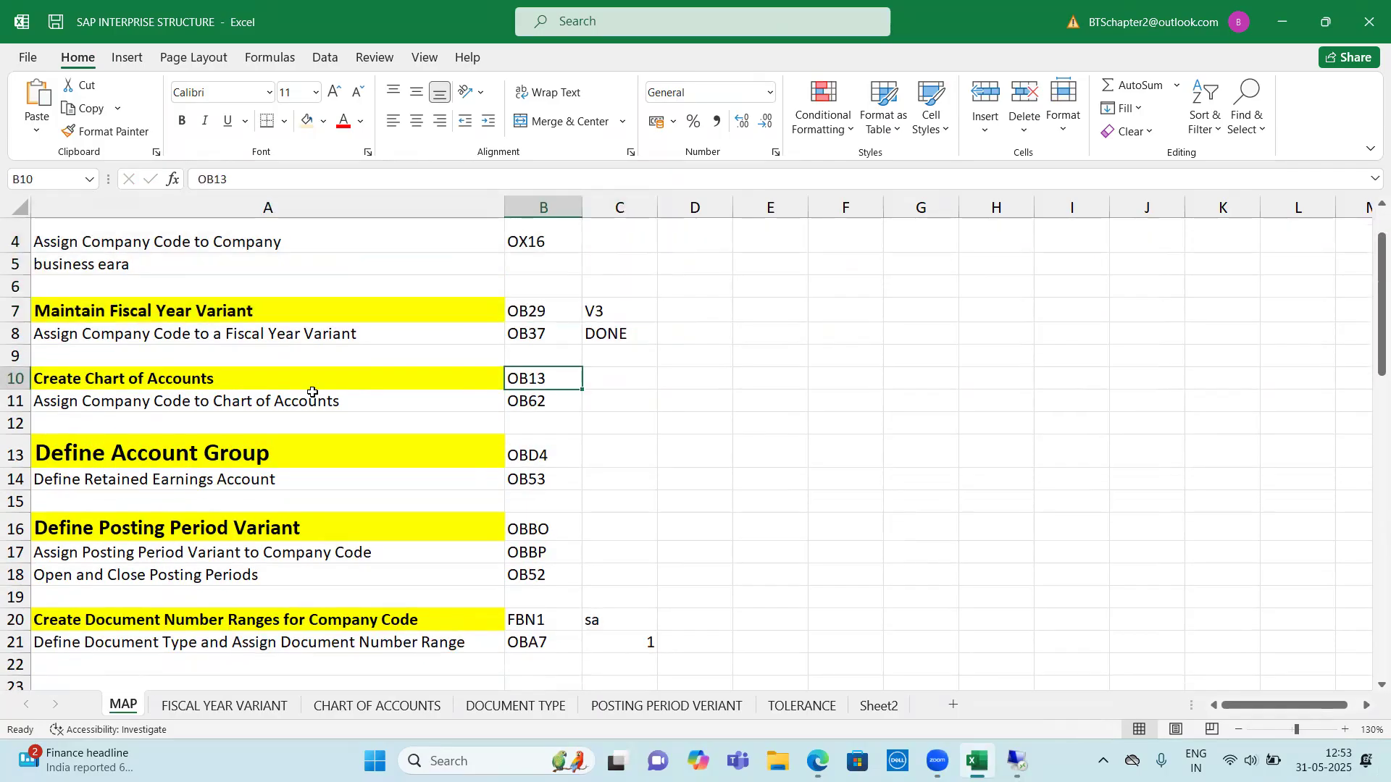
click(73, 382)
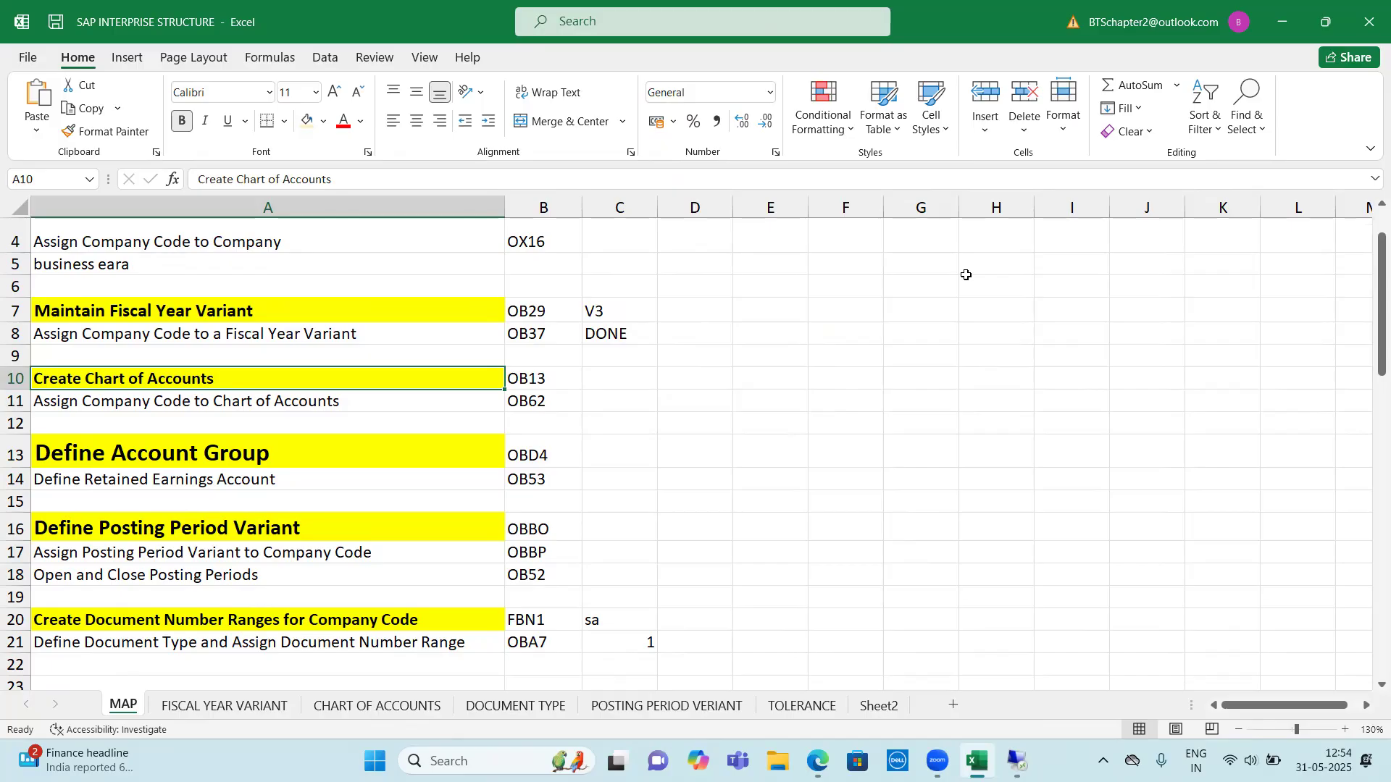
drag(925, 262, 935, 504)
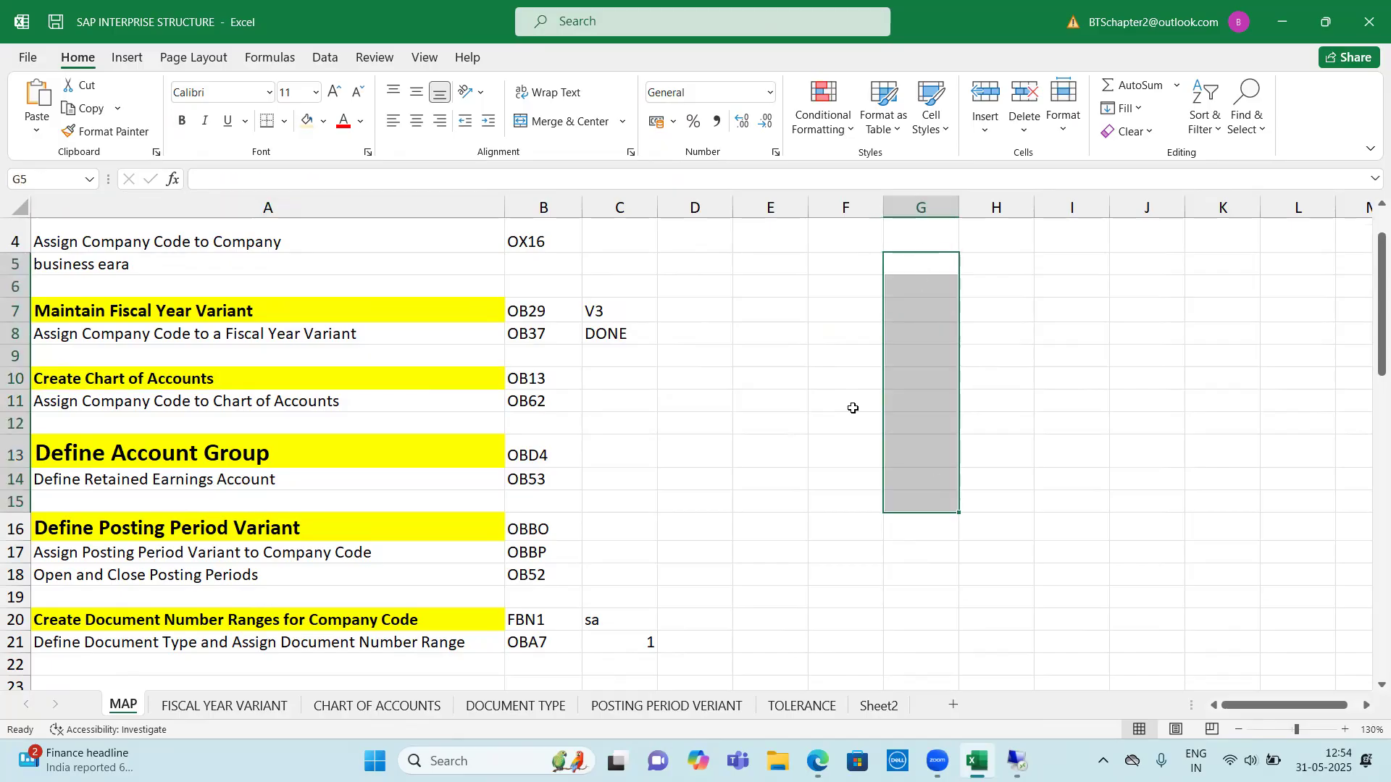
click(391, 457)
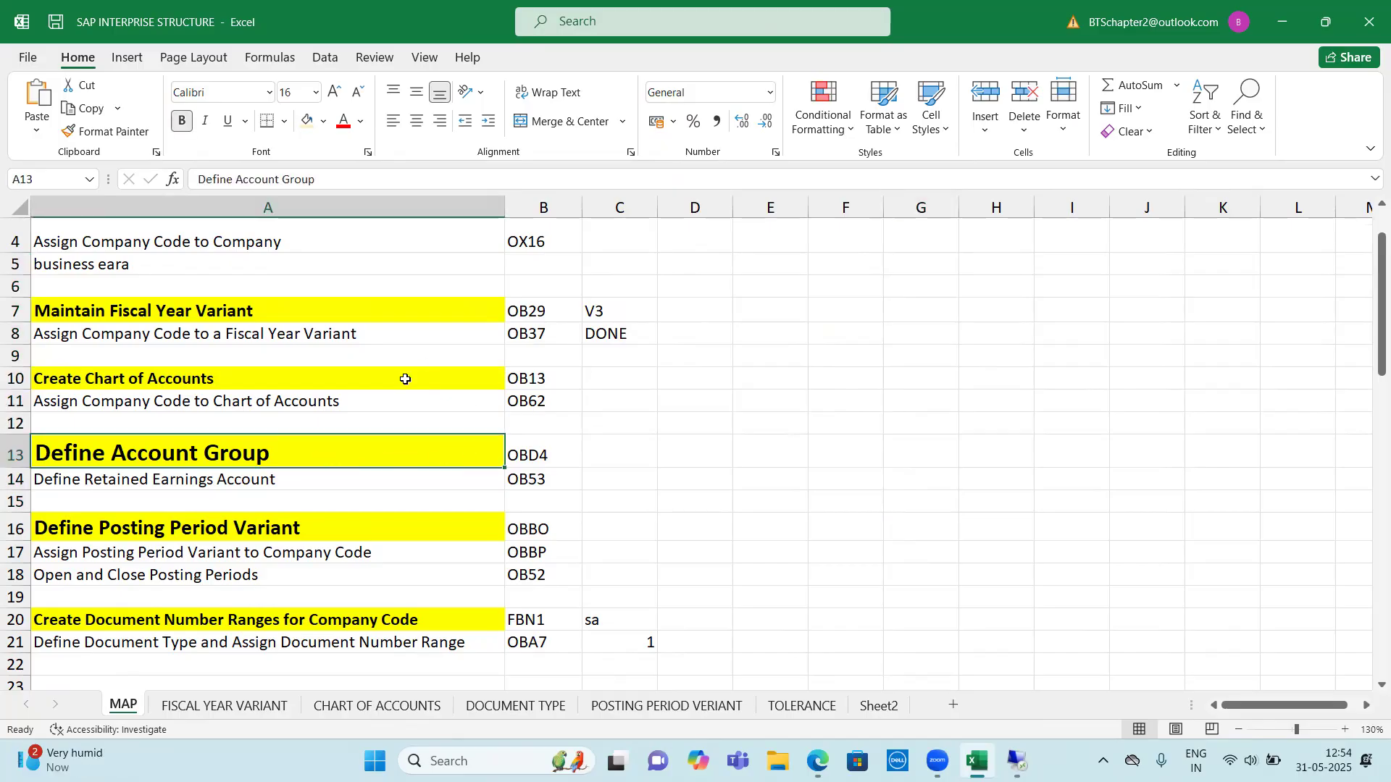
drag(406, 379, 610, 379)
click(609, 379)
click(672, 379)
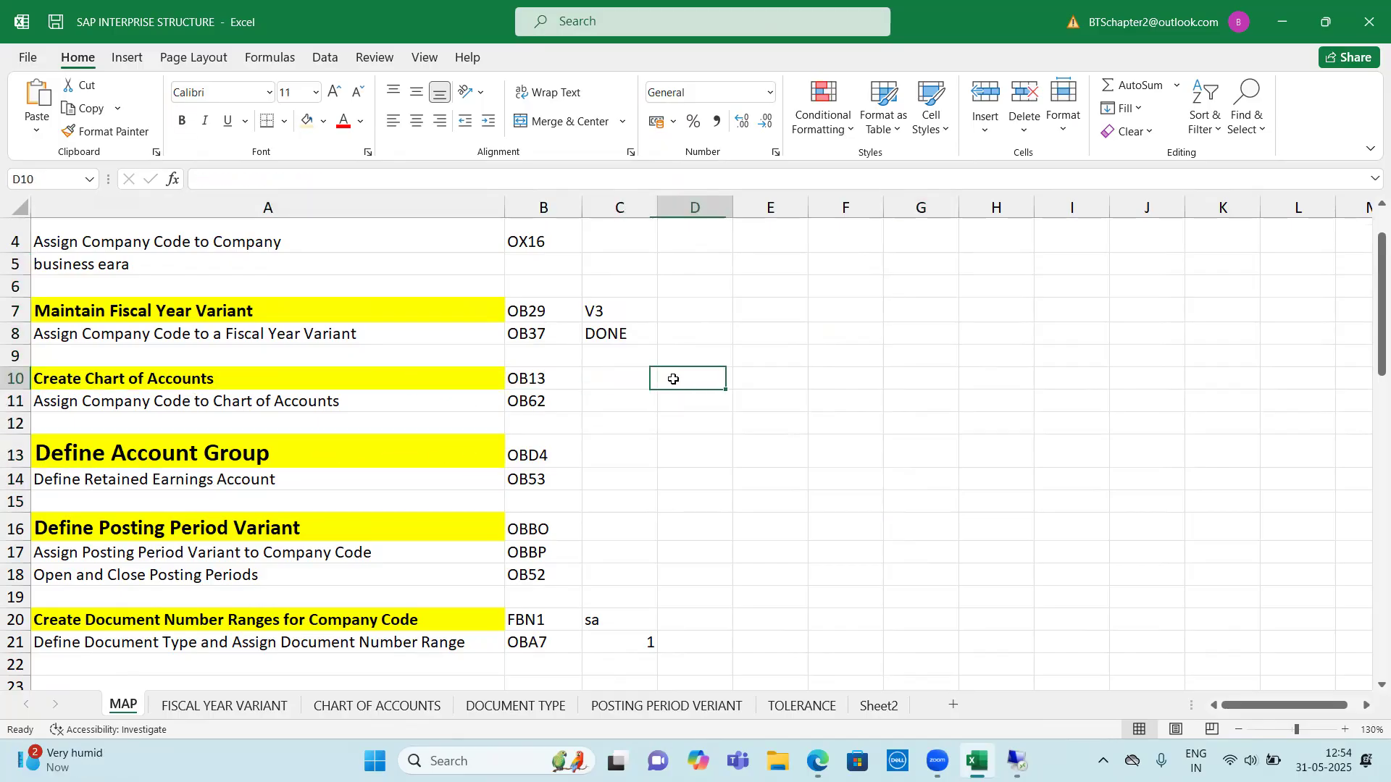
Enter 4 in C10, 1000 in E10 and 9999 in F10 on the Create Chart of Accounts row
click(628, 381)
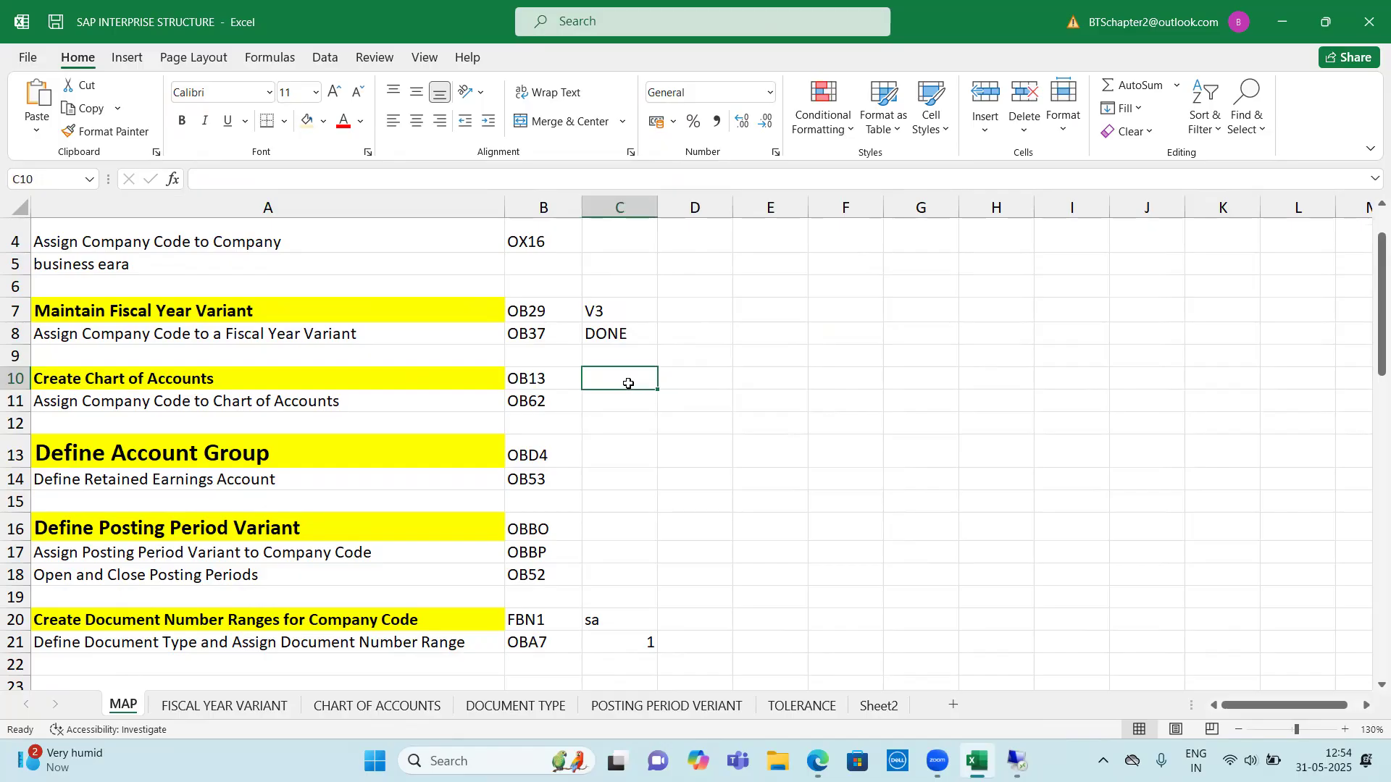
text(5)
key(BackSpace)
text(4)
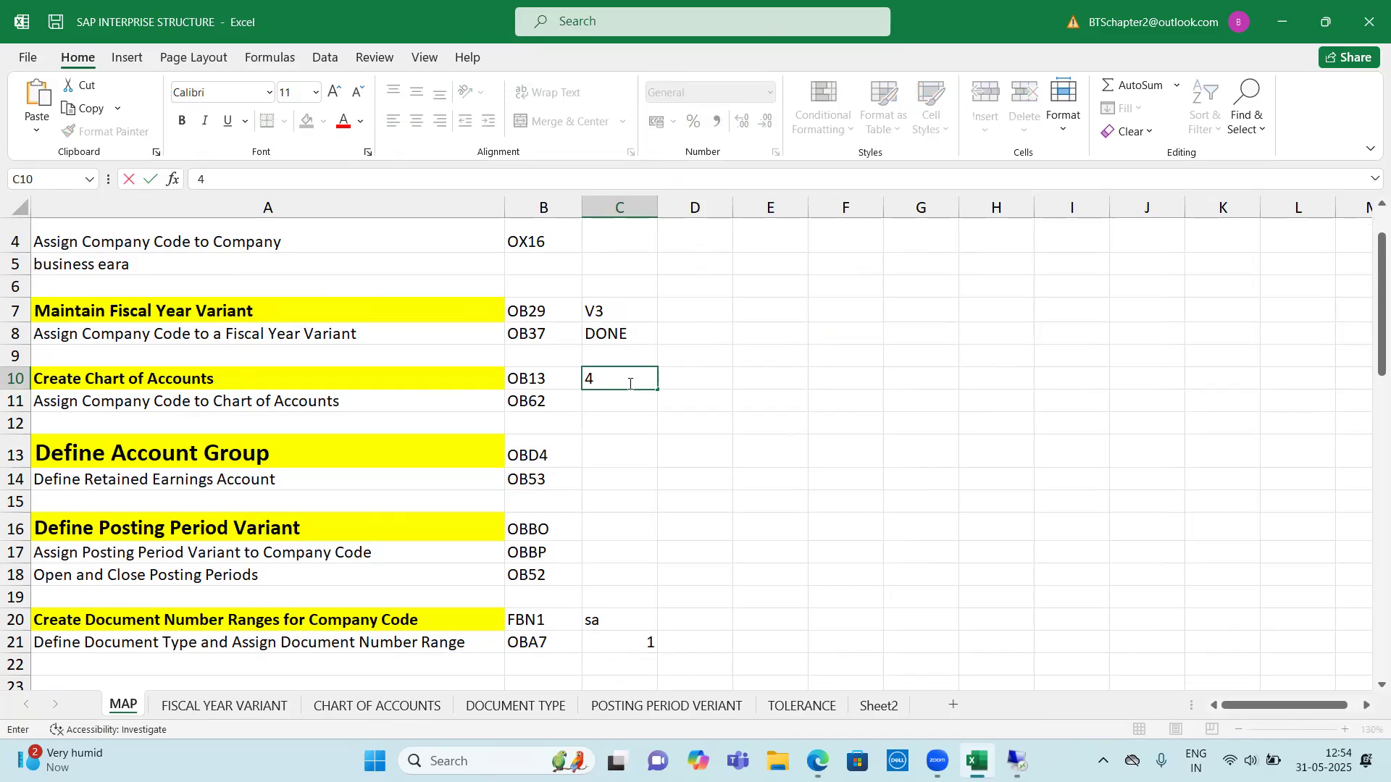
key(Tab)
key(Tab)
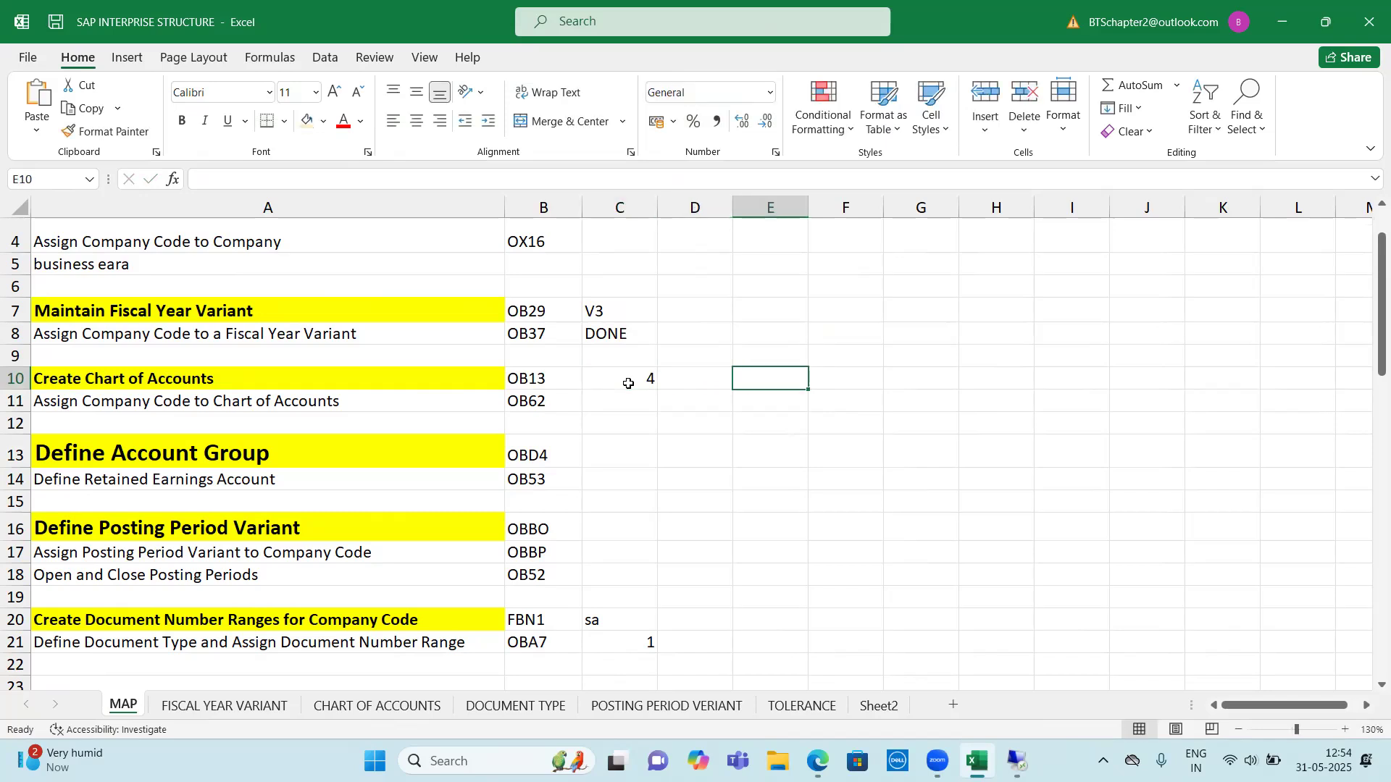
text(1000)
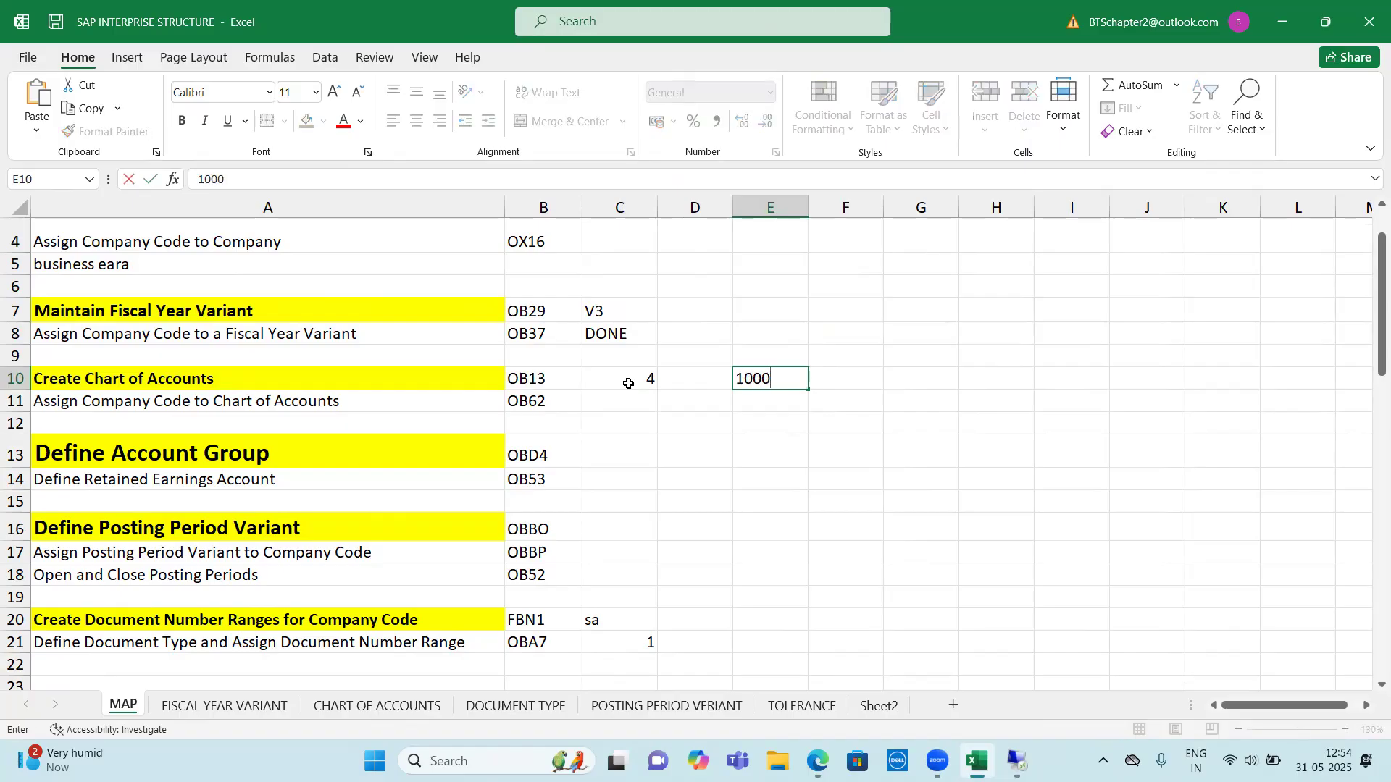
key(Tab)
text(9999)
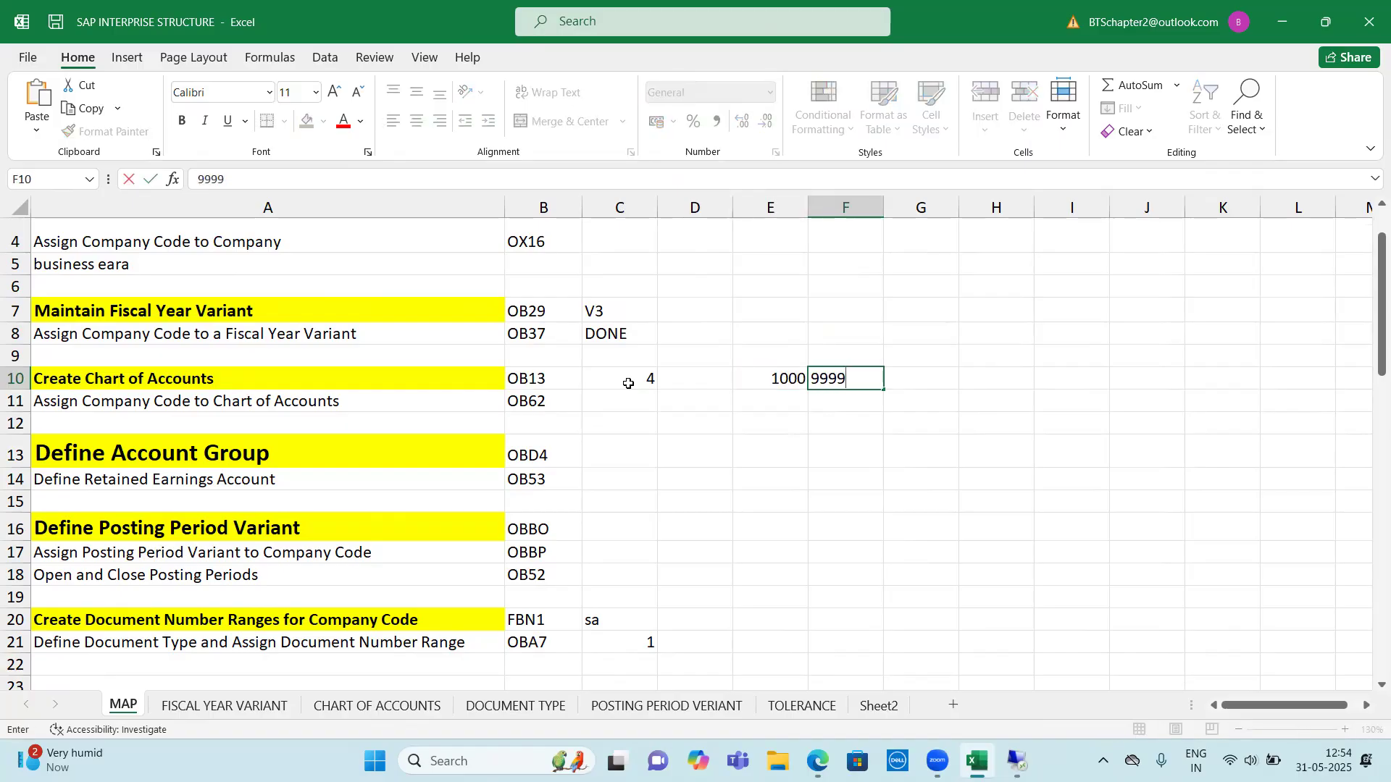
key(Tab)
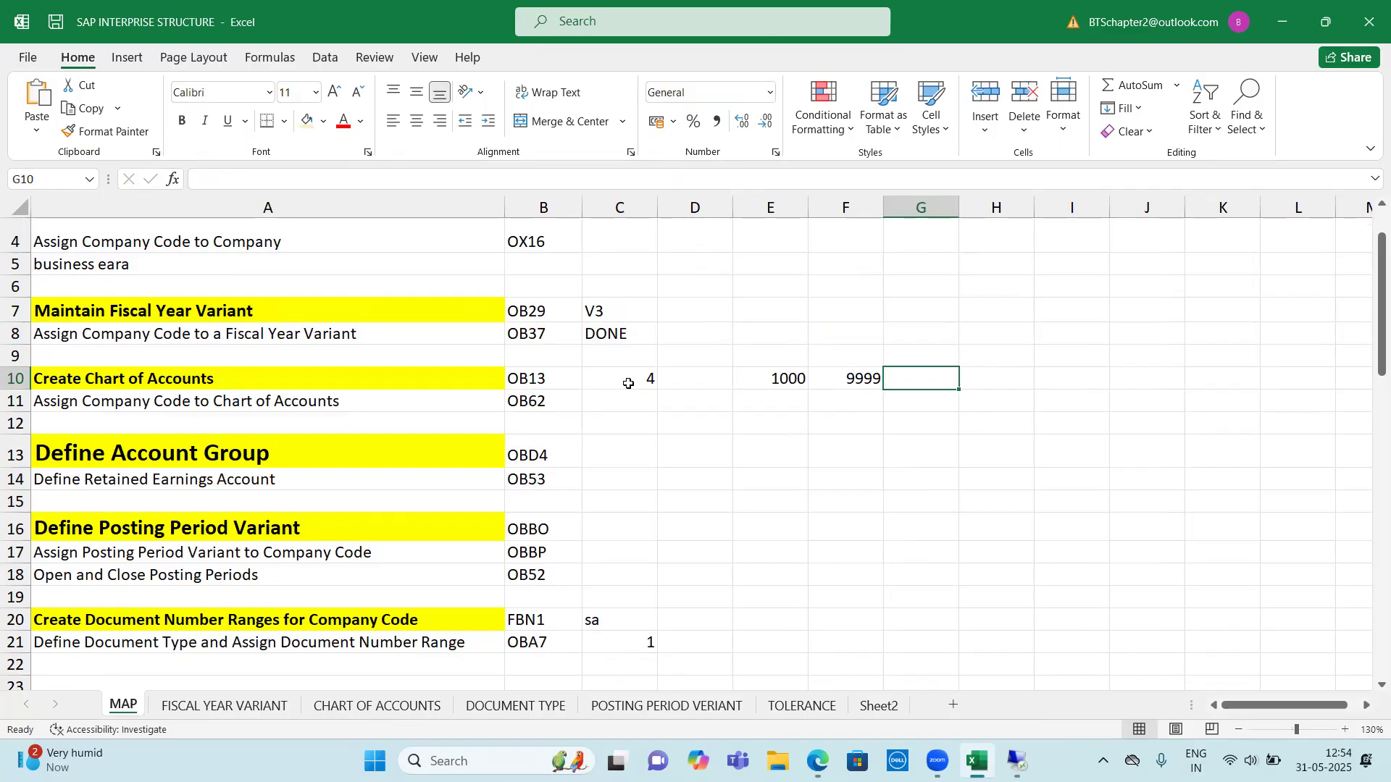
key(Left)
key(Left)
key(Left)
key(Left)
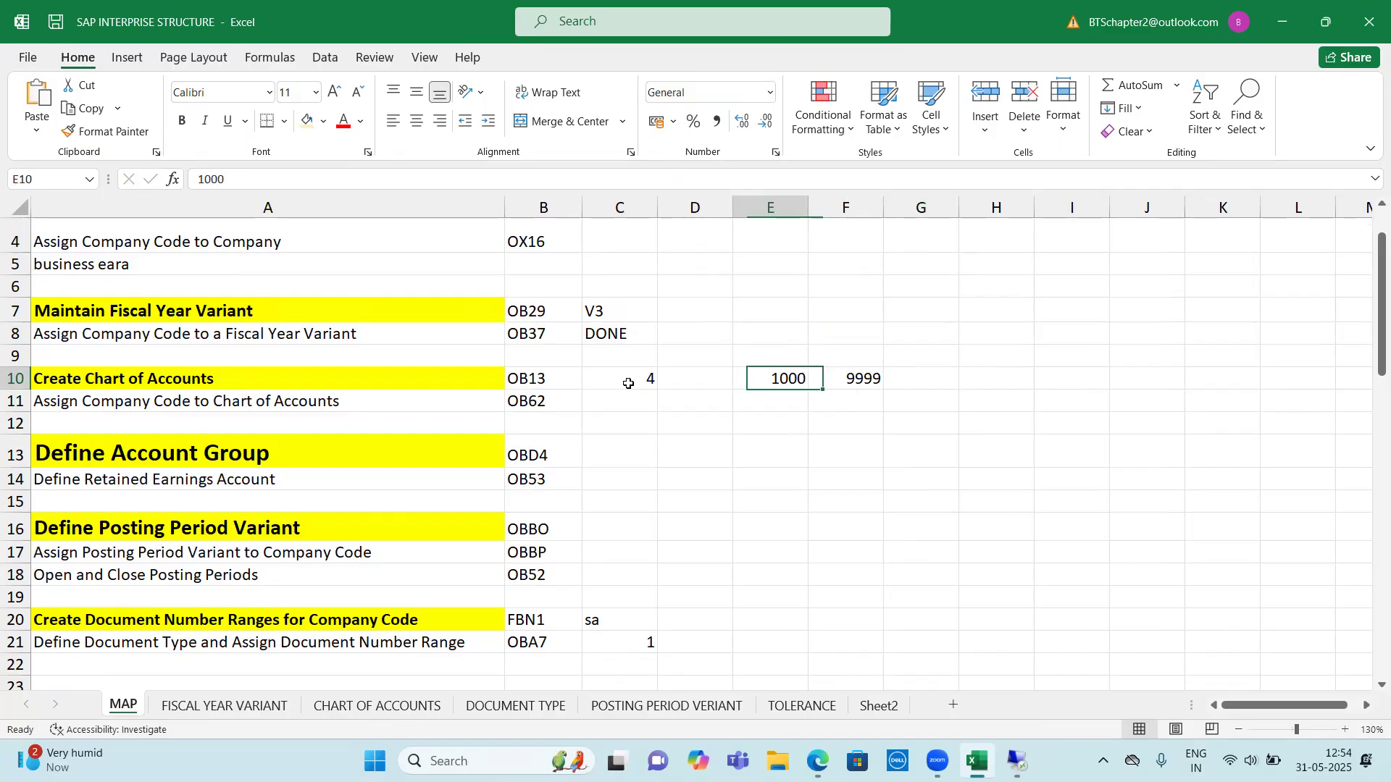
text(10)
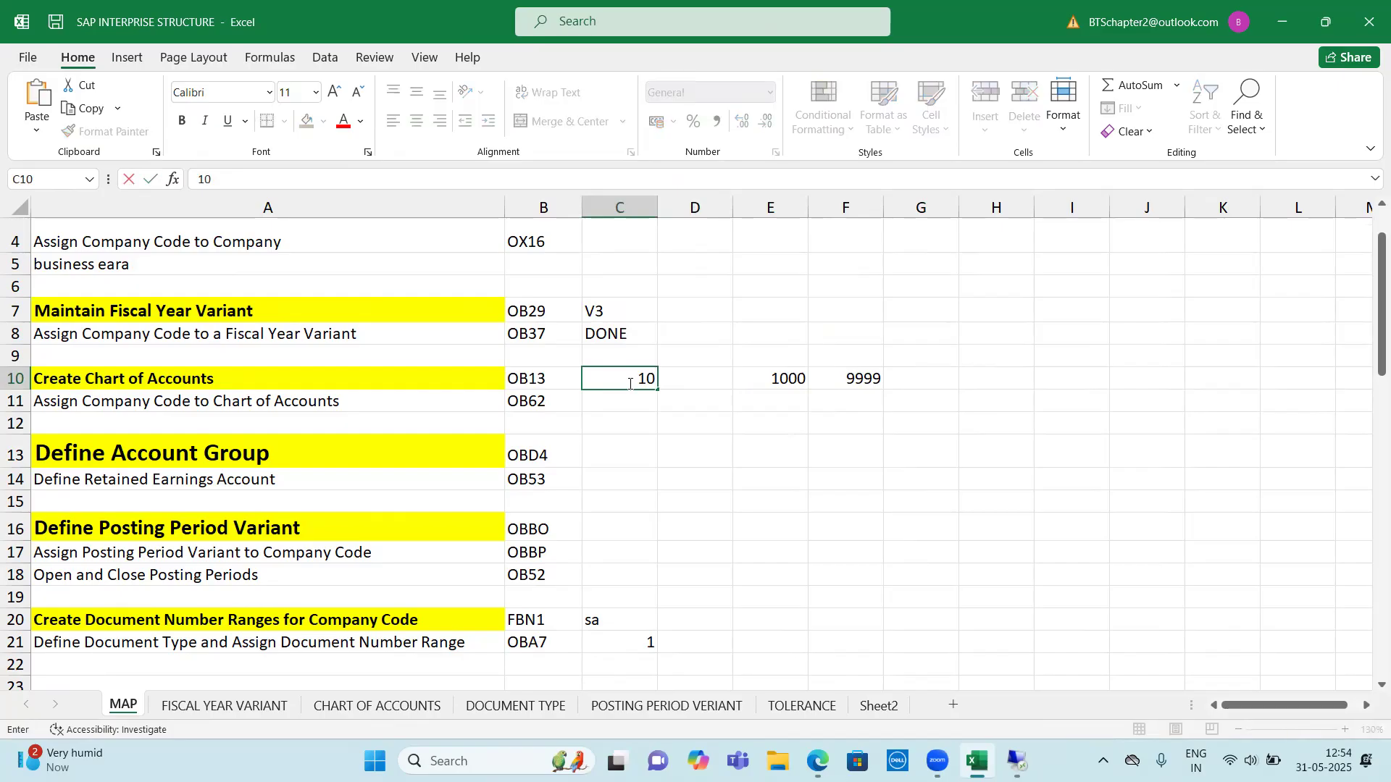
key(Right)
key(Right)
text(1)
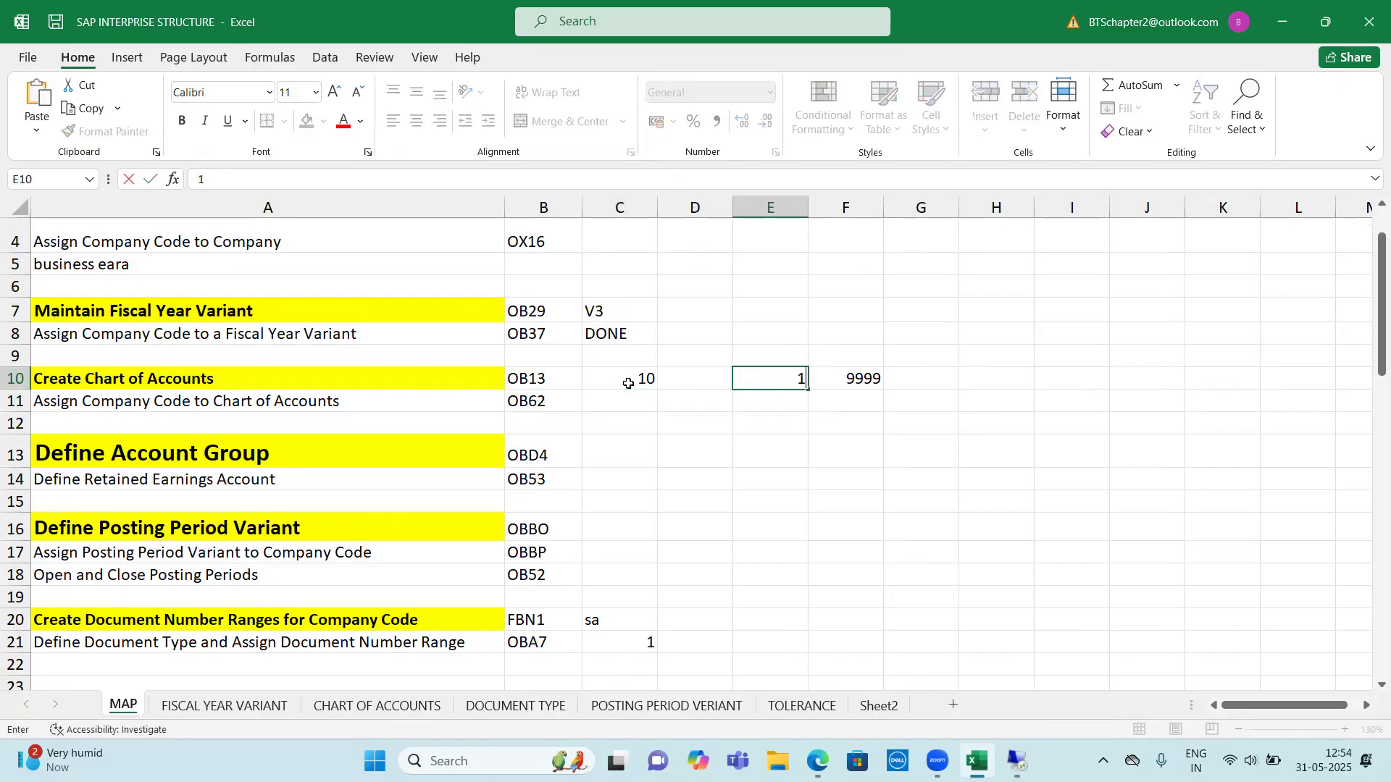
text(000000000)
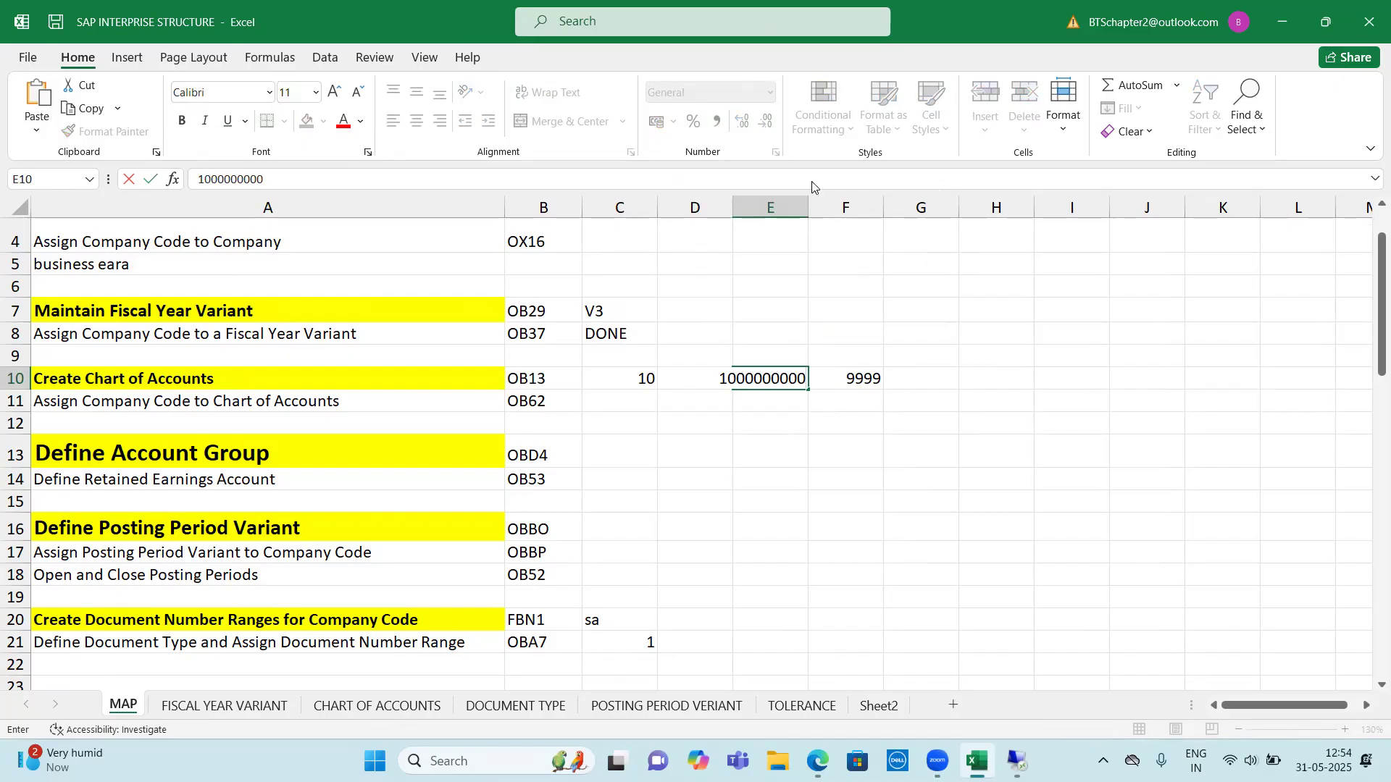
click(860, 432)
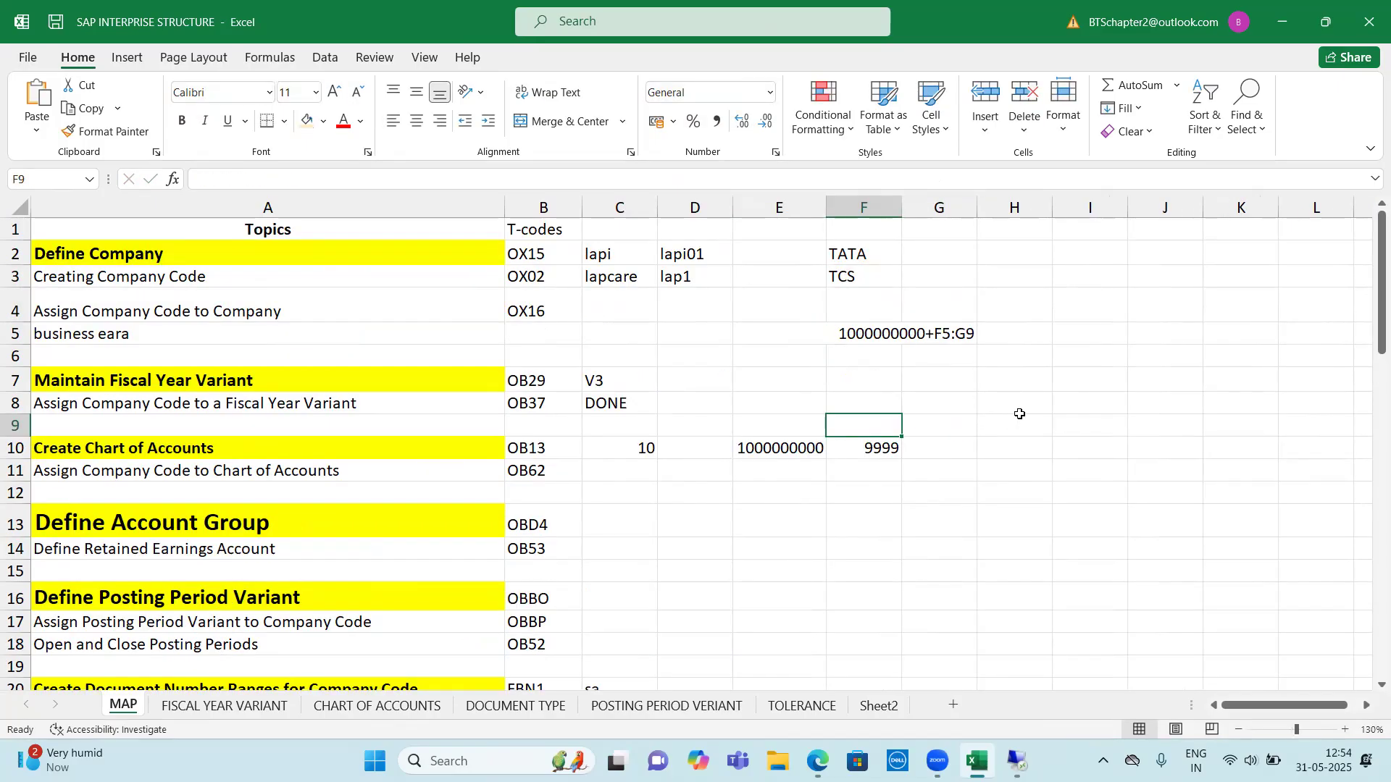
Undo the latest entries on the Create Chart of Accounts row, back to only the 4 in C10
key(ctrl+z)
key(ctrl+z)
key(ctrl+z)
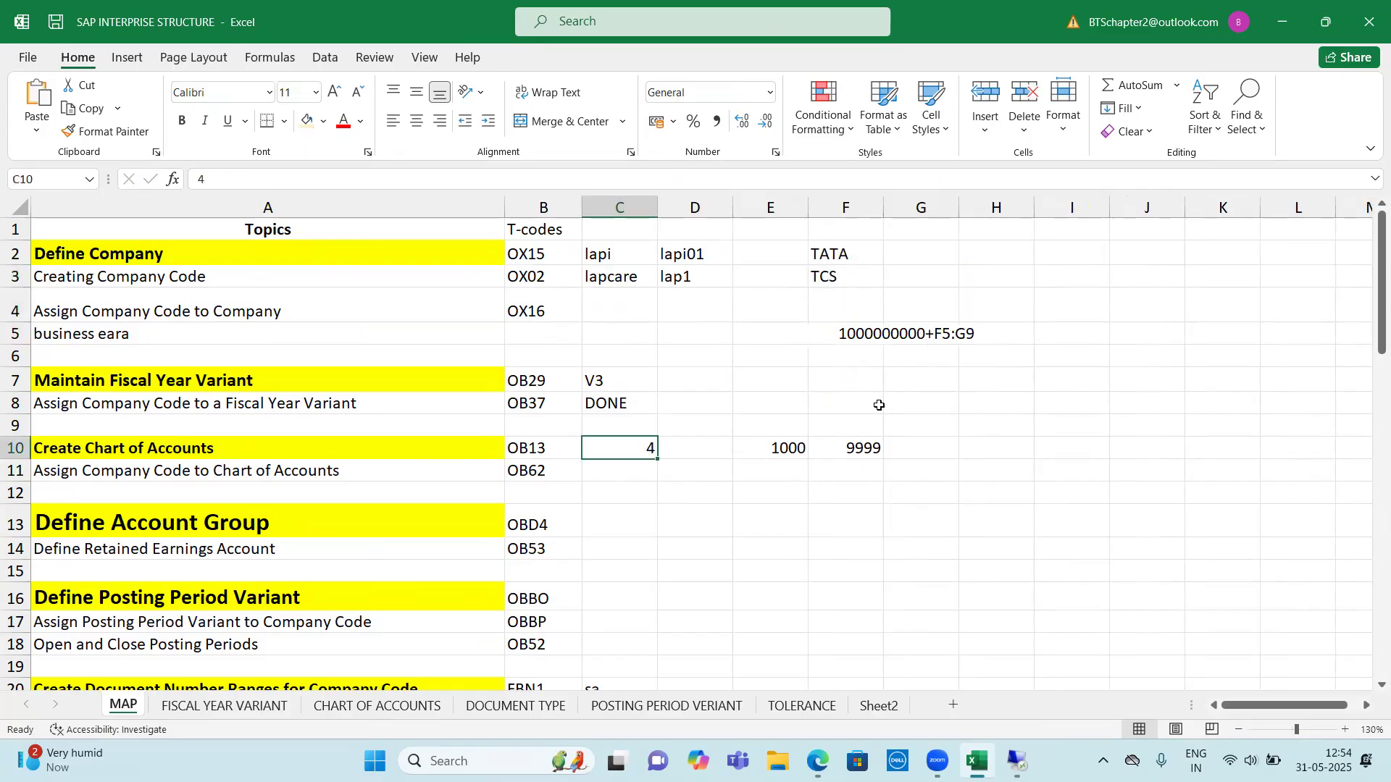
key(ctrl+z)
key(ctrl+z)
key(F2)
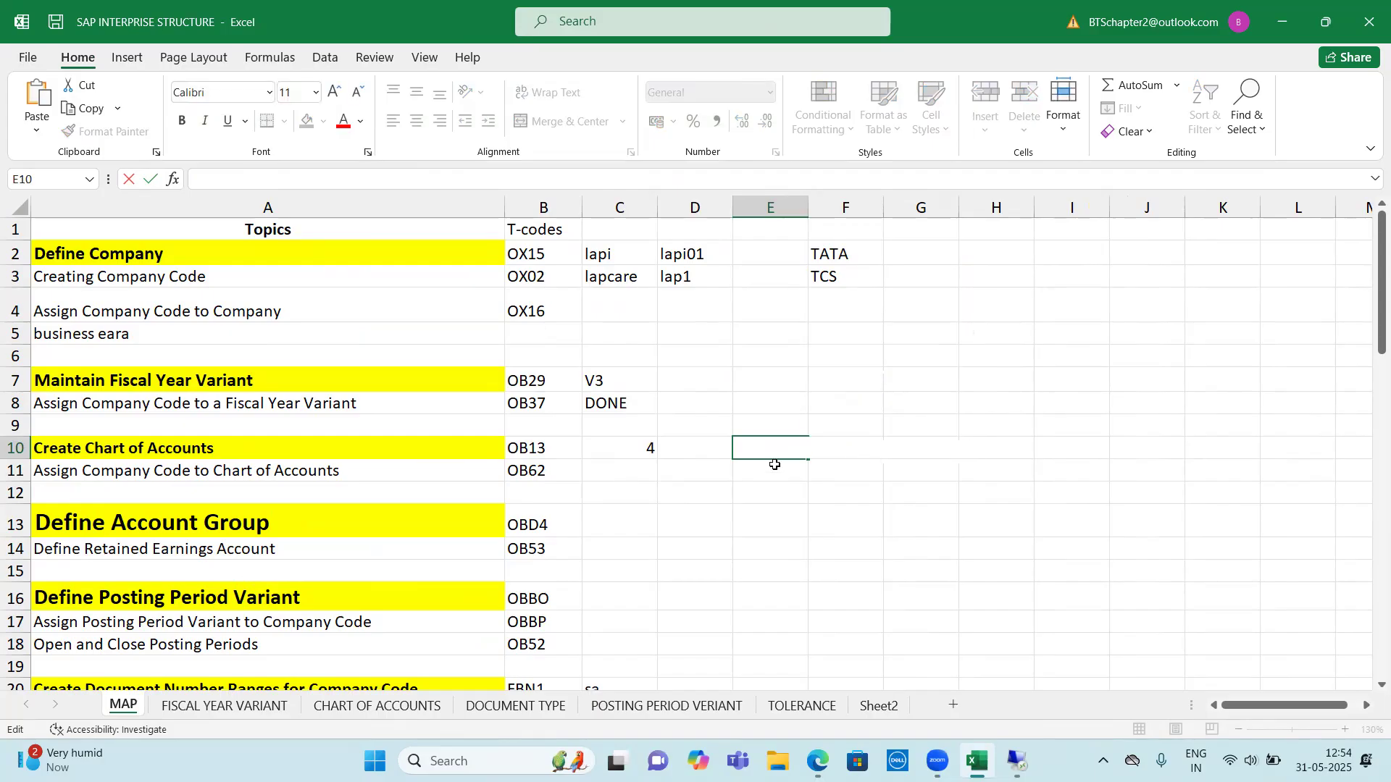
click(767, 489)
click(789, 442)
text(1000000000)
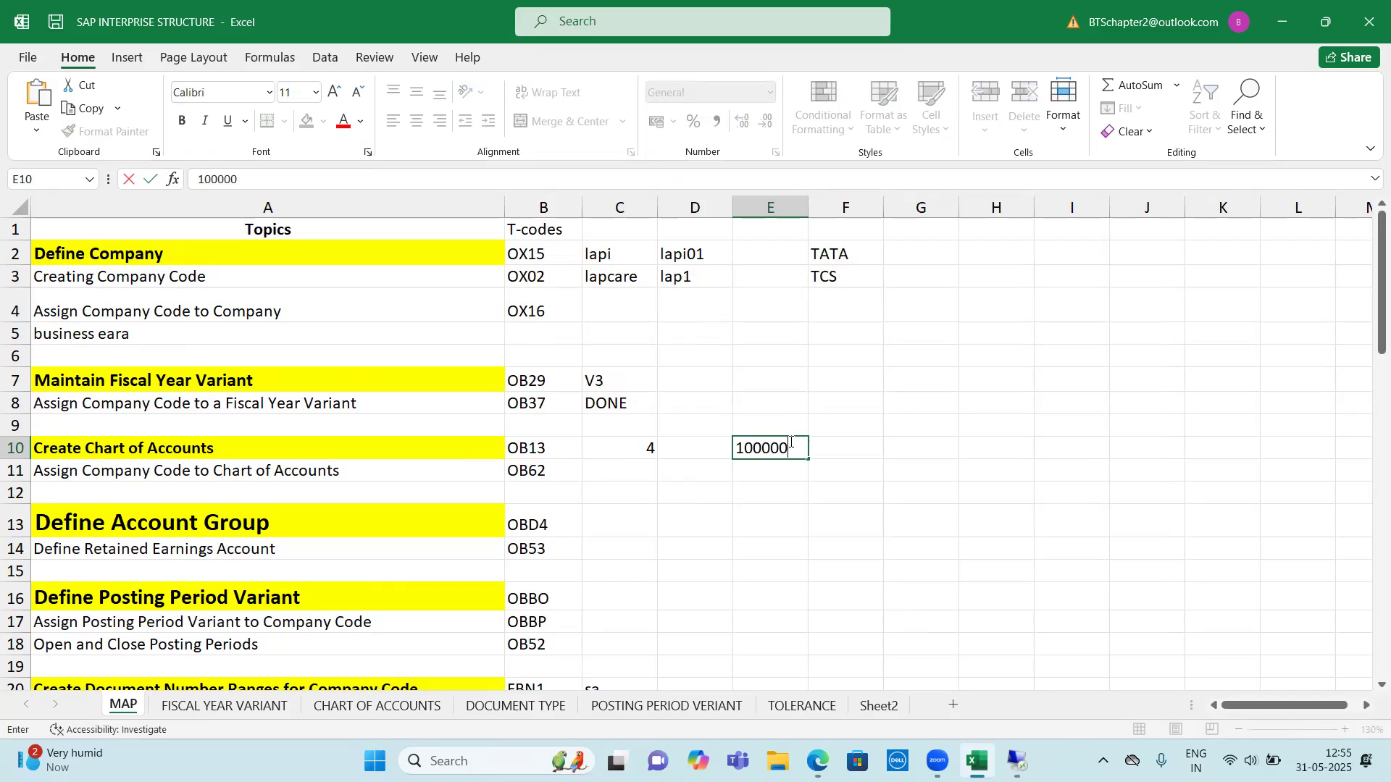
click(796, 417)
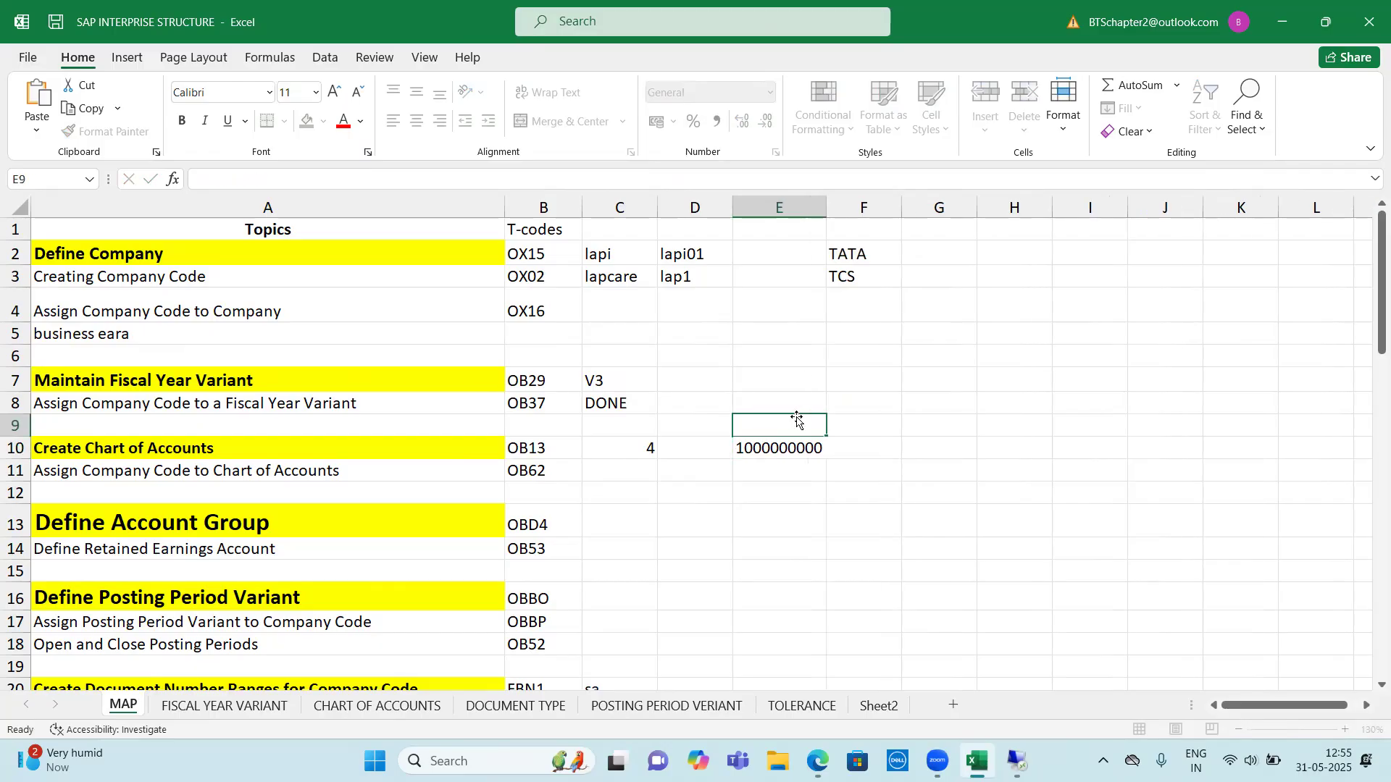
click(872, 442)
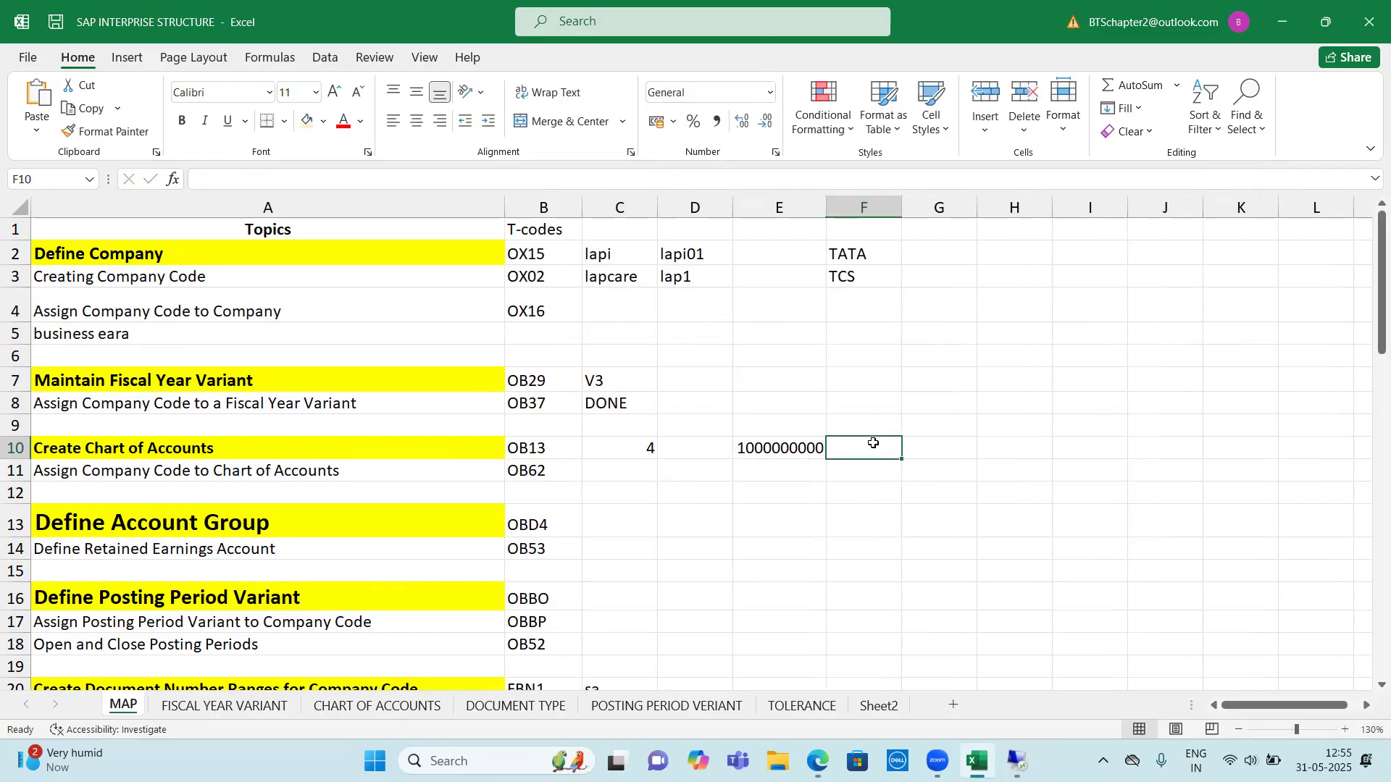
text(19999999999)
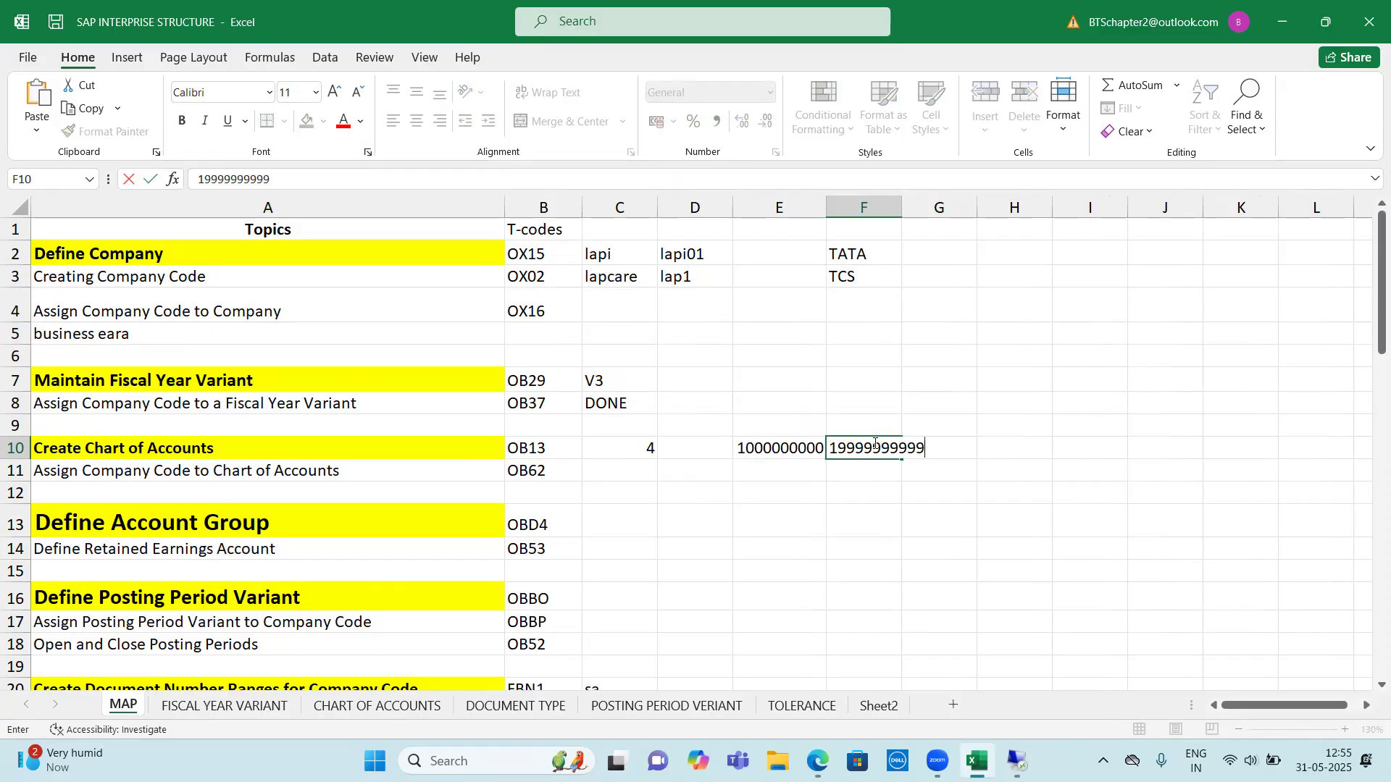
key(Return)
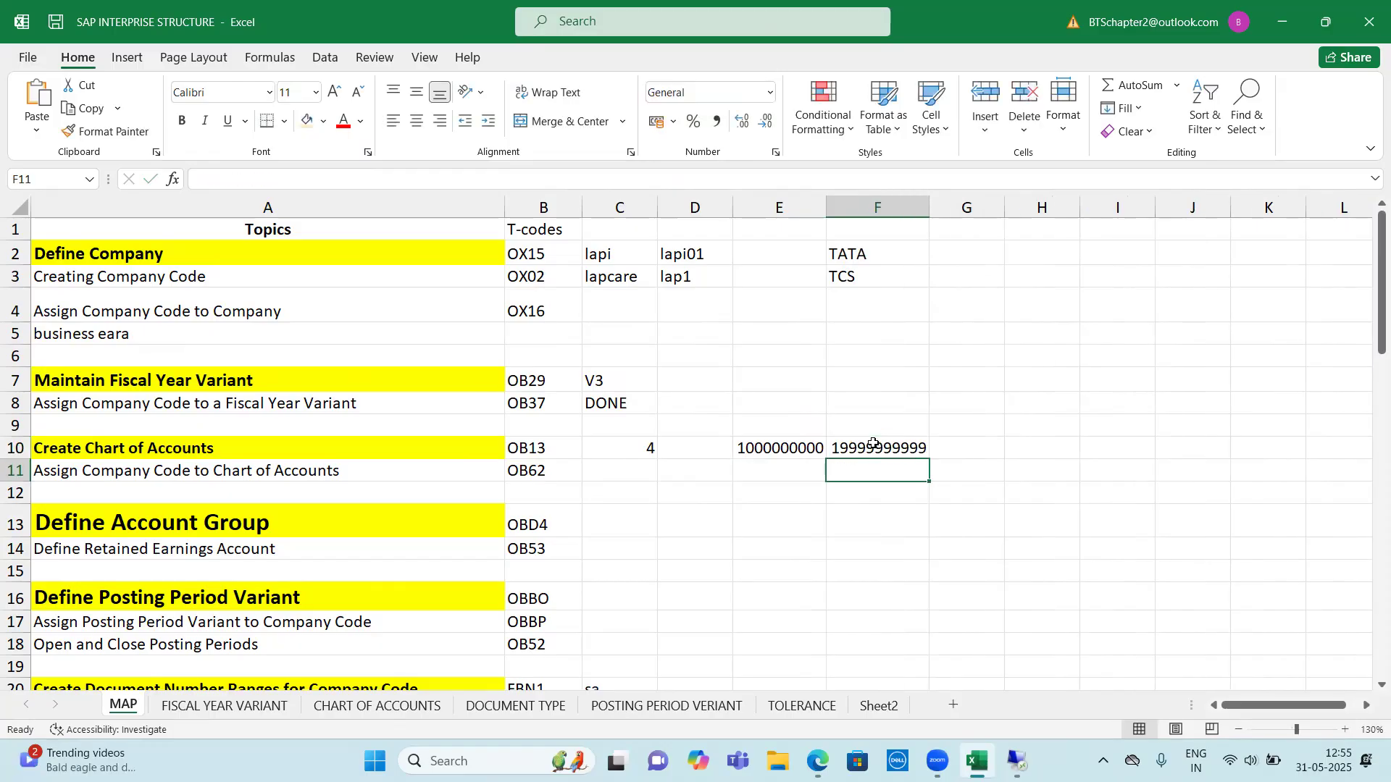
Set C10 on the Create Chart of Accounts row to 10 and go over the number range in E10 and F10
key(Left)
key(Left)
key(Left)
key(Up)
text(10)
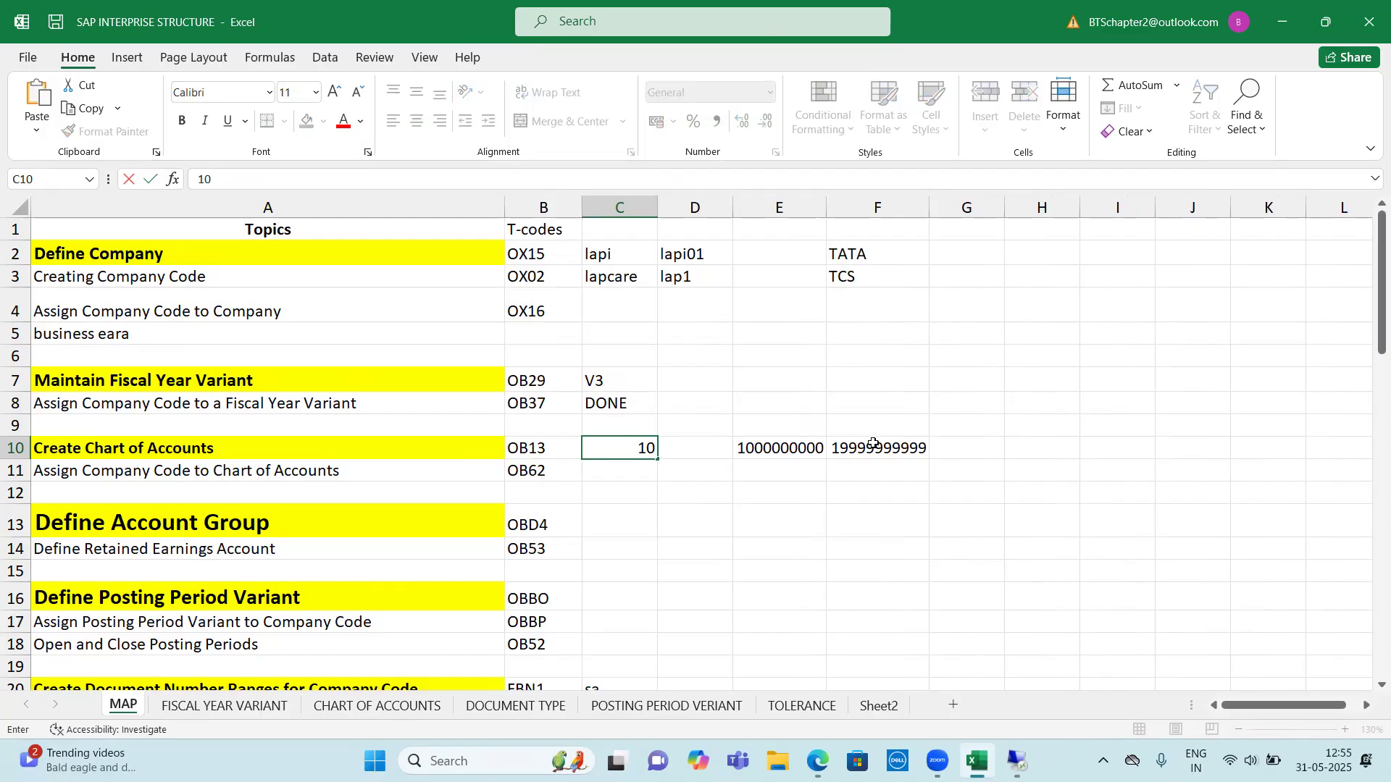
key(Return)
key(Up)
key(Up)
key(Right)
key(Right)
key(Down)
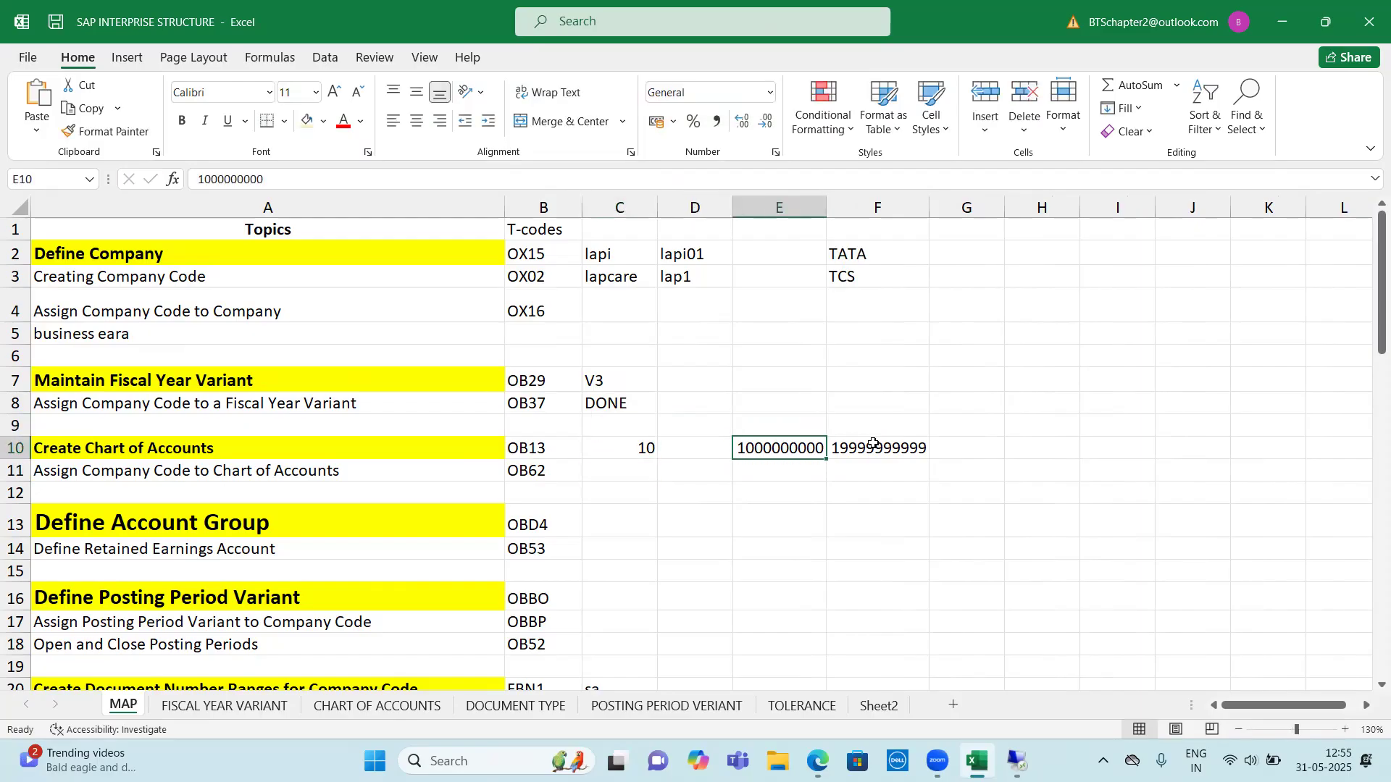
key(Right)
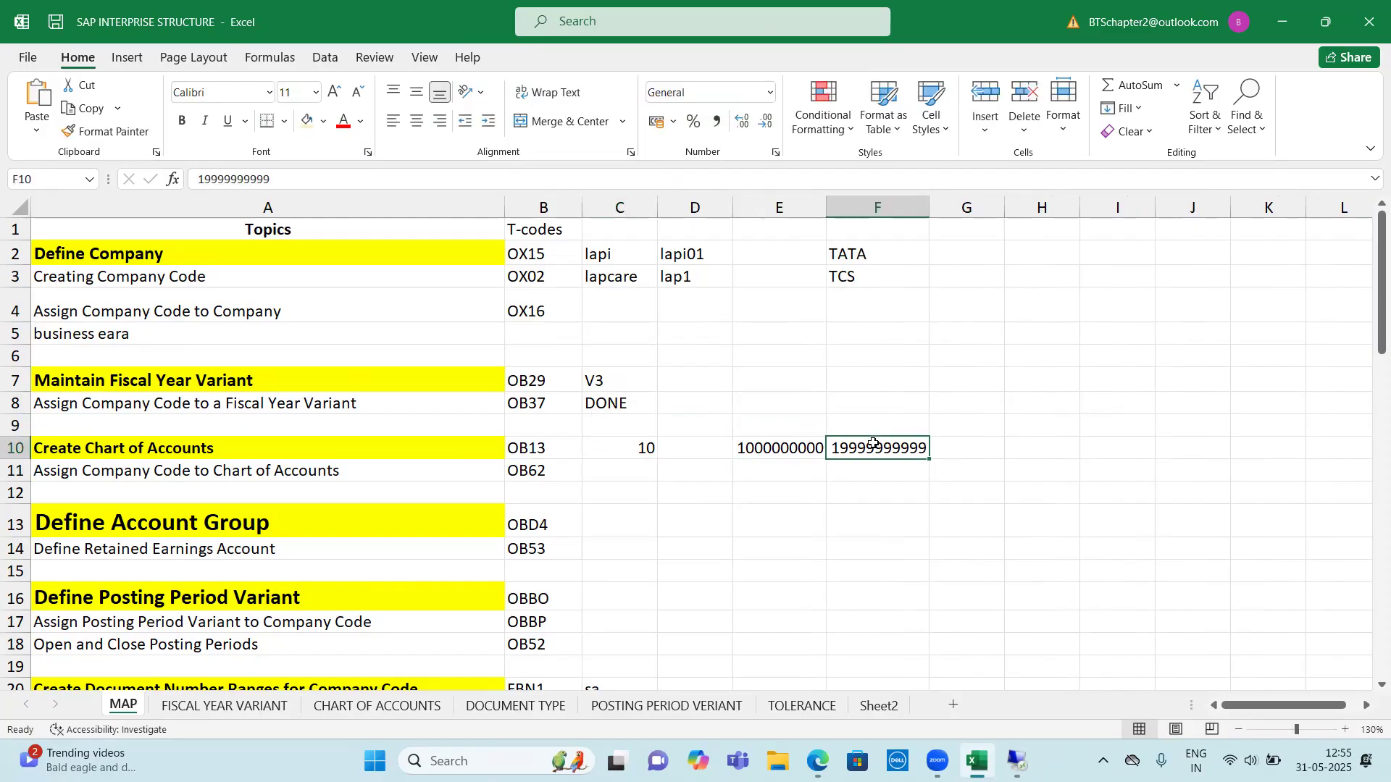
key(Left)
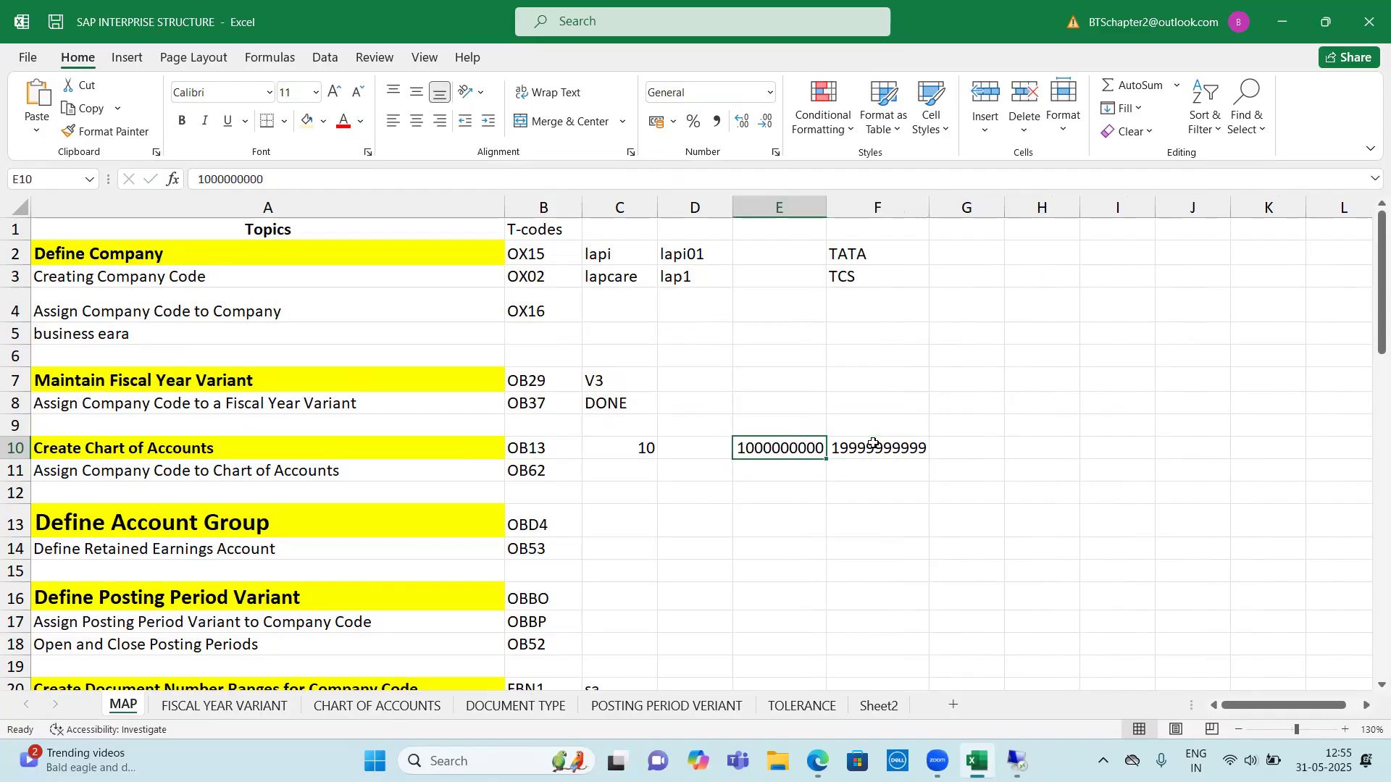
Set C10 to 4, E10 to 1000 and F10 to 9000 on the Create Chart of Accounts row
key(Left)
key(Left)
text(4)
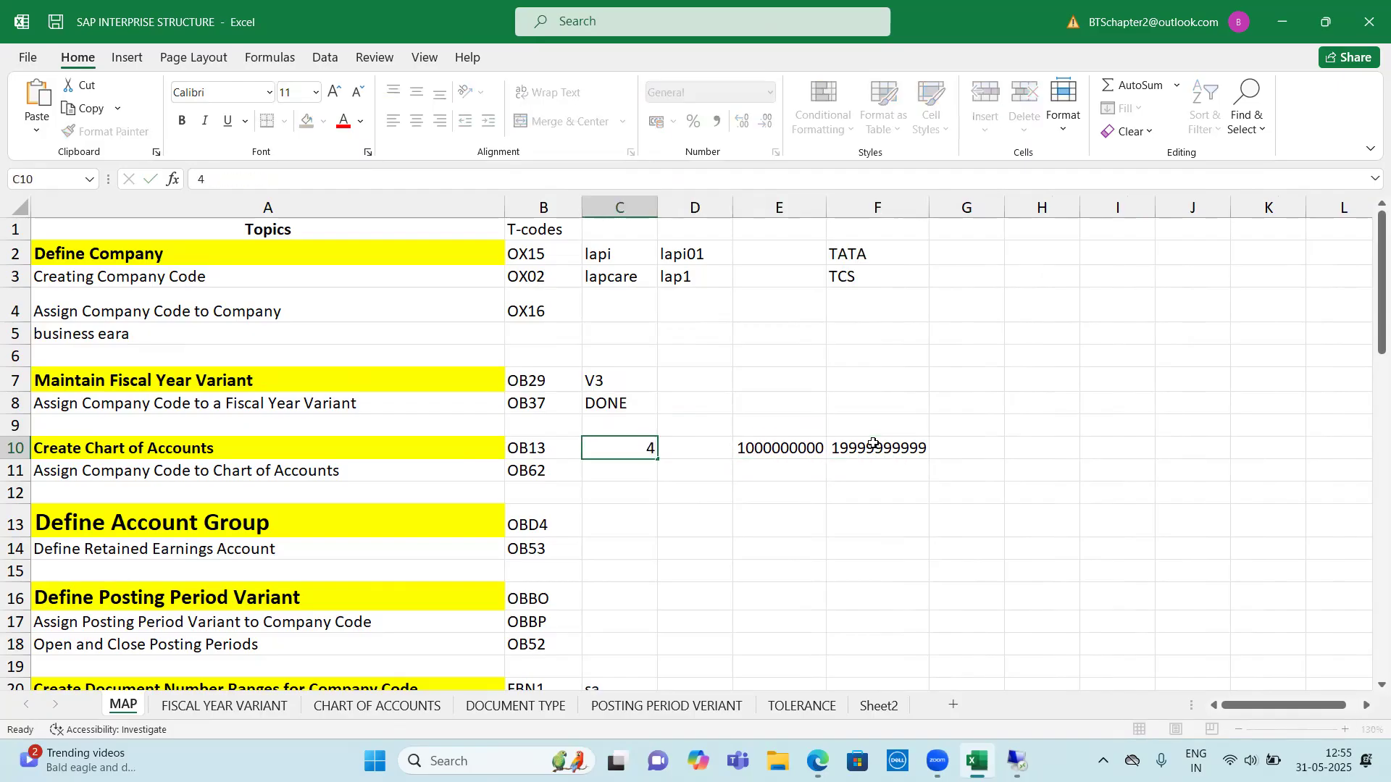
key(Tab)
key(Tab)
text(1000)
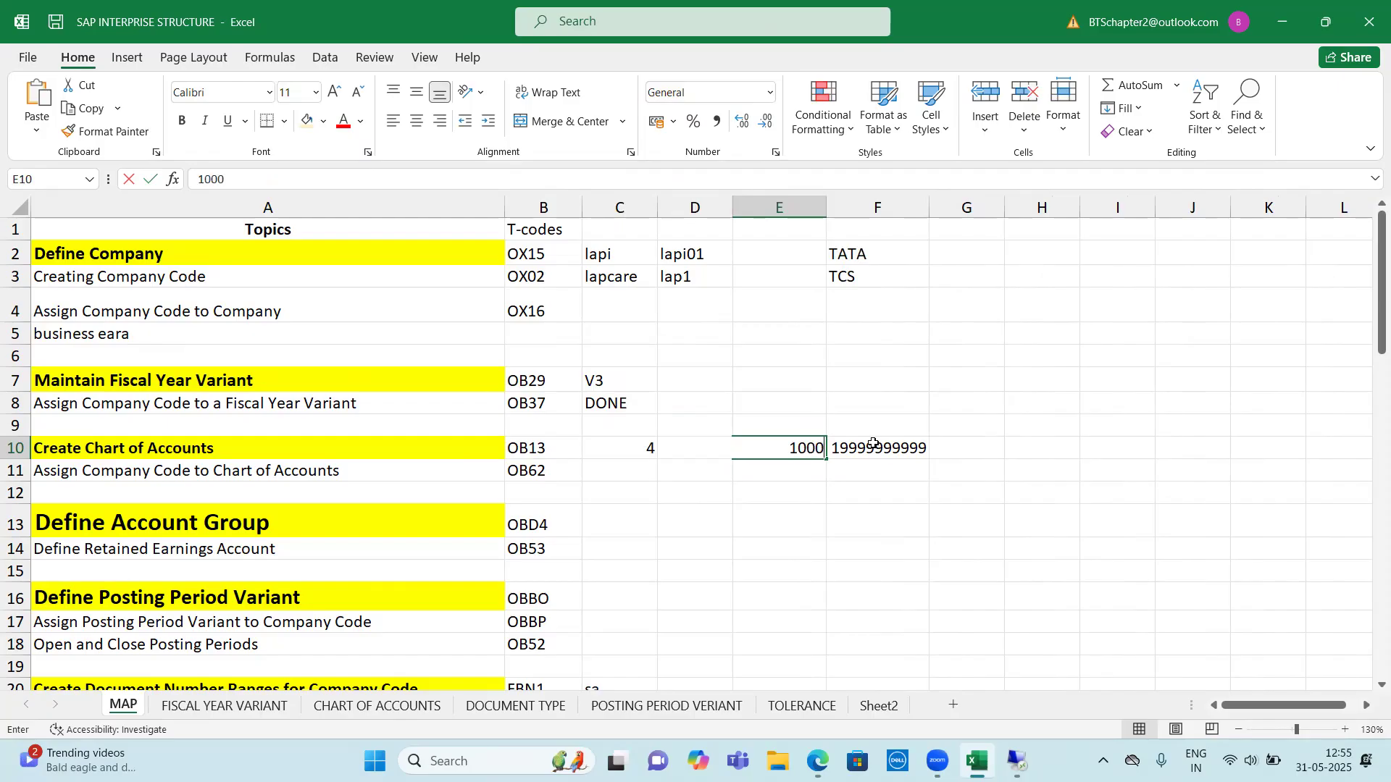
key(Tab)
text(9000)
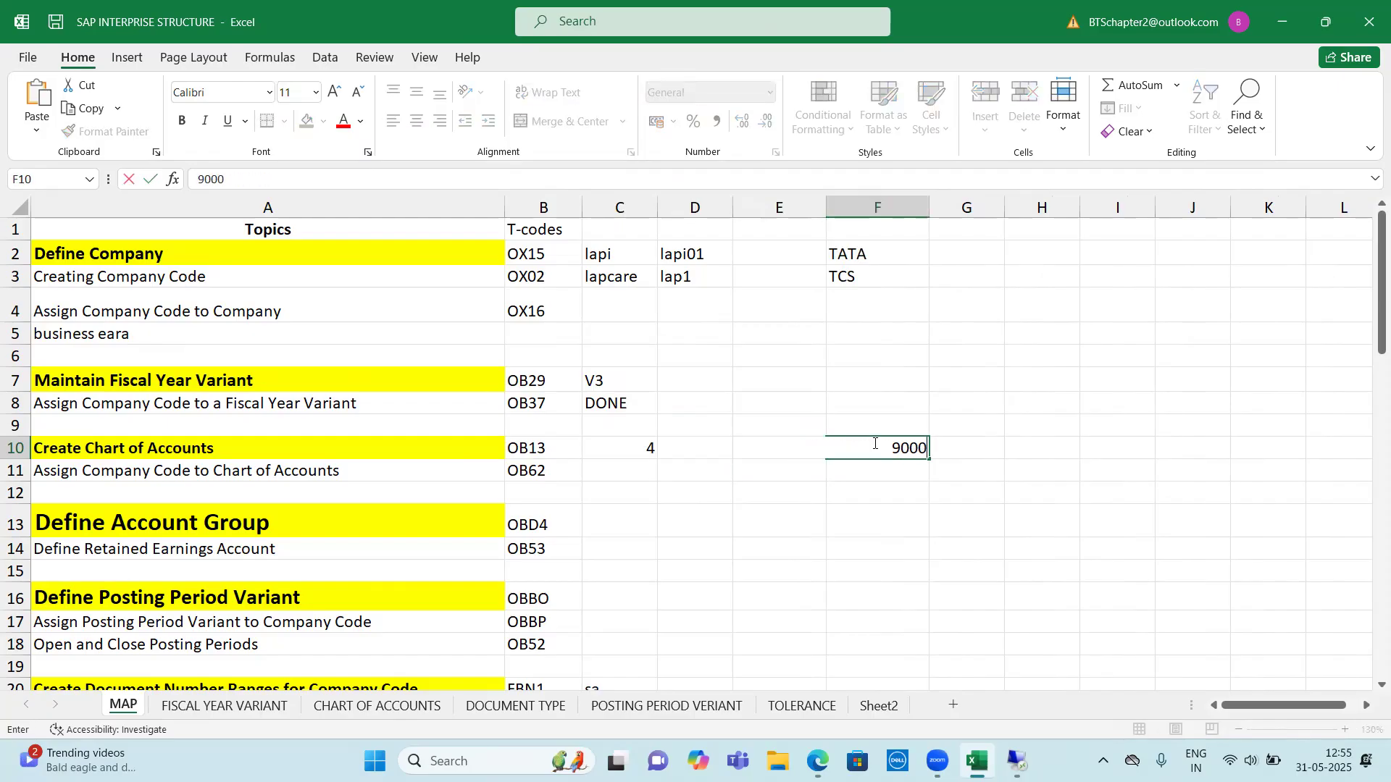
key(Return)
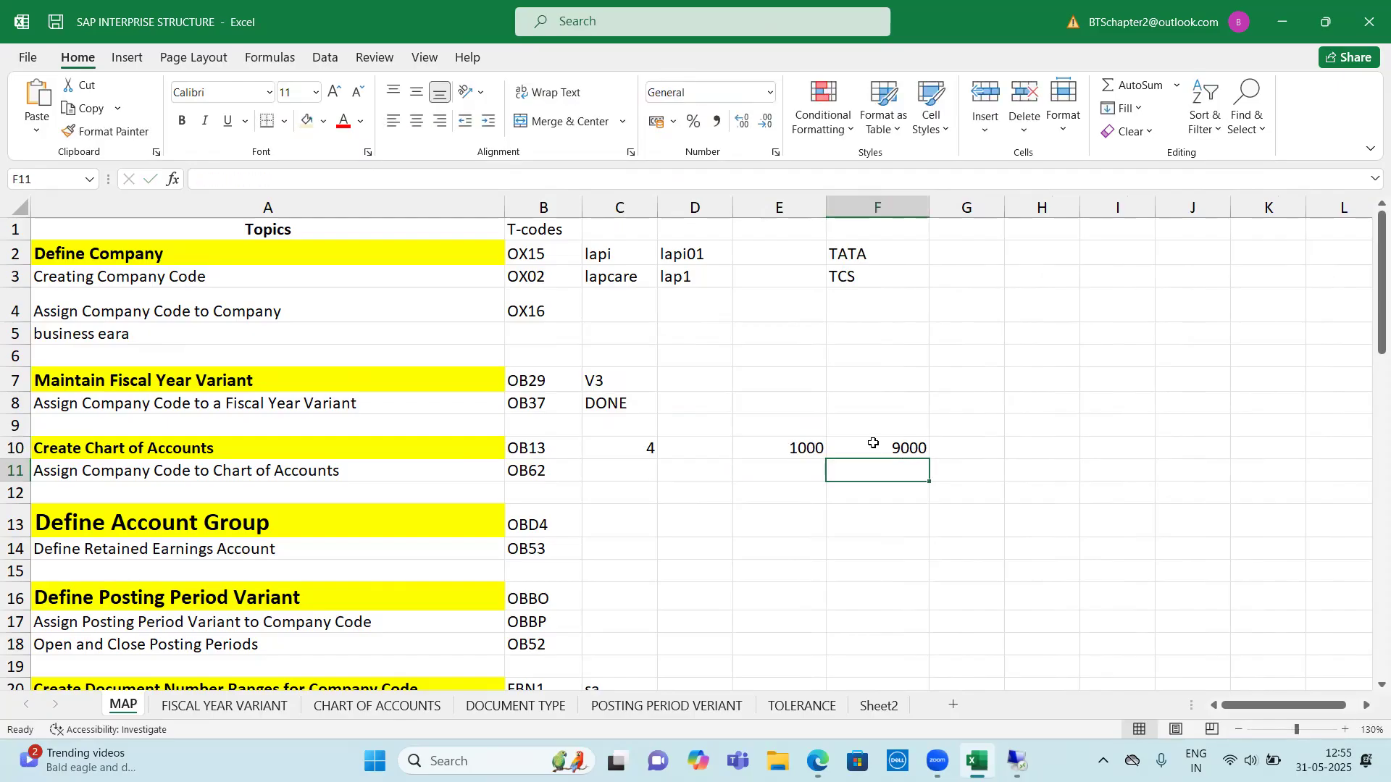
Examine the values in C10, E10 and F10 for the chart of accounts, along with the row below
key(Left)
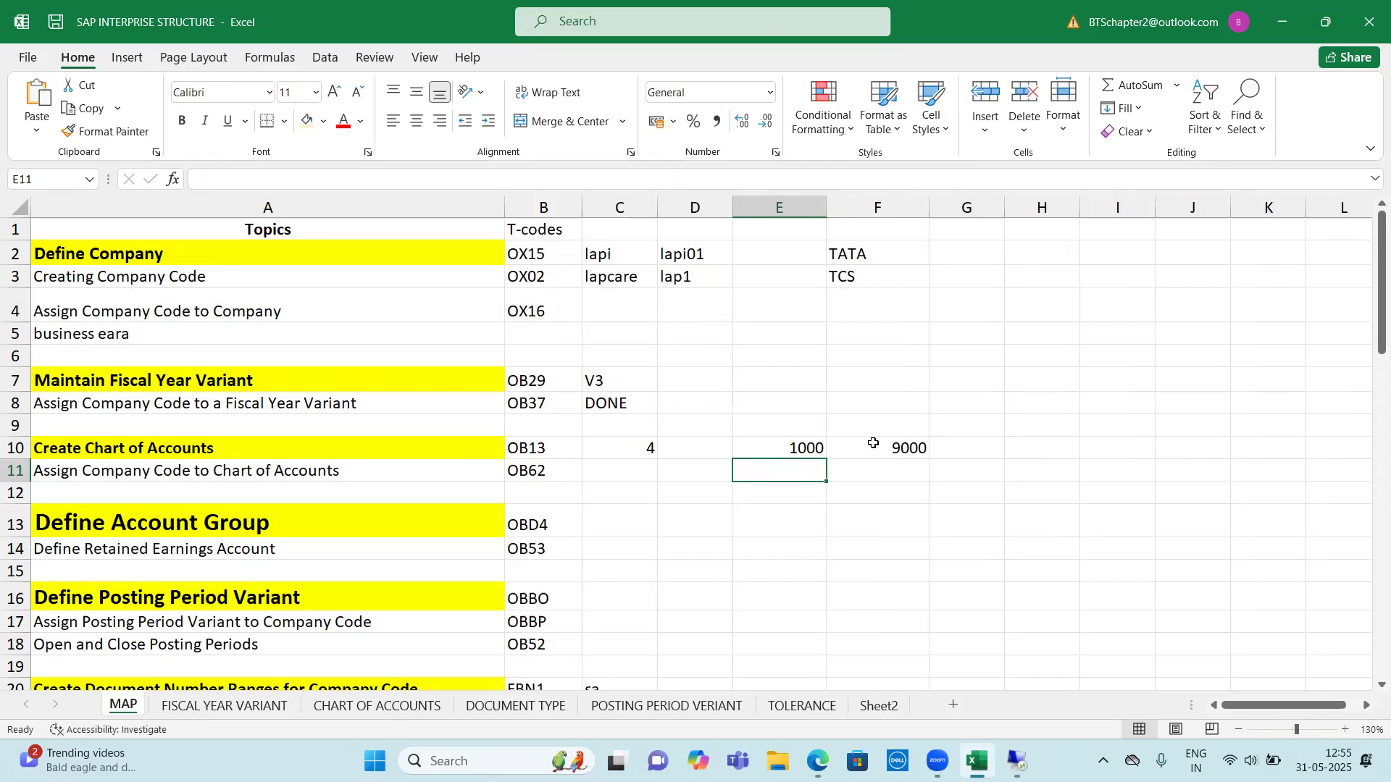
key(Up)
key(Left)
key(Down)
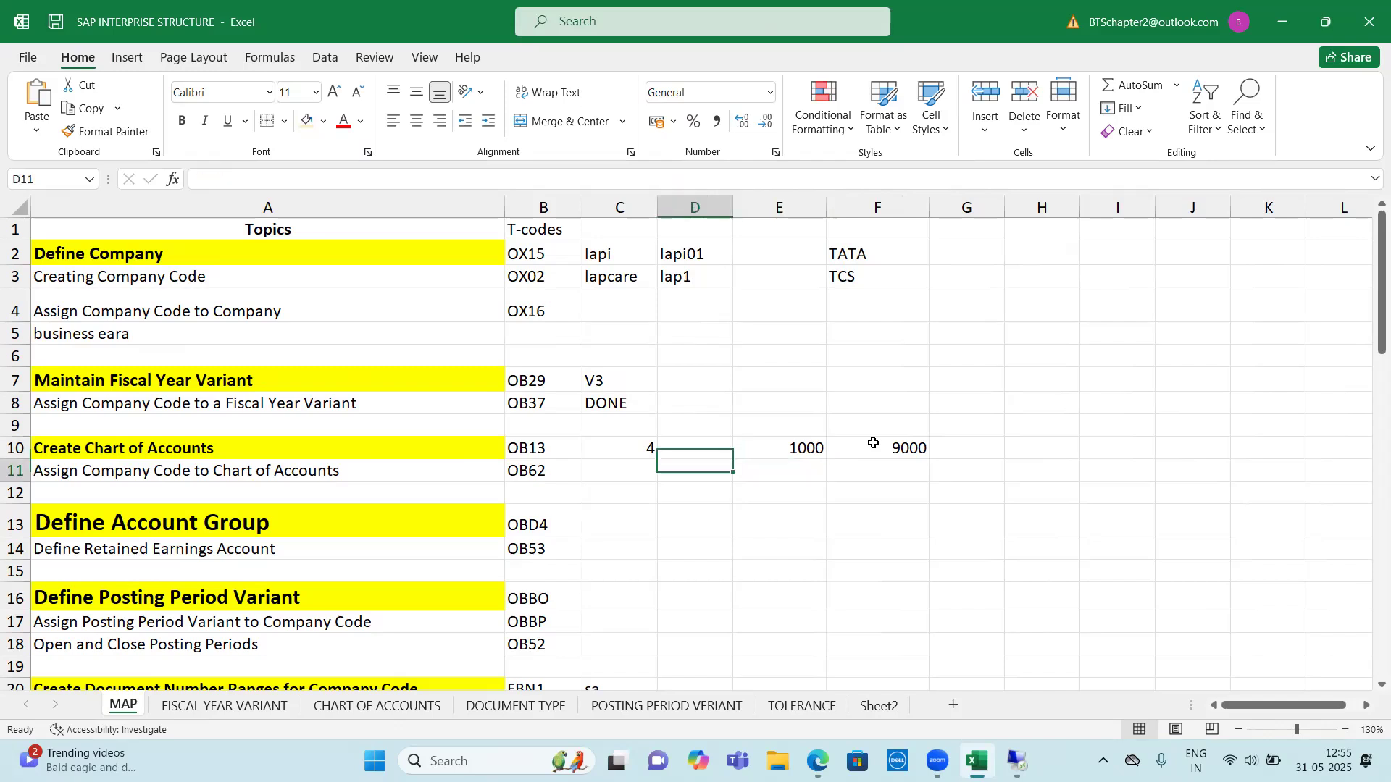
key(Left)
key(Up)
key(Right)
key(Right)
key(Right)
key(Down)
key(Left)
key(Left)
key(Left)
key(Up)
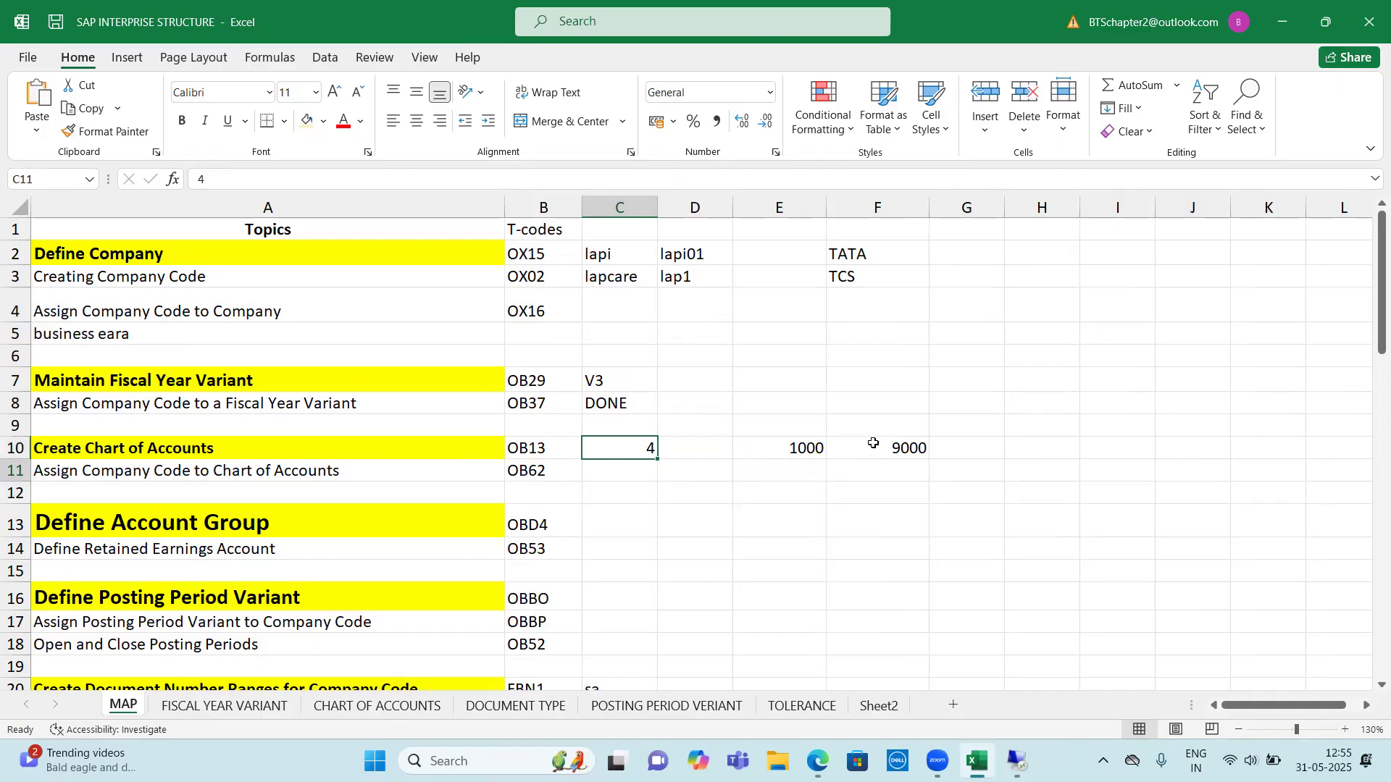
key(Down)
key(Left)
key(Left)
key(Right)
key(Right)
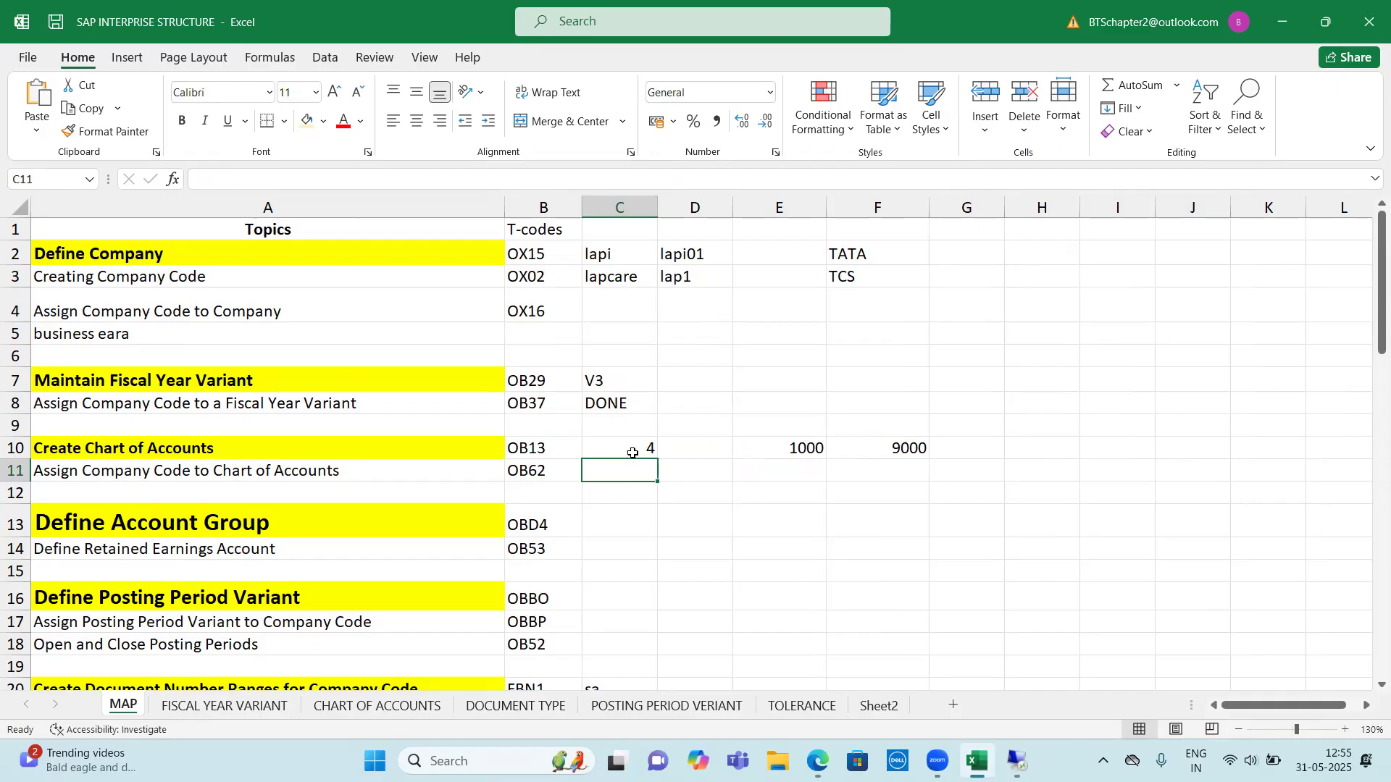
Select the Create Chart of Accounts T-code OB13 in B10 and switch to the SAP session
click(511, 446)
key(alt+Tab)
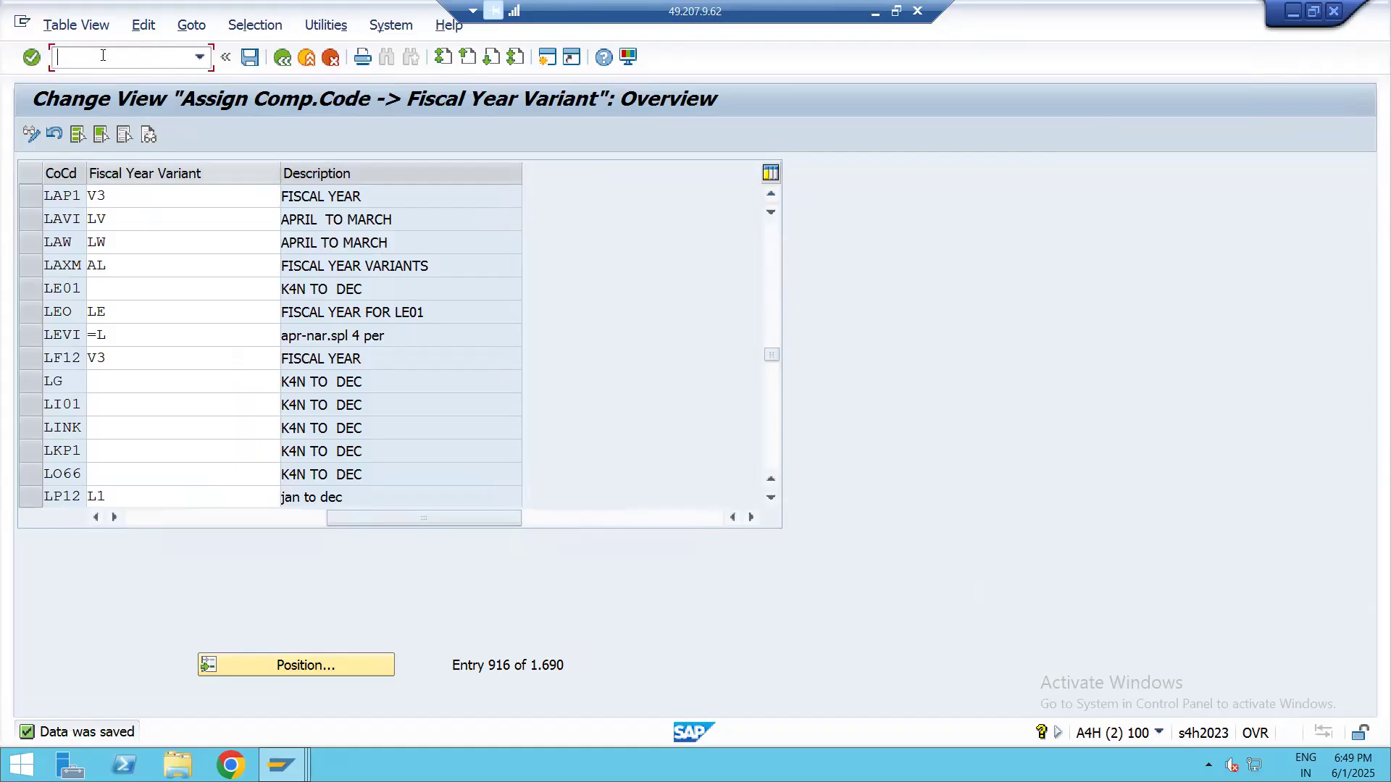
Leave the fiscal year variant assignment and open the SAP Customizing Implementation Guide through transaction SPRO
text(SPRO)
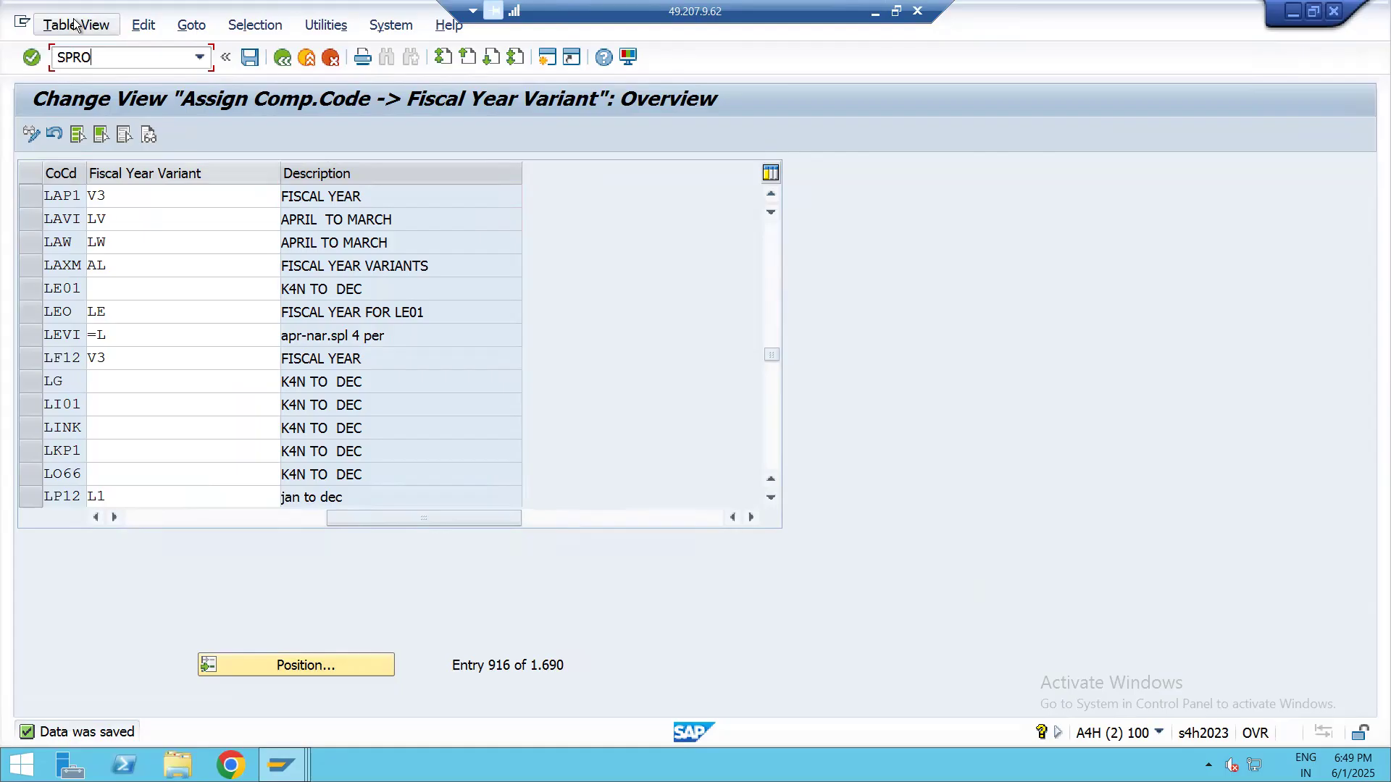
key(BackSpace)
key(BackSpace)
key(BackSpace)
key(BackSpace)
text(/N)
key(Return)
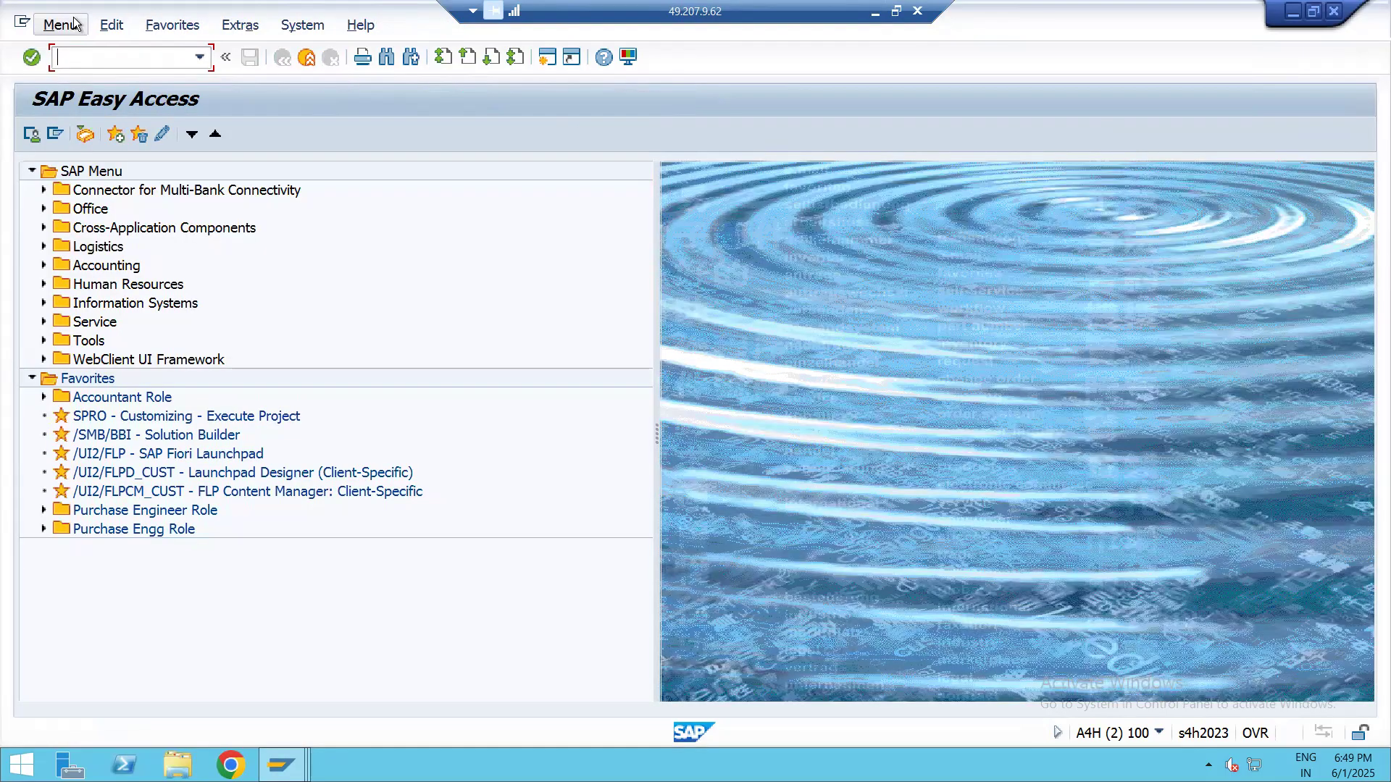
text(SPRO)
key(Return)
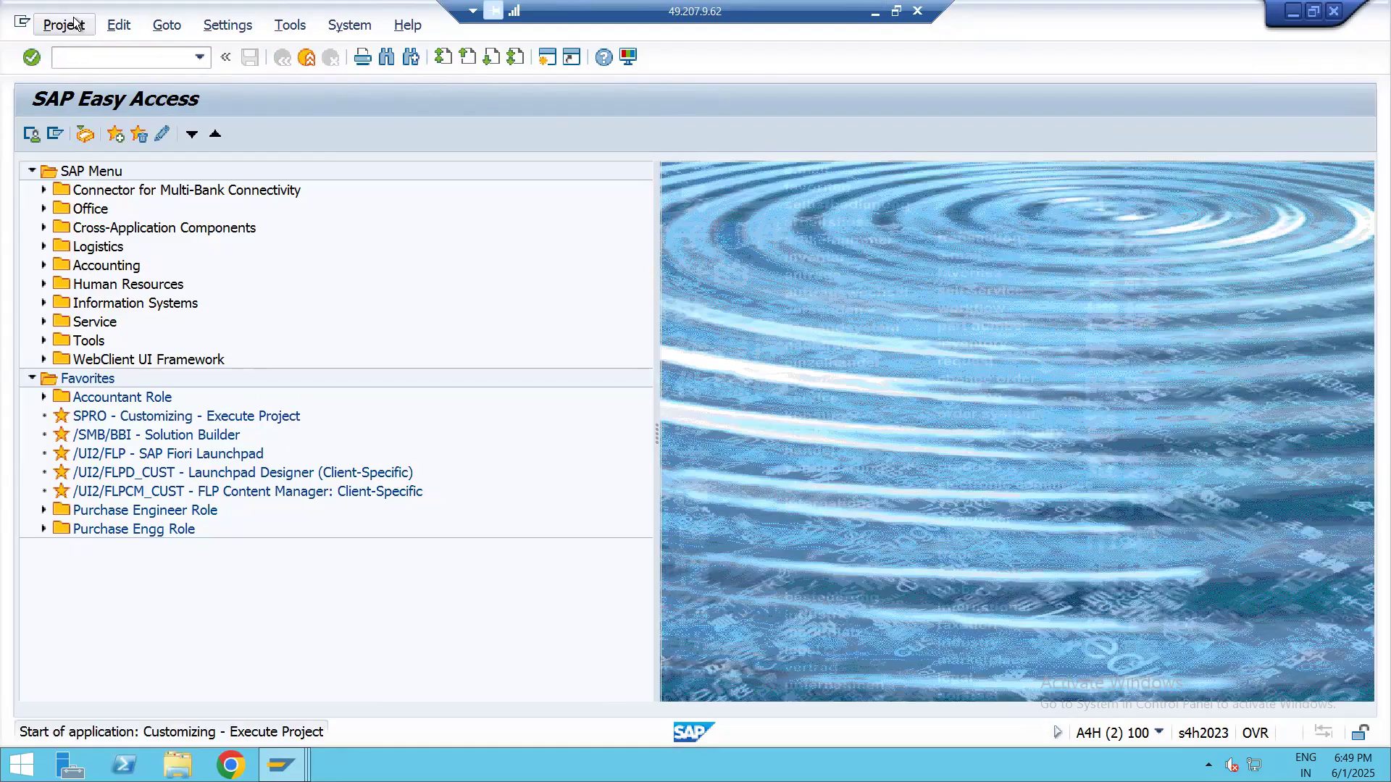
click(102, 136)
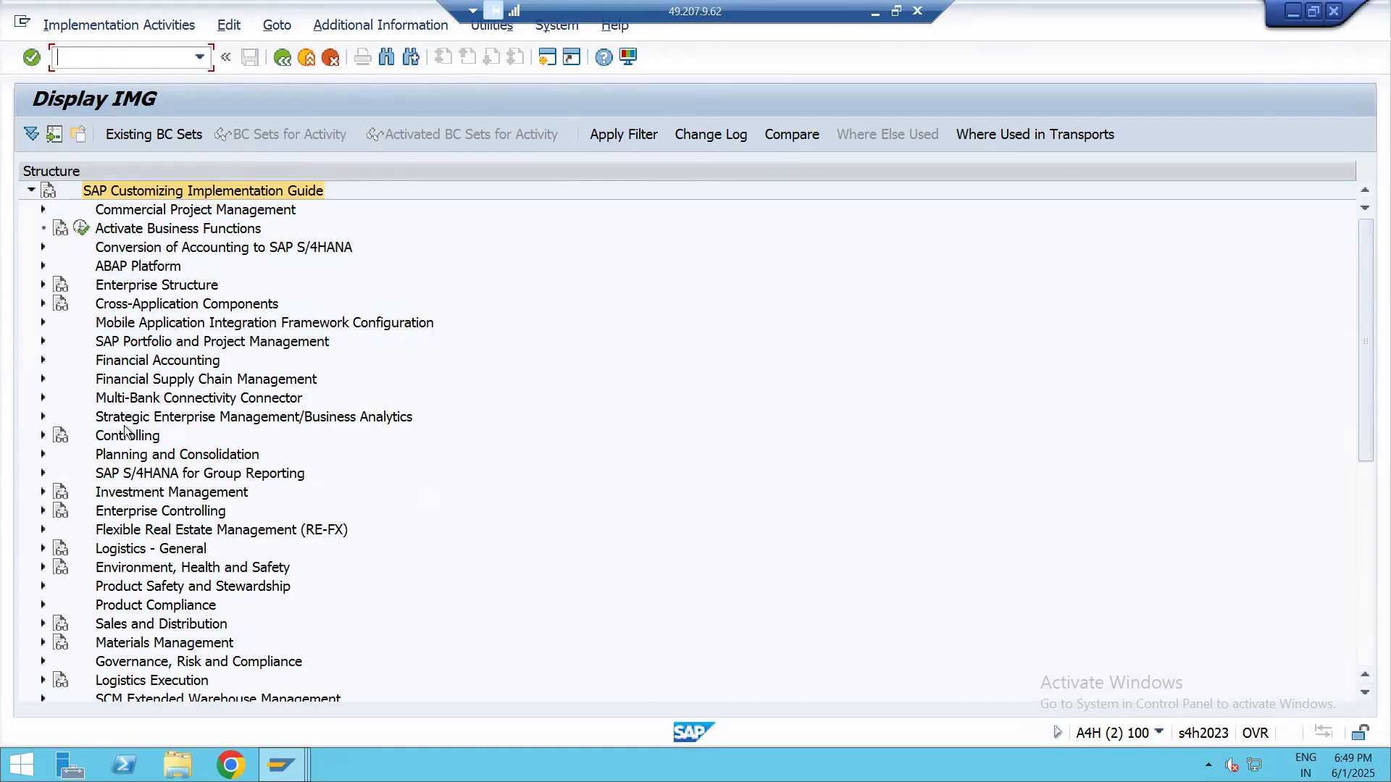
Expand Financial Accounting and its Financial Accounting Global Settings in the implementation guide
click(131, 455)
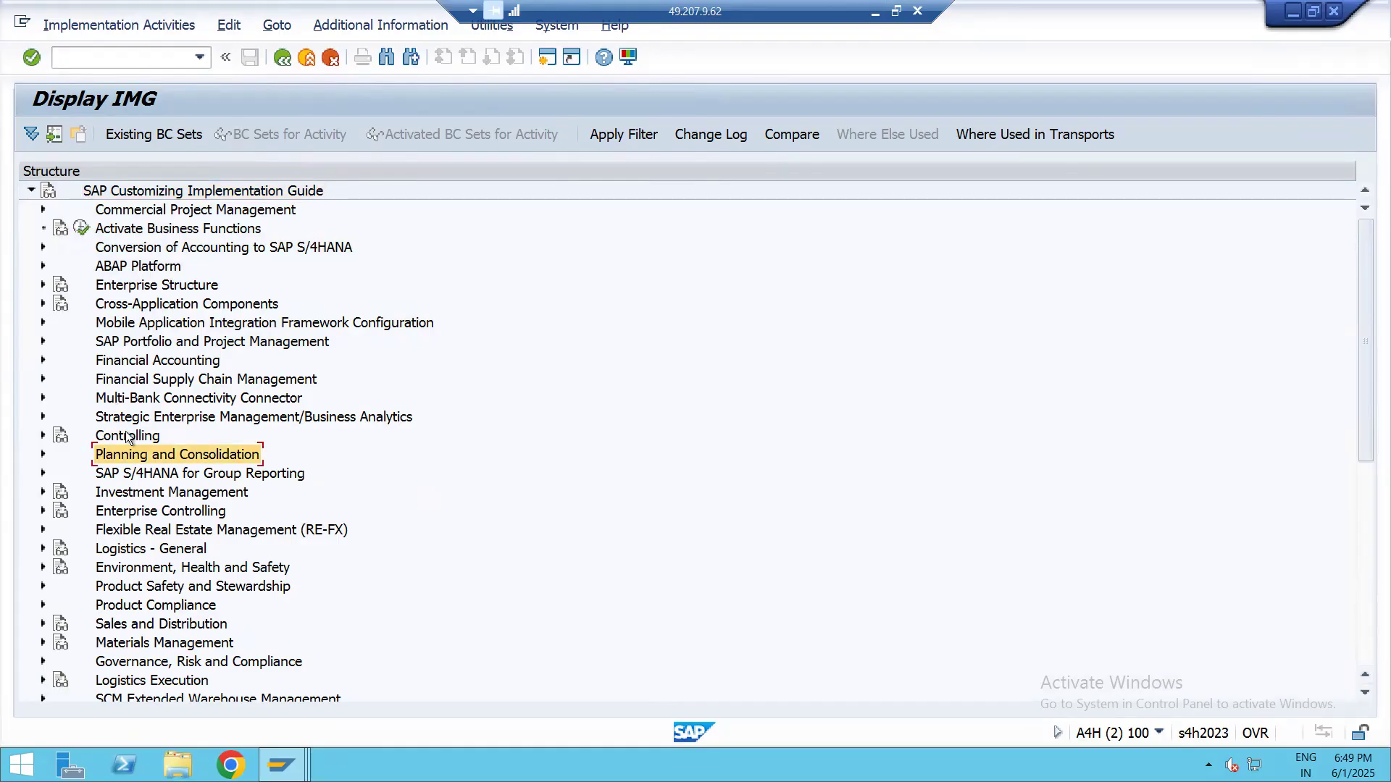
click(129, 437)
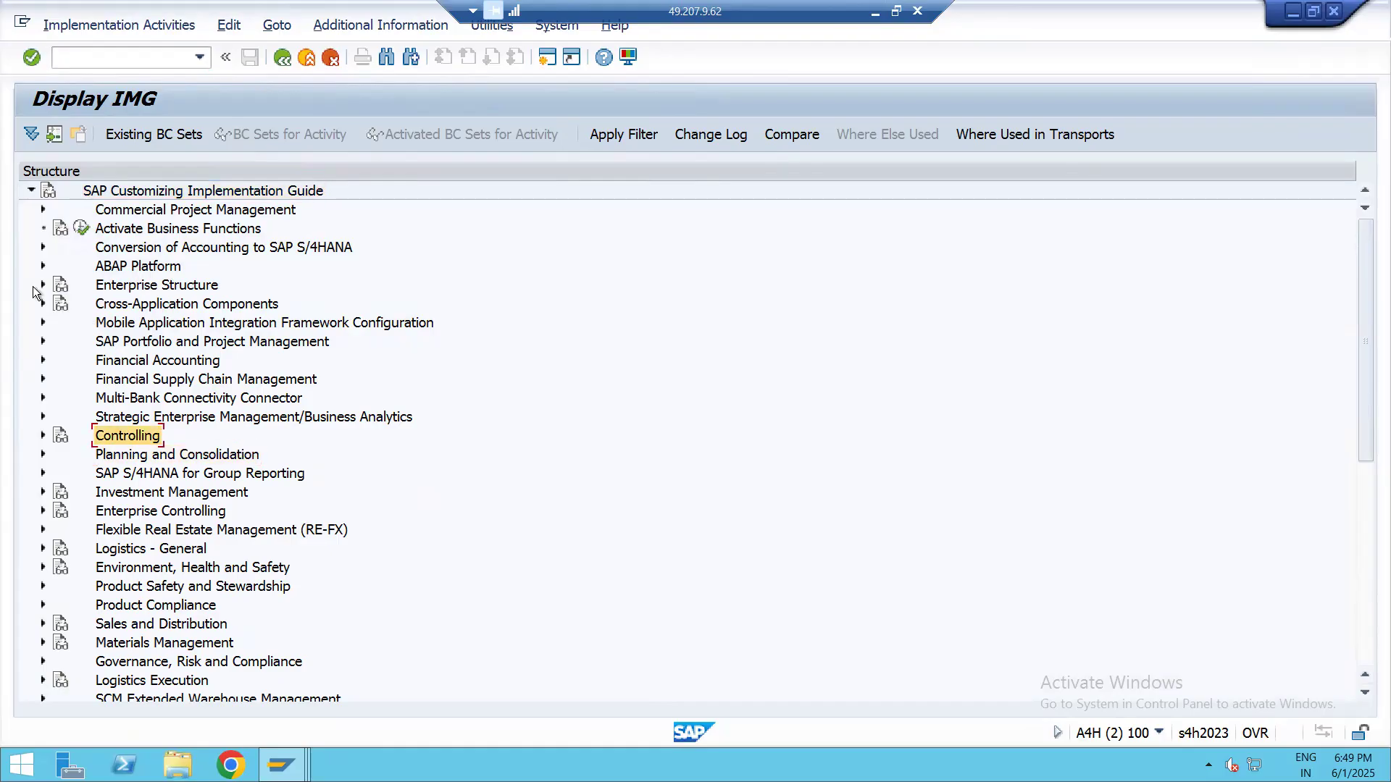
click(43, 360)
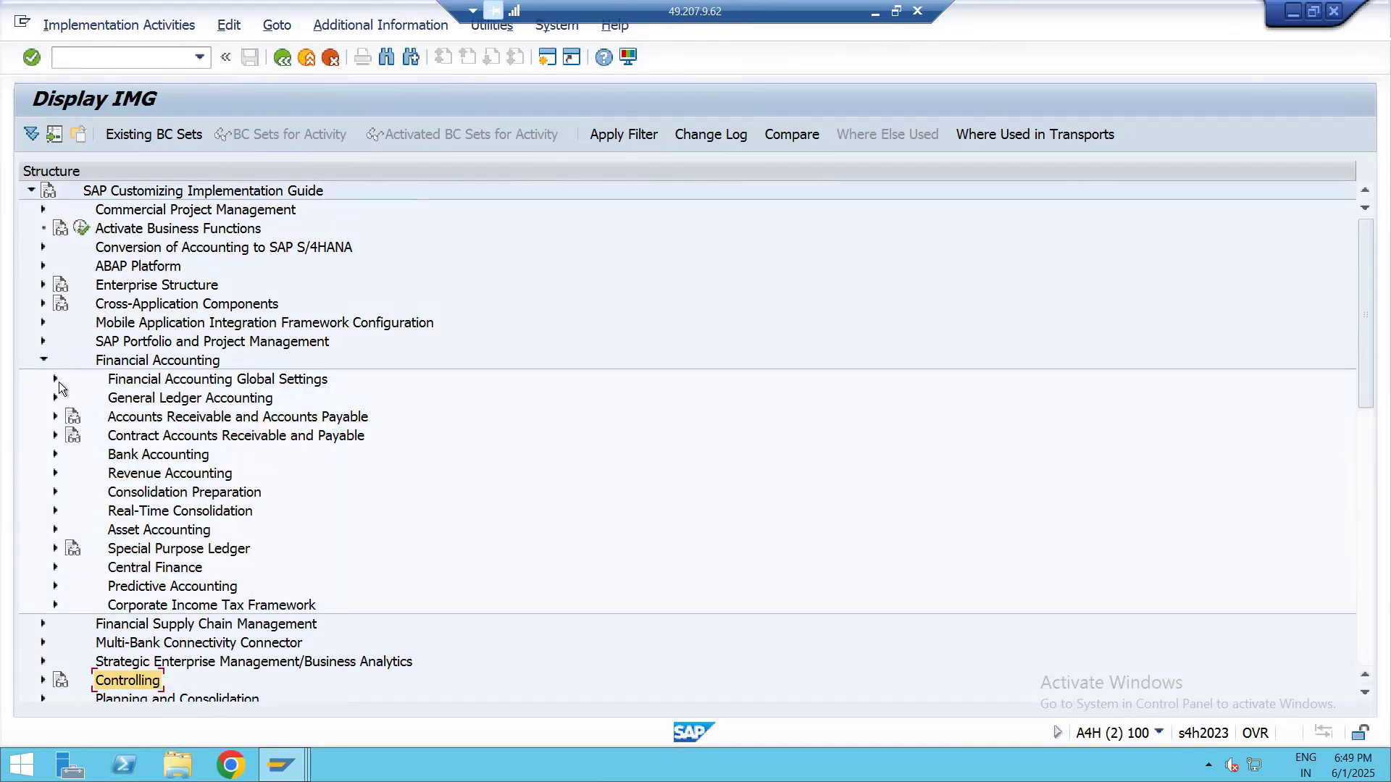
click(55, 379)
Look through the Ledgers node and its Ledger activities for the chart of accounts settings
click(67, 398)
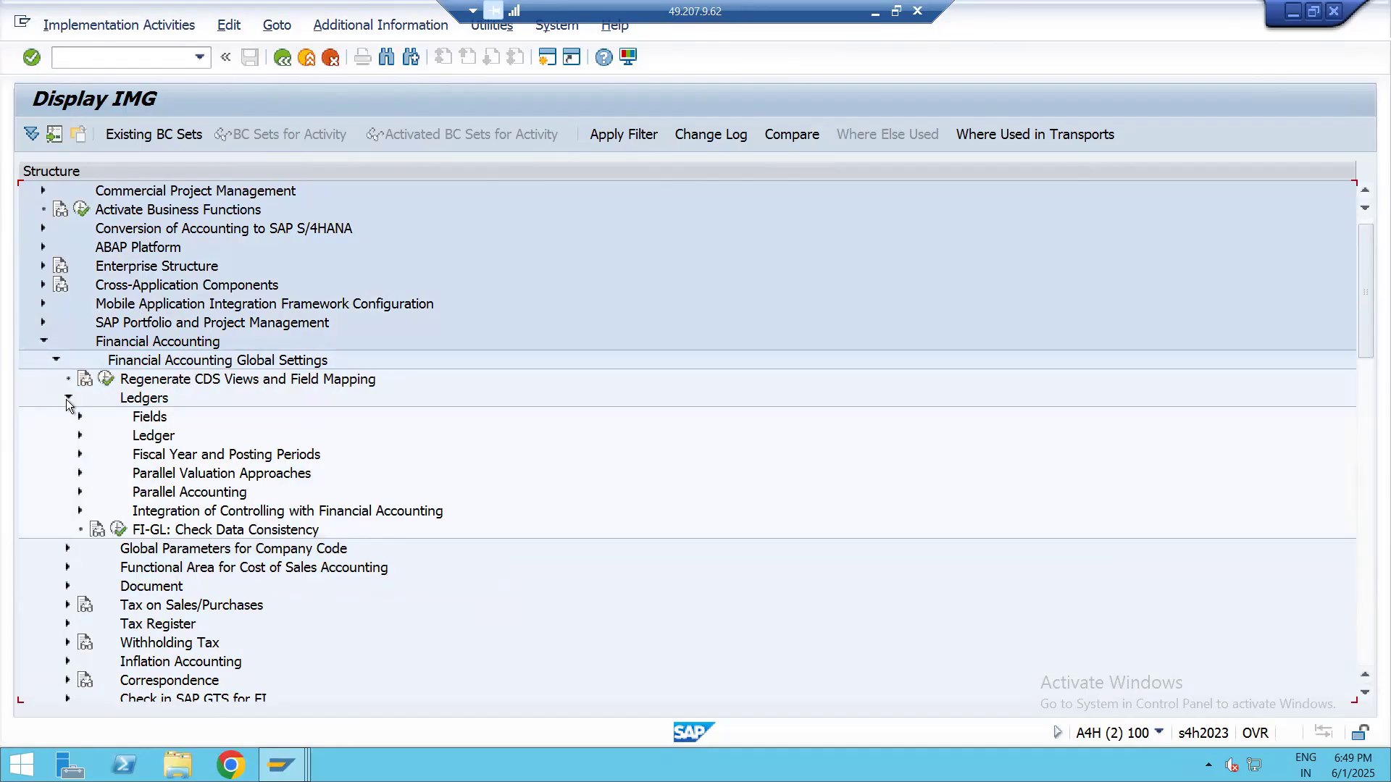
click(67, 397)
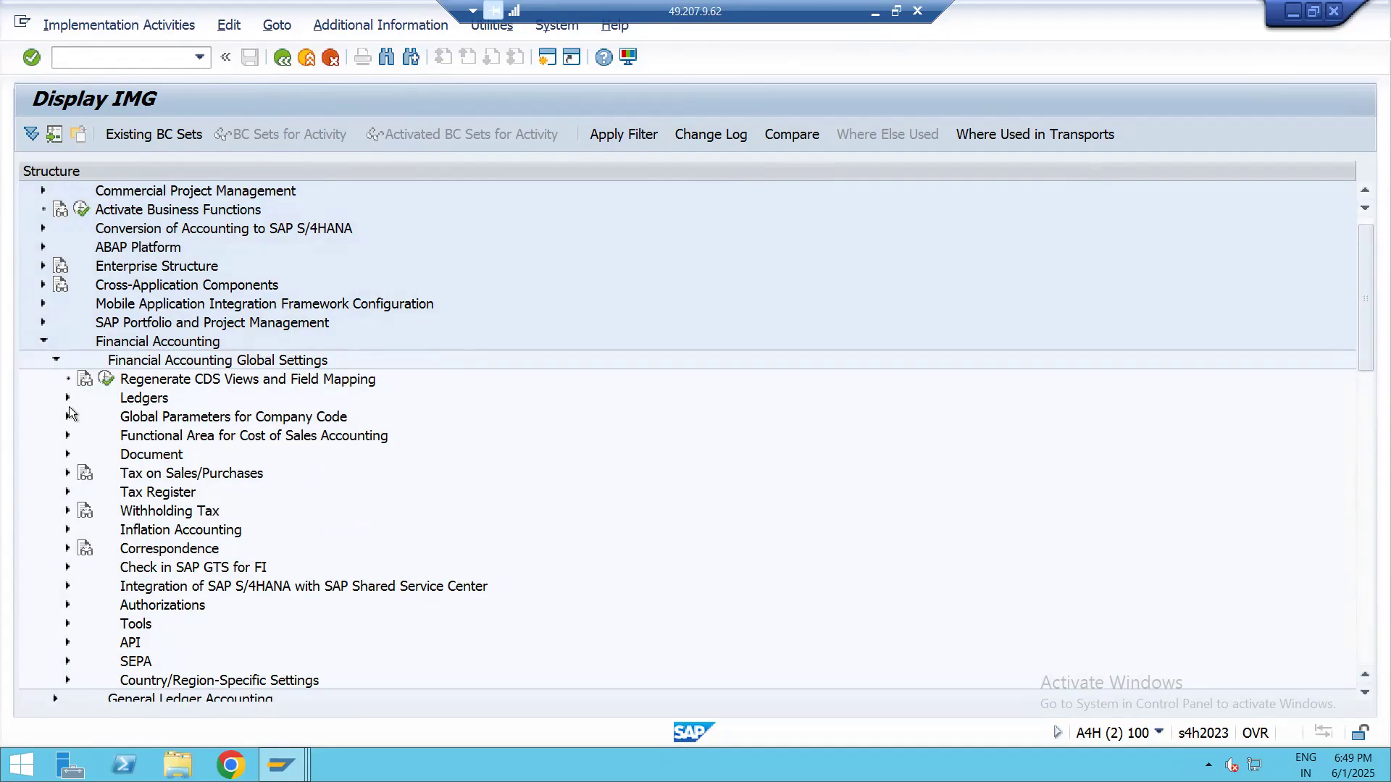
click(68, 398)
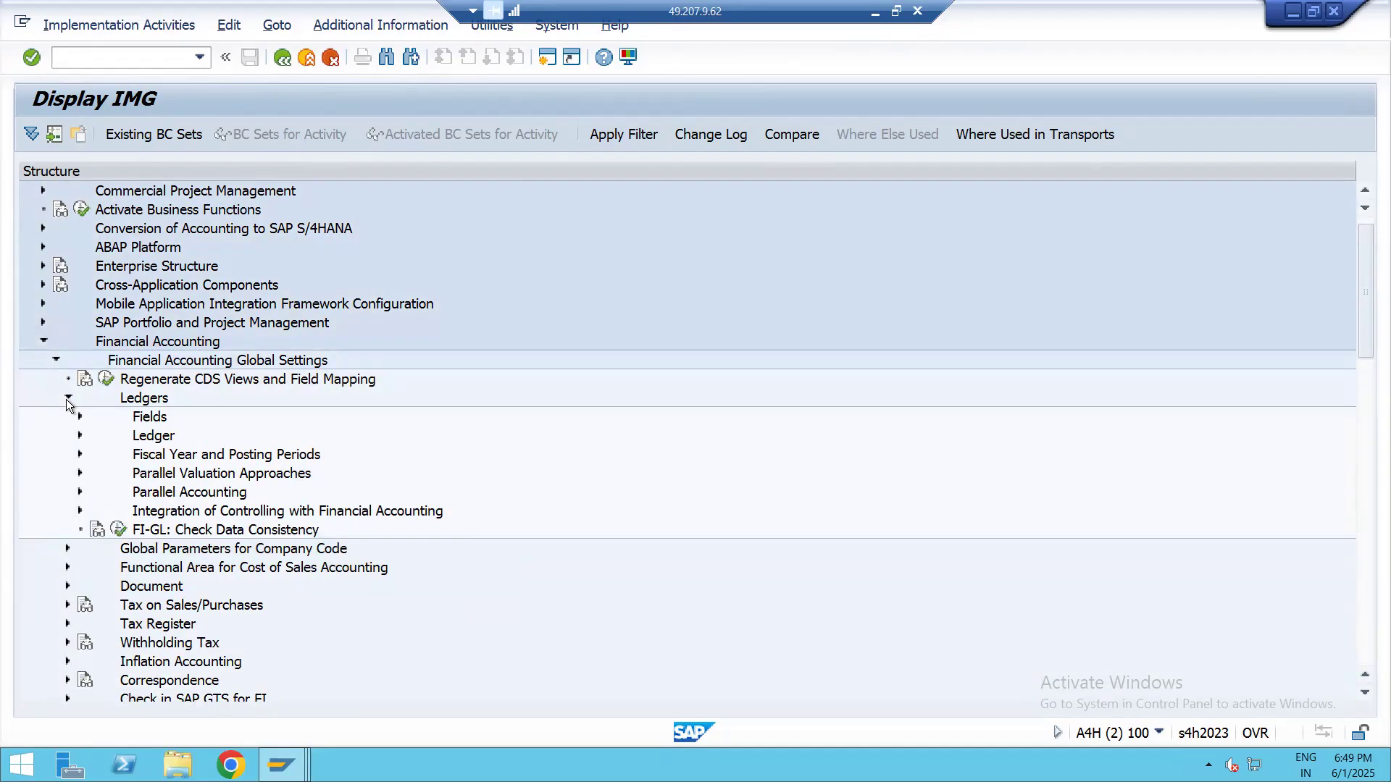
click(79, 435)
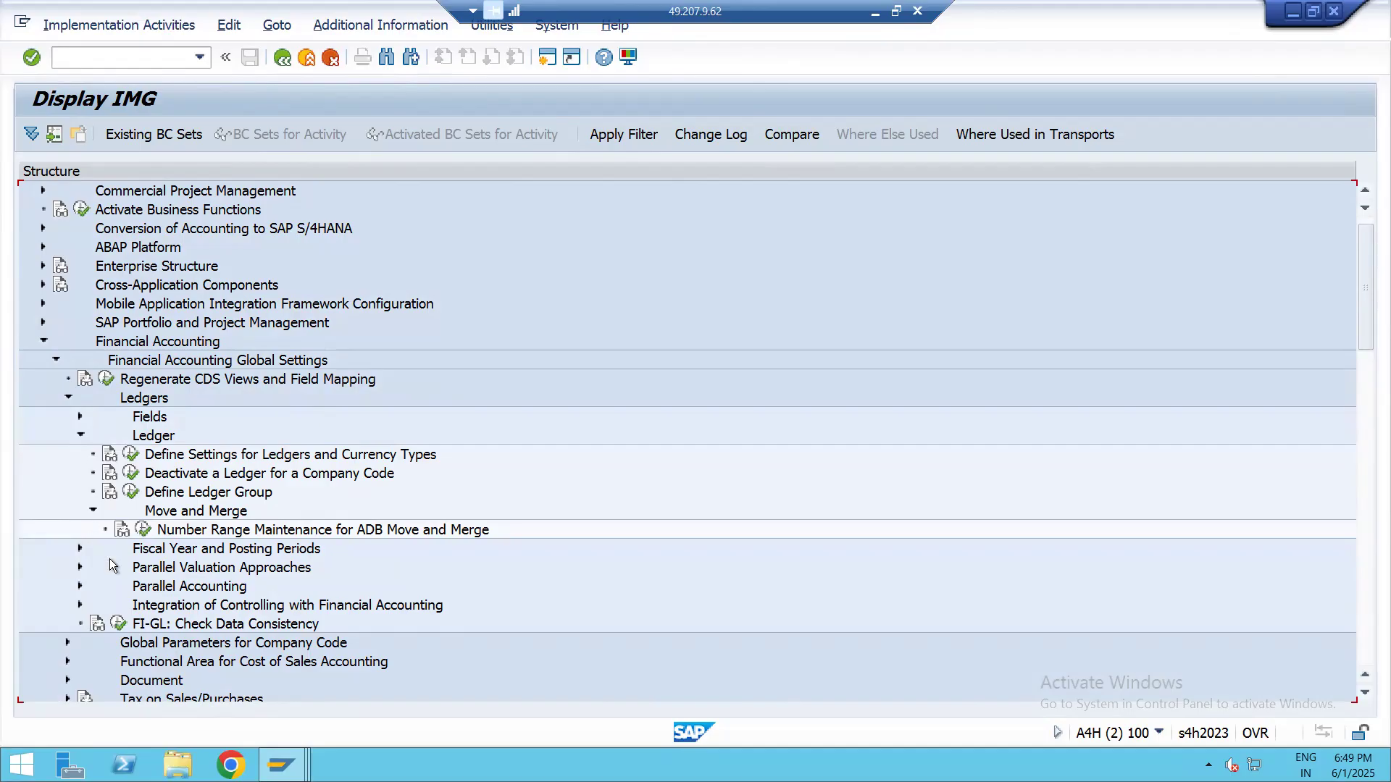
click(80, 435)
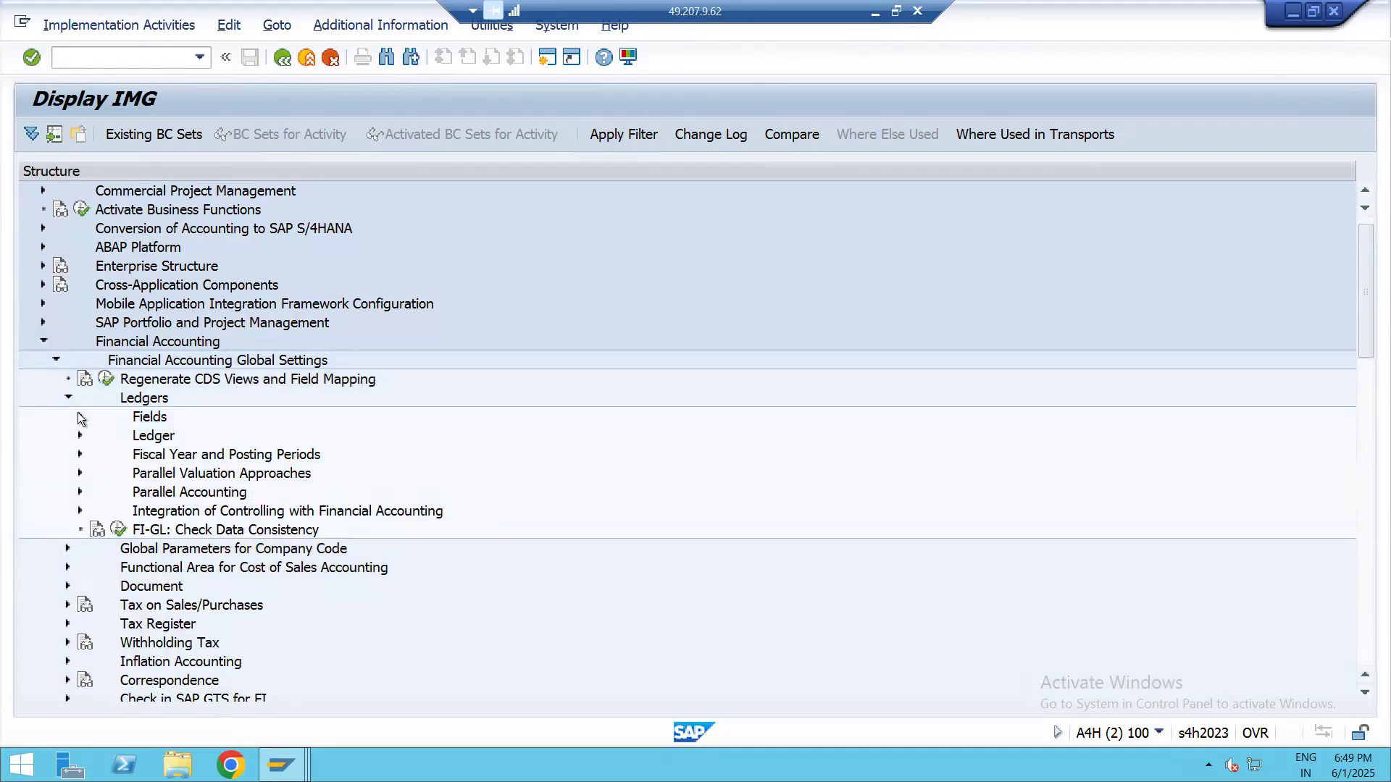
click(68, 397)
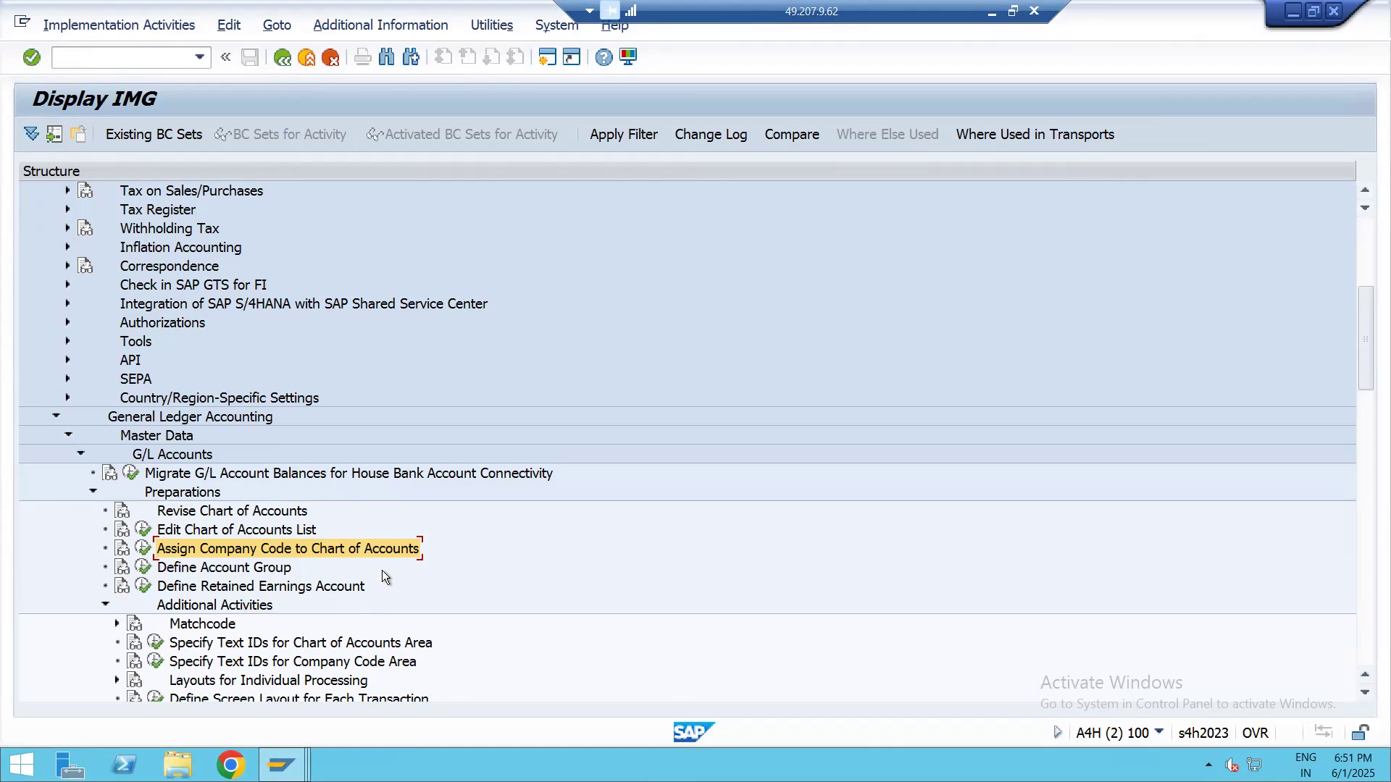
Show the IMG Activity keys as additional information beside the implementation guide structure
click(391, 26)
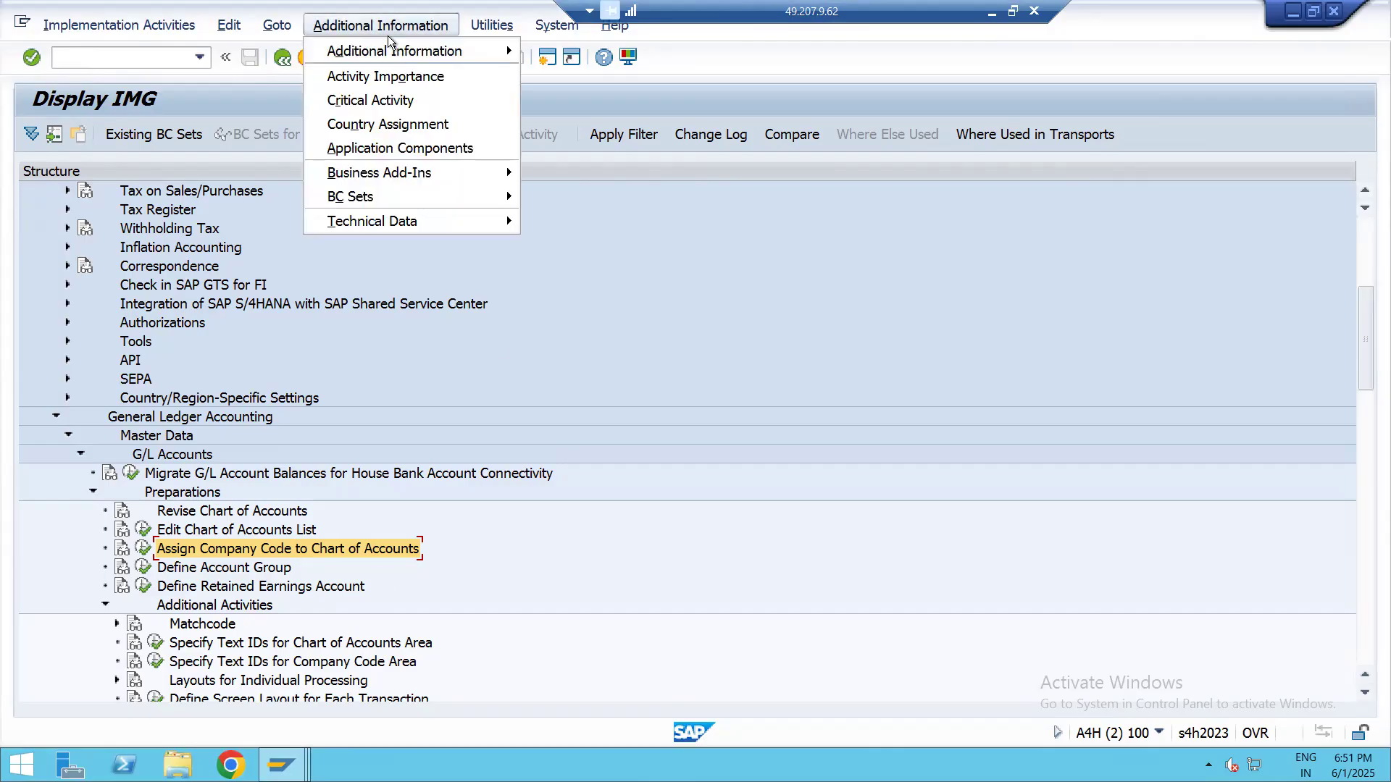
mouse_move(471, 54)
mouse_move(611, 76)
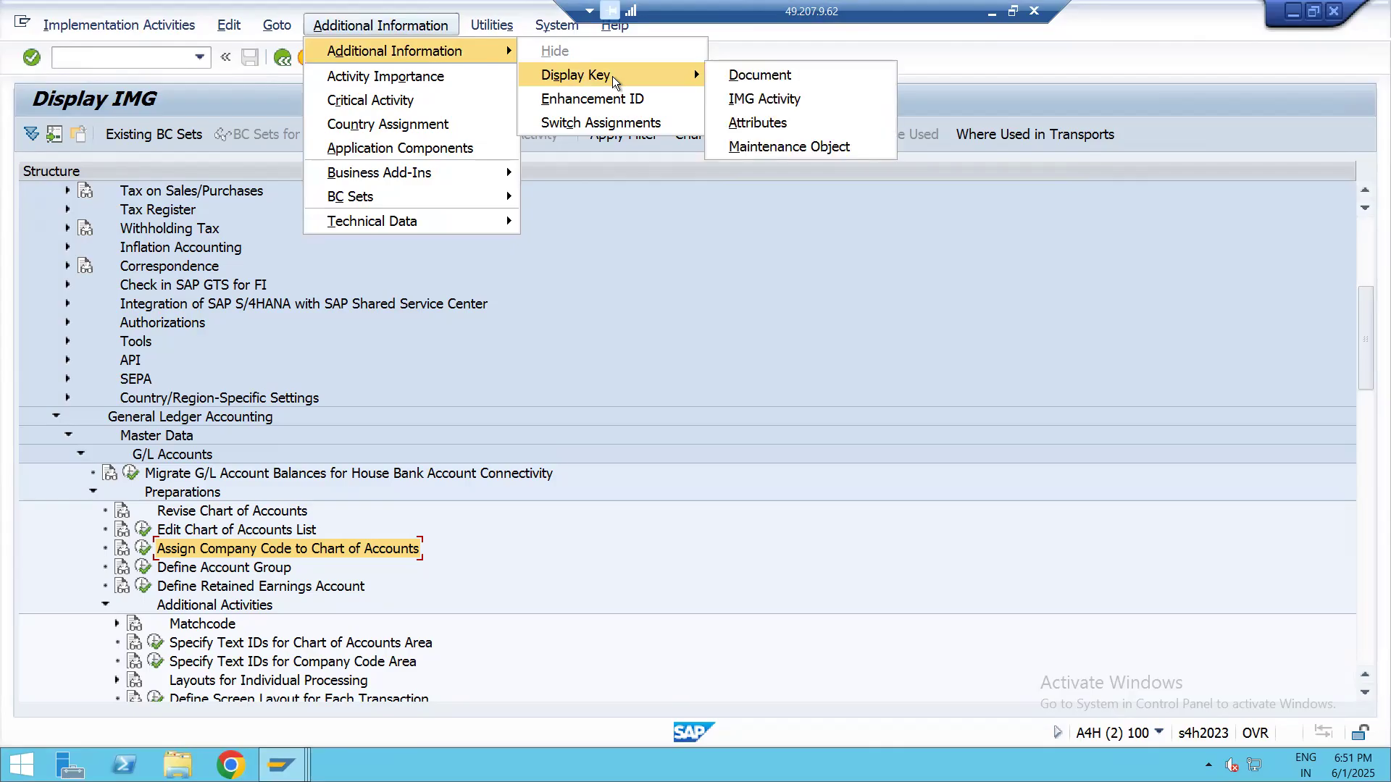
key(Right)
key(Down)
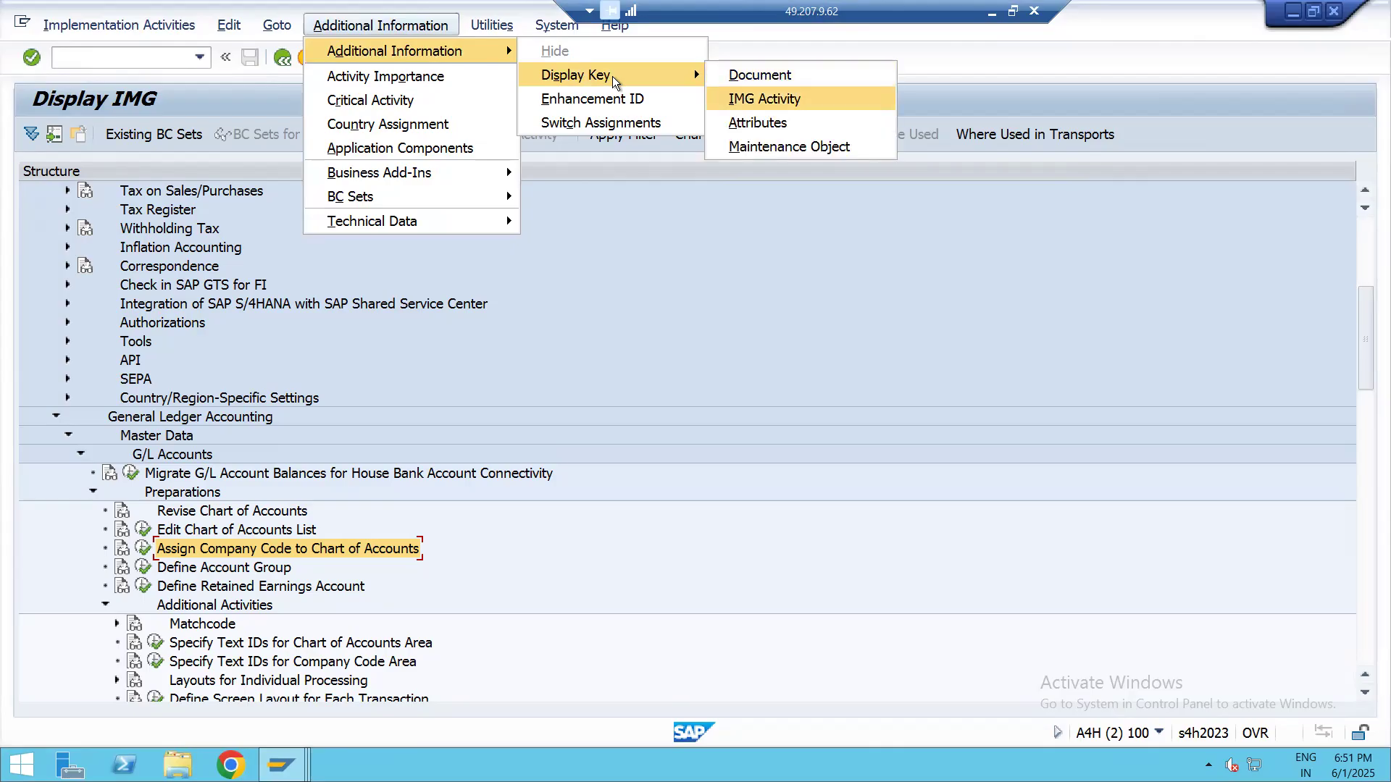
key(Return)
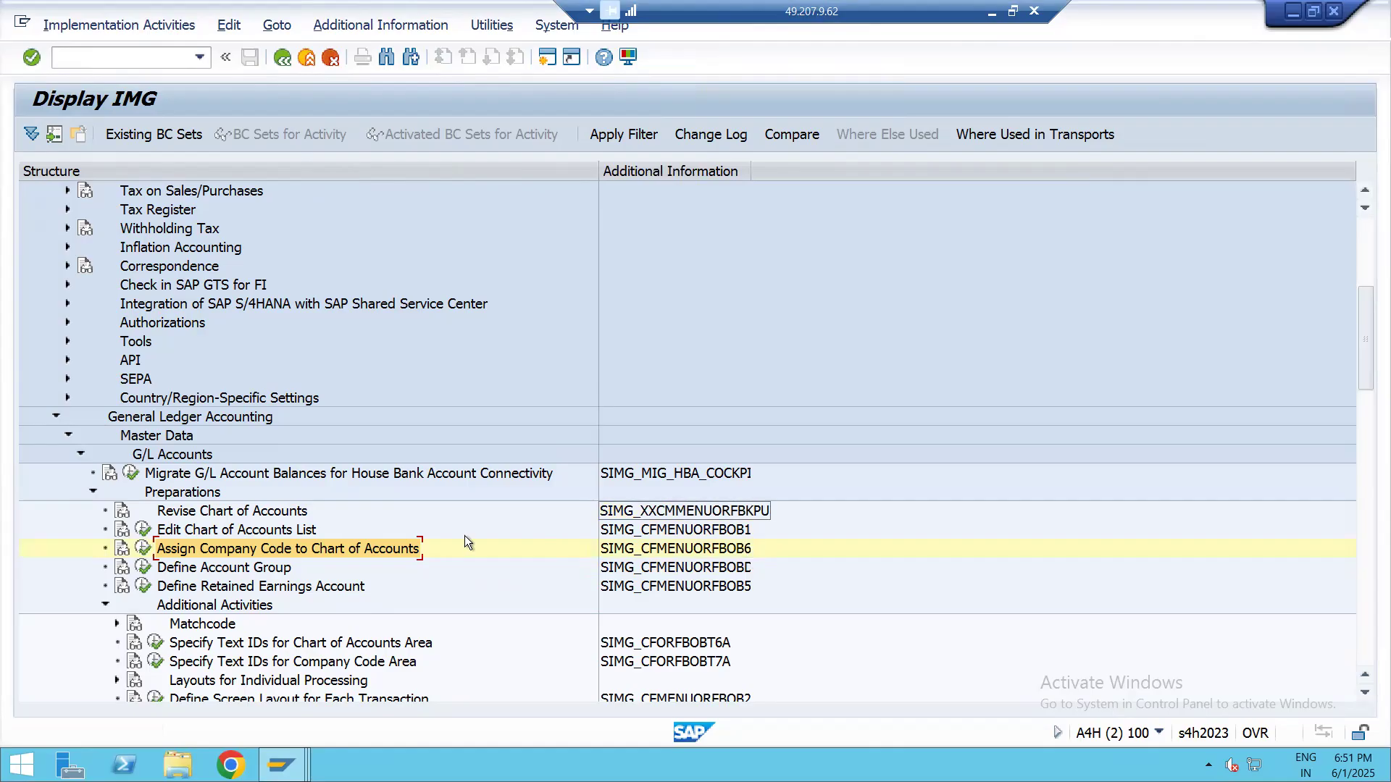
Open the Edit Chart of Accounts List activity under G/L Accounts Preparations and start a new entry
click(144, 549)
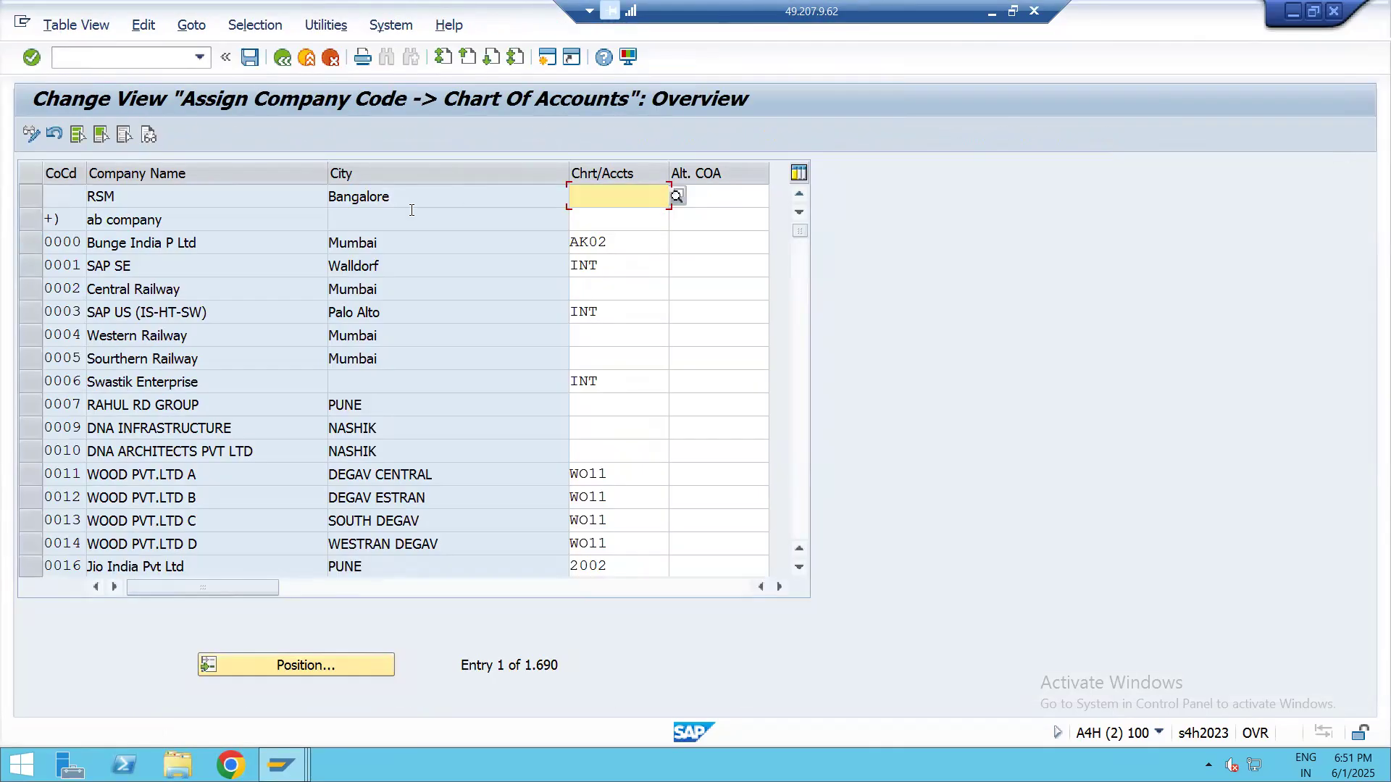
click(281, 58)
click(163, 536)
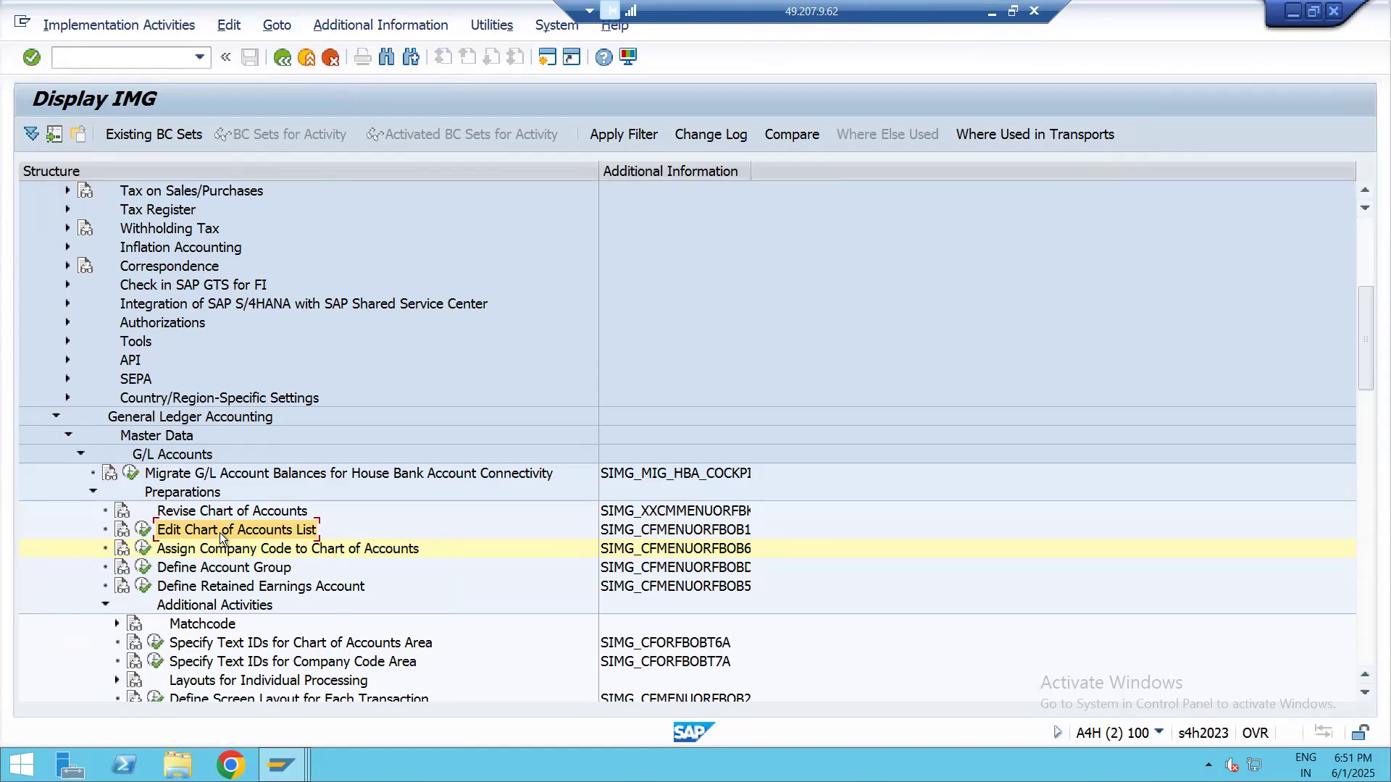
click(144, 530)
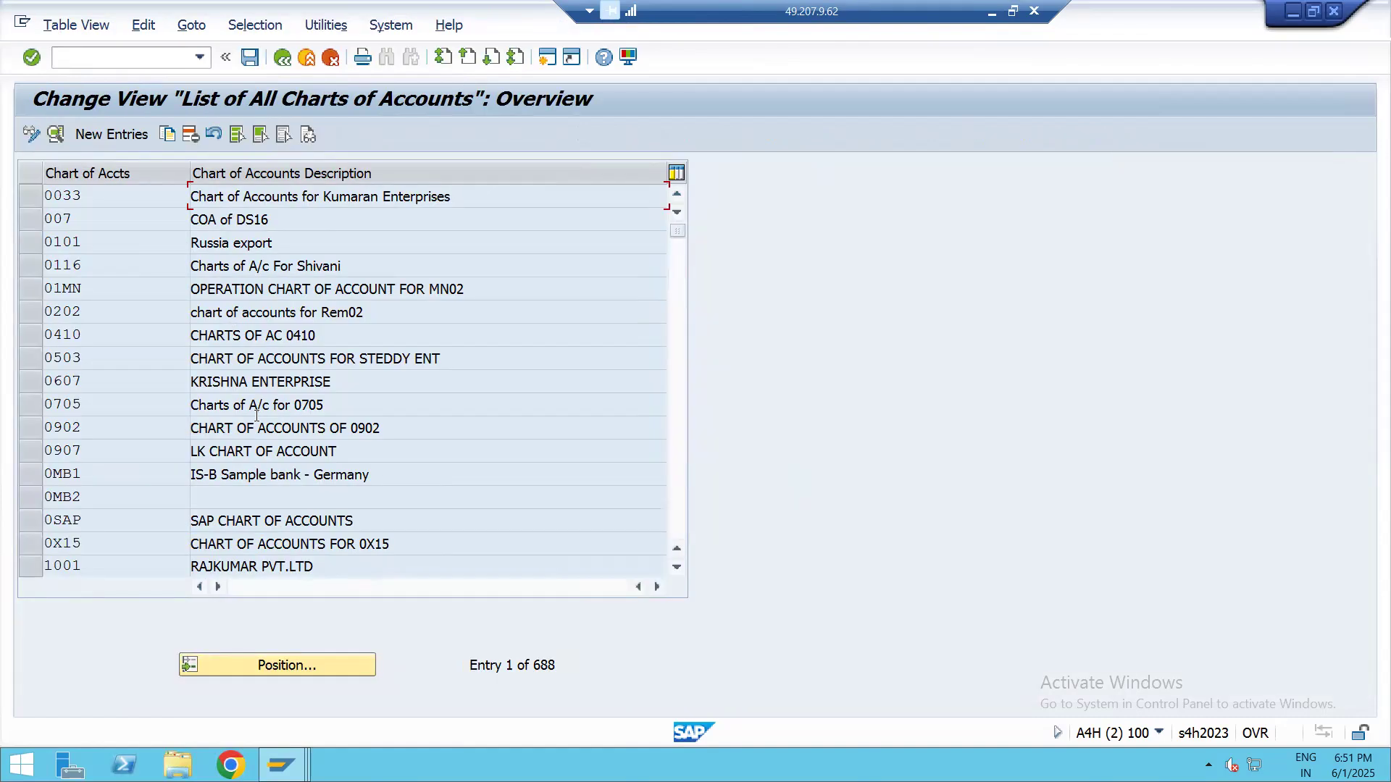
click(119, 137)
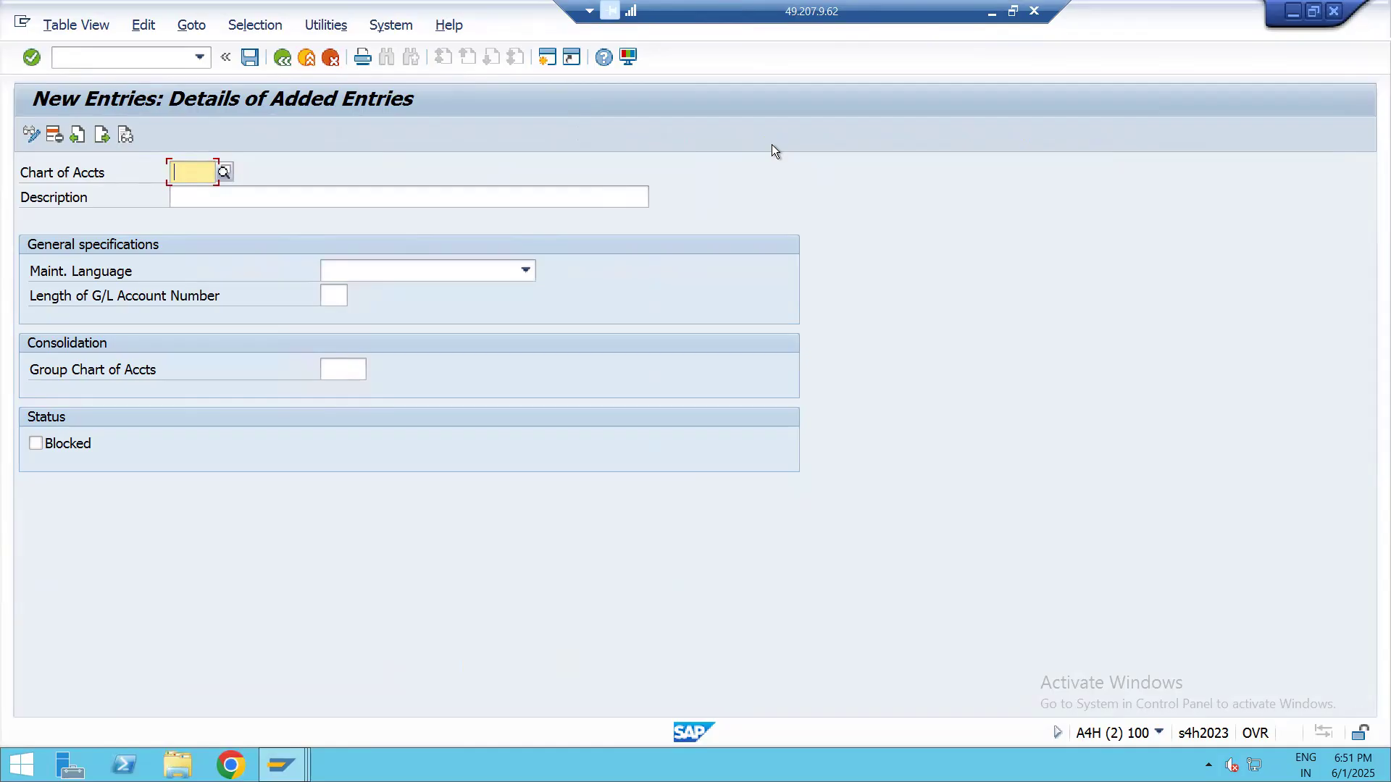
Switch to the Excel map, move the 4 from C10 to D10, and enter LAP1 in C10 for the chart of accounts
click(991, 11)
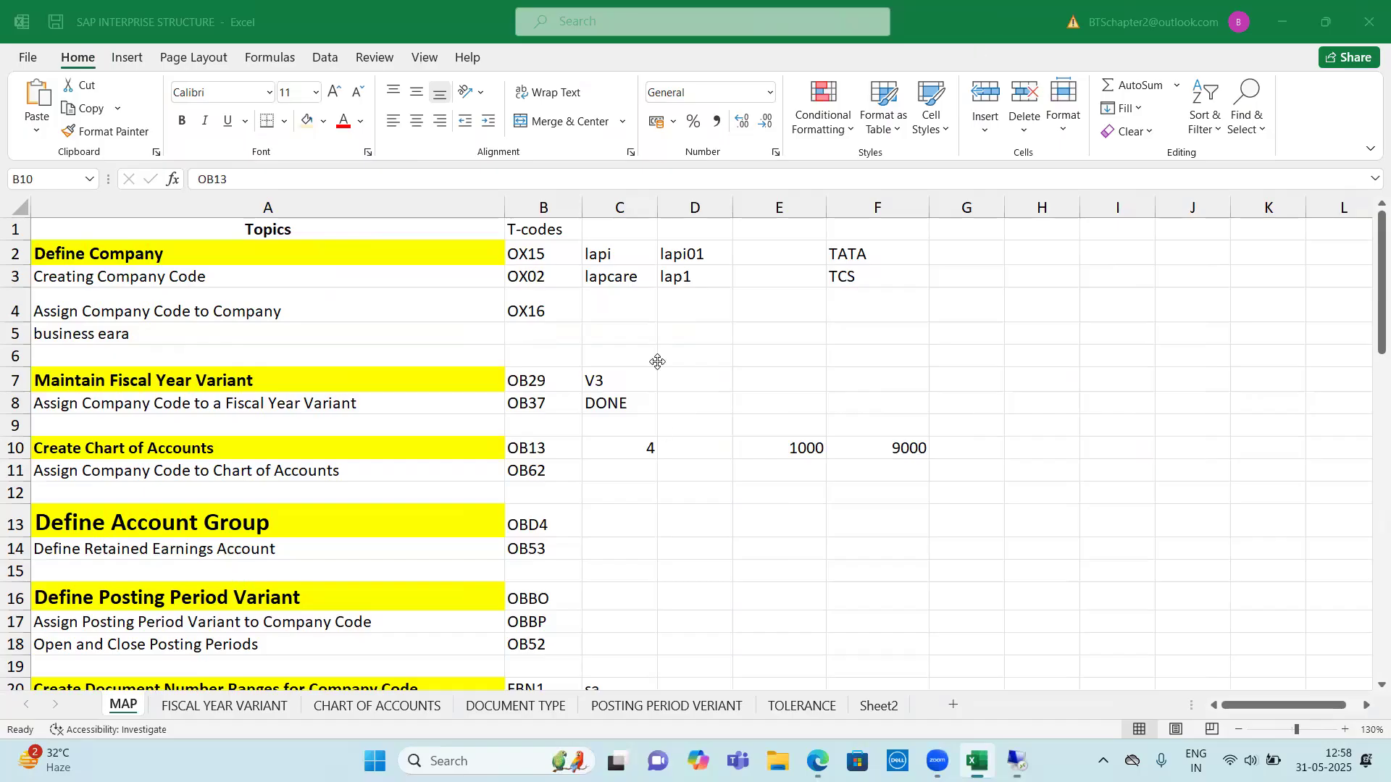
click(689, 278)
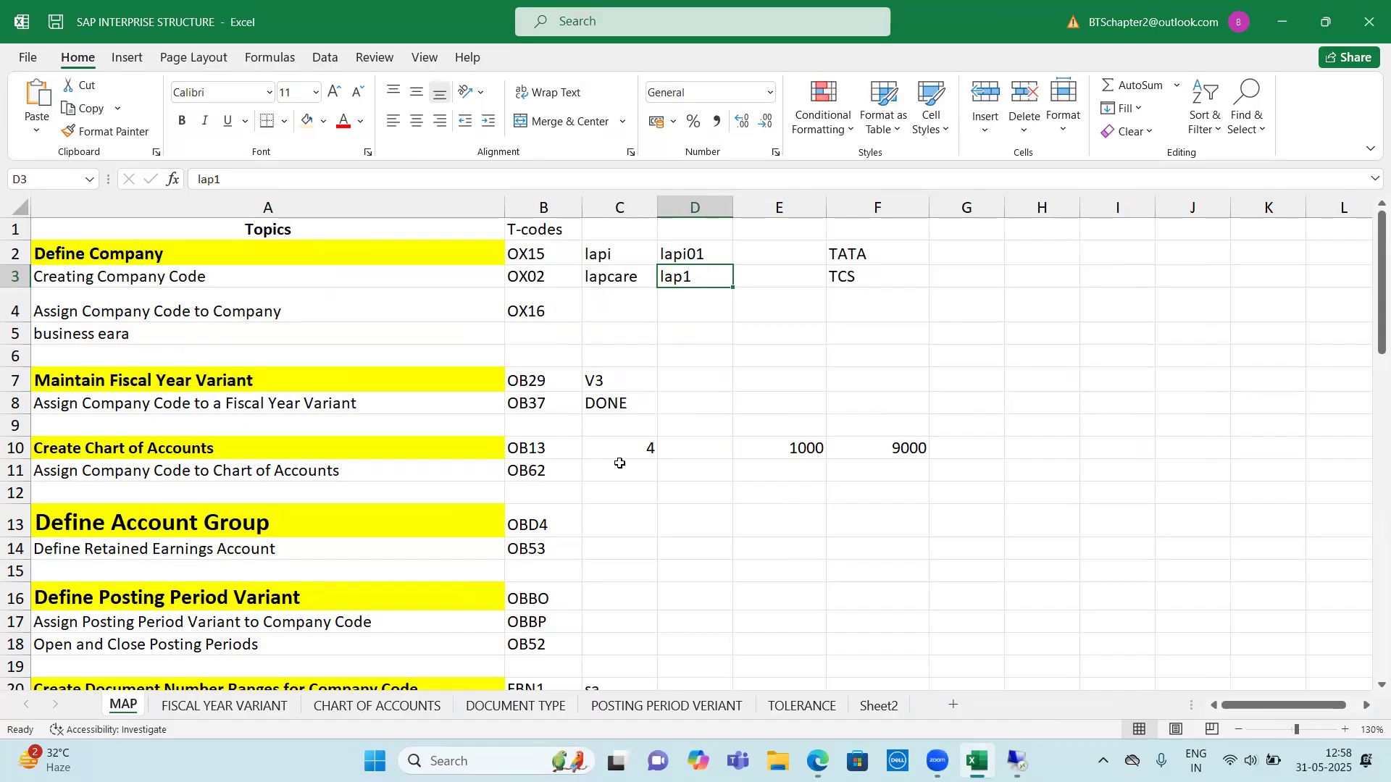
click(616, 445)
drag(645, 446, 725, 456)
click(633, 454)
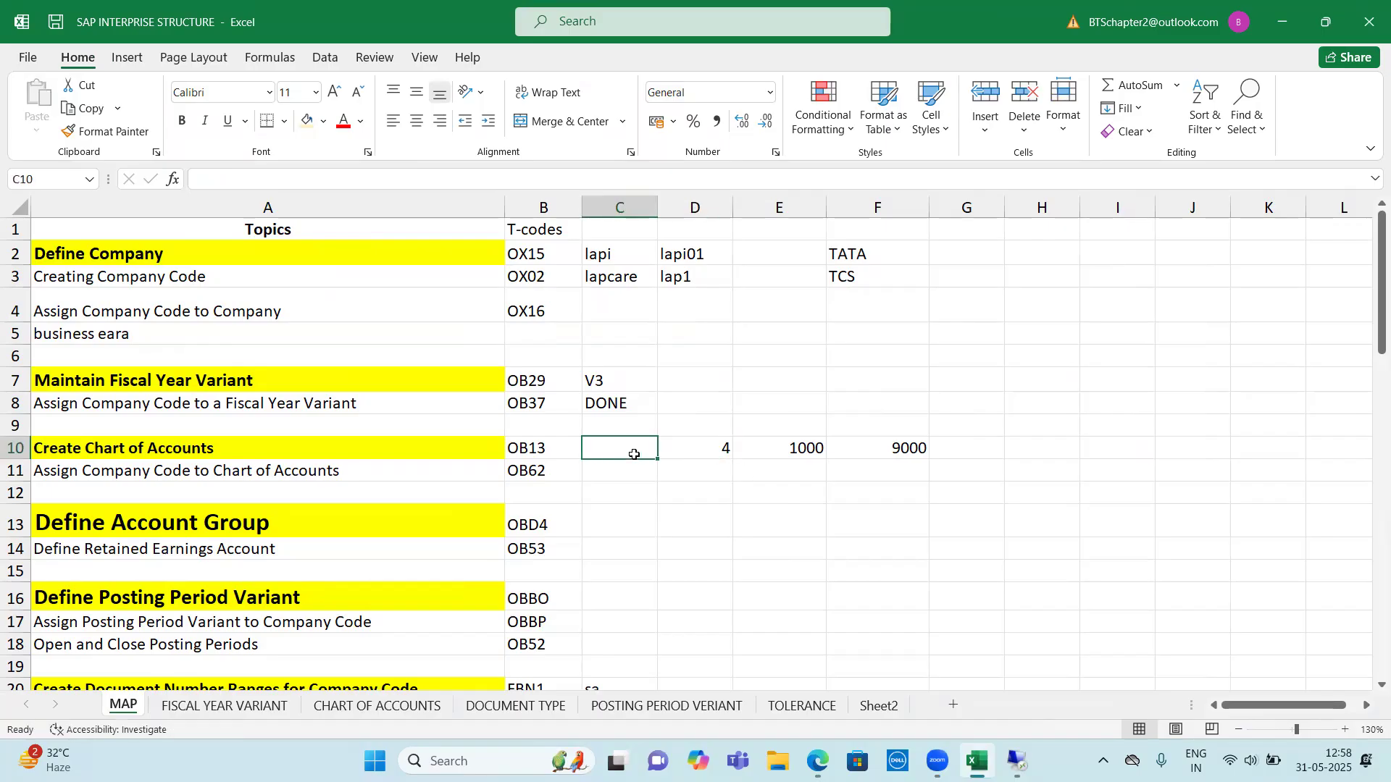
text(LAP1)
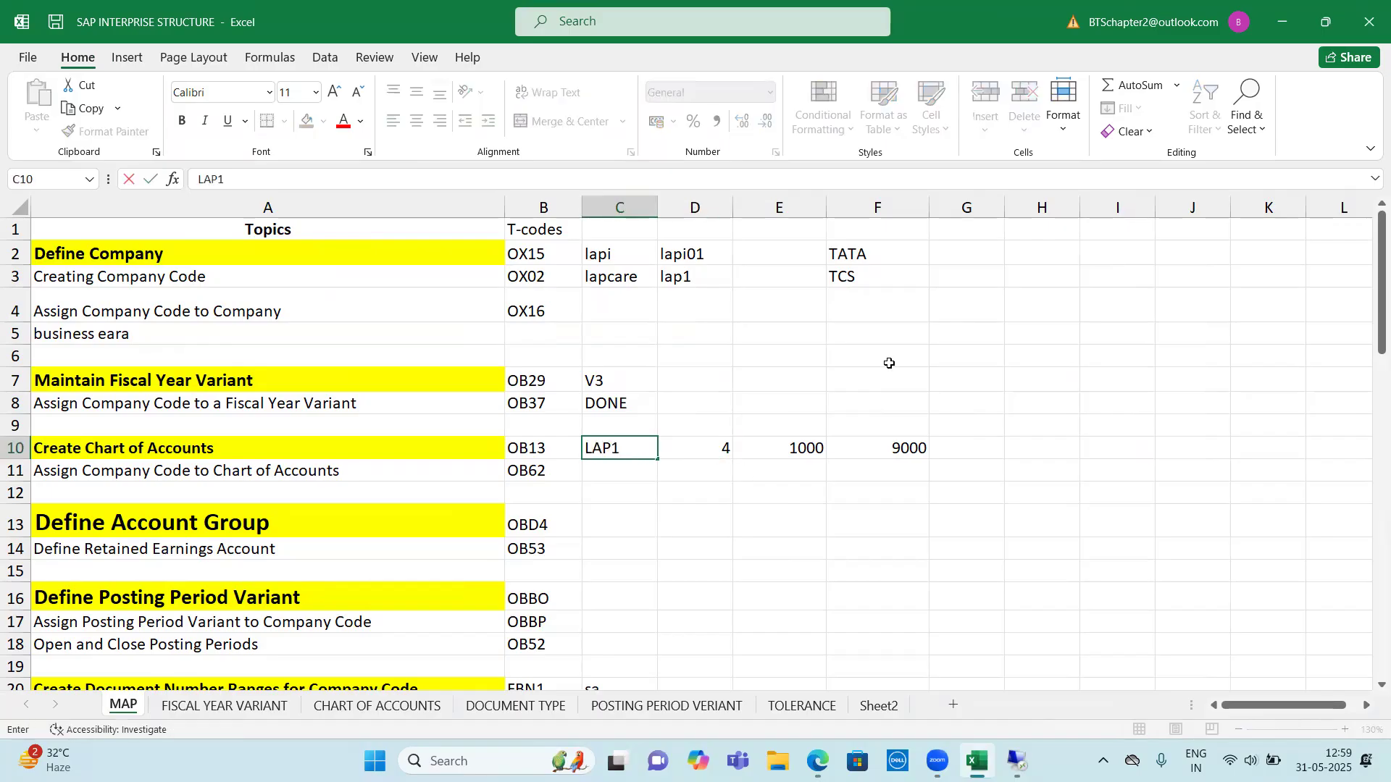
click(645, 493)
click(631, 451)
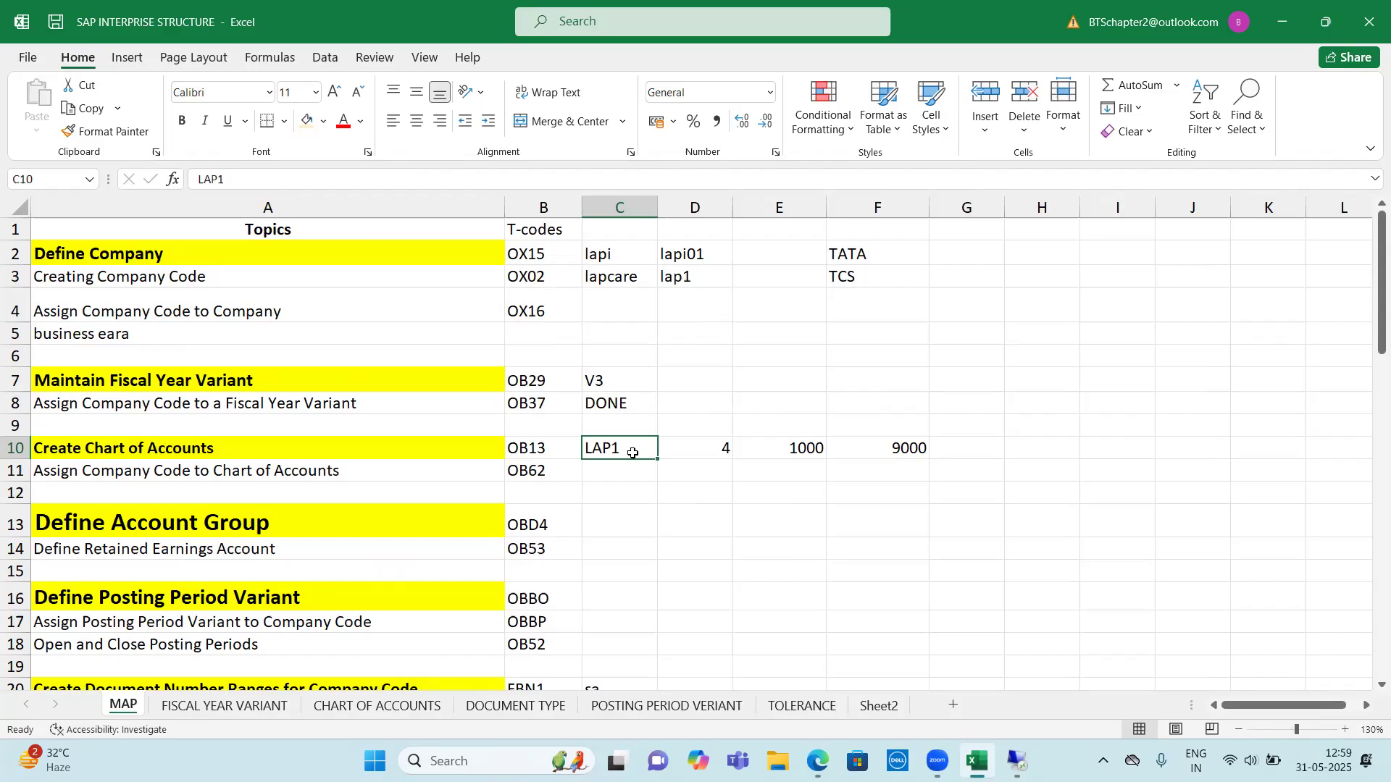
Switch back to SAP and enter chart of accounts LAP1 with the description CHARTS OF ACCOUNT FOR LAP1
key(alt+Tab)
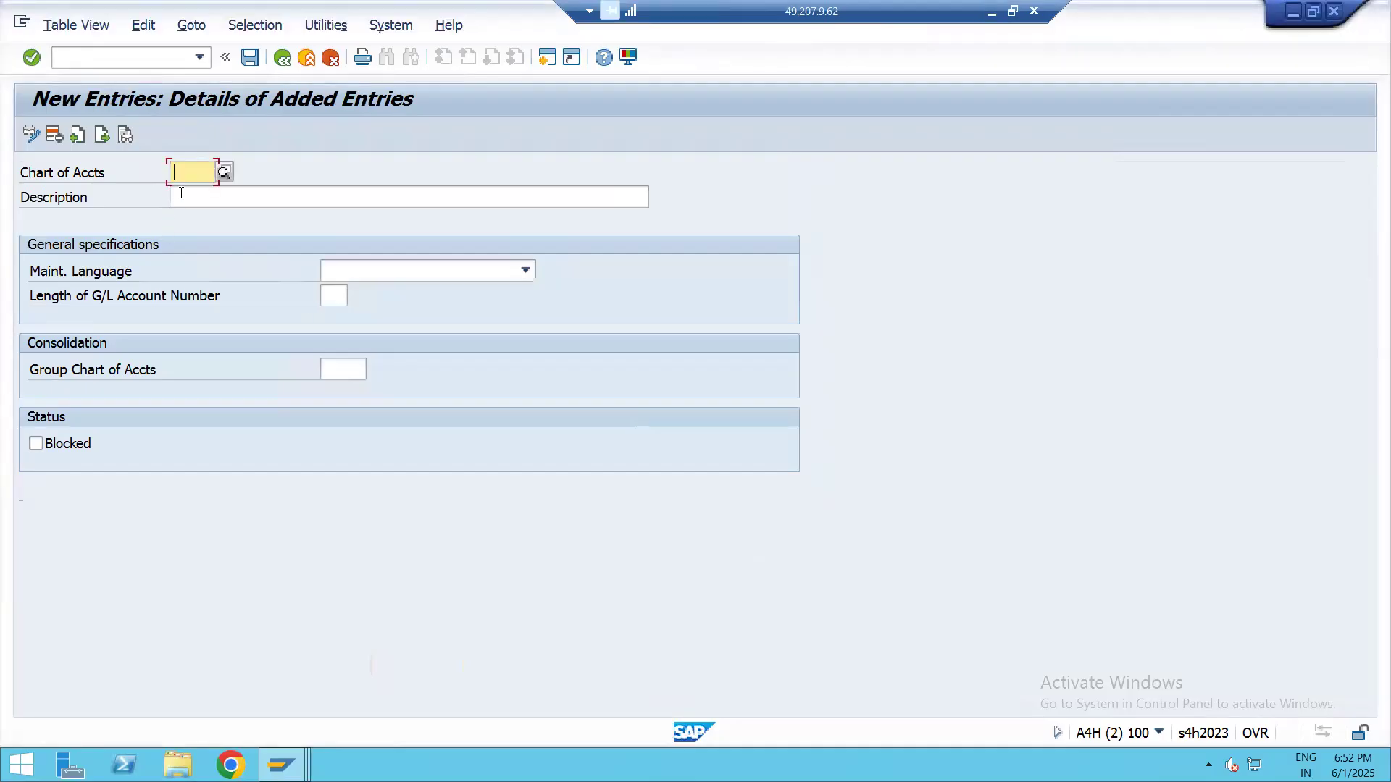
text(LAP)
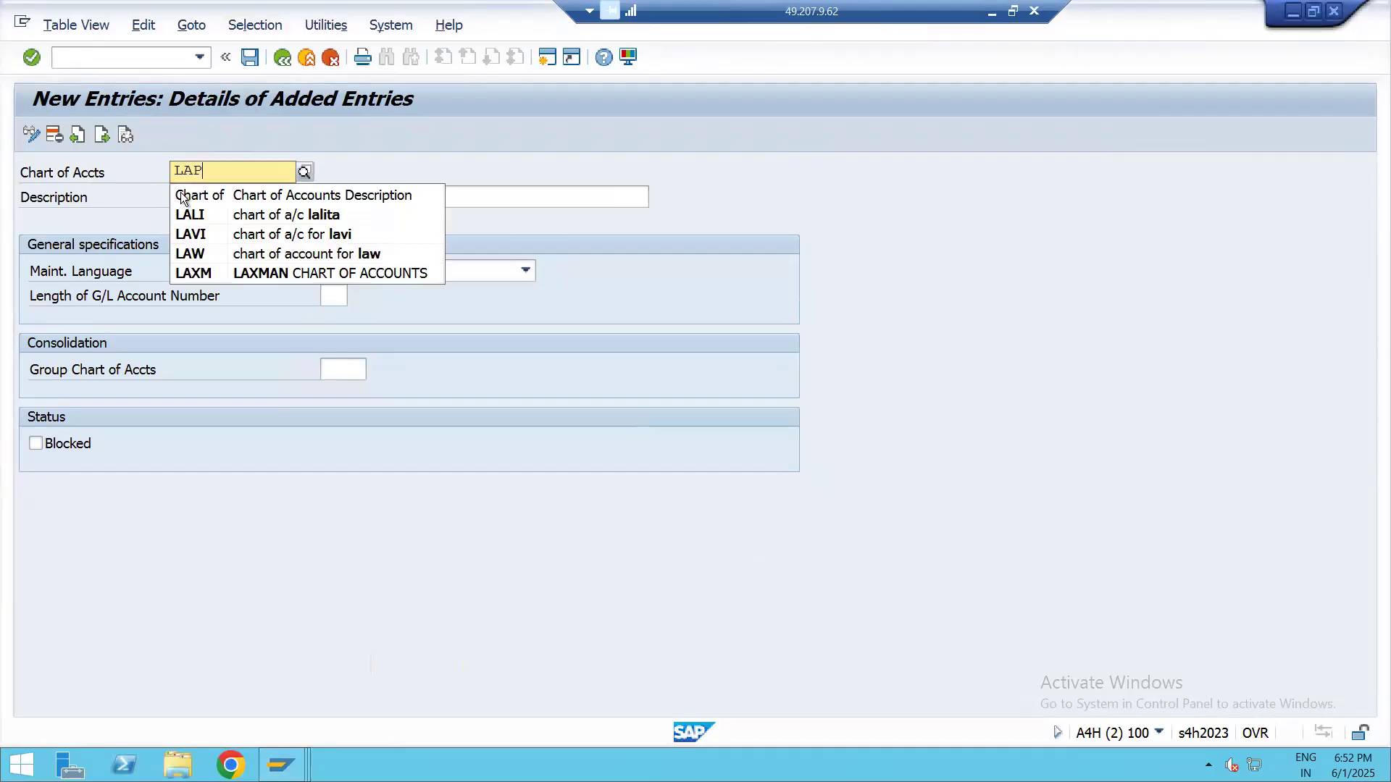
text(1)
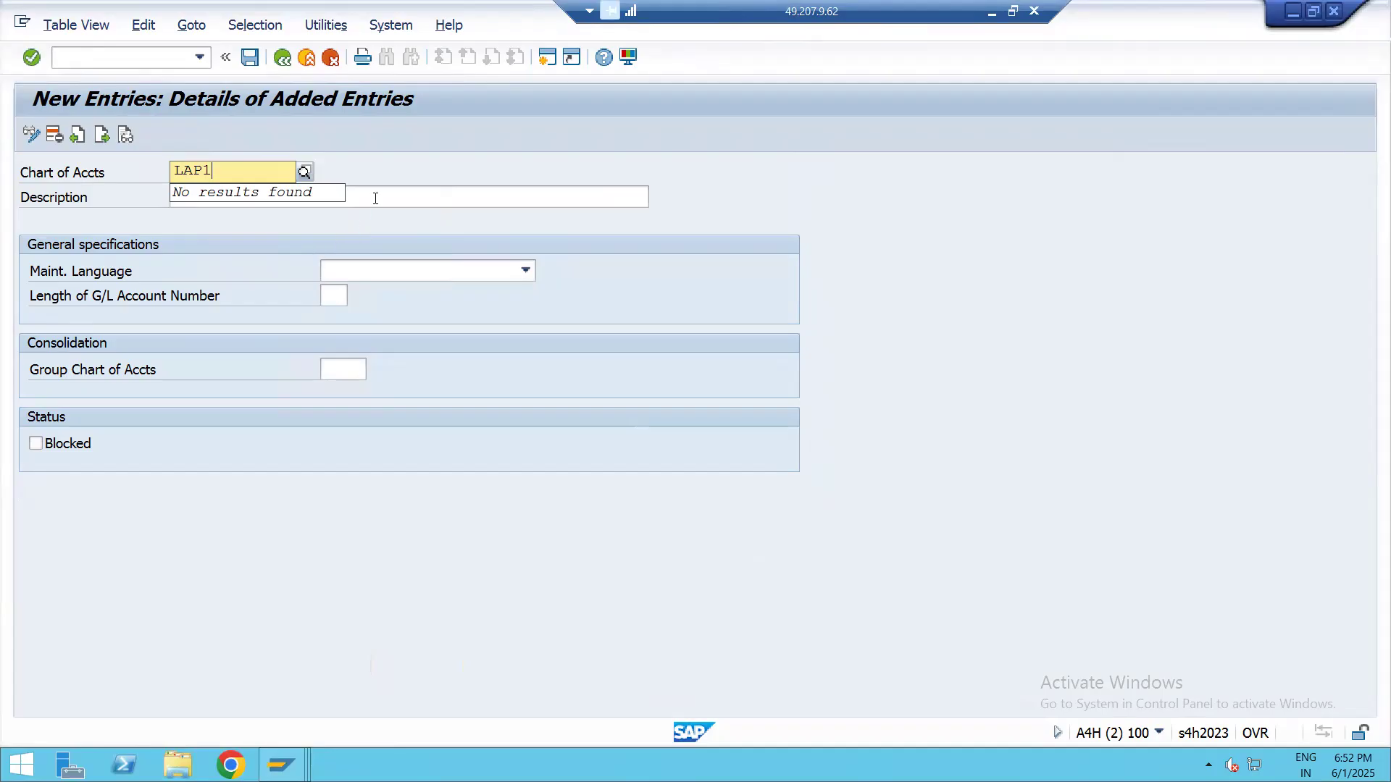
click(375, 199)
text(CHA)
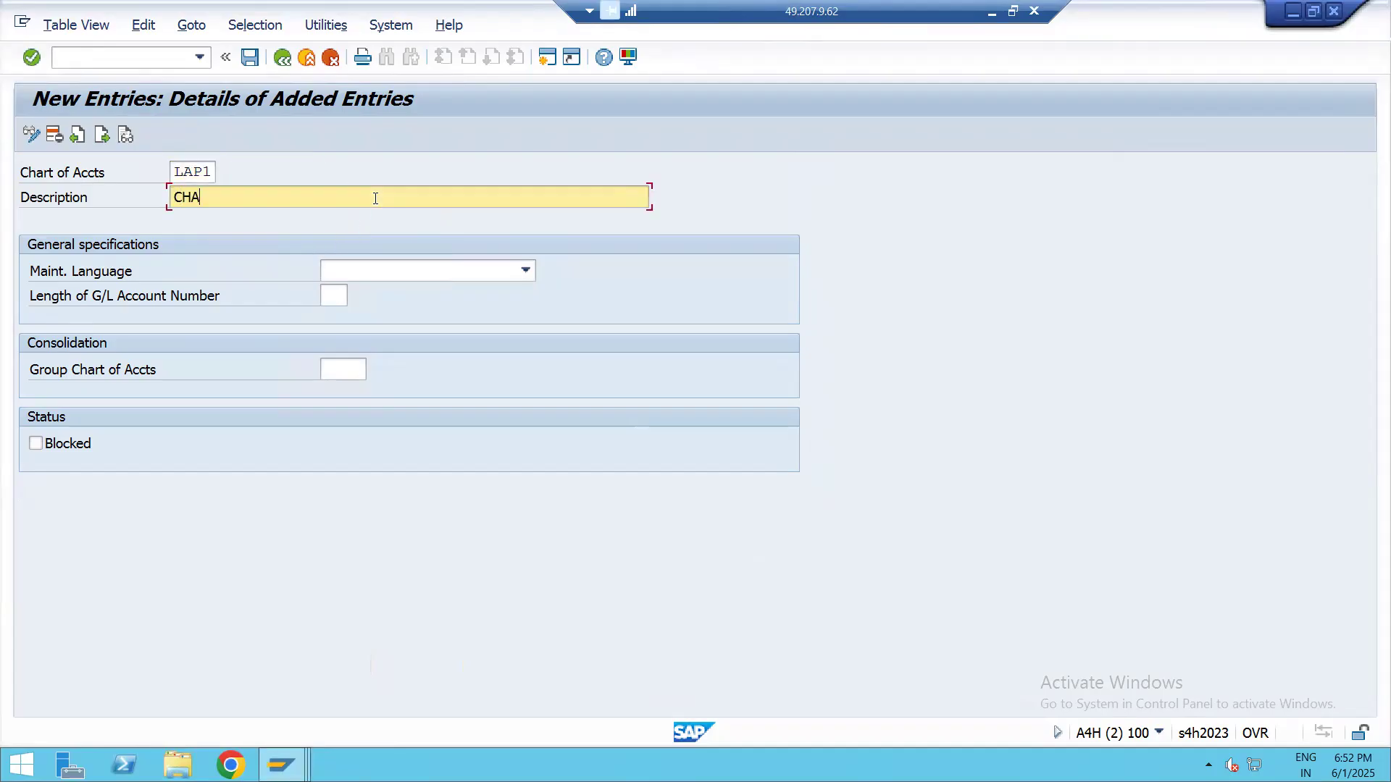
text(RTS OF ACCOUNT FOR LA)
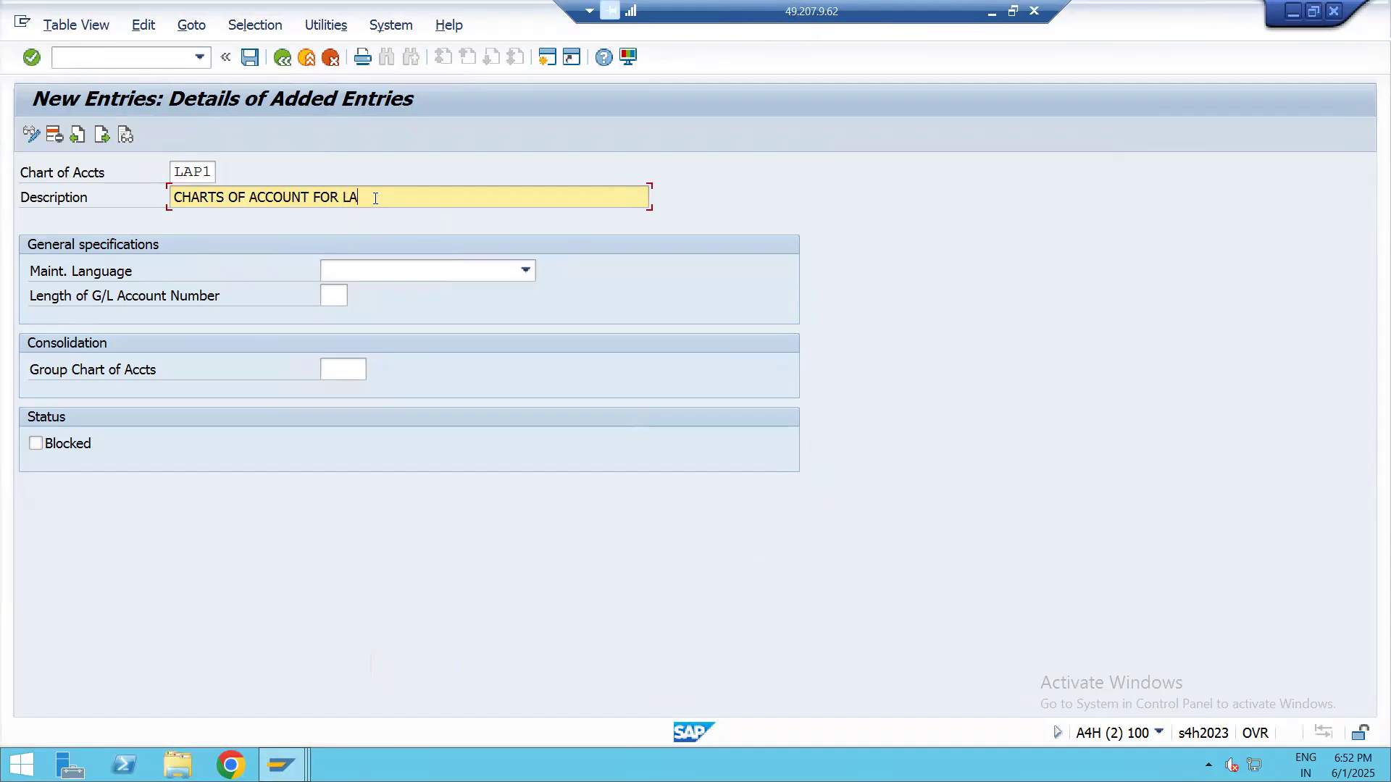
text(P1)
Set the maintenance language to English and the G/L account number length to 4 for chart of accounts LAP1
click(485, 271)
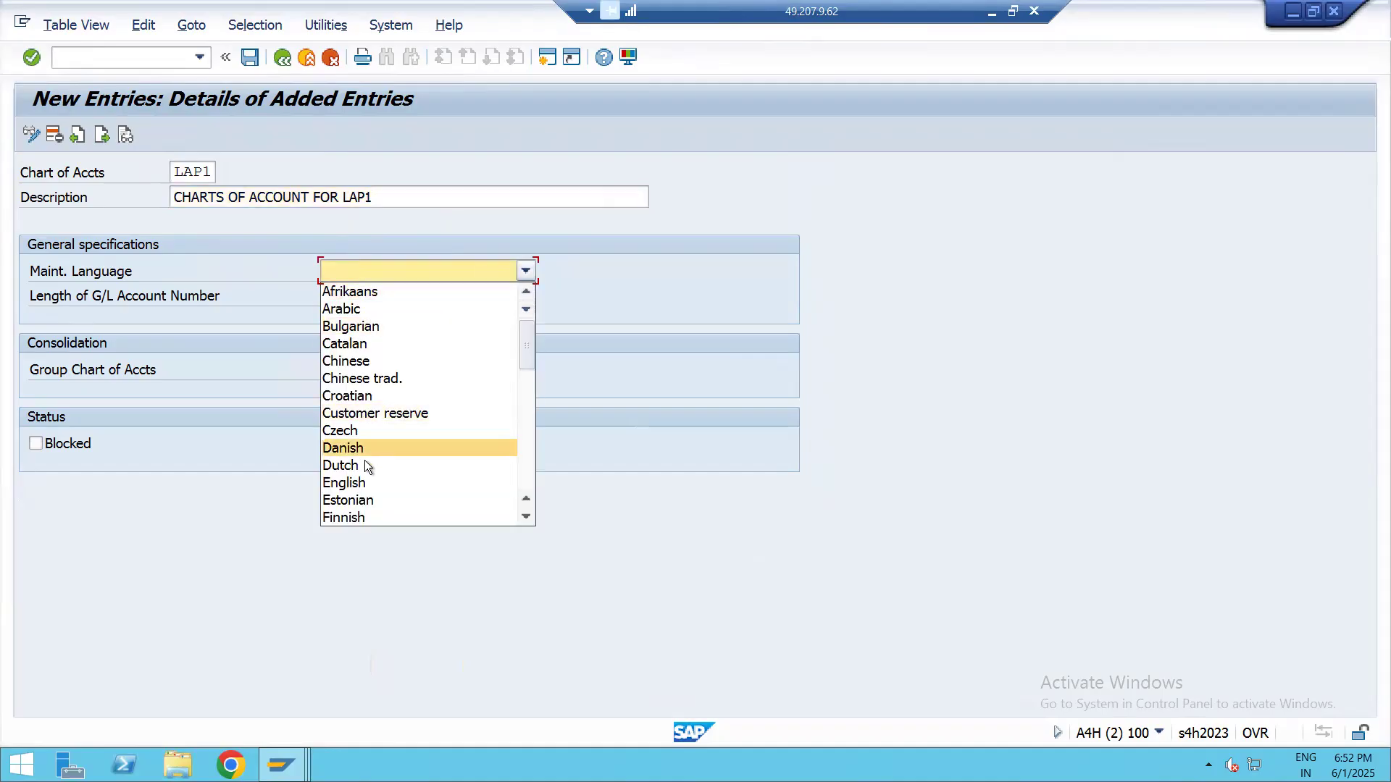
click(367, 483)
click(331, 296)
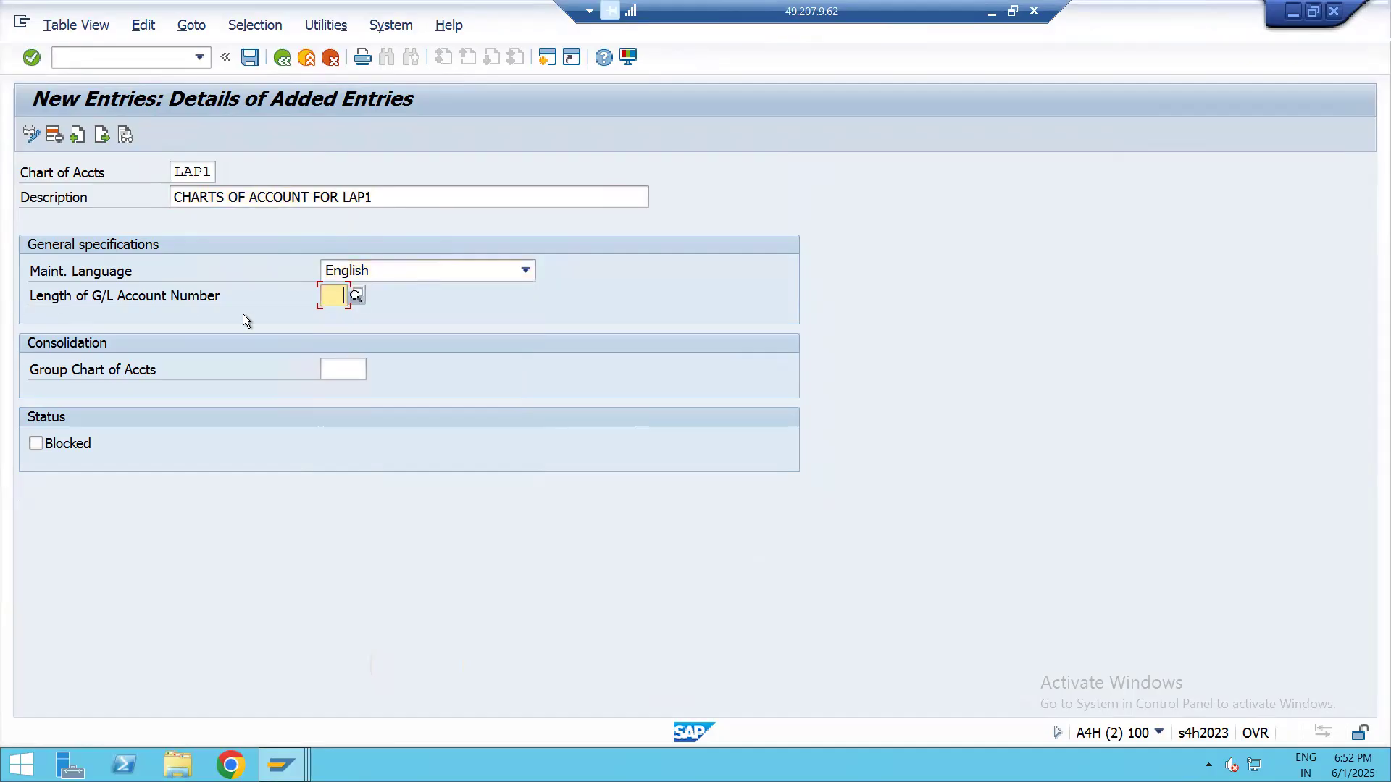
text(4)
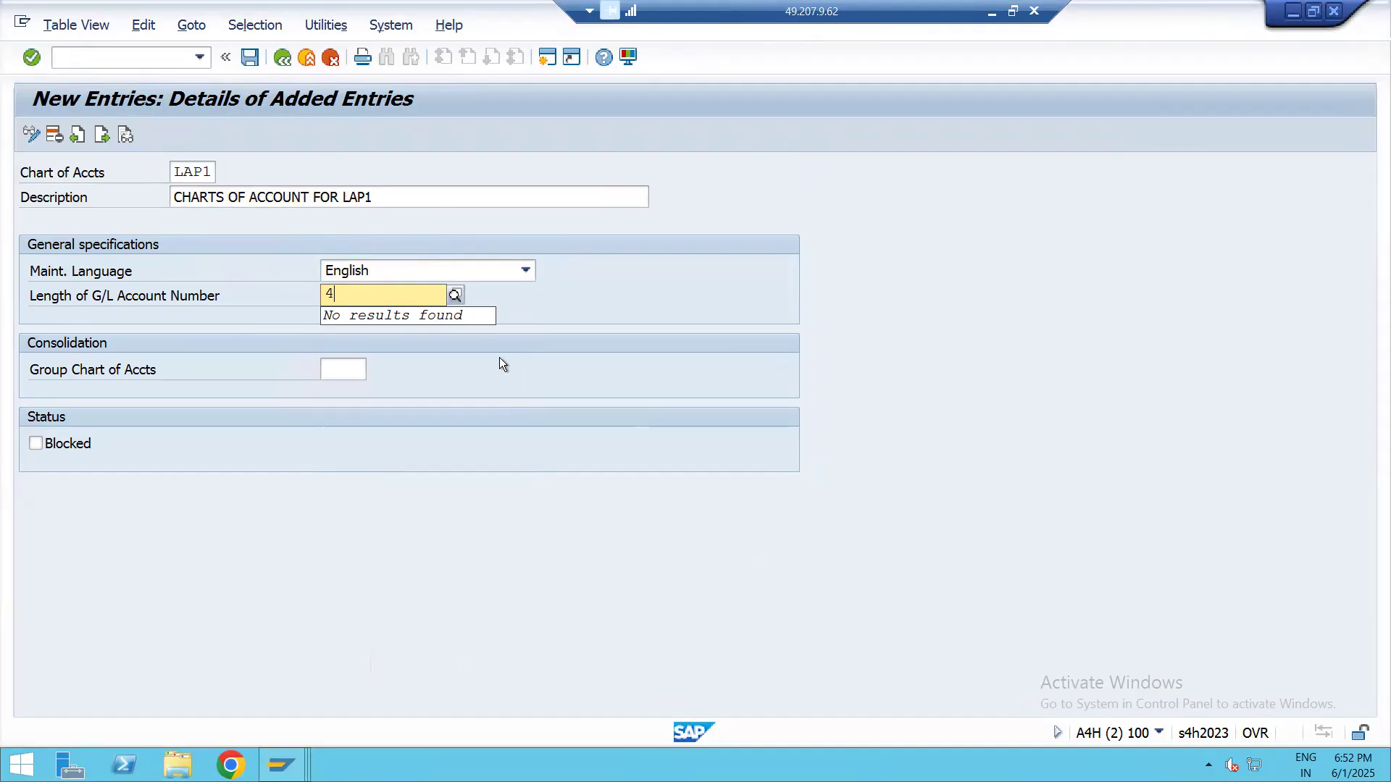
key(Return)
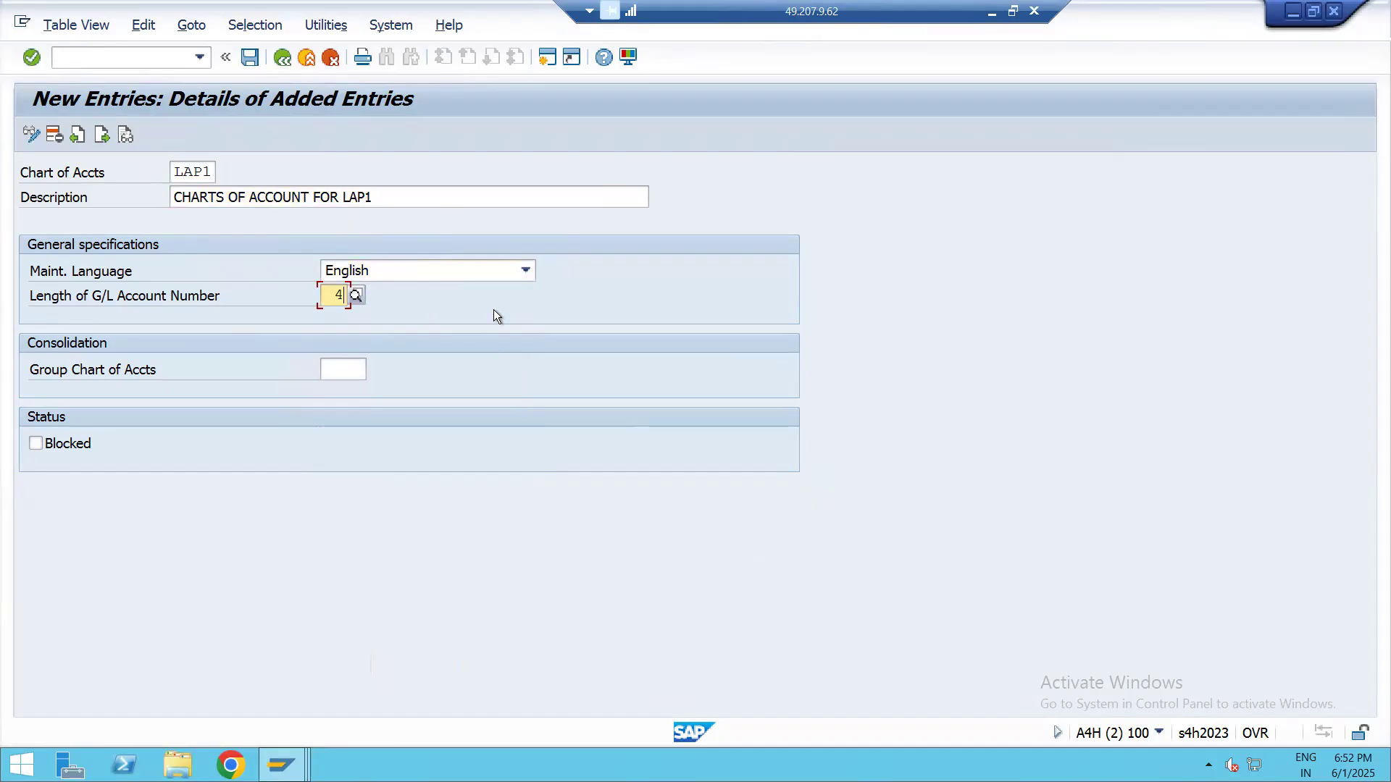
Save the new chart of accounts LAP1 and return to the IMG structure
click(248, 57)
click(445, 371)
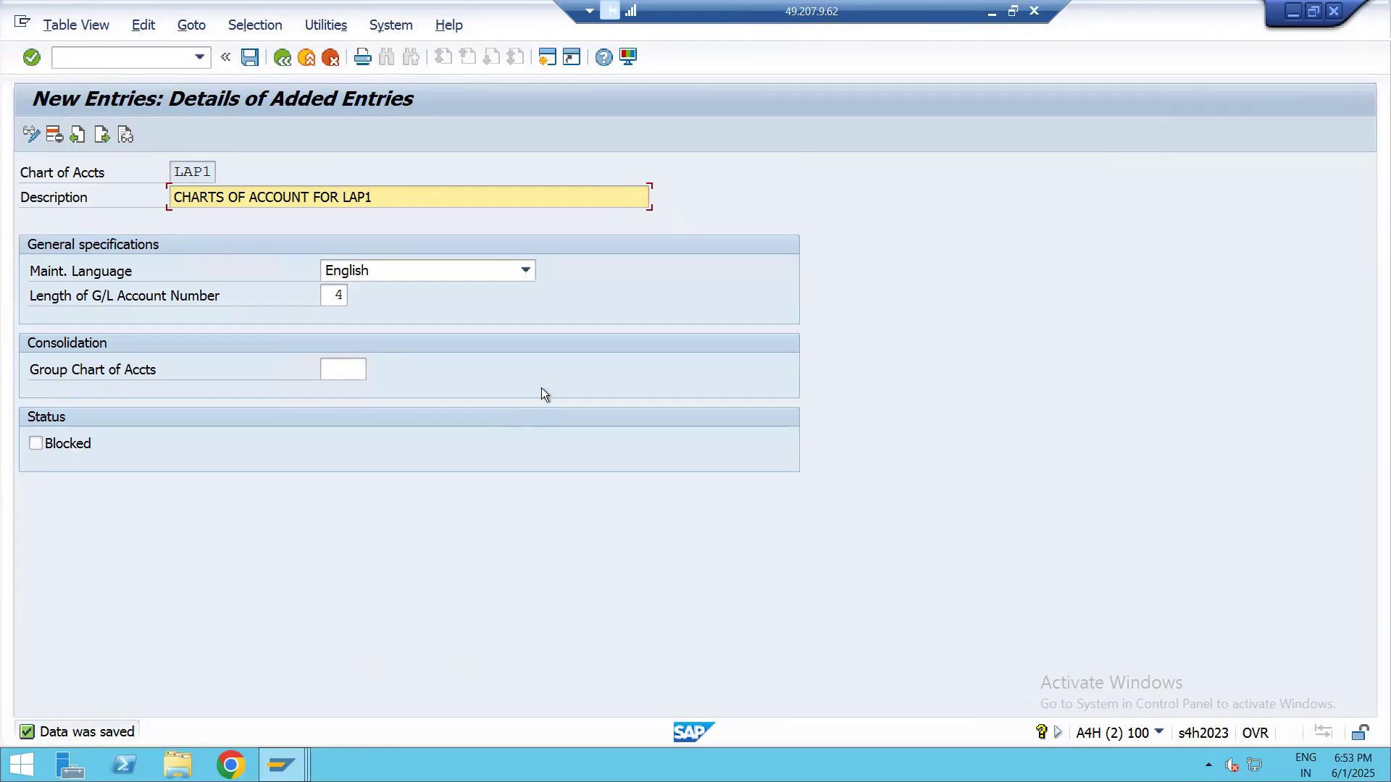
click(249, 57)
click(337, 295)
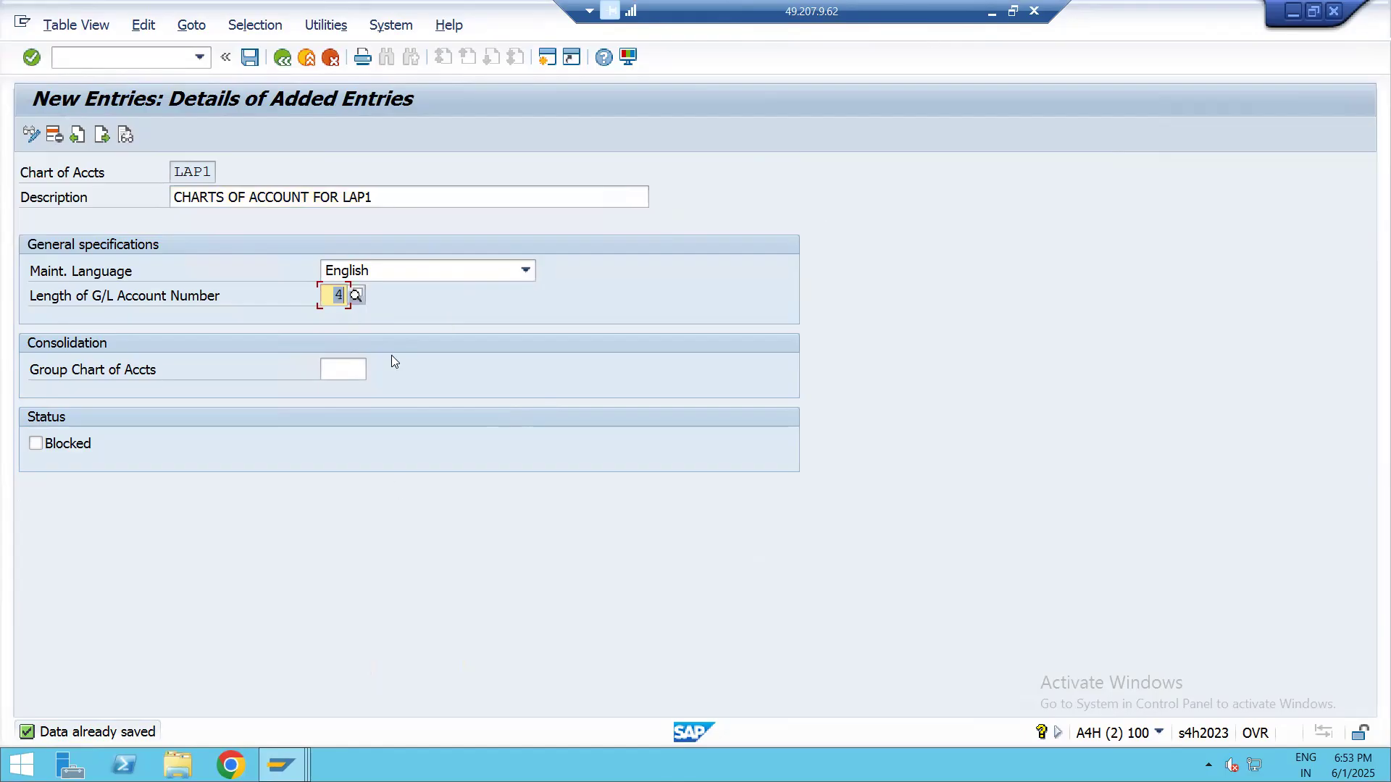
click(249, 56)
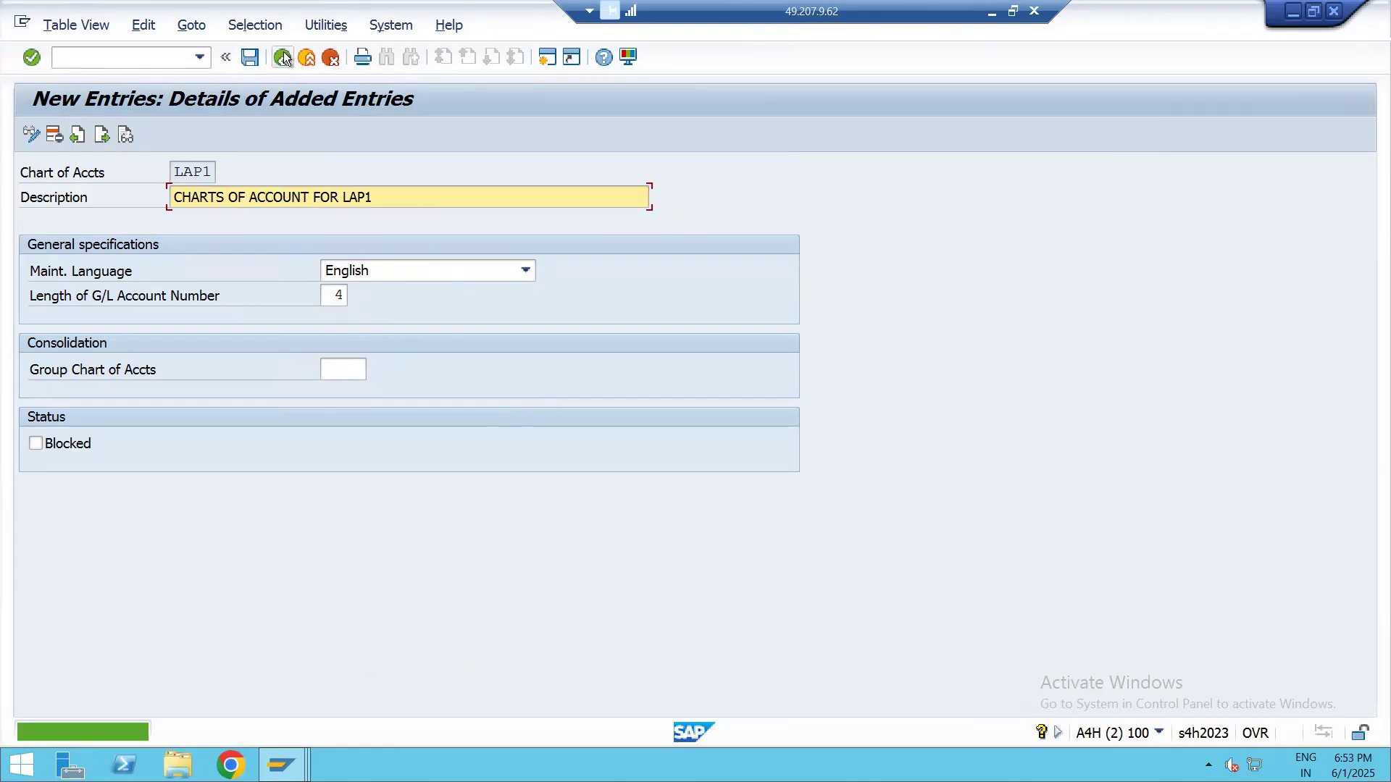
click(284, 58)
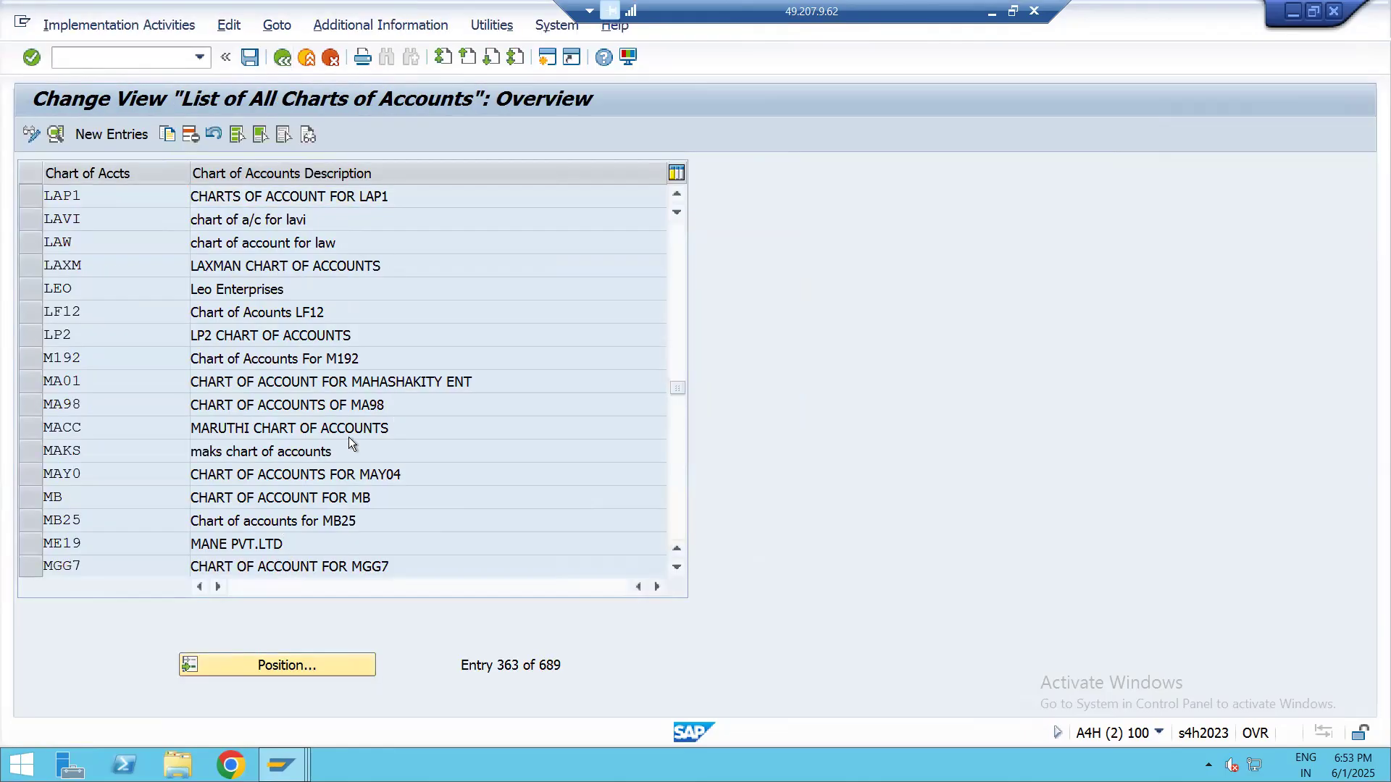
key(F3)
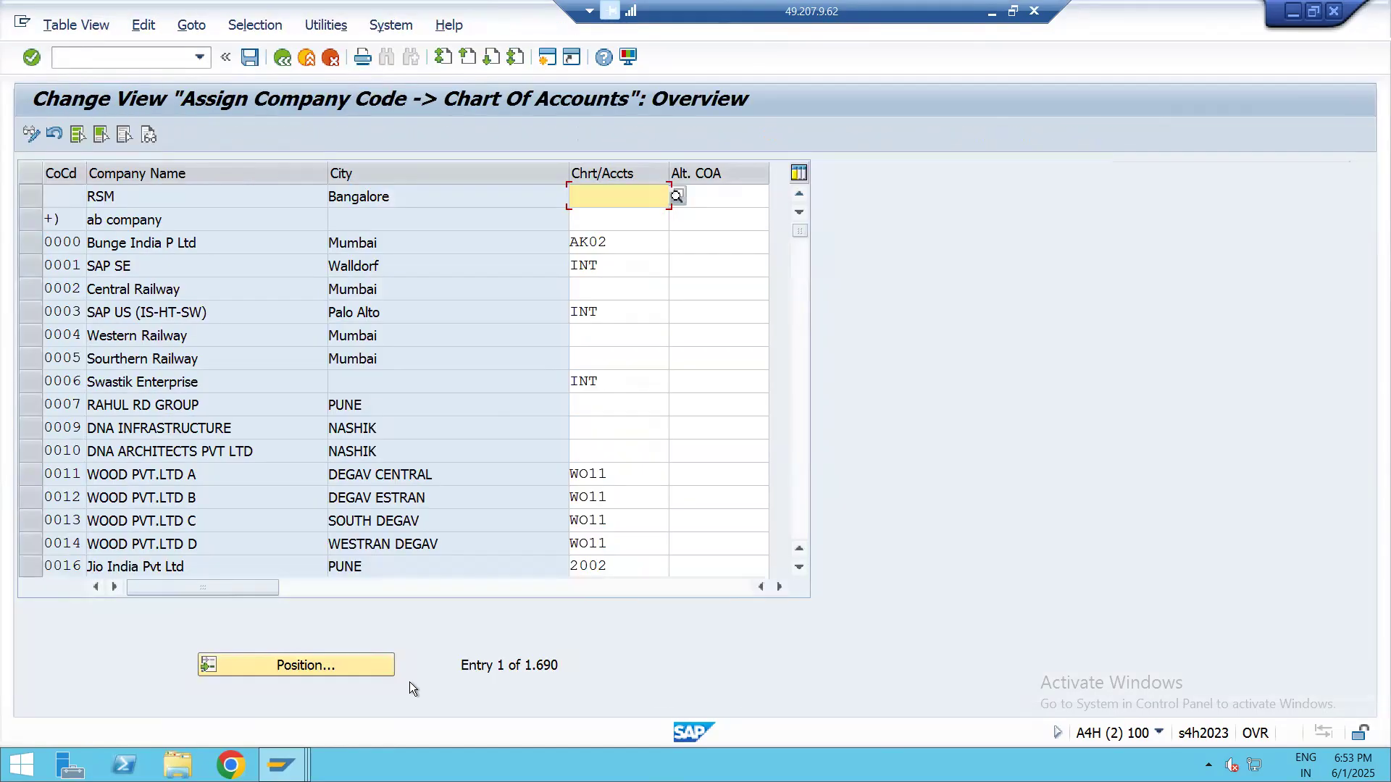
Open the Assign Company Code to Chart of Accounts activity and position the list at company code LAP1
click(320, 667)
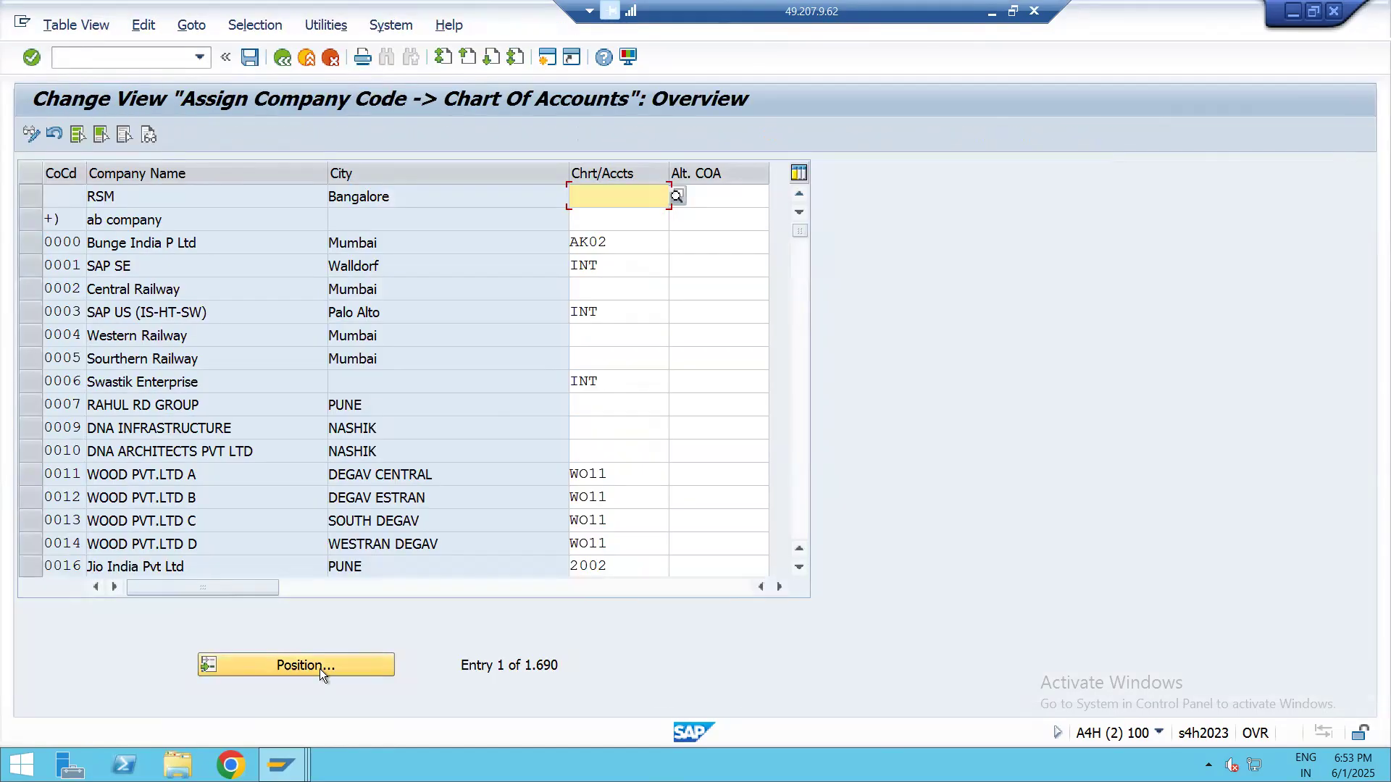
text(LAP)
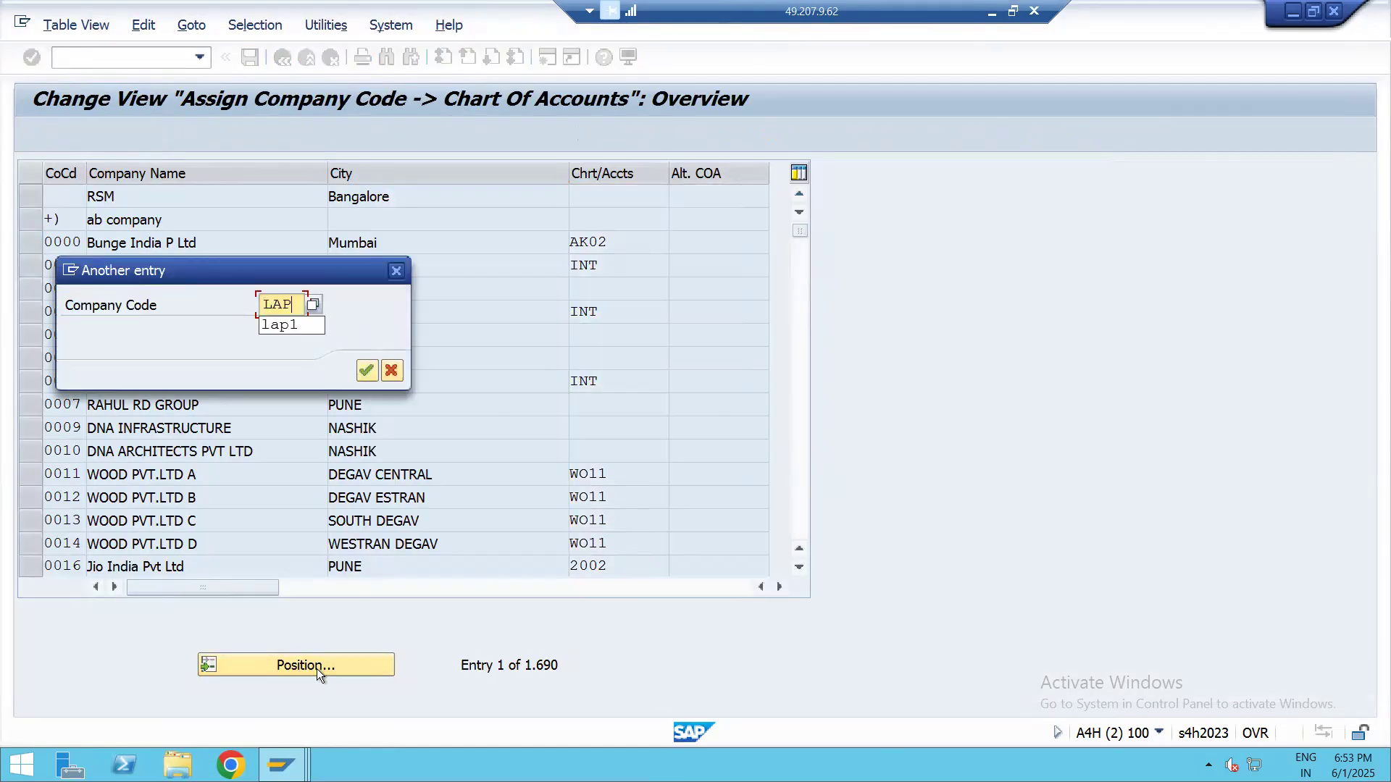
text(1)
key(Return)
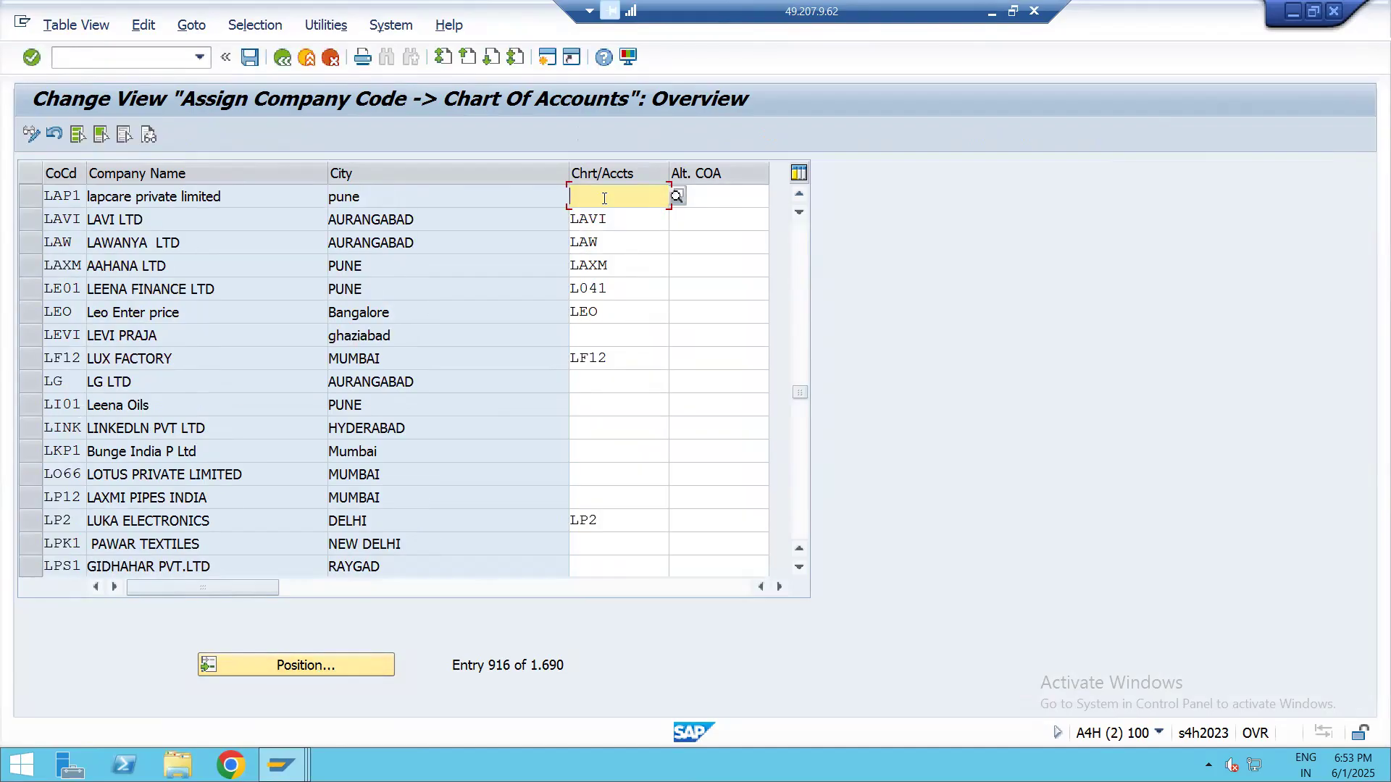
Assign chart of accounts LAP1 to company code LAP1 and save the assignment
text(LAP1)
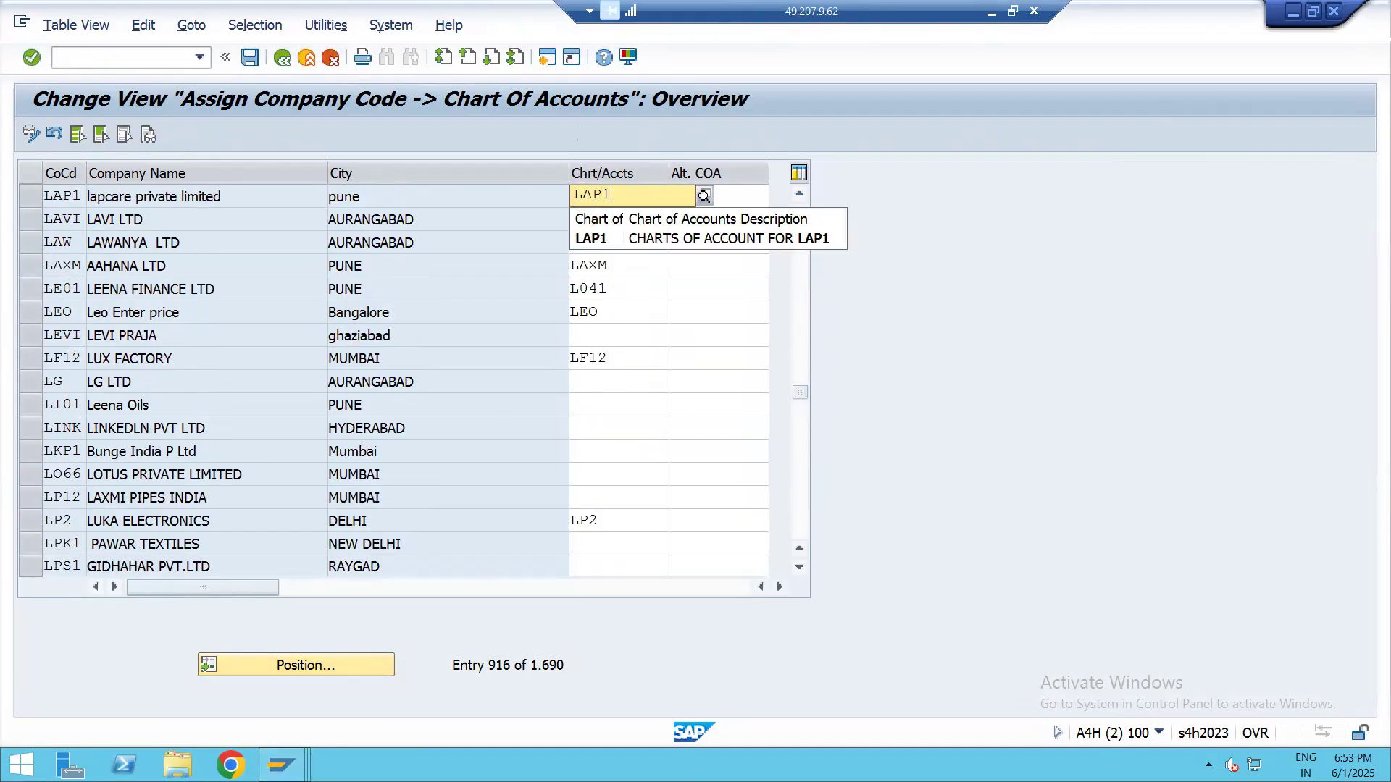
click(780, 238)
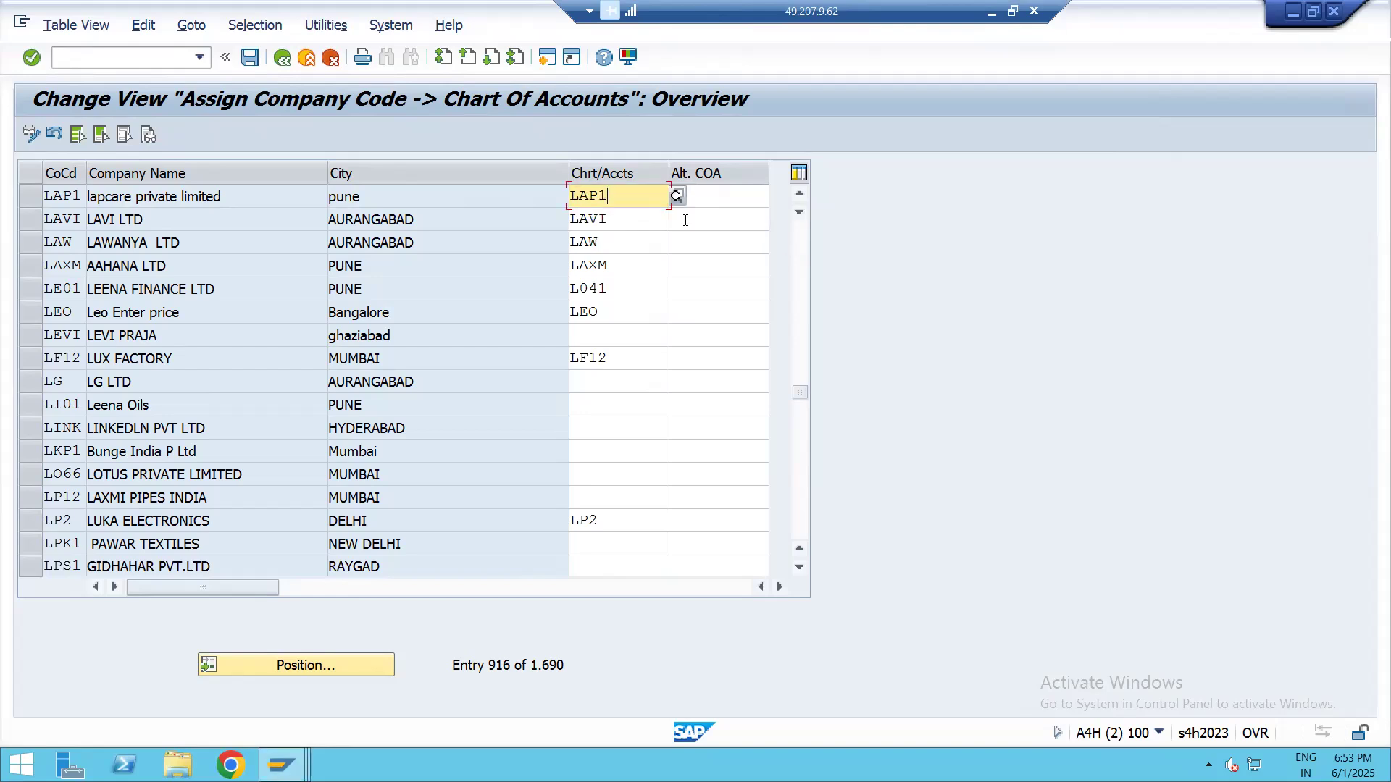
click(250, 58)
click(443, 367)
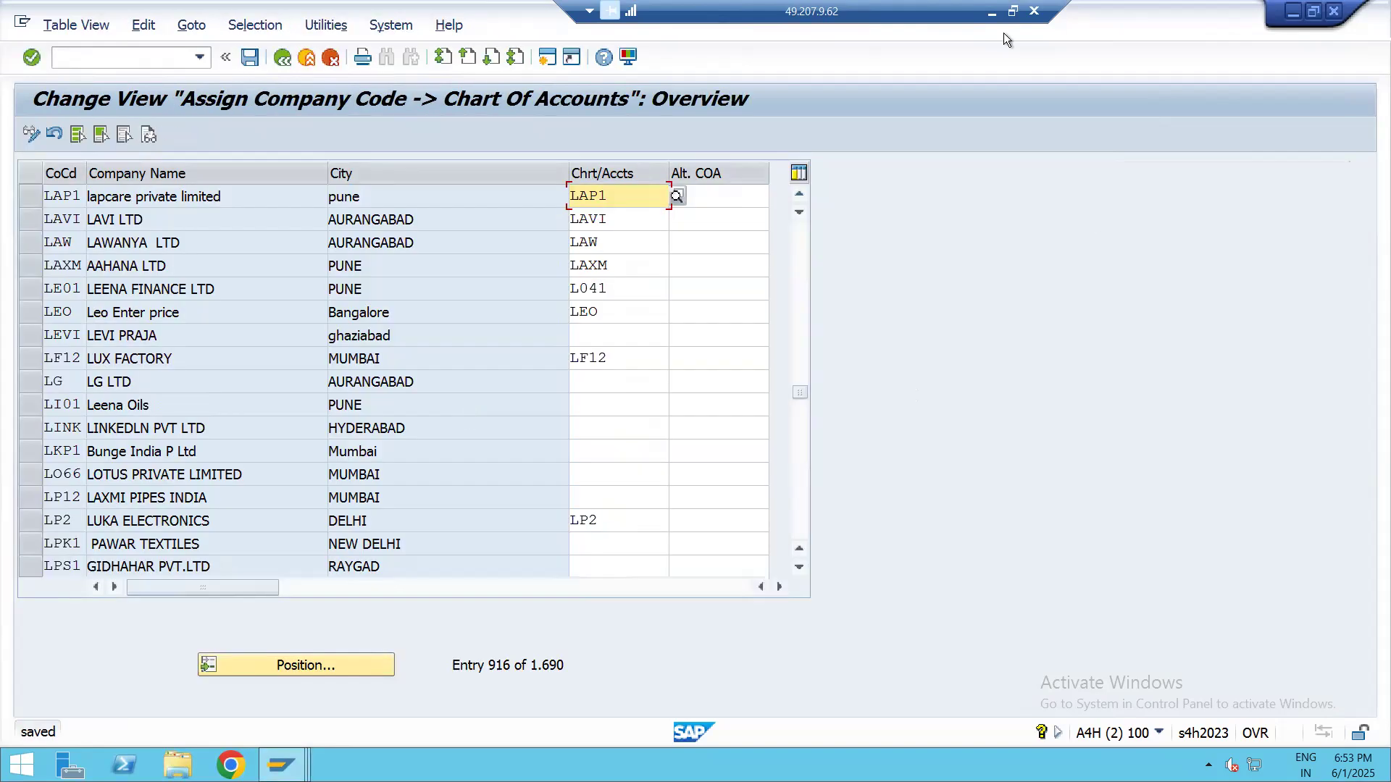
Switch to the Excel map and enter DONE in C11 for assigning the company code to the chart of accounts
click(991, 12)
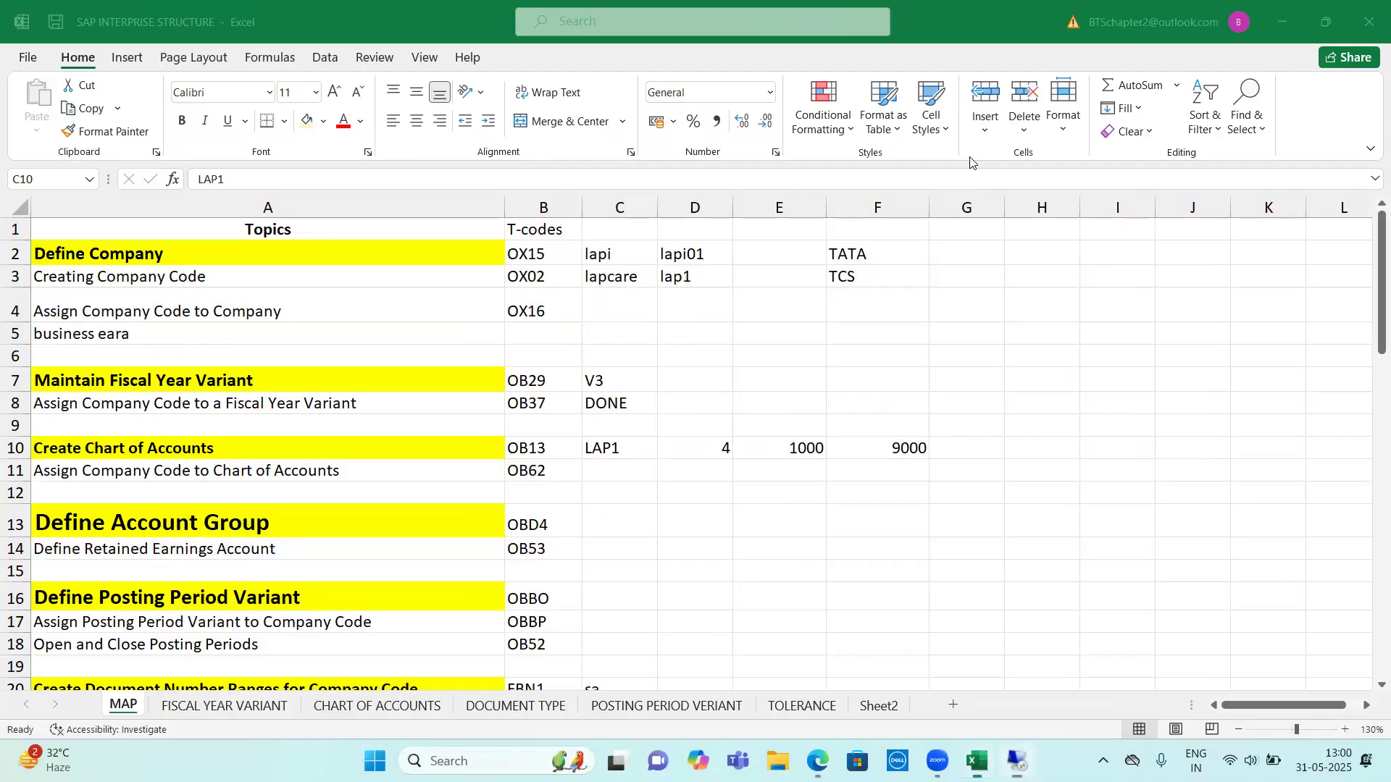
click(623, 467)
text(DONE)
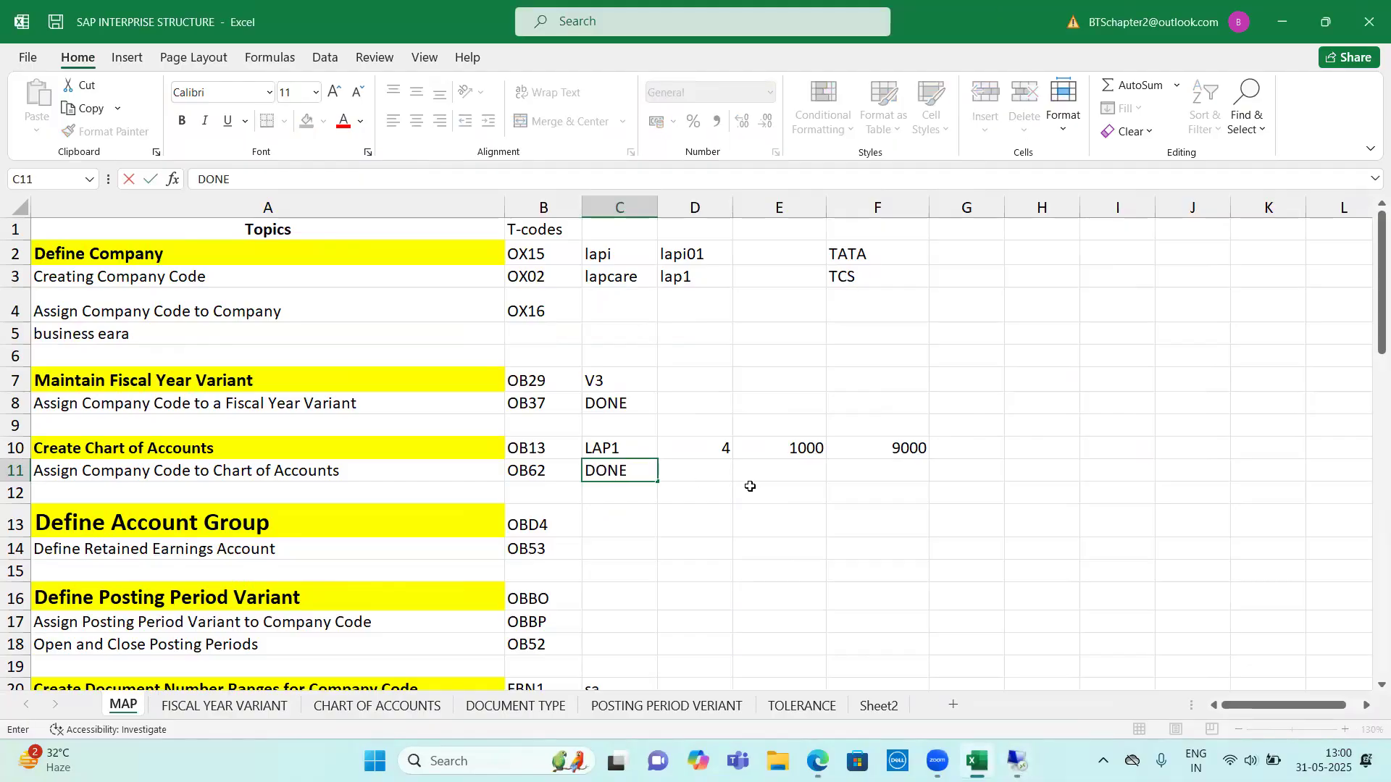
click(772, 470)
drag(788, 461, 869, 452)
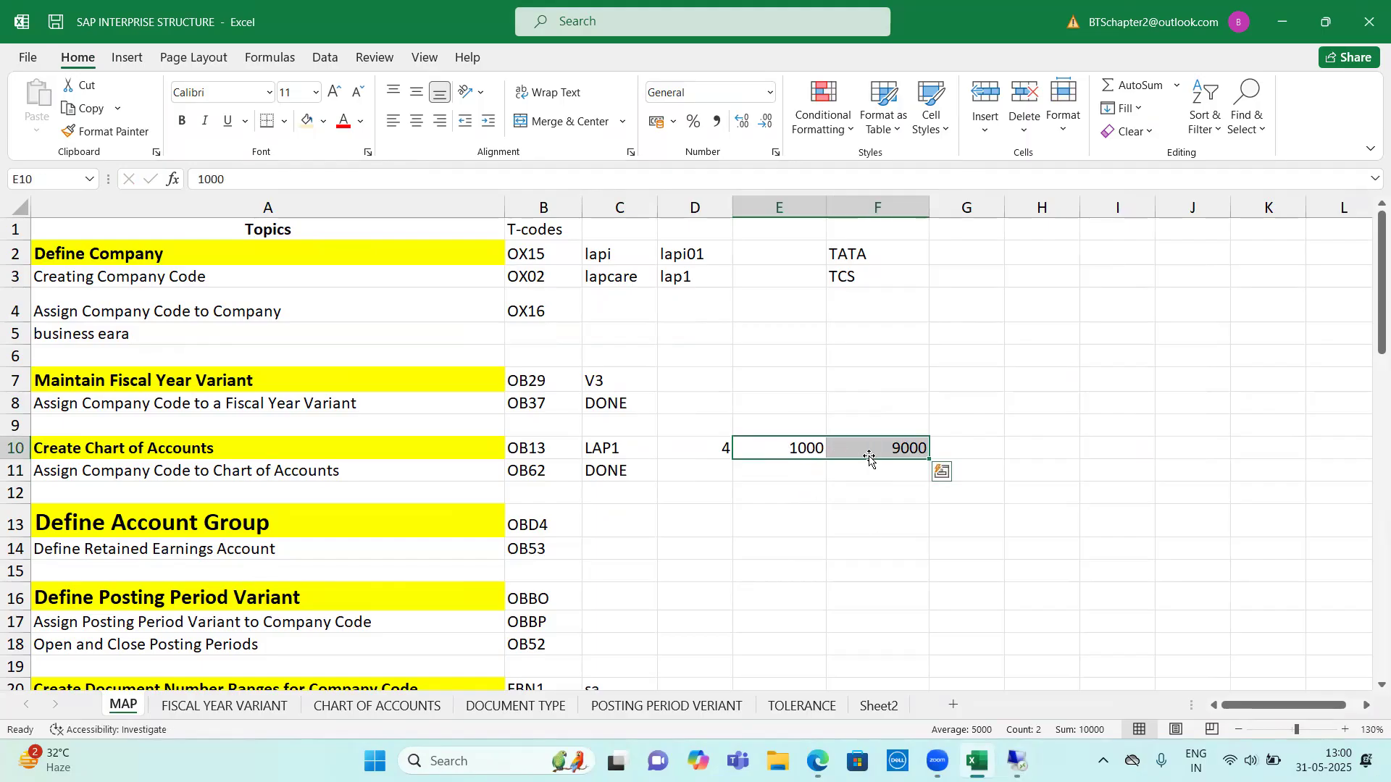
Enter the example account names FURNITURE, CAPITAL and LAND in cells H7 to H9
click(998, 444)
click(1056, 383)
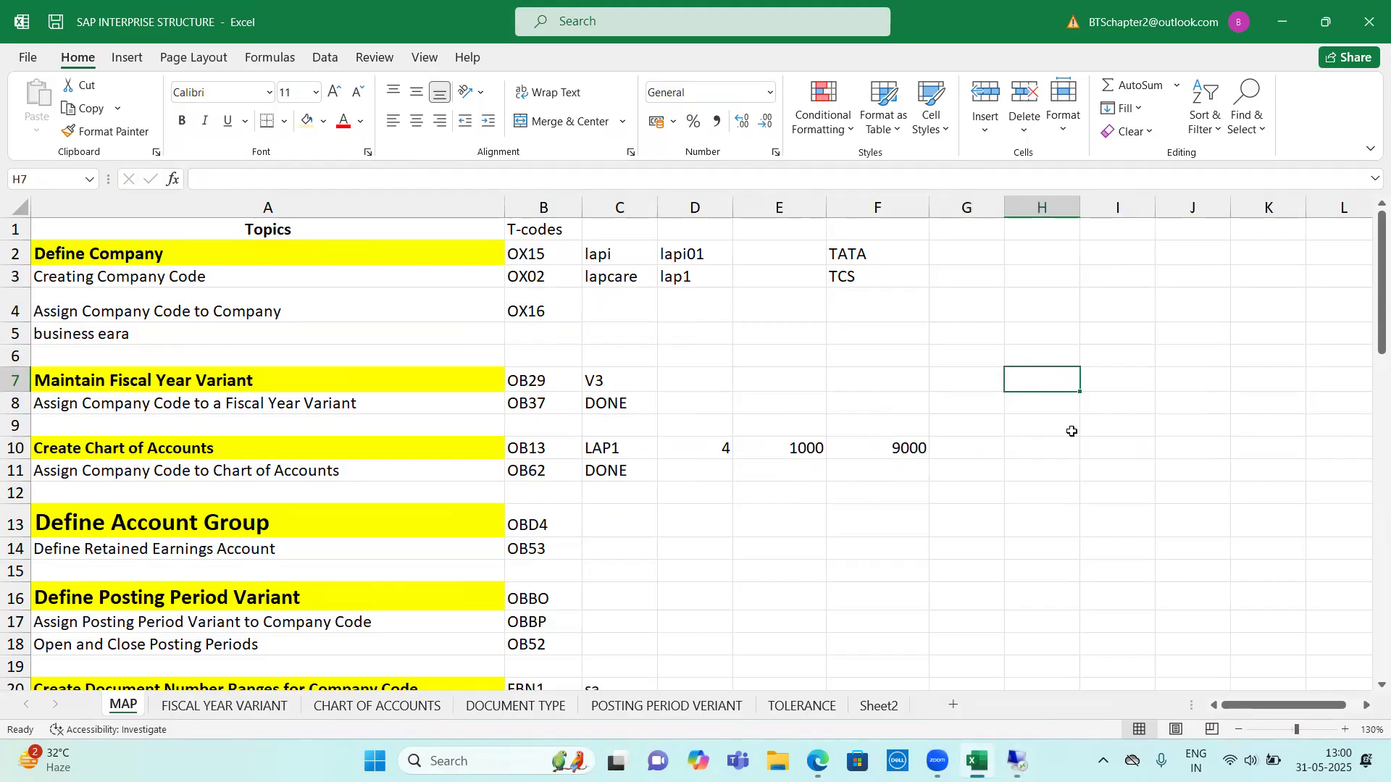
text(FUR)
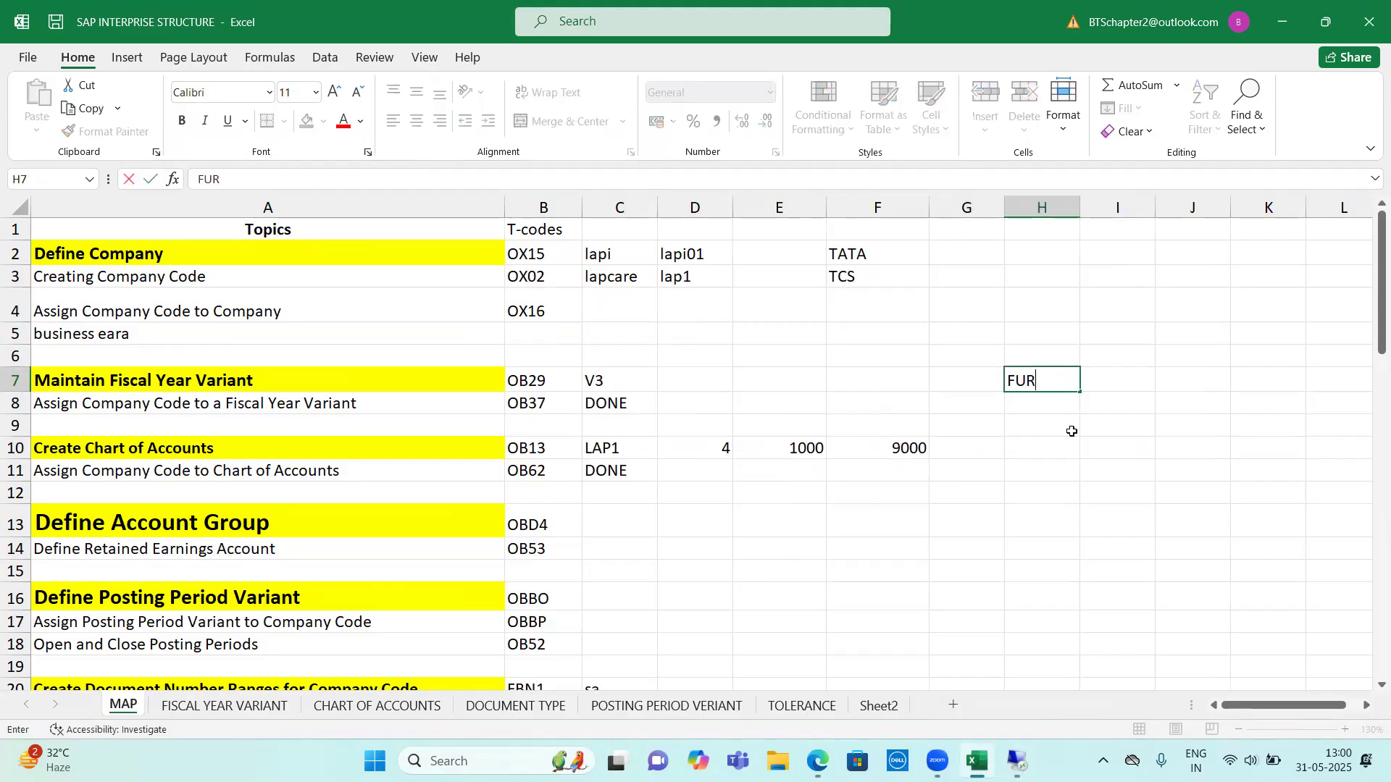
text(NITURE)
key(Return)
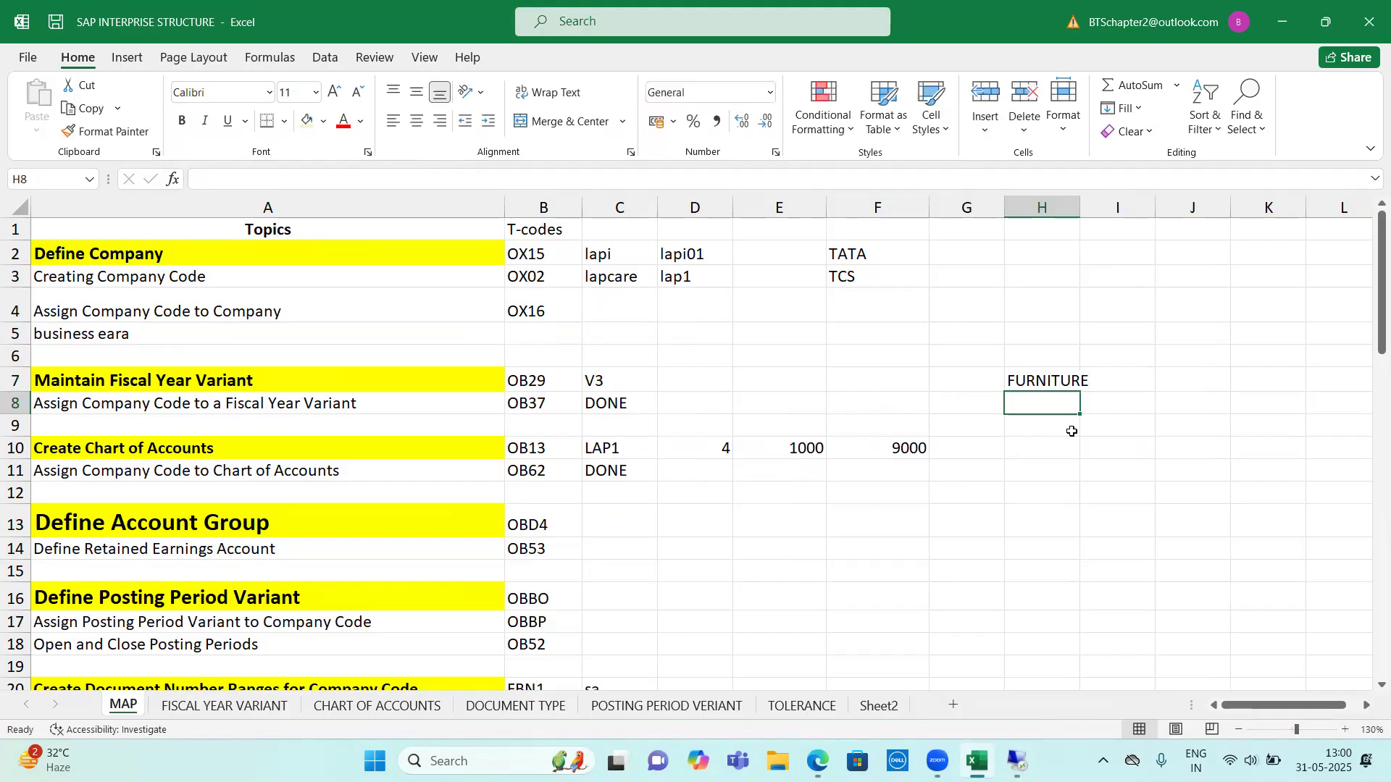
text(CAPITAL)
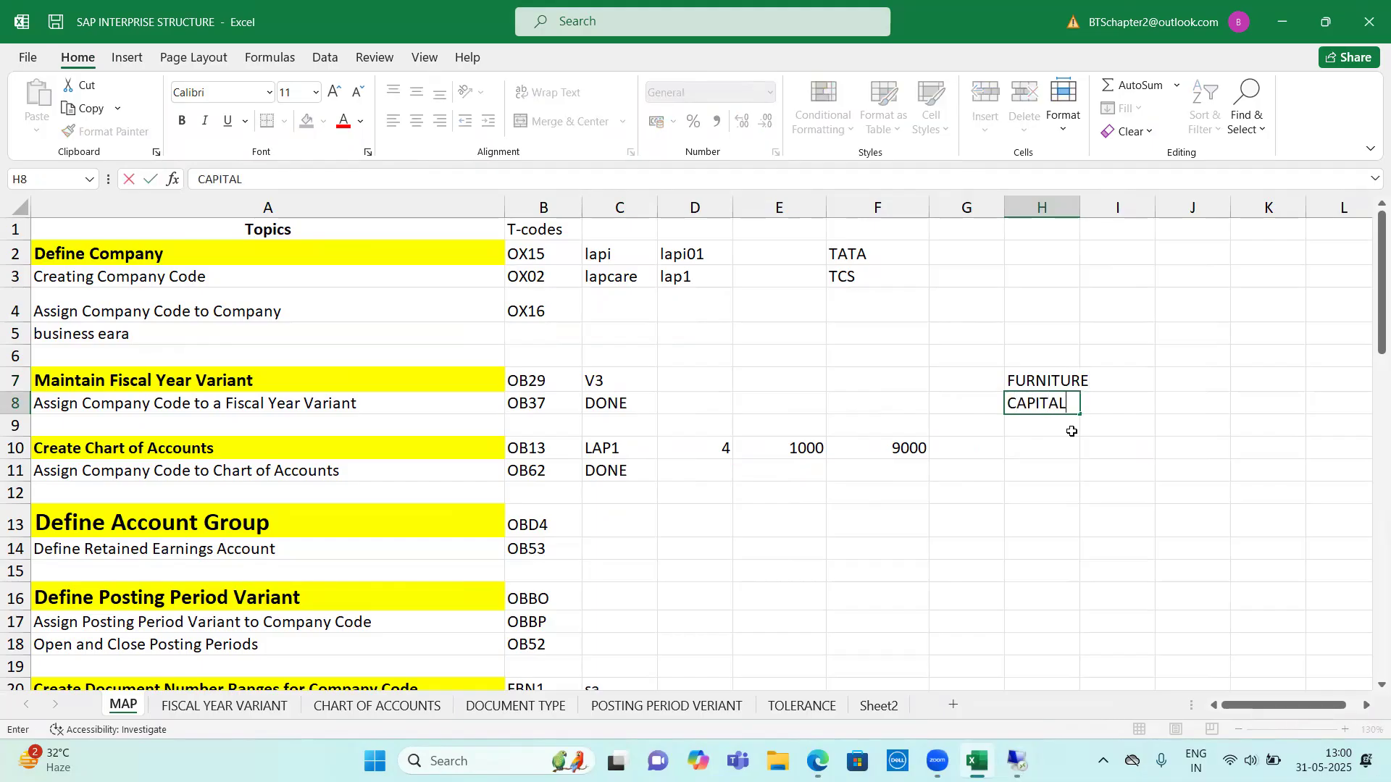
key(Return)
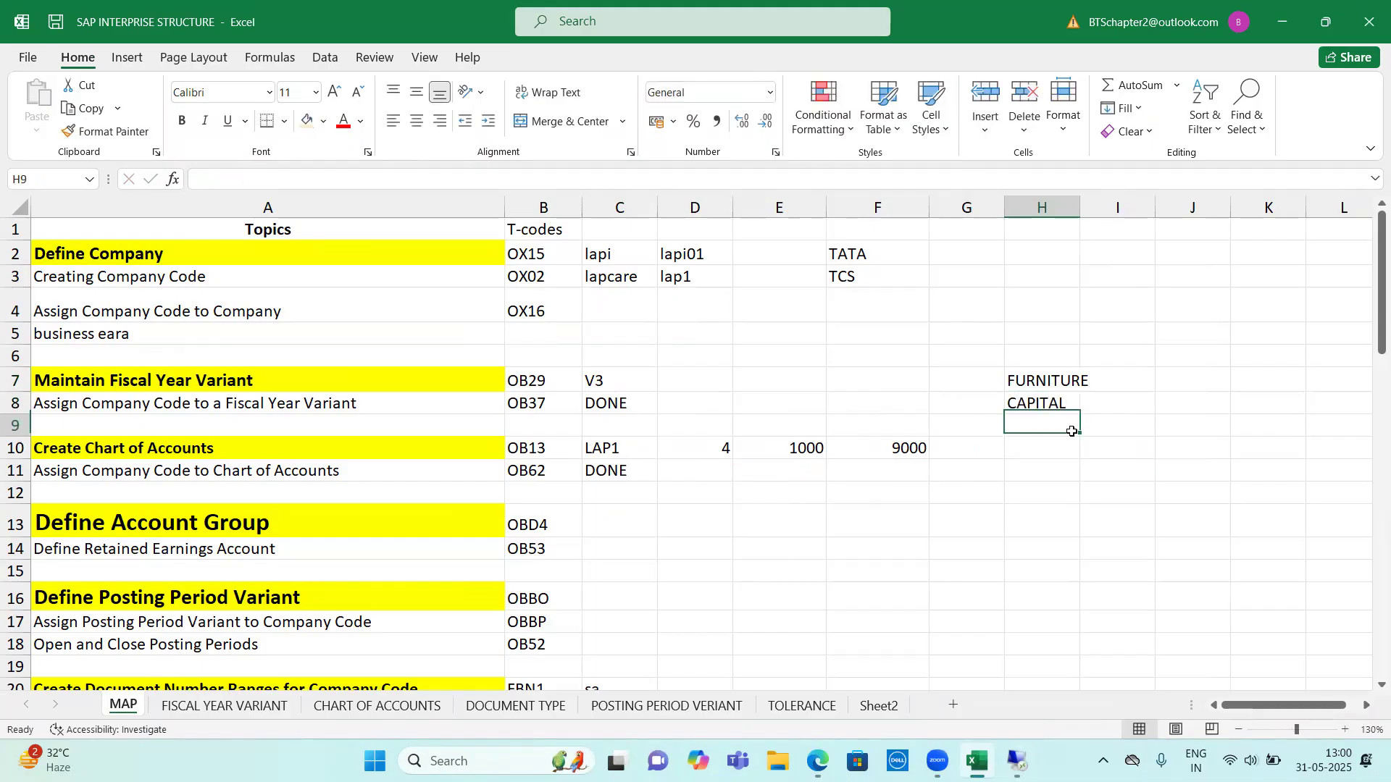
text(LAND)
key(Return)
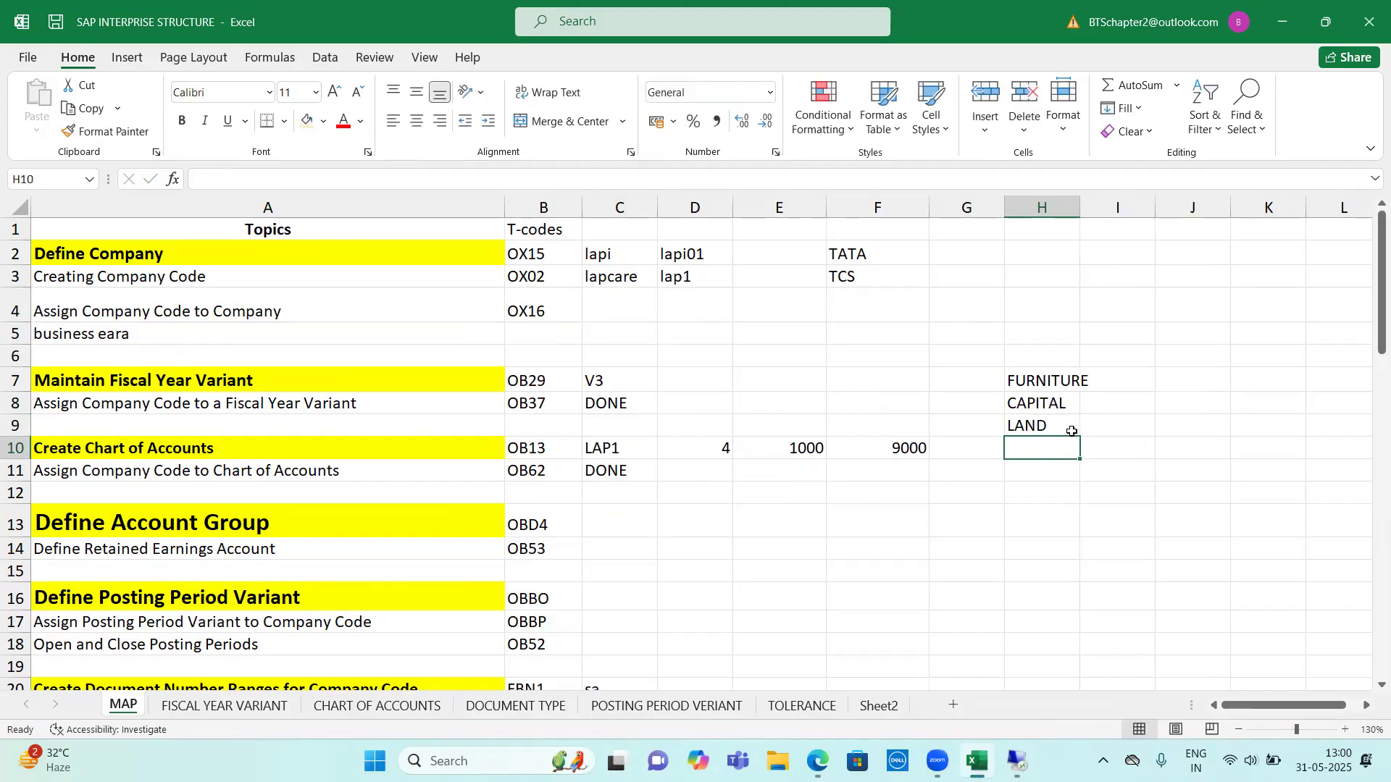
Enter the example account numbers 1000, 1001 and 1003 beside the account names in I7 to I9
click(1122, 381)
text(1000)
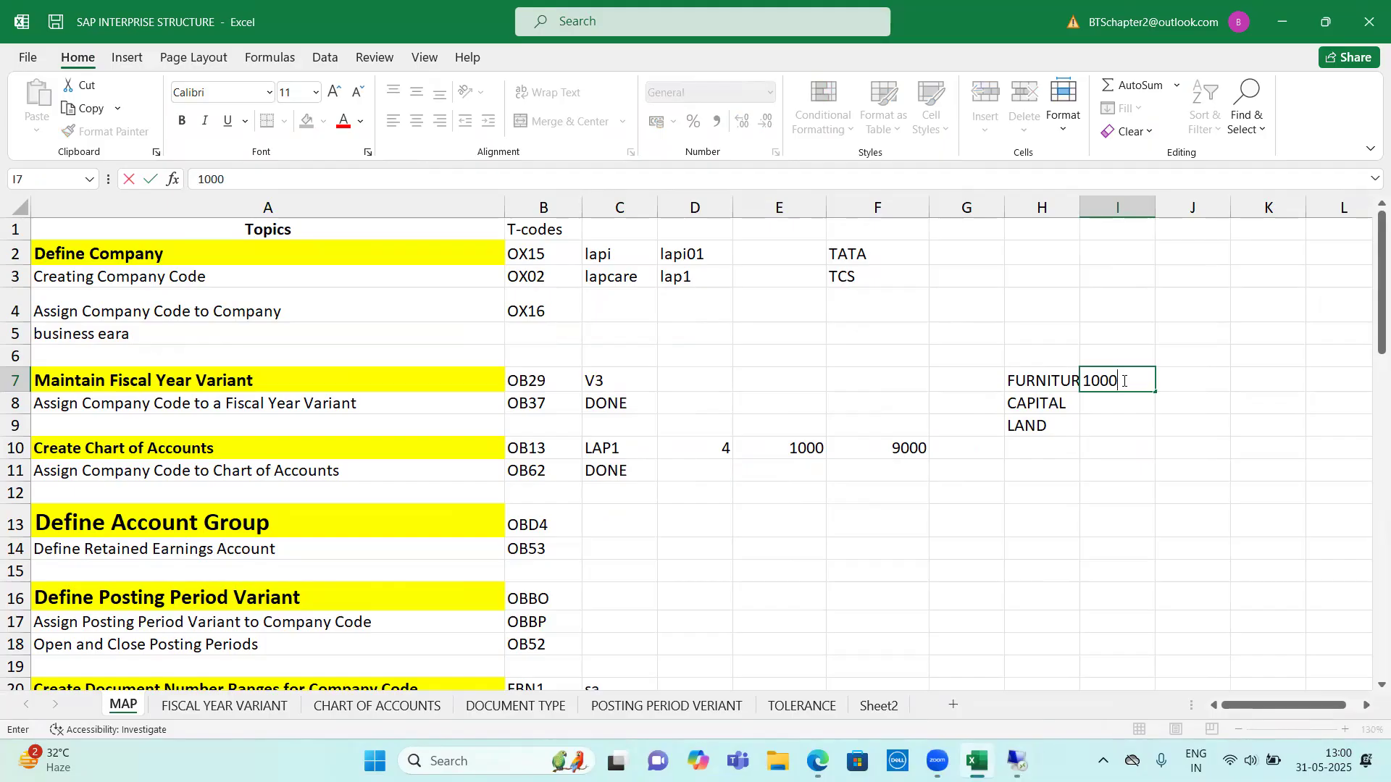
key(Return)
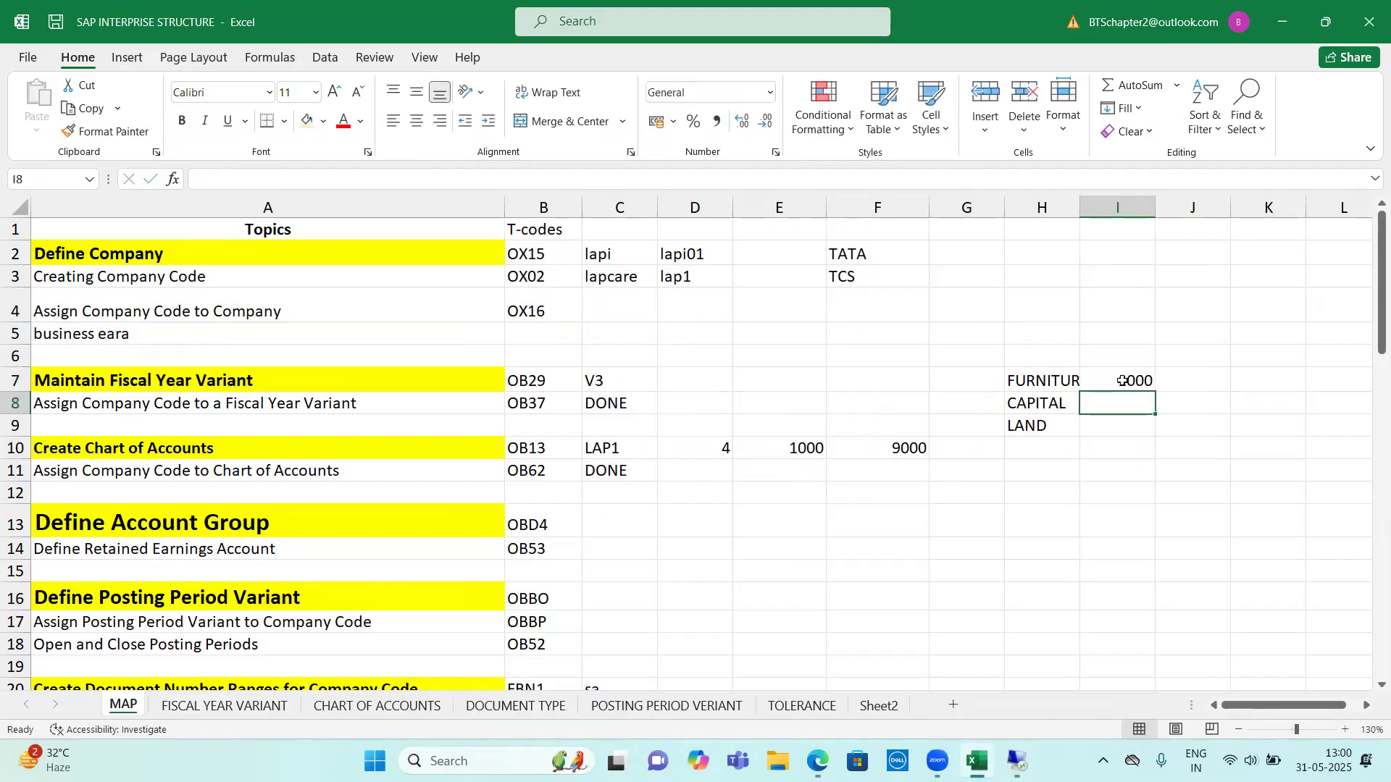
text(1001)
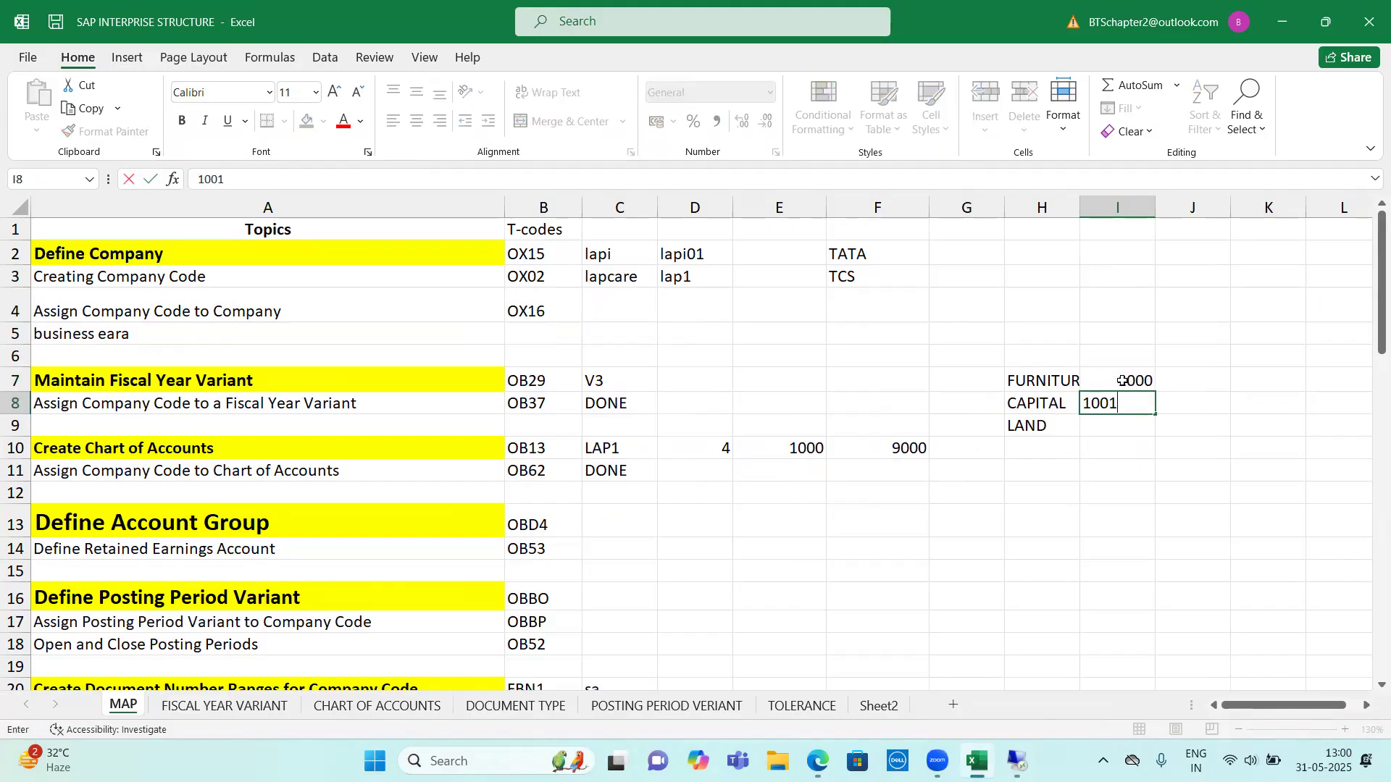
key(Return)
text(1003)
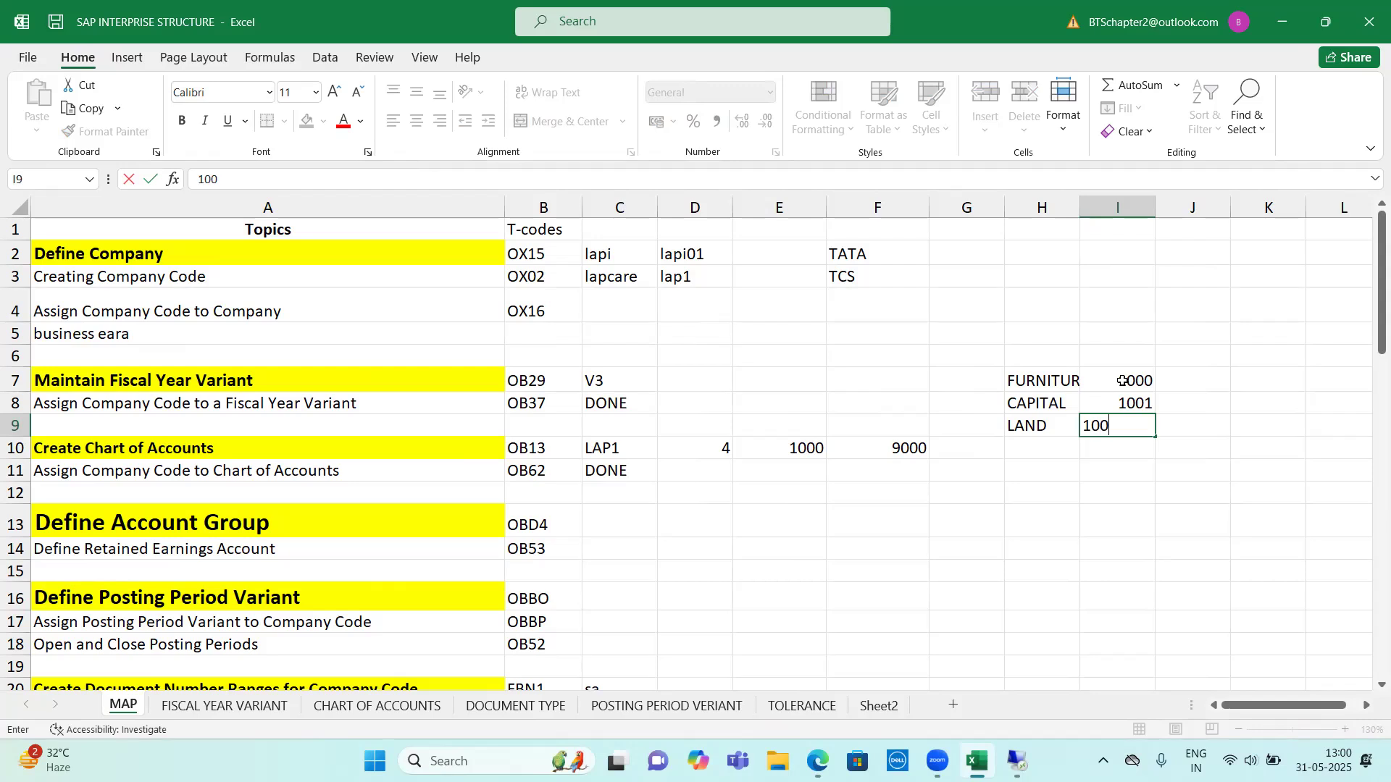
click(1148, 490)
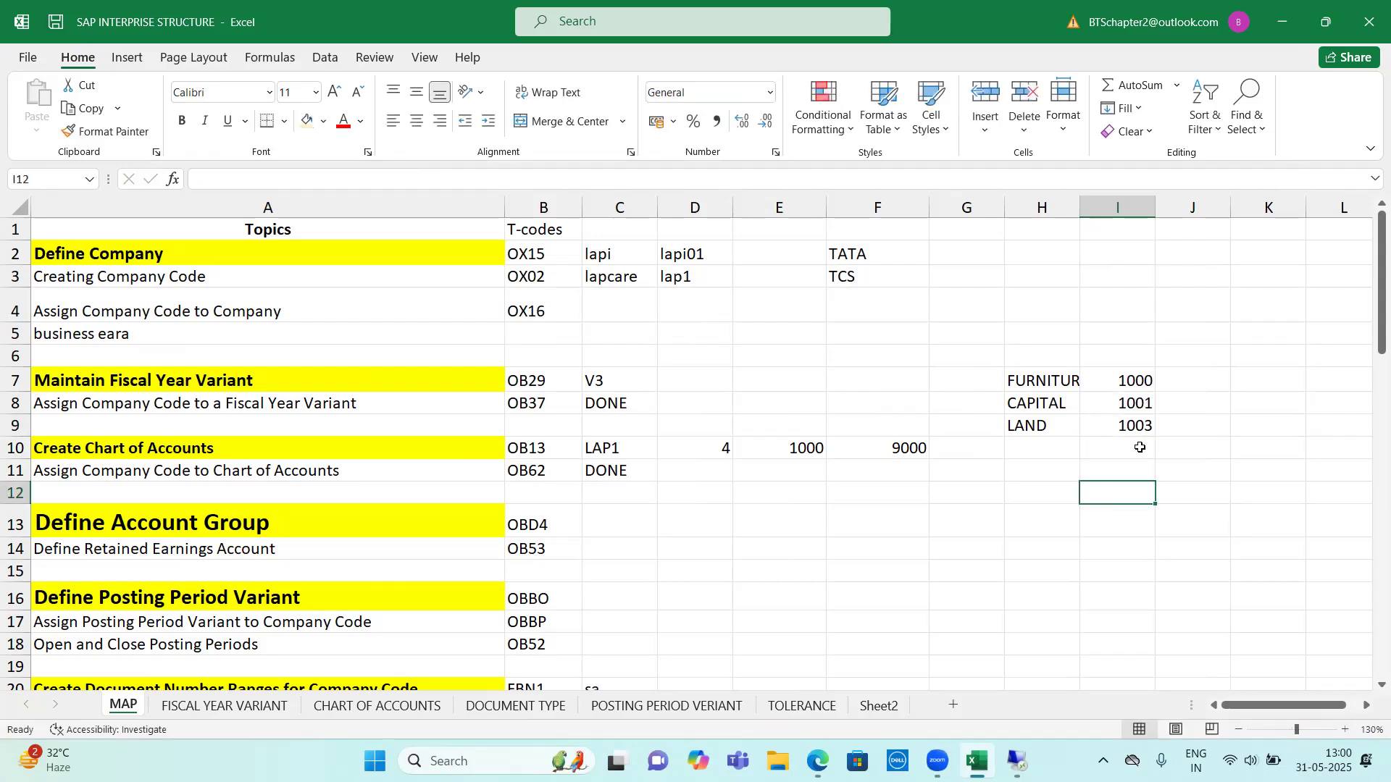
Go through the example account names with their numbers and delete the entries in H7:I9
click(1128, 386)
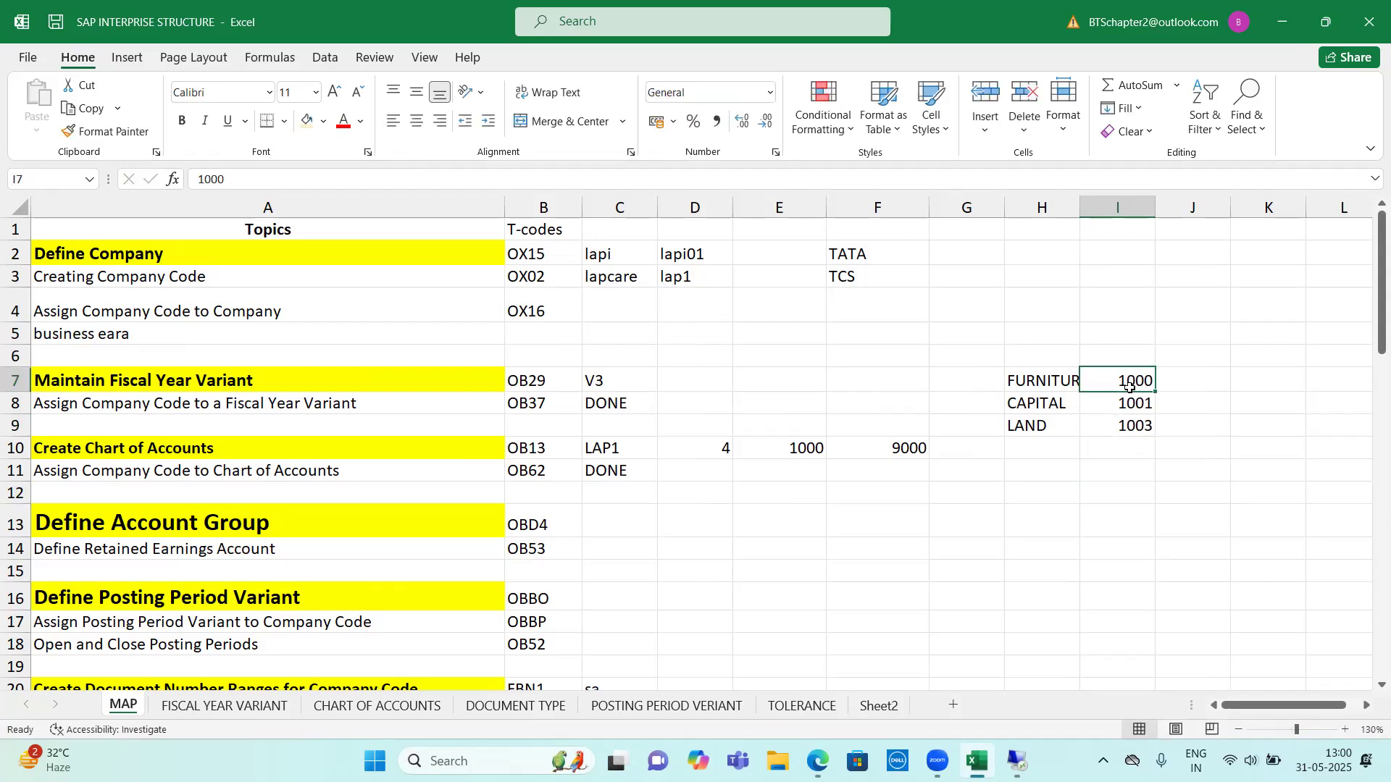
click(1043, 384)
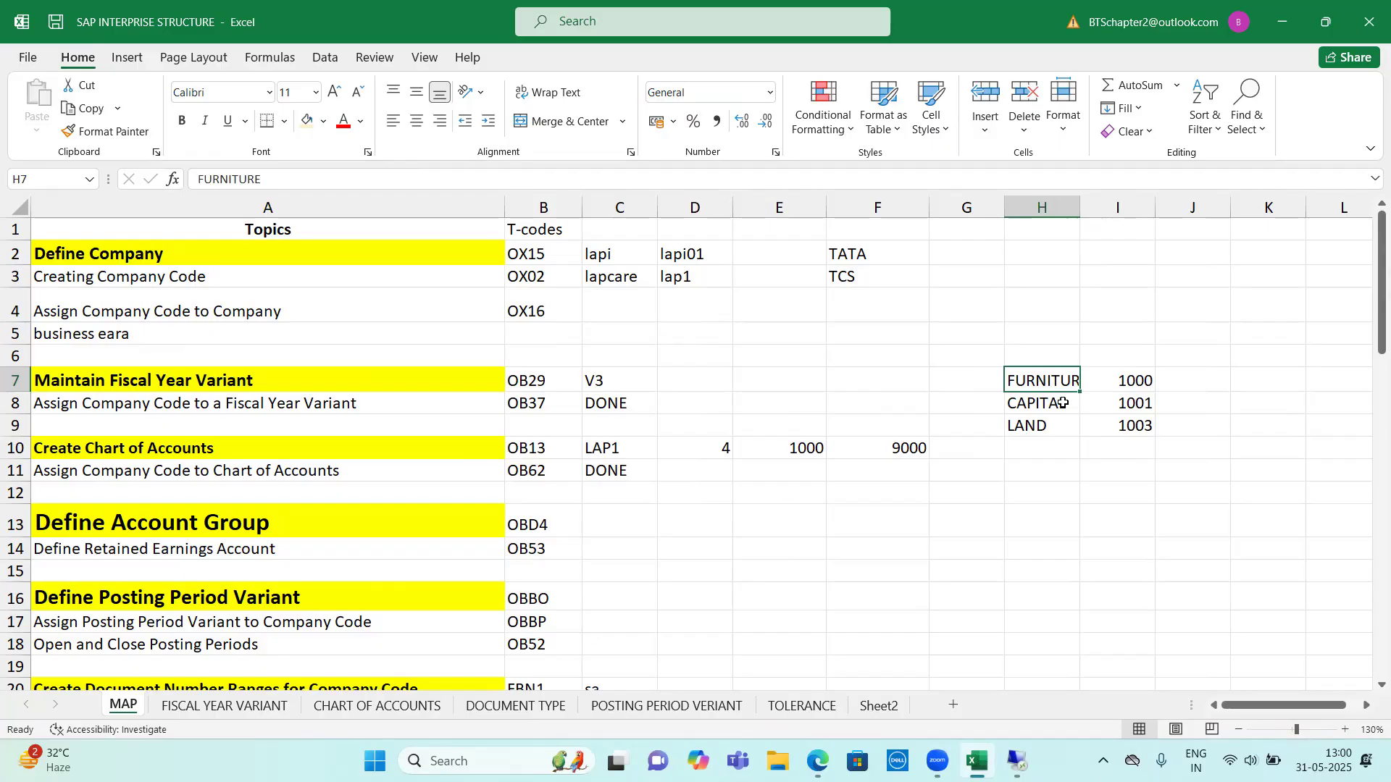
click(1135, 407)
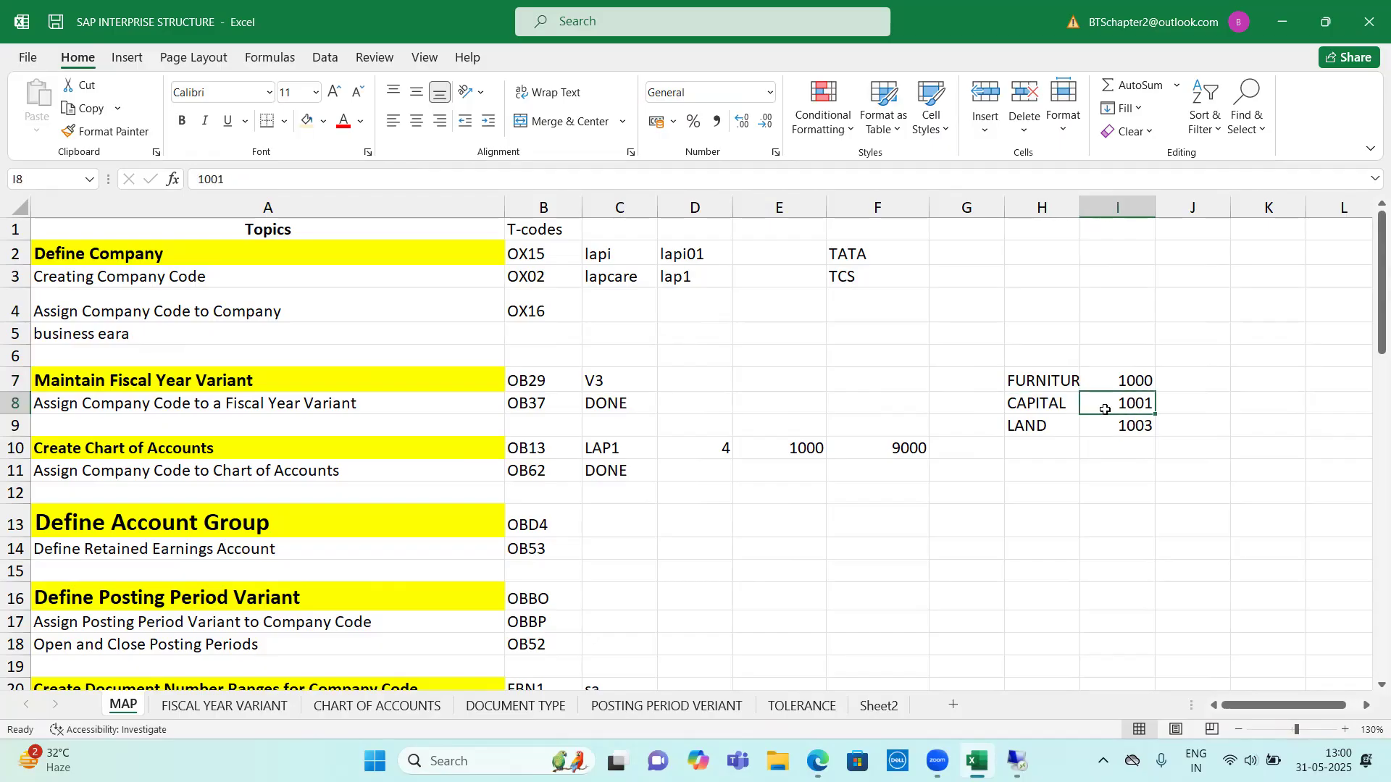
click(1050, 408)
click(1119, 430)
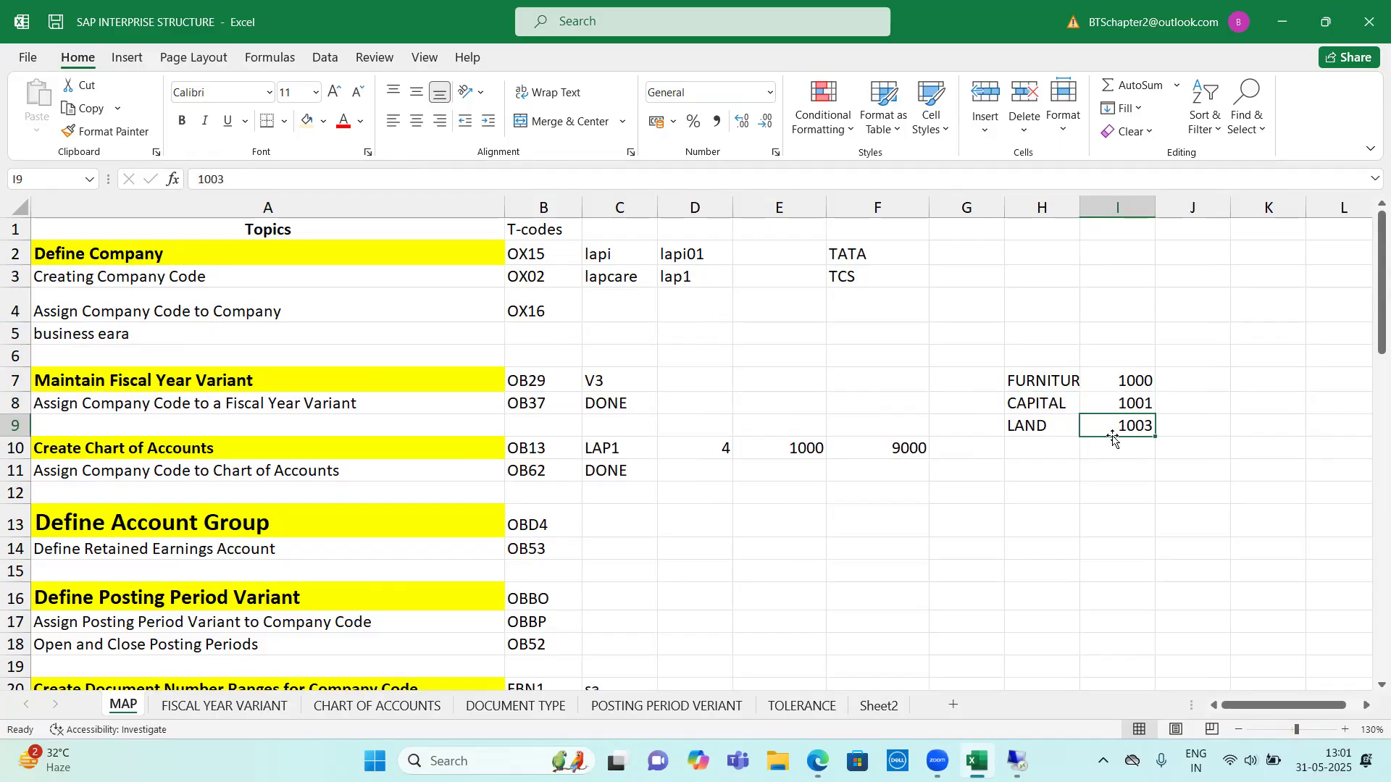
click(1048, 430)
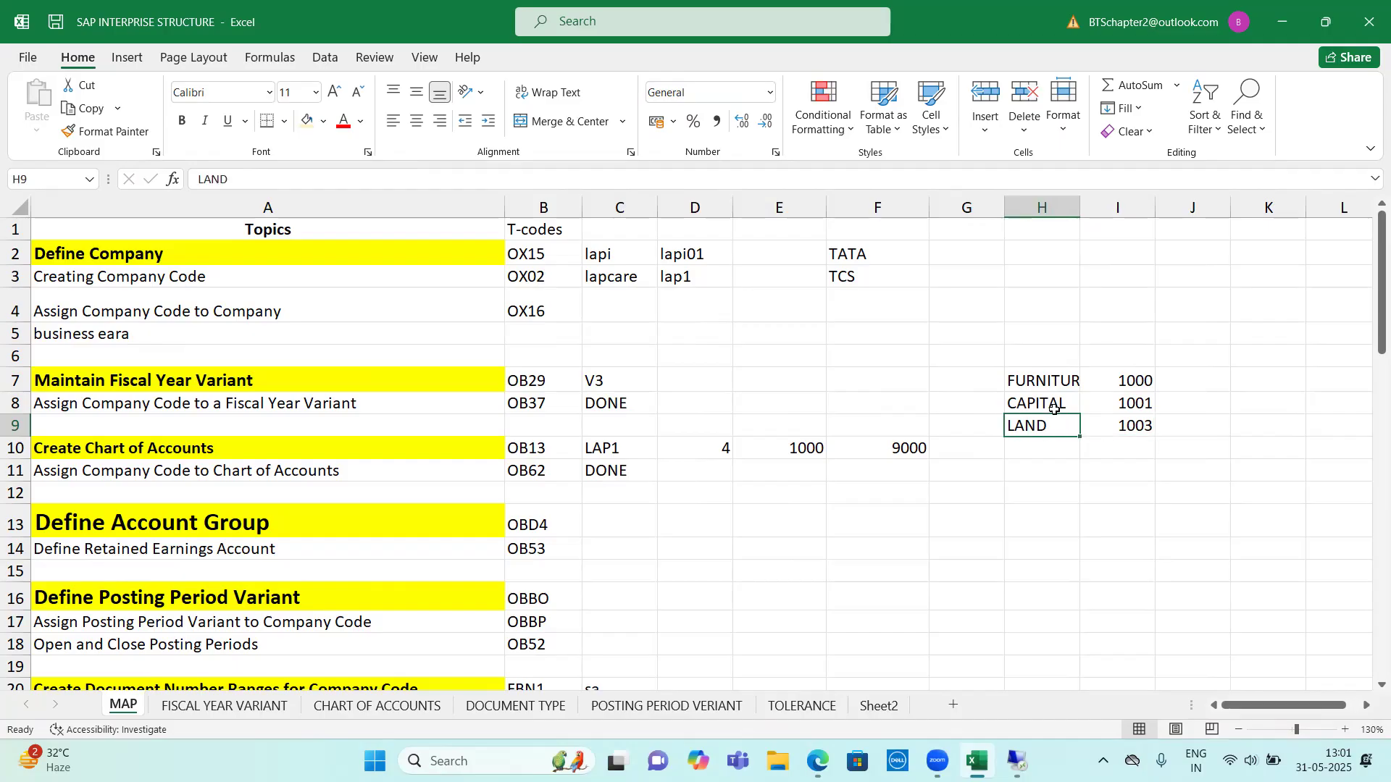
drag(1052, 387, 1109, 423)
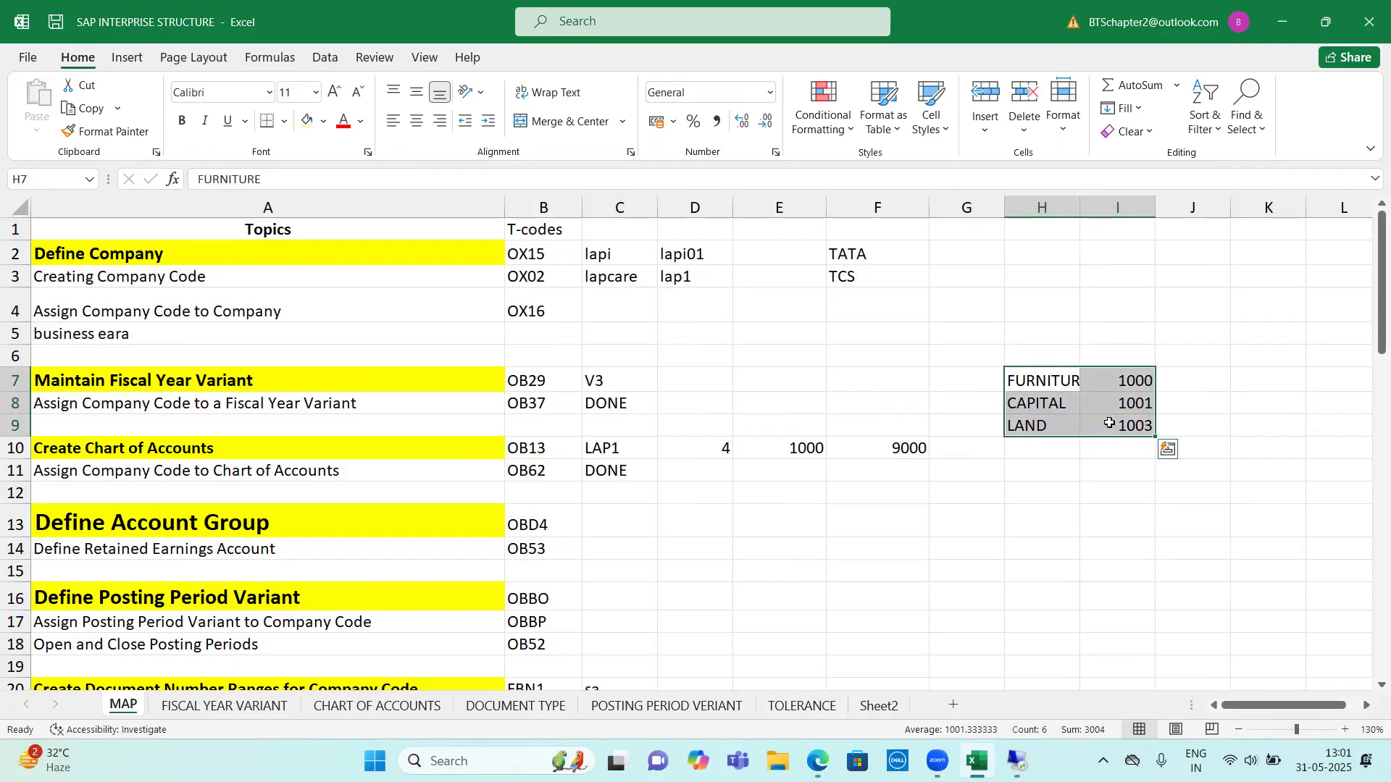
key(Delete)
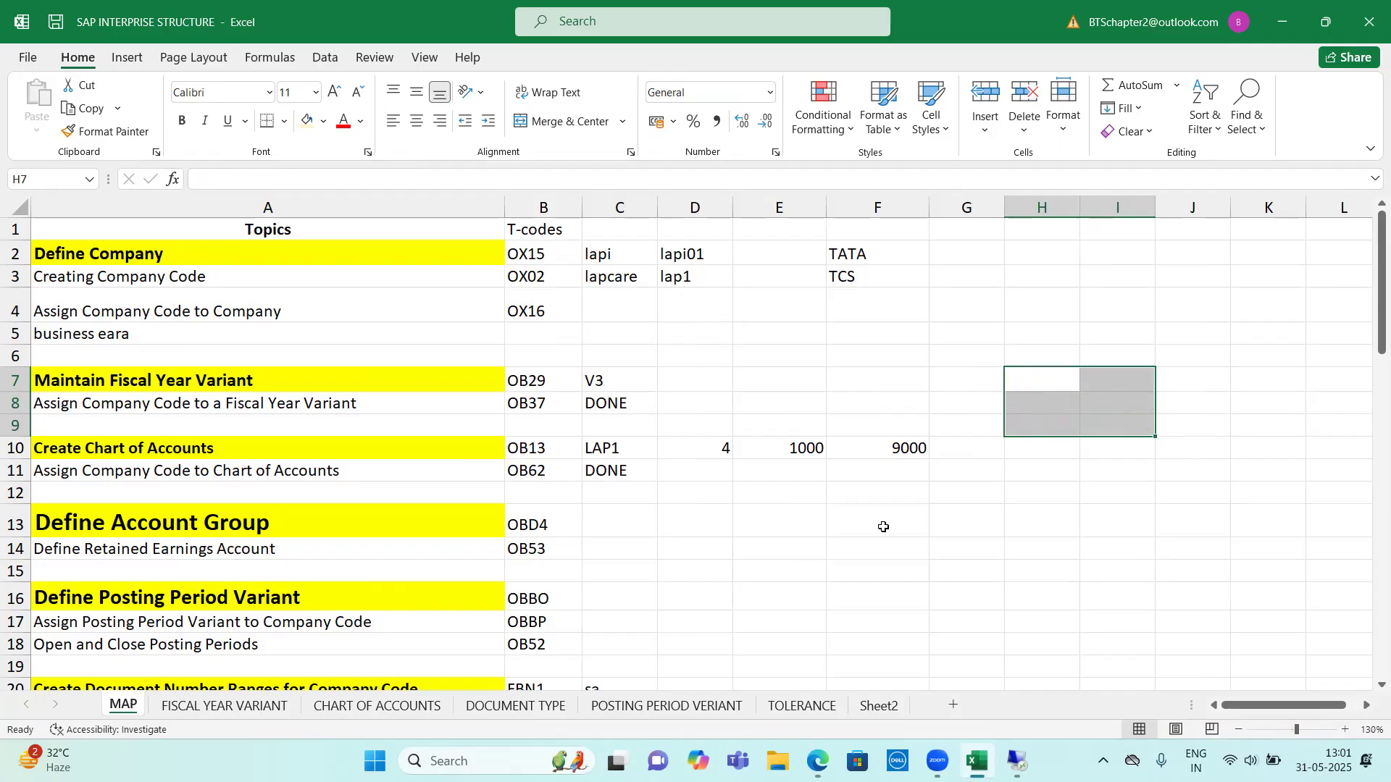
Examine the Define Account Group topic and its T-code in row 13 against the account number range in E10:F10
scroll(435, 544, down, 1)
drag(80, 449, 549, 450)
click(548, 450)
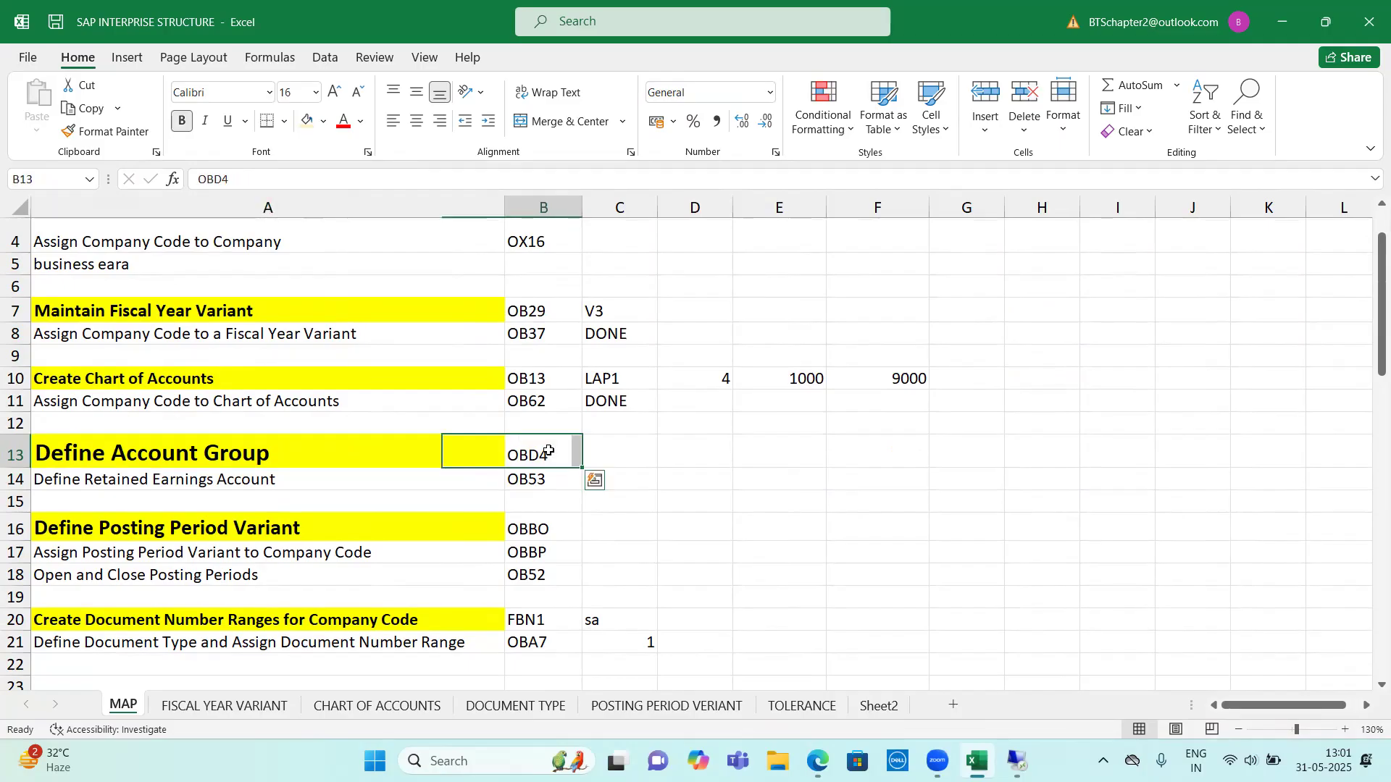
drag(768, 379, 889, 372)
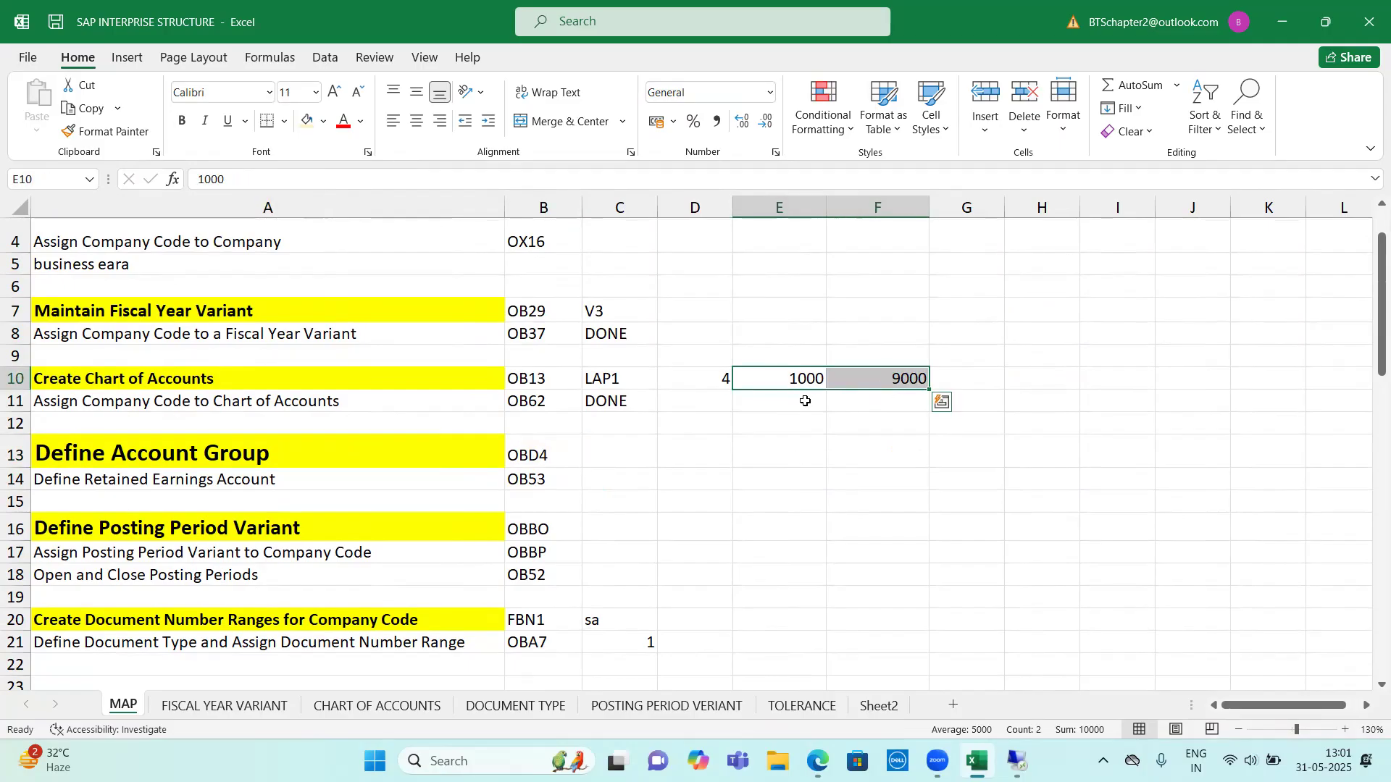
drag(255, 454, 540, 449)
click(540, 449)
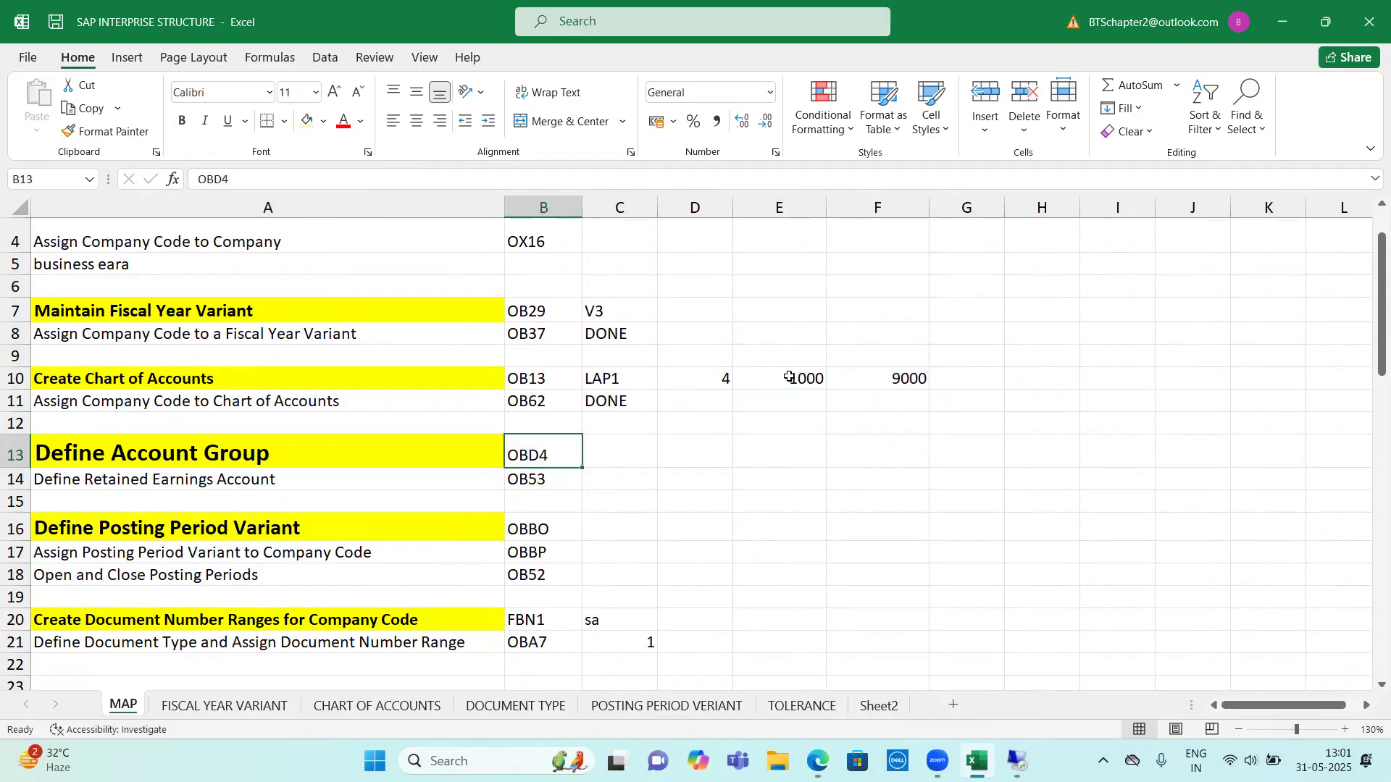
Review the account number range in E10:F10 of the topic map along with the account group T-code in B13
drag(795, 377, 862, 377)
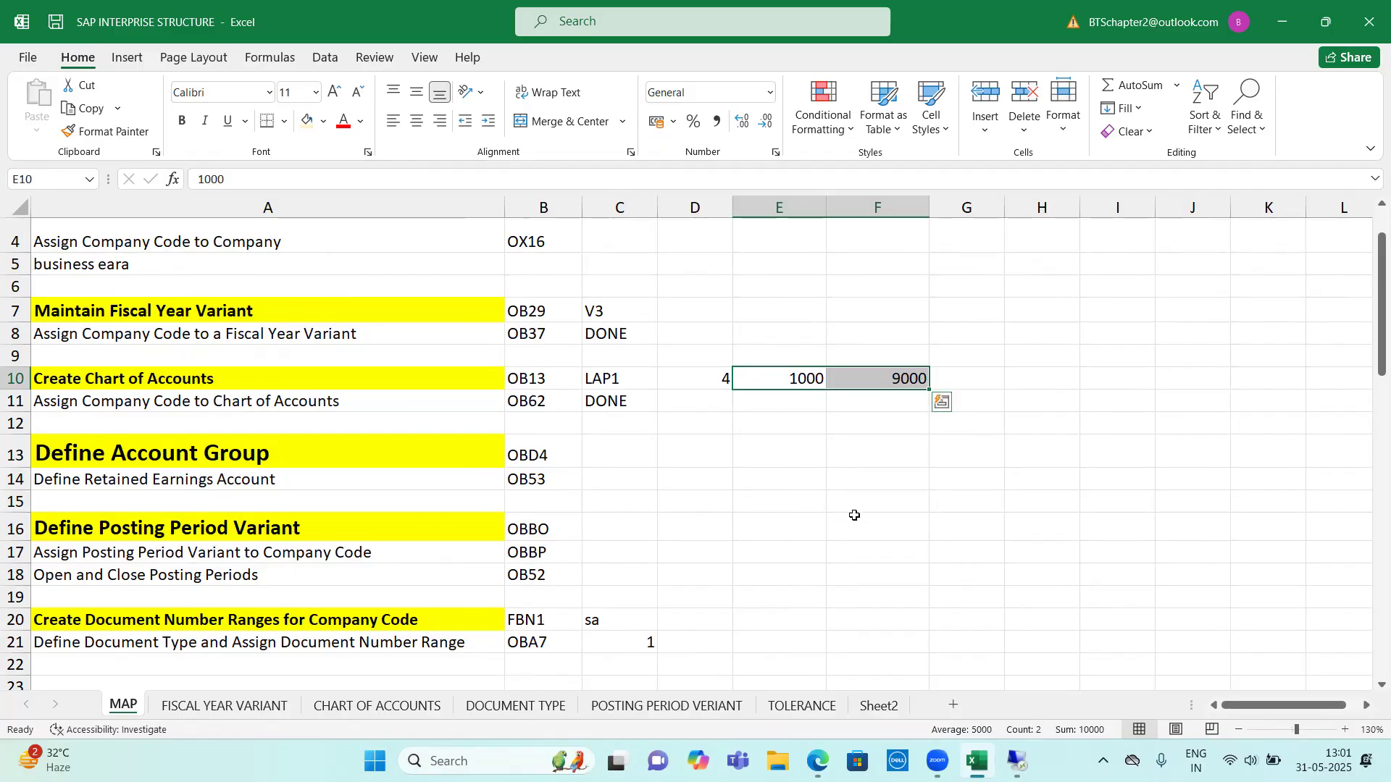
click(532, 456)
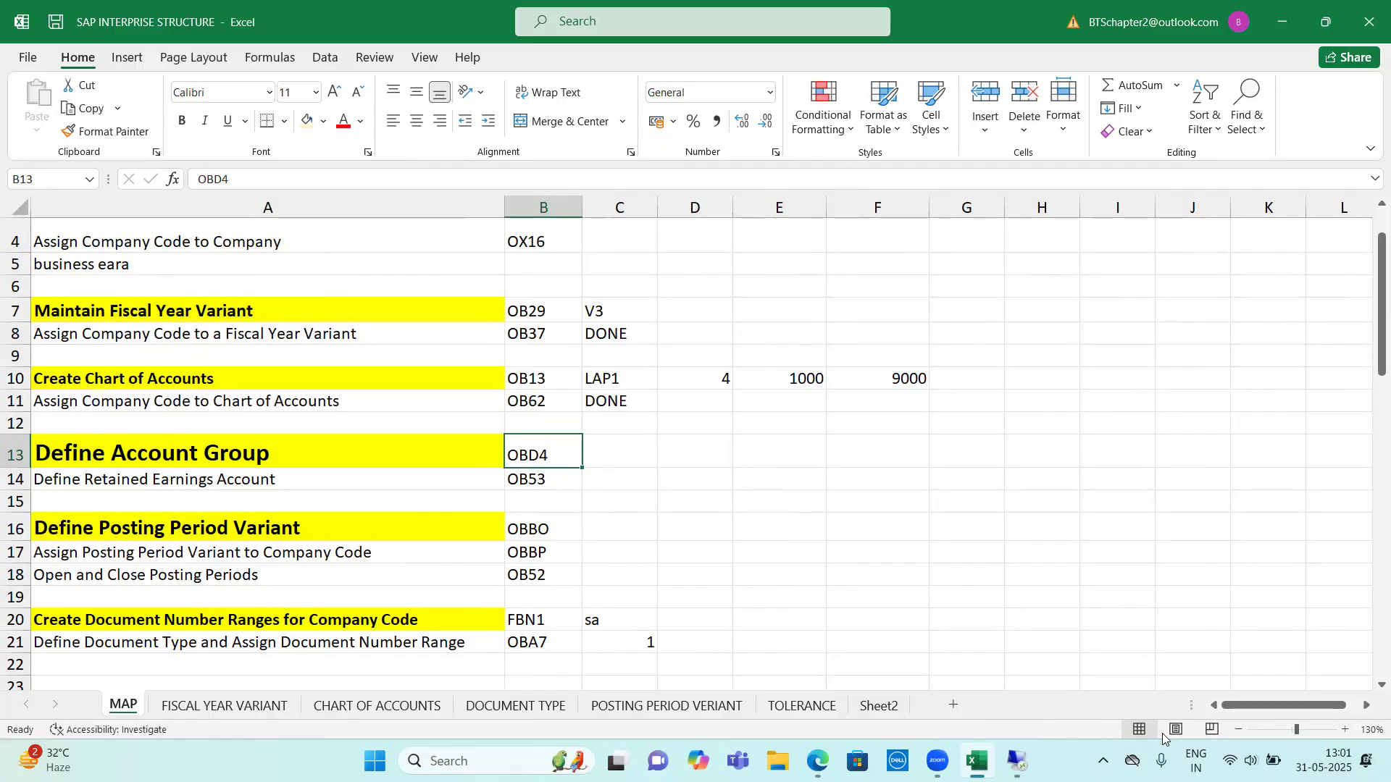
click(1282, 22)
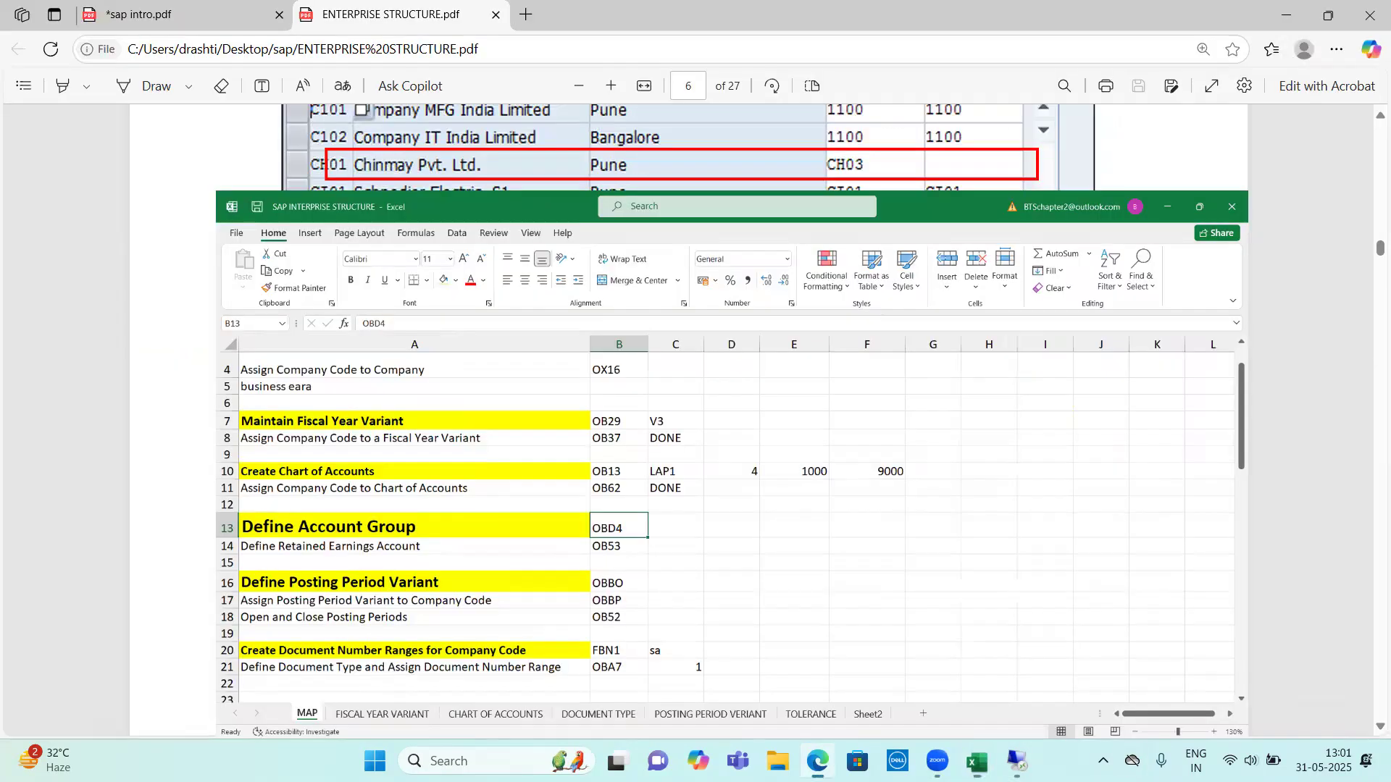
click(977, 760)
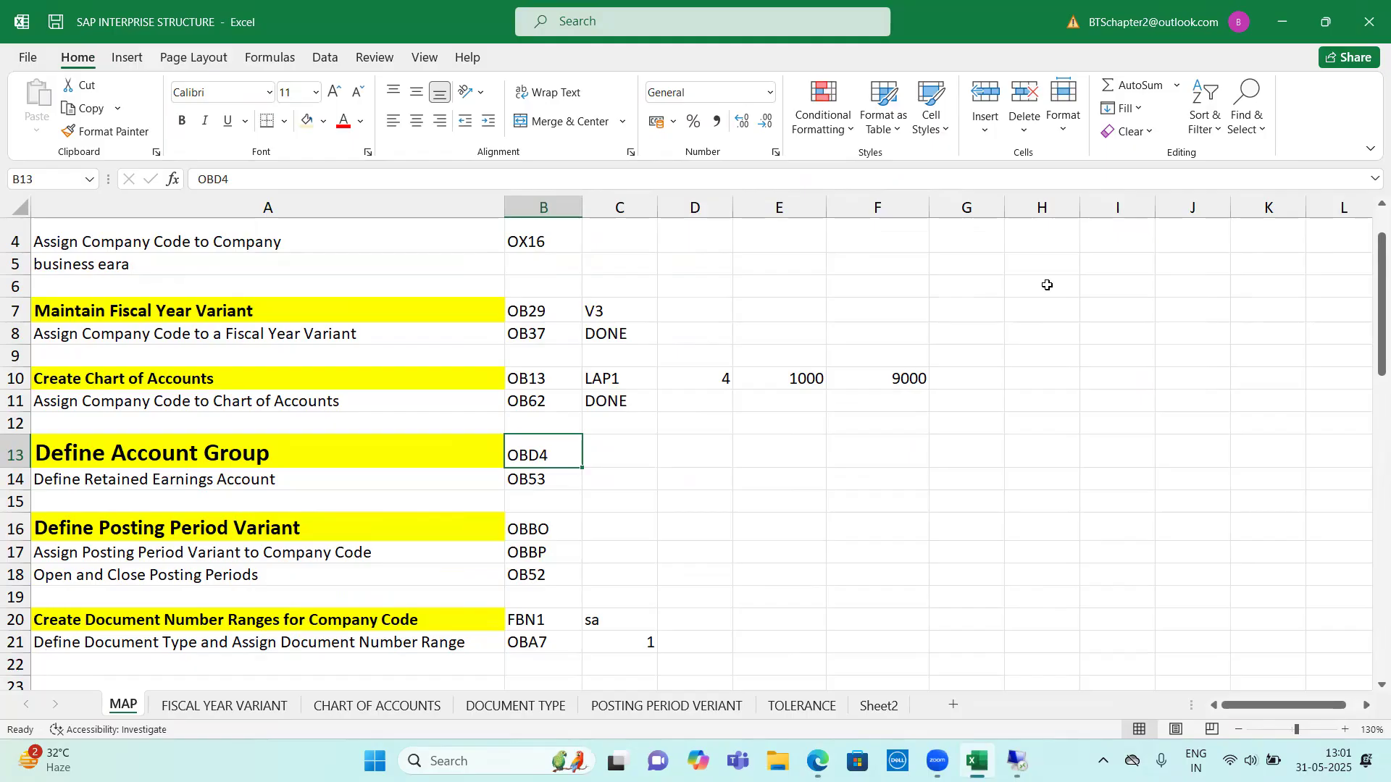
scroll(1047, 285, up, 1)
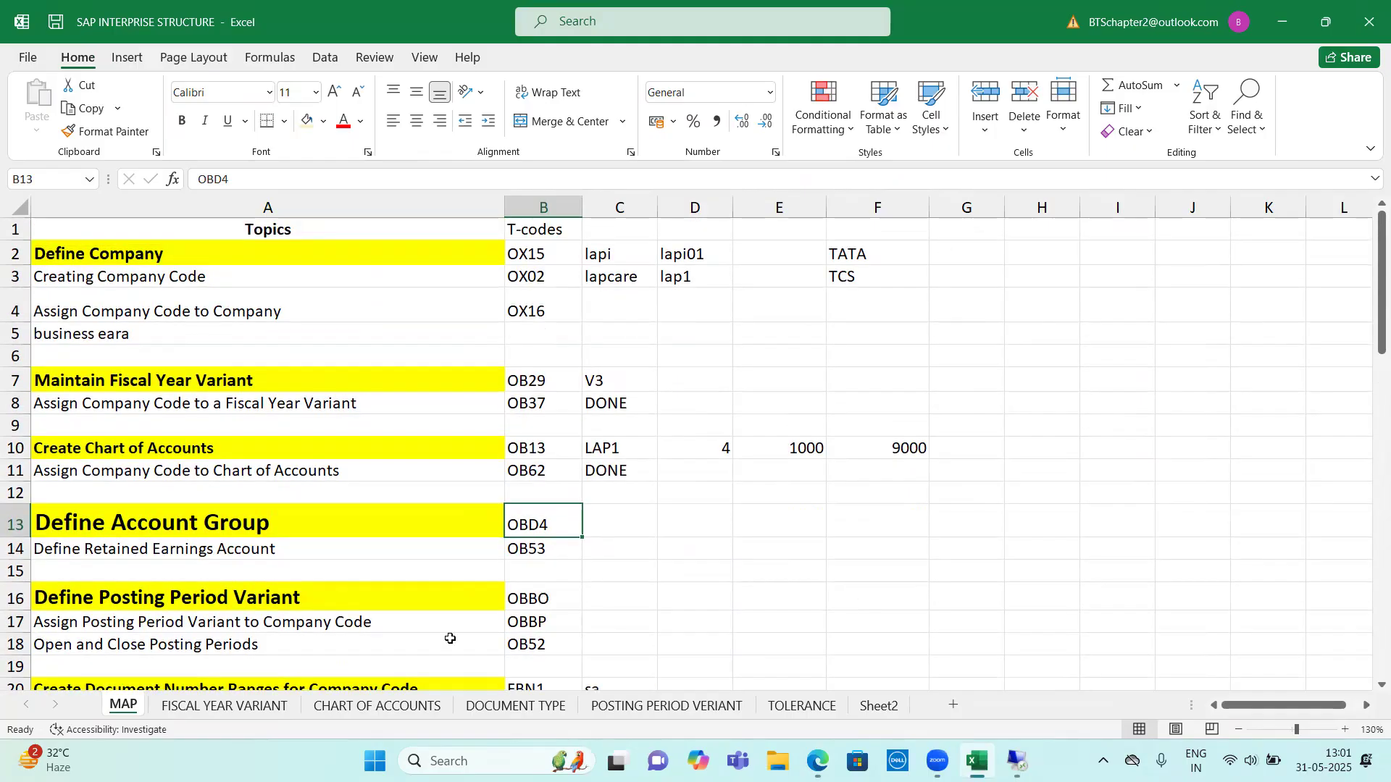
Open the CHART OF ACCOUNTS sheet and read the explanation of the group chart of account with its two-company-code example
click(347, 707)
scroll(507, 565, up, 5)
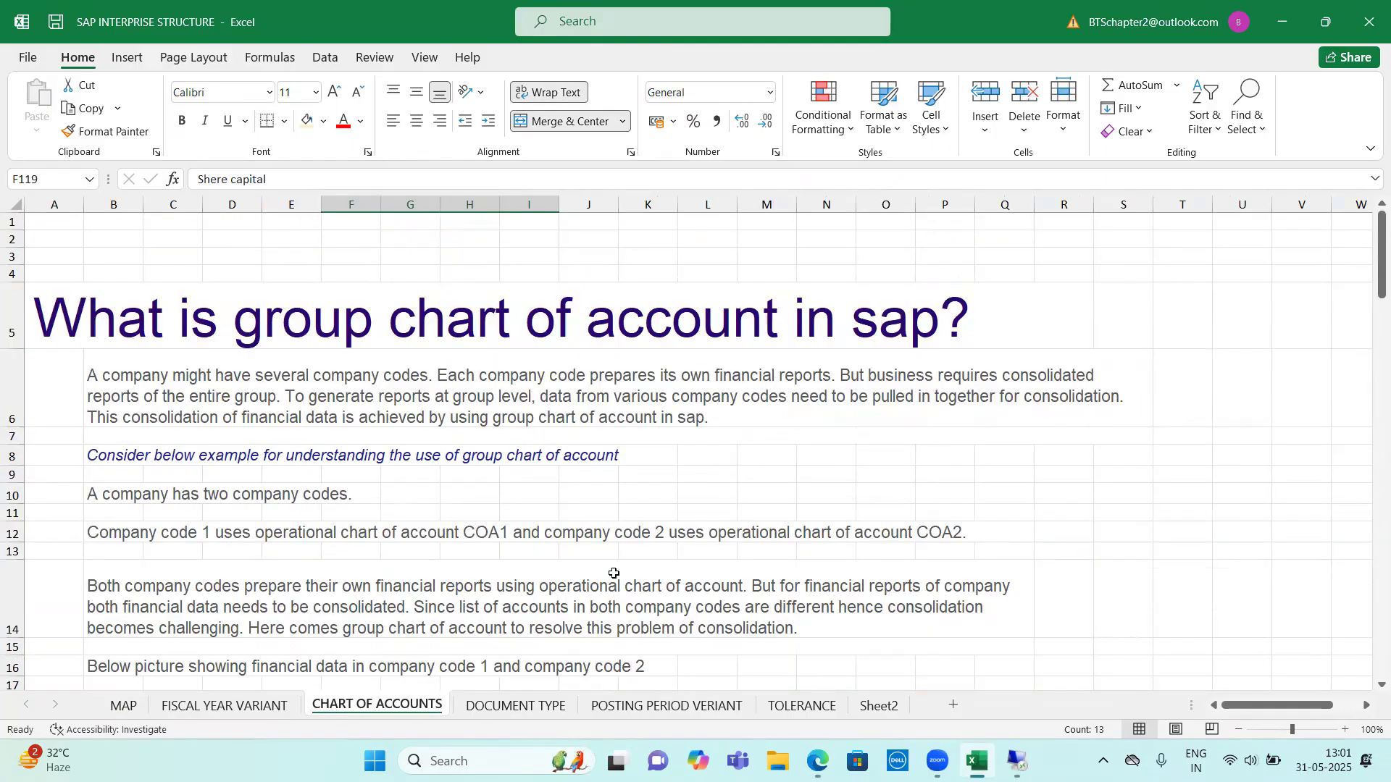
scroll(651, 507, down, 1)
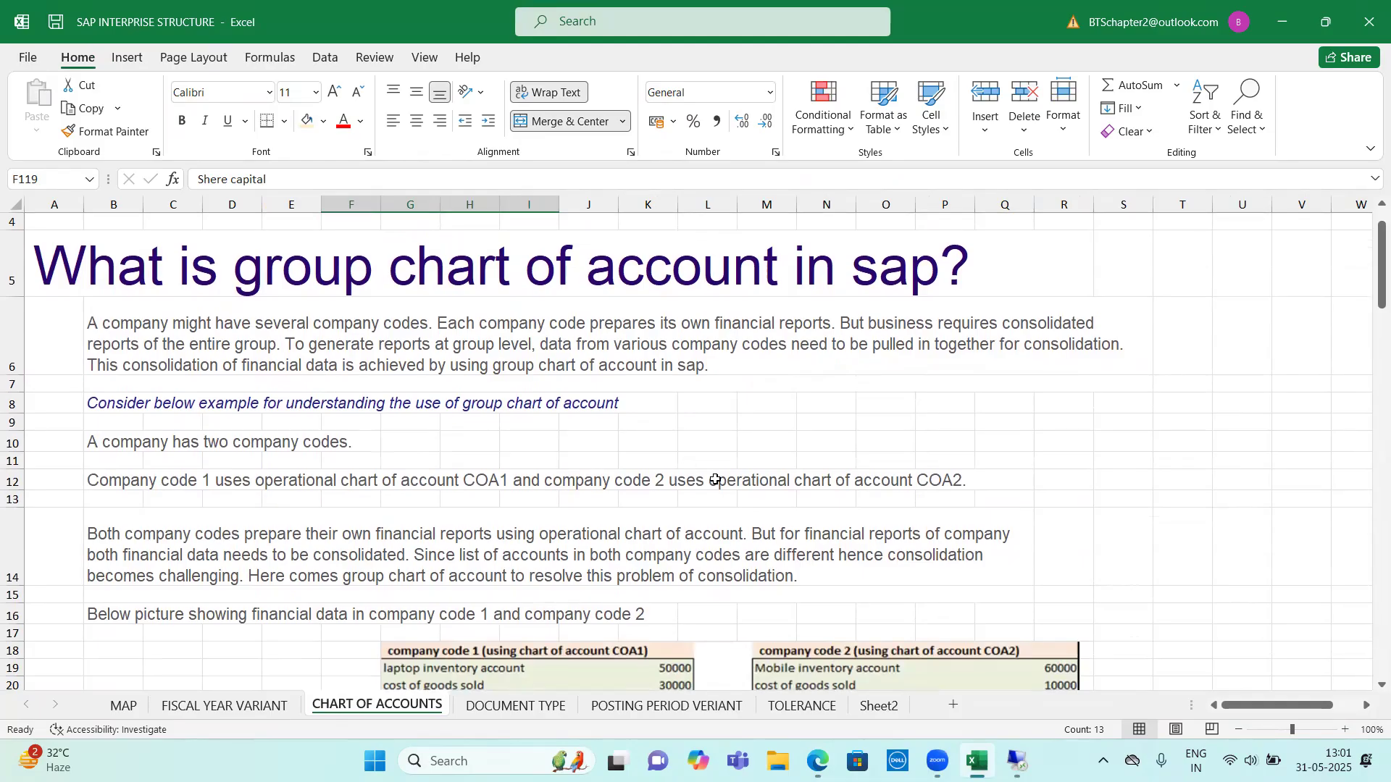
scroll(721, 507, up, 1)
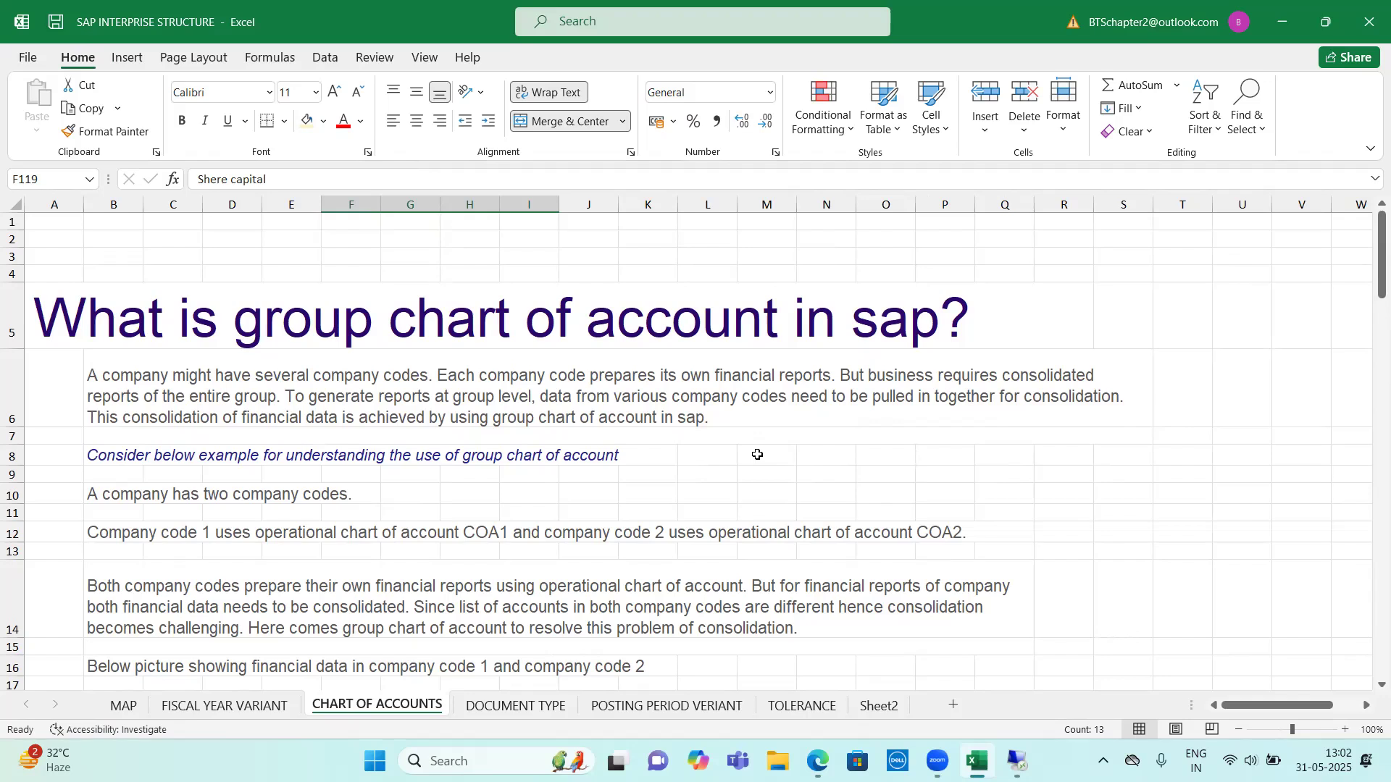
scroll(758, 464, down, 6)
scroll(762, 496, down, 3)
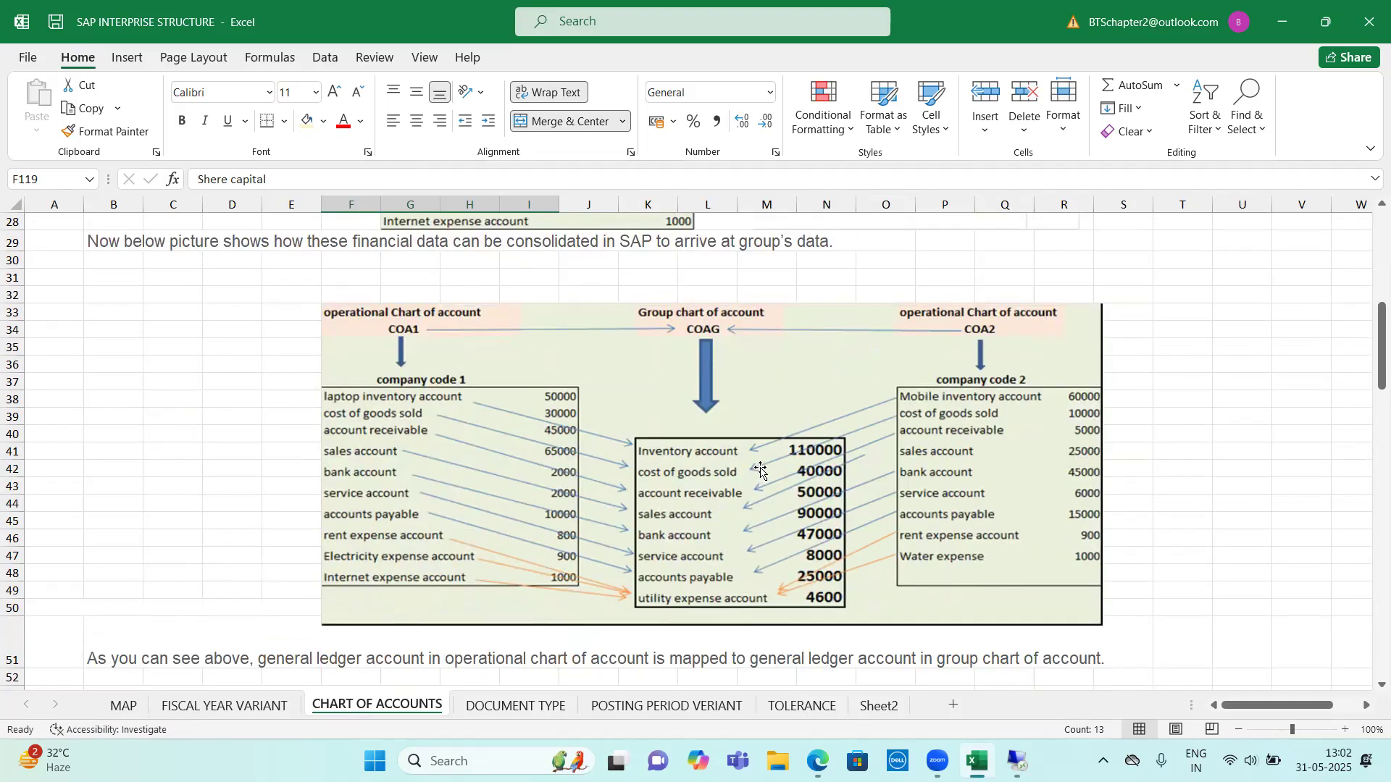
scroll(761, 471, up, 4)
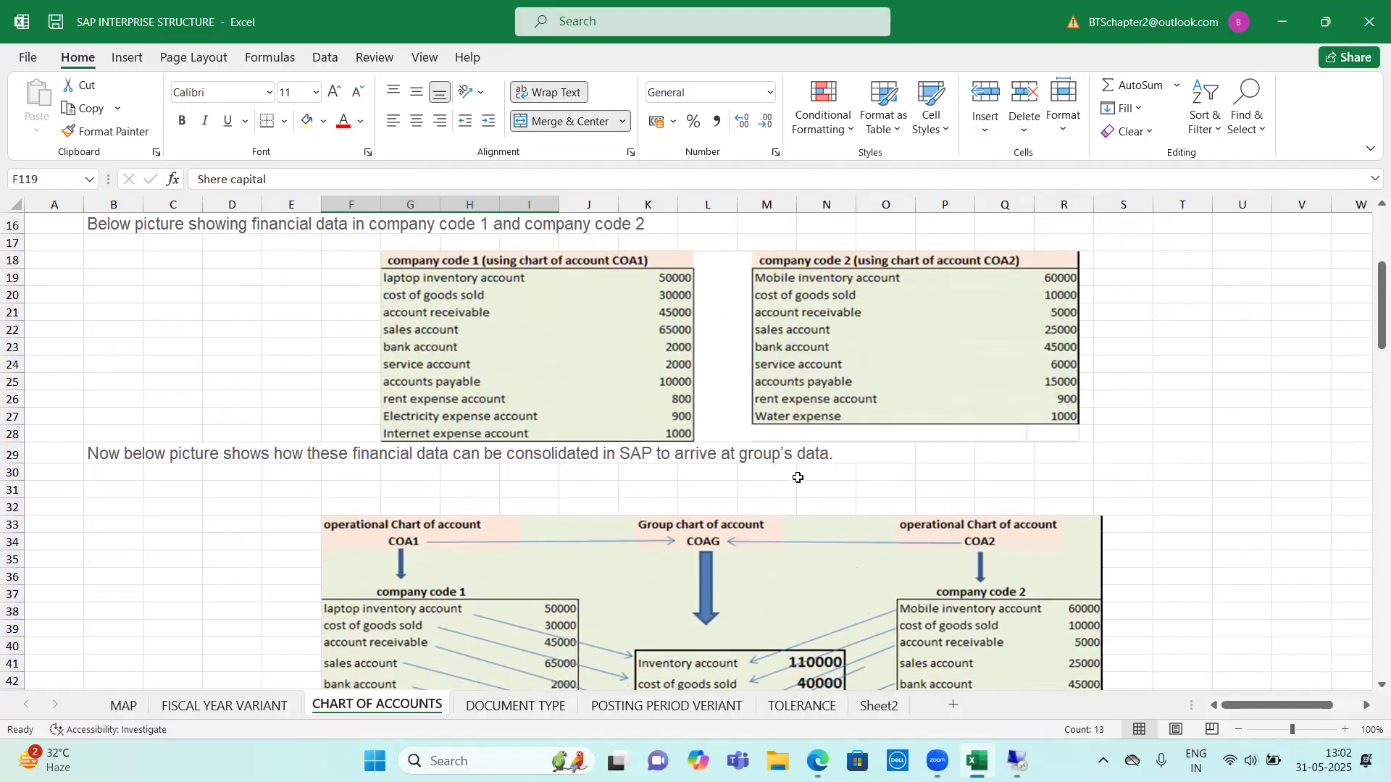
scroll(798, 478, up, 4)
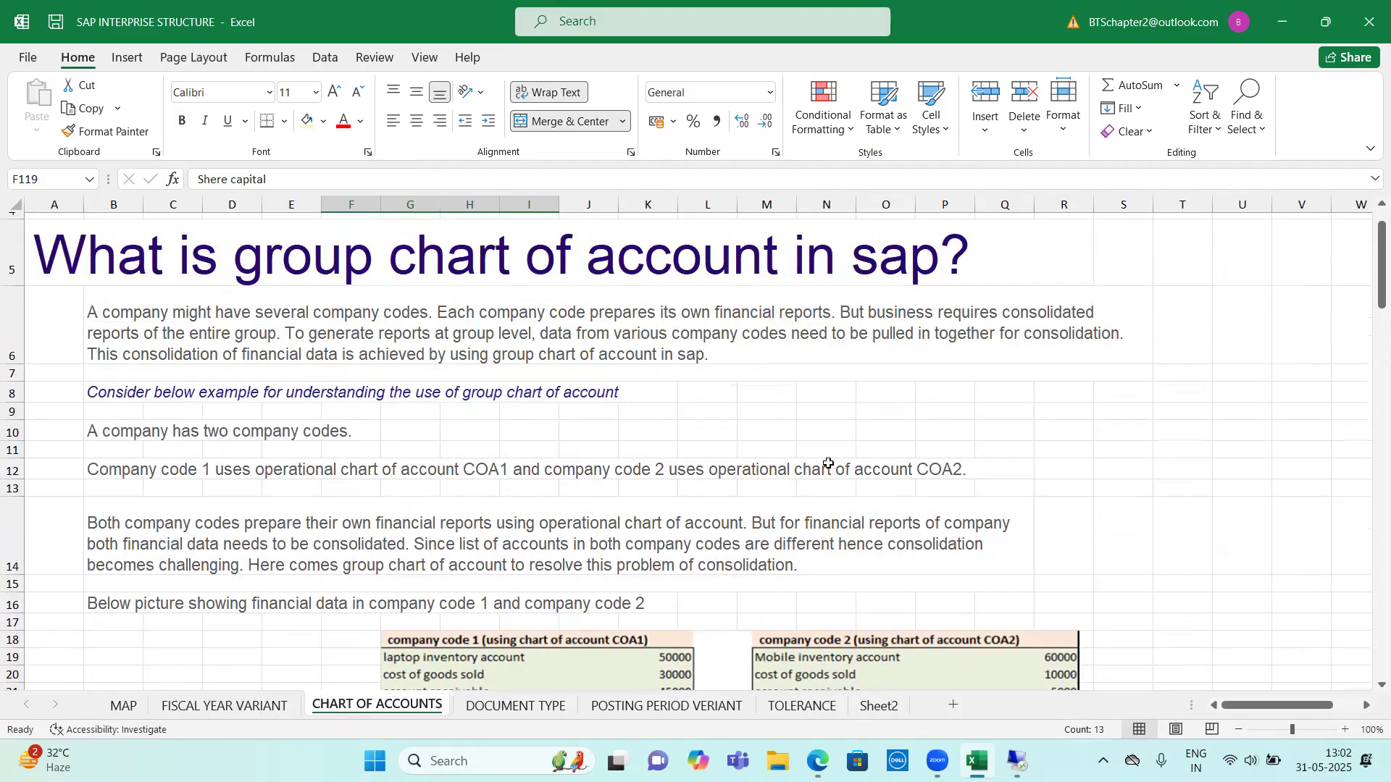
click(862, 418)
click(1043, 428)
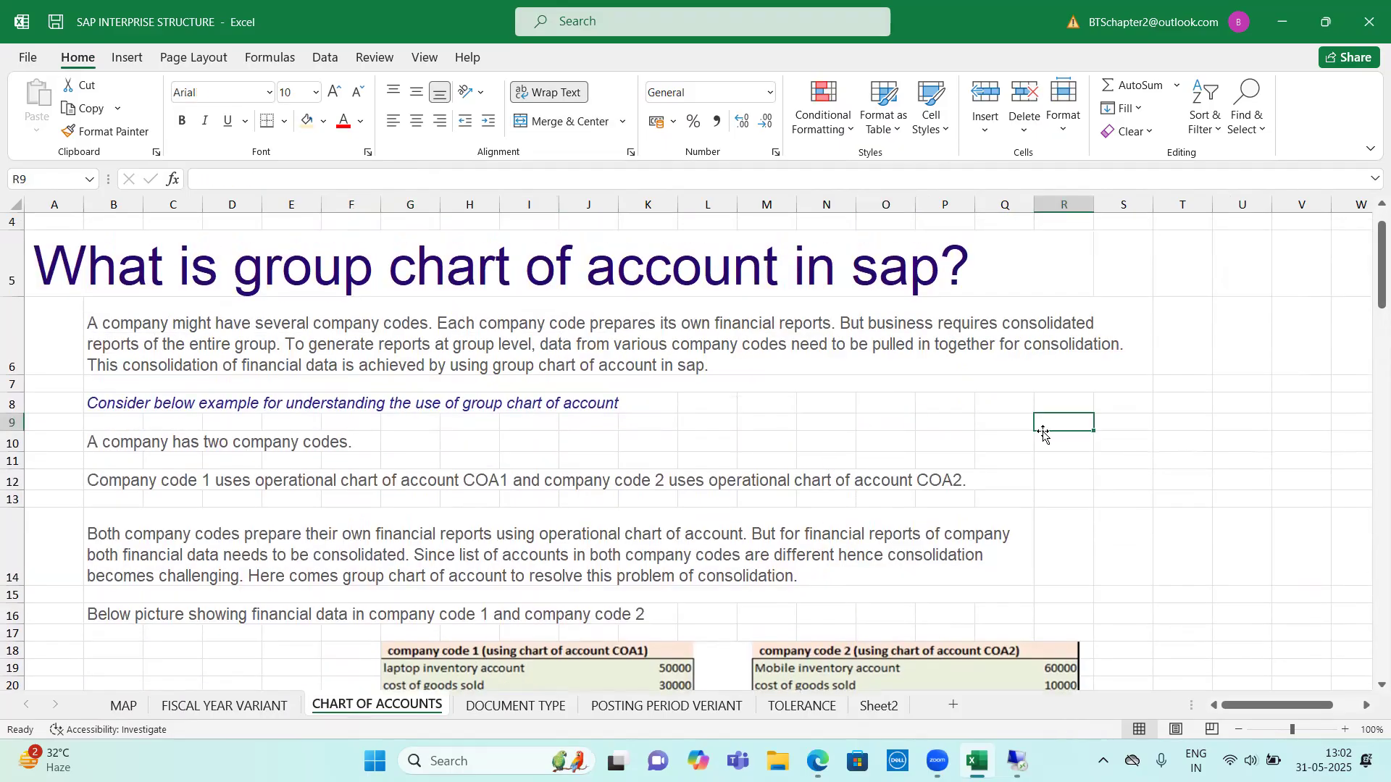
click(898, 421)
click(1042, 428)
Examine the financial data of both company codes and the diagram mapping COA1 and COA2 to group chart COAG
scroll(744, 461, down, 2)
scroll(744, 460, down, 2)
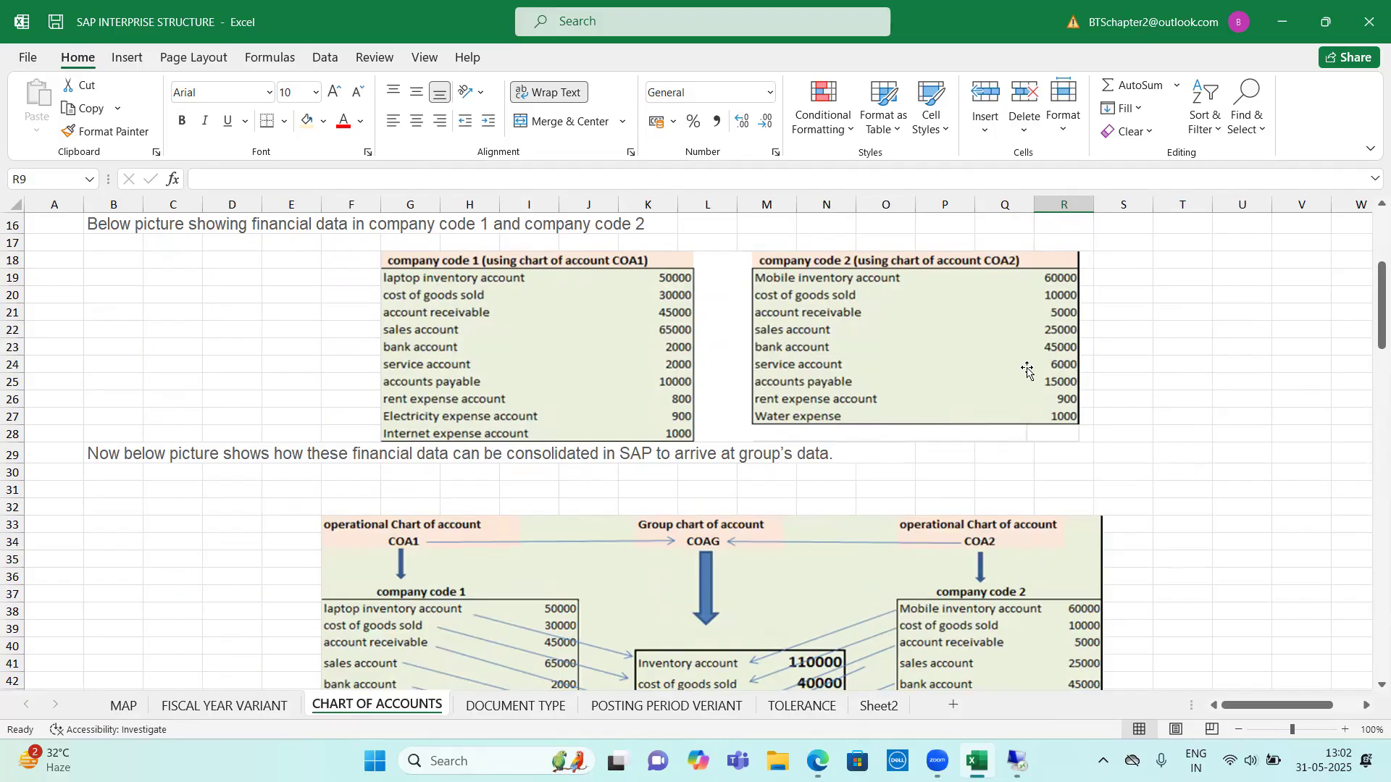
scroll(661, 484, down, 1)
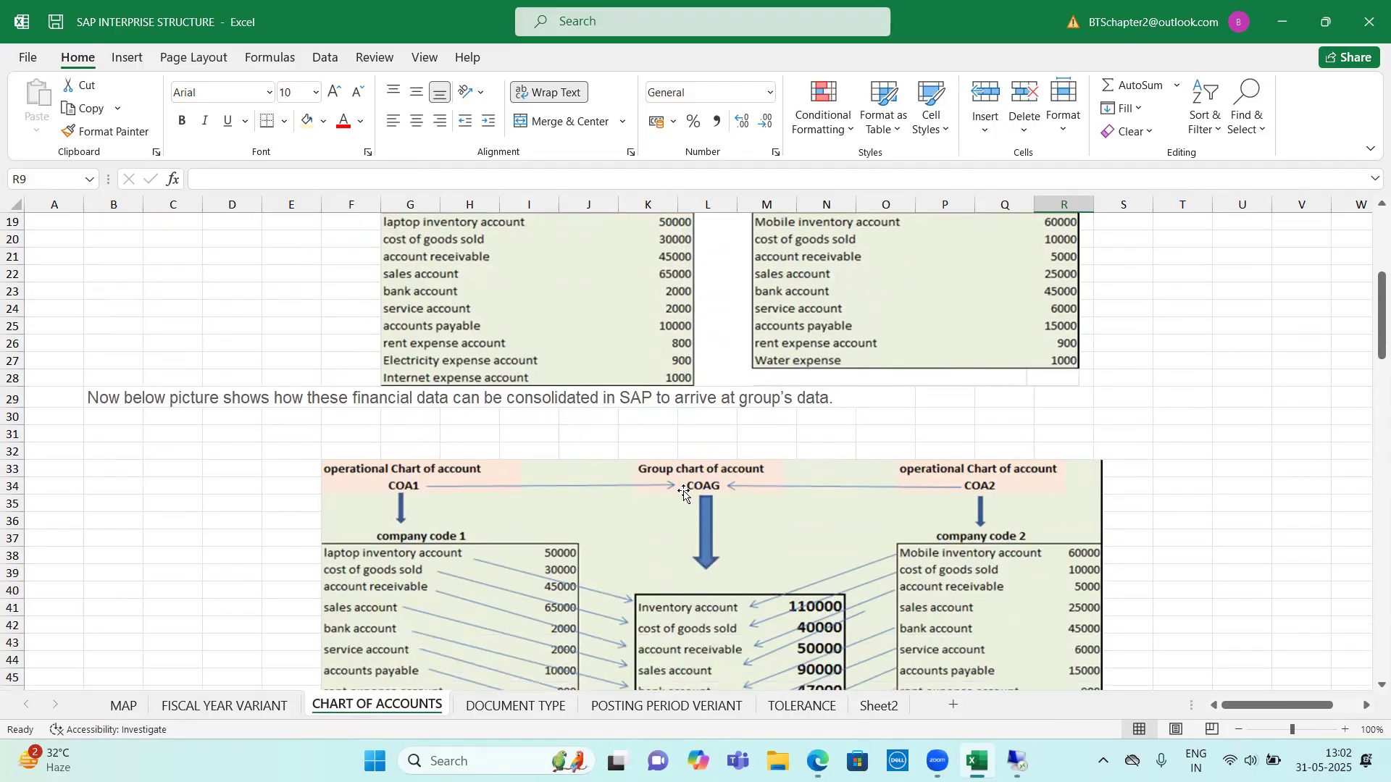
scroll(713, 483, down, 1)
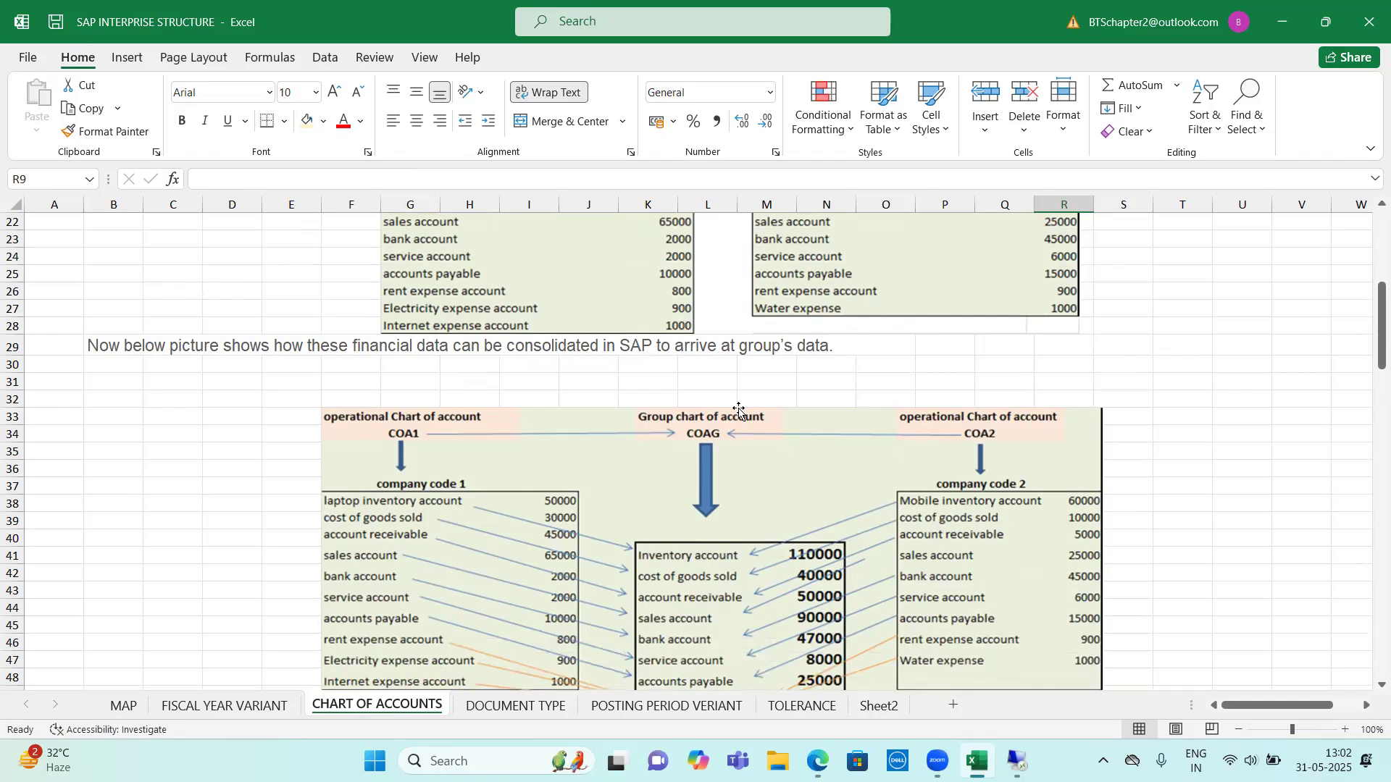
scroll(719, 437, down, 2)
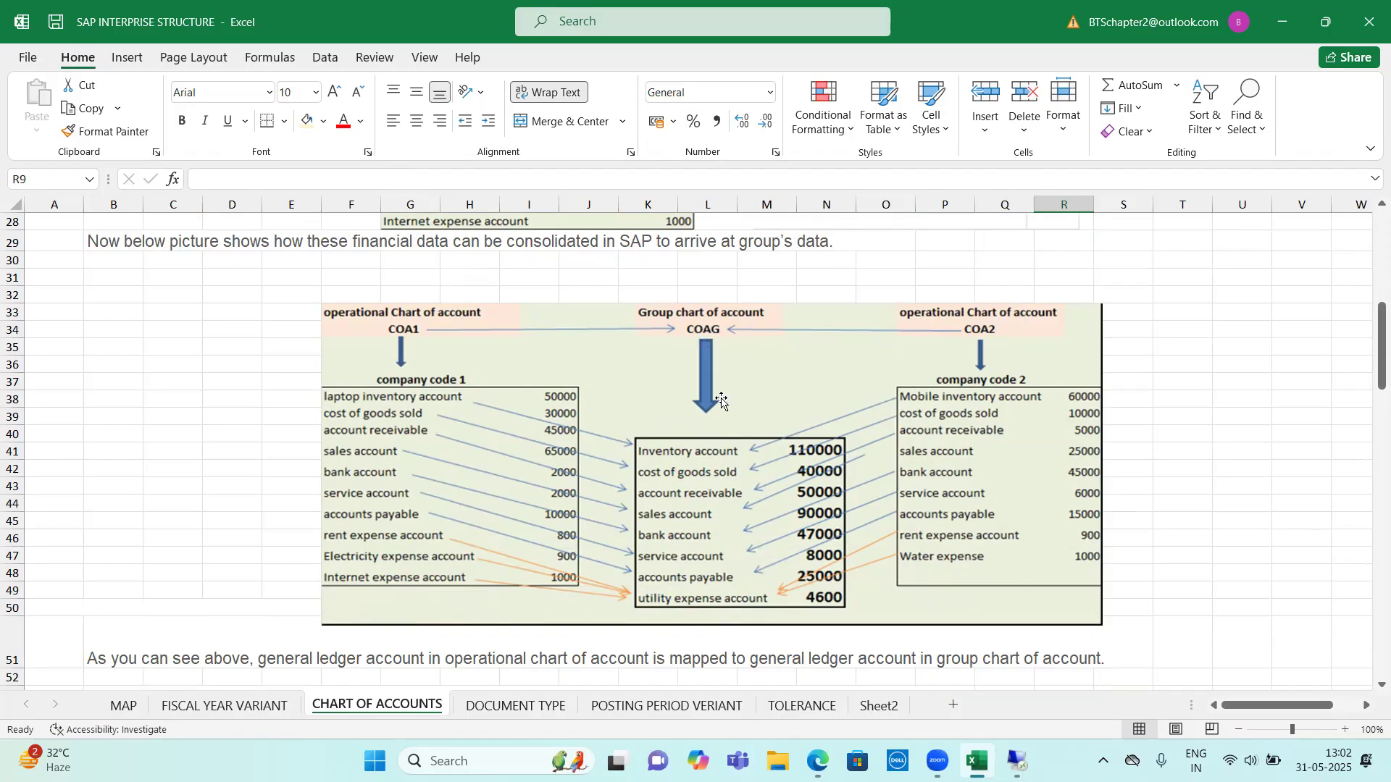
scroll(710, 347, down, 2)
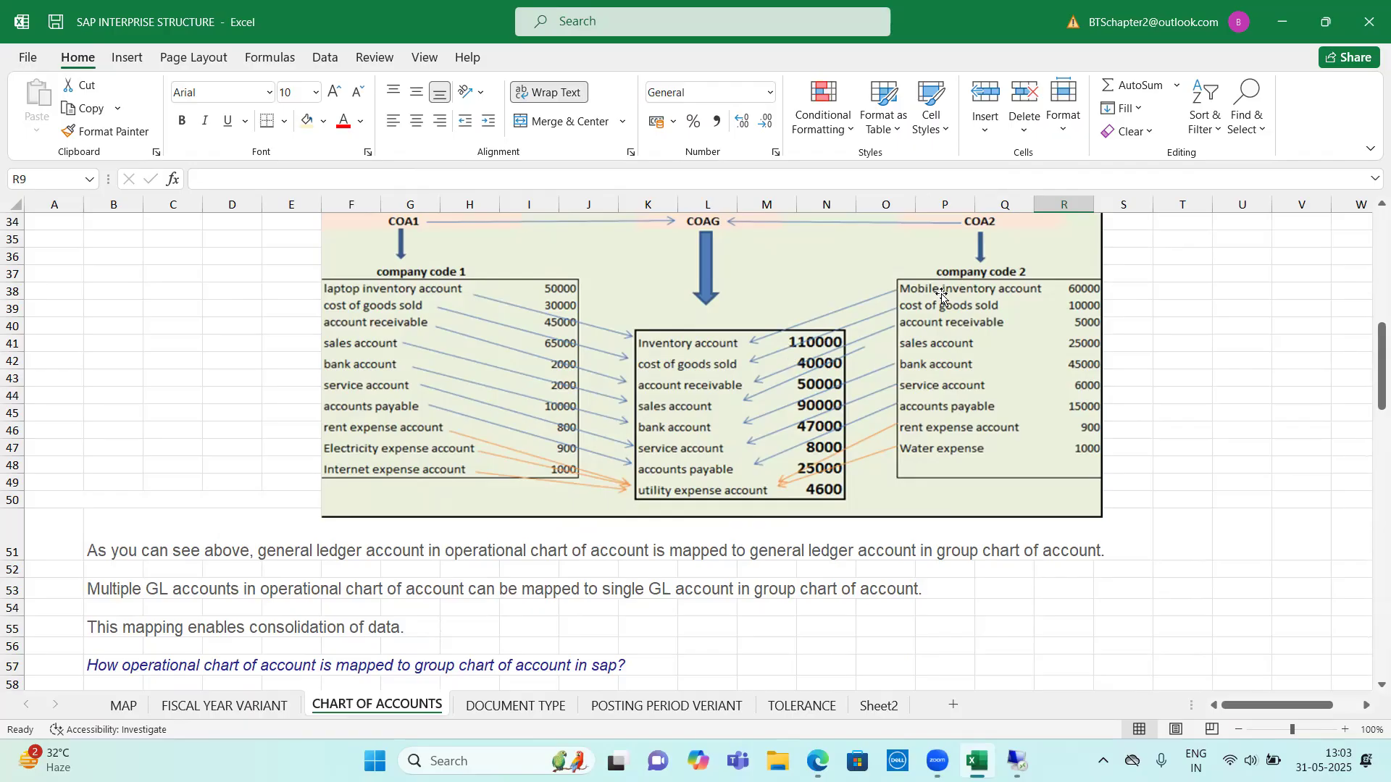
Read how an operational chart of account and its G/L accounts are mapped to the group chart, down to the Account Group table
scroll(728, 426, down, 6)
scroll(646, 428, down, 3)
scroll(641, 431, up, 3)
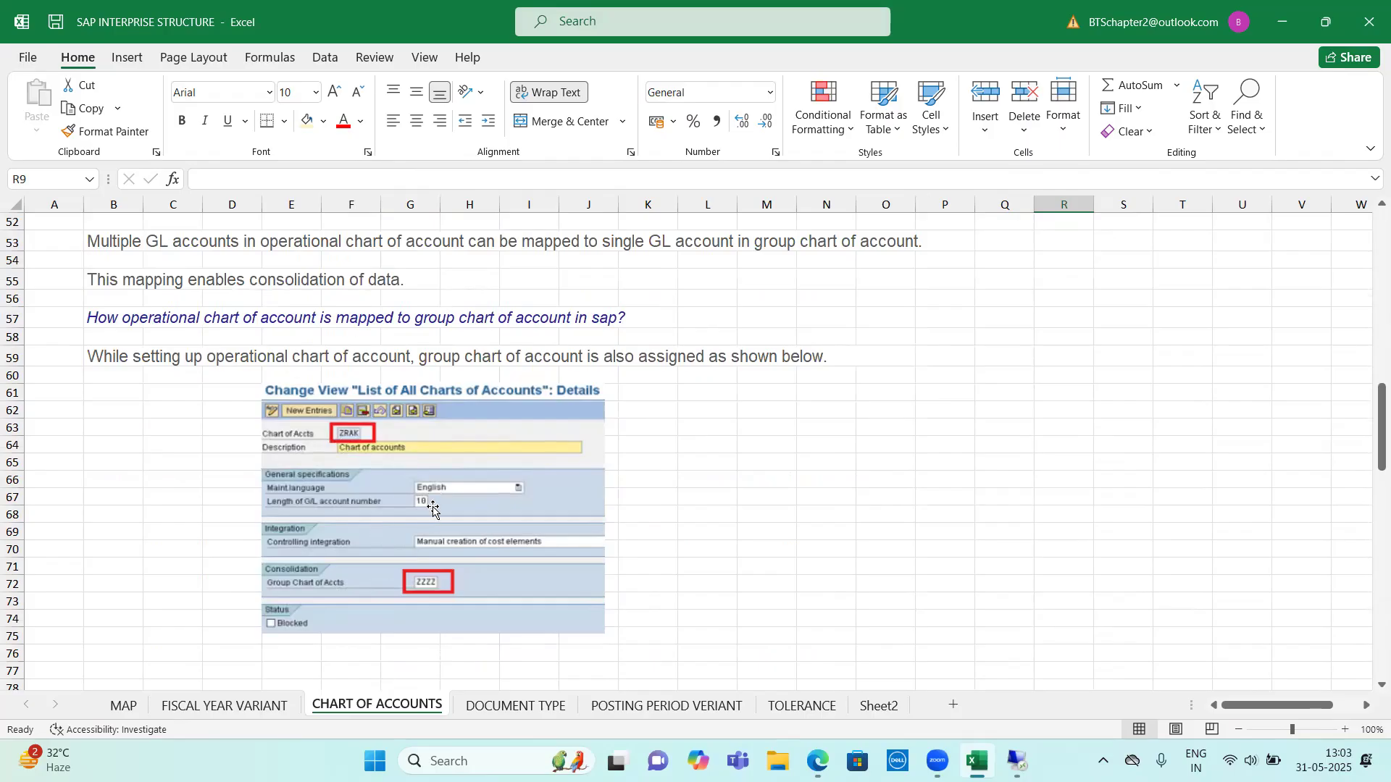
scroll(819, 525, down, 11)
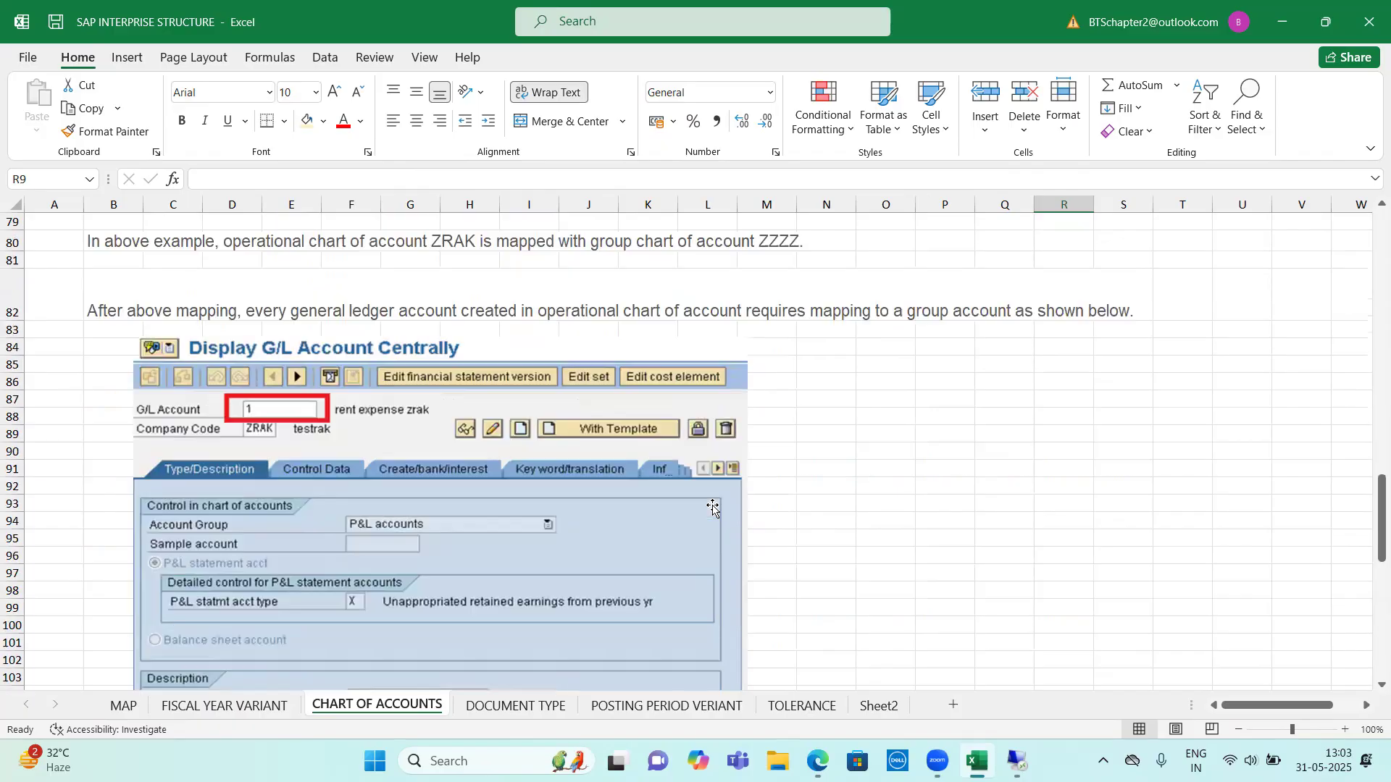
scroll(716, 515, down, 6)
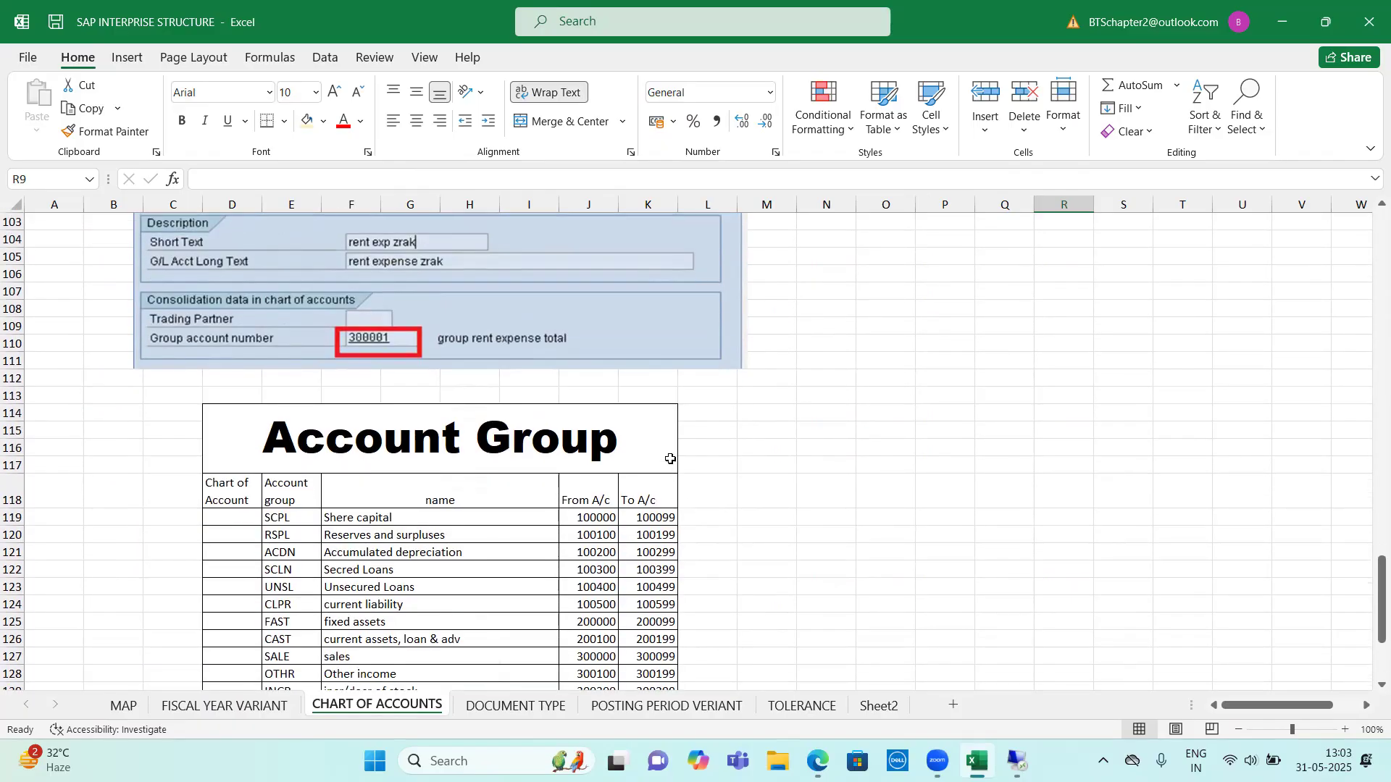
scroll(510, 442, down, 3)
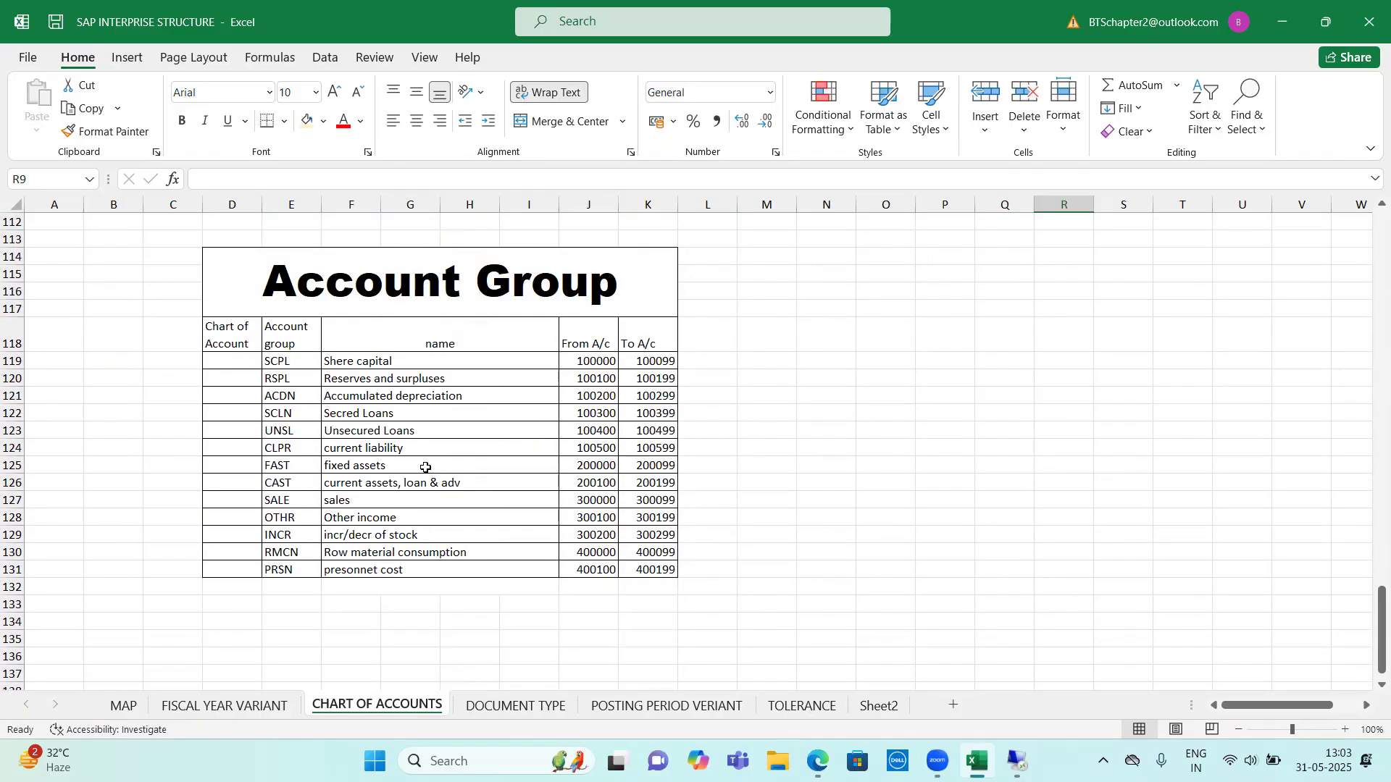
Enter an example account number range beside the Account Group table, with 1000 in N118 and 9999 in O118
scroll(402, 432, up, 1)
scroll(402, 433, up, 1)
drag(286, 407, 124, 407)
click(1091, 320)
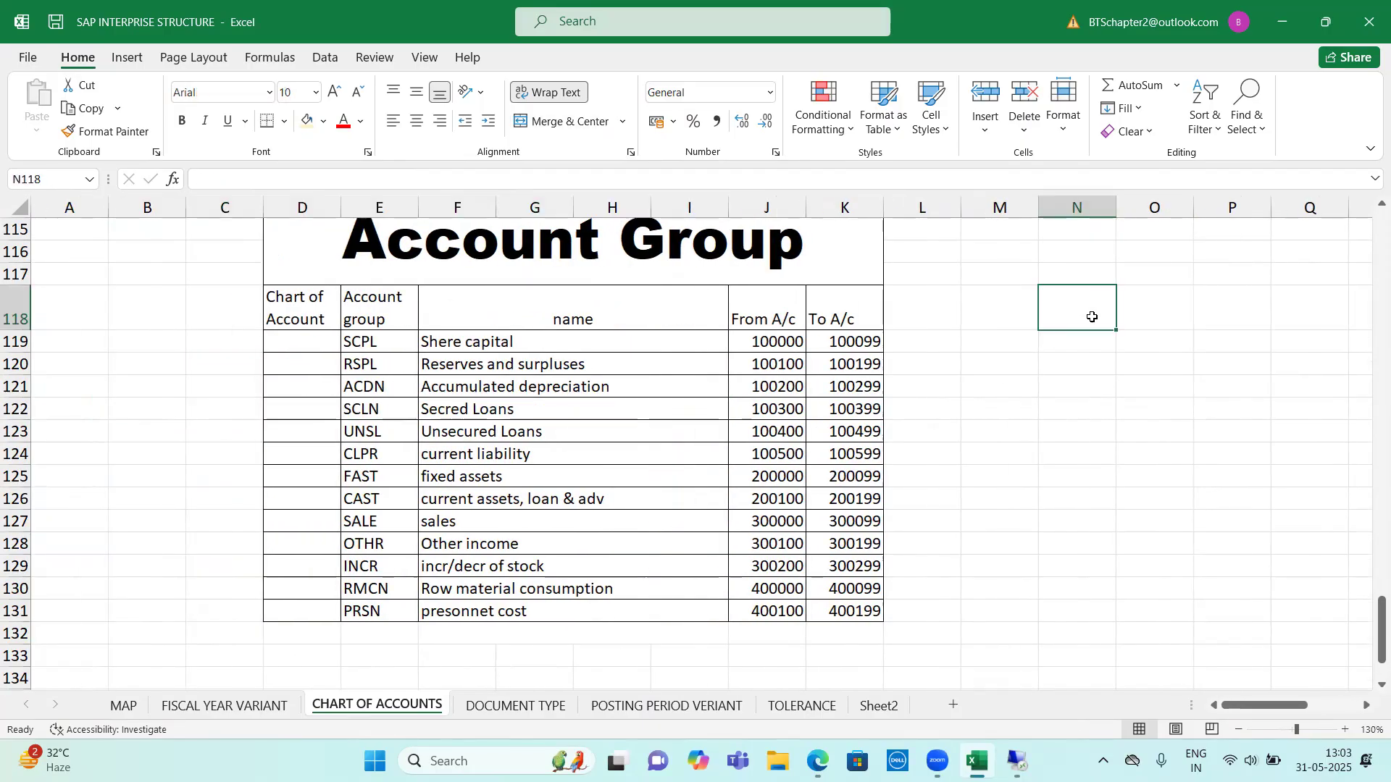
text(1000)
key(Tab)
text(9999)
click(1091, 361)
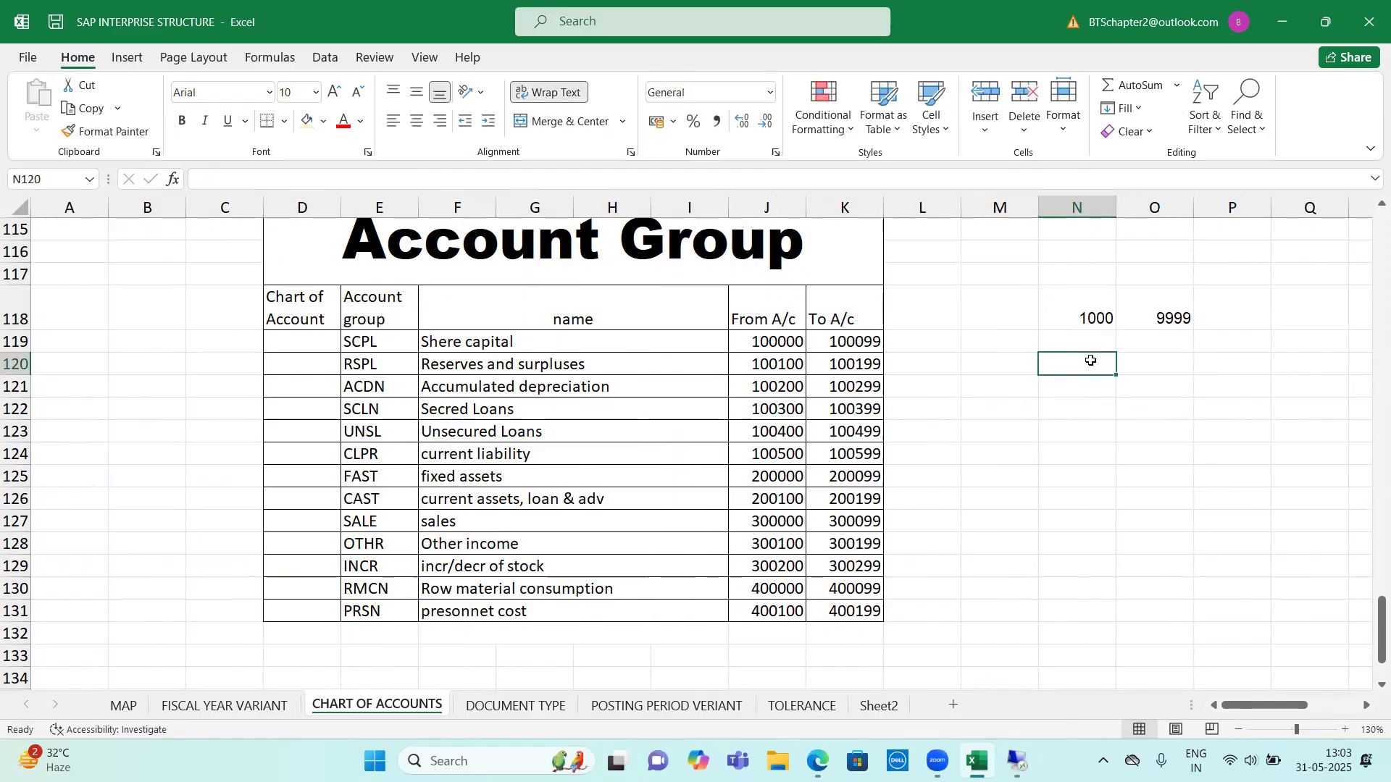
Examine the Account Group table's names and number ranges by category, from the SCPL share capital row through the PRSN personnel cost row
click(770, 345)
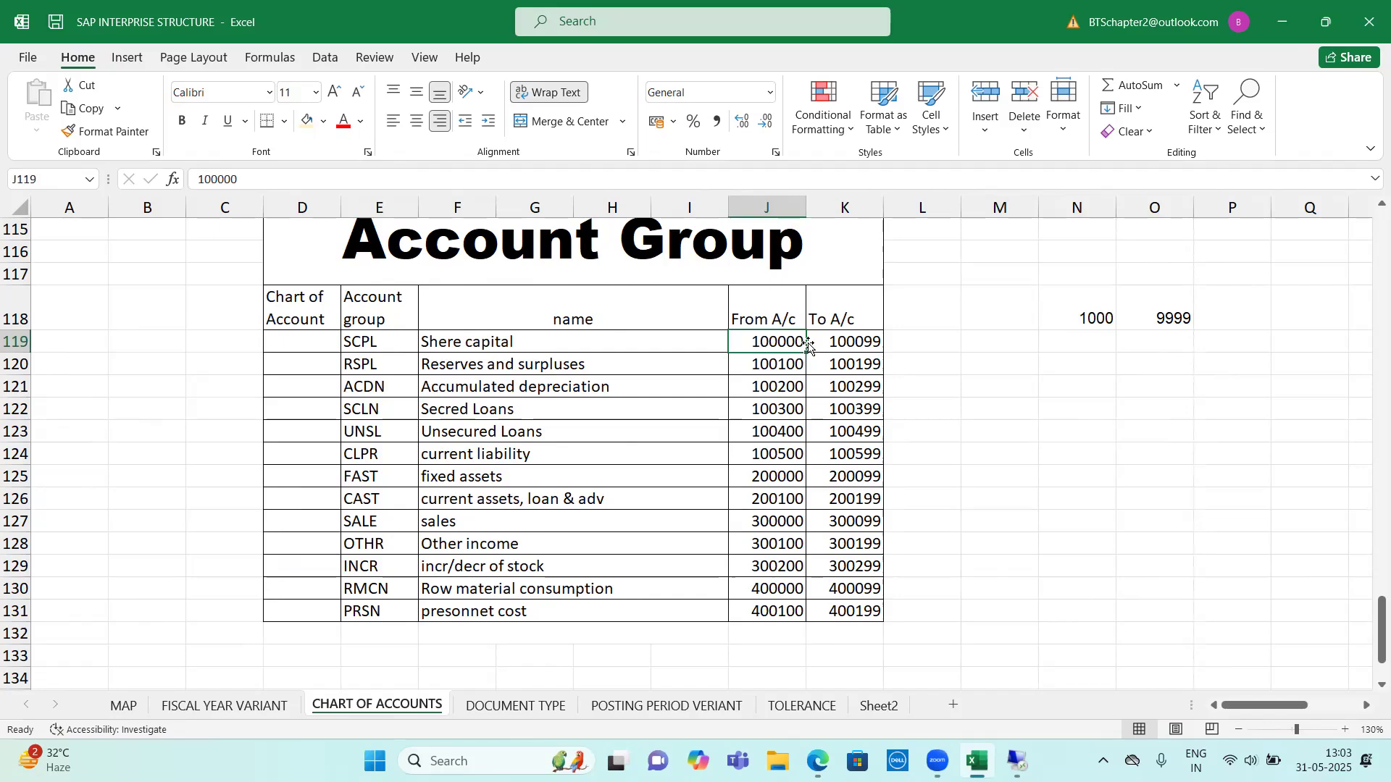
drag(482, 350, 505, 611)
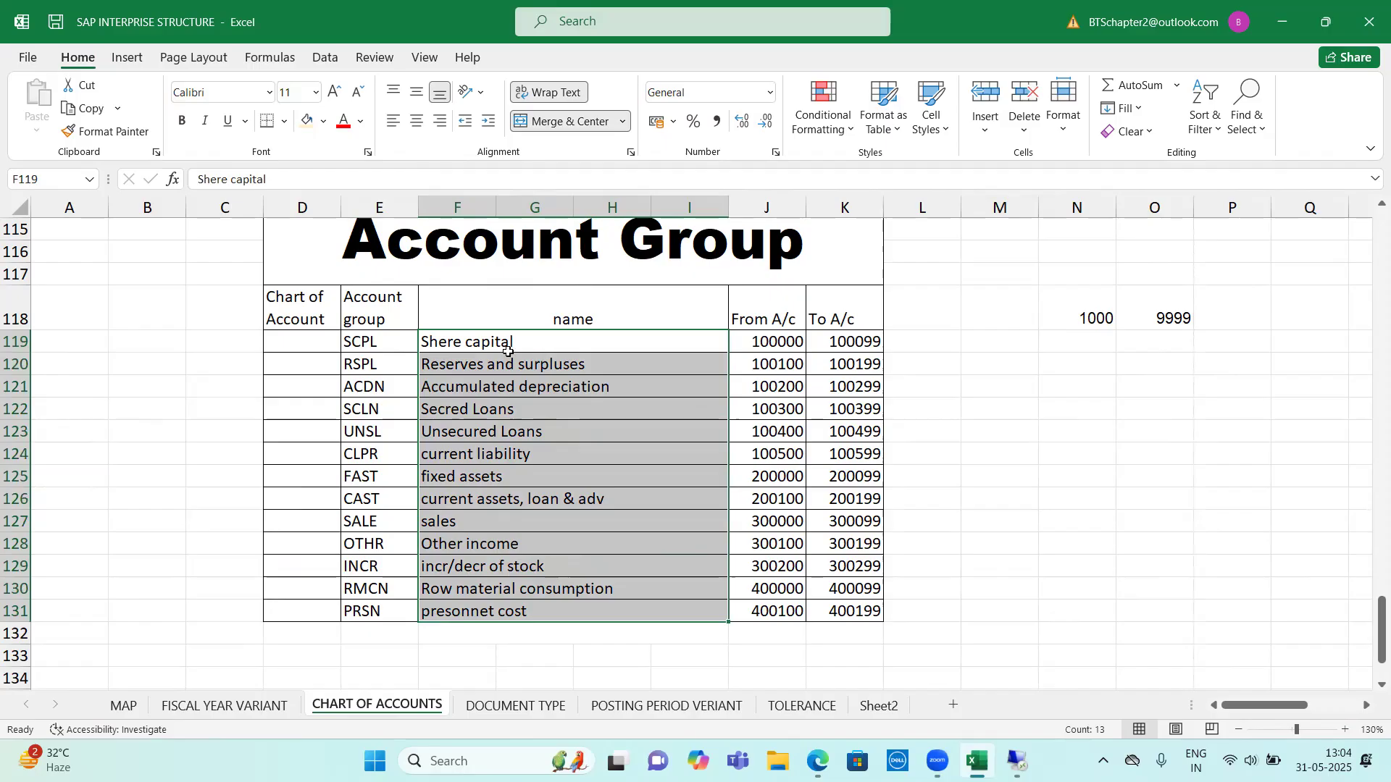
drag(410, 345, 837, 461)
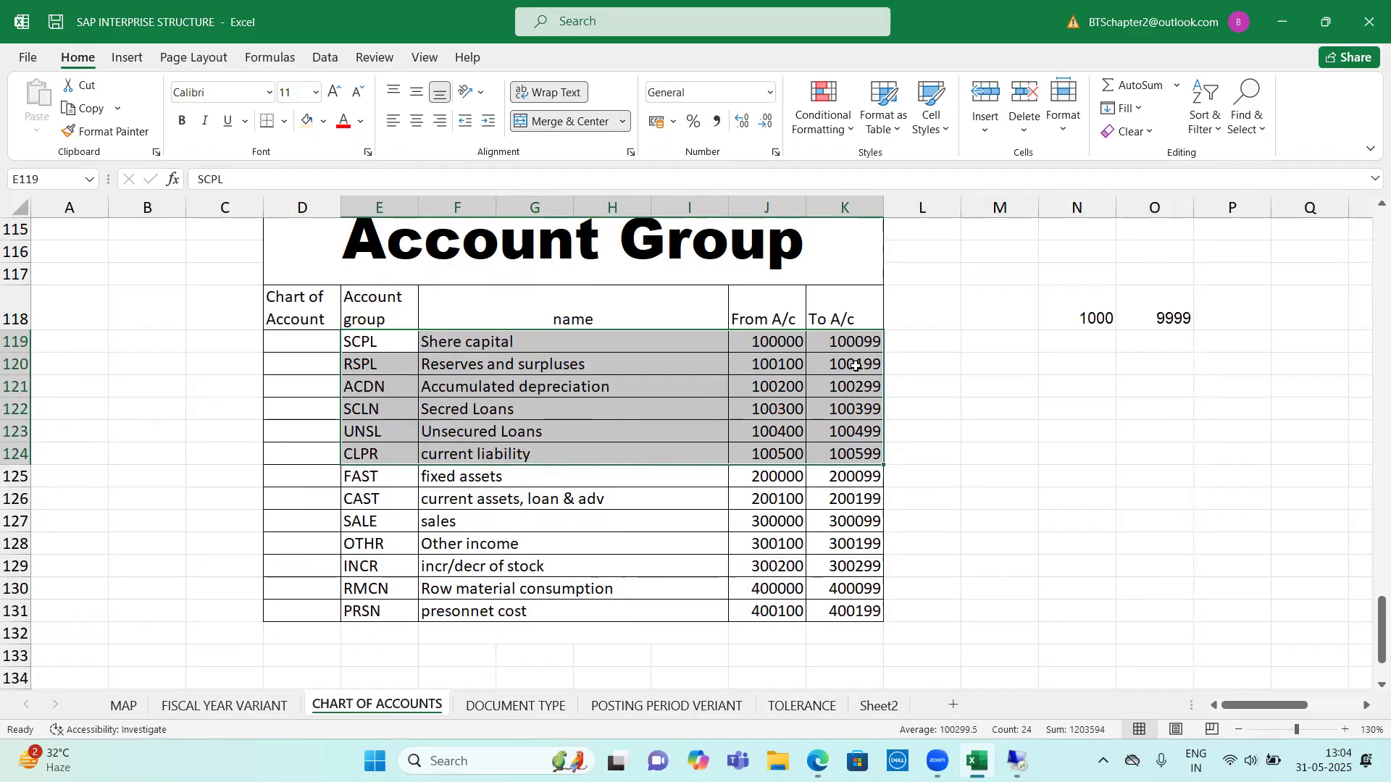
drag(464, 480, 830, 490)
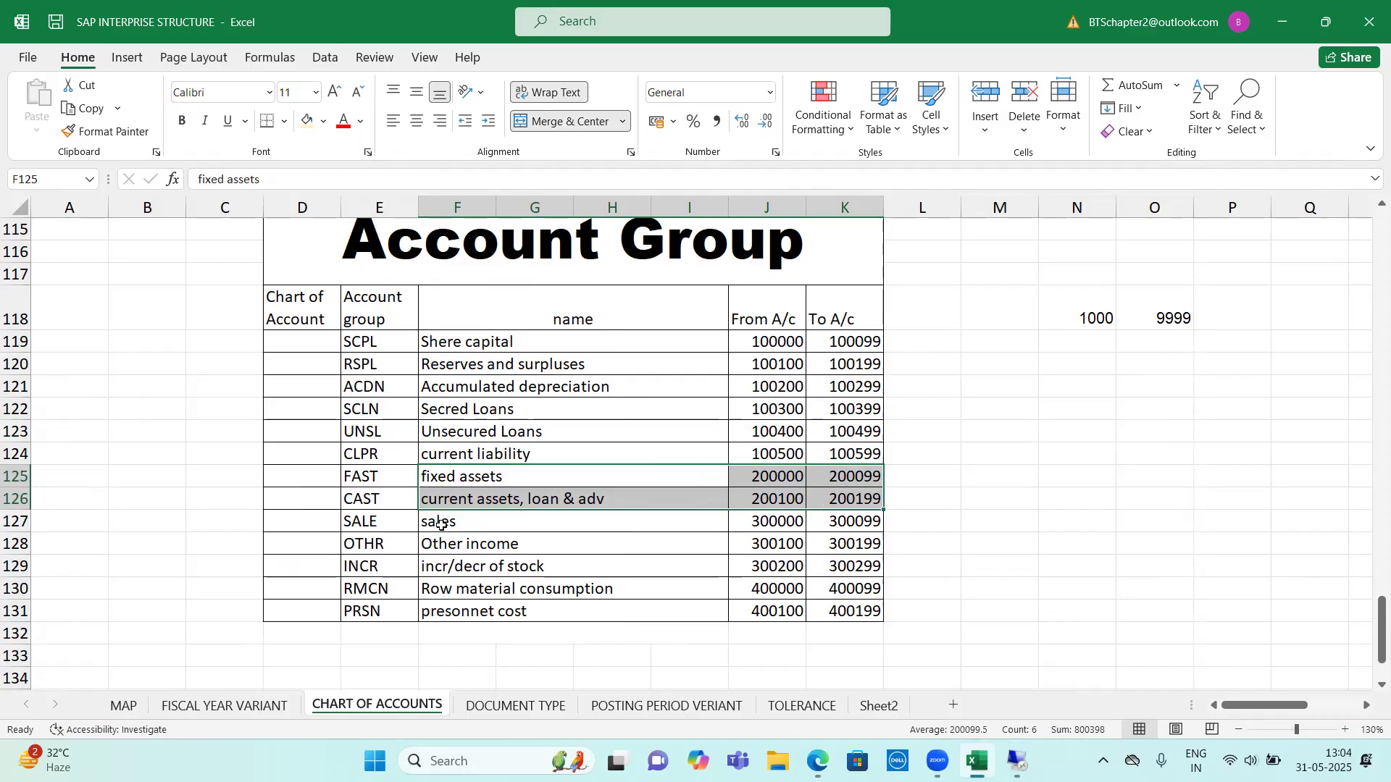
drag(441, 526, 884, 541)
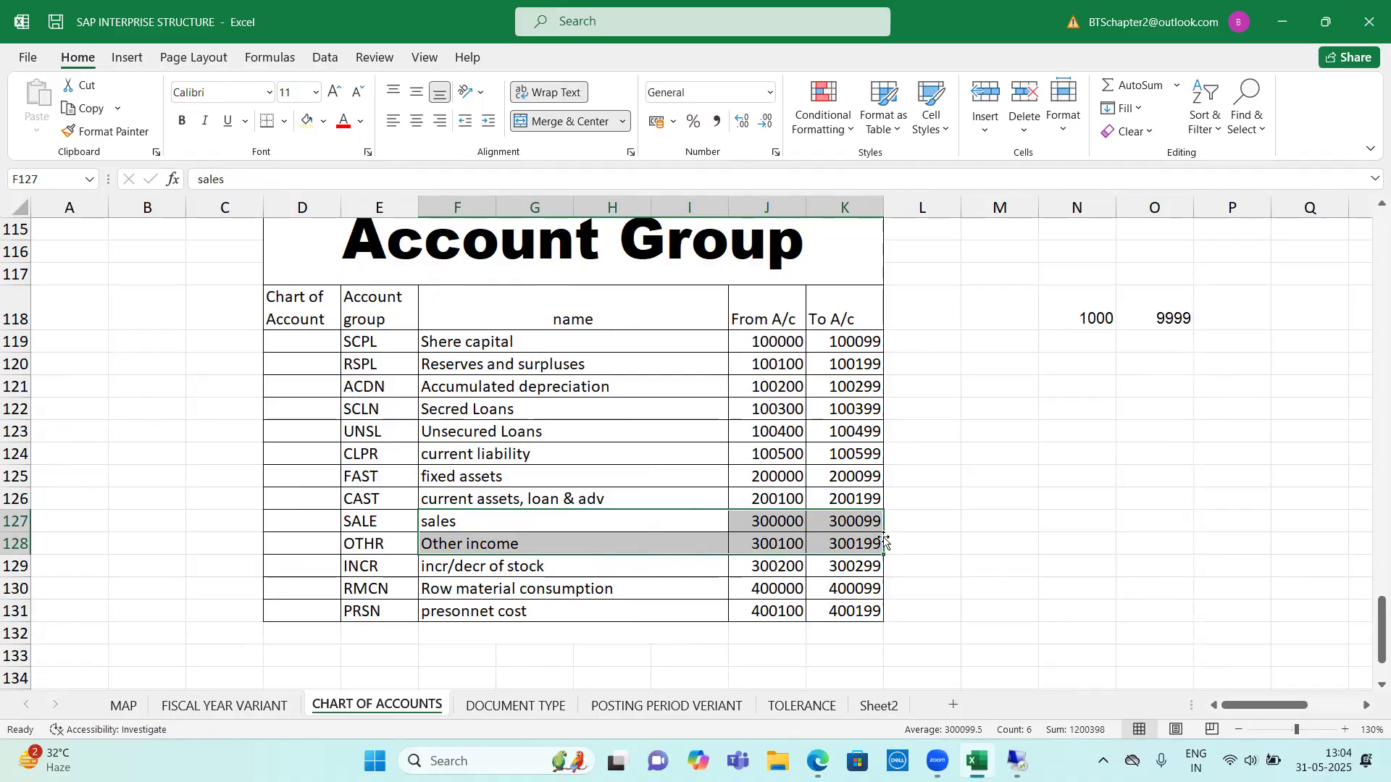
drag(444, 568, 847, 517)
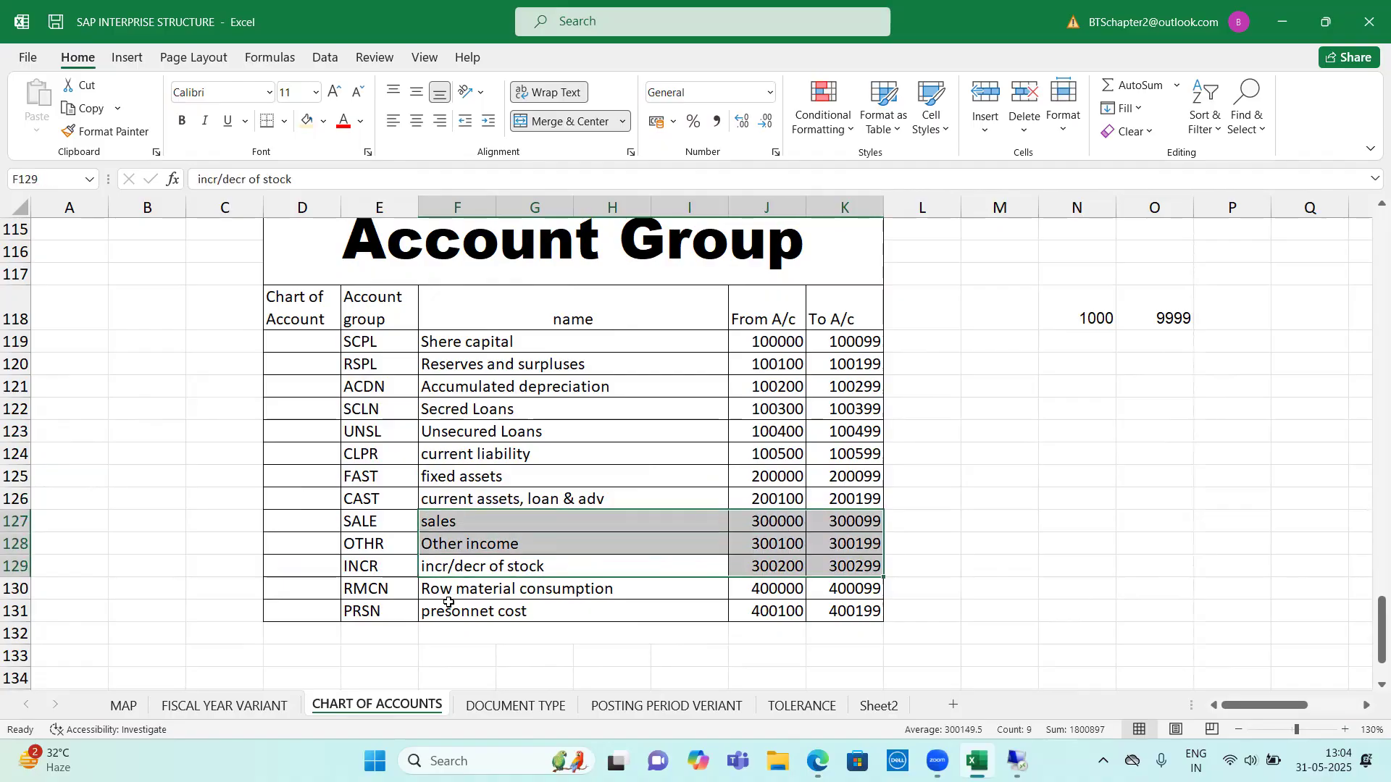
drag(447, 591, 839, 608)
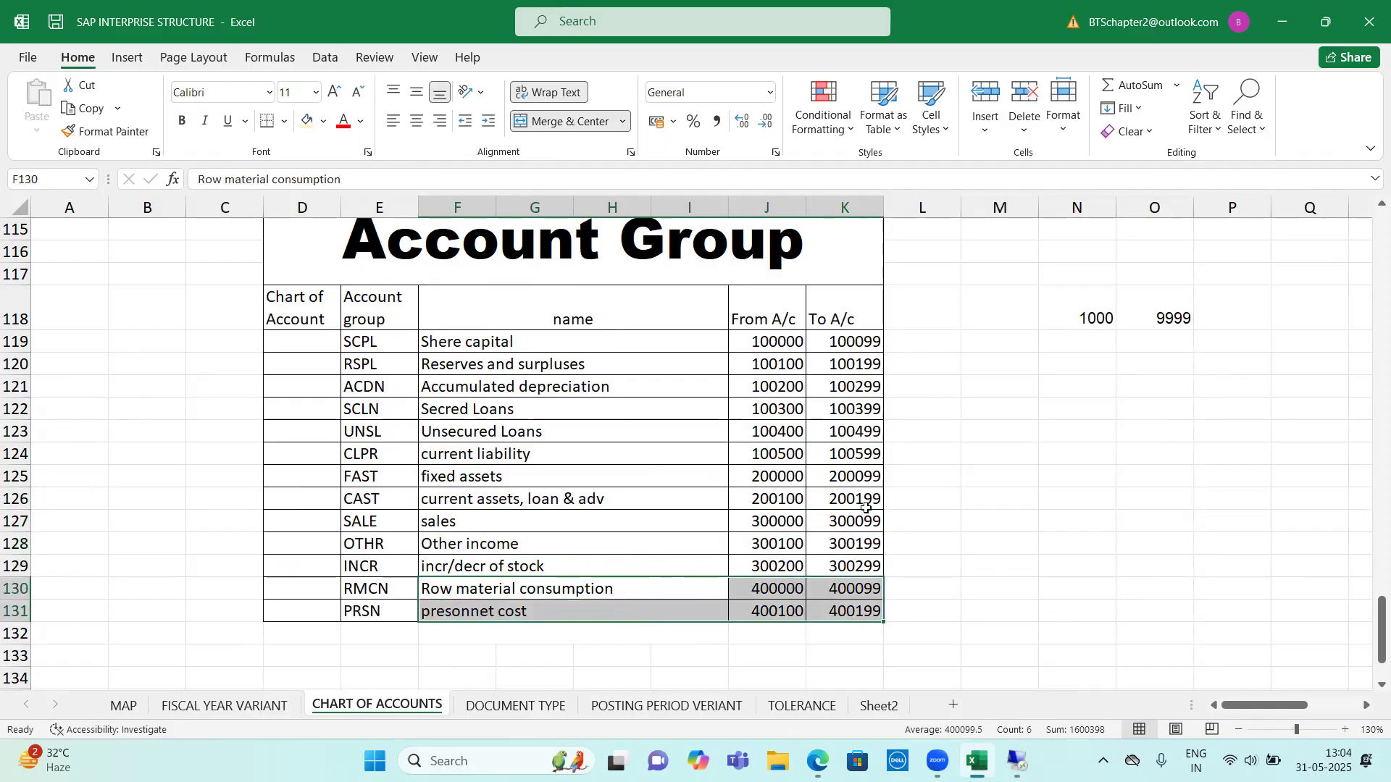
drag(446, 344, 846, 610)
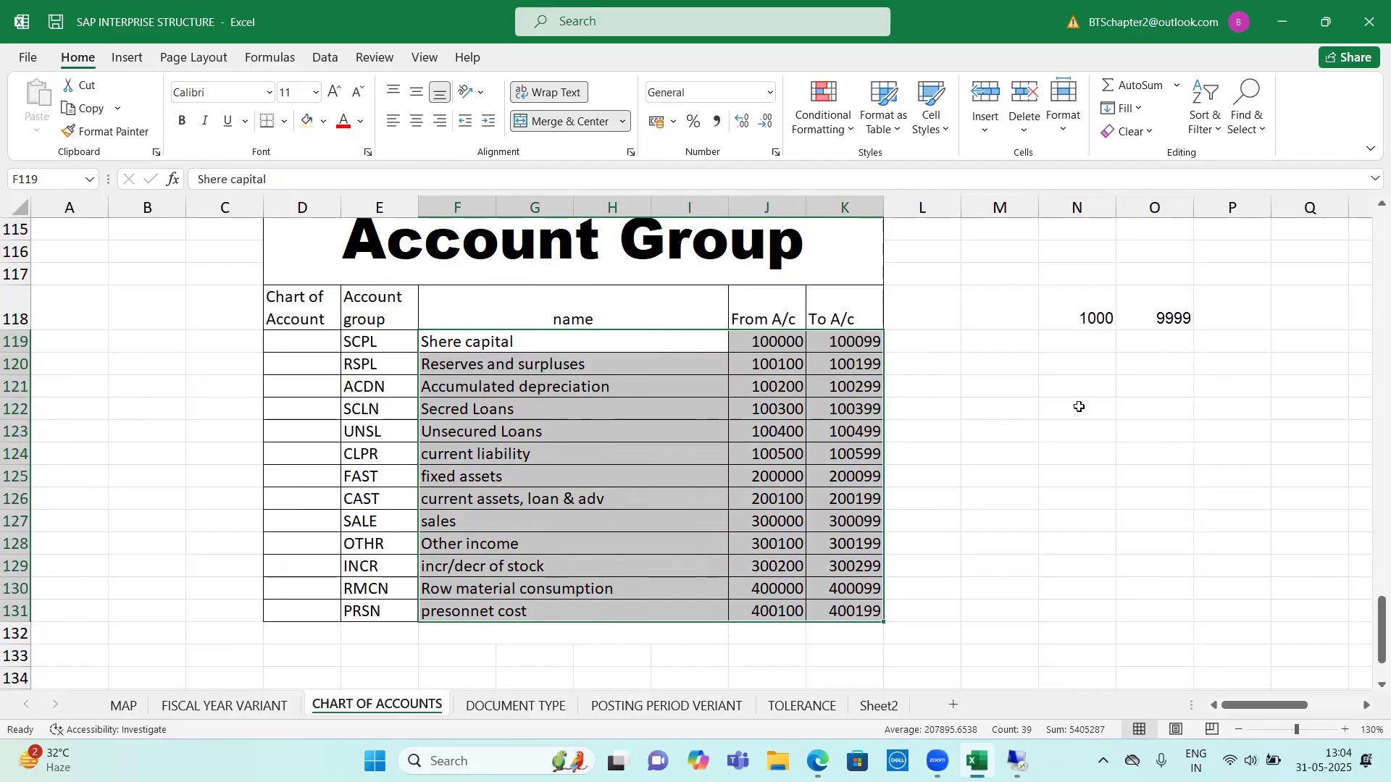
Switch to SAP, leave the company code to chart of accounts assignment, and open the Define Account Group activity in the IMG
key(alt+Tab)
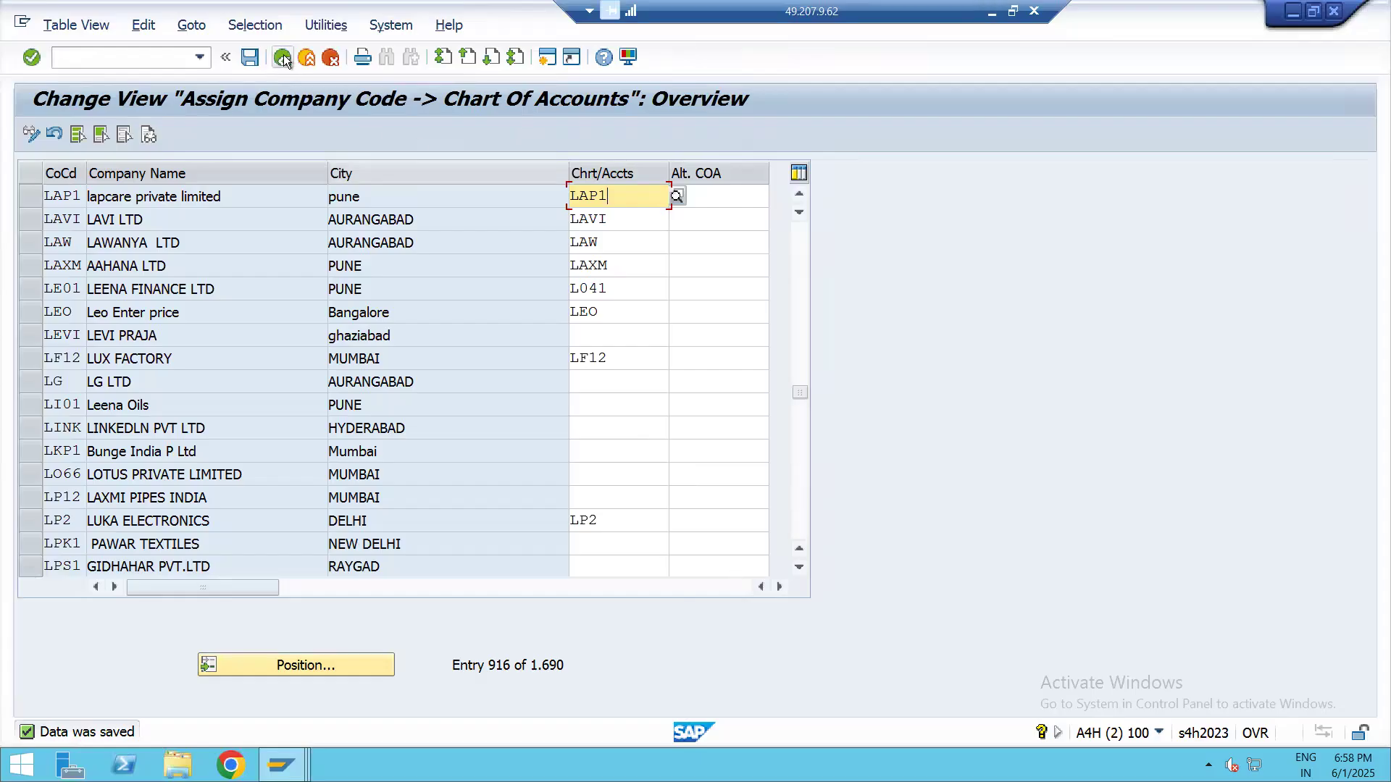
click(254, 58)
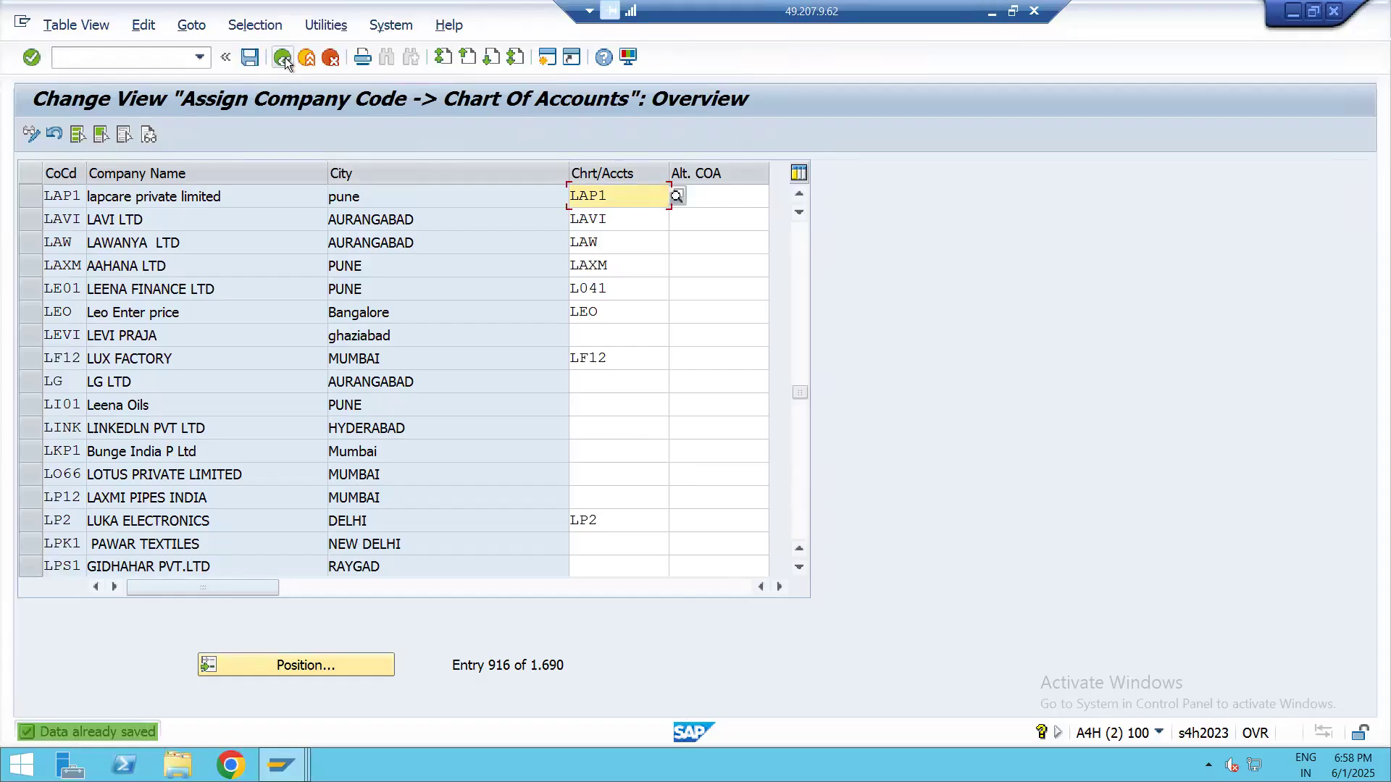
click(283, 58)
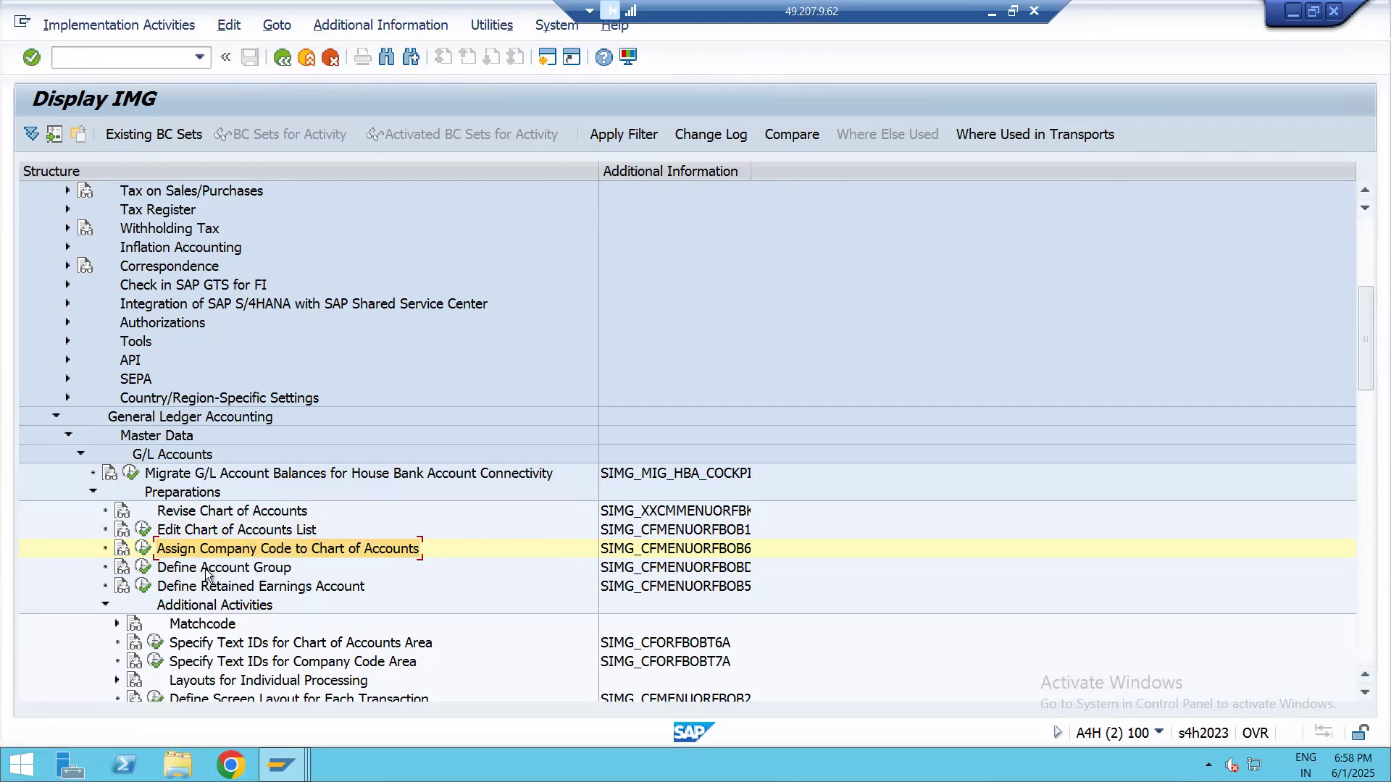
scroll(208, 576, down, 1)
click(183, 554)
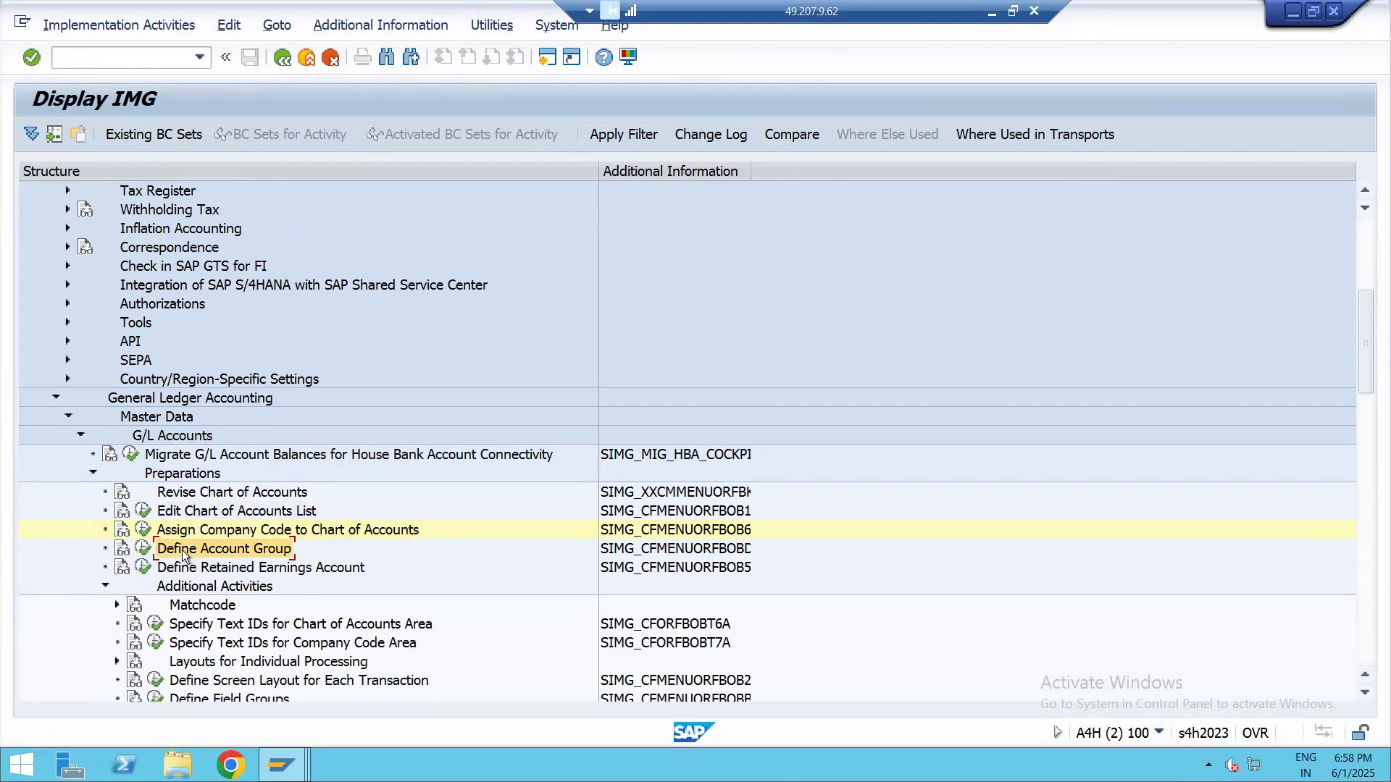
click(144, 548)
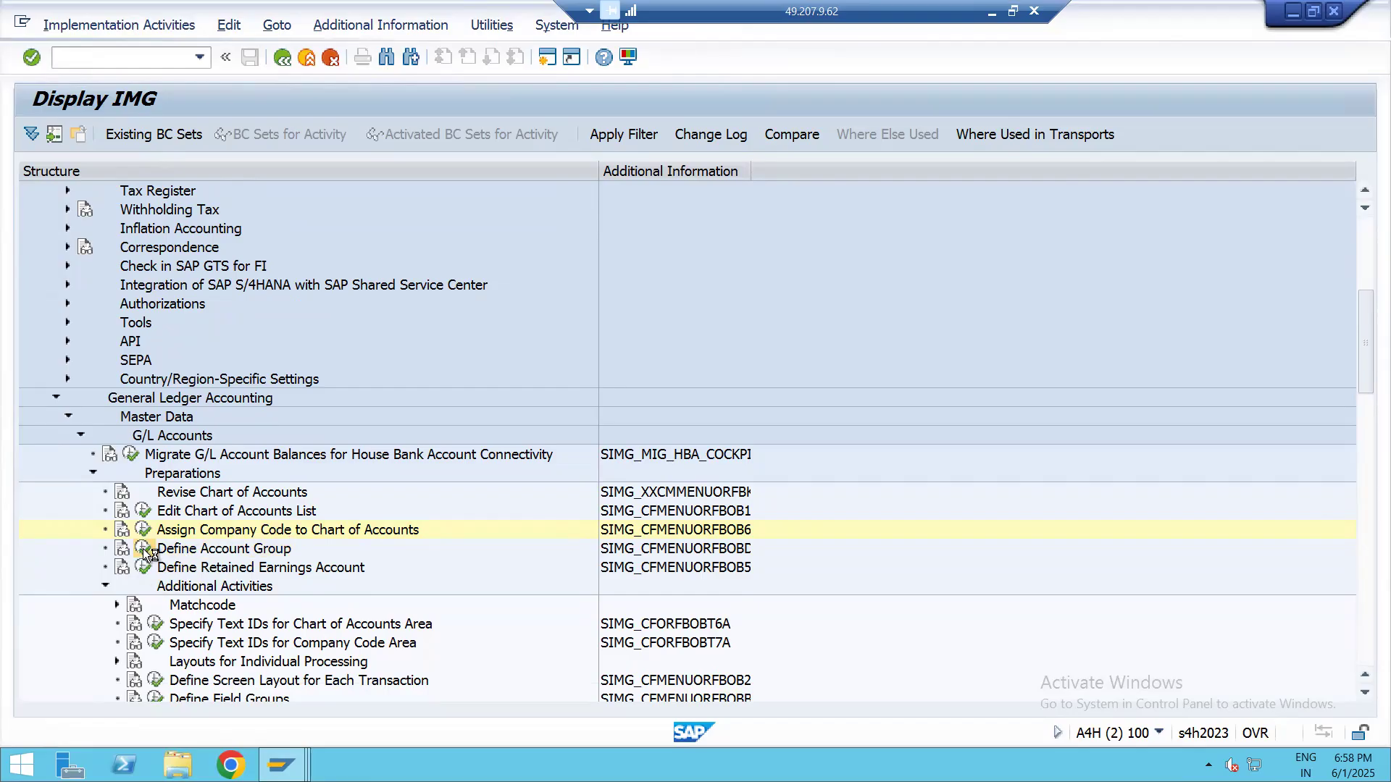
scroll(507, 384, down, 6)
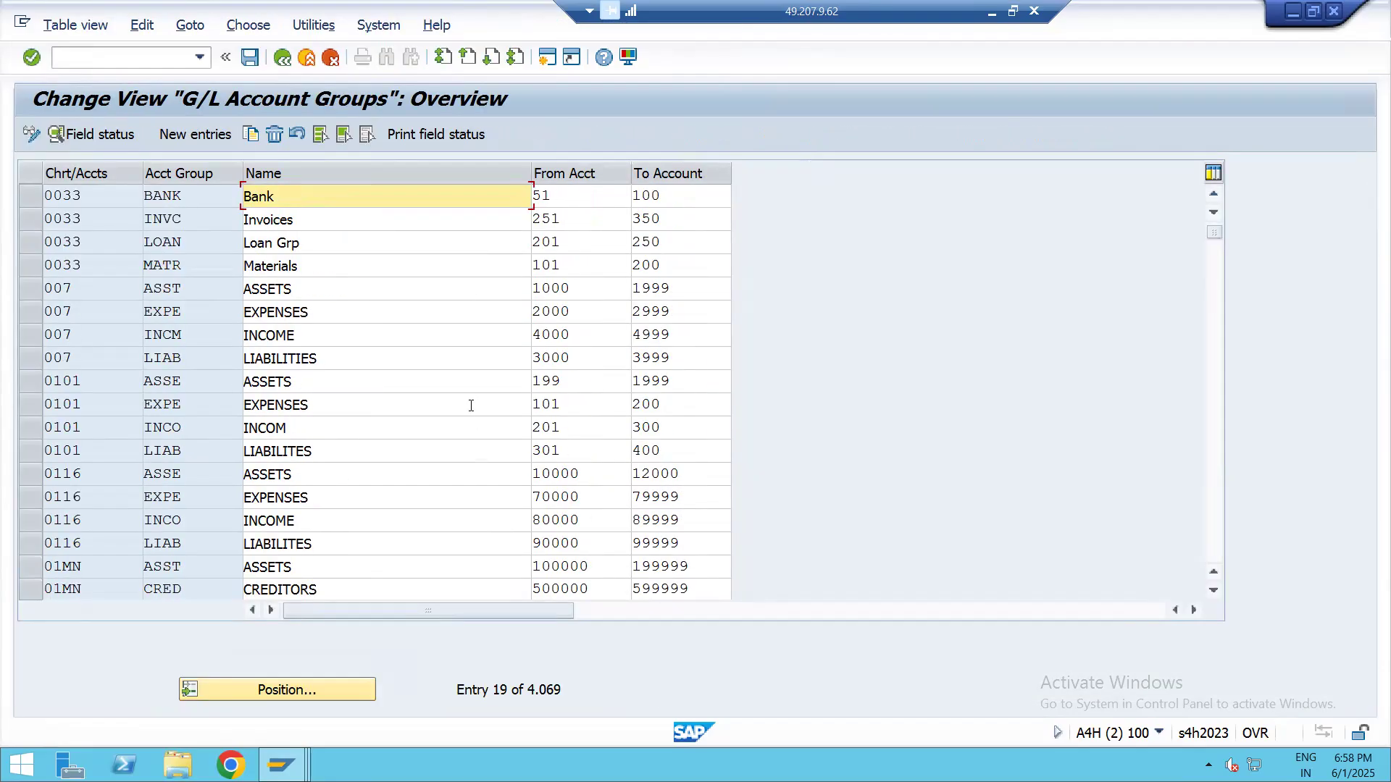
scroll(470, 382, down, 9)
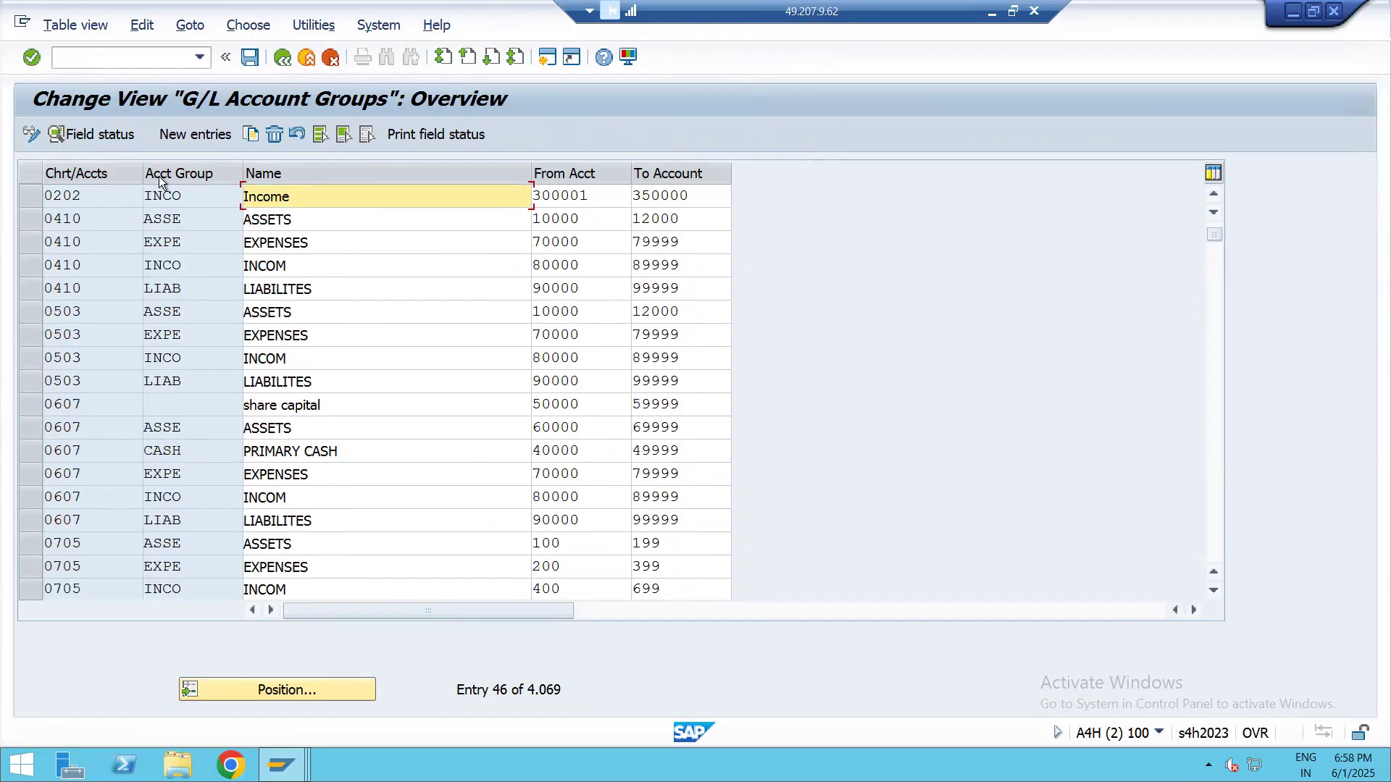
Open a blank new-entries table for G/L account groups, review its chart, group, name and account range columns, and return to the overview
click(204, 134)
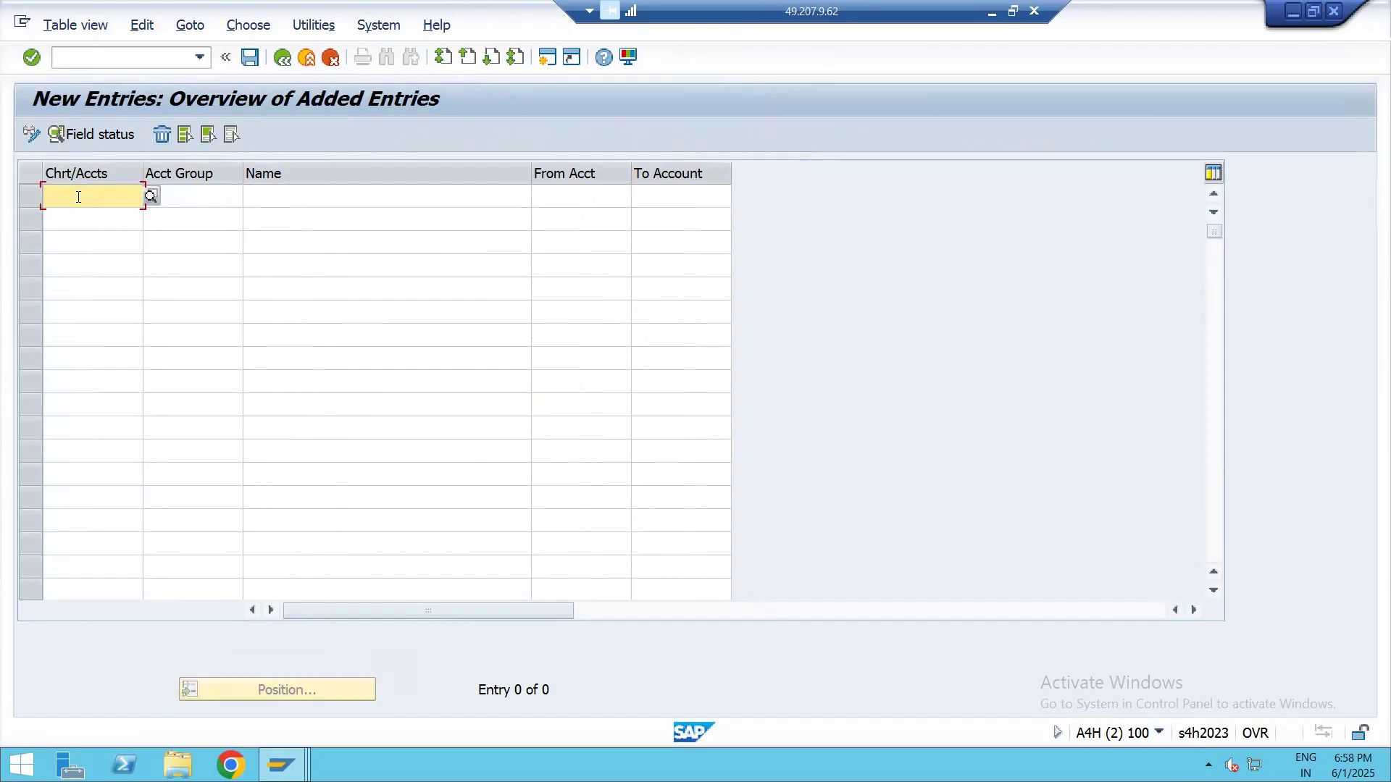
click(80, 219)
click(82, 262)
click(88, 199)
click(94, 244)
click(100, 264)
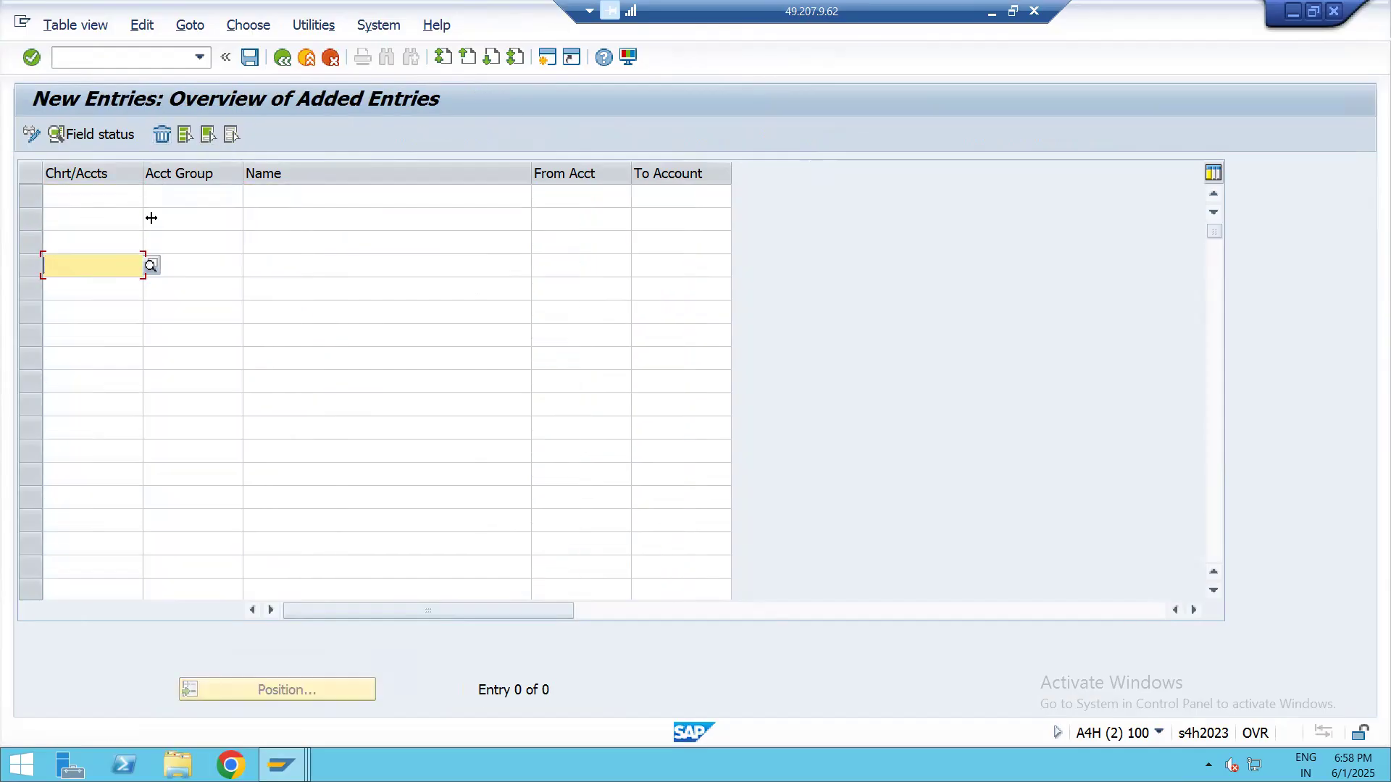
click(189, 199)
click(188, 220)
click(193, 265)
click(198, 311)
click(196, 358)
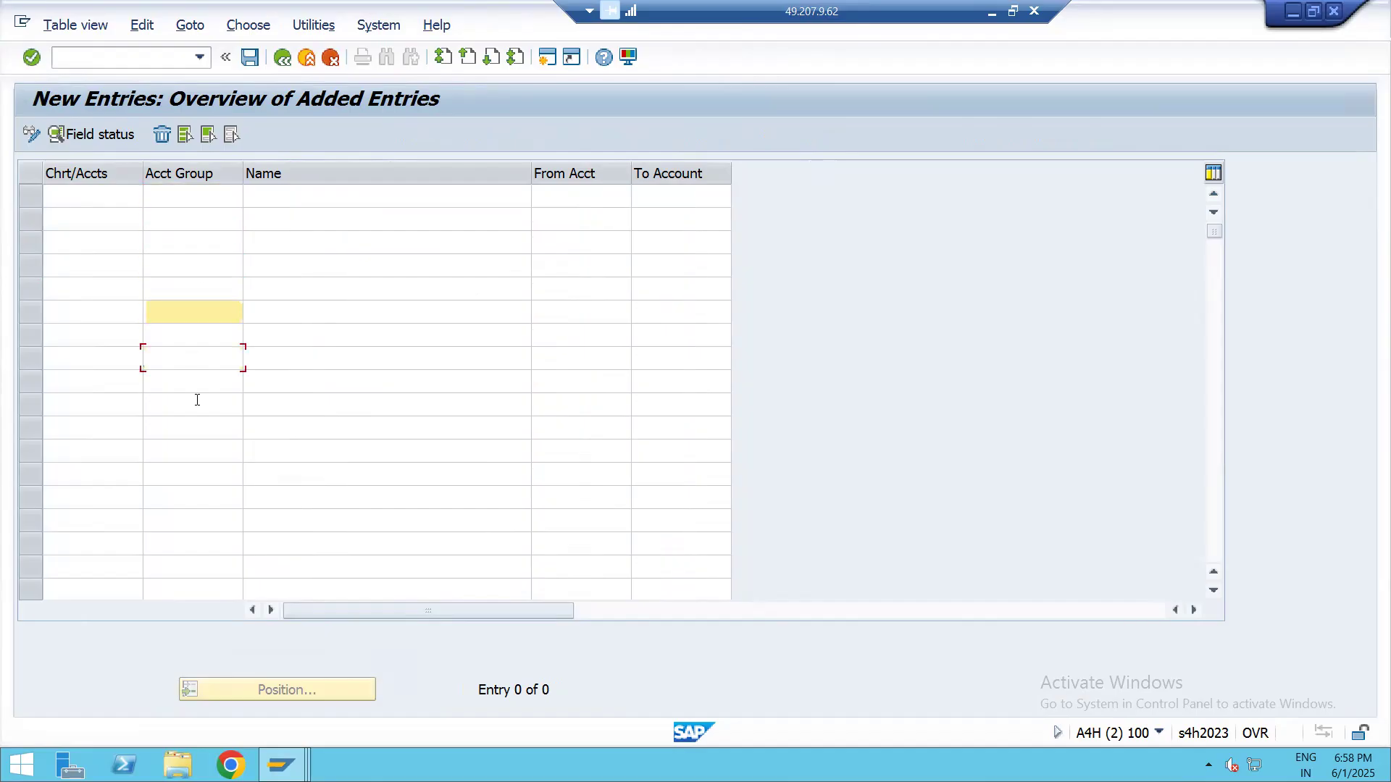
click(304, 197)
click(323, 290)
click(621, 201)
click(664, 198)
click(583, 242)
click(677, 242)
click(579, 334)
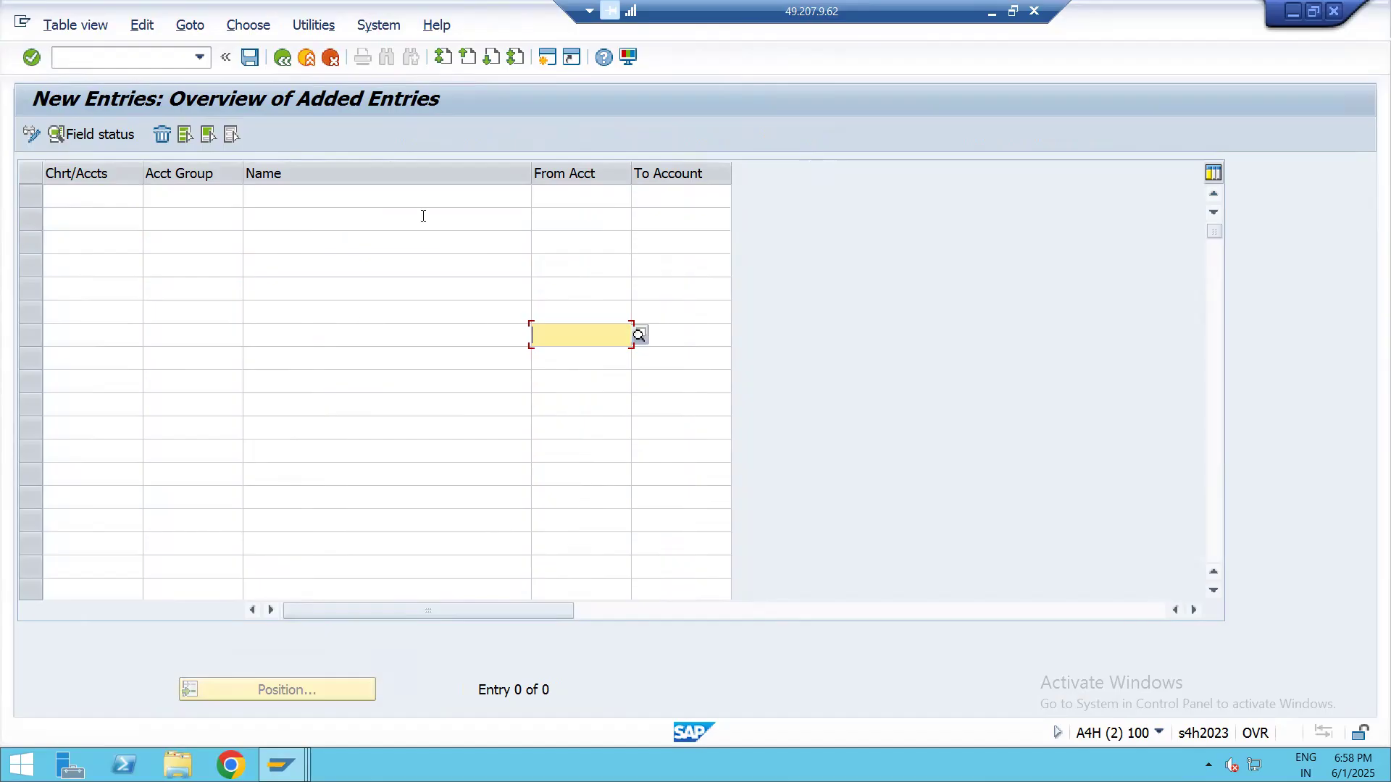
click(283, 58)
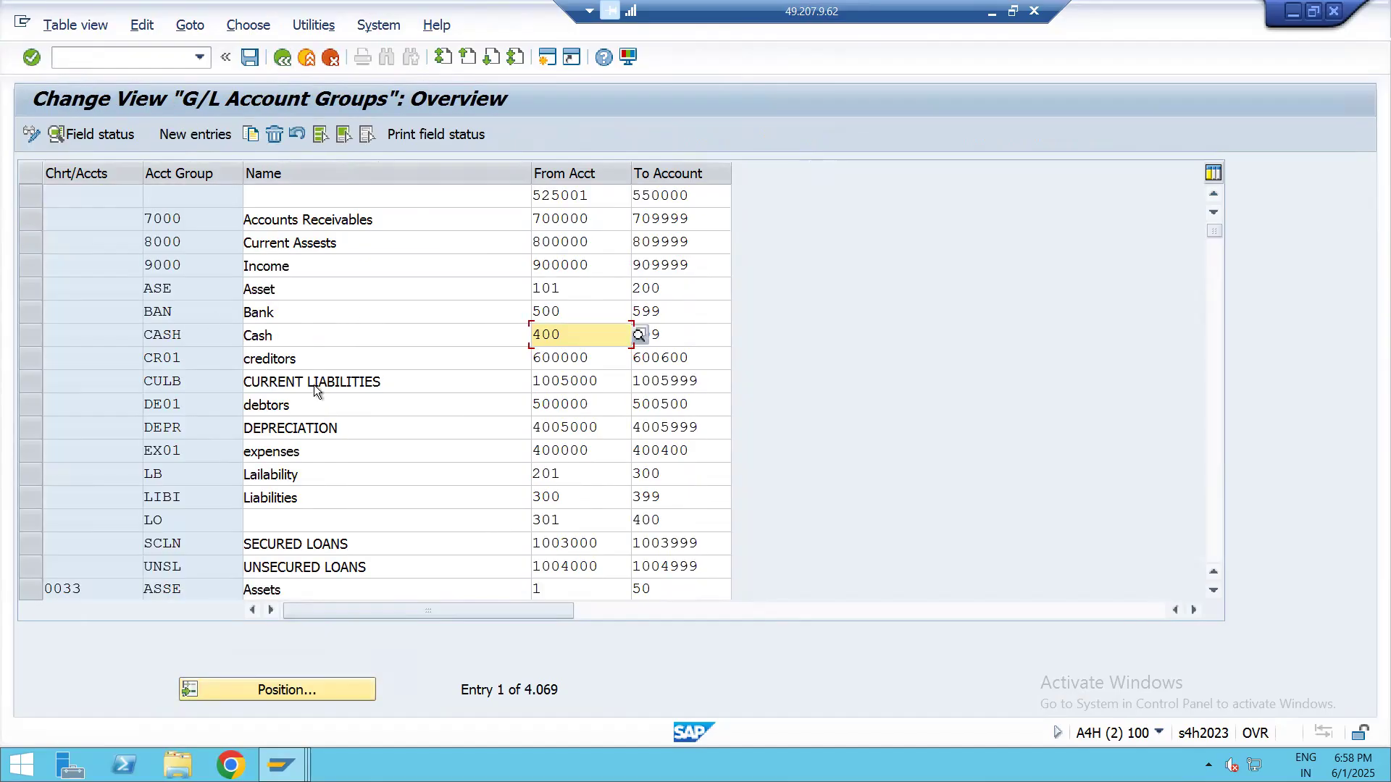
Examine the existing G/L account groups of other charts of accounts, including their names and From/To account ranges
scroll(315, 384, down, 4)
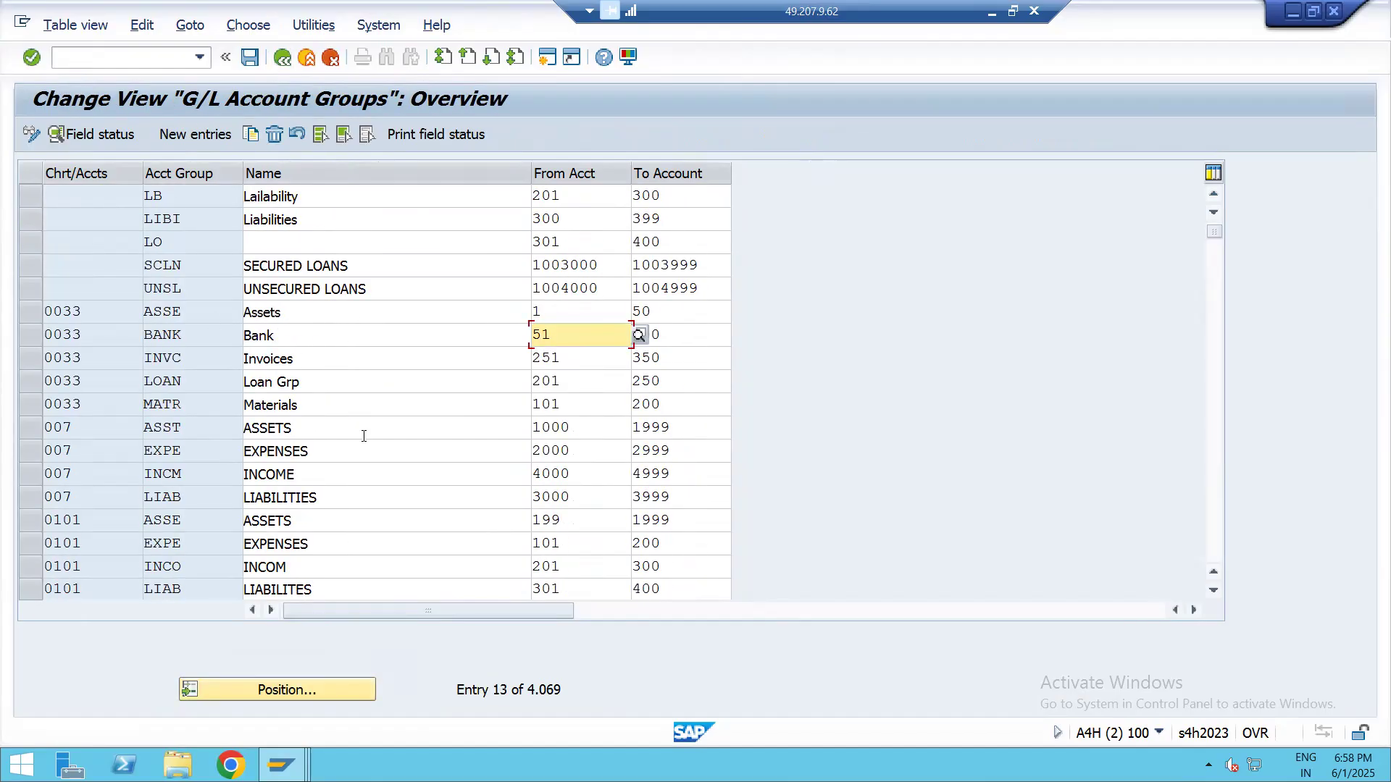
scroll(363, 436, down, 6)
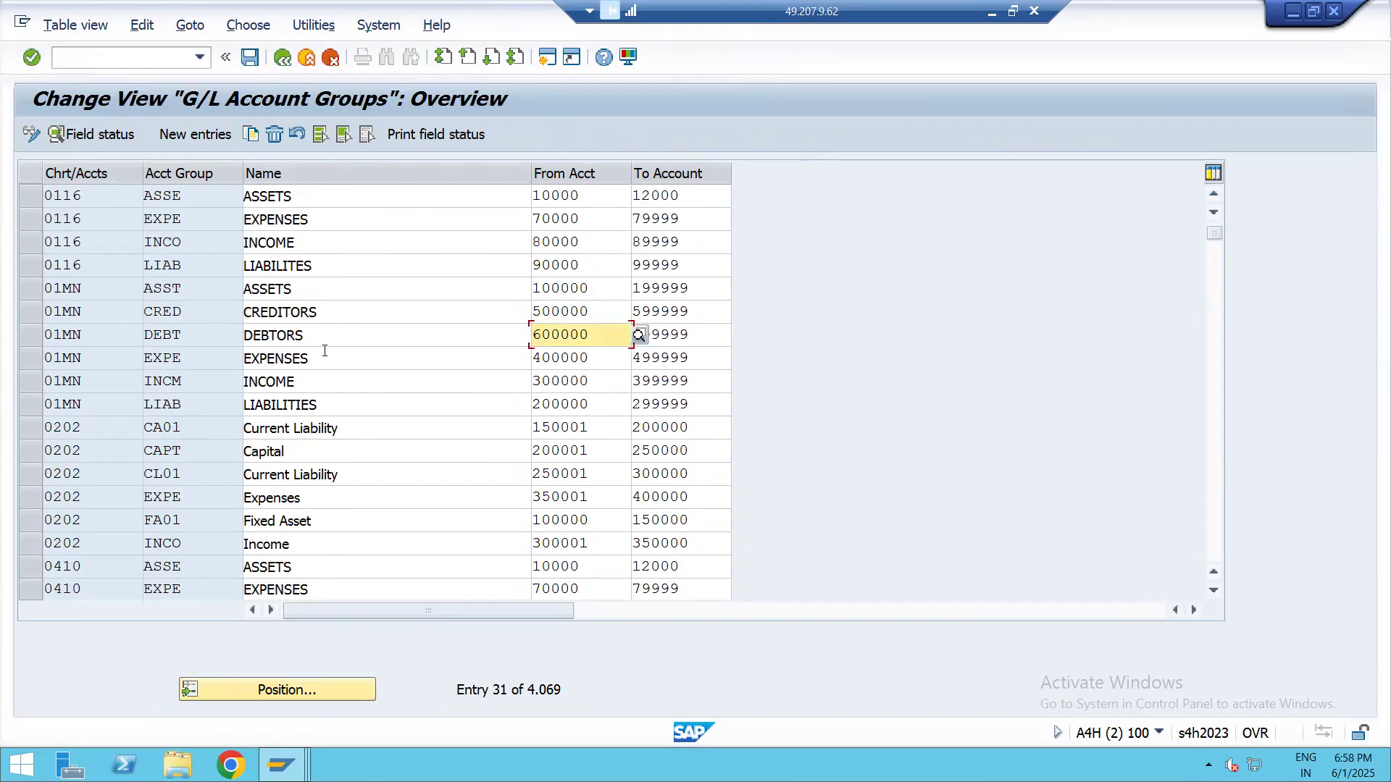
scroll(307, 367, down, 6)
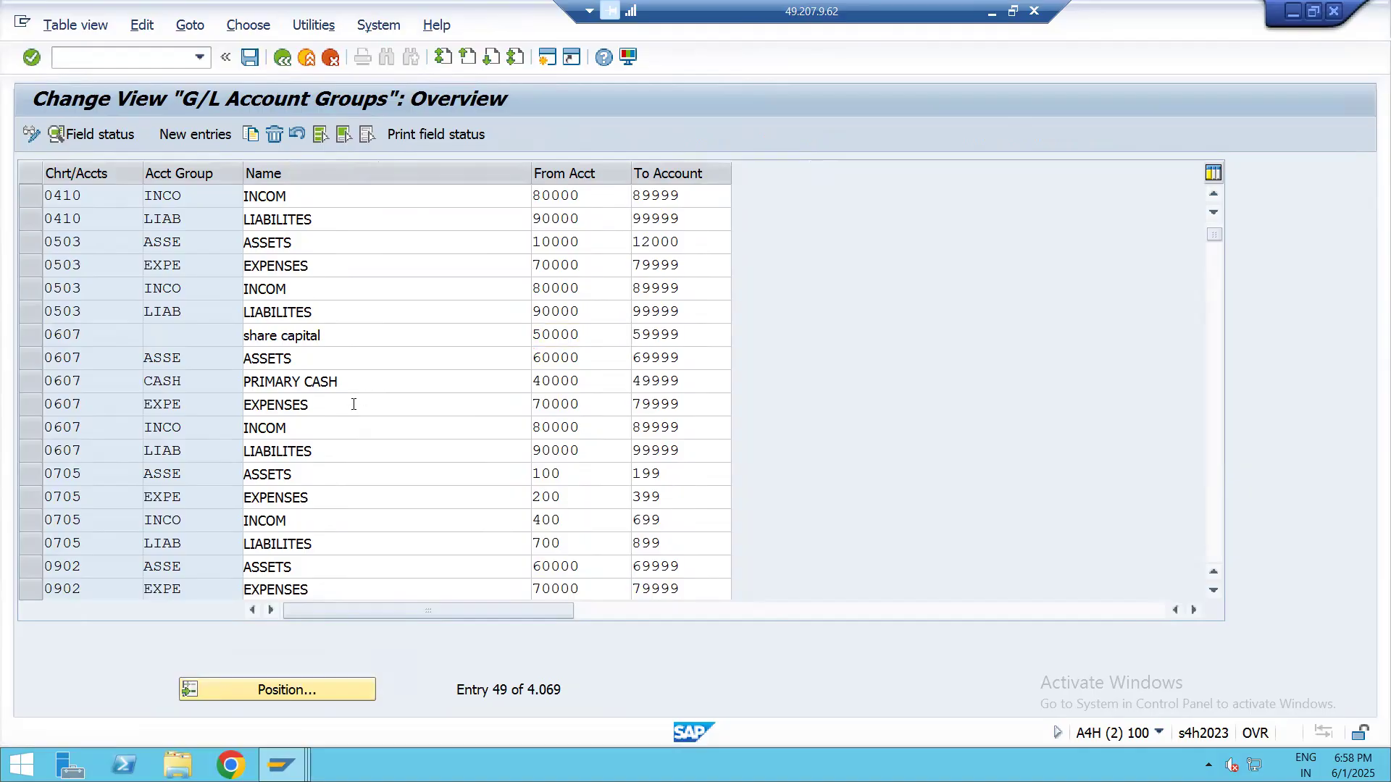
scroll(359, 399, down, 4)
scroll(317, 430, down, 4)
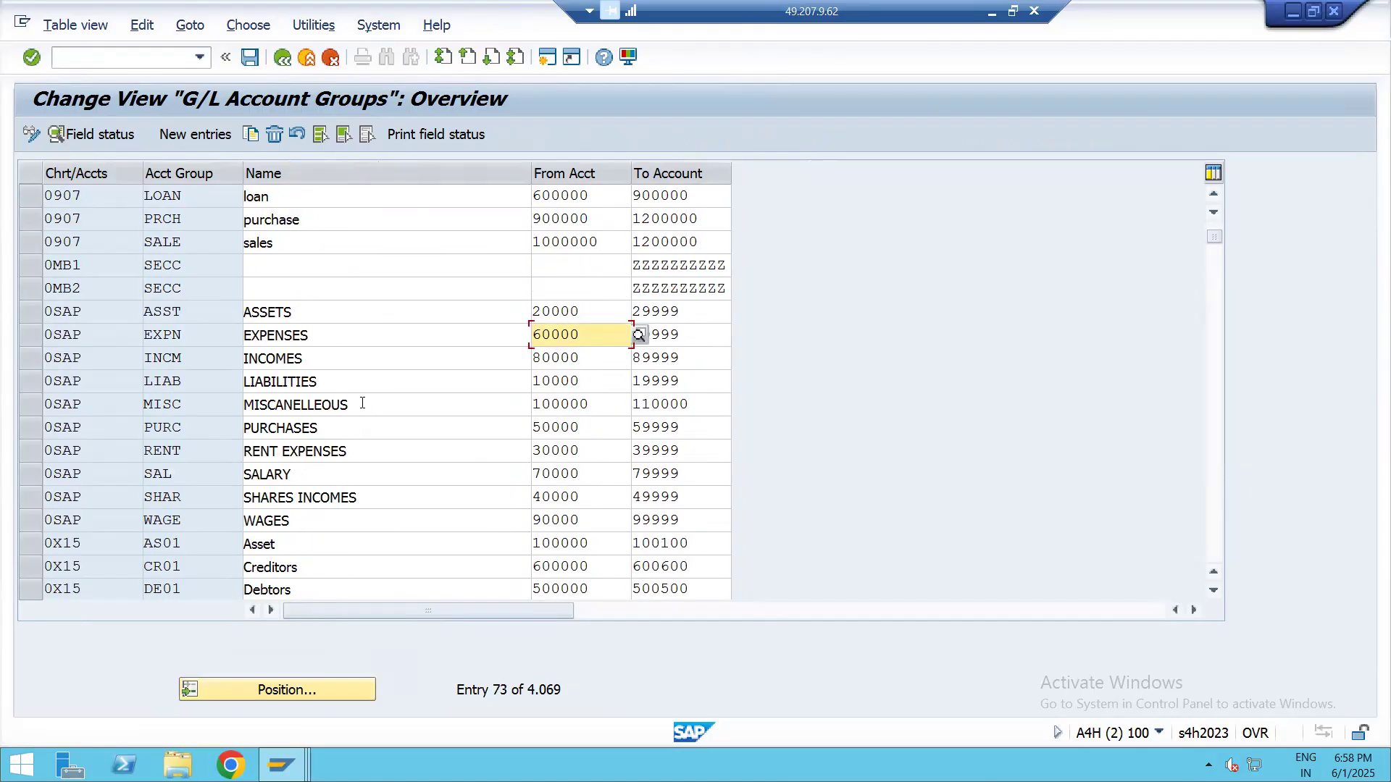
scroll(362, 404, down, 4)
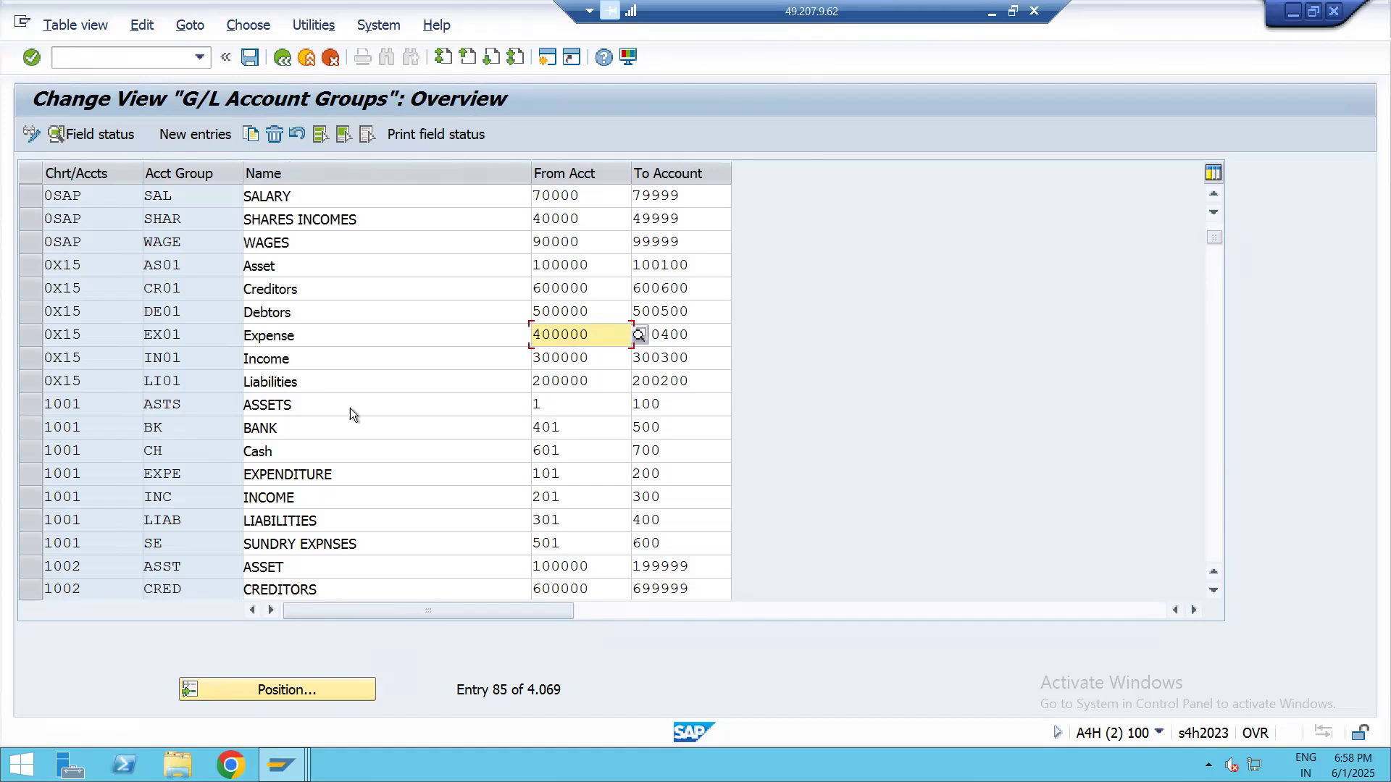
scroll(351, 406, down, 5)
scroll(348, 387, down, 4)
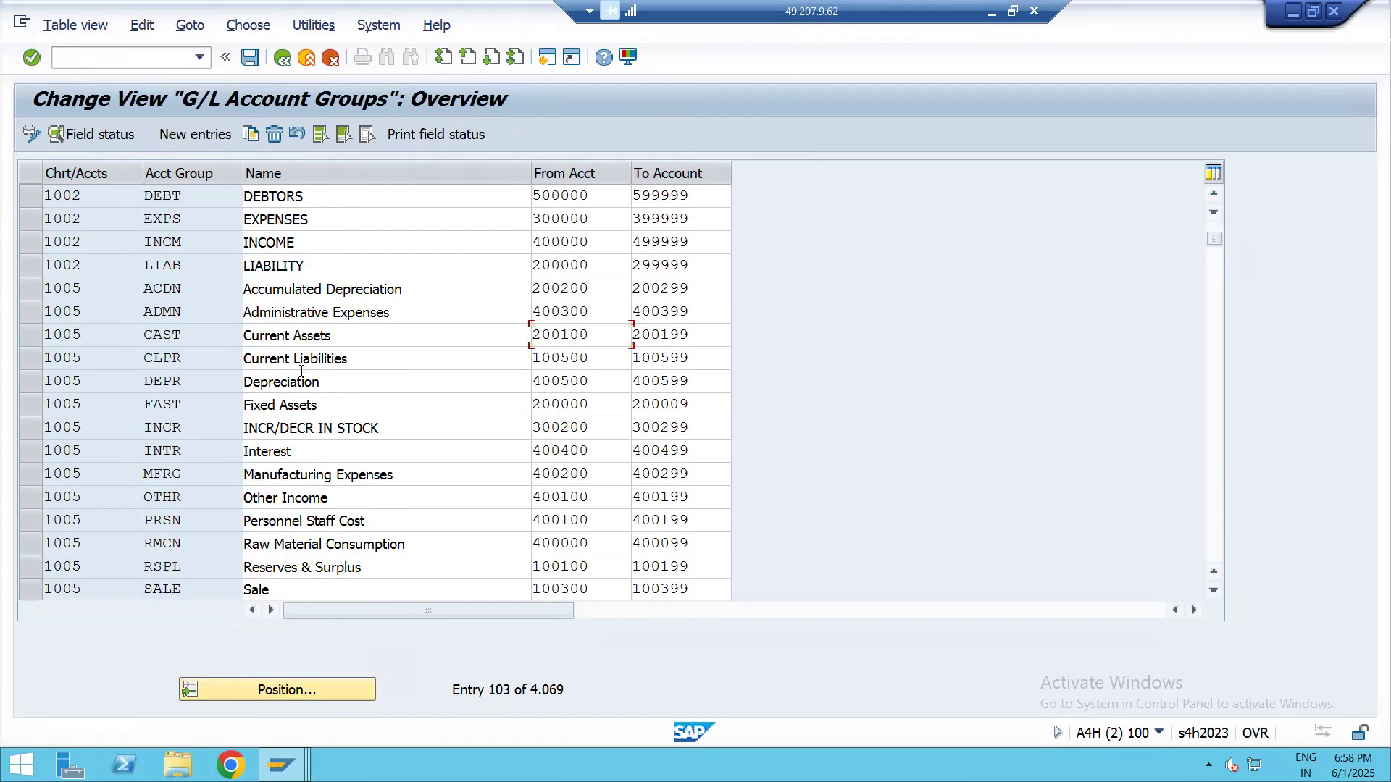
scroll(368, 478, down, 4)
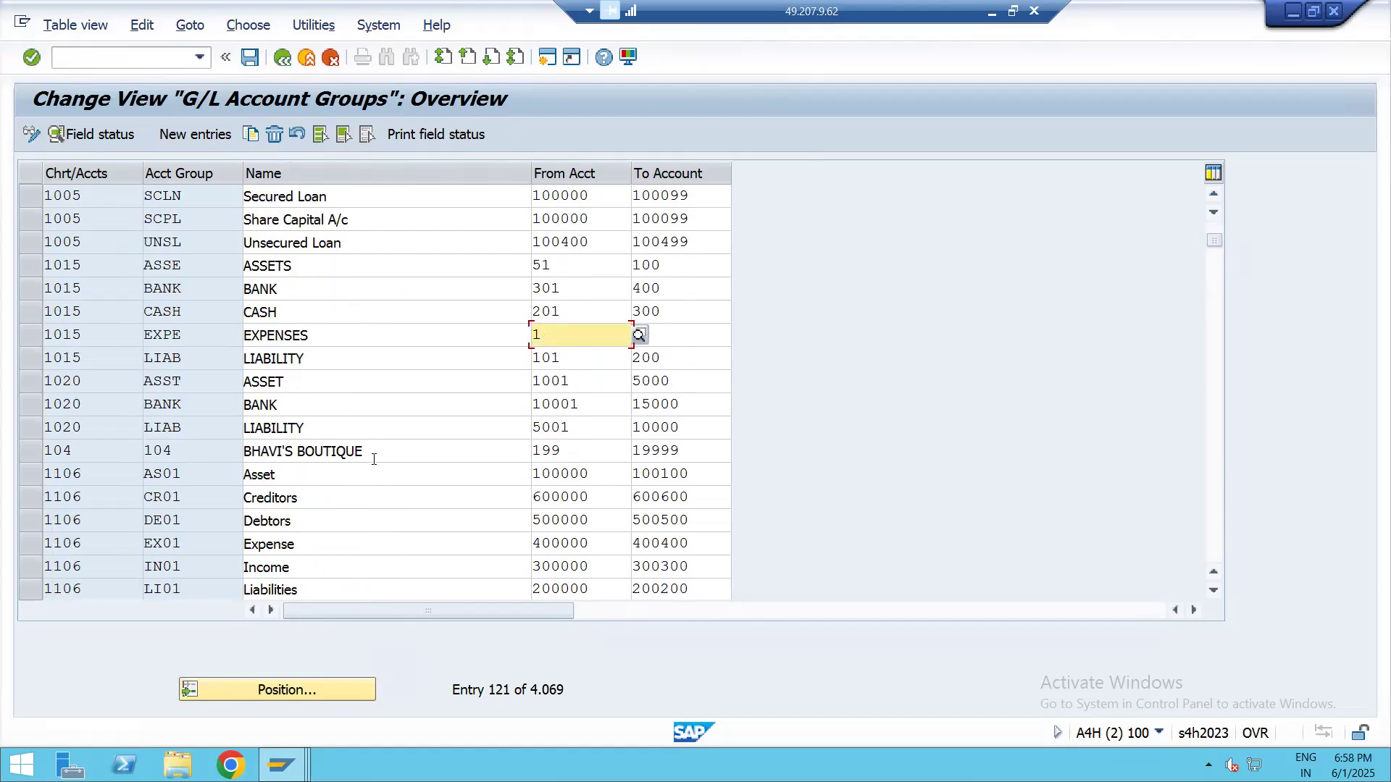
scroll(381, 446, down, 4)
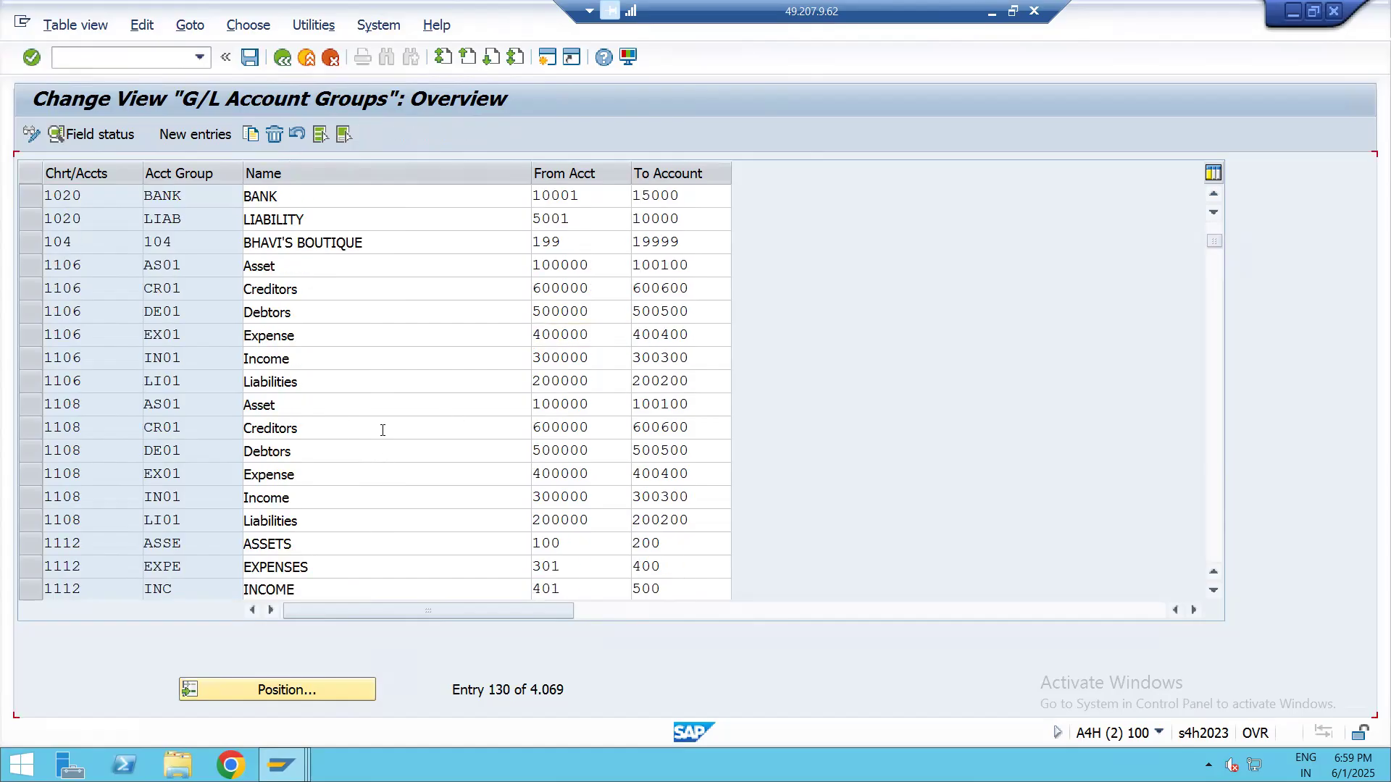
scroll(381, 428, down, 2)
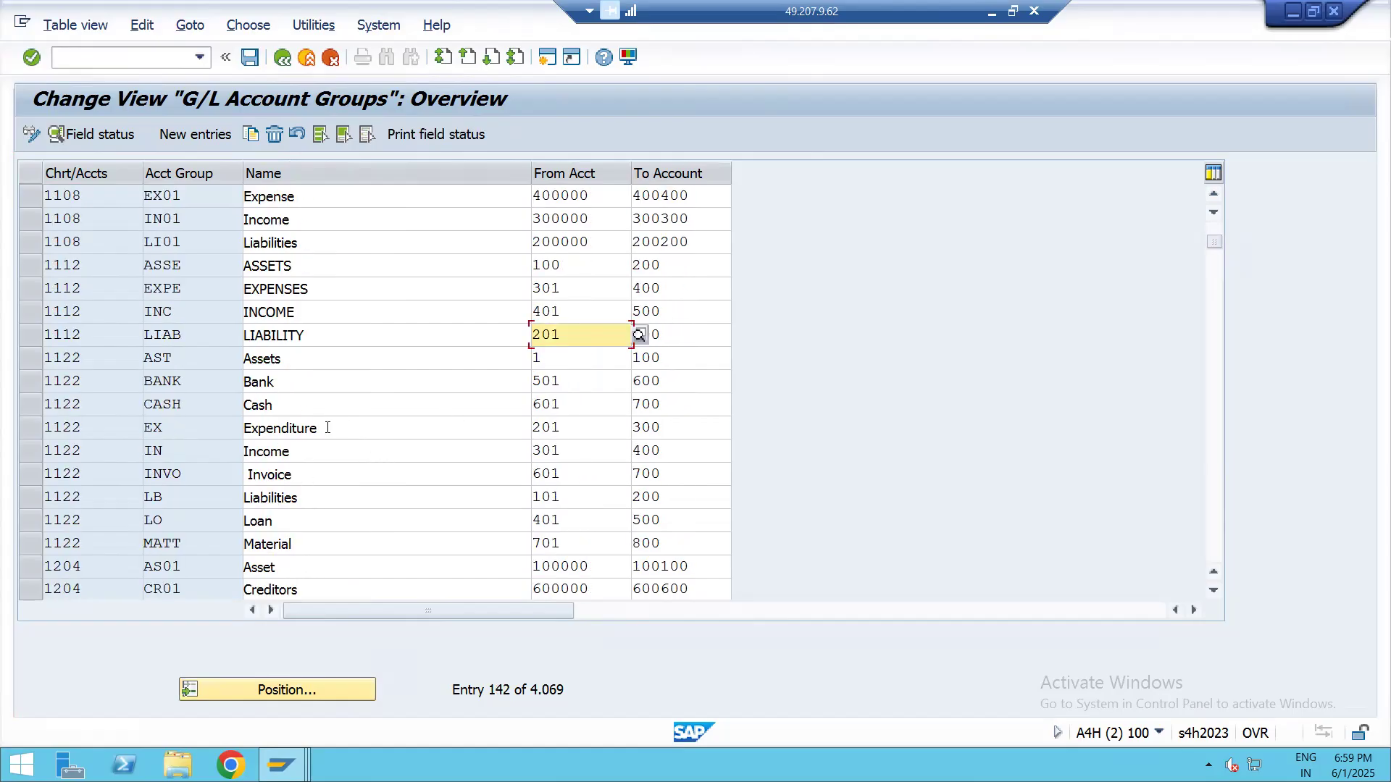
Select the four account groups of chart 1409 (ASSE, EXPE, INCO, LIAB) and copy them as new entries
scroll(324, 428, down, 10)
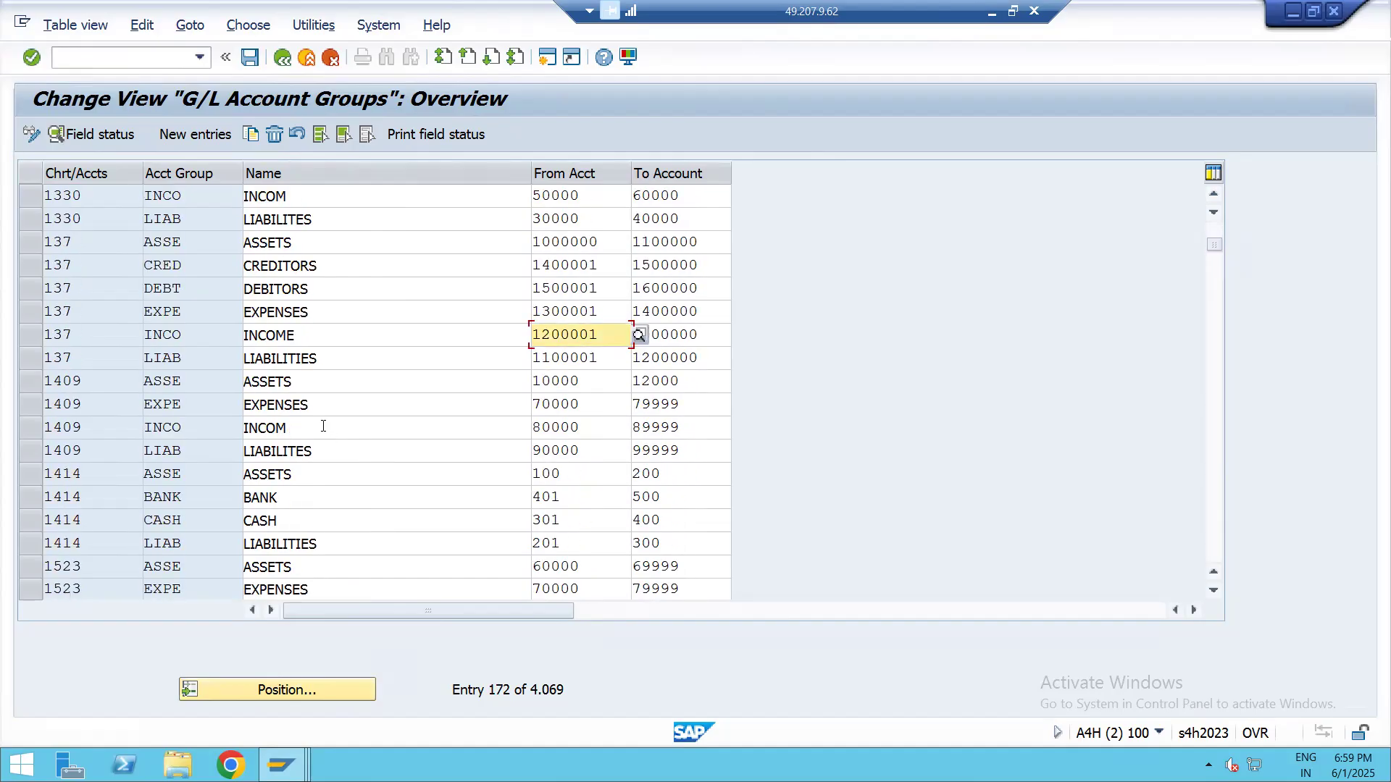
drag(29, 377, 28, 453)
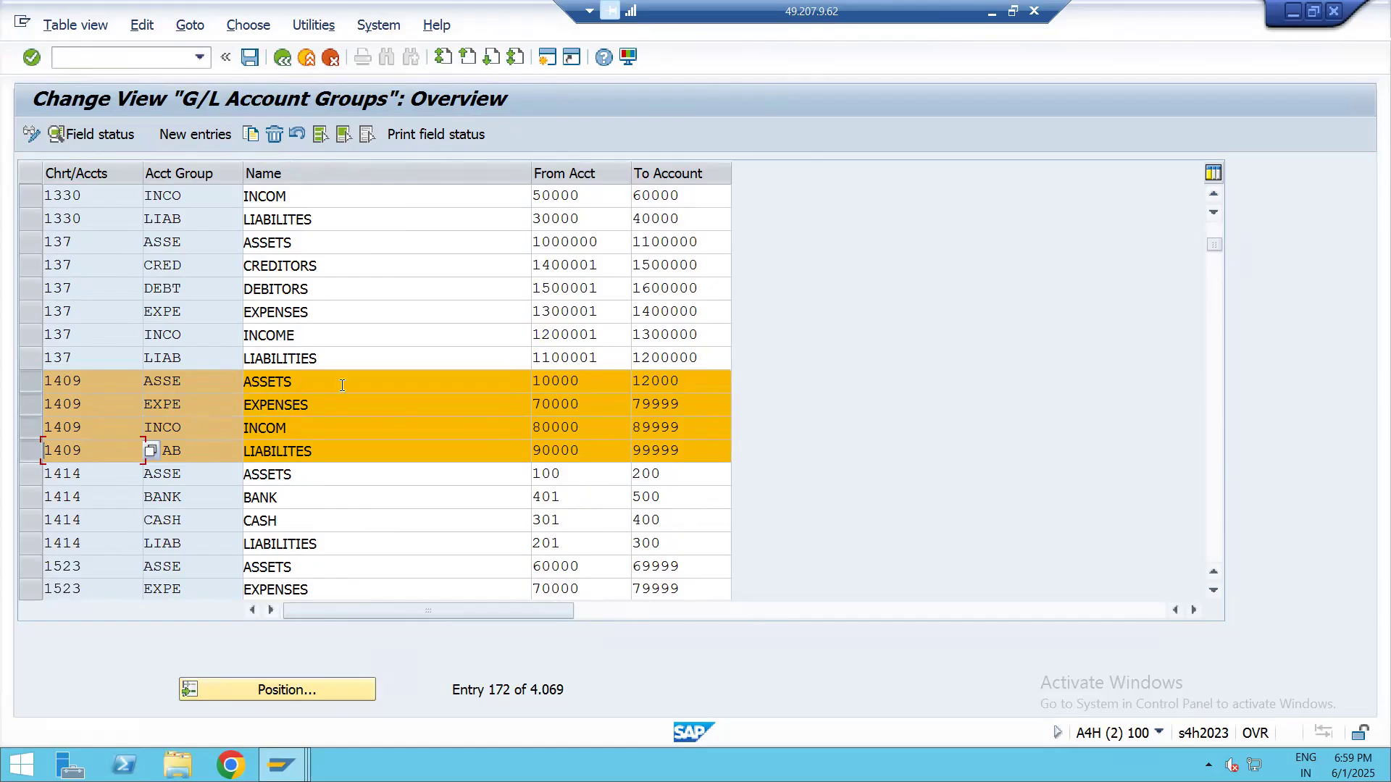
click(249, 135)
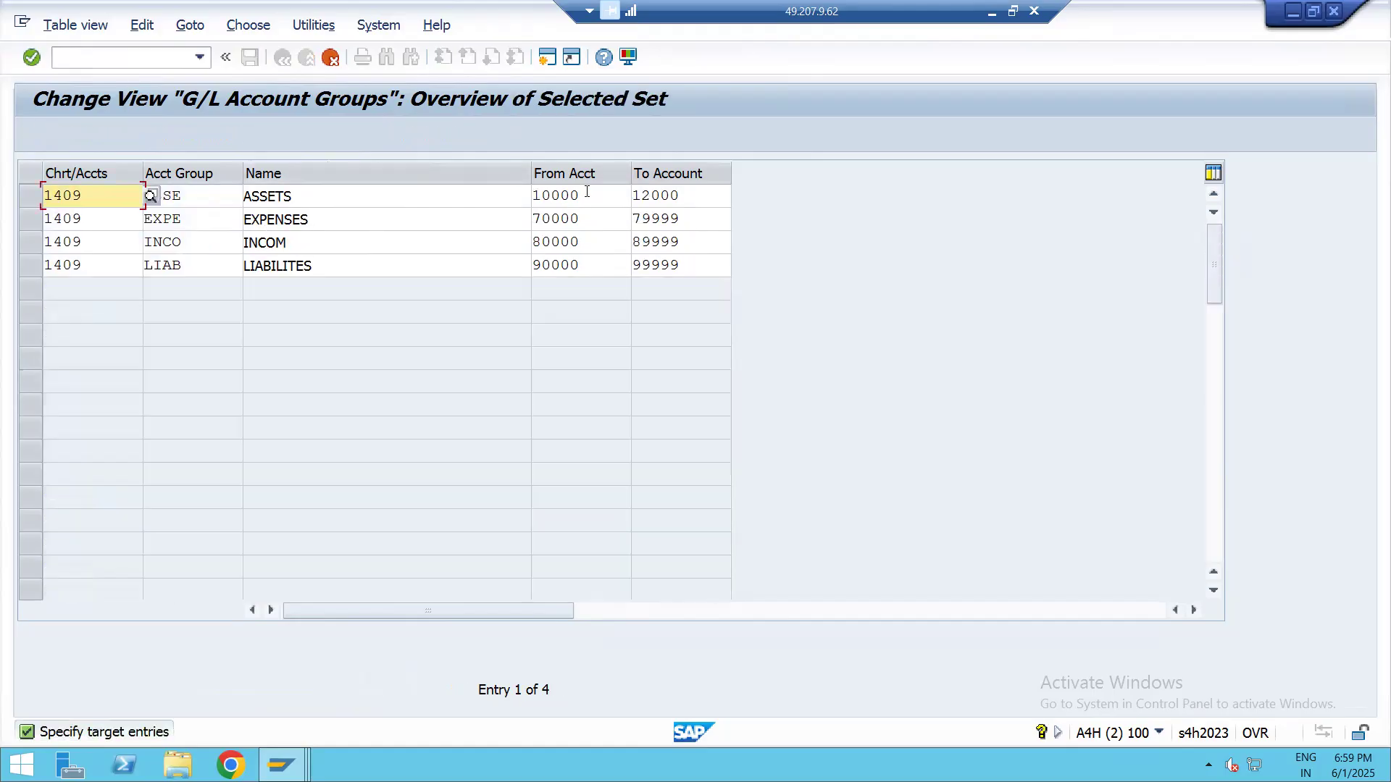
Set the copied ASSETS group's account range to 1000–1999 and the EXPENSES group's range to 2000–2999
click(538, 195)
click(522, 200)
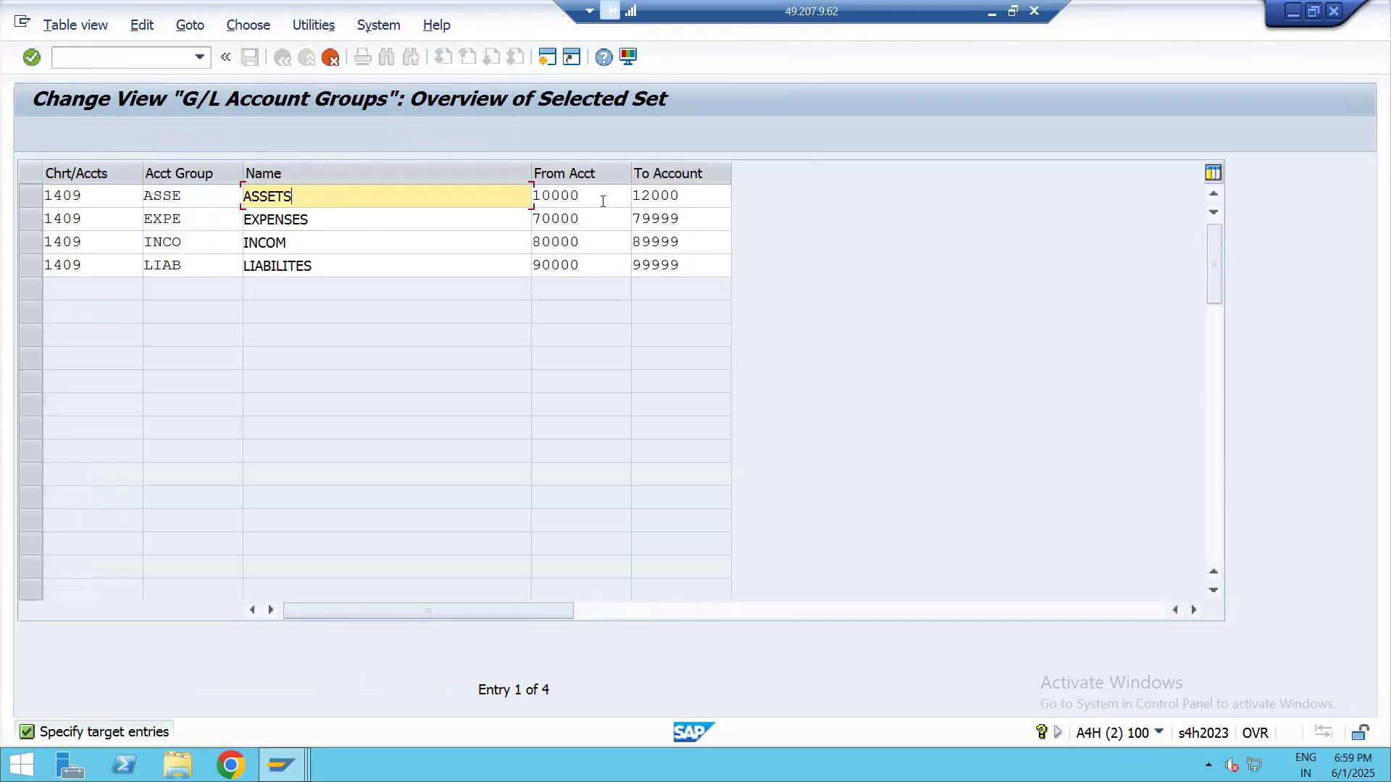
key(Tab)
text(1000)
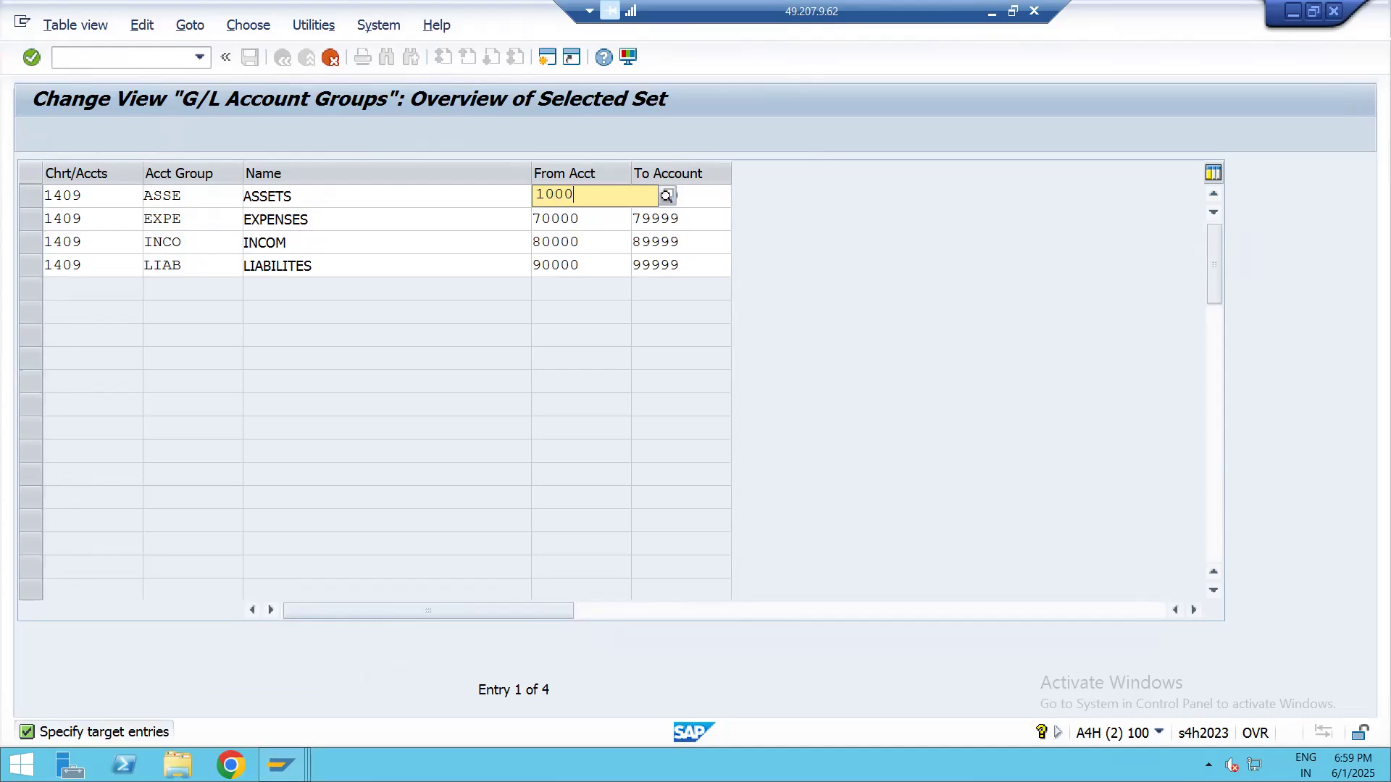
key(Tab)
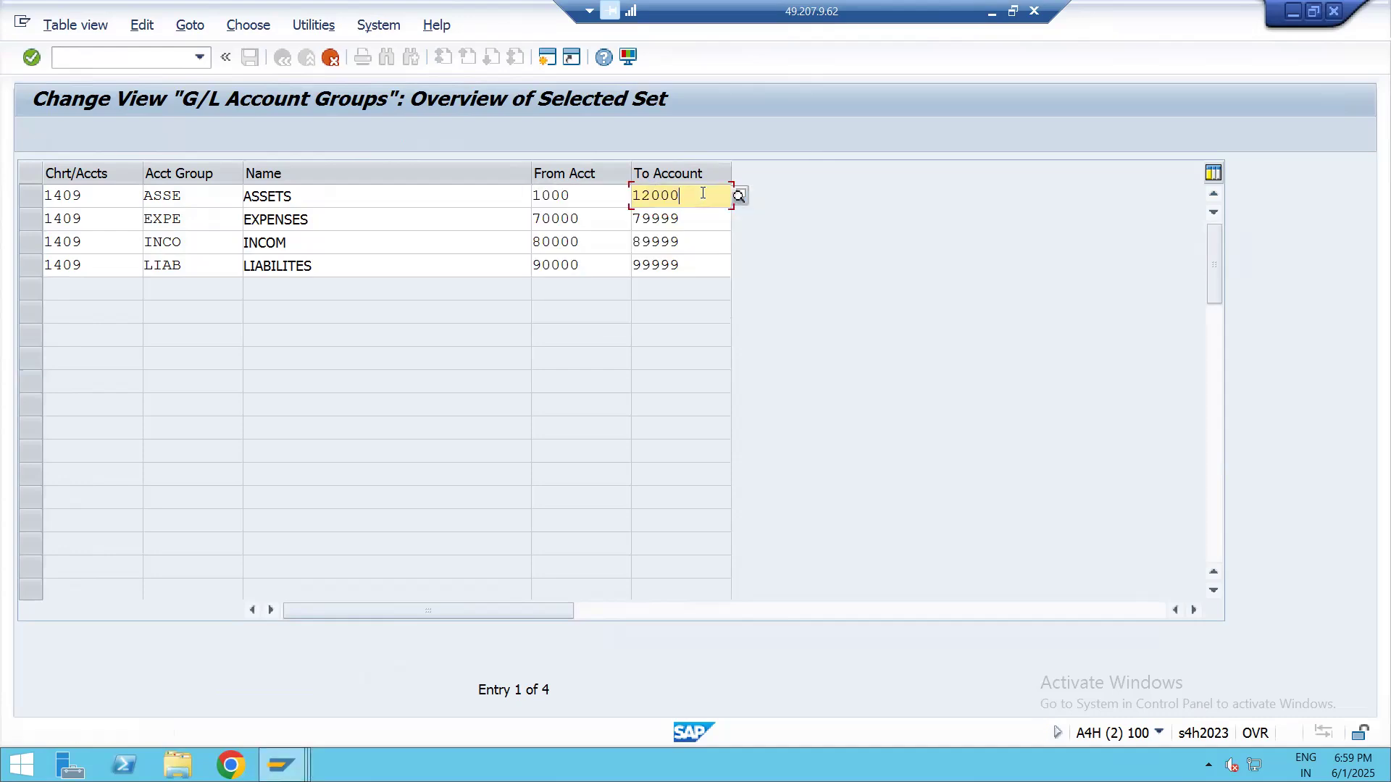
text(1999)
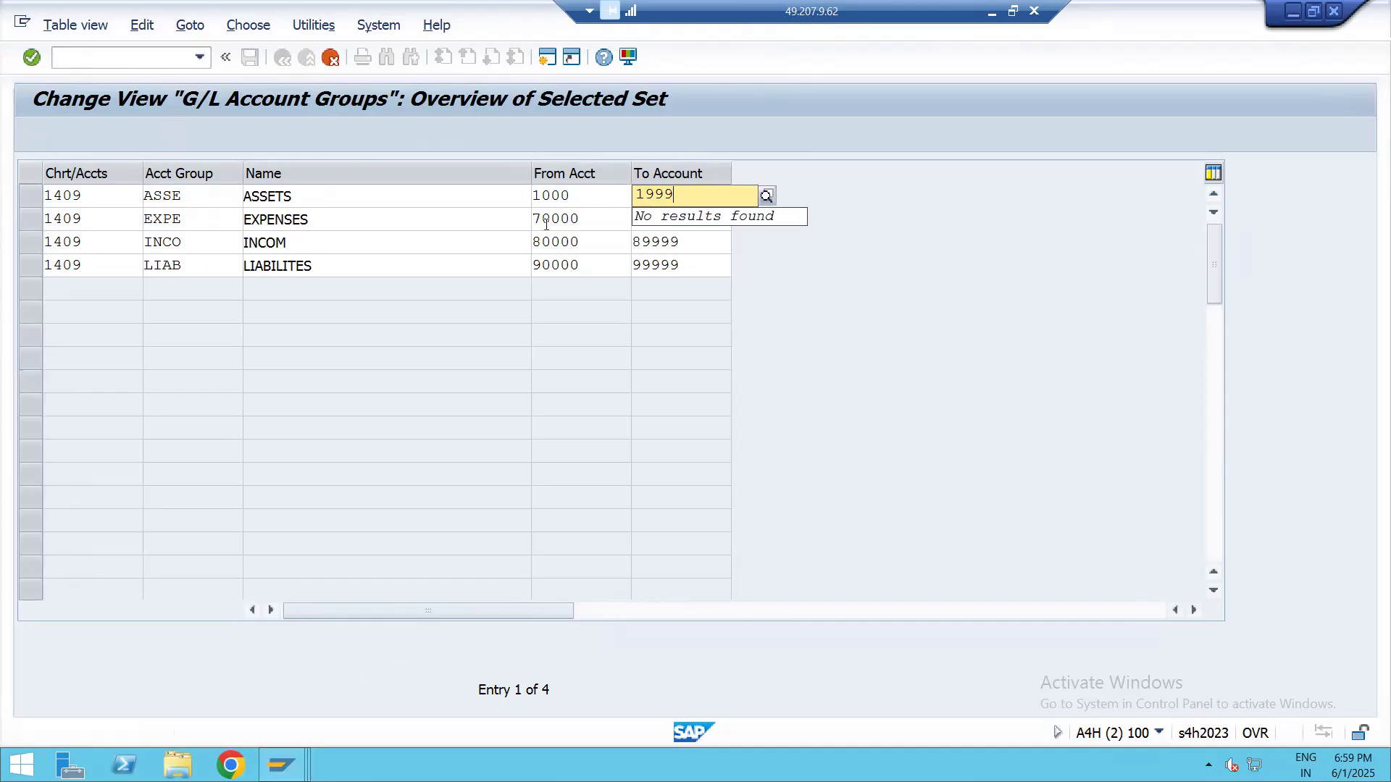
key(Tab)
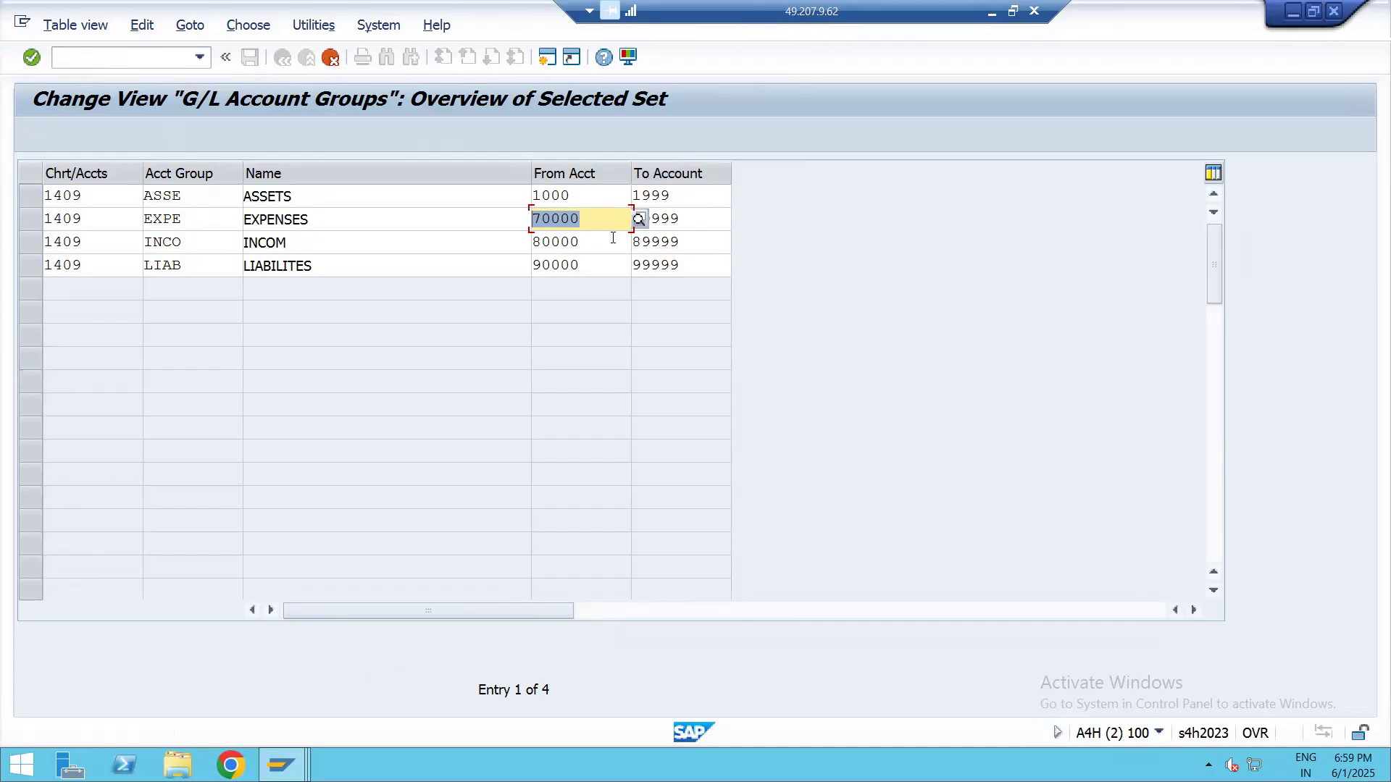
text(2000)
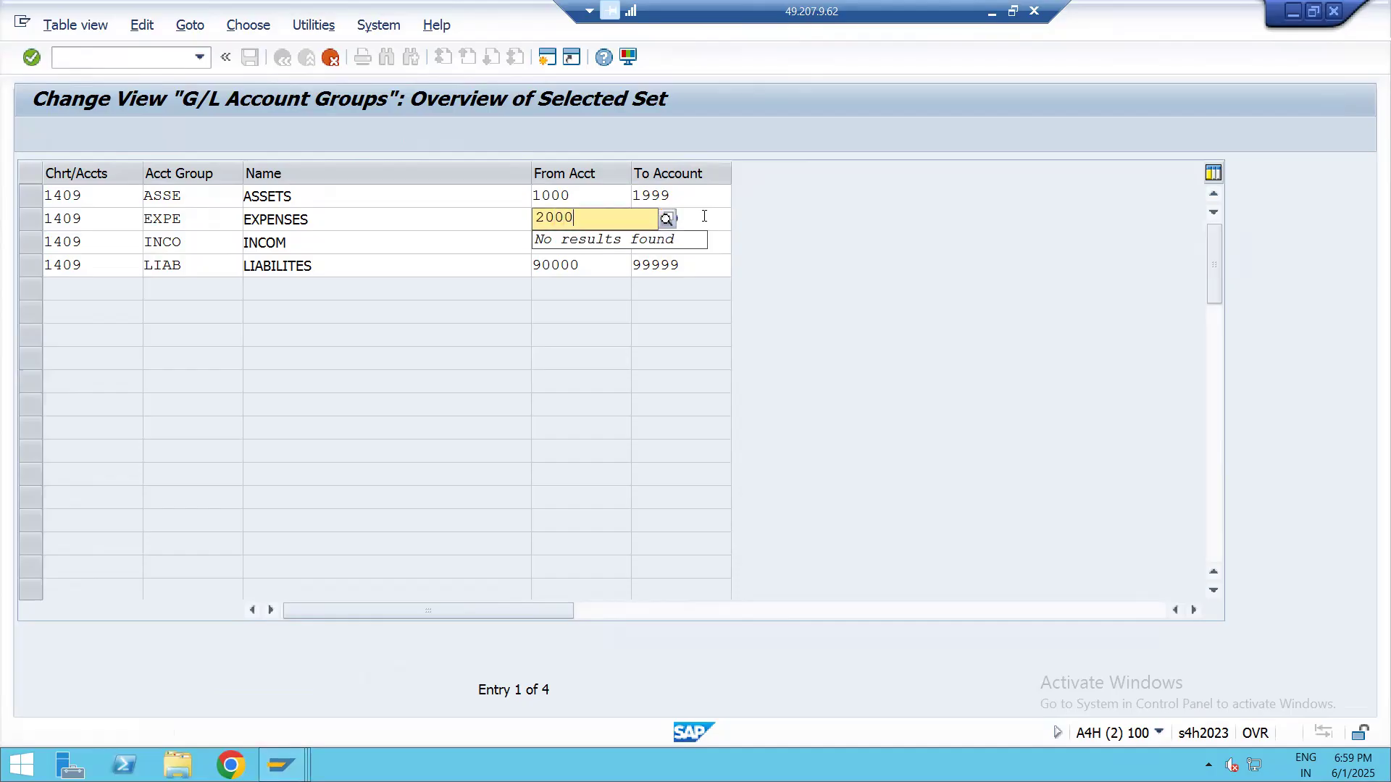
key(Tab)
text(2999)
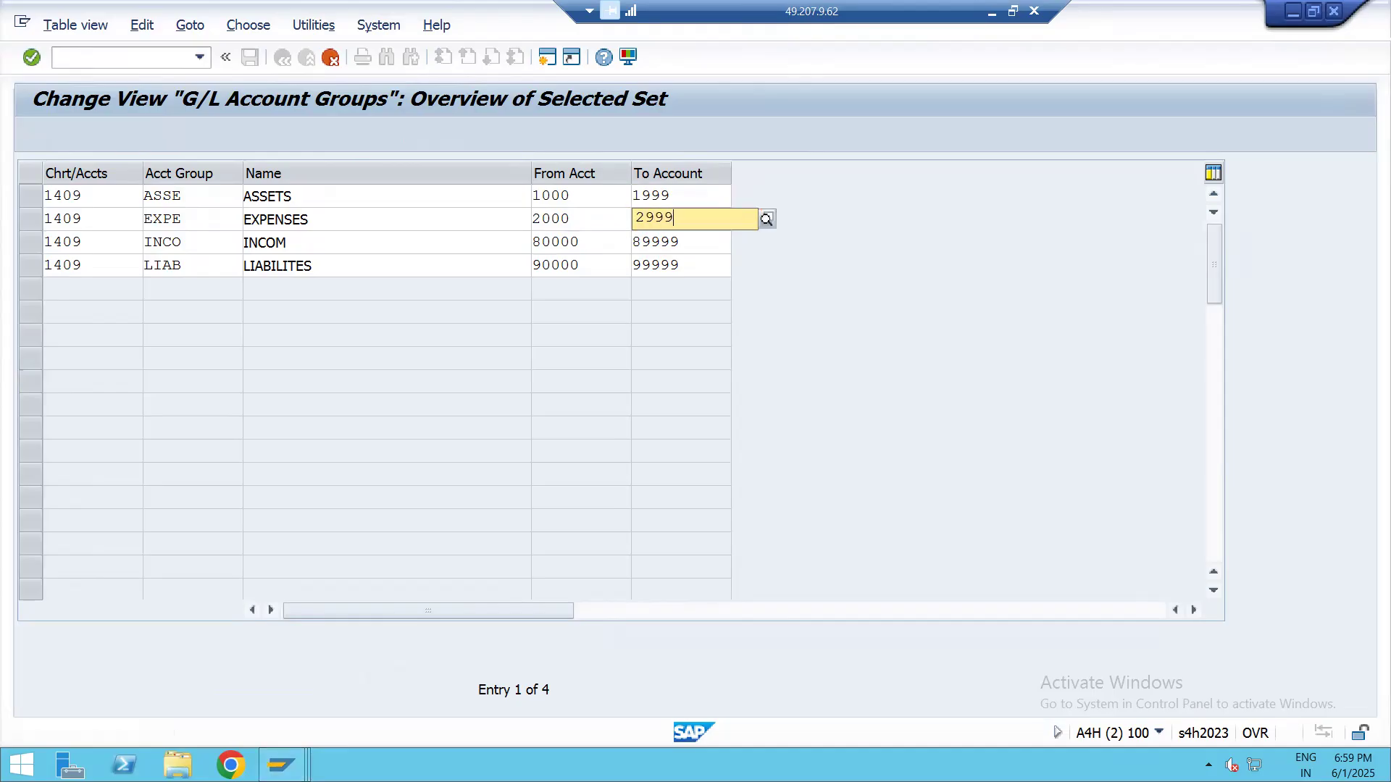
Set the copied INCOM group's account range to 3000–3999 and the LIABILITES group's range to 4000–4999
click(584, 244)
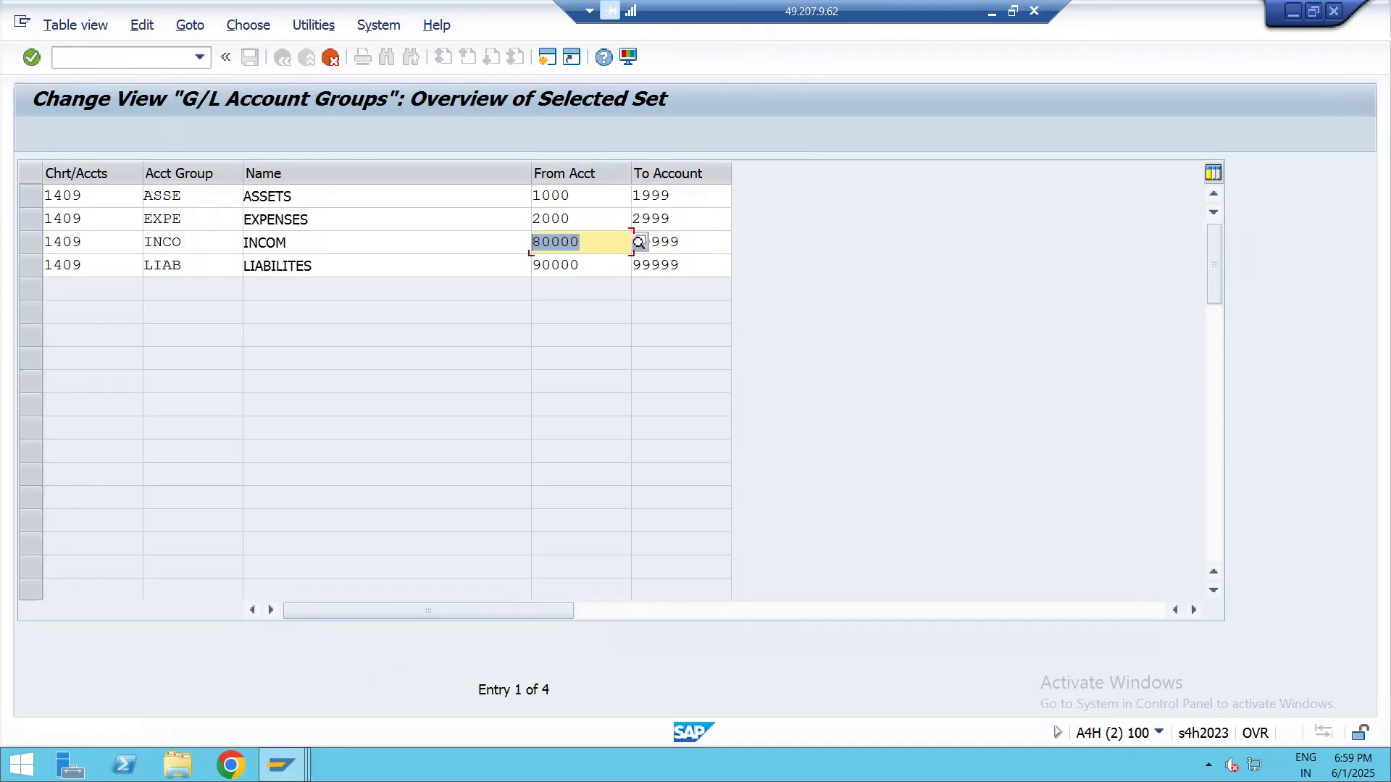
text(3000)
drag(700, 243, 597, 244)
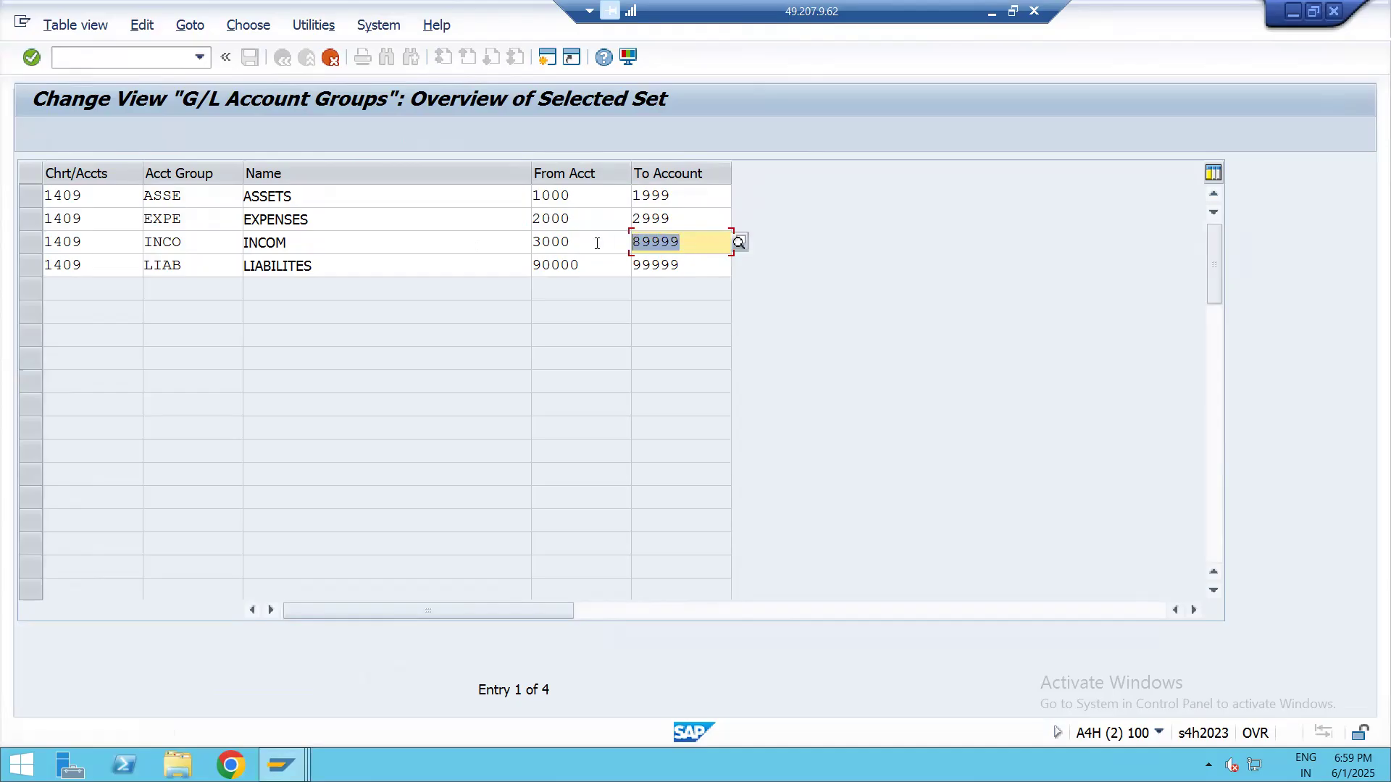
text(399)
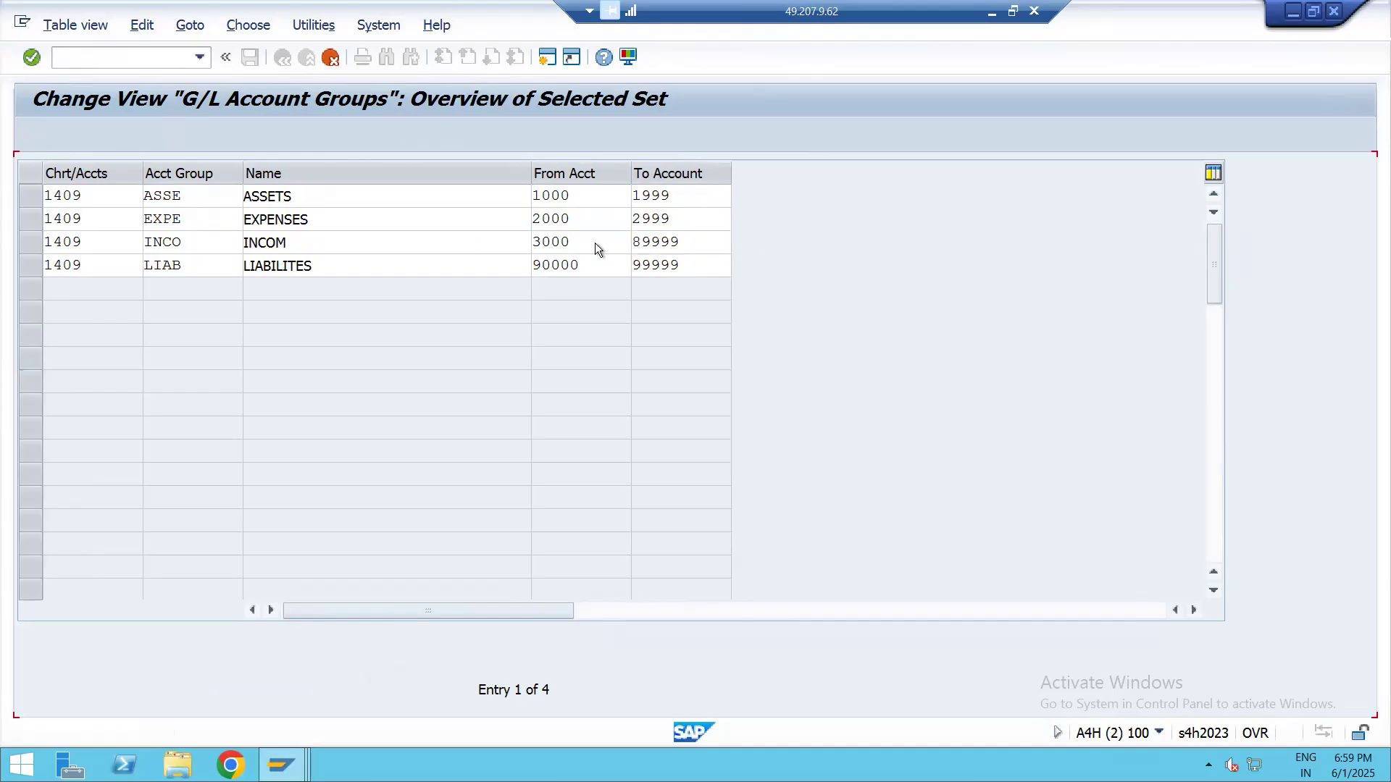
text(9)
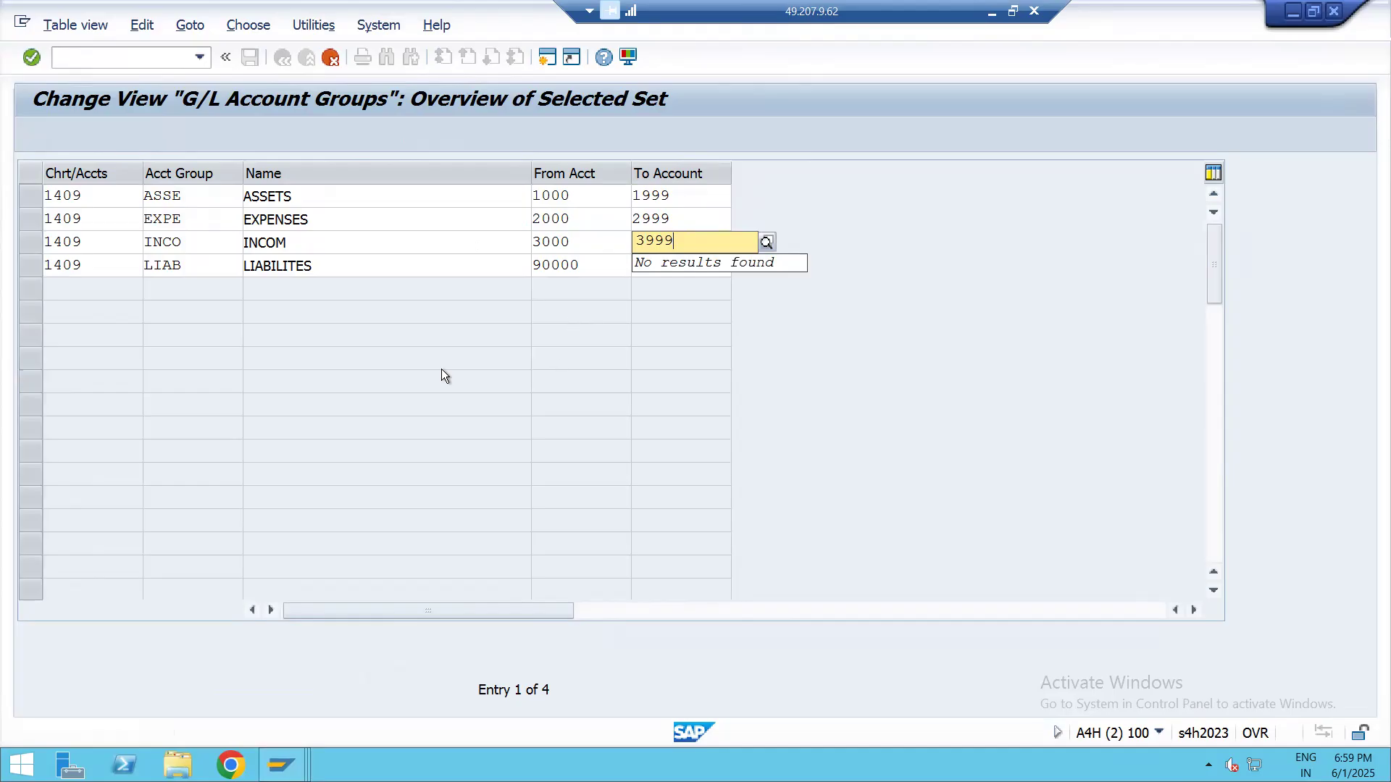
drag(588, 265, 487, 265)
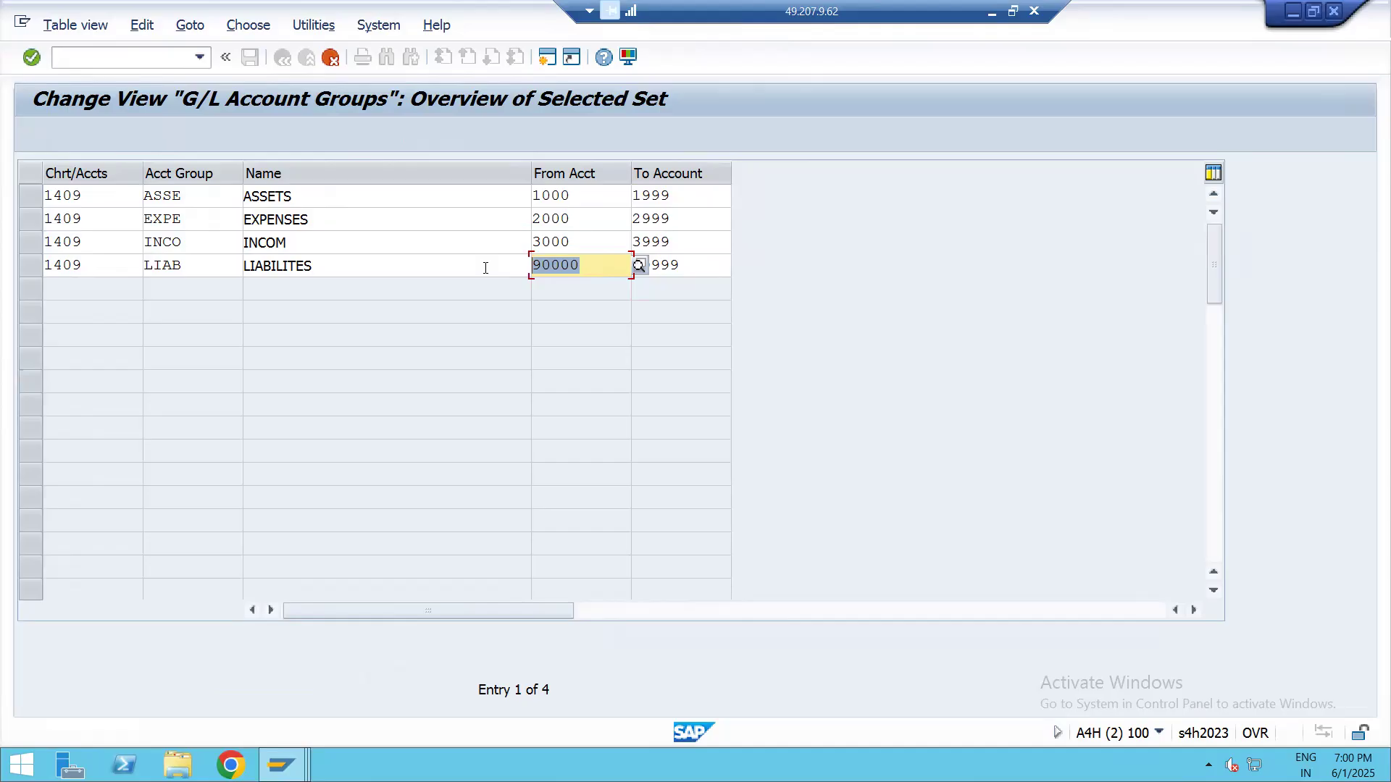
text(4000)
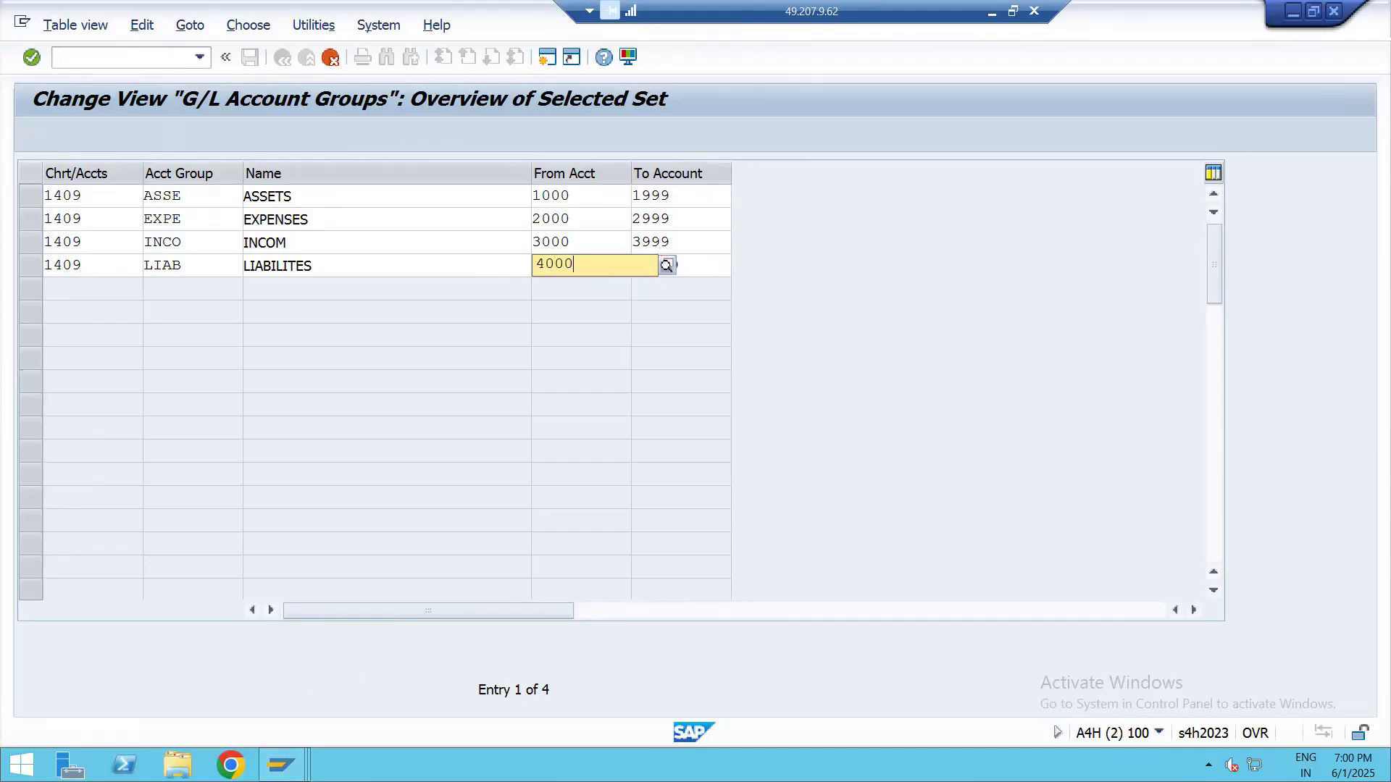
key(Tab)
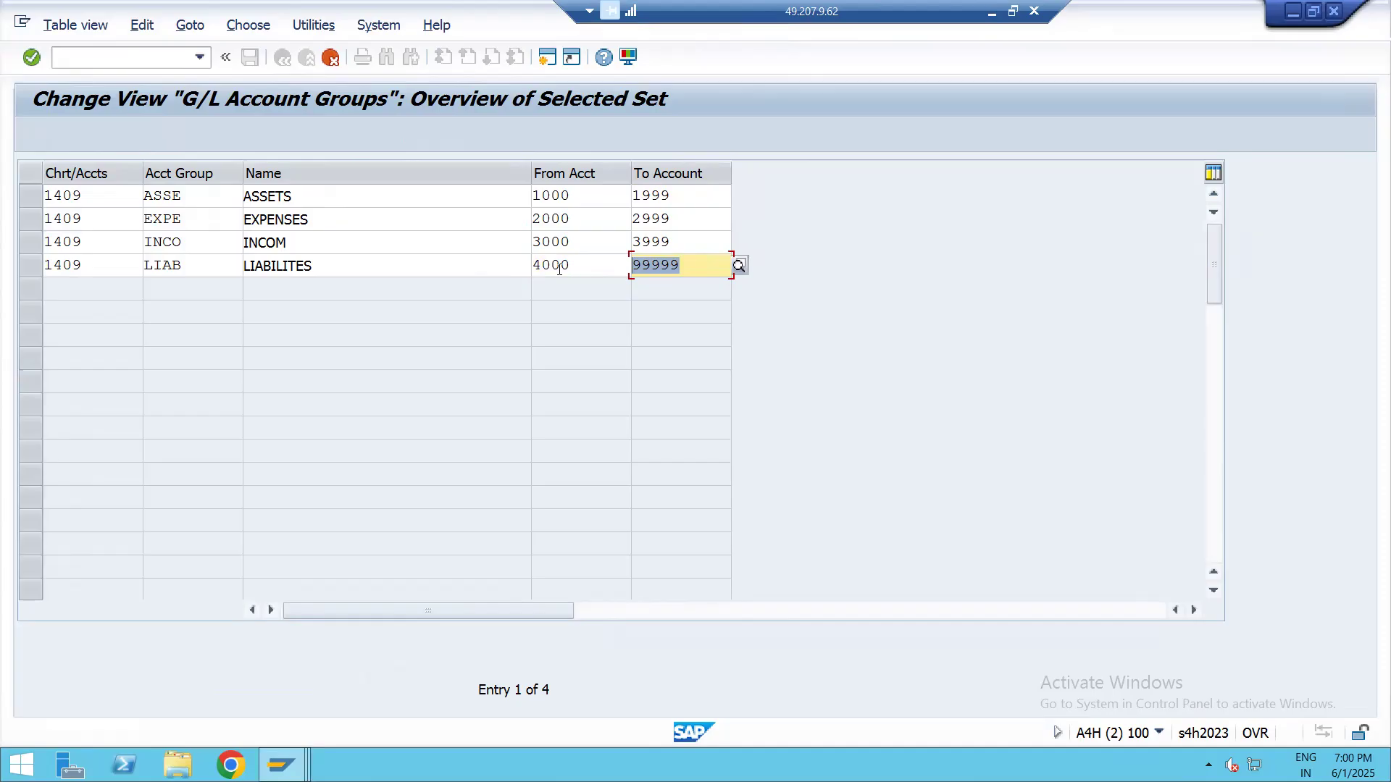
text(4999)
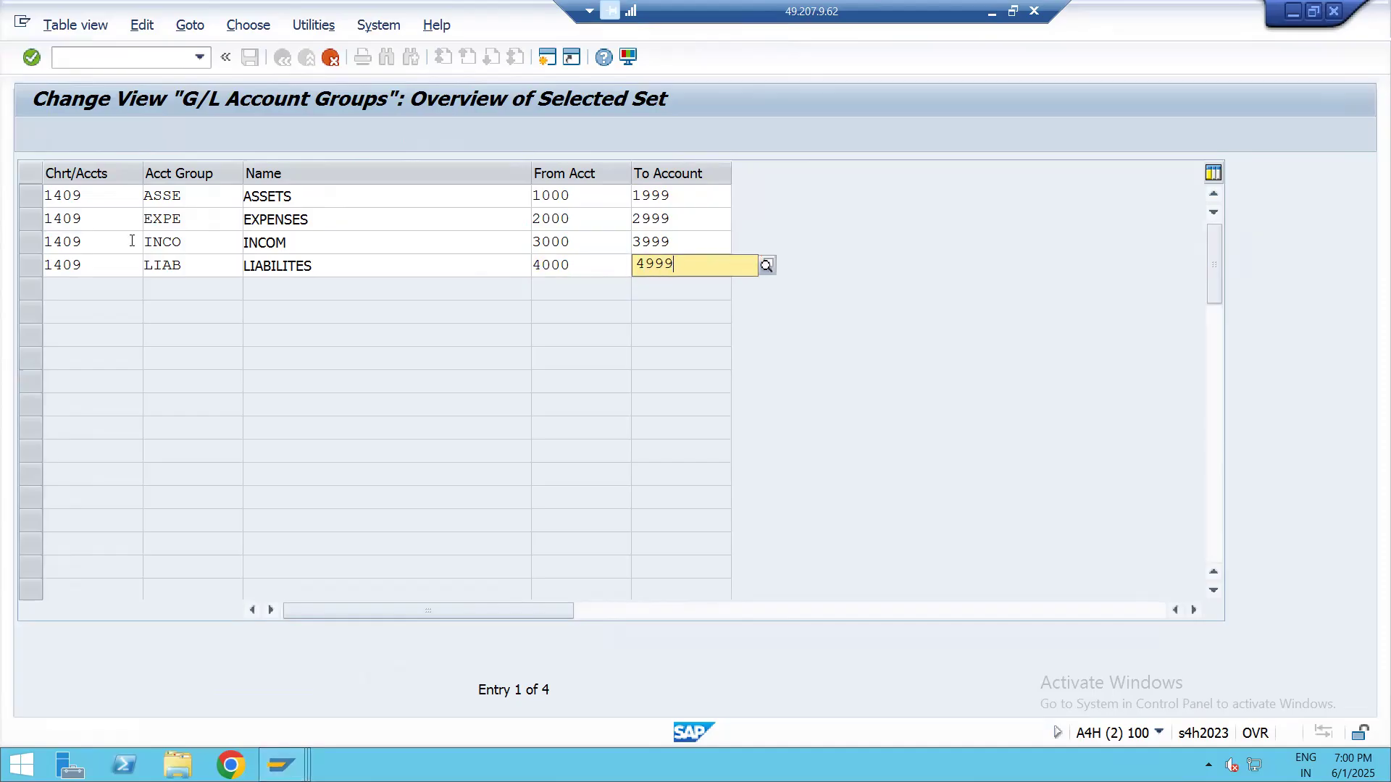
key(Return)
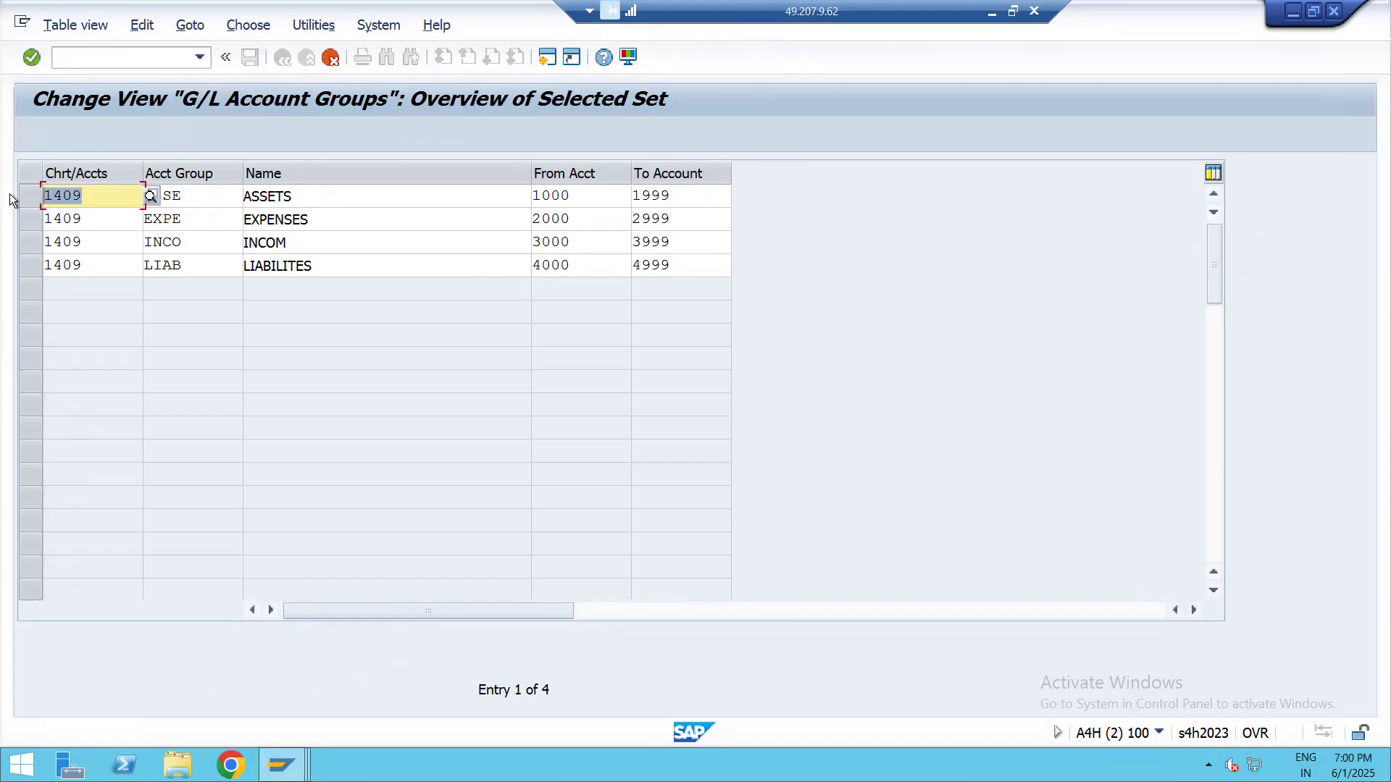
Assign chart of accounts LAP1 to the copied ASSETS and EXPENSES account groups
text(LAP1)
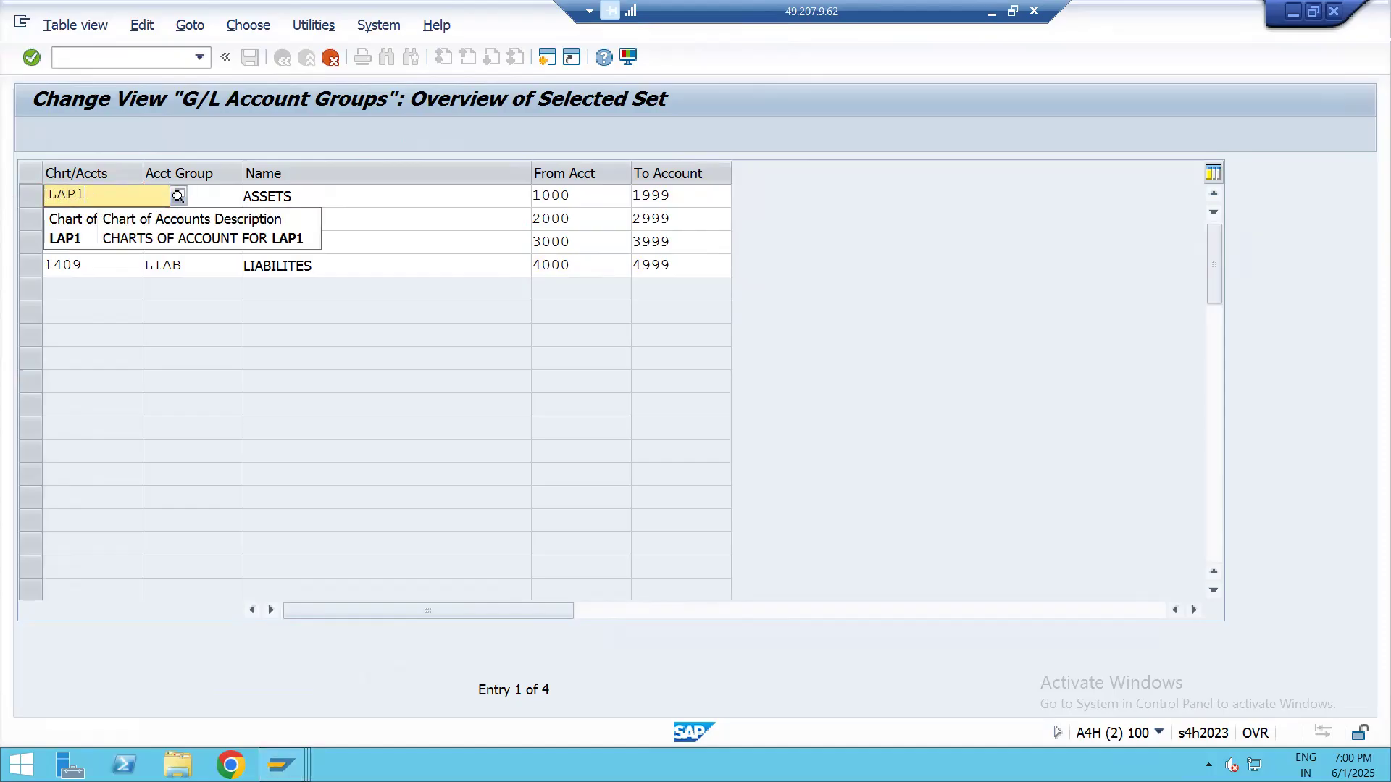
click(113, 234)
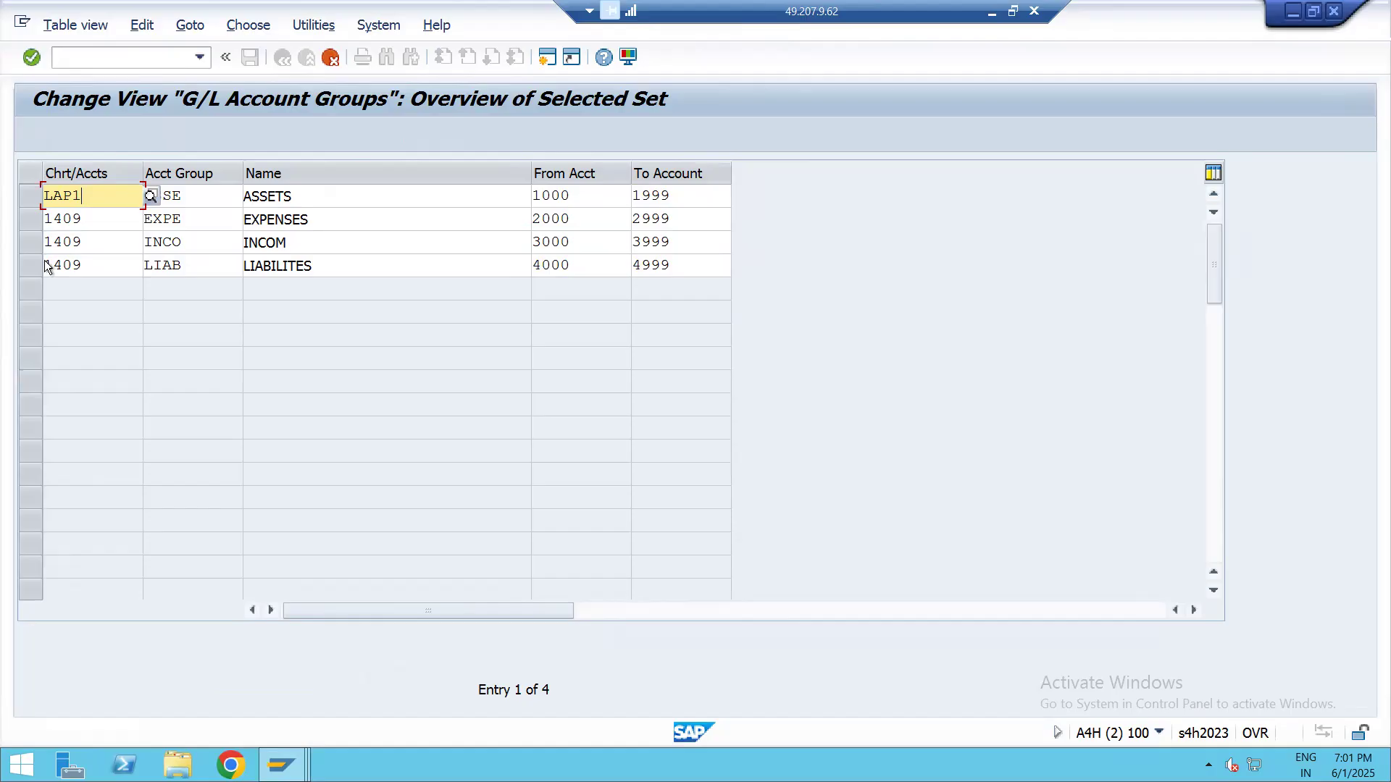
click(41, 227)
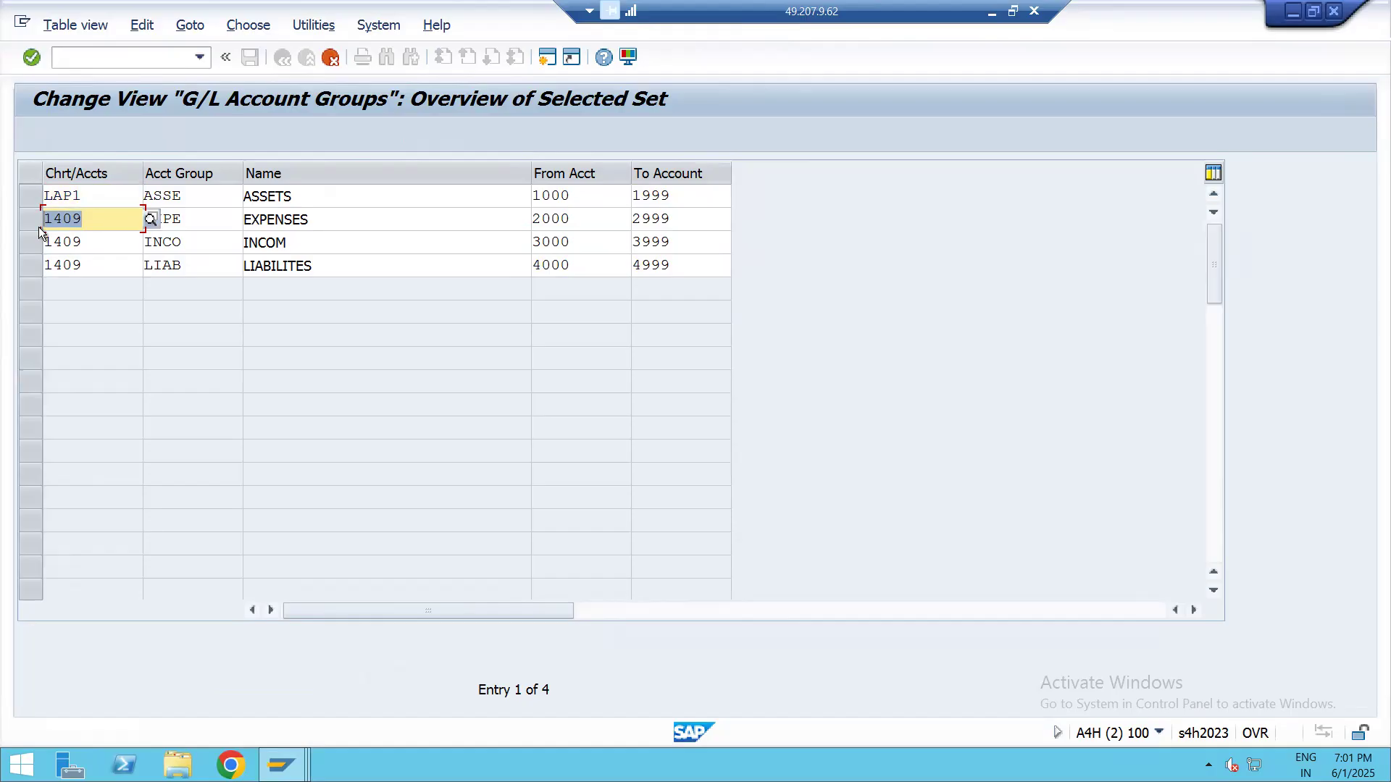
text(LAP)
key(BackSpace)
key(BackSpace)
key(BackSpace)
text(LAP1)
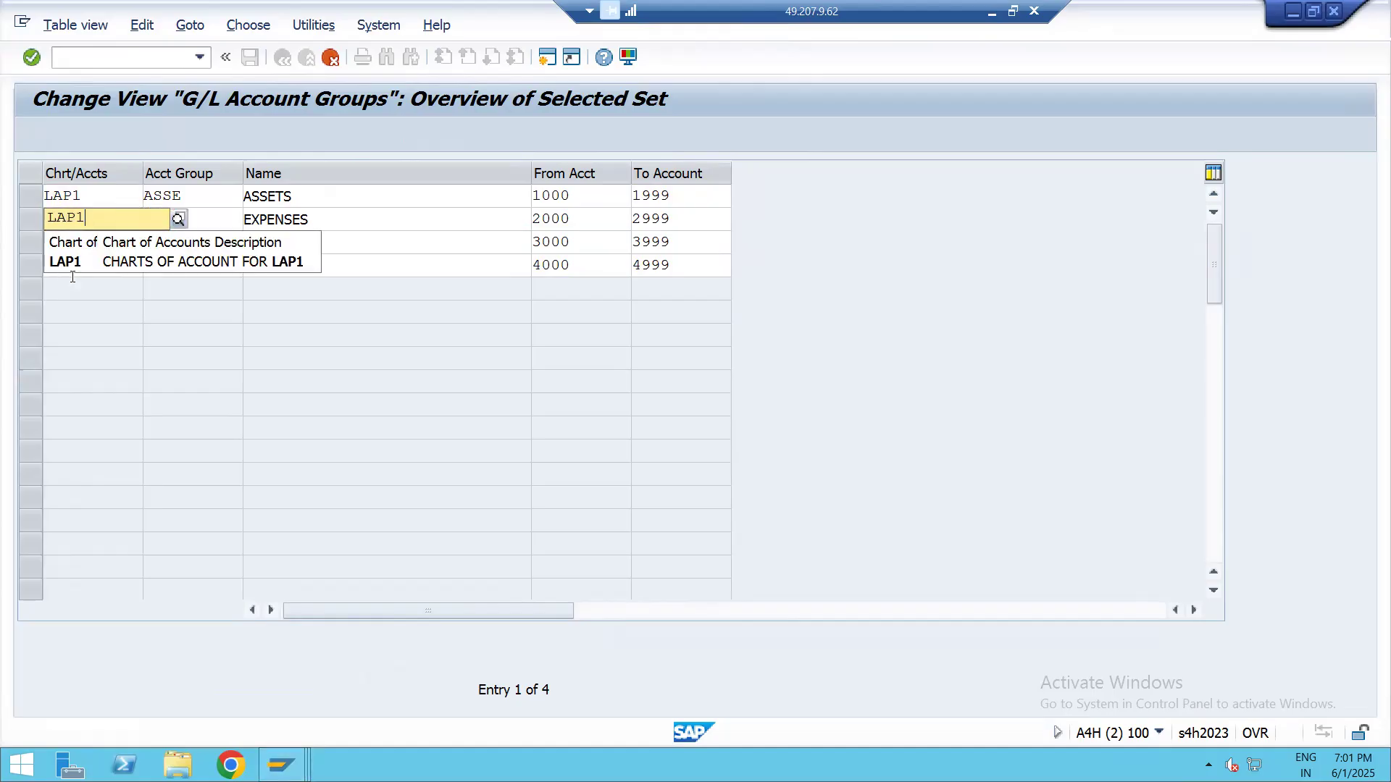
click(78, 262)
Assign chart of accounts LAP1 to the INCOM and LIABILITES account groups and confirm the four copied entries
drag(90, 242, 13, 254)
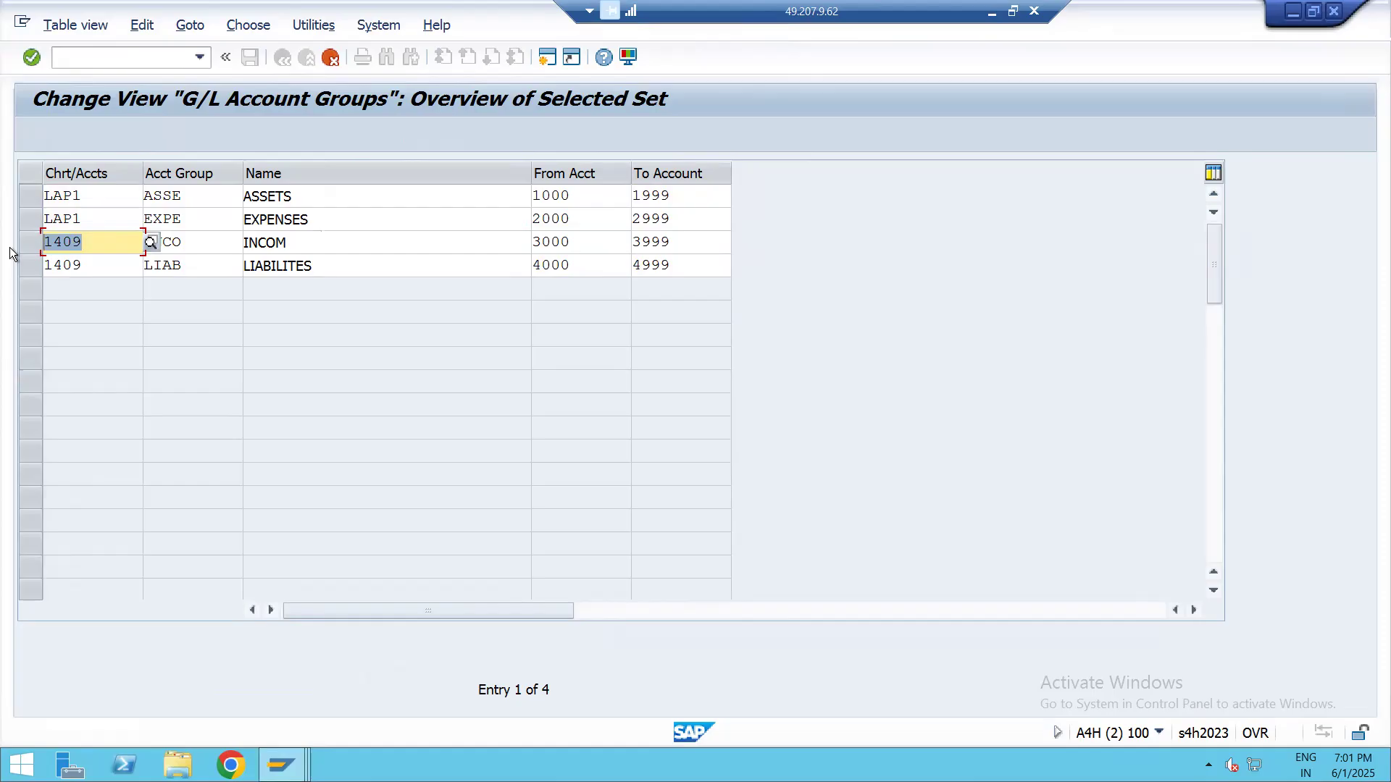
text(LAP1)
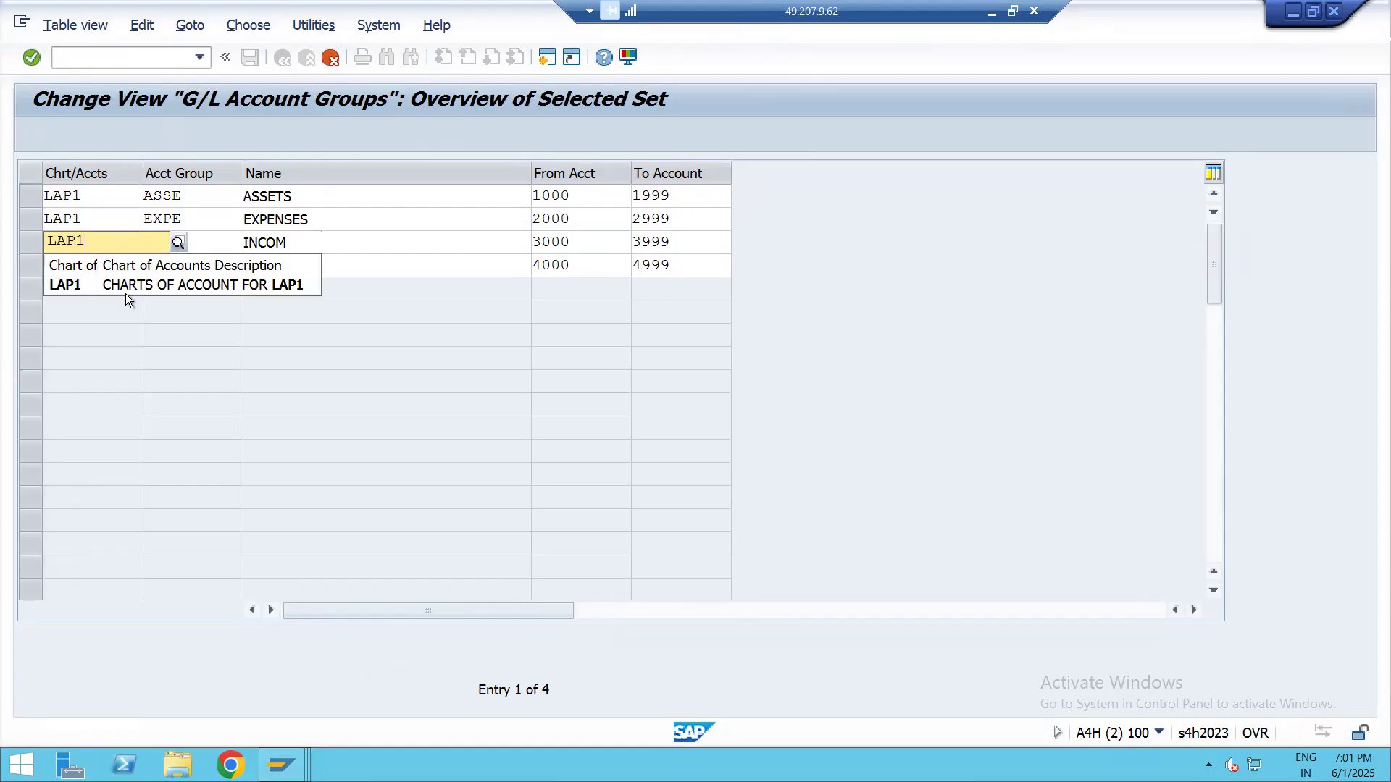
click(91, 285)
drag(90, 265, 7, 285)
text(LAP1)
click(138, 304)
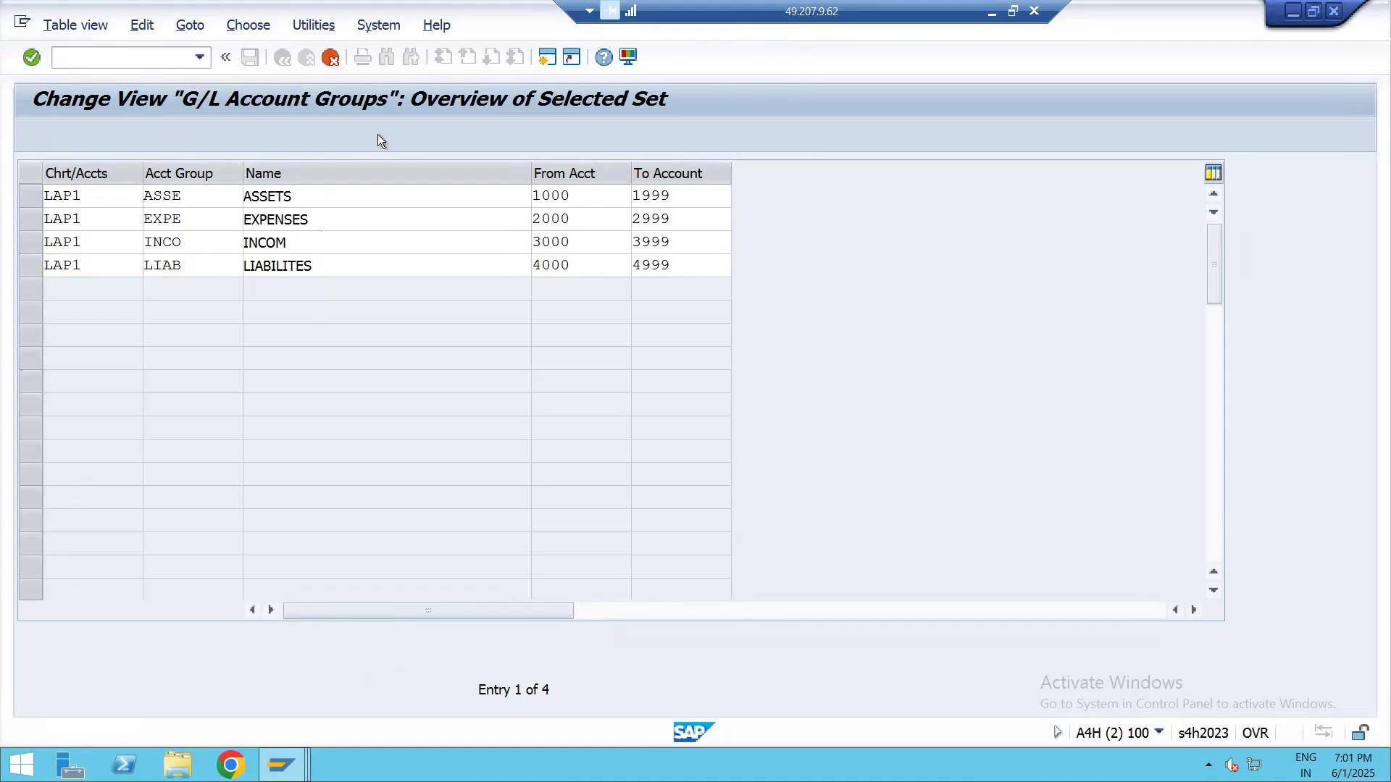
key(Return)
Save the new G/L account groups under the proposed IATA customizing request
click(250, 57)
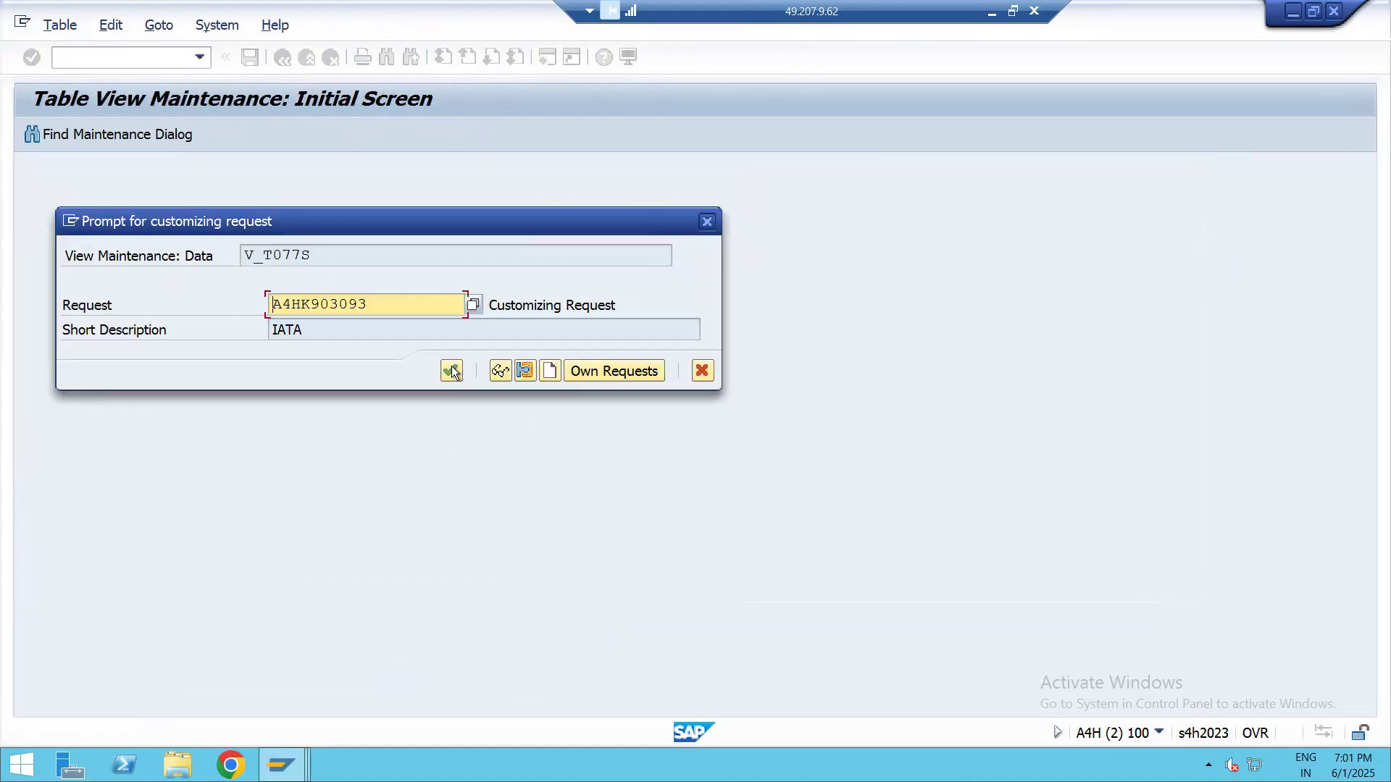
click(450, 370)
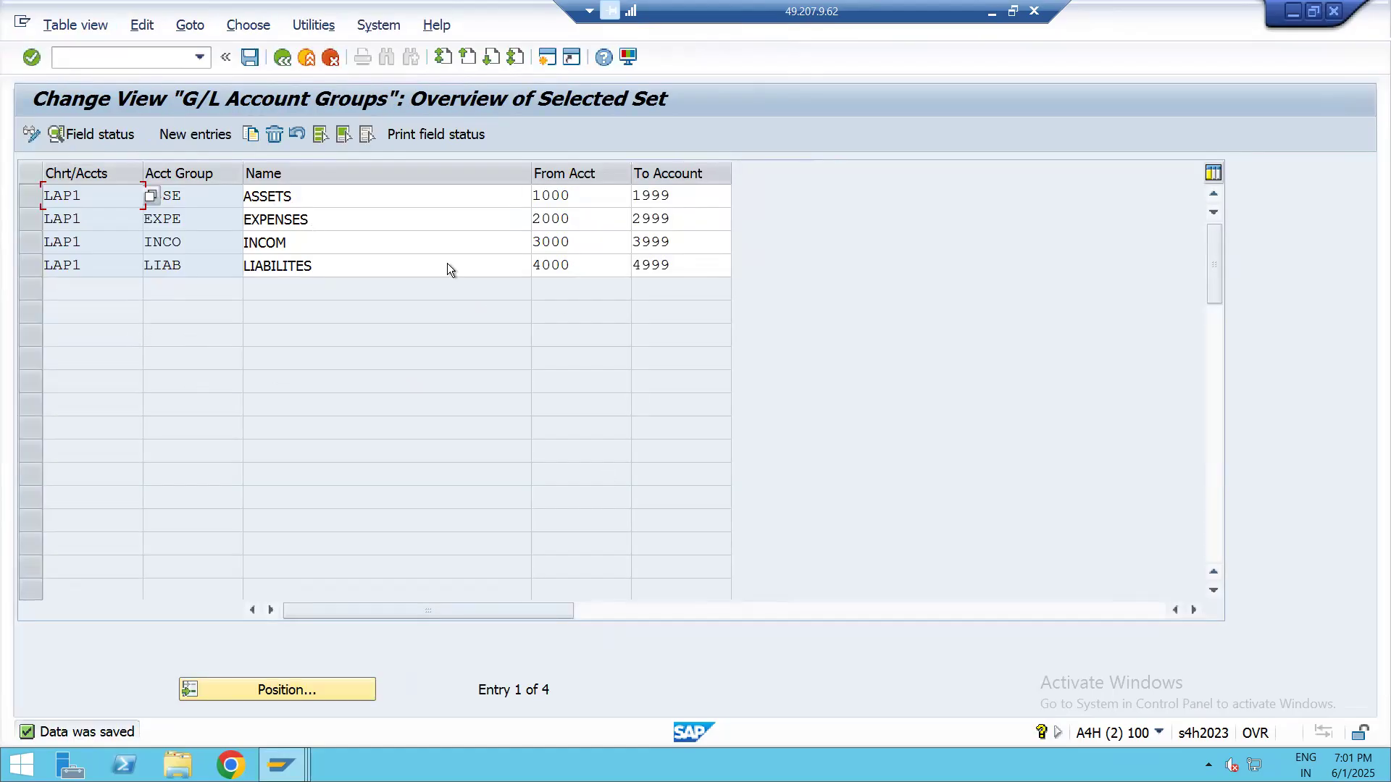
click(250, 57)
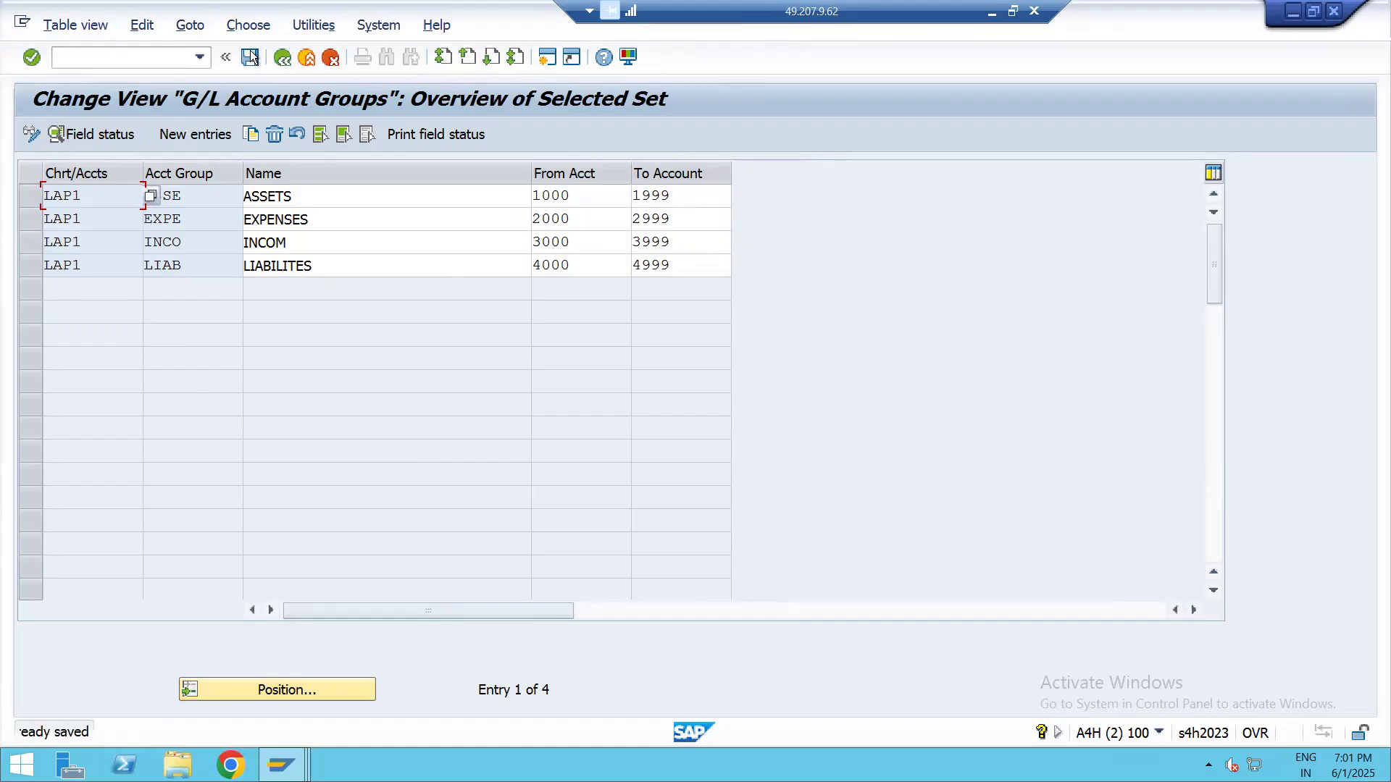
Exit the G/L account groups view with /n to return to SAP Easy Access
click(129, 56)
text(/n)
key(Return)
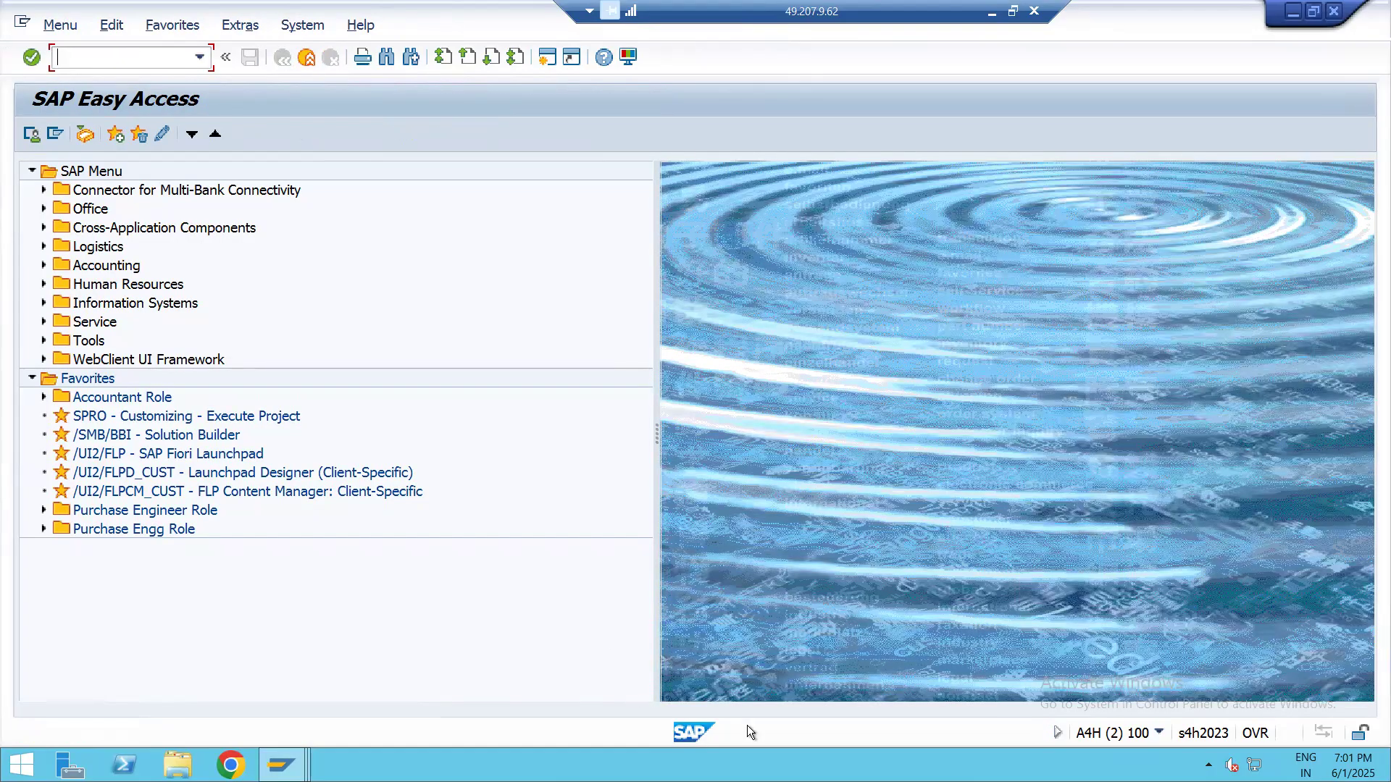
Switch to ENTERPRISE STRUCTURE.pdf in Edge and review section 1.6 Define Account Group, including its OBD4 path and sample group tables
click(991, 14)
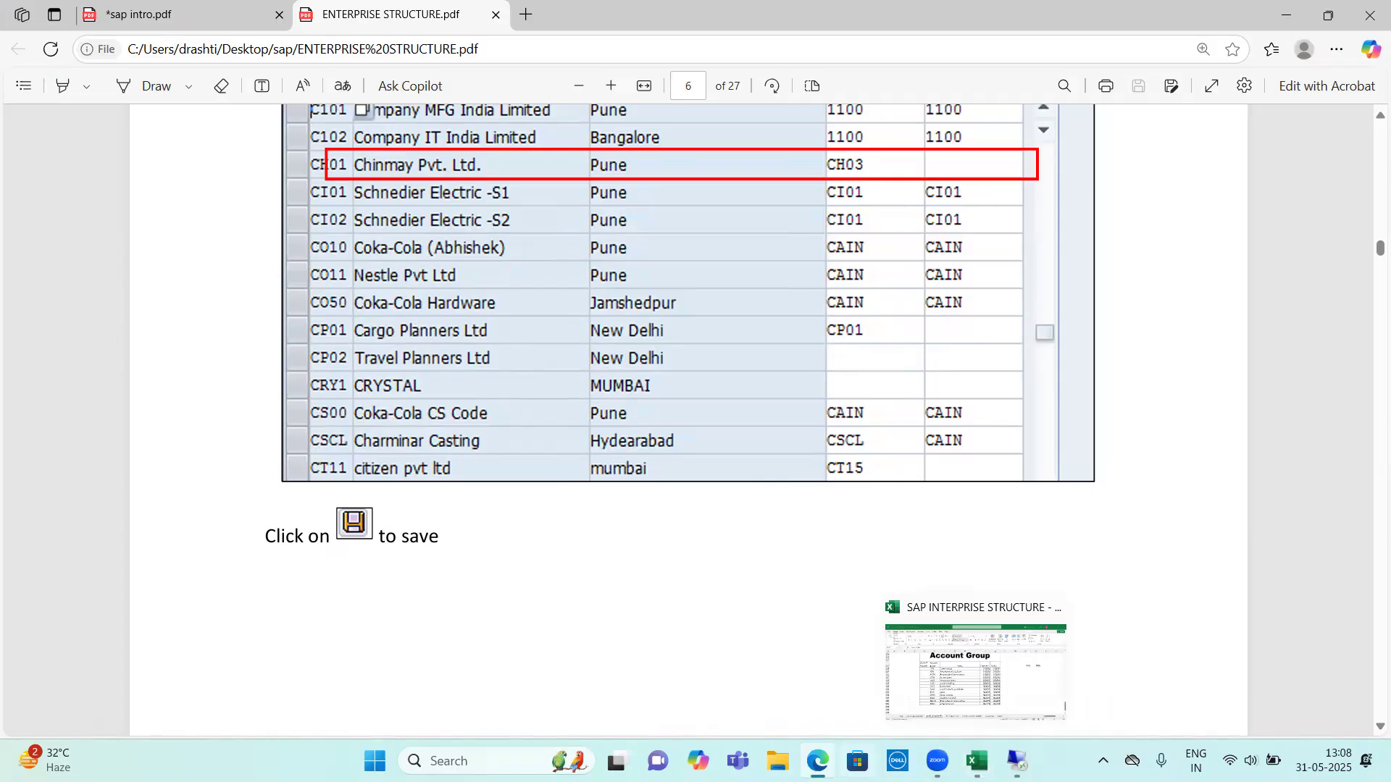
click(977, 761)
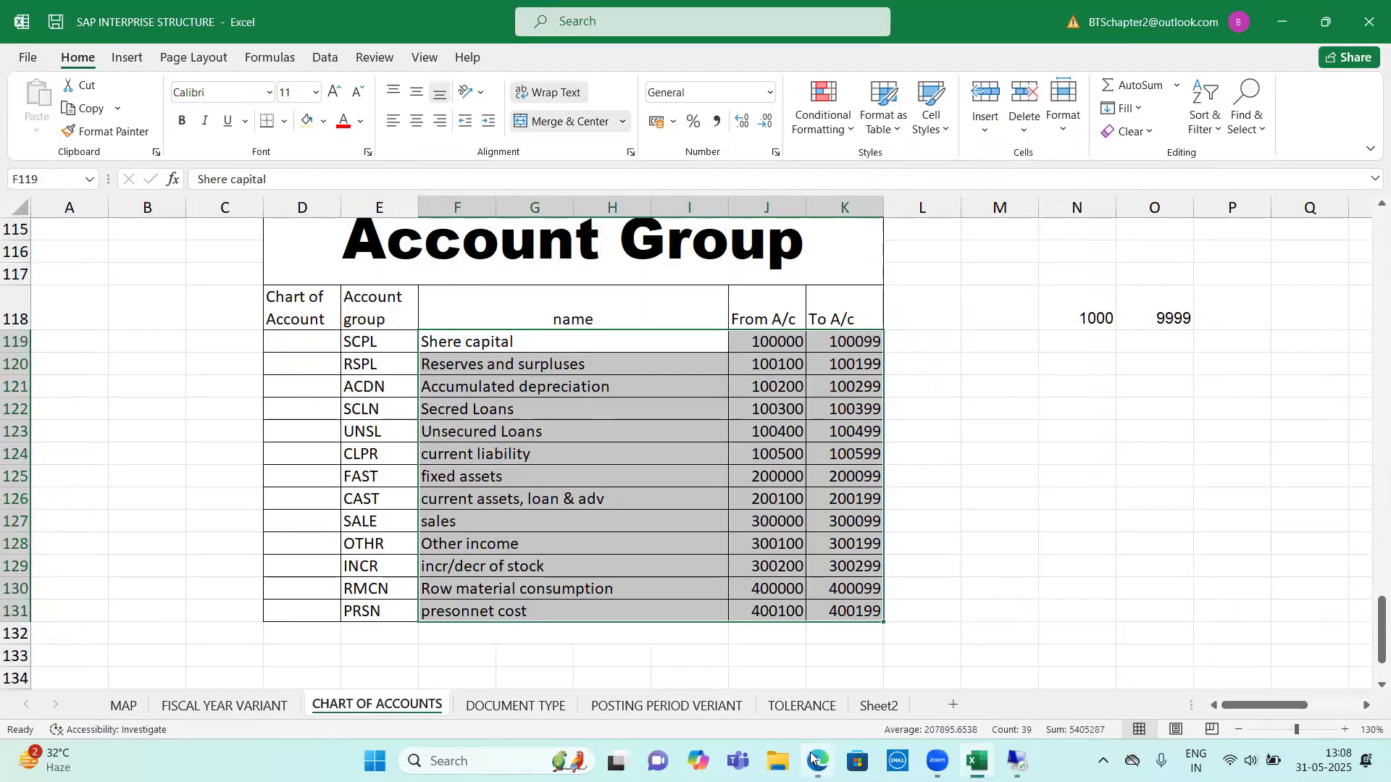
key(alt+Tab)
scroll(675, 403, down, 10)
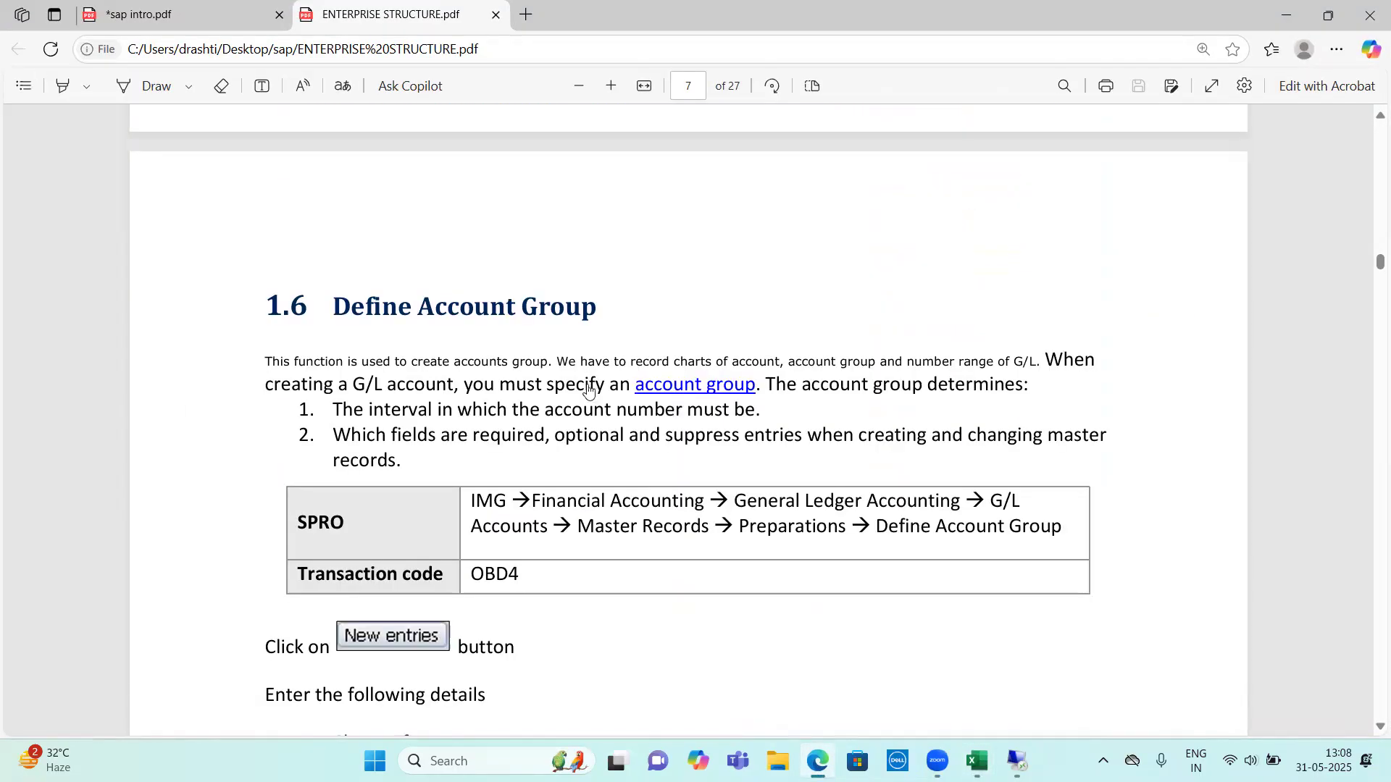
triple_click(571, 130)
scroll(743, 363, down, 5)
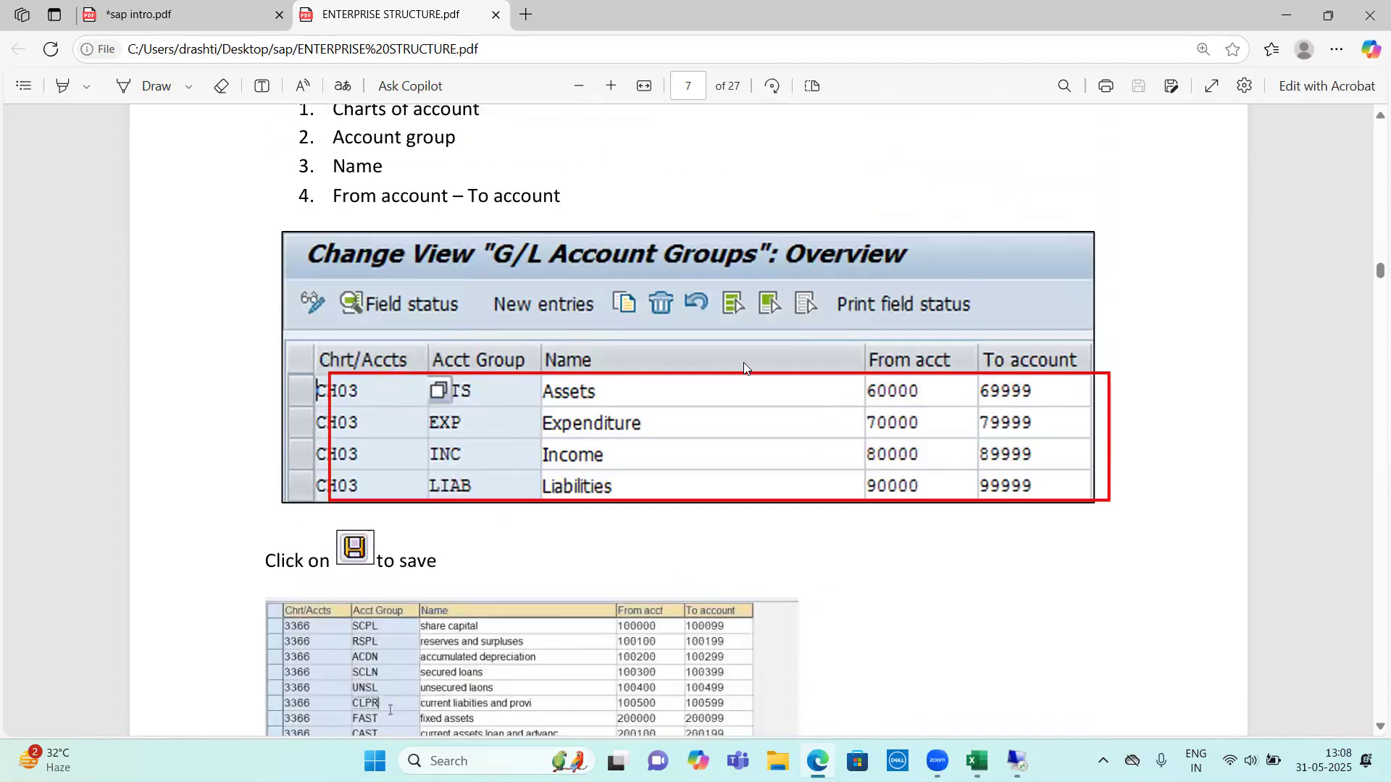
scroll(608, 352, down, 2)
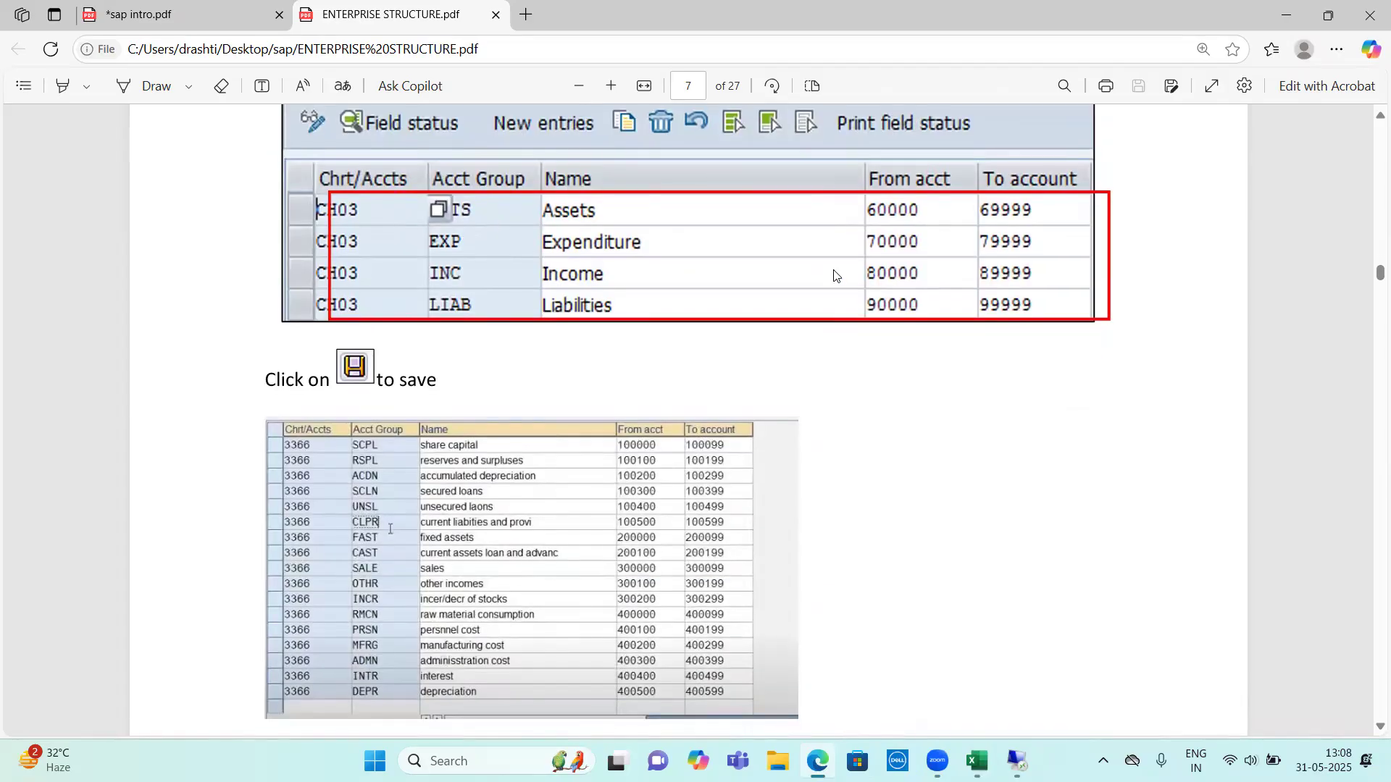
Examine the detailed sample account group table and its number ranges, plus the start of the Define Retained Earnings Account section, in the PDF guide
scroll(698, 326, down, 3)
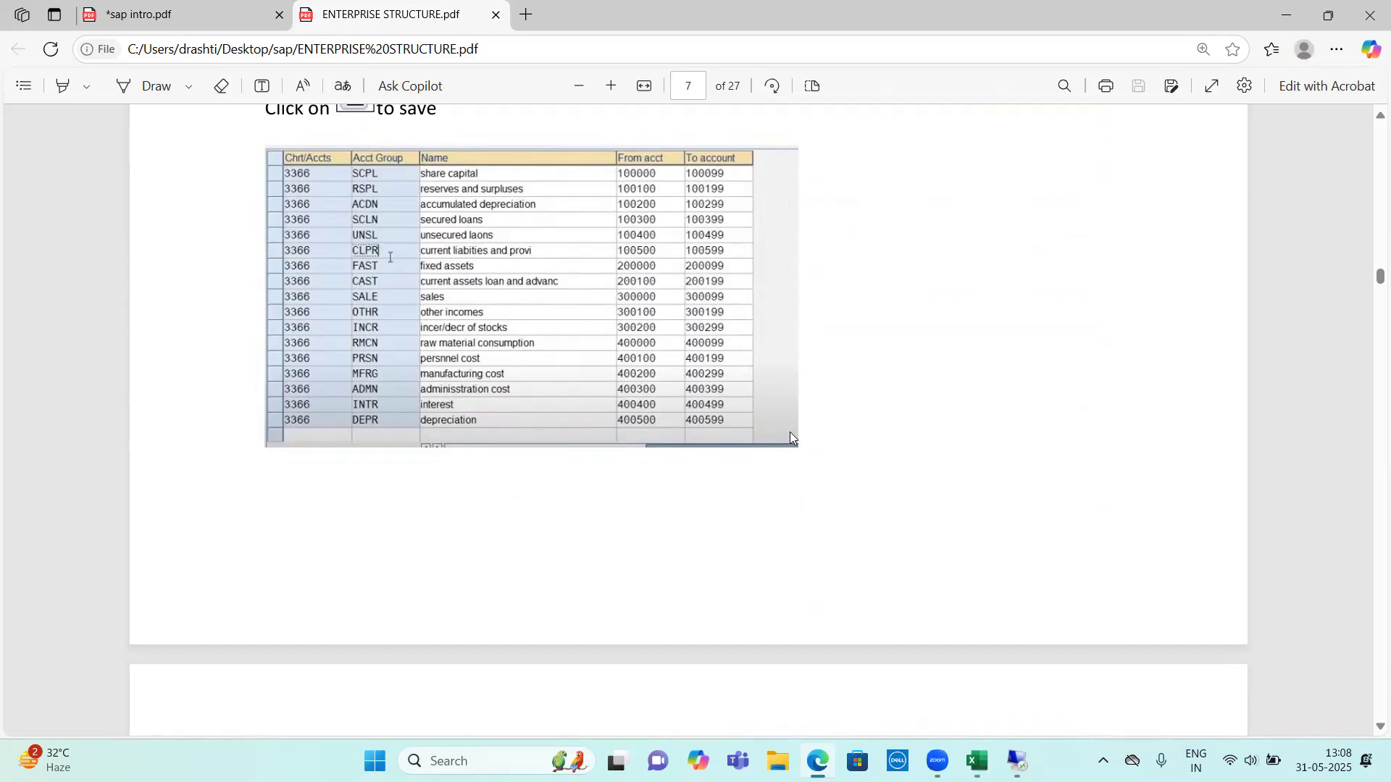
scroll(453, 310, up, 4)
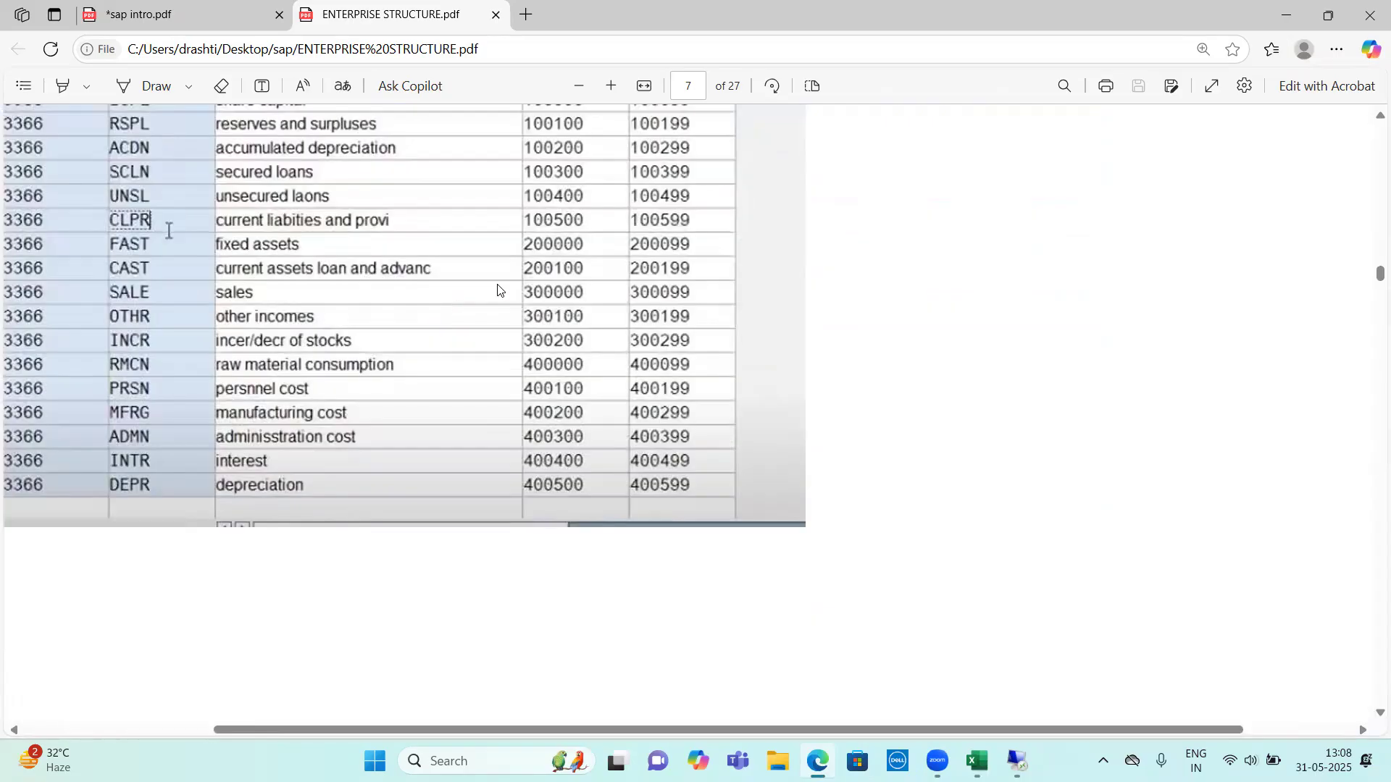
scroll(400, 360, up, 3)
scroll(572, 405, down, 2)
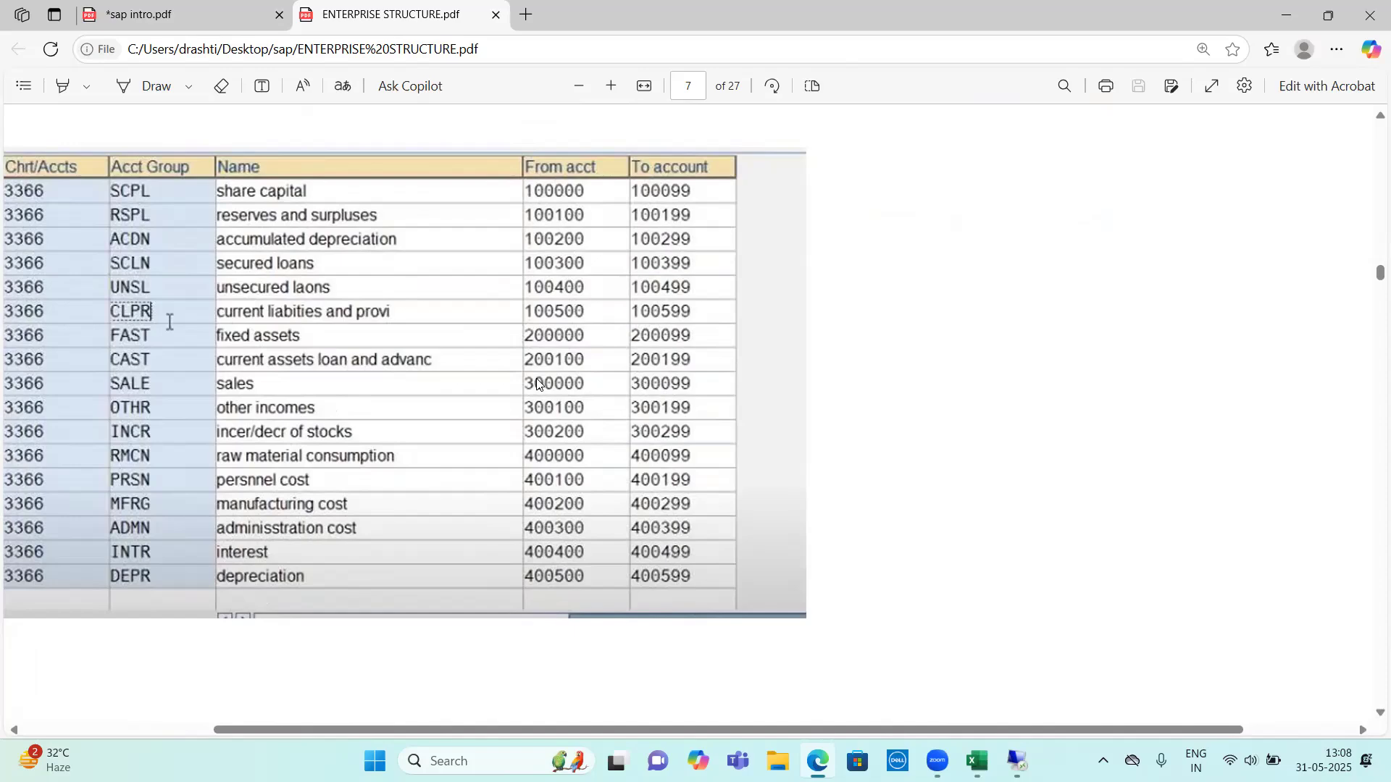
scroll(536, 382, down, 7)
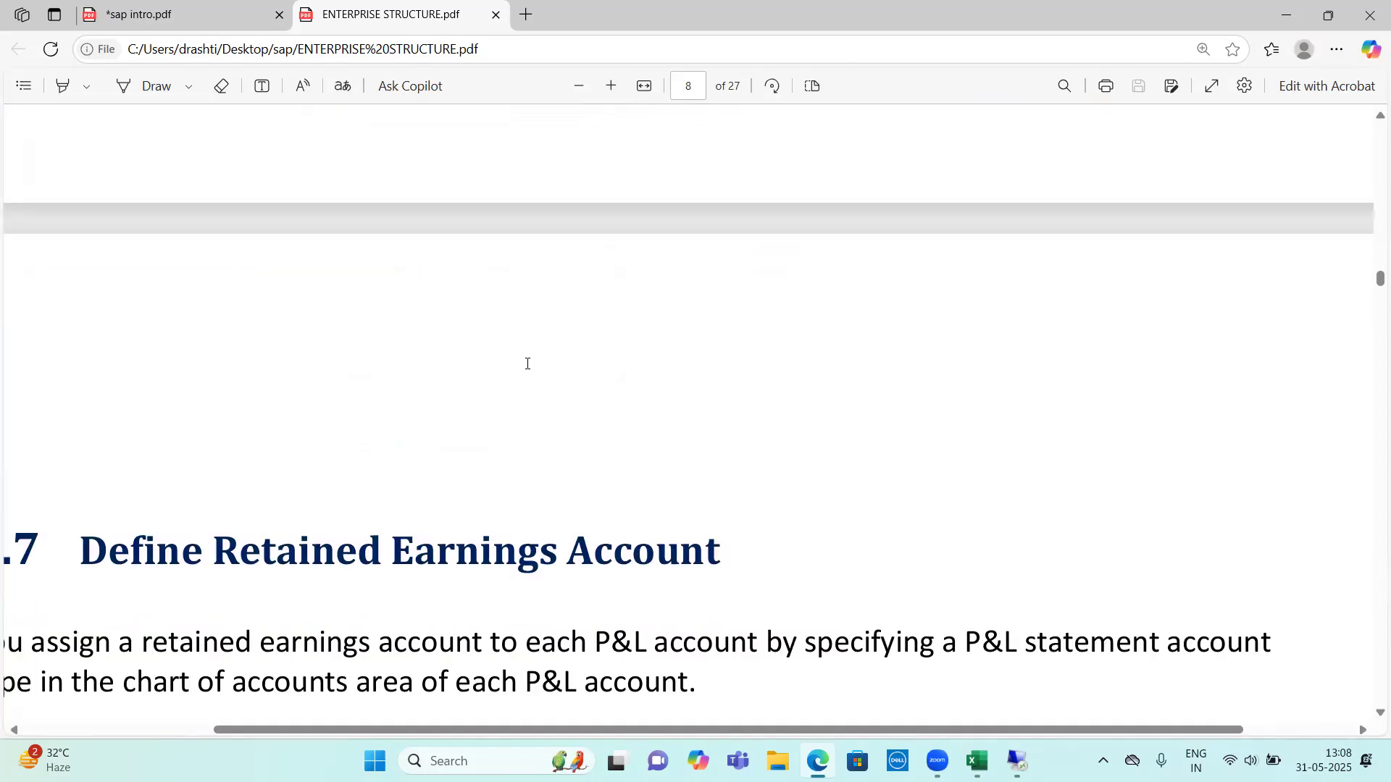
scroll(510, 395, down, 2)
scroll(511, 391, up, 15)
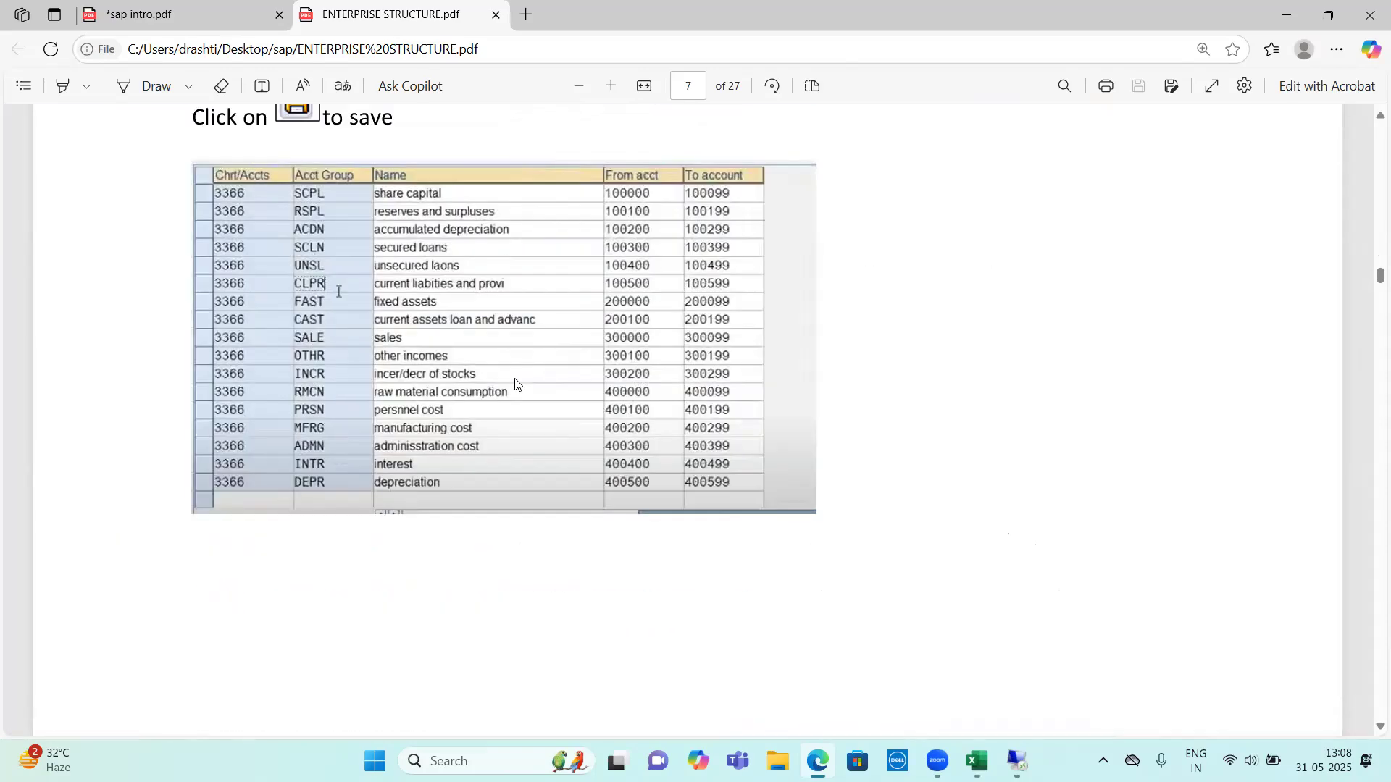
scroll(515, 384, up, 15)
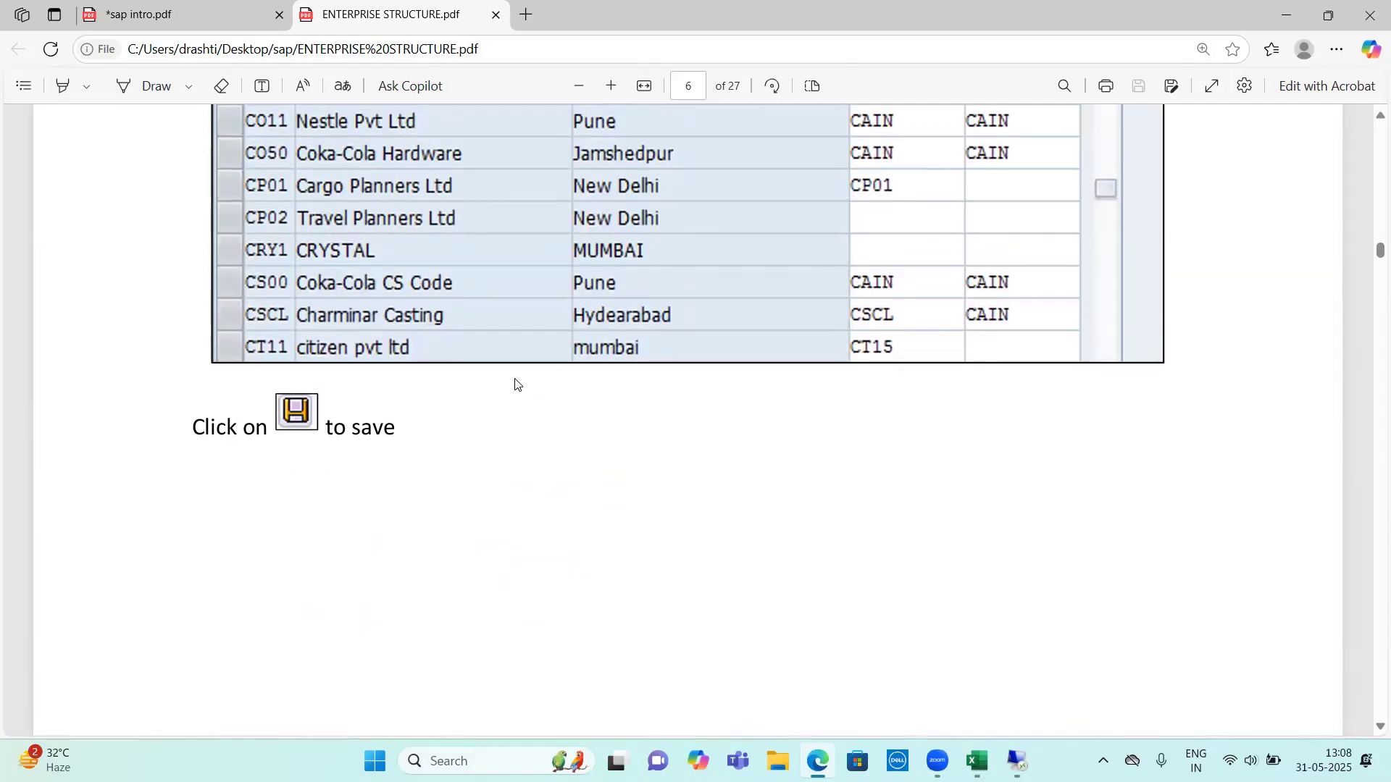